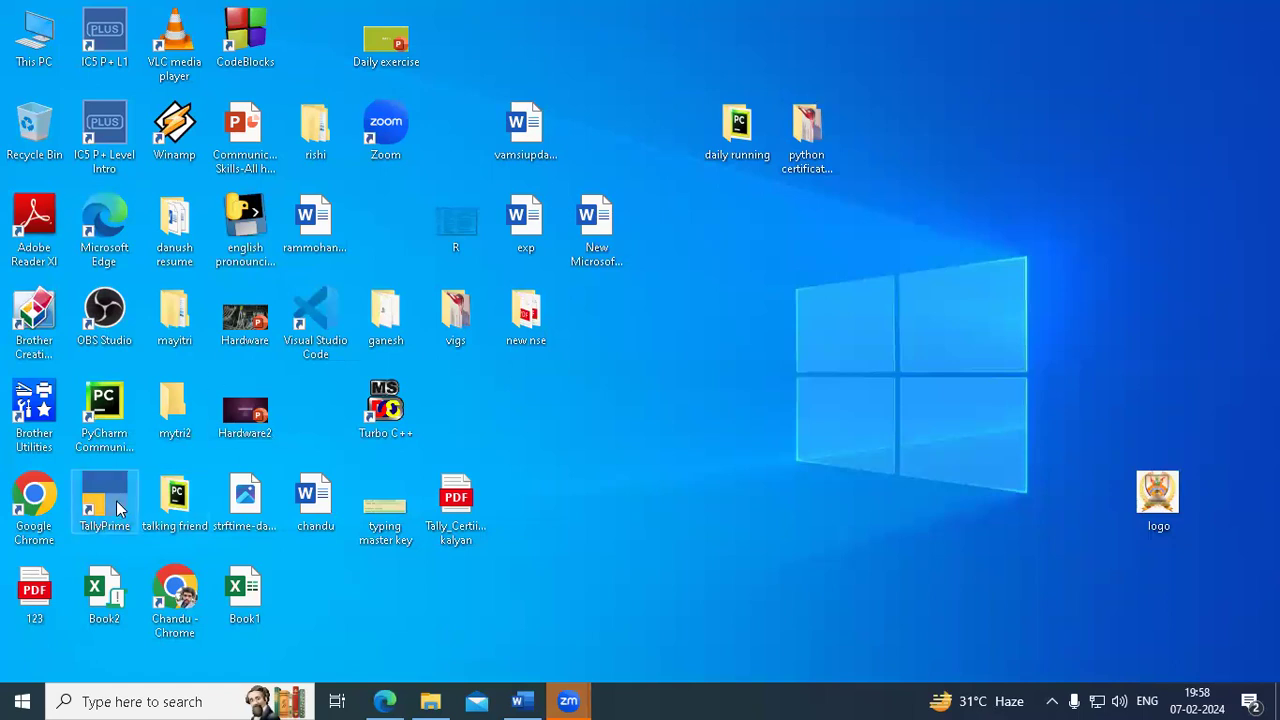
# - Bring the tally practice-problems document back in Word and scroll up to VOCHER POSTING IN TALLY
pyautogui.click(531, 705)
pyautogui.scroll(5, 894, 418)
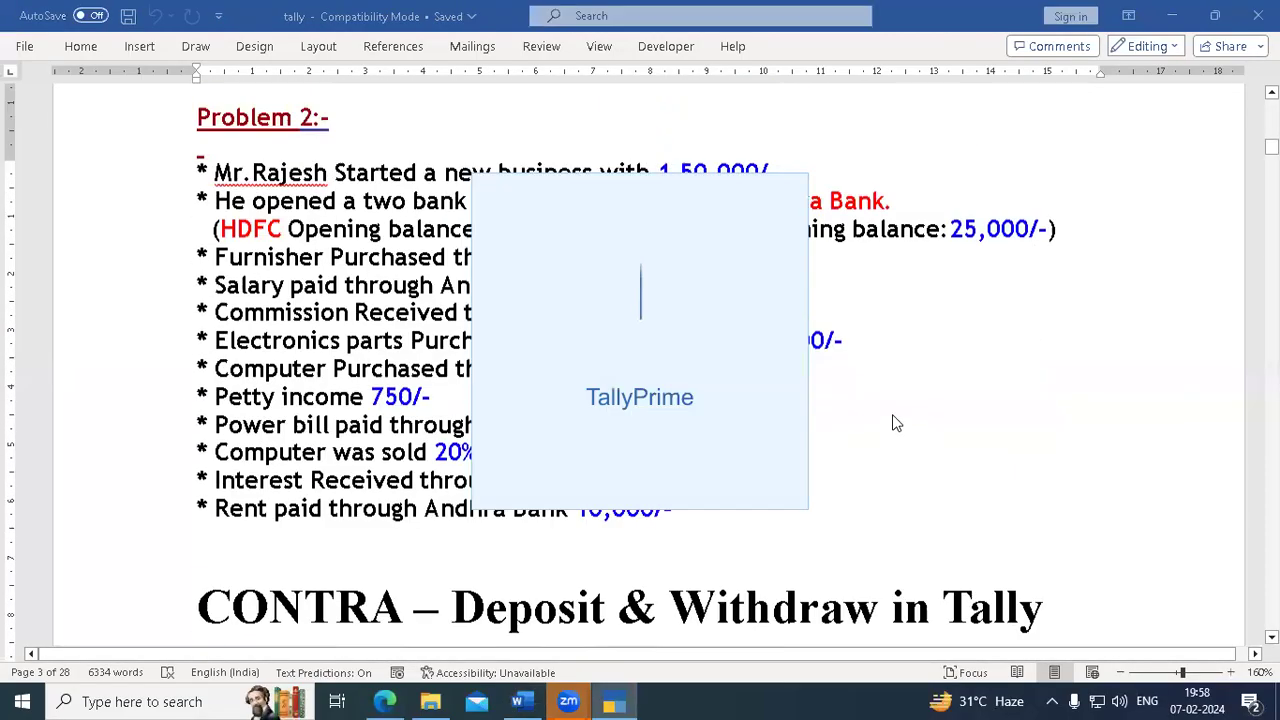
pyautogui.scroll(10, 894, 423)
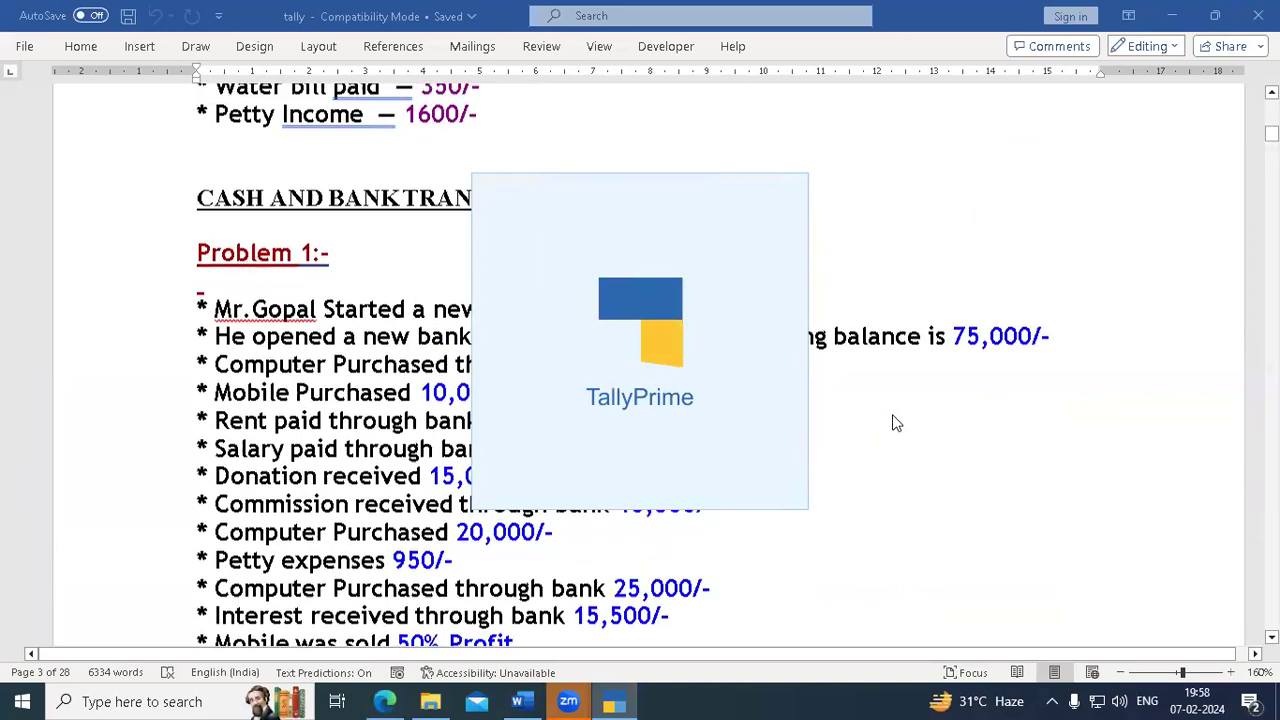
pyautogui.scroll(10, 895, 423)
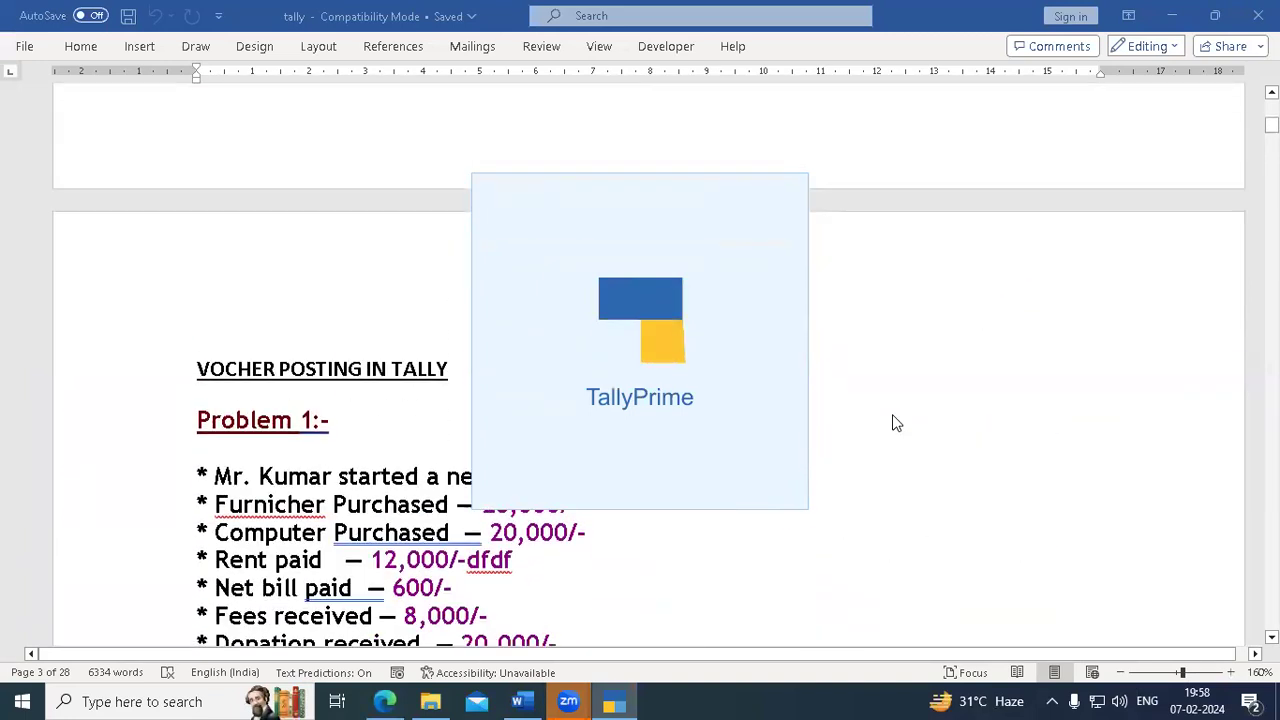
pyautogui.scroll(-2, 892, 414)
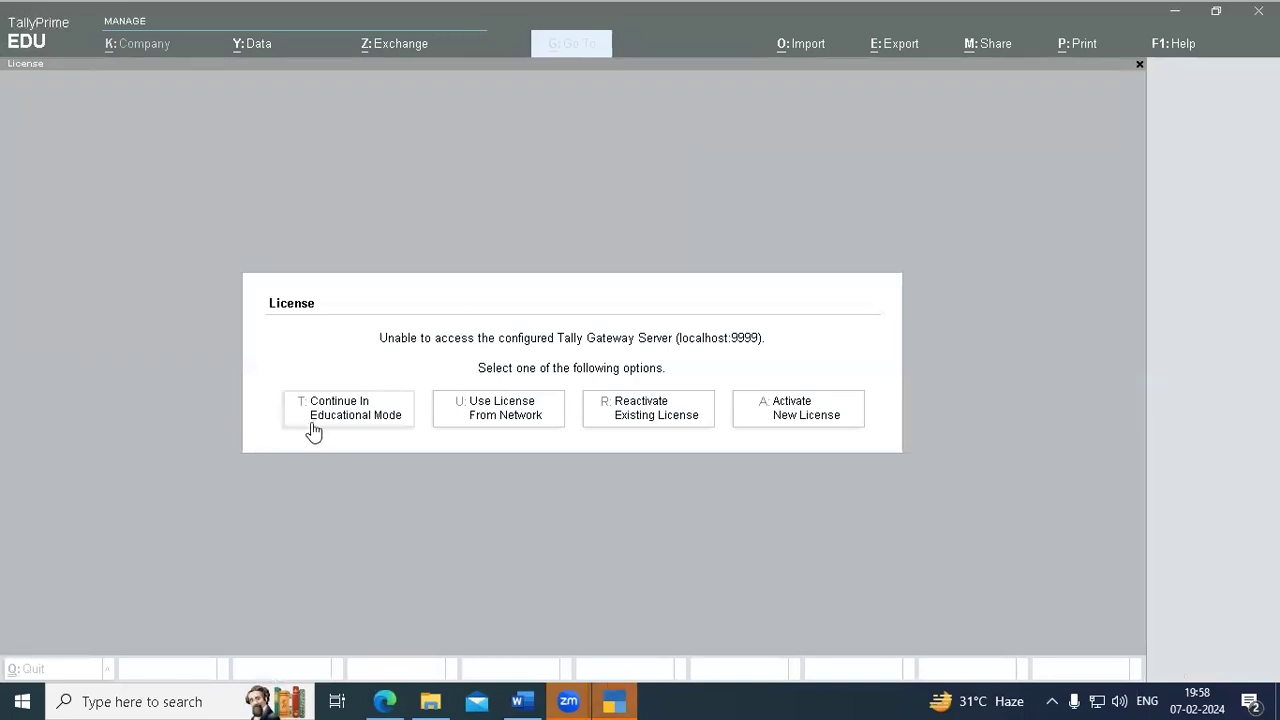
# - Continue TallyPrime in Educational Mode to reach the Gateway with Multiple Gst loaded
pyautogui.click(311, 416)
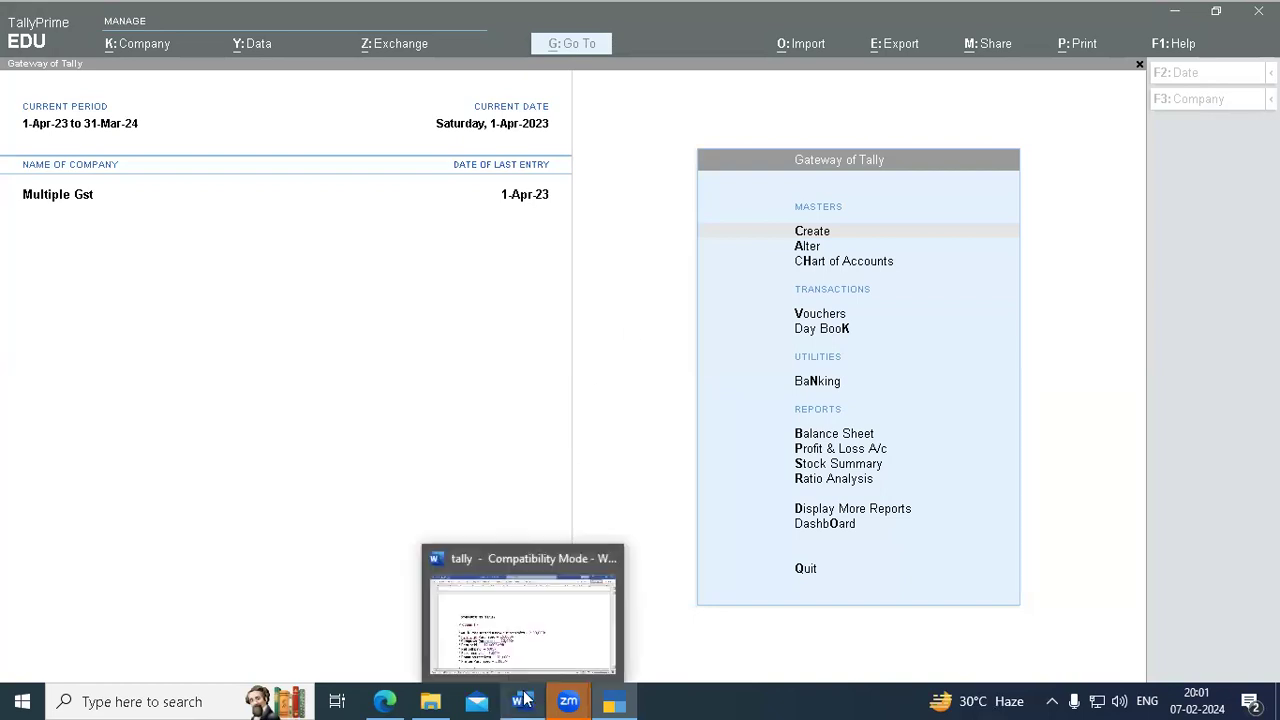
# - Search Windows for Paint and launch it with a blank untitled canvas
pyautogui.click(183, 700)
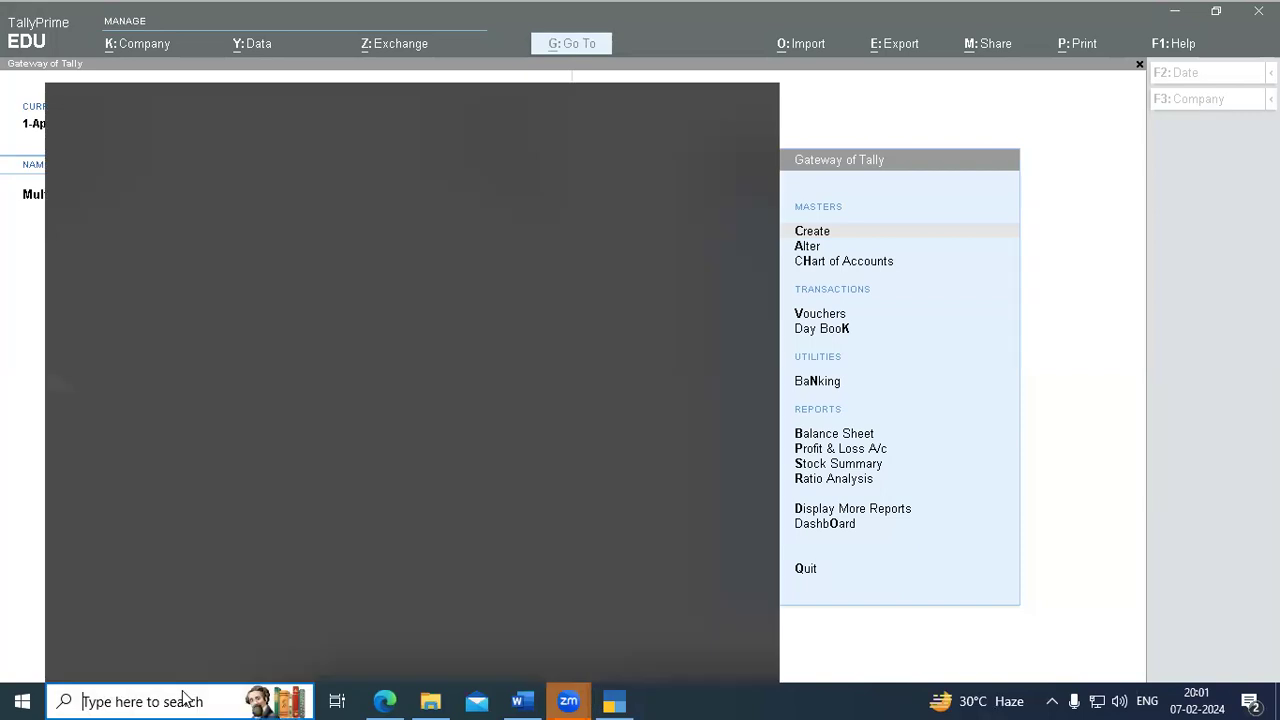
pyautogui.write('paid')
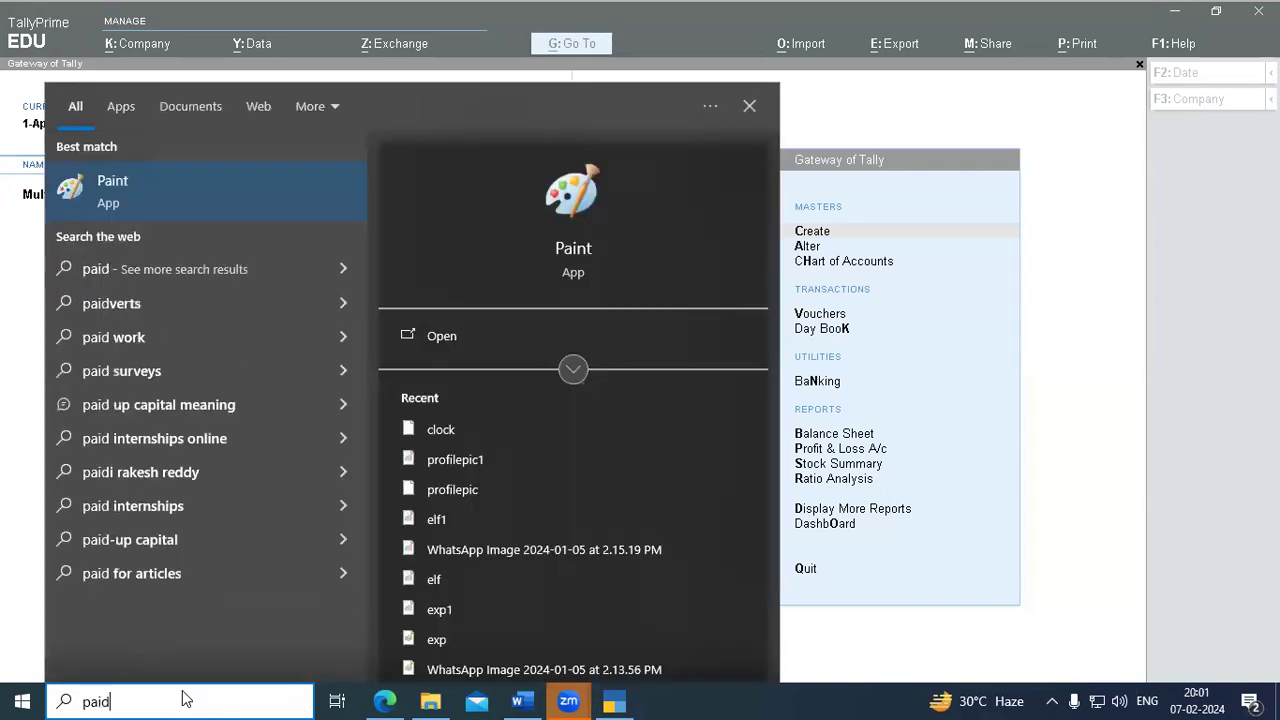
pyautogui.press('Return')
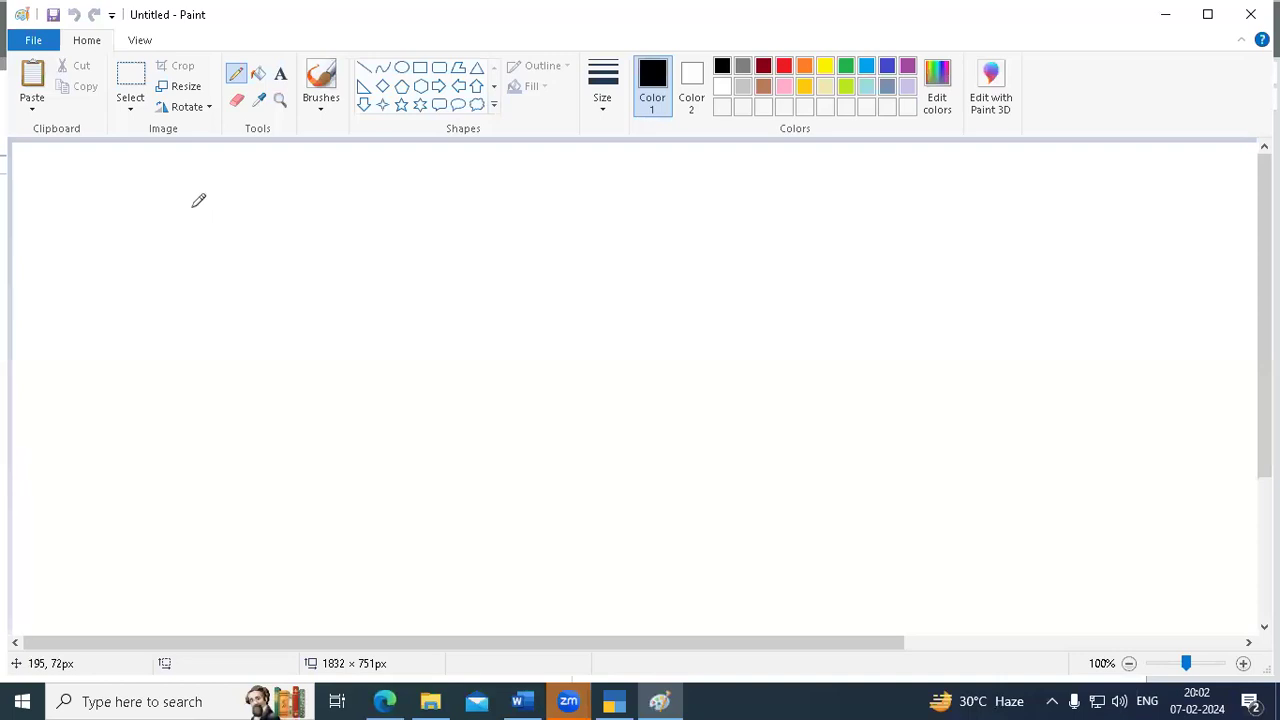
# - Handwrite 'Journal' in pencil and draw a long curve beneath it toward Ledger
pyautogui.moveTo(210, 180)
pyautogui.mouseDown()
pyautogui.moveTo(190, 204)
pyautogui.moveTo(228, 180)
pyautogui.moveTo(237, 200)
pyautogui.moveTo(240, 184)
pyautogui.moveTo(300, 178)
pyautogui.moveTo(314, 206)
pyautogui.moveTo(390, 170)
pyautogui.moveTo(374, 215)
pyautogui.mouseUp()
pyautogui.moveTo(400, 172)
pyautogui.mouseDown()
pyautogui.moveTo(440, 190)
pyautogui.moveTo(466, 172)
pyautogui.moveTo(497, 198)
pyautogui.mouseUp()
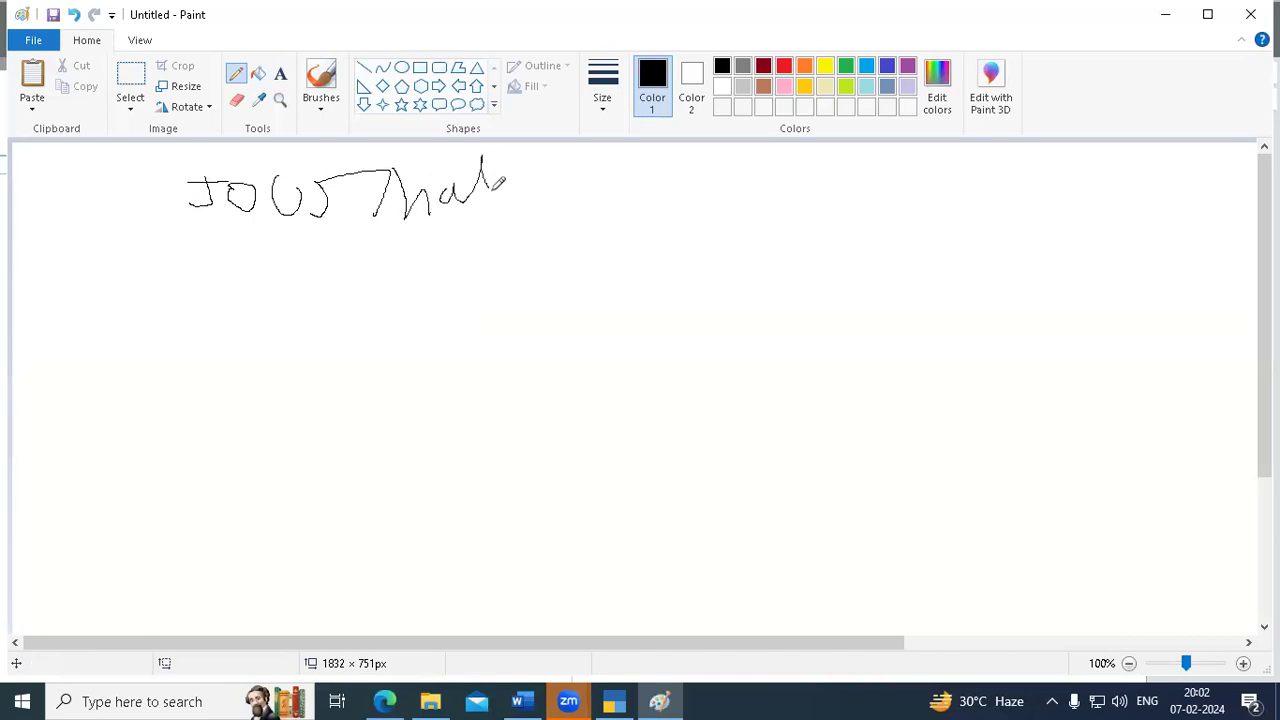
pyautogui.moveTo(48, 158)
pyautogui.mouseDown()
pyautogui.moveTo(47, 215)
pyautogui.moveTo(105, 204)
pyautogui.moveTo(150, 160)
pyautogui.moveTo(186, 190)
pyautogui.mouseUp()
pyautogui.moveTo(96, 212)
pyautogui.mouseDown()
pyautogui.moveTo(214, 262)
pyautogui.moveTo(318, 218)
pyautogui.moveTo(408, 271)
pyautogui.moveTo(609, 200)
pyautogui.moveTo(645, 172)
pyautogui.moveTo(637, 190)
pyautogui.moveTo(771, 224)
pyautogui.moveTo(834, 200)
pyautogui.moveTo(898, 222)
pyautogui.mouseUp()
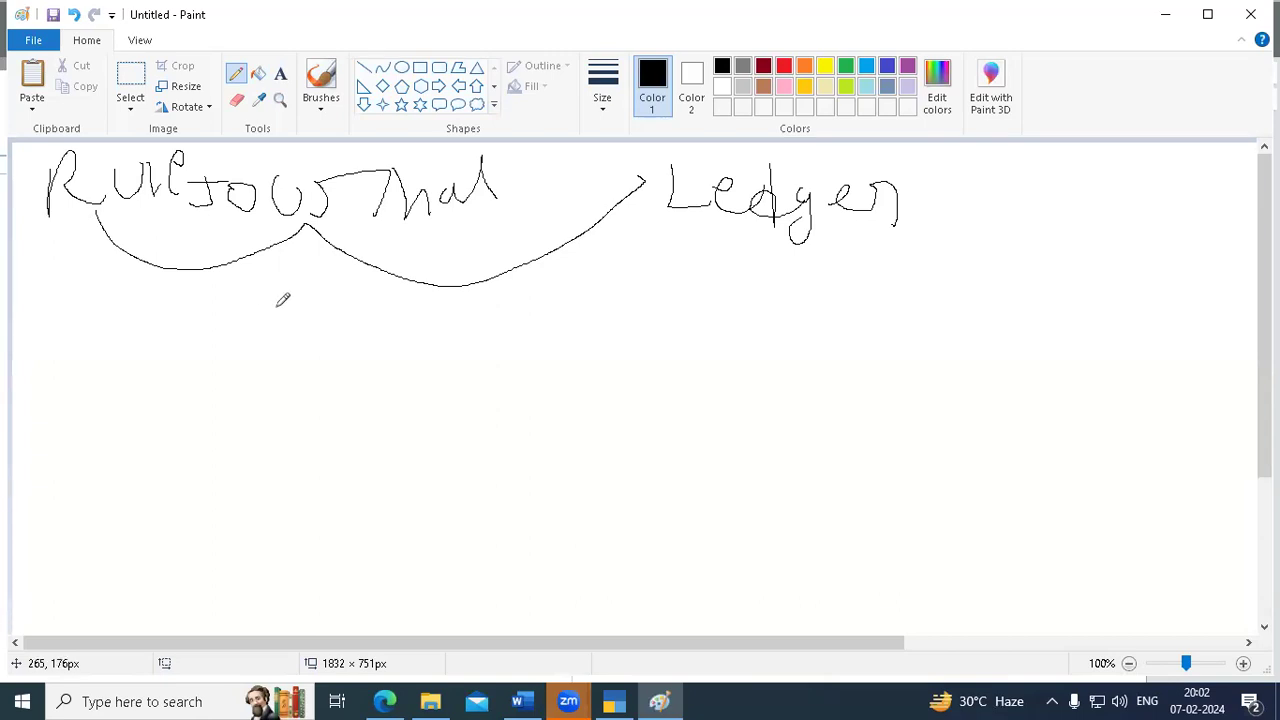
# - Handwrite the entry 'Computer a/c – 10,000' and 'To Cash 10,000' beneath Journal
pyautogui.moveTo(253, 296)
pyautogui.mouseDown()
pyautogui.moveTo(256, 320)
pyautogui.moveTo(273, 288)
pyautogui.moveTo(275, 323)
pyautogui.moveTo(342, 290)
pyautogui.moveTo(401, 320)
pyautogui.moveTo(430, 290)
pyautogui.moveTo(442, 312)
pyautogui.moveTo(509, 295)
pyautogui.moveTo(518, 325)
pyautogui.moveTo(654, 315)
pyautogui.moveTo(684, 340)
pyautogui.mouseUp()
pyautogui.moveTo(688, 294)
pyautogui.mouseDown()
pyautogui.moveTo(690, 334)
pyautogui.moveTo(720, 350)
pyautogui.mouseUp()
pyautogui.moveTo(742, 322)
pyautogui.mouseDown()
pyautogui.moveTo(741, 345)
pyautogui.moveTo(746, 321)
pyautogui.moveTo(796, 318)
pyautogui.mouseUp()
pyautogui.moveTo(309, 370)
pyautogui.mouseDown()
pyautogui.moveTo(309, 408)
pyautogui.moveTo(358, 365)
pyautogui.moveTo(411, 391)
pyautogui.moveTo(449, 375)
pyautogui.moveTo(468, 404)
pyautogui.mouseUp()
pyautogui.moveTo(498, 343)
pyautogui.mouseDown()
pyautogui.moveTo(498, 398)
pyautogui.moveTo(525, 408)
pyautogui.mouseUp()
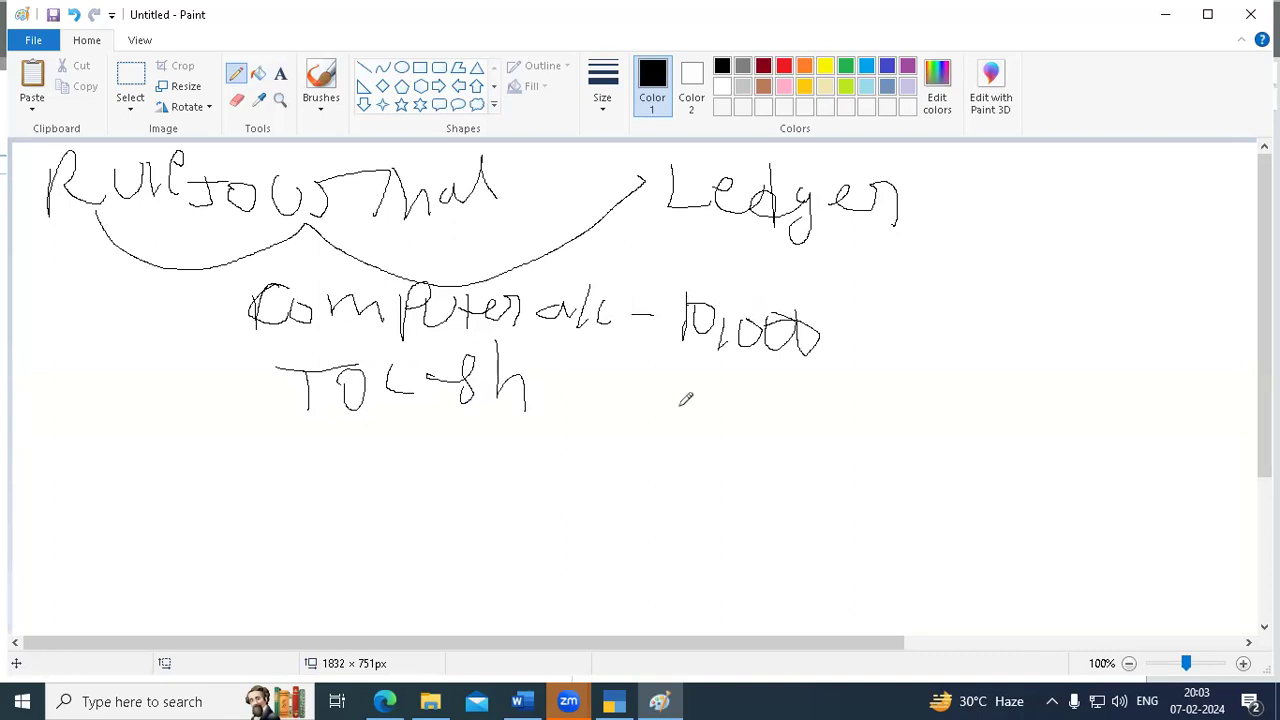
pyautogui.moveTo(851, 376)
pyautogui.mouseDown()
pyautogui.moveTo(846, 424)
pyautogui.moveTo(864, 388)
pyautogui.moveTo(882, 428)
pyautogui.mouseUp()
pyautogui.moveTo(906, 384)
pyautogui.mouseDown()
pyautogui.moveTo(958, 399)
pyautogui.moveTo(930, 389)
pyautogui.mouseUp()
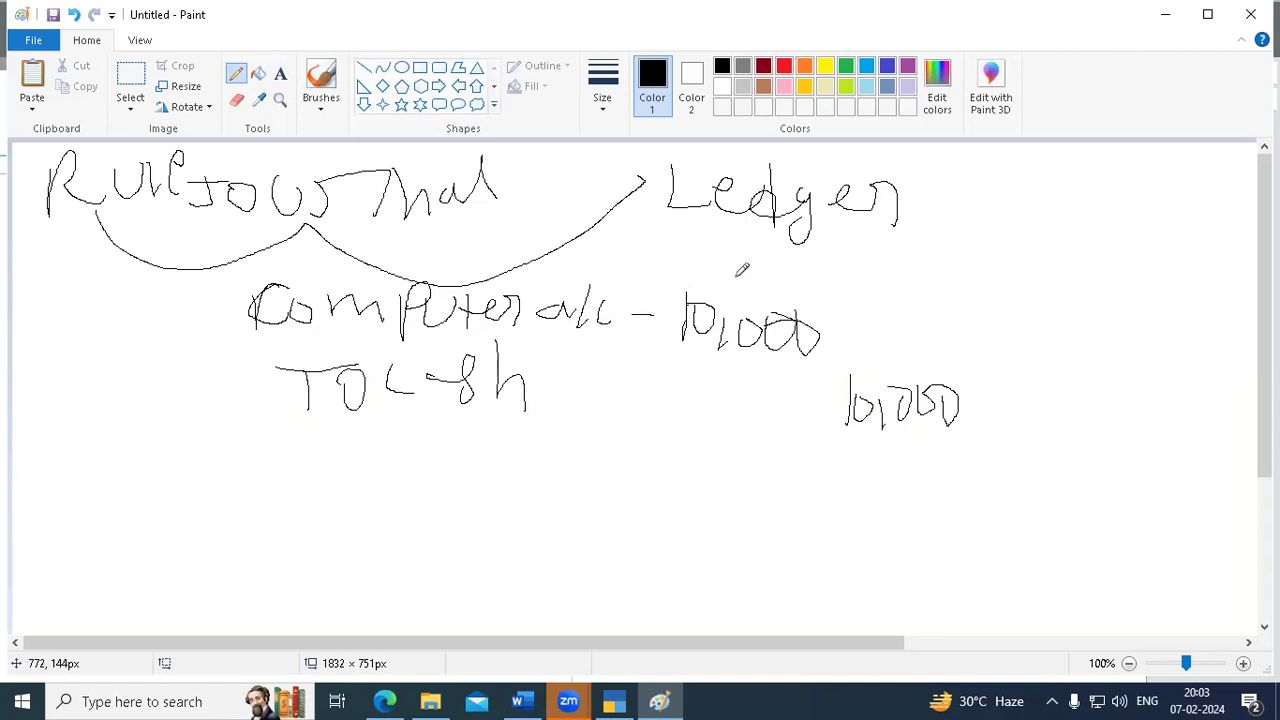
# - Draw linking curves and a box line connecting the entry toward Ledger
pyautogui.moveTo(705, 262)
pyautogui.mouseDown()
pyautogui.moveTo(550, 254)
pyautogui.moveTo(516, 302)
pyautogui.mouseUp()
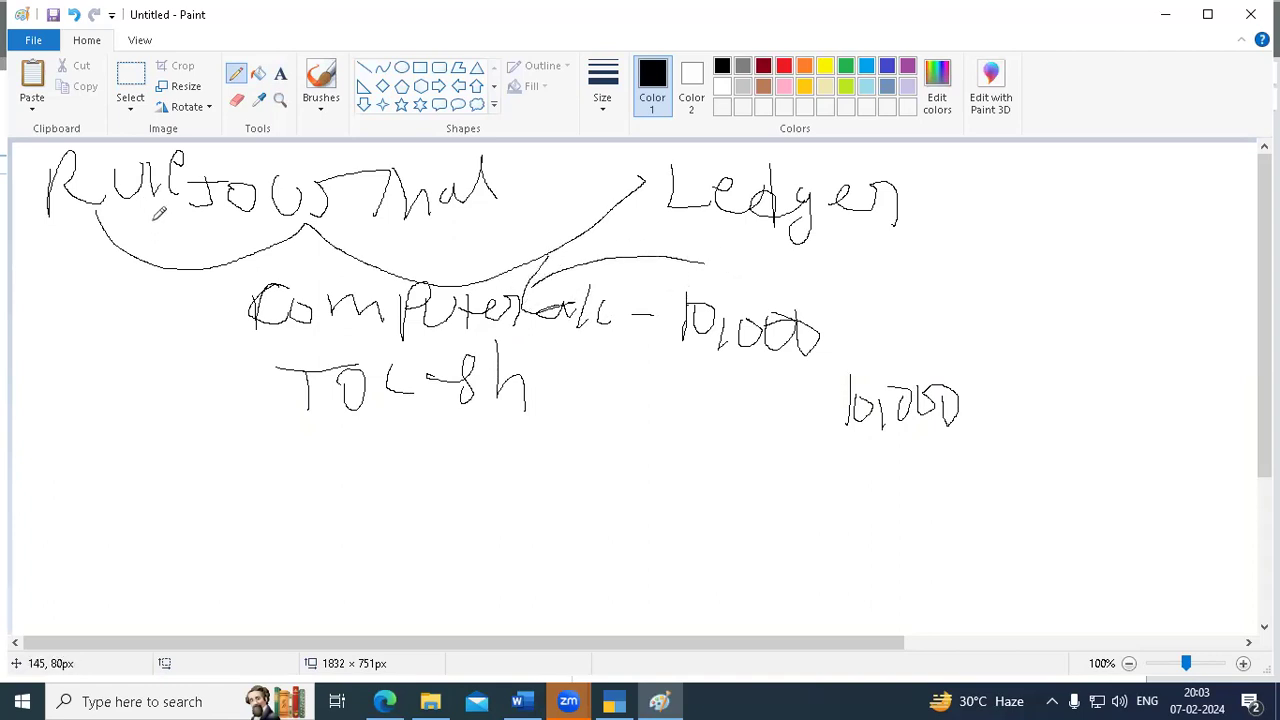
pyautogui.moveTo(89, 205)
pyautogui.mouseDown()
pyautogui.moveTo(91, 262)
pyautogui.moveTo(158, 358)
pyautogui.moveTo(160, 420)
pyautogui.moveTo(15, 333)
pyautogui.moveTo(17, 290)
pyautogui.mouseUp()
pyautogui.moveTo(130, 271)
pyautogui.mouseDown()
pyautogui.moveTo(238, 212)
pyautogui.moveTo(780, 244)
pyautogui.mouseUp()
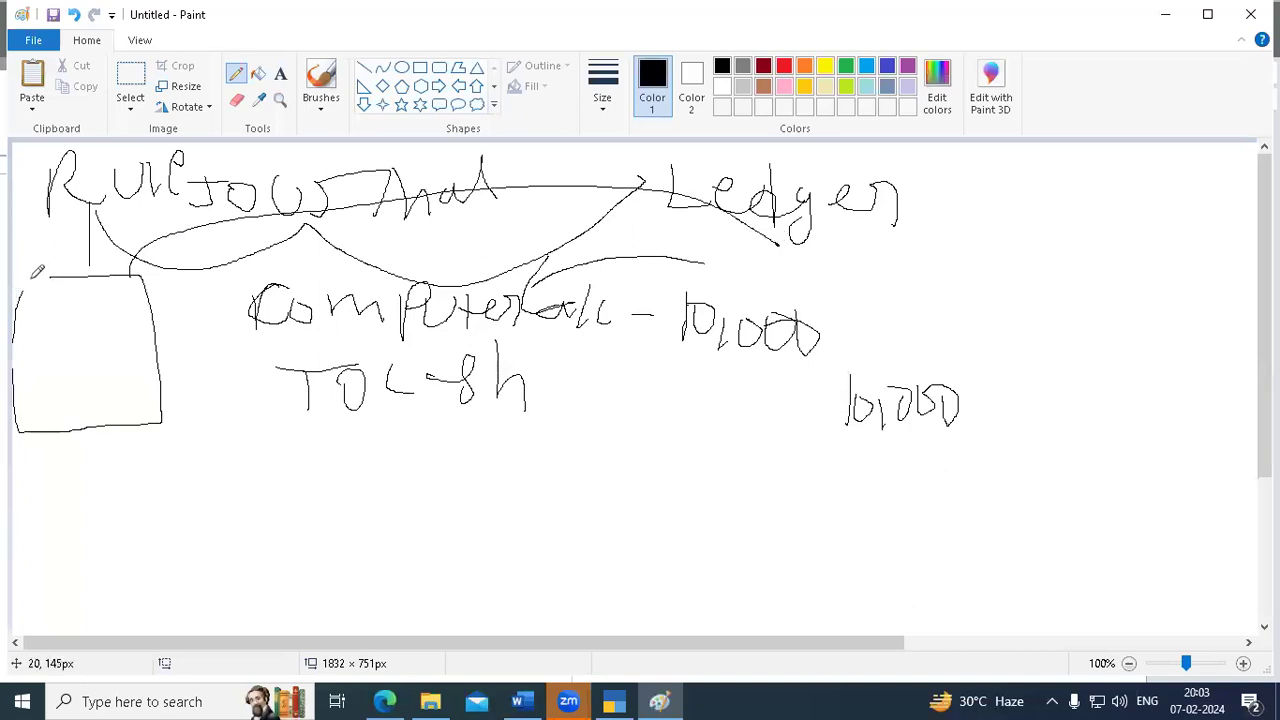
# - Close the box edge and draw two T-accounts headed 'Dr Com' and 'Cash' beneath the entry
pyautogui.moveTo(19, 292); pyautogui.dragTo(94, 283)
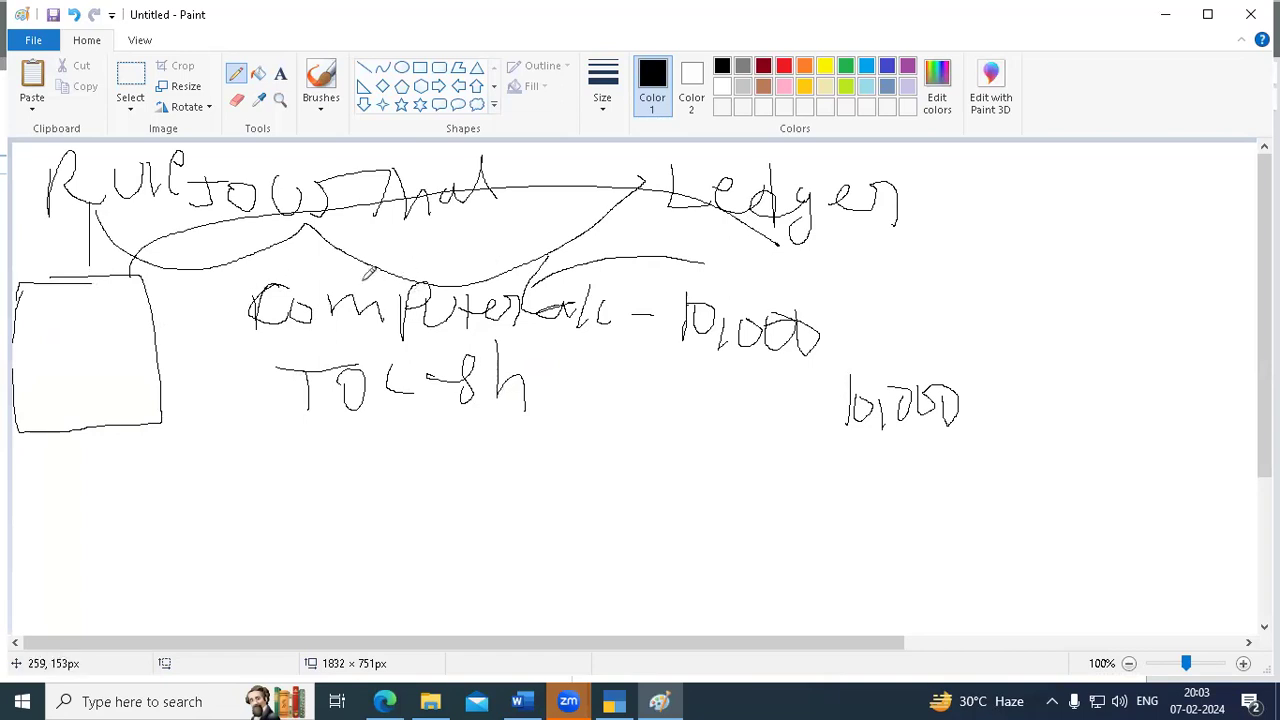
pyautogui.moveTo(121, 465); pyautogui.dragTo(116, 622)
pyautogui.moveTo(20, 465); pyautogui.dragTo(286, 456)
pyautogui.moveTo(124, 430); pyautogui.dragTo(152, 446)
pyautogui.moveTo(588, 430); pyautogui.dragTo(877, 420)
pyautogui.moveTo(722, 437); pyautogui.dragTo(703, 600)
pyautogui.moveTo(728, 385)
pyautogui.mouseDown()
pyautogui.moveTo(705, 416)
pyautogui.moveTo(740, 400)
pyautogui.moveTo(815, 409)
pyautogui.mouseUp()
pyautogui.moveTo(155, 433)
pyautogui.mouseDown()
pyautogui.moveTo(152, 448)
pyautogui.moveTo(155, 432)
pyautogui.moveTo(212, 410)
pyautogui.moveTo(267, 445)
pyautogui.mouseUp()
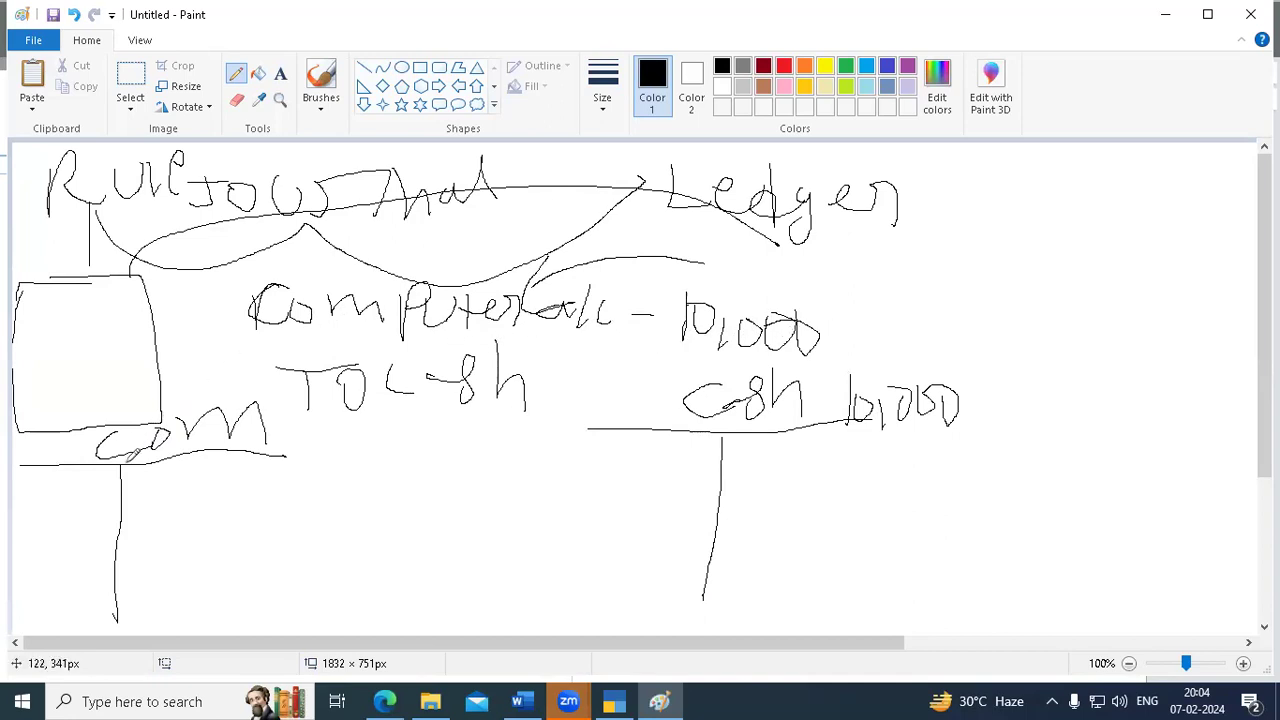
pyautogui.moveTo(22, 428)
pyautogui.mouseDown()
pyautogui.moveTo(18, 468)
pyautogui.moveTo(44, 448)
pyautogui.mouseUp()
# - Draw arrows before the Computer a/c and To cash lines, then start a box around Computer a/c
pyautogui.moveTo(306, 420)
pyautogui.mouseDown()
pyautogui.moveTo(282, 452)
pyautogui.moveTo(348, 410)
pyautogui.mouseUp()
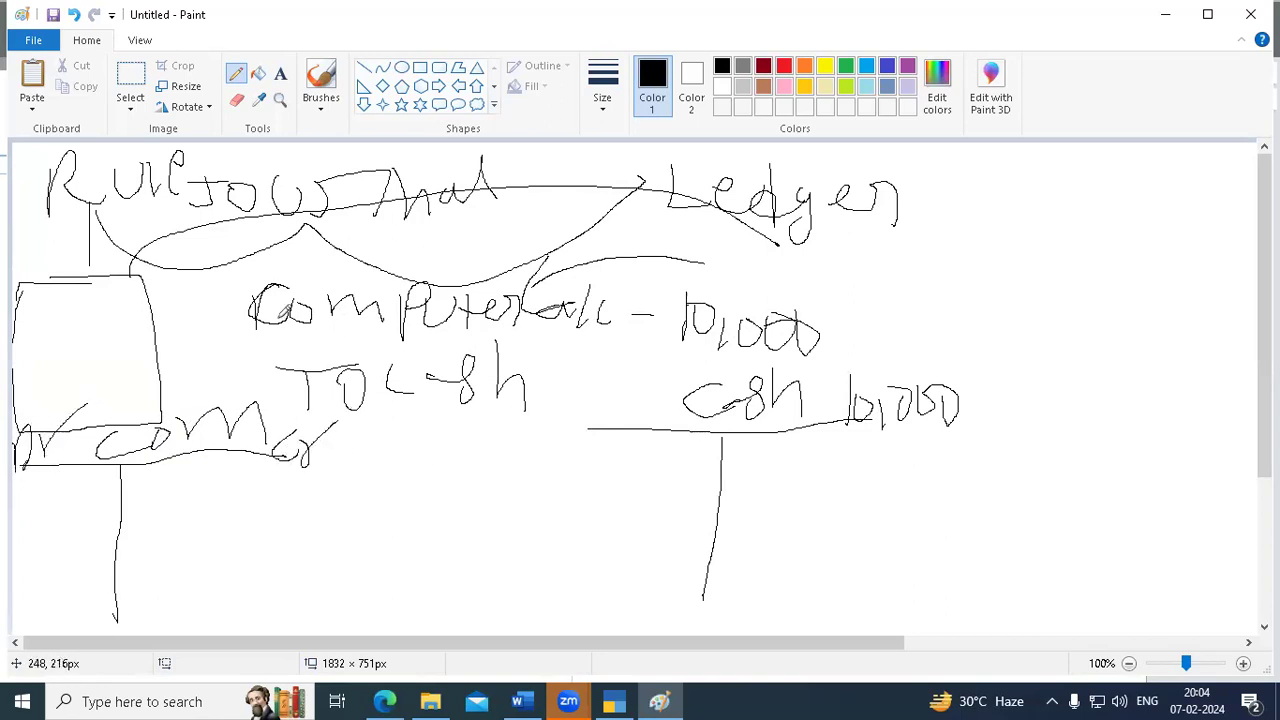
pyautogui.moveTo(177, 316)
pyautogui.mouseDown()
pyautogui.moveTo(229, 300)
pyautogui.moveTo(218, 335)
pyautogui.mouseUp()
pyautogui.moveTo(230, 393)
pyautogui.mouseDown()
pyautogui.moveTo(278, 385)
pyautogui.moveTo(262, 404)
pyautogui.mouseUp()
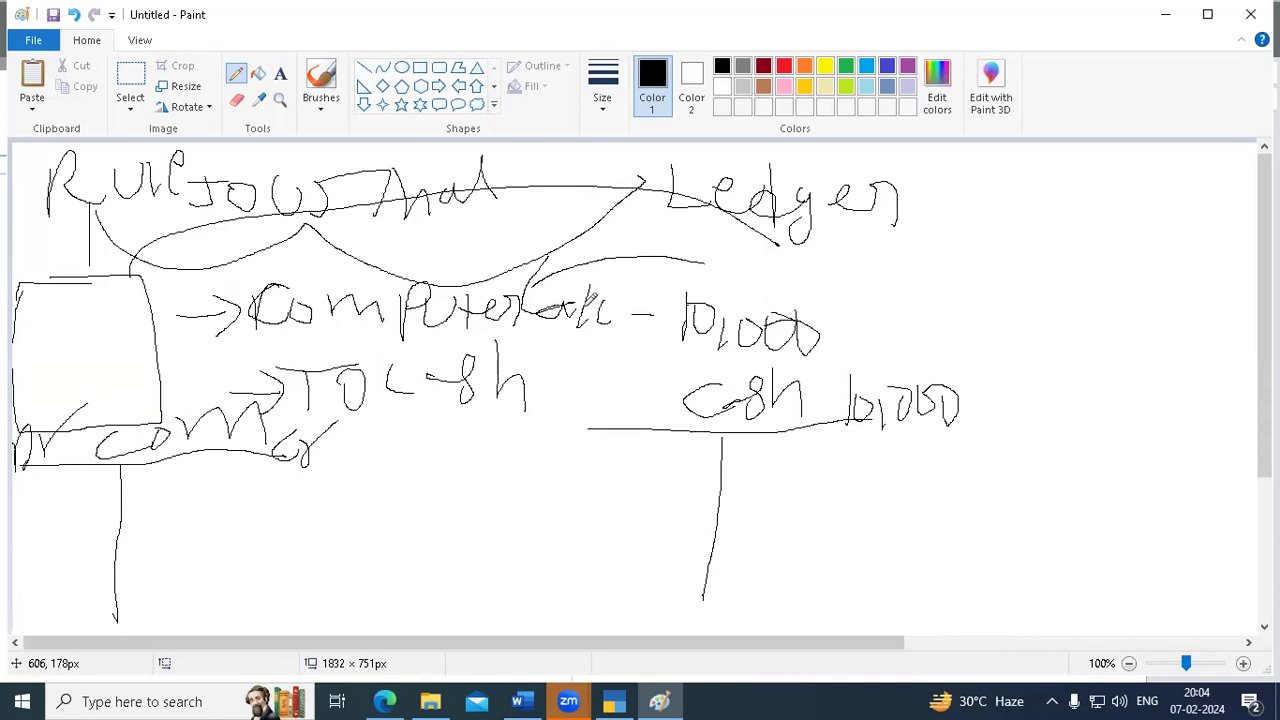
pyautogui.moveTo(276, 251)
pyautogui.mouseDown()
pyautogui.moveTo(212, 266)
pyautogui.moveTo(328, 336)
pyautogui.moveTo(578, 337)
pyautogui.moveTo(645, 268)
pyautogui.moveTo(212, 272)
pyautogui.mouseUp()
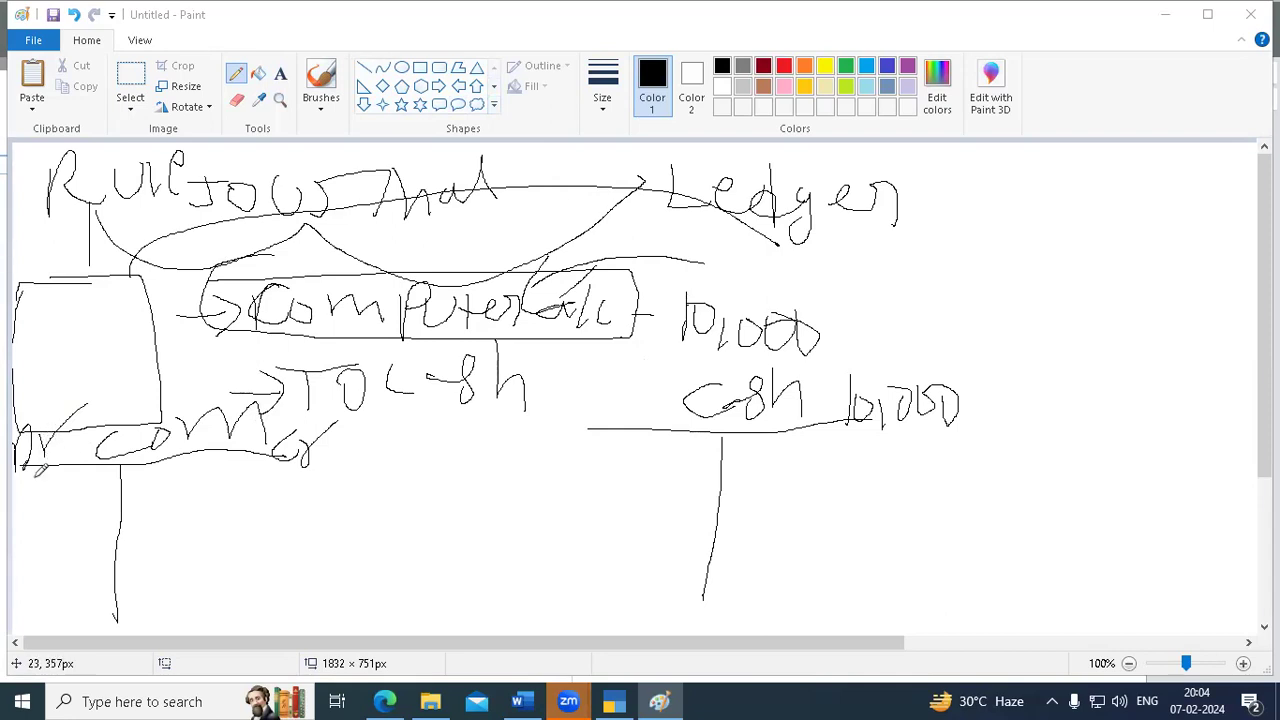
# - Handwrite 'cash-1000' below the left box and 'Computer 10,000' under the Cash T-account line
pyautogui.moveTo(27, 477)
pyautogui.mouseDown()
pyautogui.moveTo(30, 498)
pyautogui.moveTo(72, 497)
pyautogui.mouseUp()
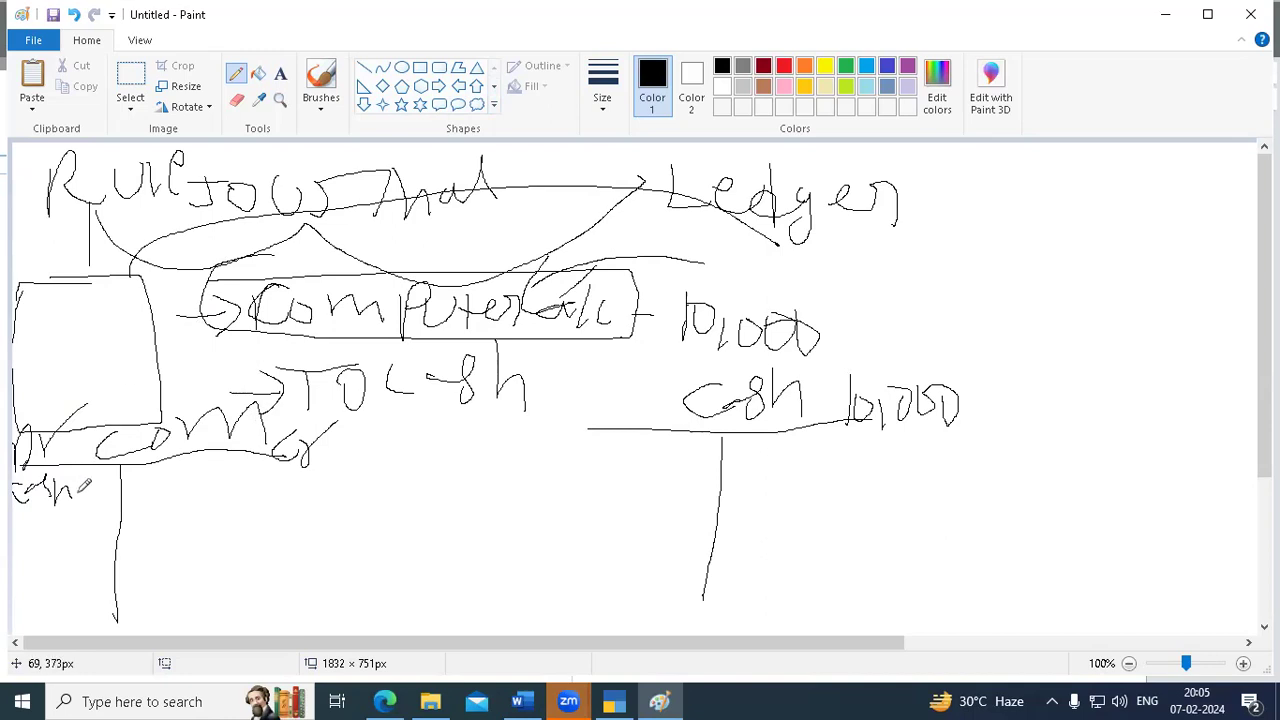
pyautogui.moveTo(90, 488)
pyautogui.mouseDown()
pyautogui.moveTo(106, 500)
pyautogui.moveTo(138, 482)
pyautogui.moveTo(150, 500)
pyautogui.moveTo(150, 484)
pyautogui.mouseUp()
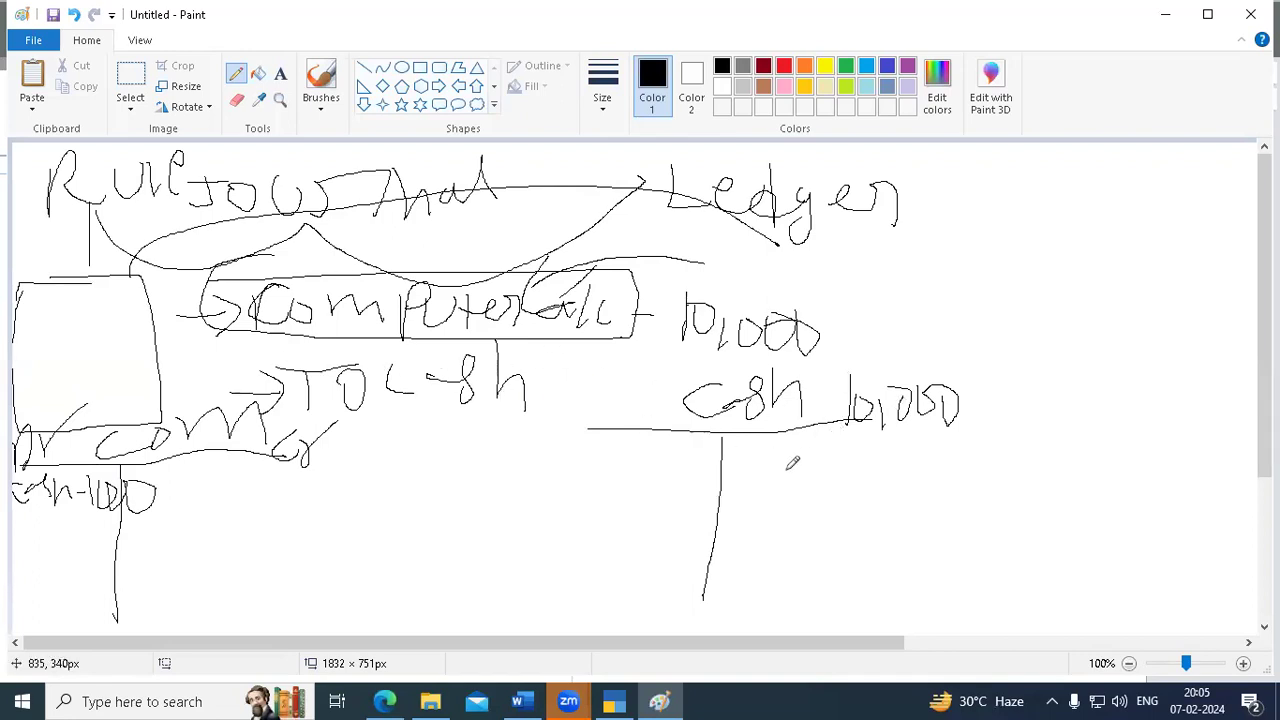
pyautogui.moveTo(750, 447)
pyautogui.mouseDown()
pyautogui.moveTo(742, 468)
pyautogui.moveTo(826, 446)
pyautogui.moveTo(838, 490)
pyautogui.moveTo(862, 470)
pyautogui.moveTo(875, 425)
pyautogui.moveTo(888, 447)
pyautogui.moveTo(901, 425)
pyautogui.moveTo(920, 452)
pyautogui.moveTo(1016, 444)
pyautogui.moveTo(1066, 462)
pyautogui.mouseUp()
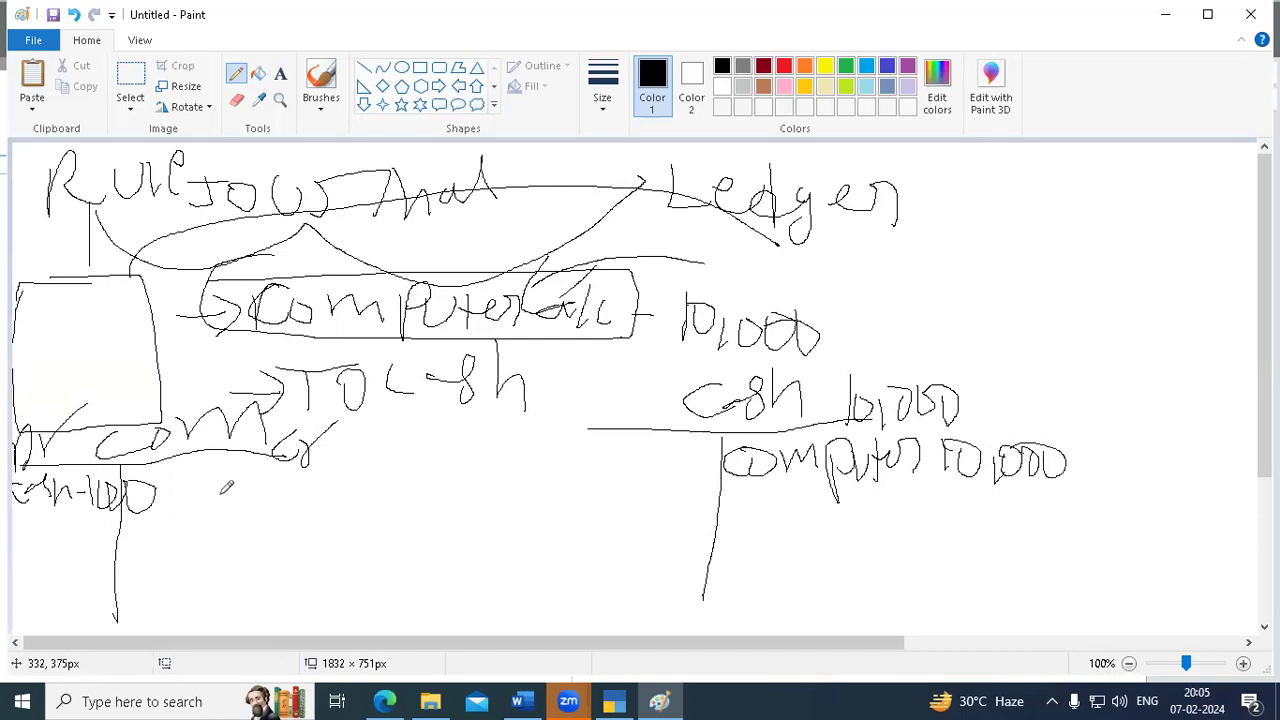
# - Draw total lines under the left account entries and write the figure 10 beneath them
pyautogui.moveTo(33, 566); pyautogui.dragTo(112, 566)
pyautogui.moveTo(213, 558); pyautogui.dragTo(306, 558)
pyautogui.moveTo(70, 578)
pyautogui.mouseDown()
pyautogui.moveTo(72, 600)
pyautogui.moveTo(88, 572)
pyautogui.mouseUp()
pyautogui.moveTo(226, 577)
pyautogui.mouseDown()
pyautogui.moveTo(228, 606)
pyautogui.moveTo(256, 586)
pyautogui.mouseUp()
pyautogui.moveTo(202, 478)
pyautogui.mouseDown()
pyautogui.moveTo(204, 500)
pyautogui.moveTo(290, 488)
pyautogui.mouseUp()
pyautogui.moveTo(22, 628); pyautogui.dragTo(140, 604)
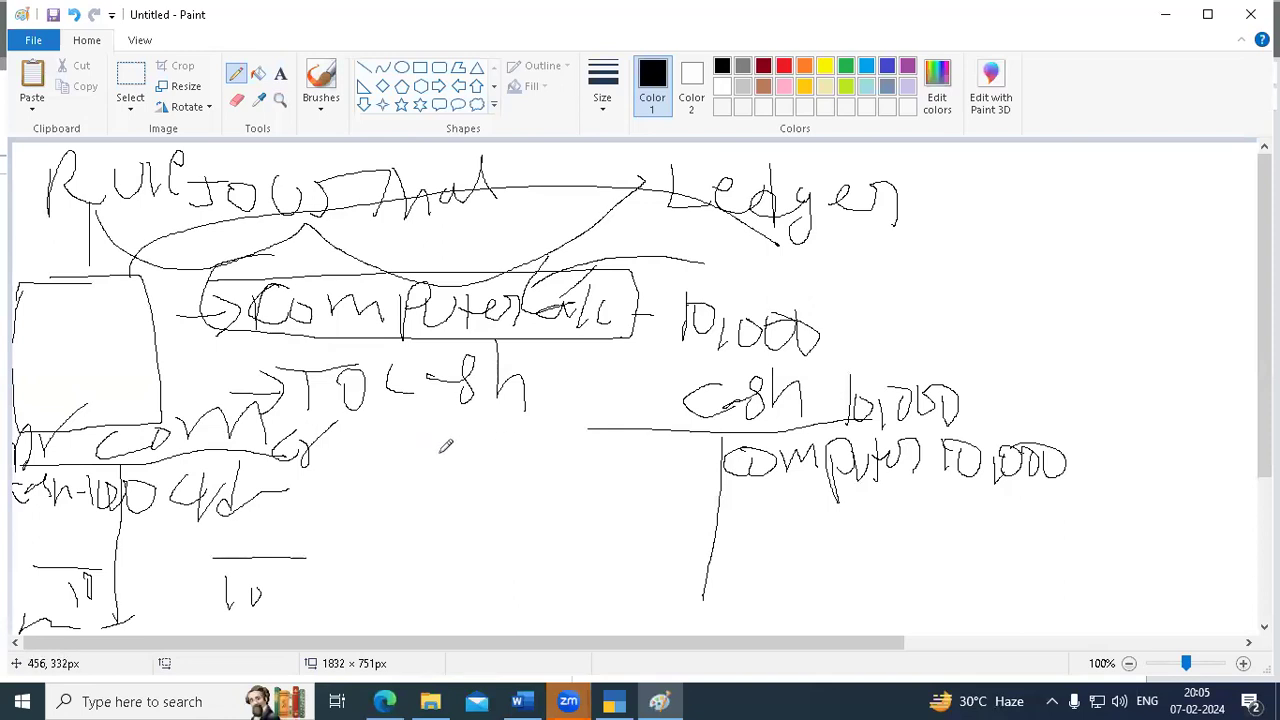
# - Write Cr/Dr beside the To cash entry and Dr | Cr on the Cash T-account, boxing both pairs
pyautogui.moveTo(480, 430); pyautogui.dragTo(468, 462)
pyautogui.moveTo(528, 418)
pyautogui.mouseDown()
pyautogui.moveTo(510, 450)
pyautogui.moveTo(533, 425)
pyautogui.mouseUp()
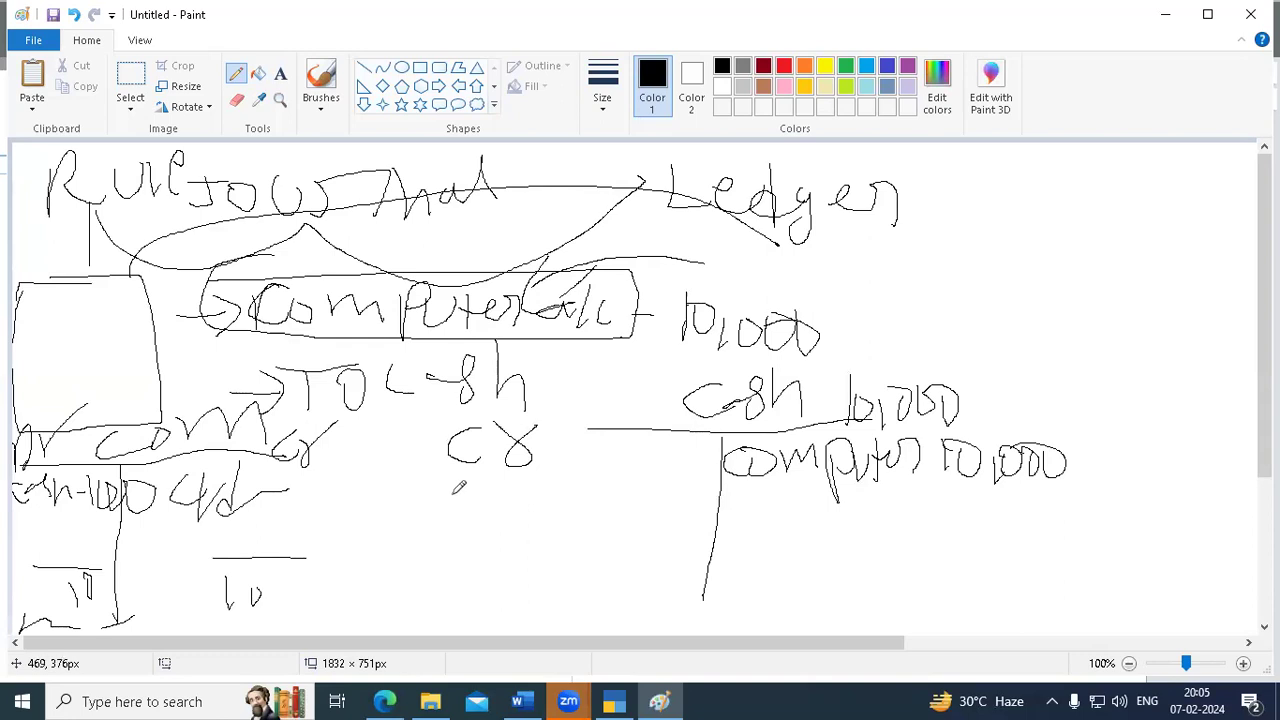
pyautogui.moveTo(464, 490)
pyautogui.mouseDown()
pyautogui.moveTo(466, 519)
pyautogui.moveTo(486, 514)
pyautogui.moveTo(473, 523)
pyautogui.mouseUp()
pyautogui.moveTo(513, 474)
pyautogui.mouseDown()
pyautogui.moveTo(529, 519)
pyautogui.moveTo(552, 471)
pyautogui.mouseUp()
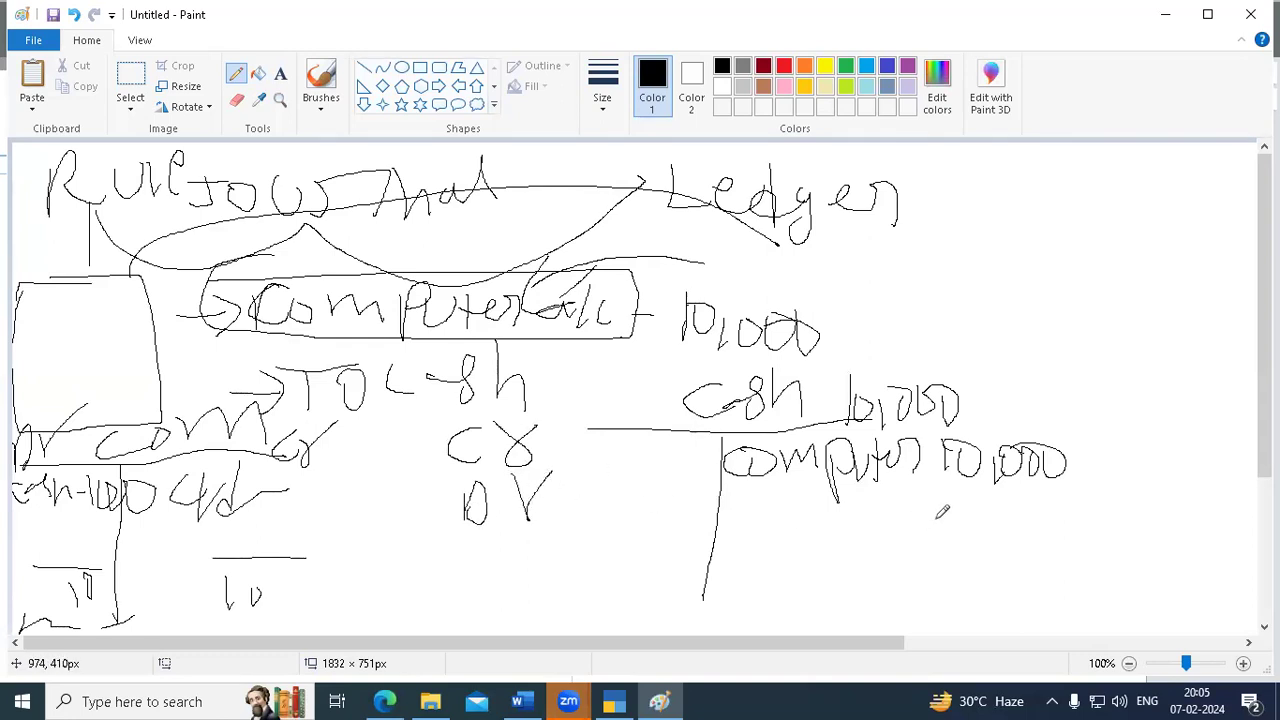
pyautogui.moveTo(604, 500)
pyautogui.mouseDown()
pyautogui.moveTo(600, 537)
pyautogui.moveTo(636, 532)
pyautogui.moveTo(660, 491)
pyautogui.mouseUp()
pyautogui.moveTo(755, 492)
pyautogui.mouseDown()
pyautogui.moveTo(764, 528)
pyautogui.moveTo(792, 496)
pyautogui.mouseUp()
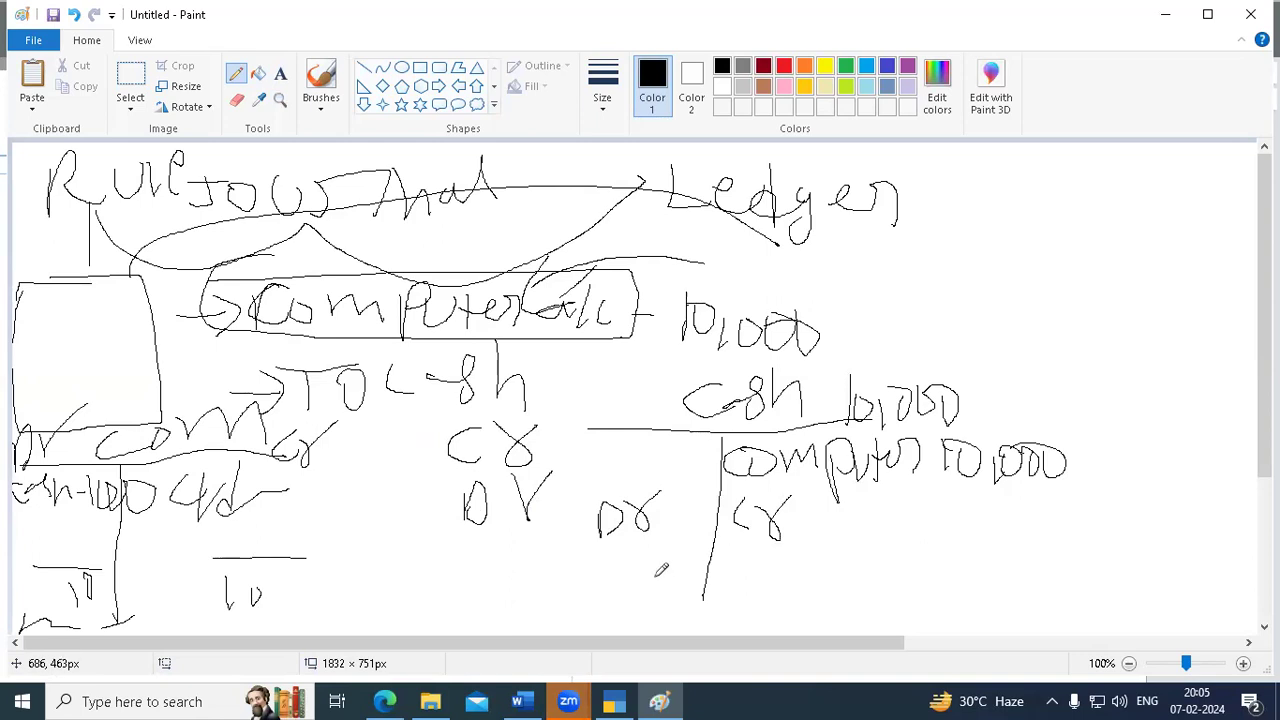
pyautogui.moveTo(417, 431)
pyautogui.mouseDown()
pyautogui.moveTo(572, 477)
pyautogui.moveTo(500, 540)
pyautogui.moveTo(442, 420)
pyautogui.mouseUp()
pyautogui.moveTo(598, 468)
pyautogui.mouseDown()
pyautogui.moveTo(672, 550)
pyautogui.moveTo(832, 506)
pyautogui.moveTo(580, 468)
pyautogui.mouseUp()
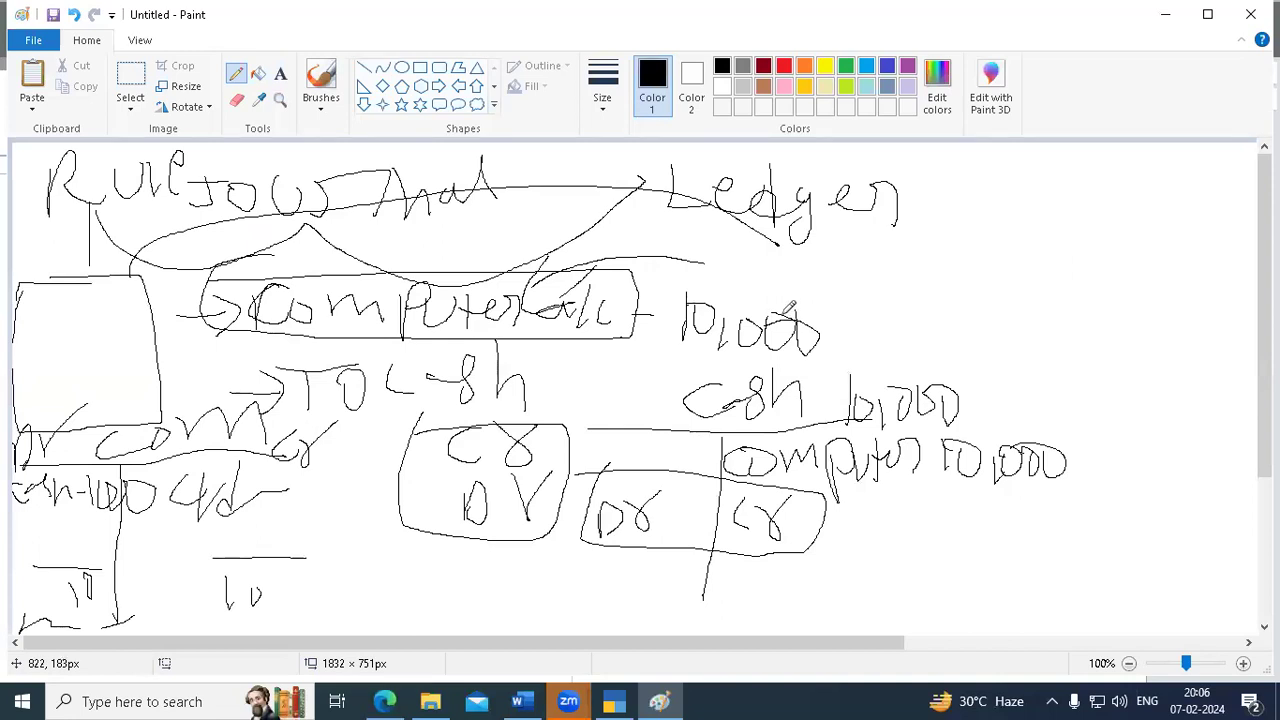
# - Draw a boxed right-hand column listing HP, 2, 3 and BRS beside the sketch
pyautogui.moveTo(1041, 157); pyautogui.dragTo(1036, 633)
pyautogui.moveTo(1093, 180); pyautogui.dragTo(1086, 245)
pyautogui.moveTo(1103, 181)
pyautogui.mouseDown()
pyautogui.moveTo(1101, 249)
pyautogui.moveTo(1123, 216)
pyautogui.mouseUp()
pyautogui.moveTo(1121, 187); pyautogui.dragTo(1123, 262)
pyautogui.moveTo(1117, 165); pyautogui.dragTo(1119, 192)
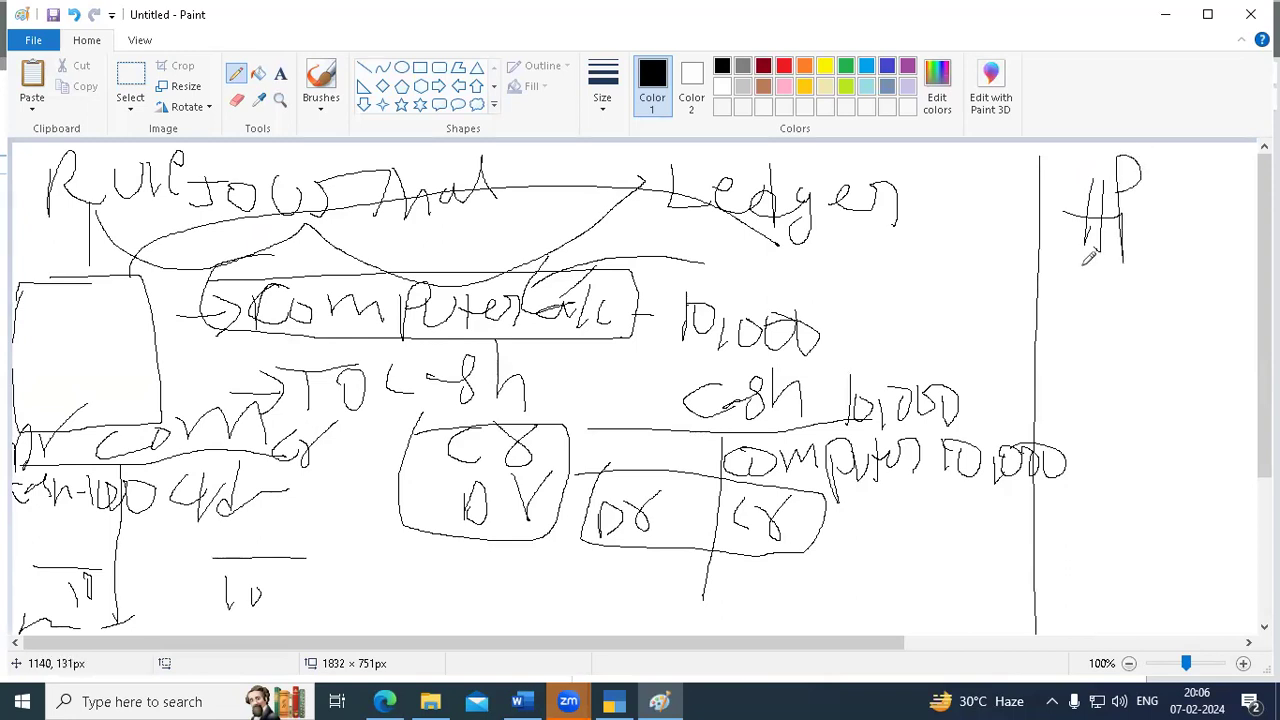
pyautogui.moveTo(1066, 280)
pyautogui.mouseDown()
pyautogui.moveTo(1070, 318)
pyautogui.moveTo(1096, 320)
pyautogui.moveTo(1068, 388)
pyautogui.moveTo(1076, 442)
pyautogui.mouseUp()
pyautogui.moveTo(1078, 394); pyautogui.dragTo(1080, 444)
pyautogui.moveTo(1122, 402)
pyautogui.mouseDown()
pyautogui.moveTo(1122, 440)
pyautogui.moveTo(1148, 440)
pyautogui.mouseUp()
pyautogui.moveTo(1178, 398)
pyautogui.mouseDown()
pyautogui.moveTo(1172, 432)
pyautogui.moveTo(1156, 438)
pyautogui.mouseUp()
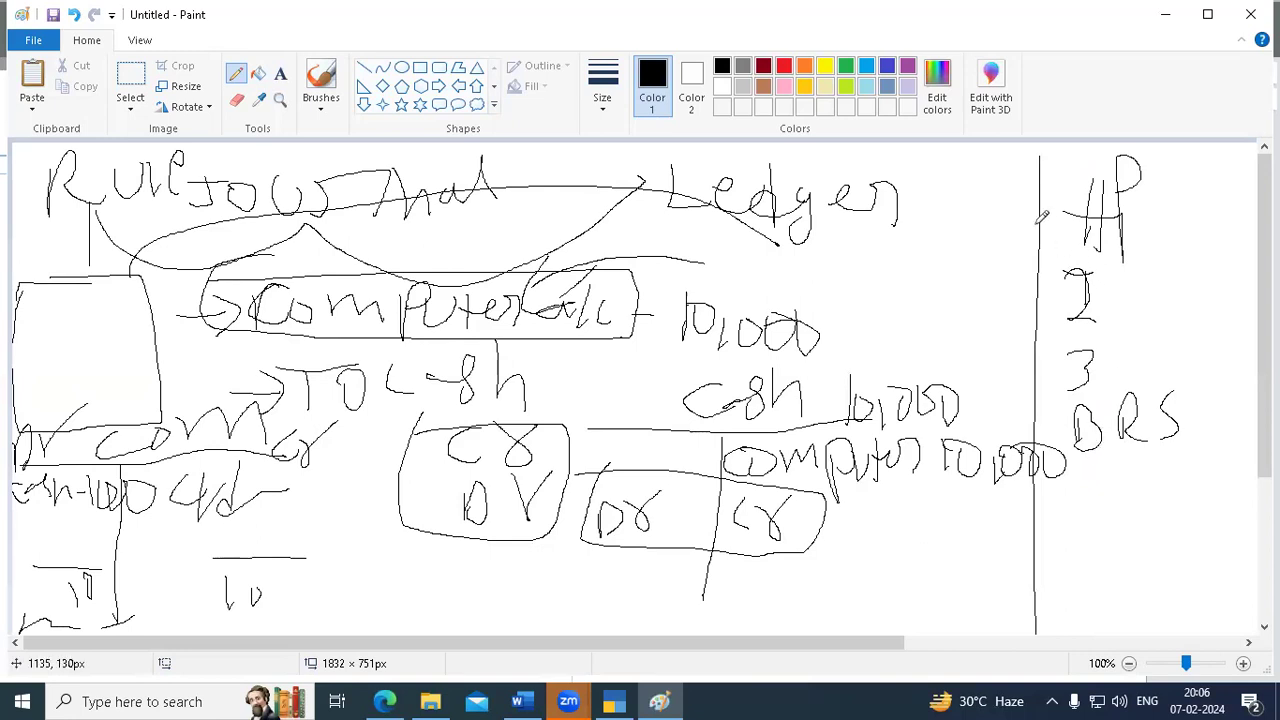
pyautogui.moveTo(1046, 148)
pyautogui.mouseDown()
pyautogui.moveTo(1208, 290)
pyautogui.moveTo(1222, 633)
pyautogui.mouseUp()
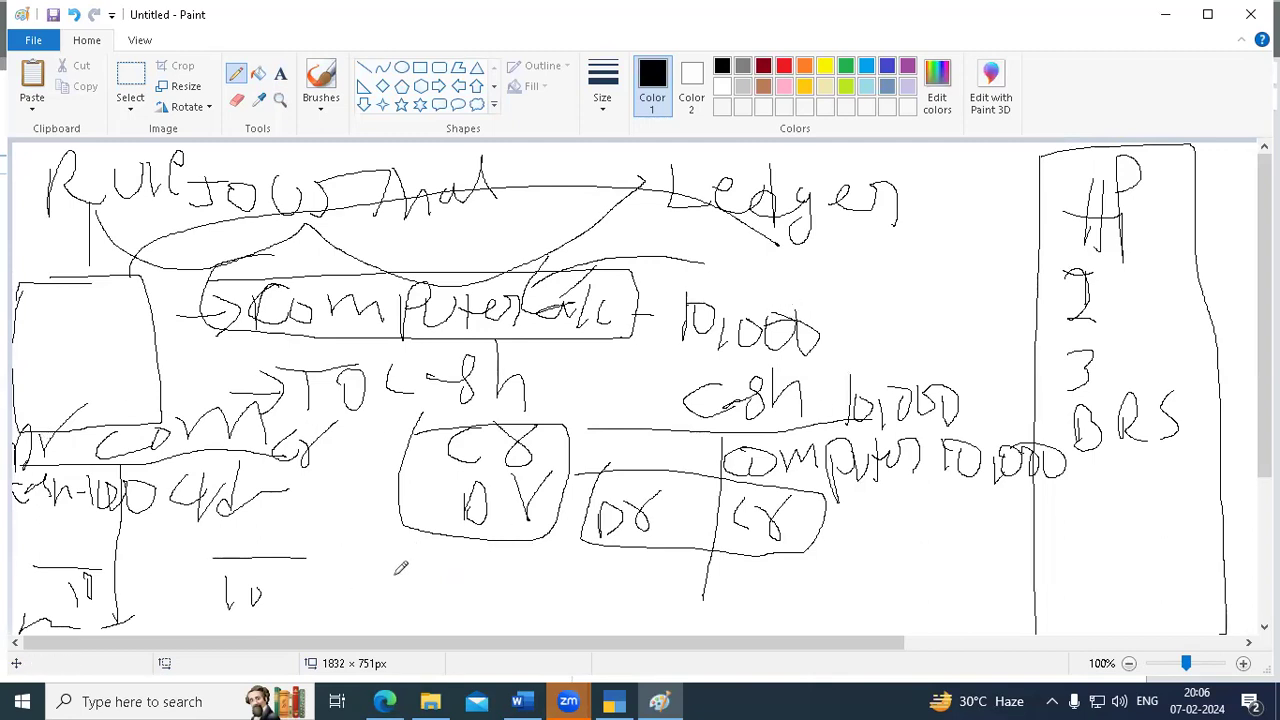
# - Sketch a freehand rectangle at the bottom centre with an arrow pointing right from it
pyautogui.moveTo(428, 566)
pyautogui.mouseDown()
pyautogui.moveTo(540, 564)
pyautogui.moveTo(555, 630)
pyautogui.moveTo(410, 622)
pyautogui.moveTo(498, 560)
pyautogui.moveTo(556, 566)
pyautogui.moveTo(556, 634)
pyautogui.moveTo(630, 604)
pyautogui.moveTo(700, 599)
pyautogui.moveTo(686, 600)
pyautogui.mouseUp()
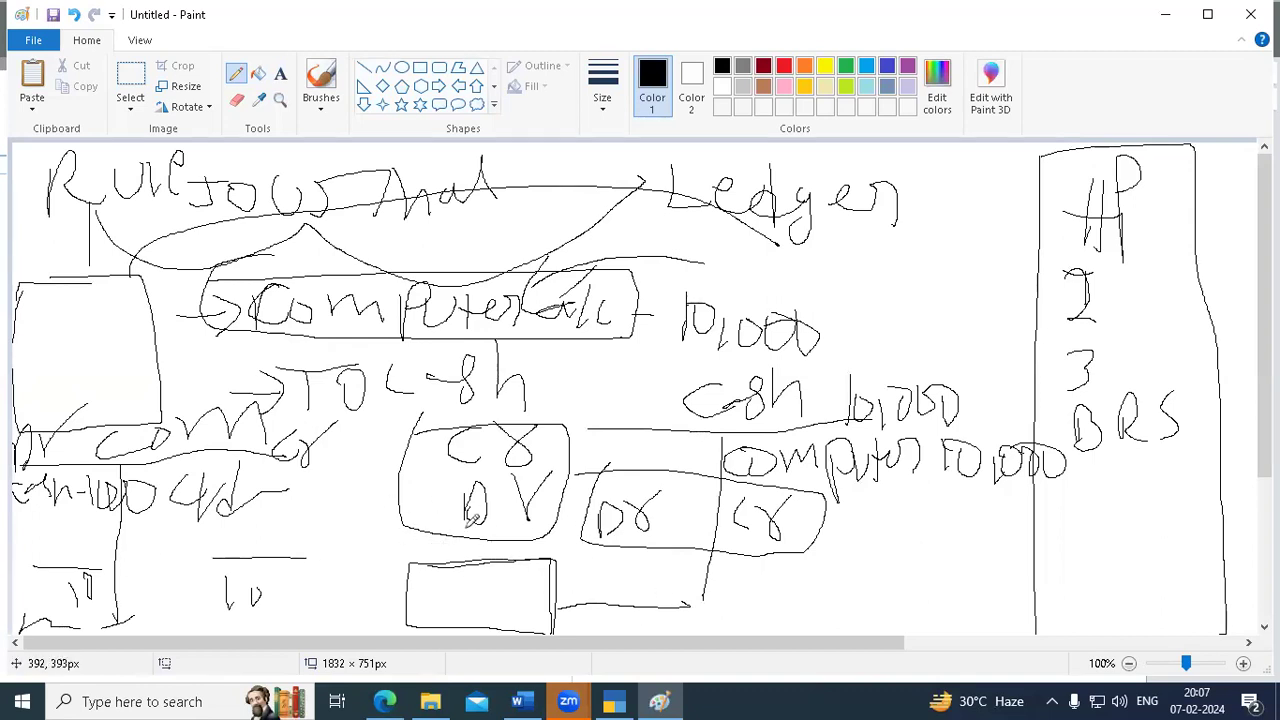
pyautogui.moveTo(682, 603)
pyautogui.mouseDown()
pyautogui.moveTo(788, 598)
pyautogui.moveTo(786, 610)
pyautogui.mouseUp()
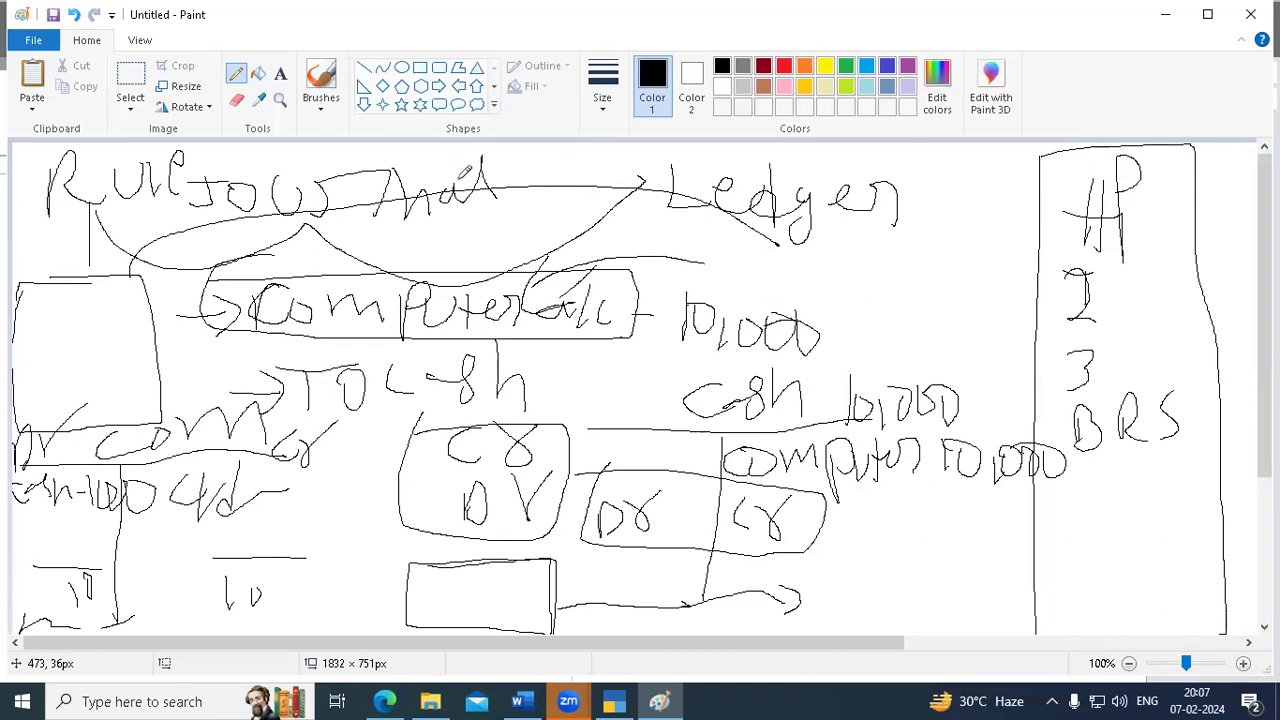
pyautogui.click(482, 198)
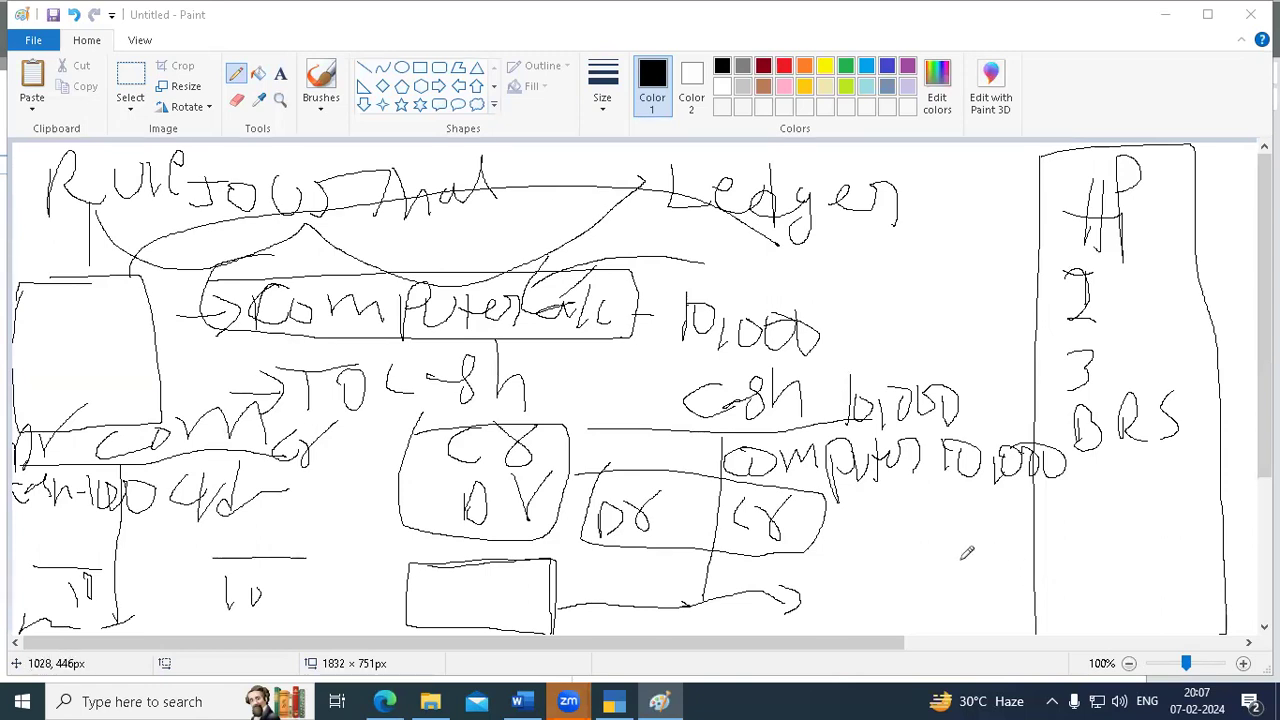
# - Handwrite an A, a bracket and a c mark near the bottom right
pyautogui.moveTo(971, 528)
pyautogui.mouseDown()
pyautogui.moveTo(987, 585)
pyautogui.moveTo(1011, 577)
pyautogui.mouseUp()
pyautogui.moveTo(1063, 563)
pyautogui.mouseDown()
pyautogui.moveTo(1114, 597)
pyautogui.moveTo(1113, 624)
pyautogui.mouseUp()
pyautogui.moveTo(1176, 583); pyautogui.dragTo(1180, 616)
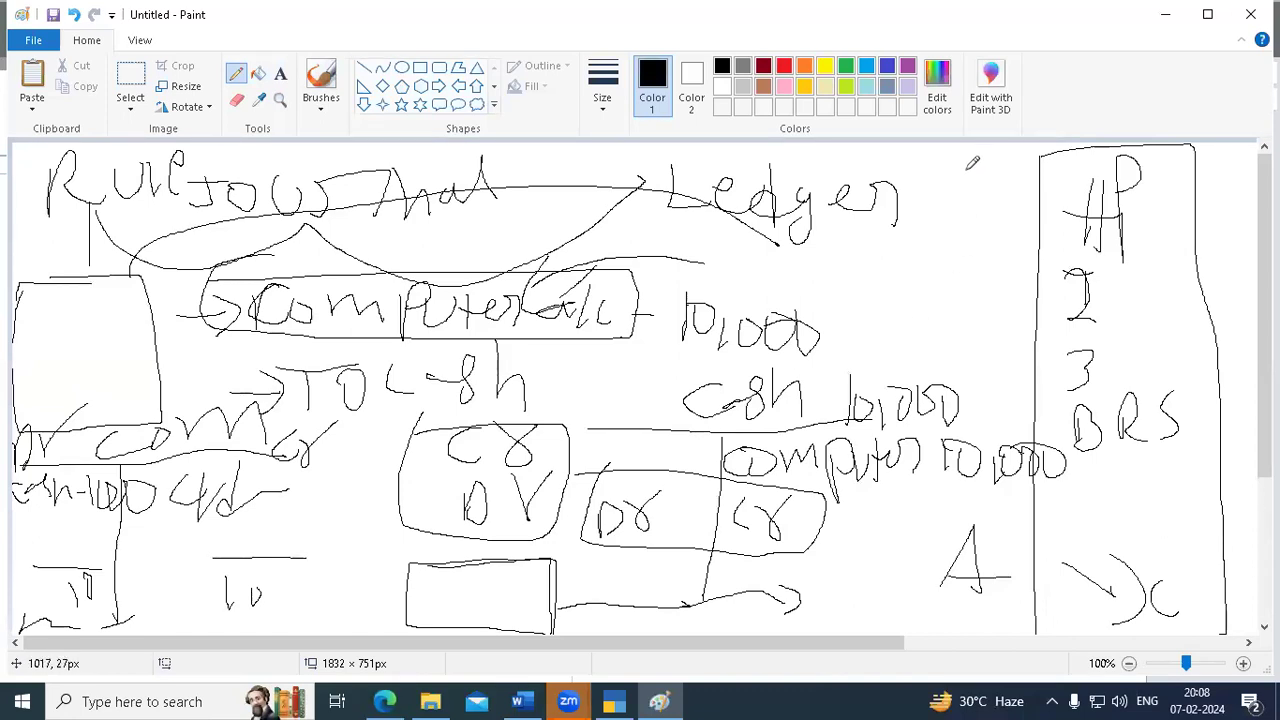
# - Draw a looped box beside Ledger, marking Cr at the top of the HP column
pyautogui.moveTo(941, 176)
pyautogui.mouseDown()
pyautogui.moveTo(1040, 174)
pyautogui.moveTo(1038, 264)
pyautogui.moveTo(912, 272)
pyautogui.moveTo(930, 152)
pyautogui.moveTo(1052, 234)
pyautogui.moveTo(1040, 268)
pyautogui.mouseUp()
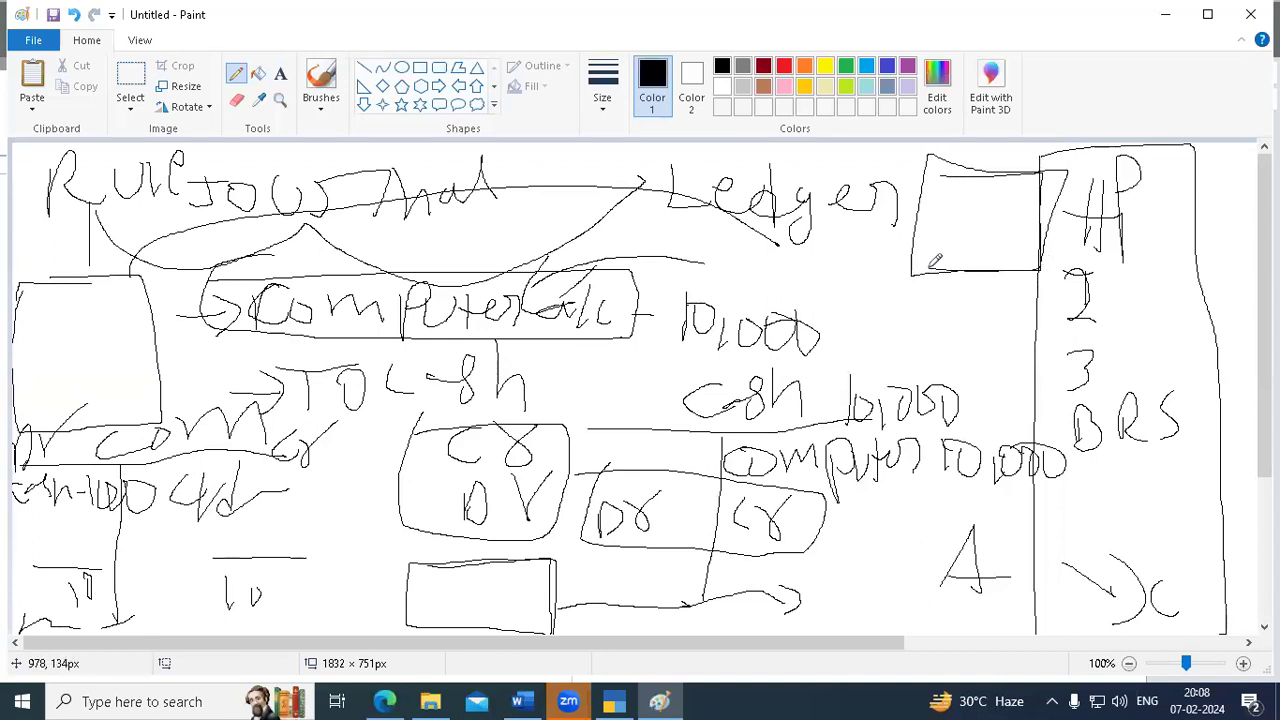
pyautogui.moveTo(904, 164)
pyautogui.mouseDown()
pyautogui.moveTo(914, 189)
pyautogui.moveTo(949, 145)
pyautogui.mouseUp()
pyautogui.moveTo(1055, 159)
pyautogui.mouseDown()
pyautogui.moveTo(1056, 192)
pyautogui.moveTo(1087, 160)
pyautogui.mouseUp()
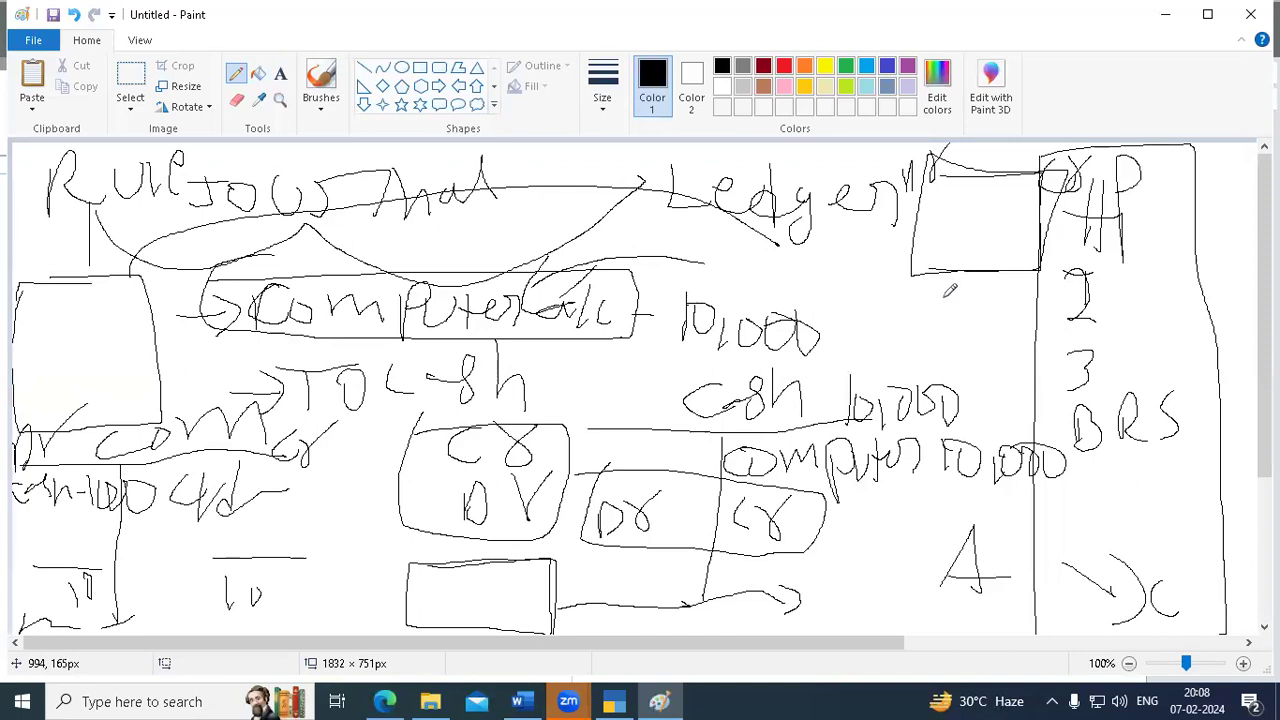
pyautogui.moveTo(925, 155); pyautogui.dragTo(1082, 168)
pyautogui.moveTo(1072, 233)
pyautogui.mouseDown()
pyautogui.moveTo(958, 284)
pyautogui.moveTo(908, 175)
pyautogui.moveTo(1088, 222)
pyautogui.moveTo(1072, 272)
pyautogui.mouseUp()
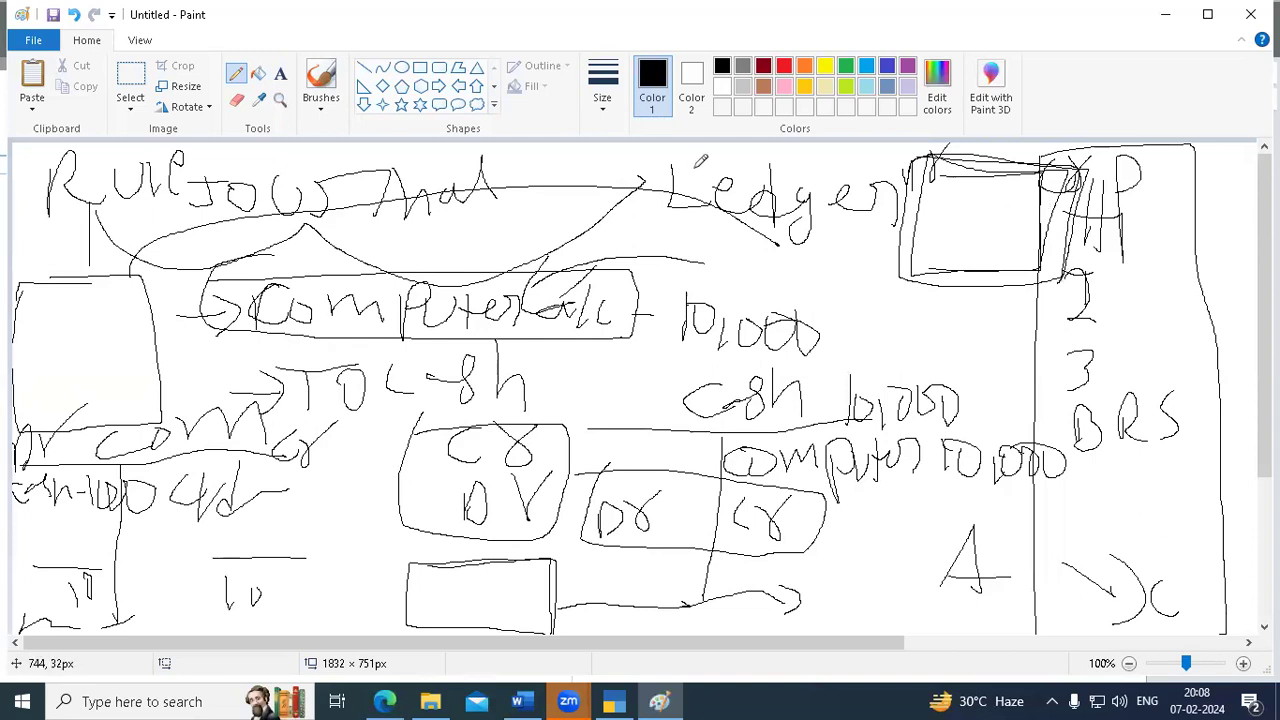
pyautogui.click(612, 142)
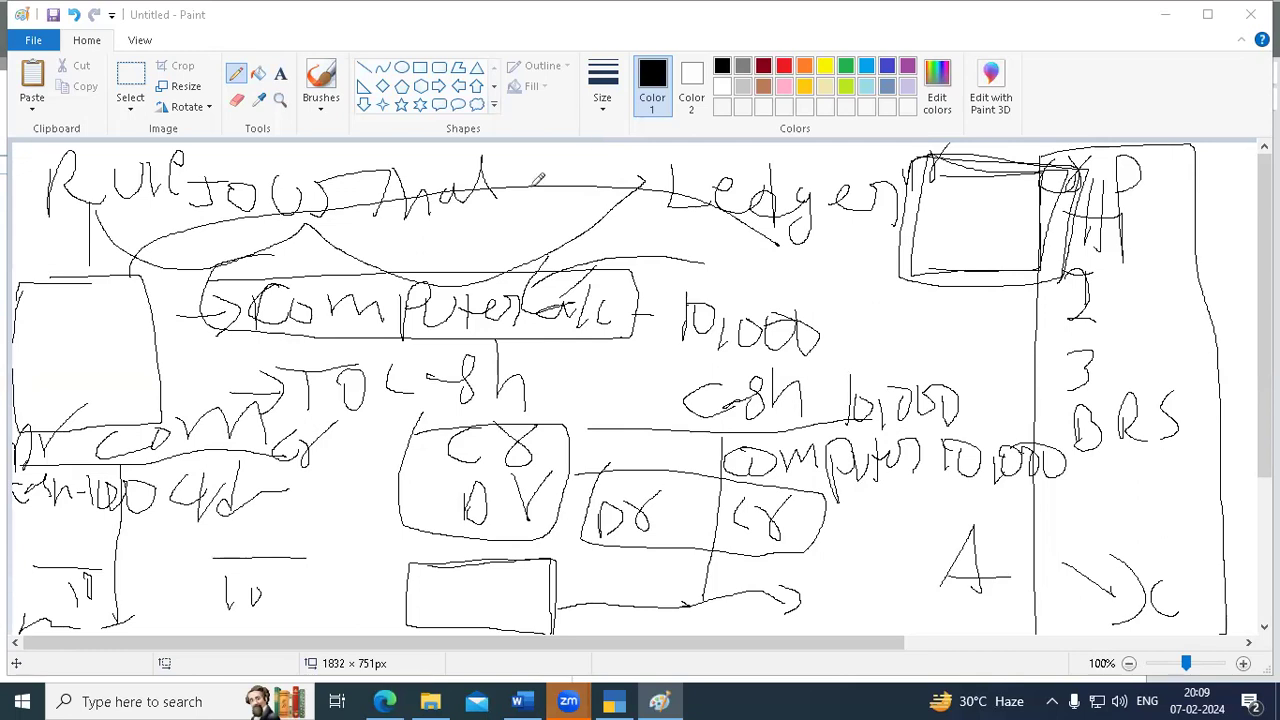
# - Close the Paint sketch, choosing Don't Save
pyautogui.click(1240, 20)
pyautogui.click(670, 351)
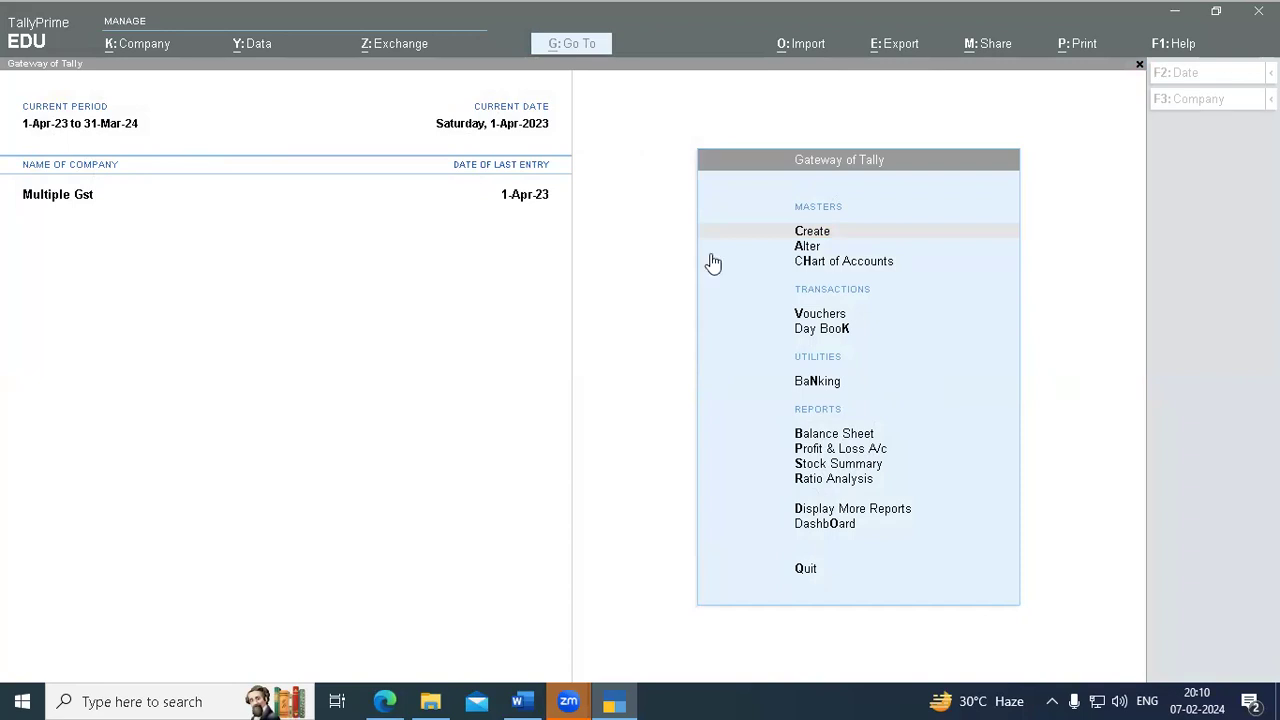
# - Exit TallyPrime with Esc and confirm Yes at the Quit prompt
pyautogui.click(614, 158)
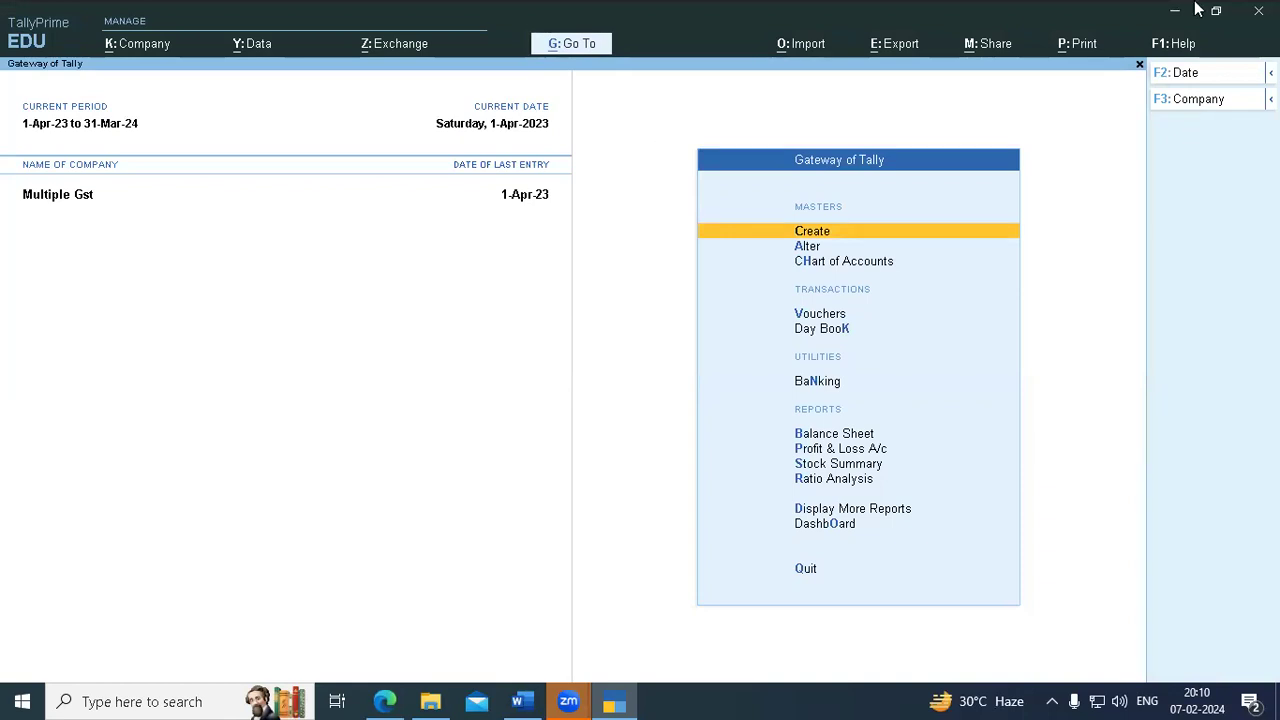
pyautogui.press('Escape')
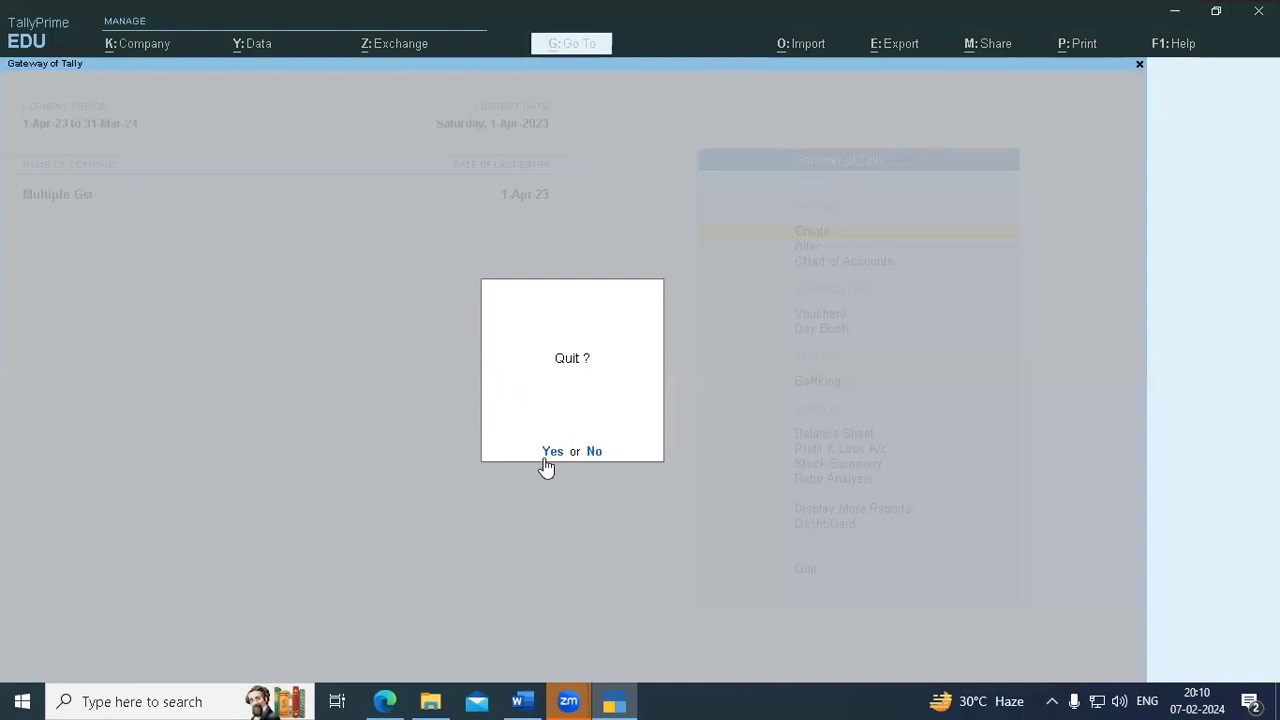
pyautogui.click(545, 455)
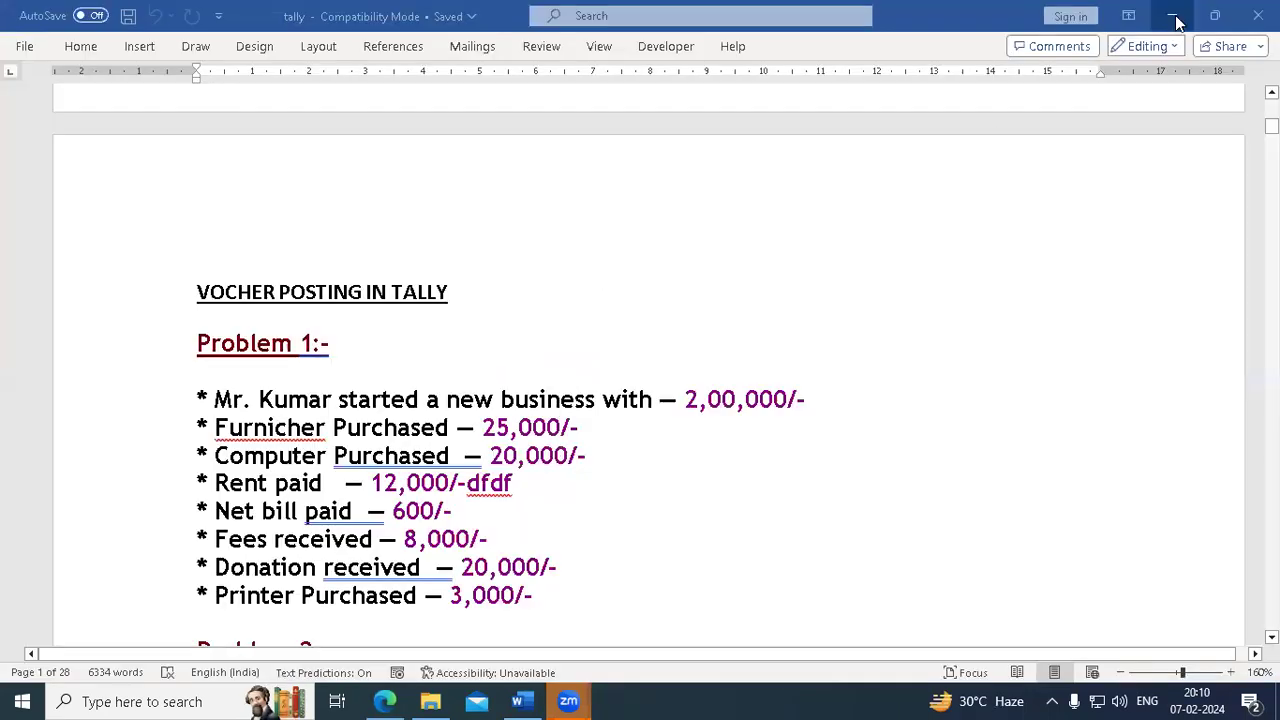
# - Minimise the Word tally notes and refresh the desktop
pyautogui.click(510, 700)
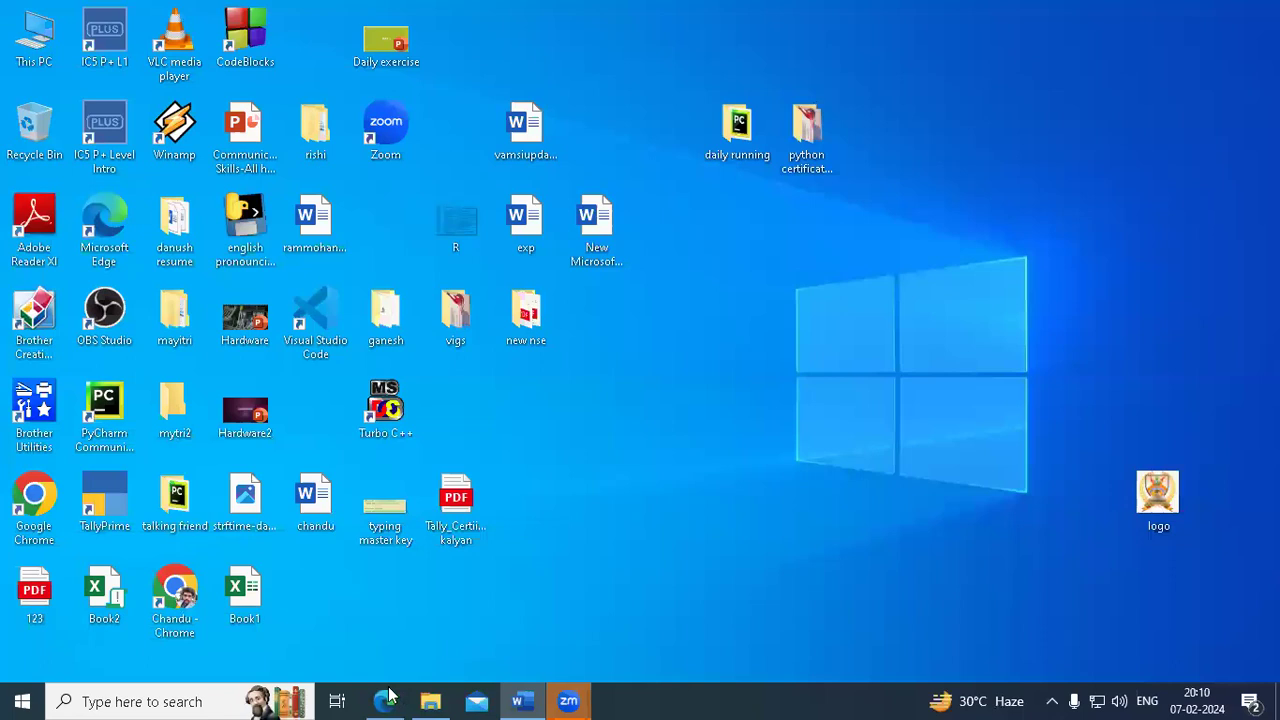
pyautogui.rightClick(673, 311)
pyautogui.click(714, 368)
# - Dismiss the Zoom window previews and minimise the Word document again
pyautogui.moveTo(563, 696)
pyautogui.click(633, 645)
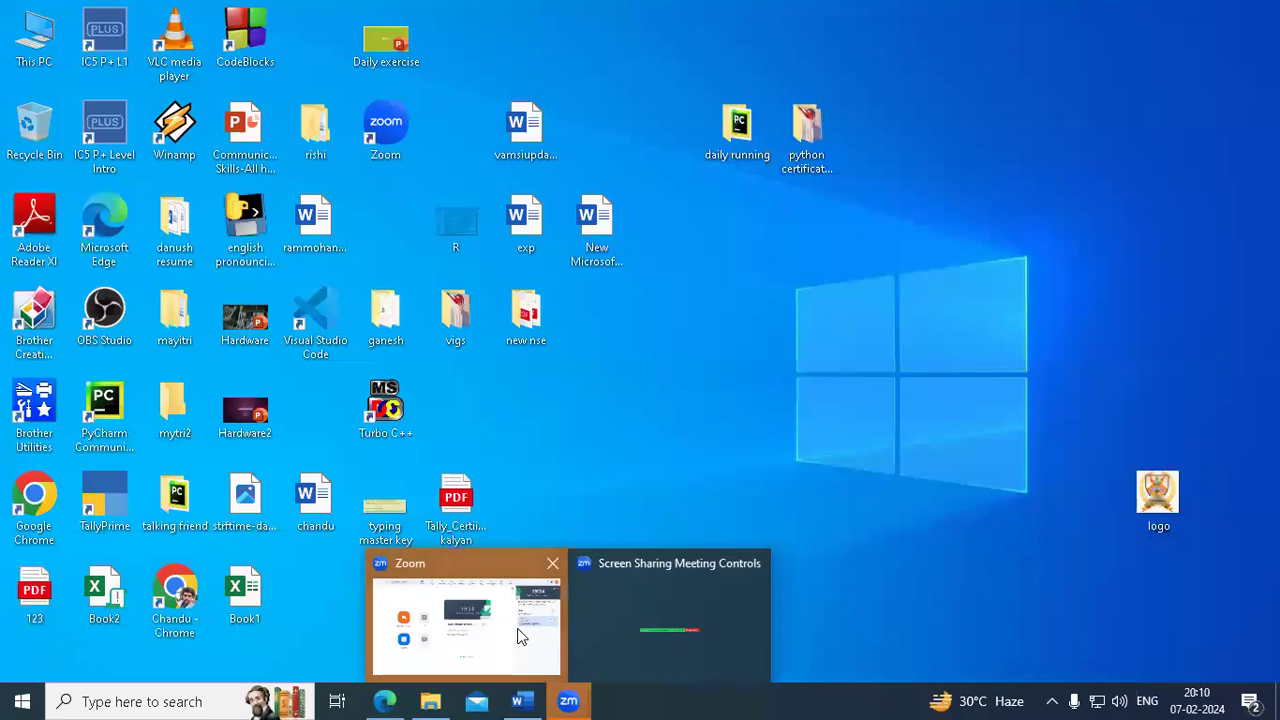
pyautogui.click(520, 637)
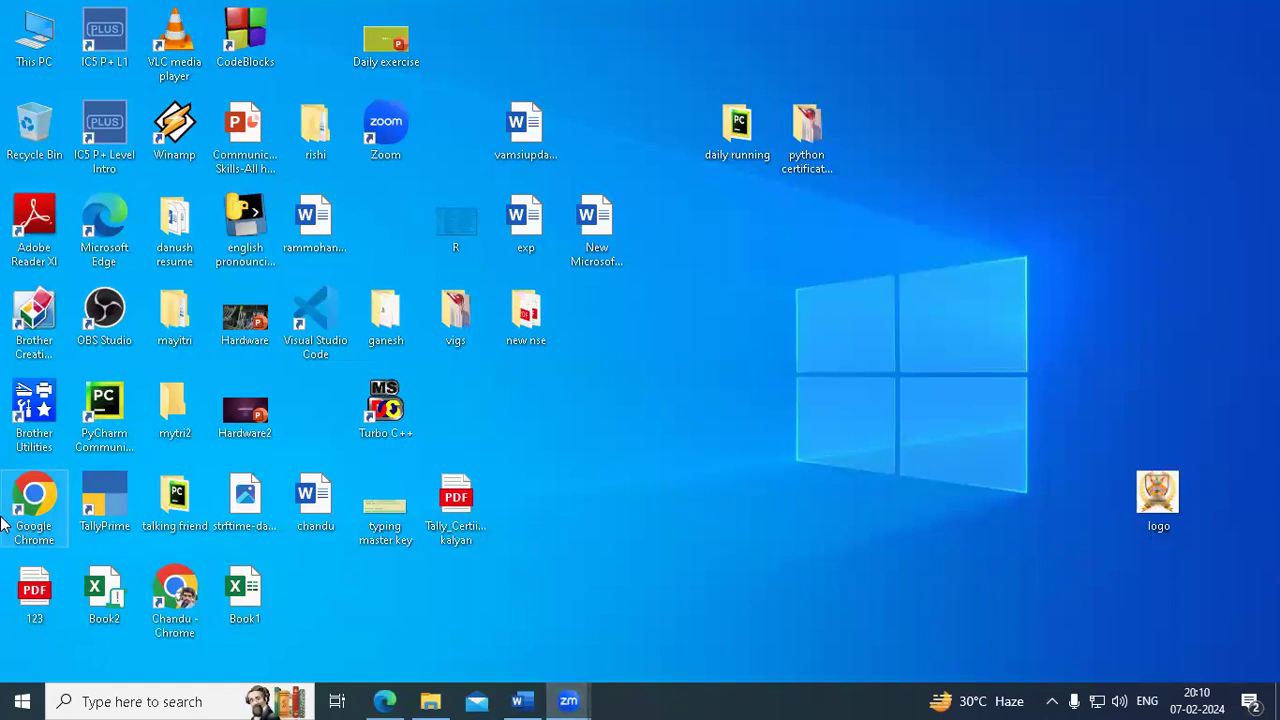
pyautogui.click(530, 700)
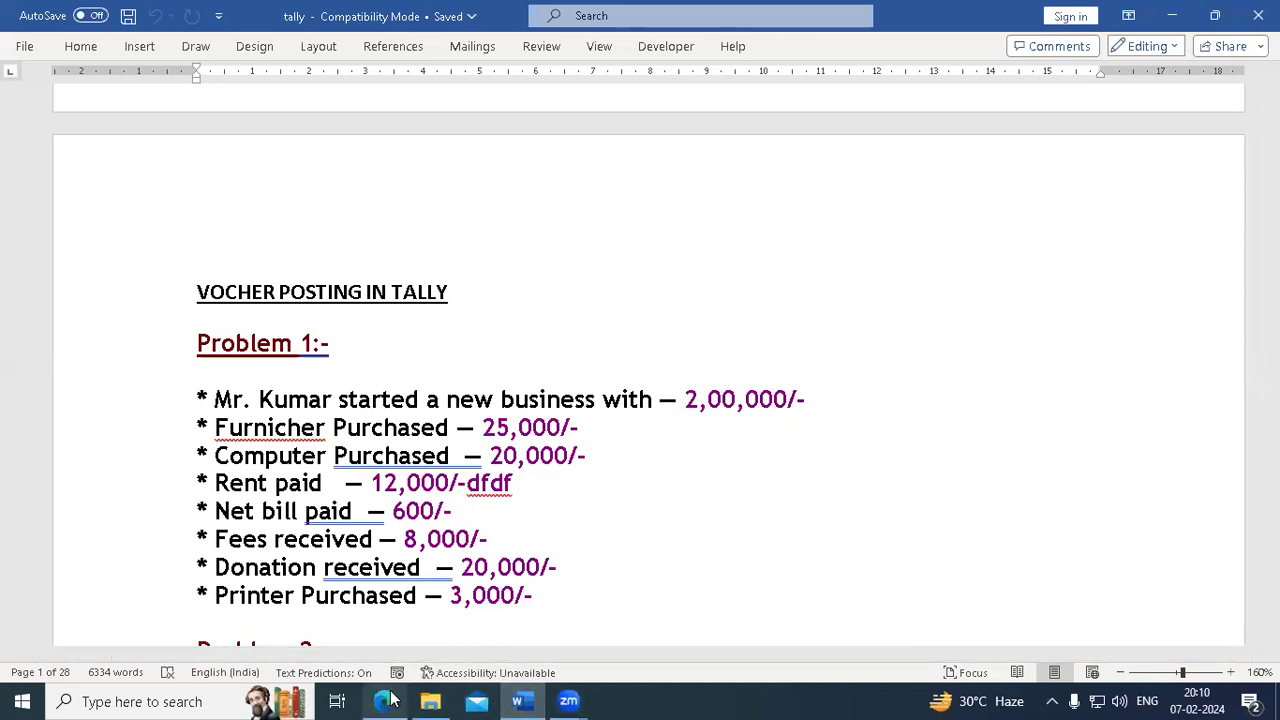
pyautogui.click(1168, 15)
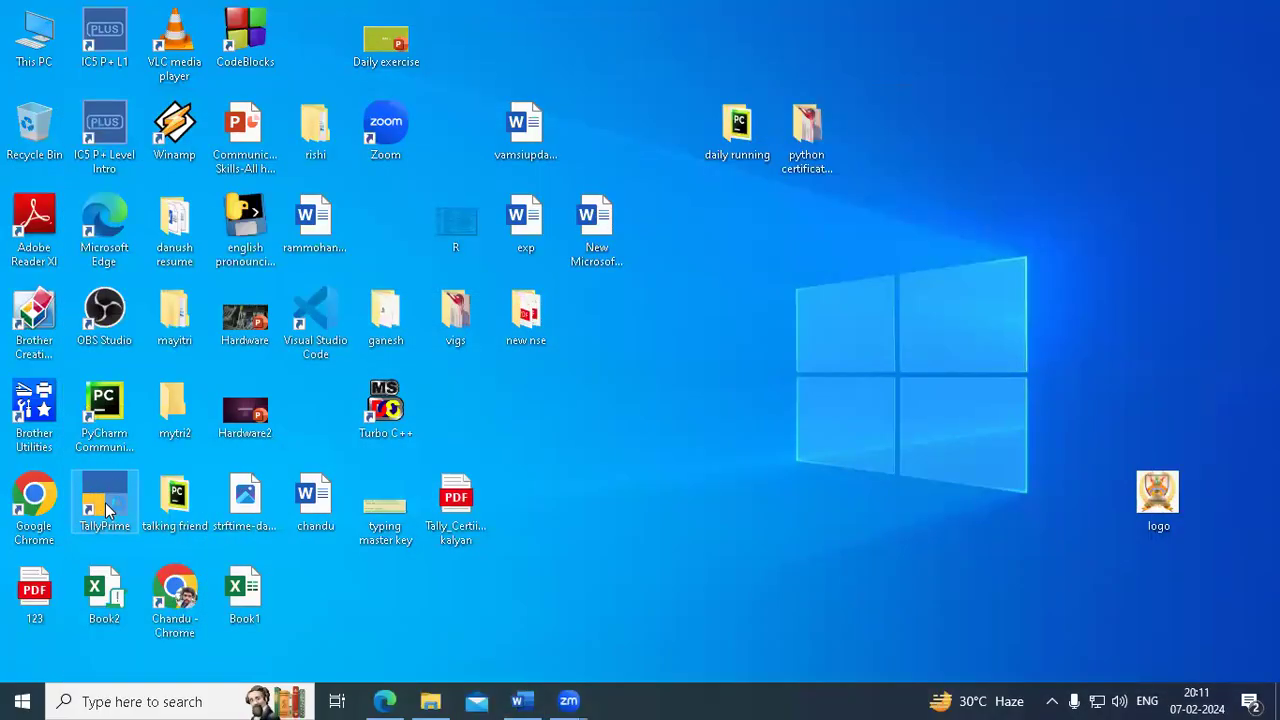
# - Launch TallyPrime from the desktop icon and choose Continue In Educational Mode
pyautogui.doubleClick(105, 500)
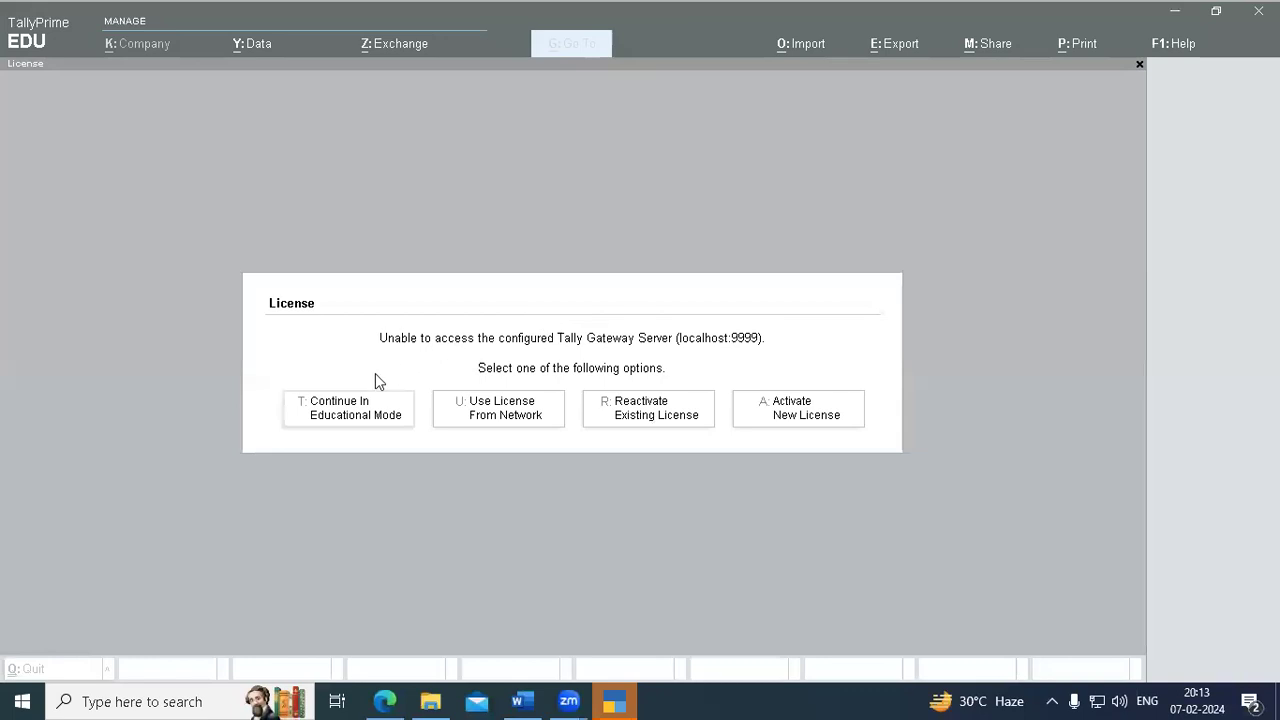
pyautogui.click(329, 418)
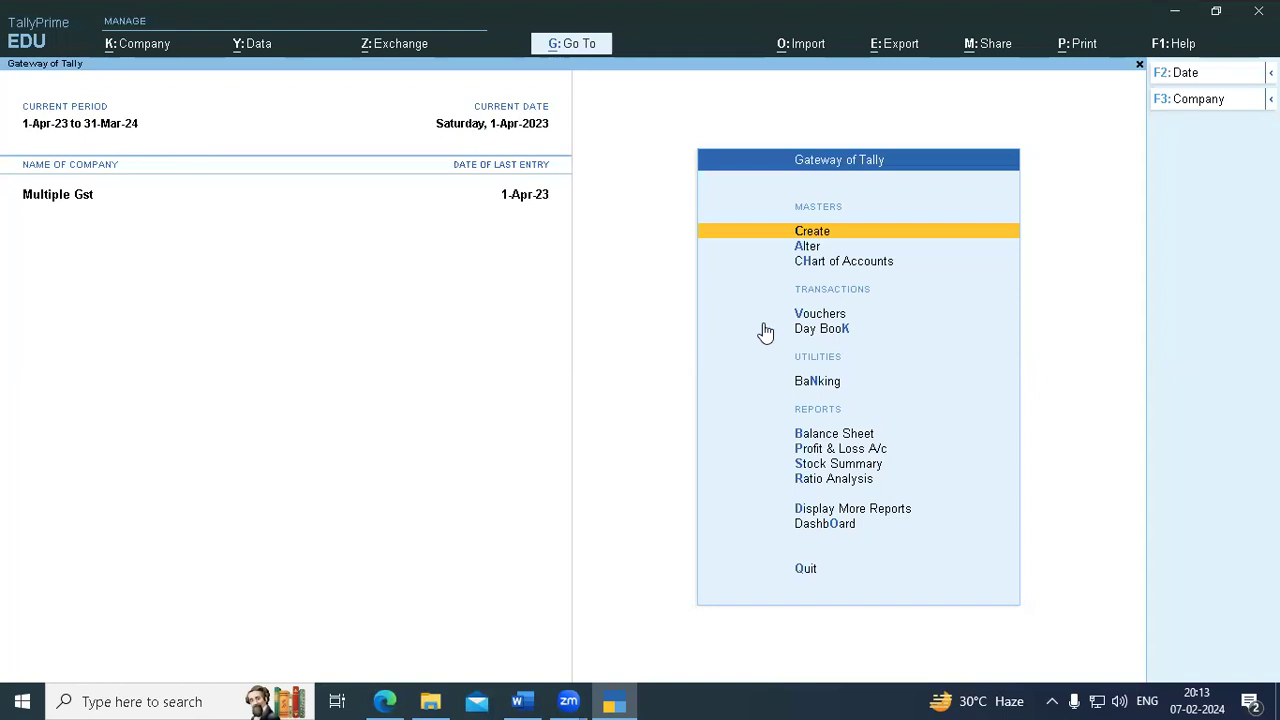
pyautogui.hotkey('alt', 'Tab')
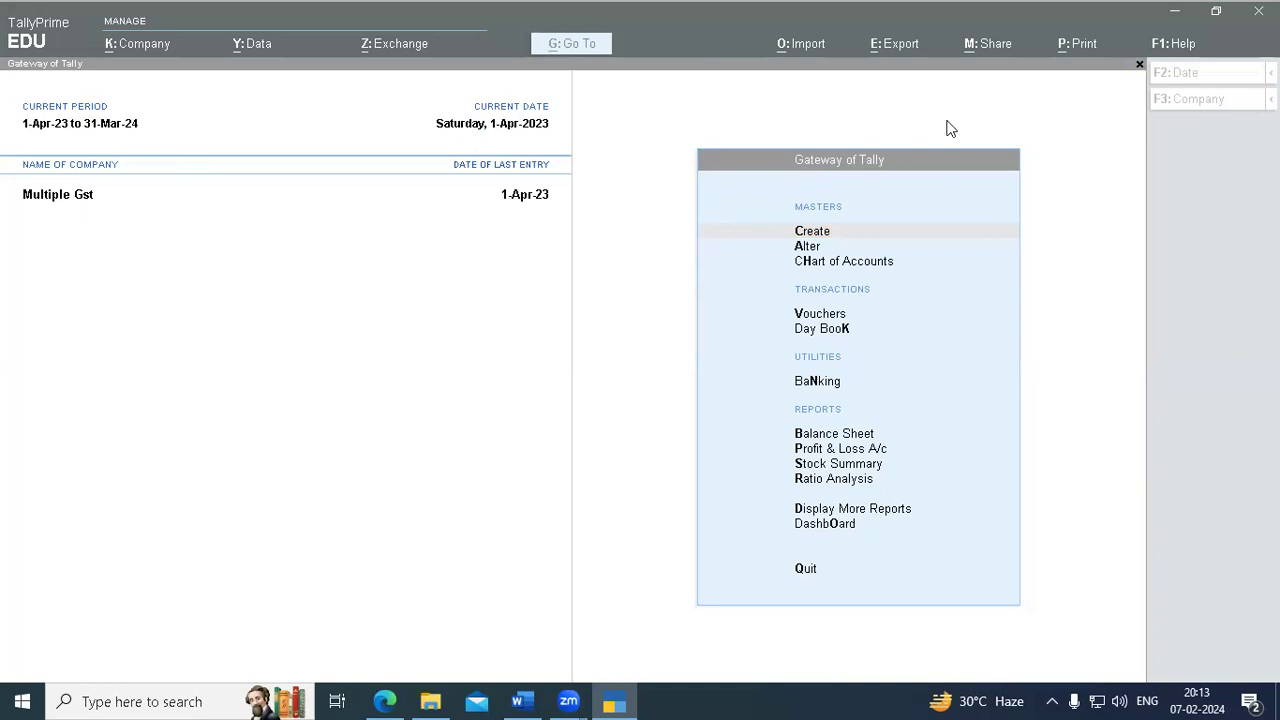
pyautogui.click(817, 167)
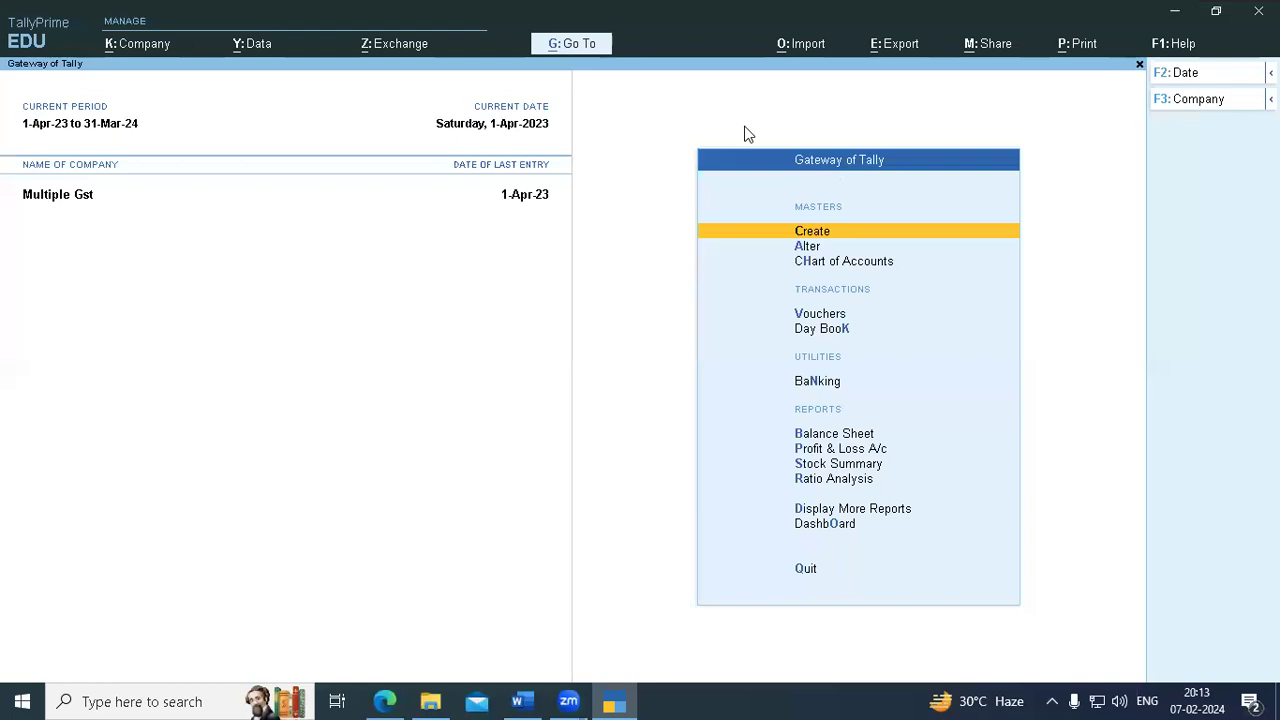
pyautogui.moveTo(800, 130)
pyautogui.mouseDown()
pyautogui.moveTo(870, 196)
pyautogui.moveTo(890, 116)
pyautogui.moveTo(792, 117)
pyautogui.mouseUp()
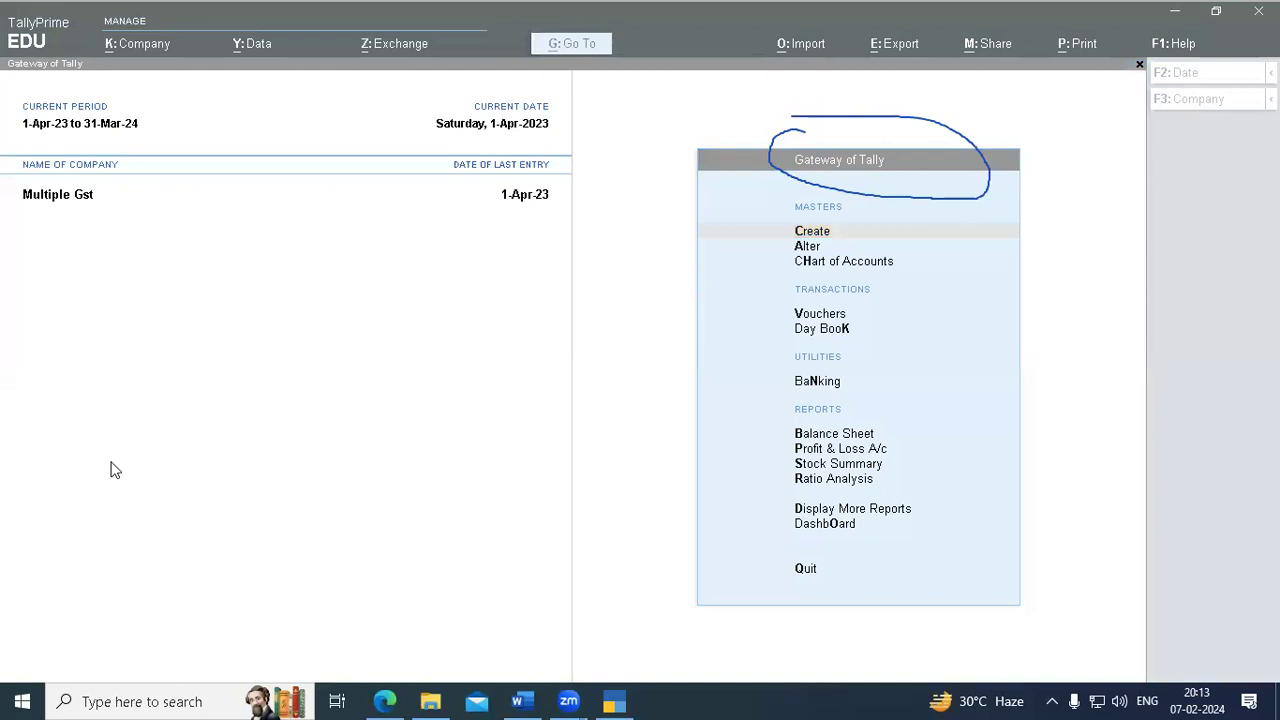
pyautogui.click(655, 177)
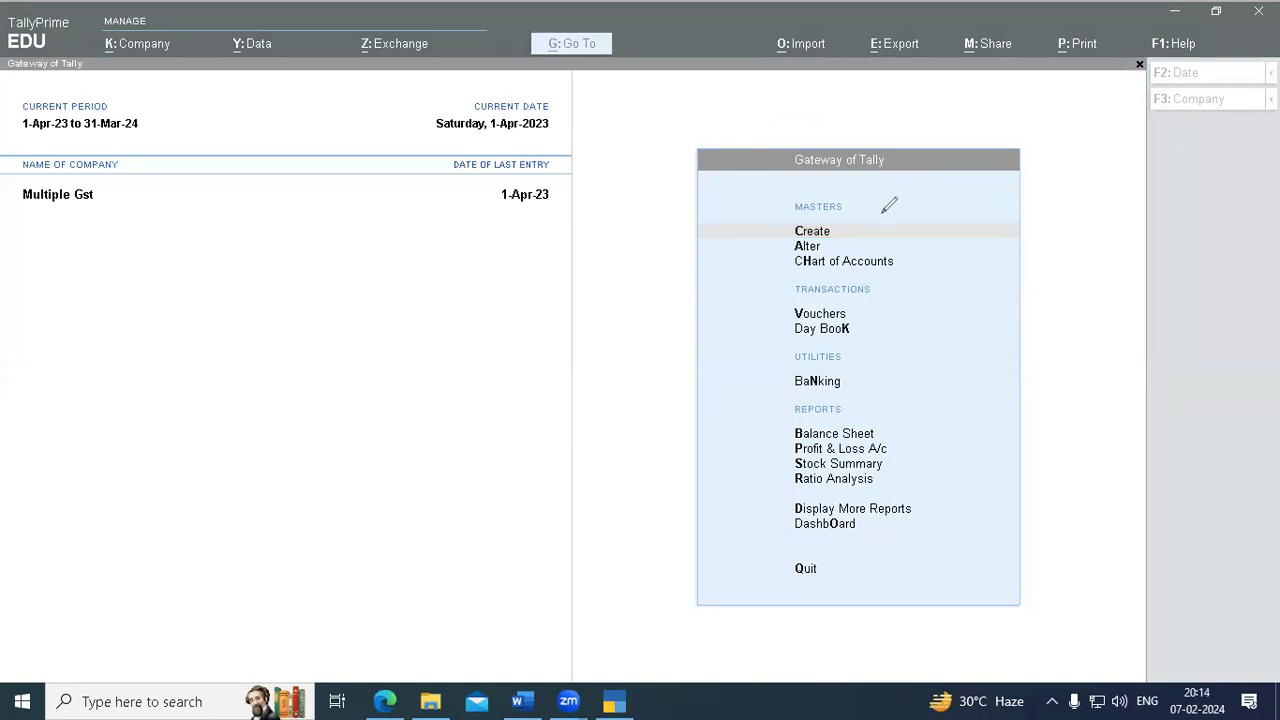
pyautogui.moveTo(463, 207)
pyautogui.mouseDown()
pyautogui.moveTo(442, 213)
pyautogui.moveTo(461, 241)
pyautogui.moveTo(508, 219)
pyautogui.moveTo(490, 217)
pyautogui.mouseUp()
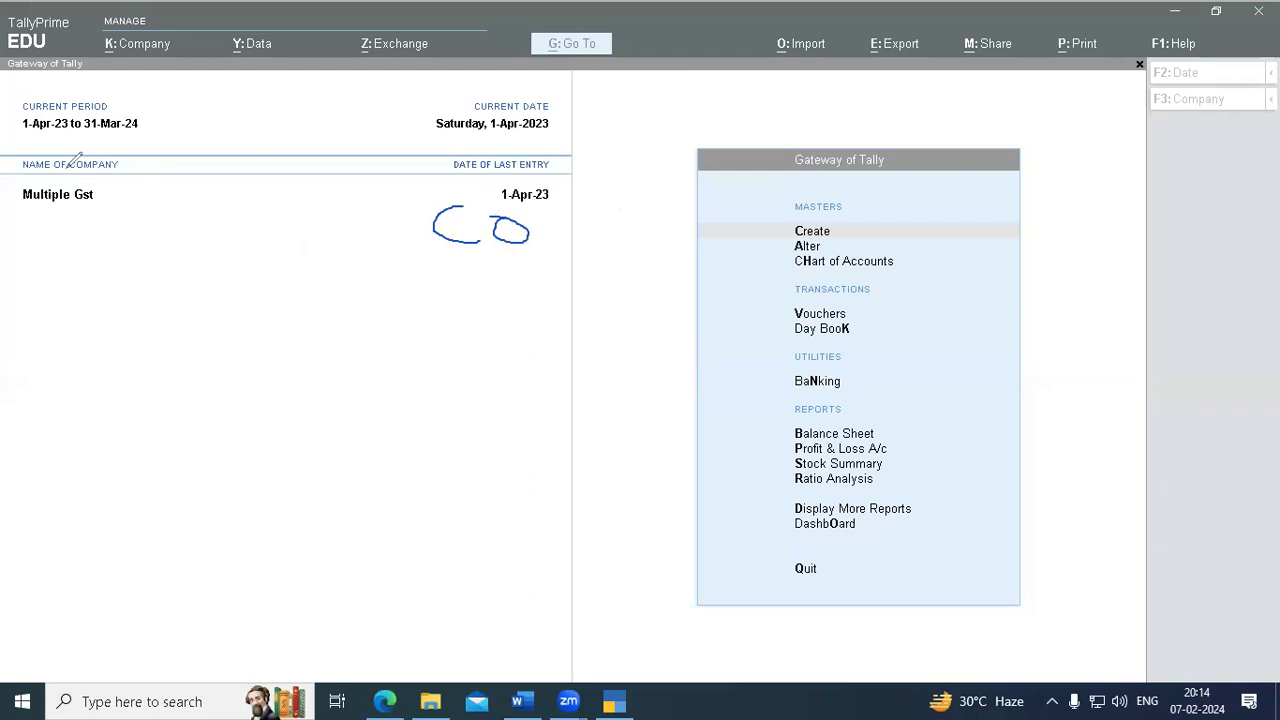
pyautogui.click(471, 288)
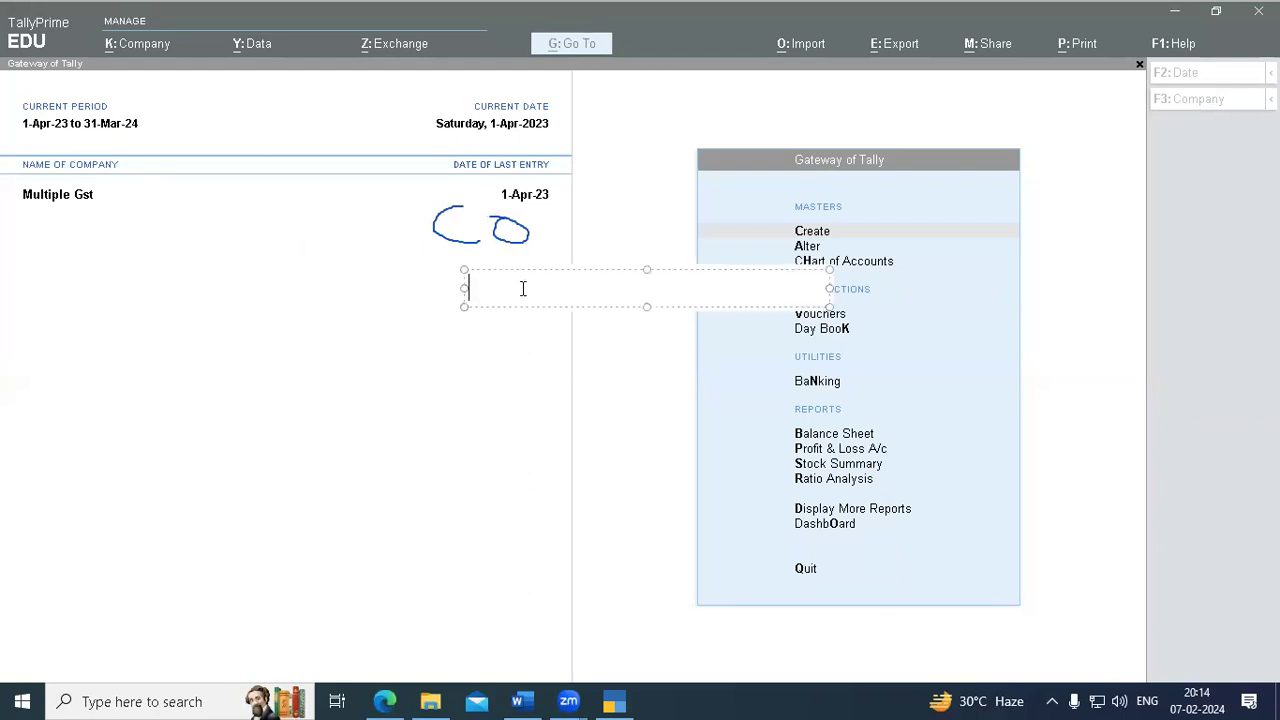
pyautogui.write('ledger ')
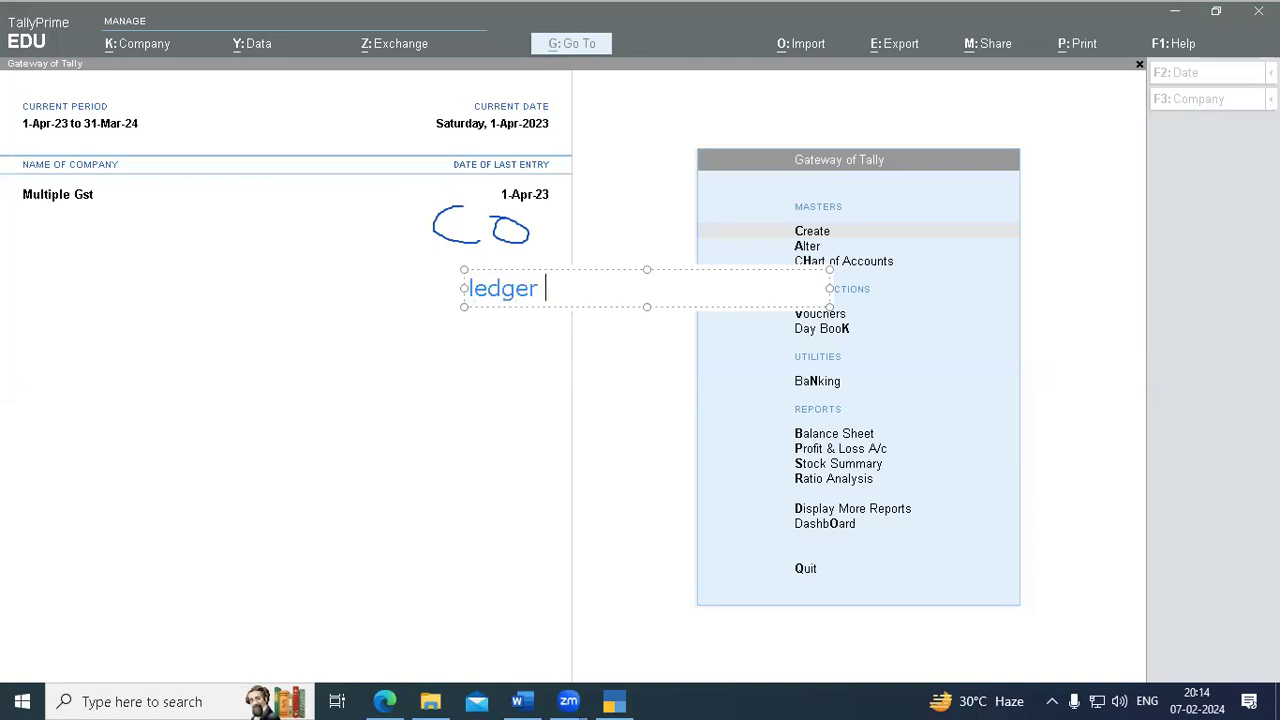
pyautogui.write('creation')
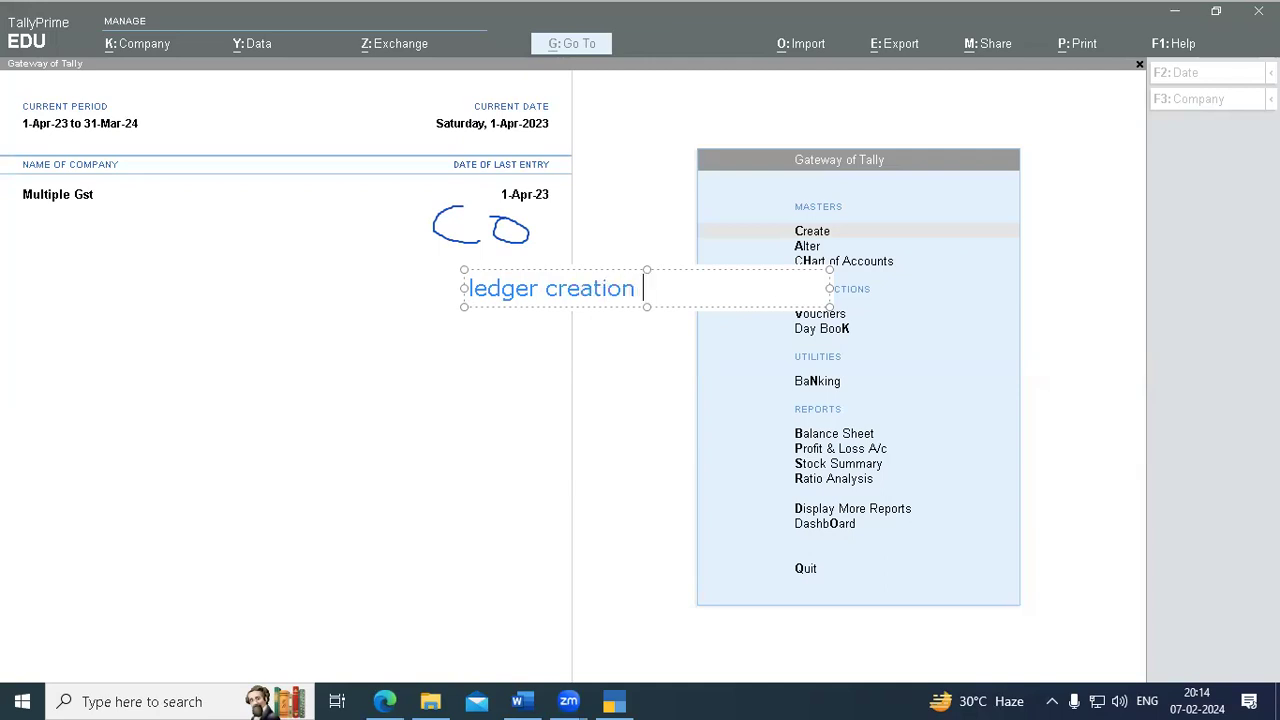
pyautogui.press('Return')
pyautogui.write('vocher')
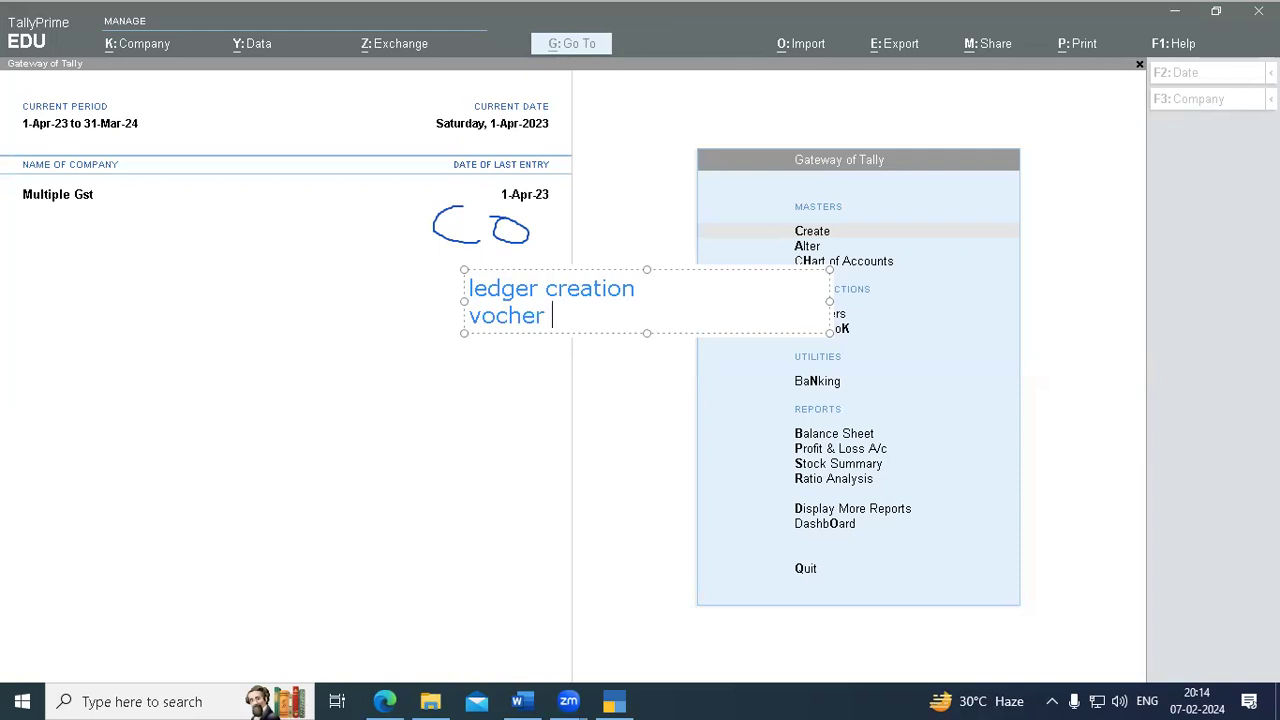
pyautogui.press('BackSpace')
pyautogui.press('BackSpace')
pyautogui.press('BackSpace')
pyautogui.press('BackSpace')
pyautogui.press('BackSpace')
pyautogui.press('BackSpace')
pyautogui.press('BackSpace')
pyautogui.press('BackSpace')
pyautogui.press('BackSpace')
pyautogui.press('BackSpace')
pyautogui.press('BackSpace')
pyautogui.press('BackSpace')
pyautogui.press('BackSpace')
pyautogui.press('BackSpace')
pyautogui.press('BackSpace')
pyautogui.press('BackSpace')
pyautogui.press('BackSpace')
pyautogui.press('BackSpace')
pyautogui.press('BackSpace')
pyautogui.press('BackSpace')
pyautogui.press('BackSpace')
pyautogui.press('BackSpace')
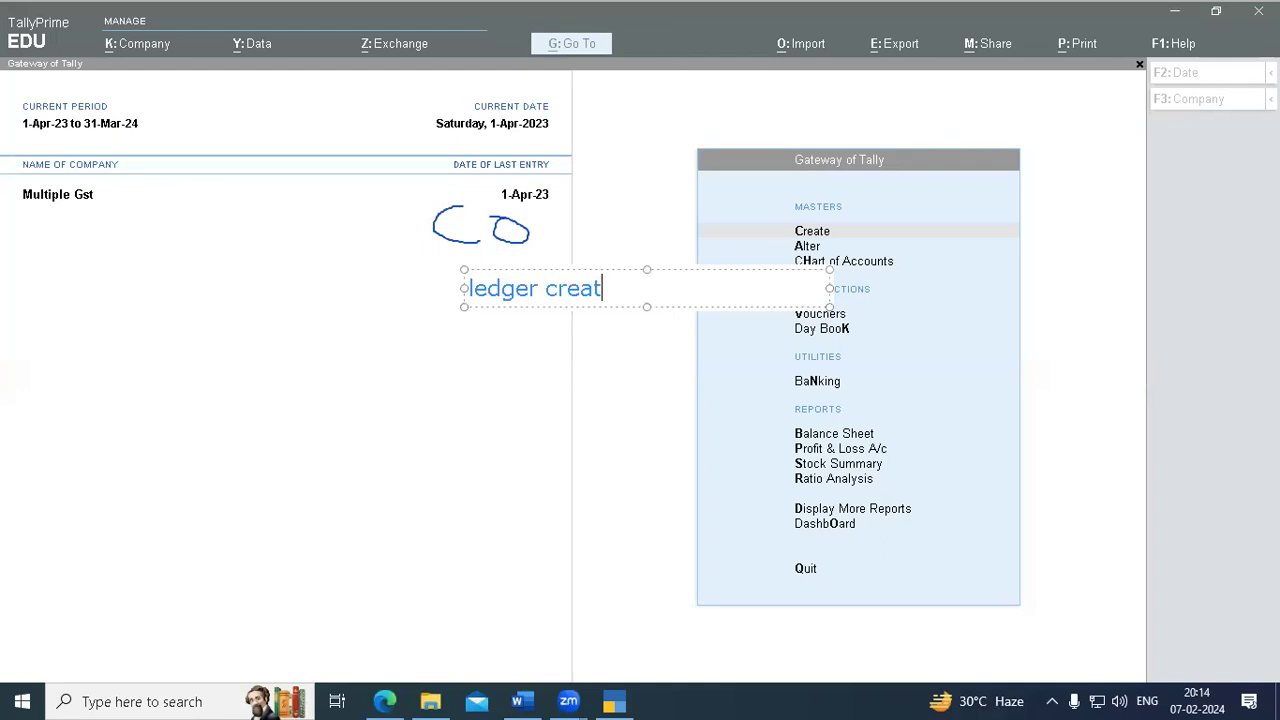
pyautogui.press('BackSpace')
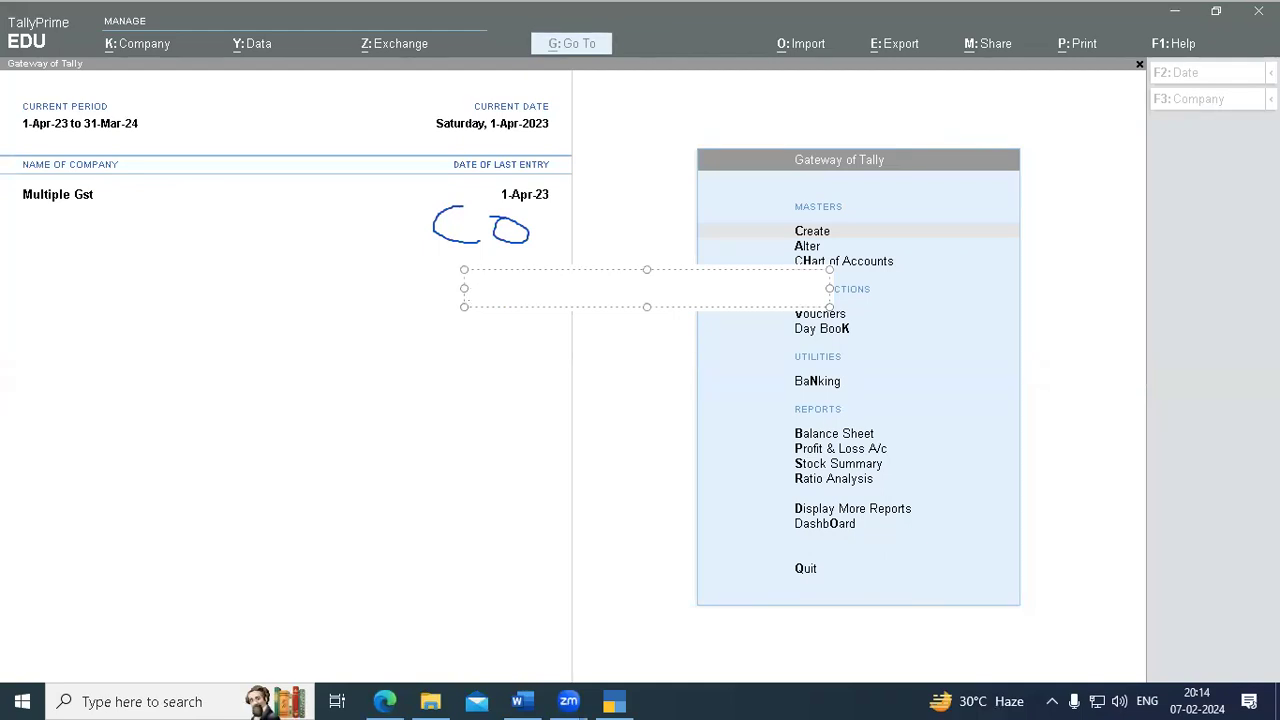
pyautogui.click(522, 343)
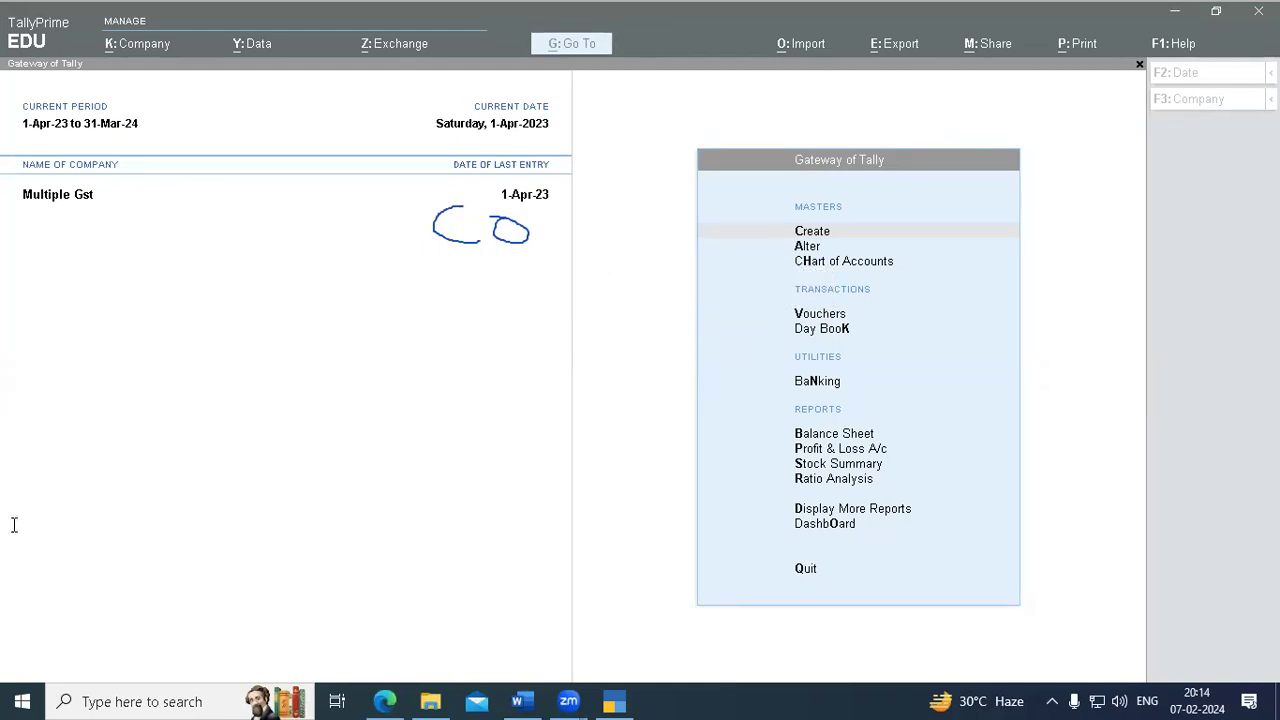
# - Clear the on-screen annotations, then open Change Company with F3 to list Multiple Gst
pyautogui.click(65, 624)
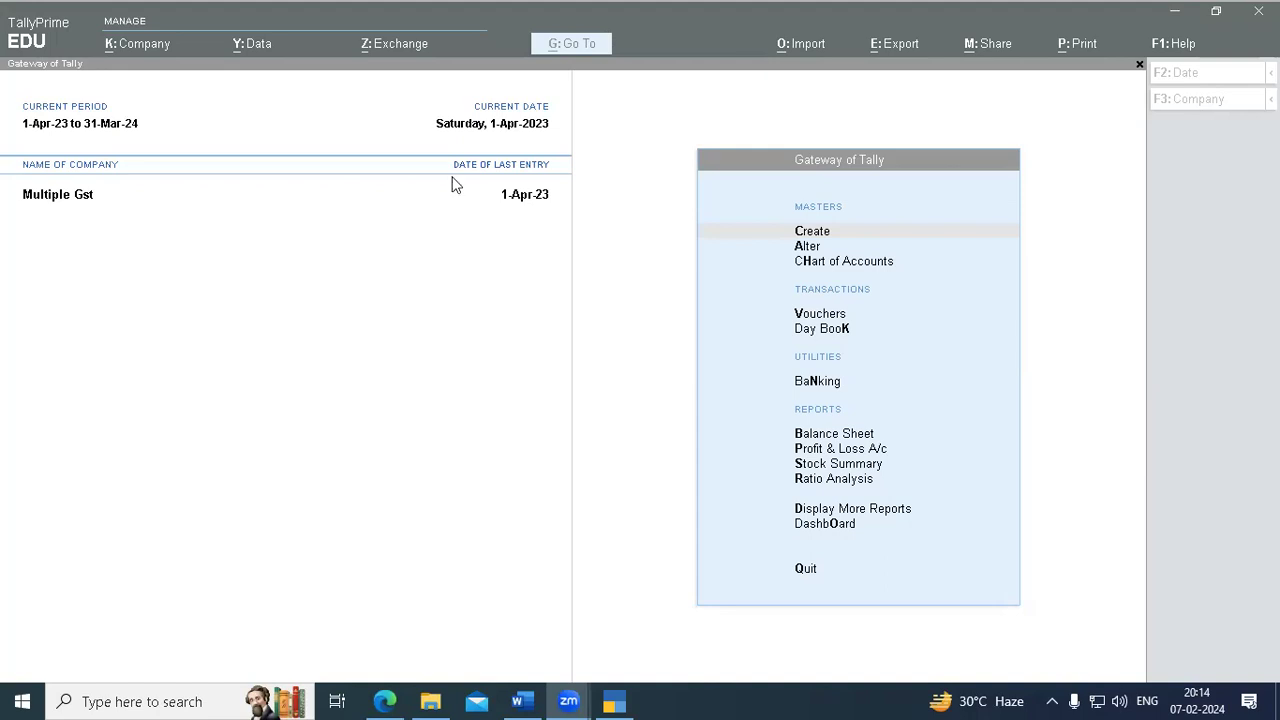
pyautogui.click(84, 204)
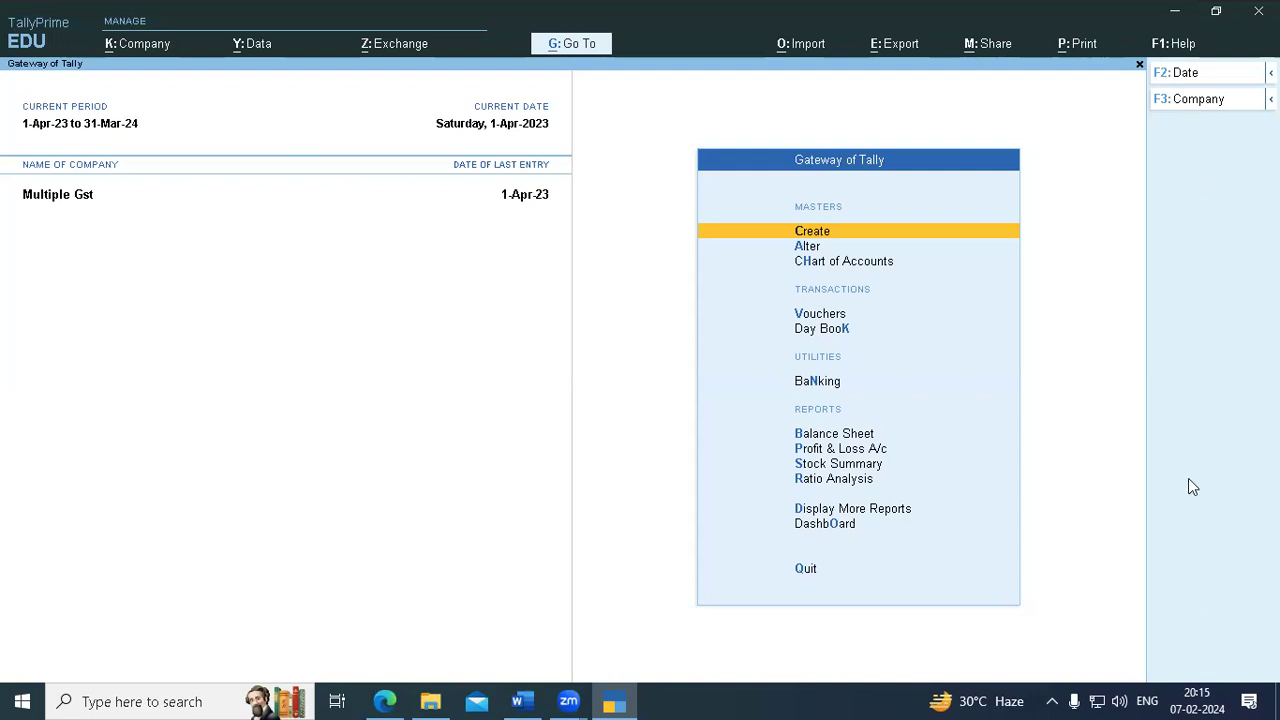
pyautogui.click(841, 116)
pyautogui.moveTo(1191, 136)
pyautogui.mouseDown()
pyautogui.moveTo(1219, 607)
pyautogui.moveTo(1217, 208)
pyautogui.moveTo(1195, 42)
pyautogui.moveTo(1202, 588)
pyautogui.mouseUp()
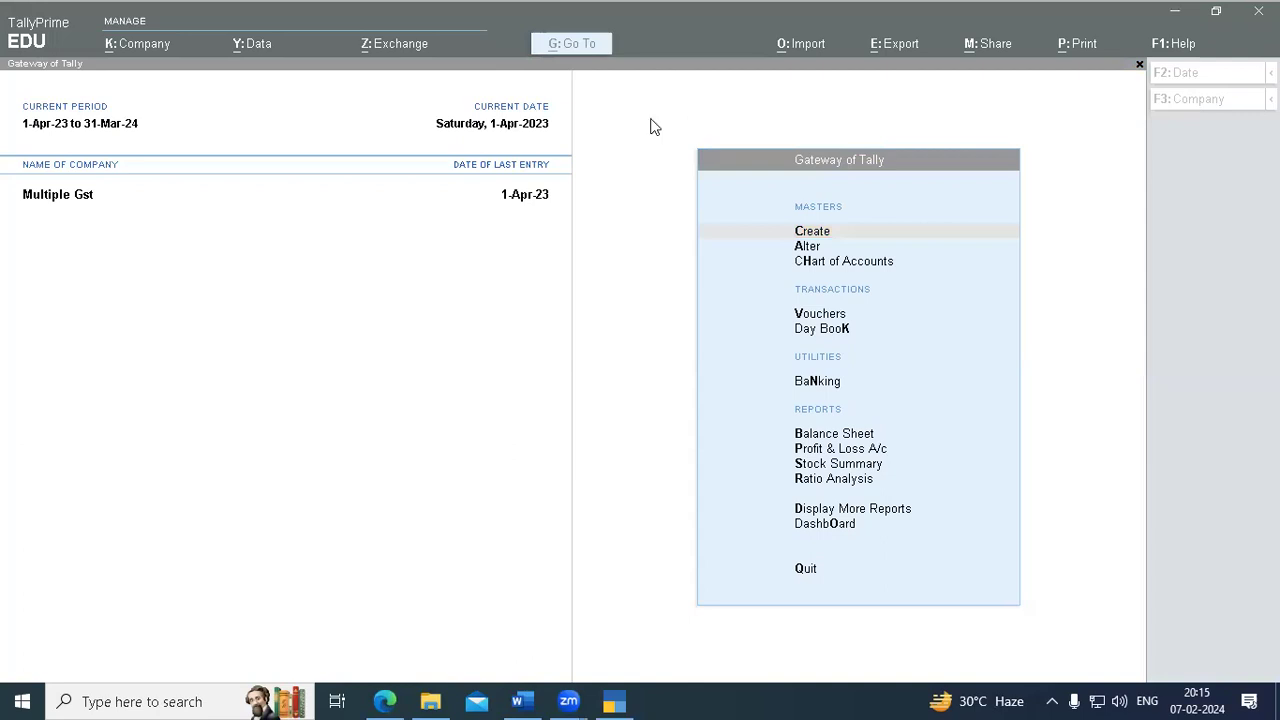
pyautogui.click(636, 216)
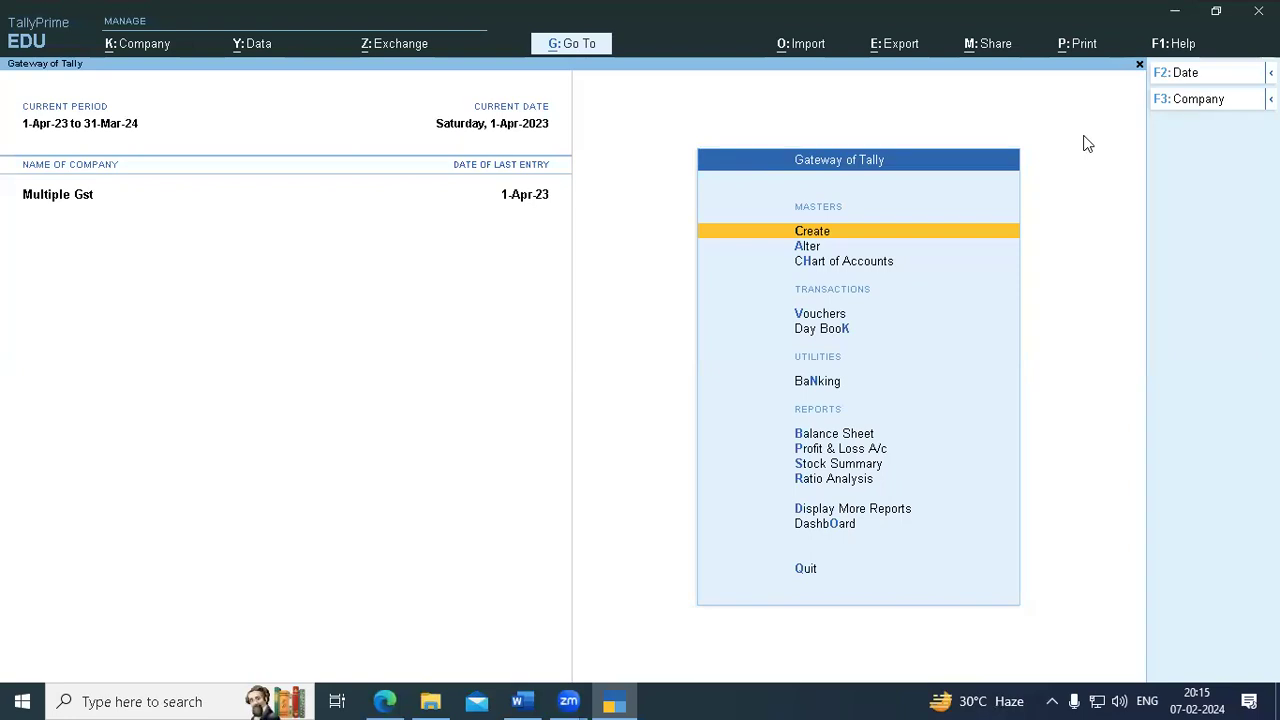
pyautogui.press('F3')
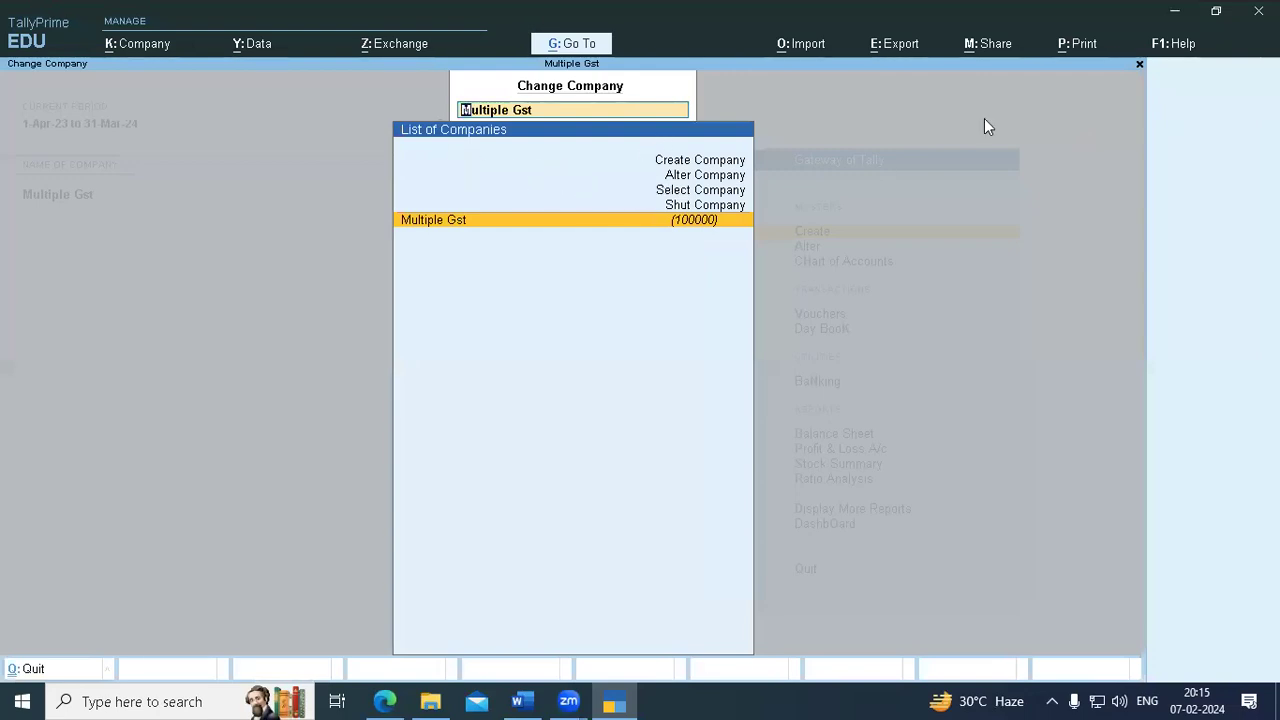
pyautogui.click(521, 700)
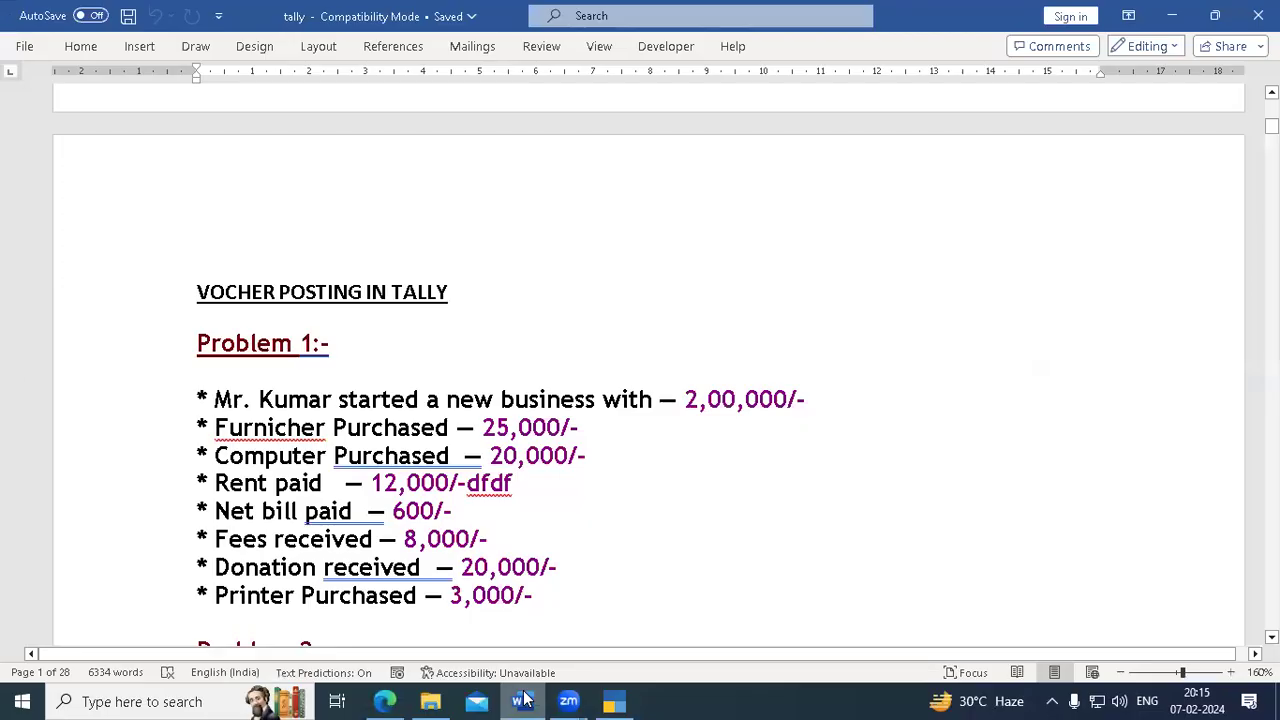
pyautogui.click(1174, 10)
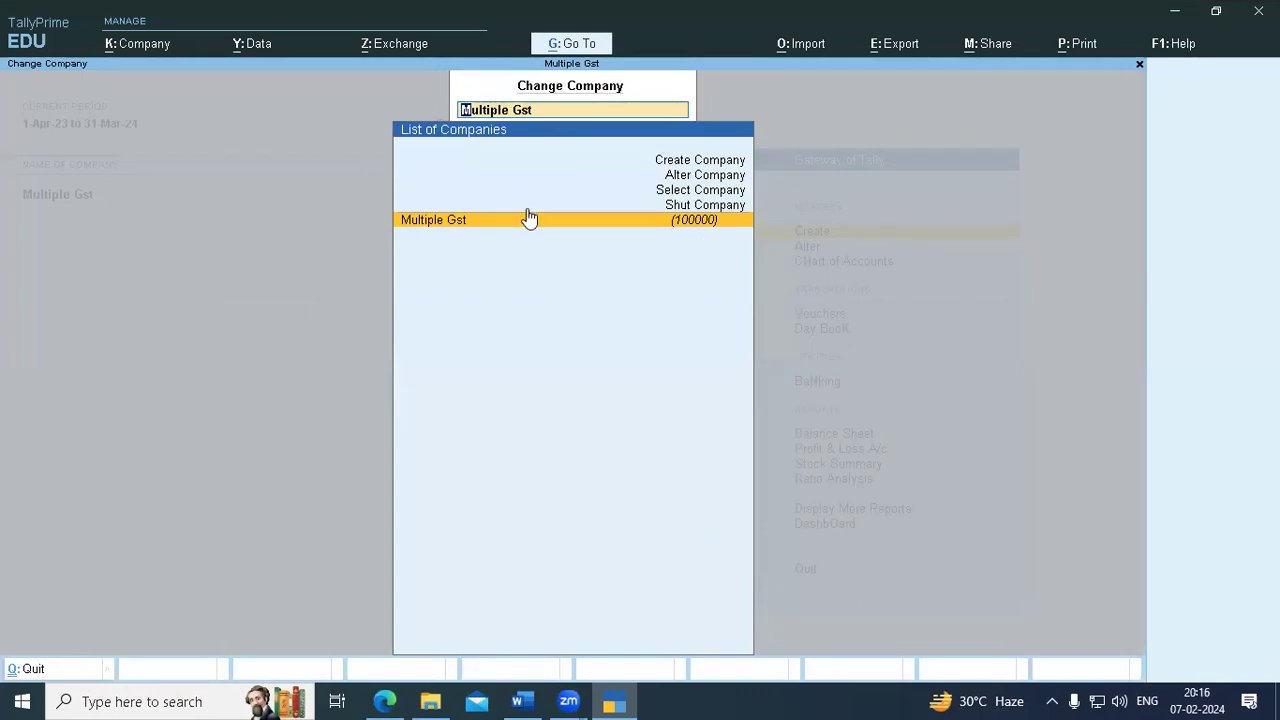
# - Close the company list, reopen it with F3, and choose Create Company for a blank form
pyautogui.press('BackSpace')
pyautogui.press('Return')
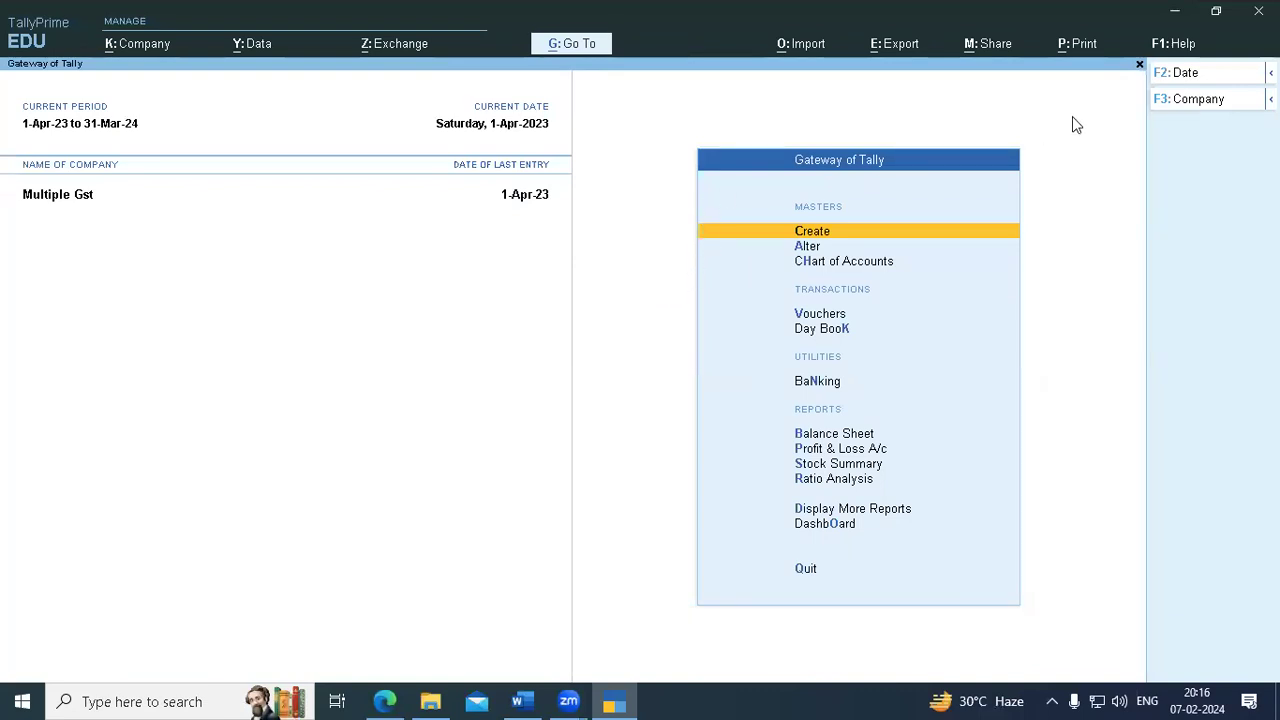
pyautogui.press('F3')
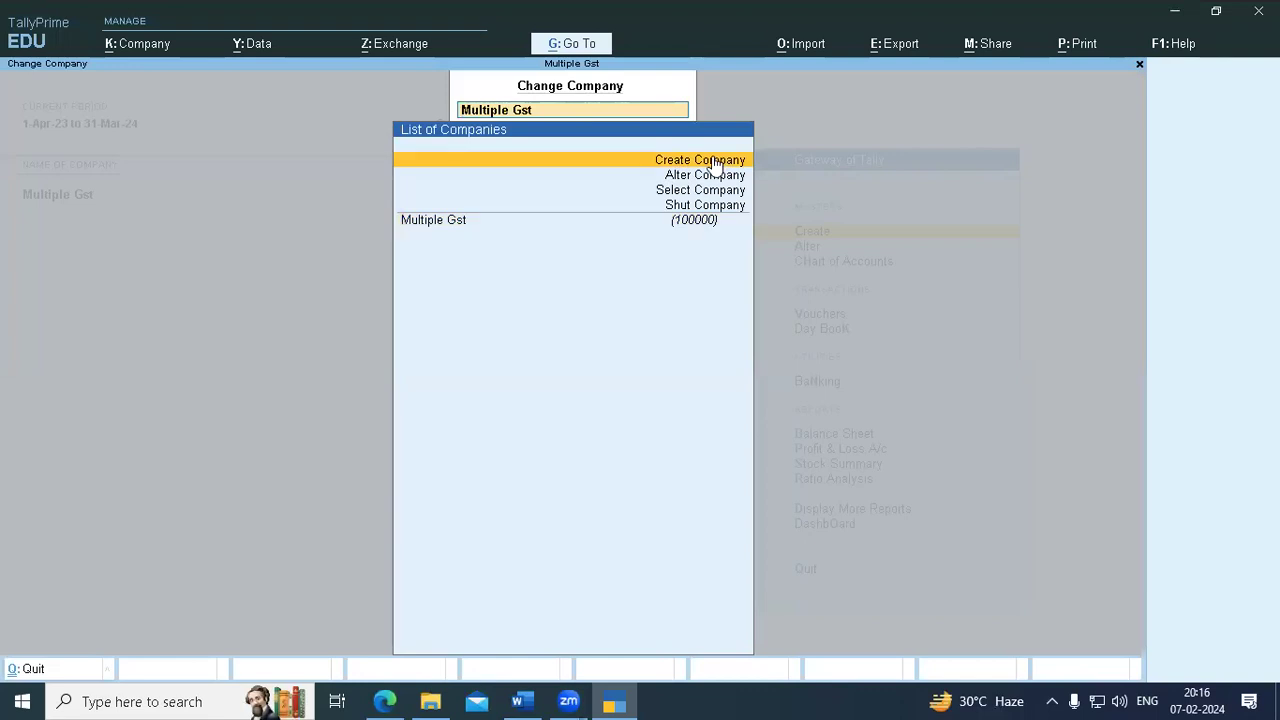
pyautogui.click(710, 157)
pyautogui.press('Return')
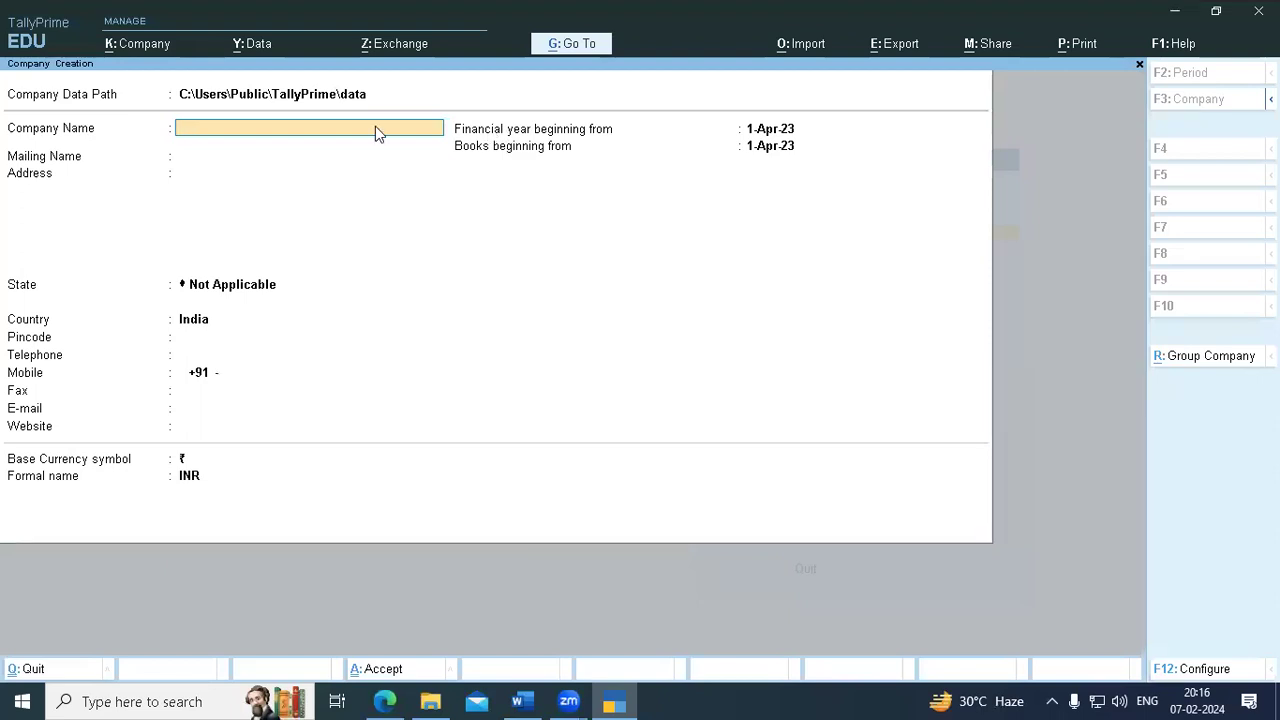
# - Escape the blank Company Creation form and reopen the Change Company list with F3
pyautogui.press('Escape')
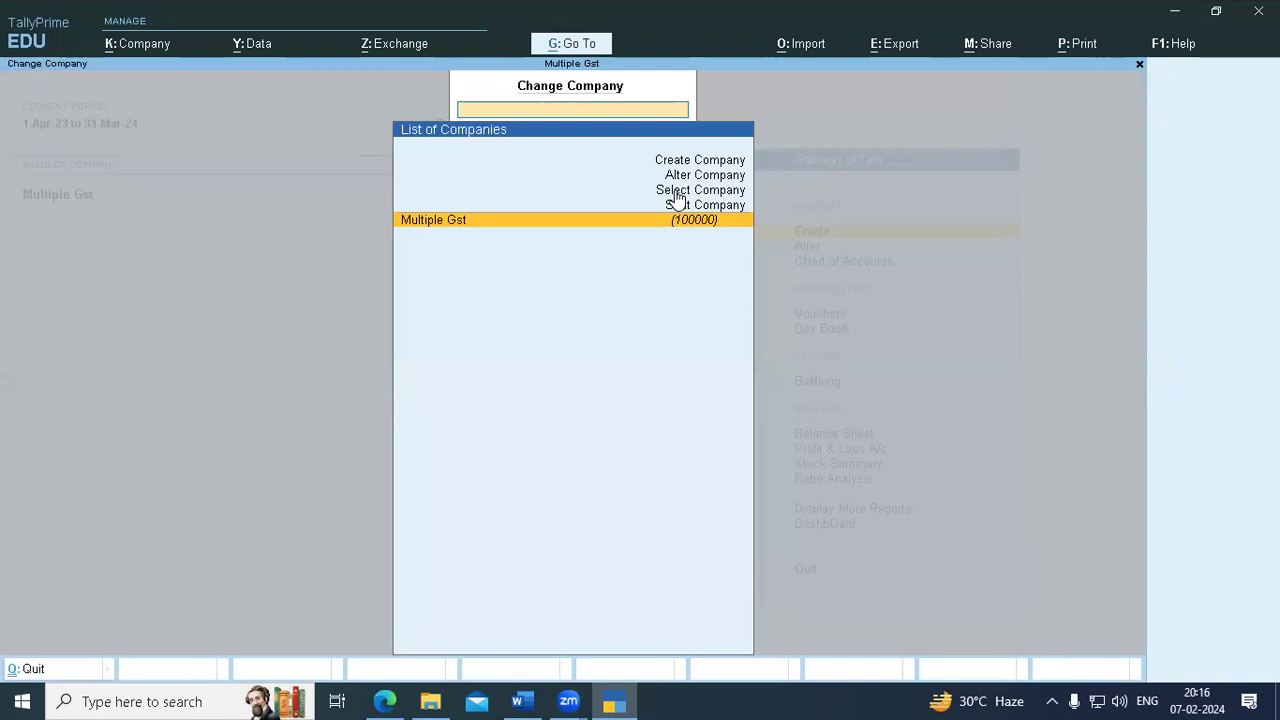
pyautogui.press('Up')
pyautogui.press('Up')
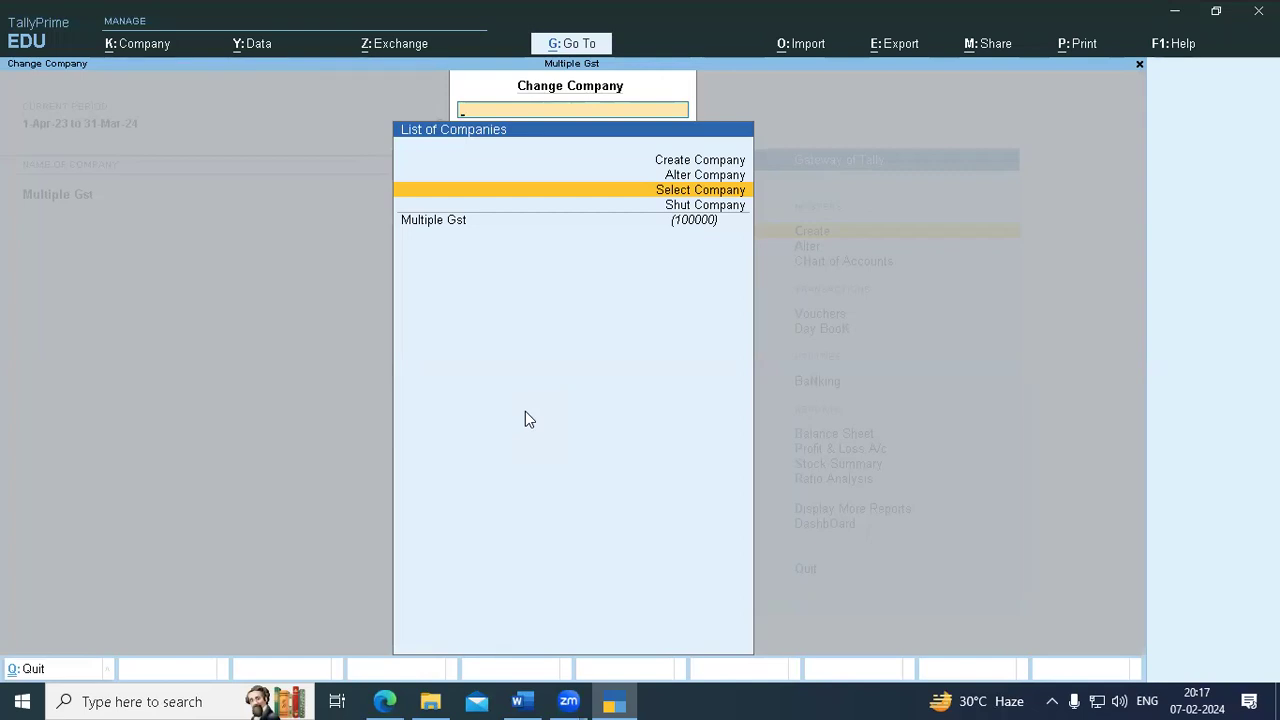
pyautogui.press('Escape')
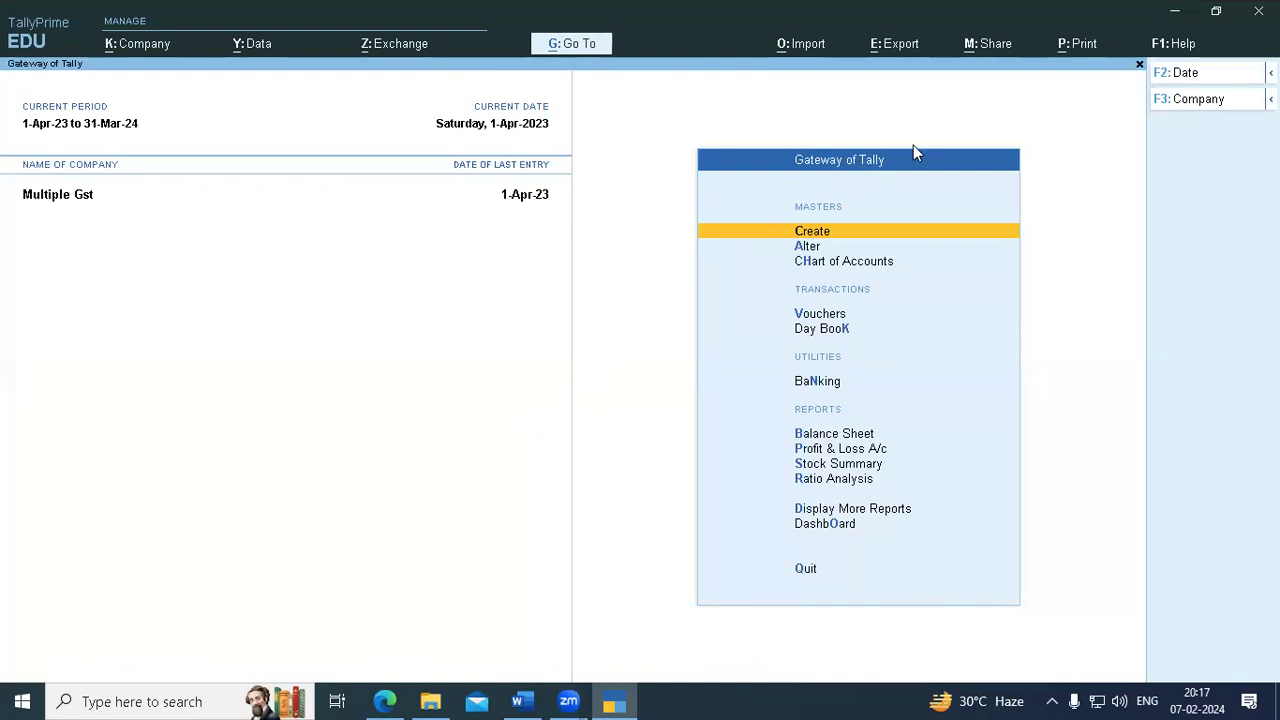
pyautogui.press('F3')
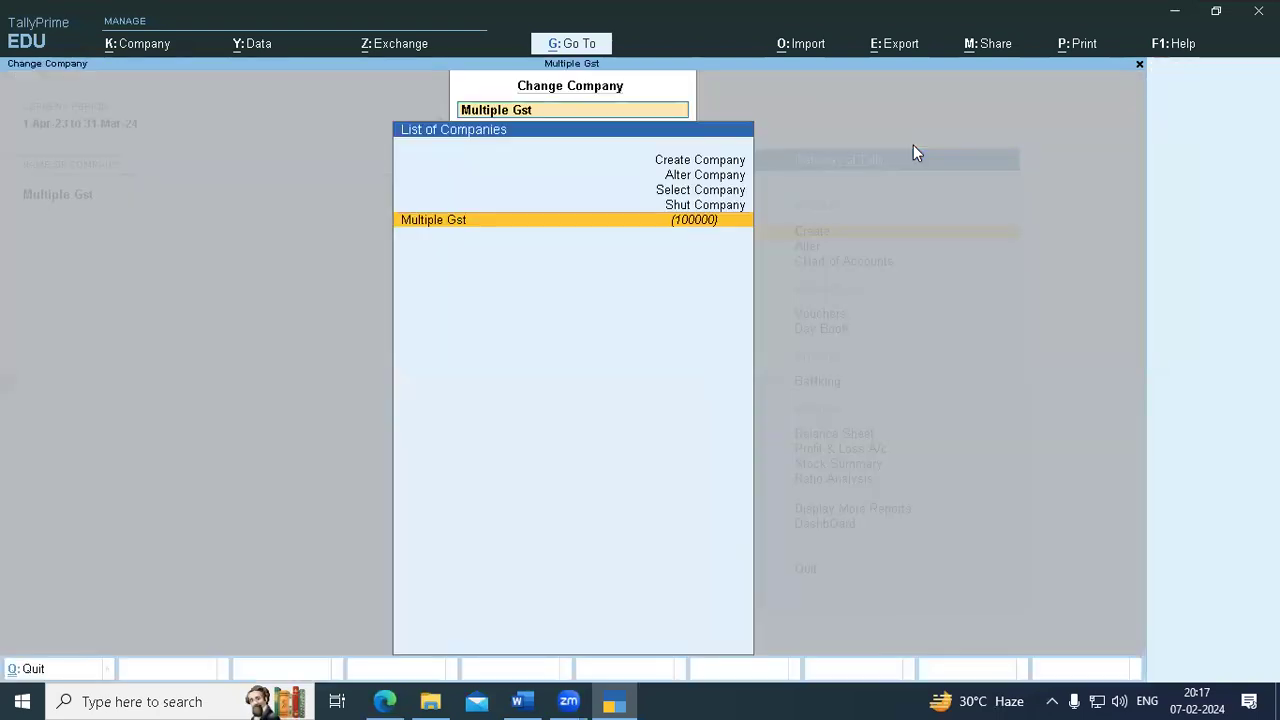
# - Create a company named 'Varalakshmi Enterprises', accepting the matching mailing name
pyautogui.click(664, 159)
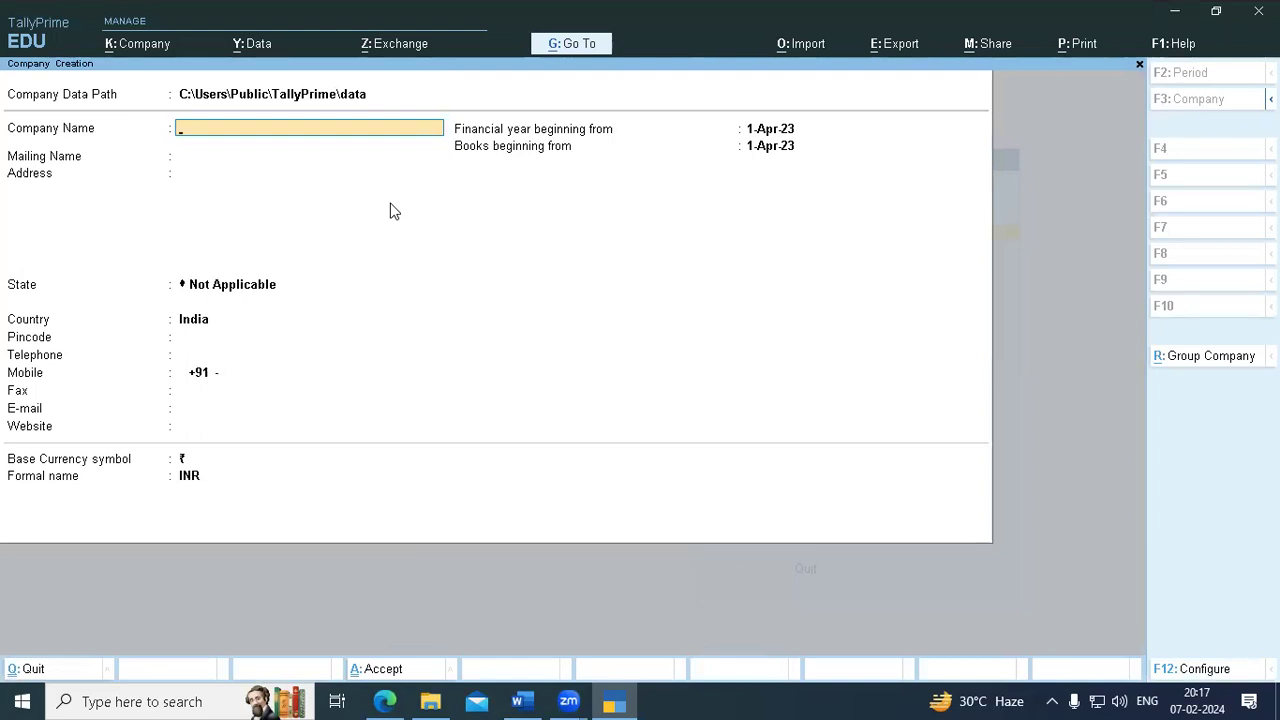
pyautogui.write('Varalakshmi Enterprises')
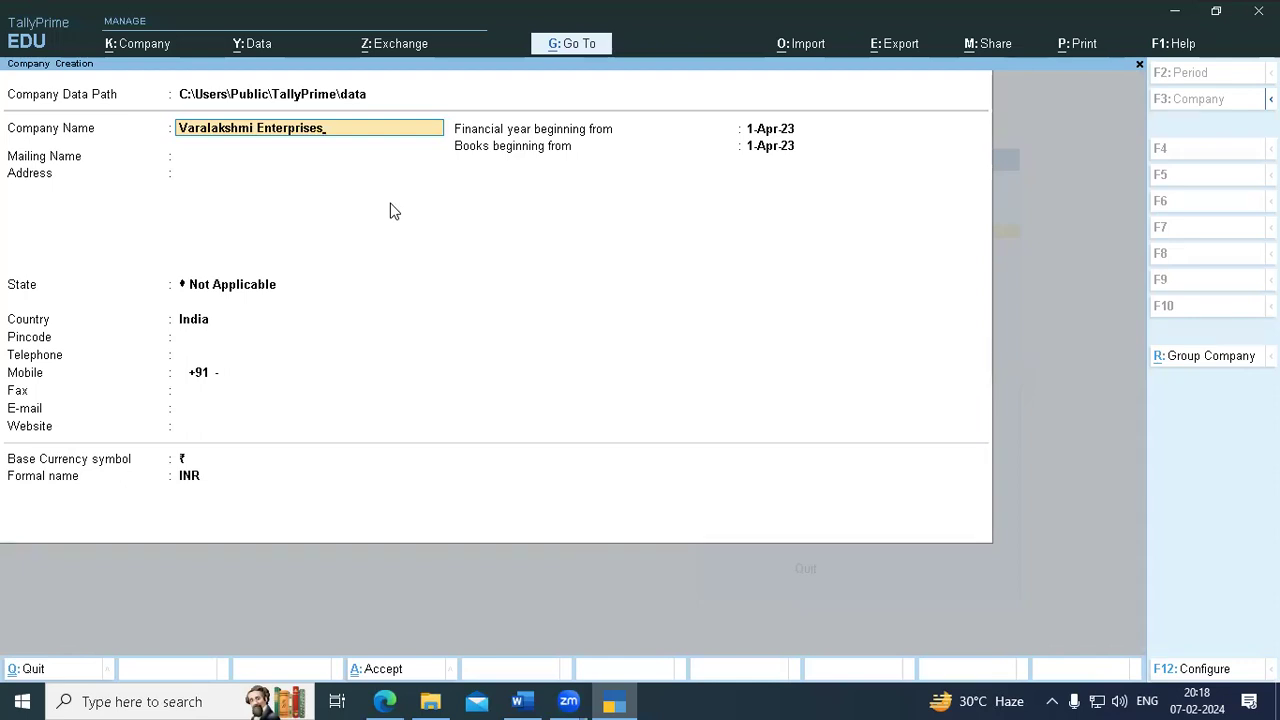
pyautogui.press('Return')
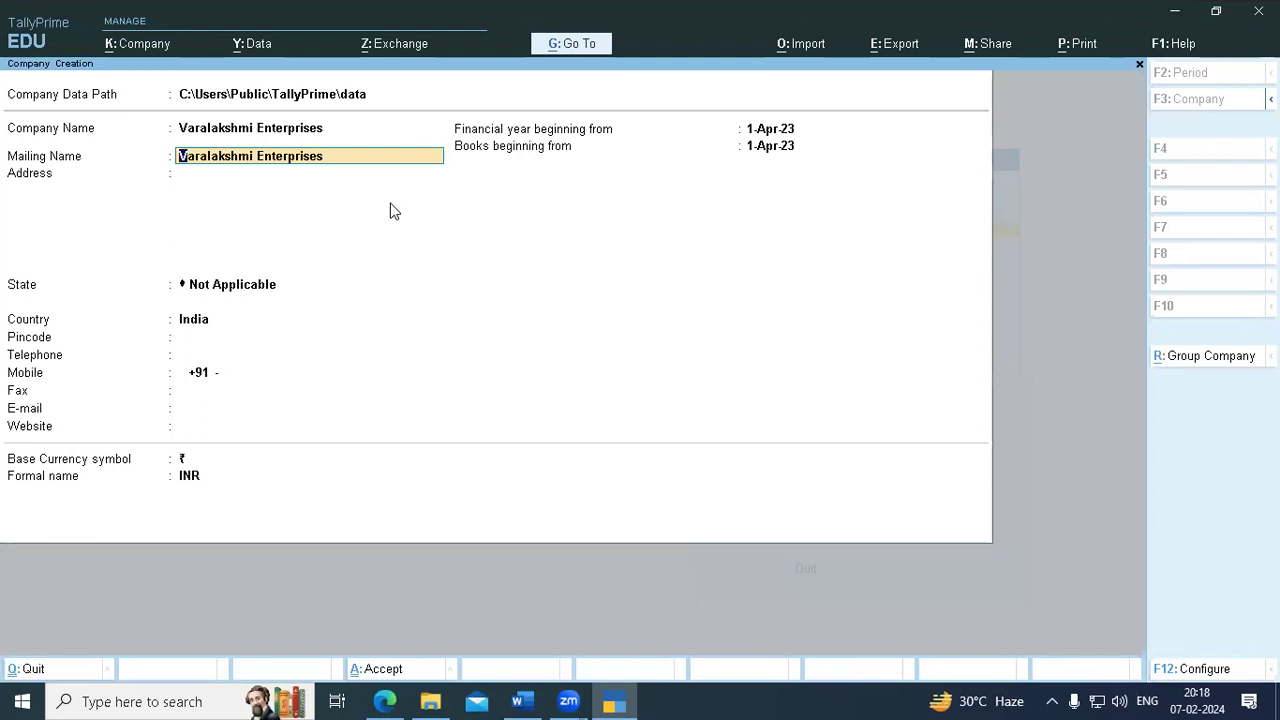
pyautogui.press('Return')
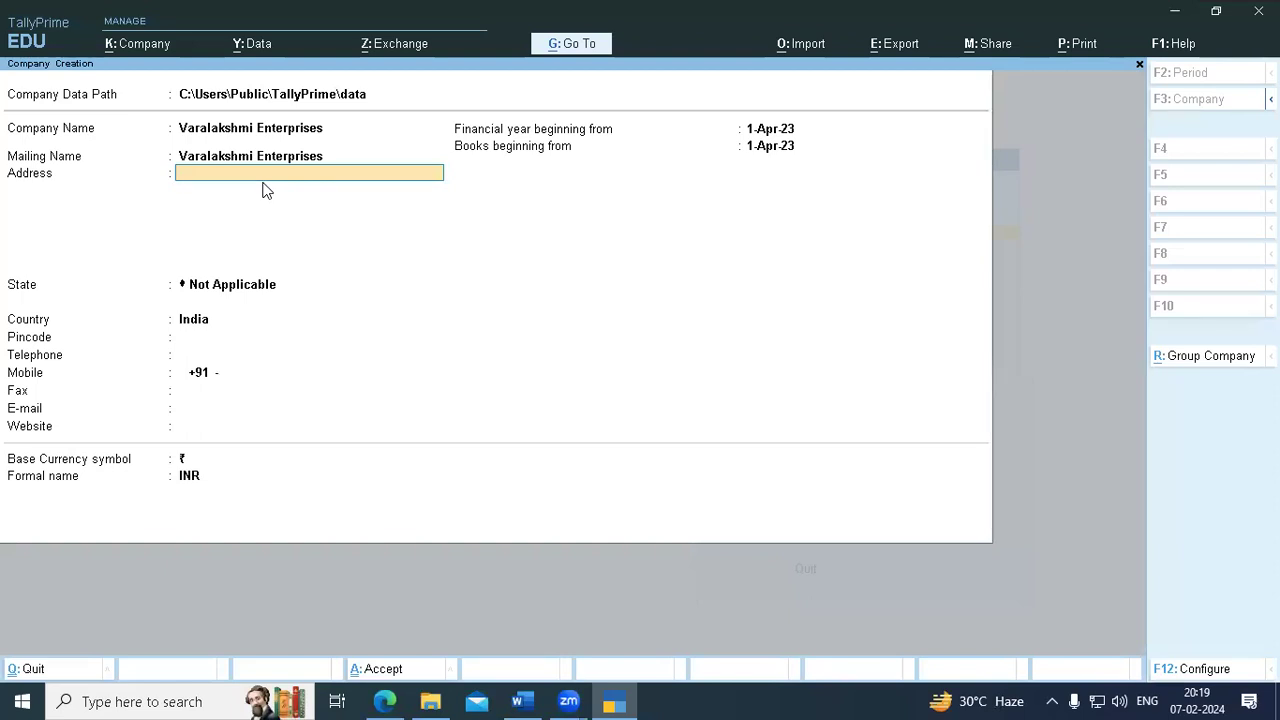
# - Fill in the company's two address lines and set the state to Andhra Pradesh
pyautogui.press('Return')
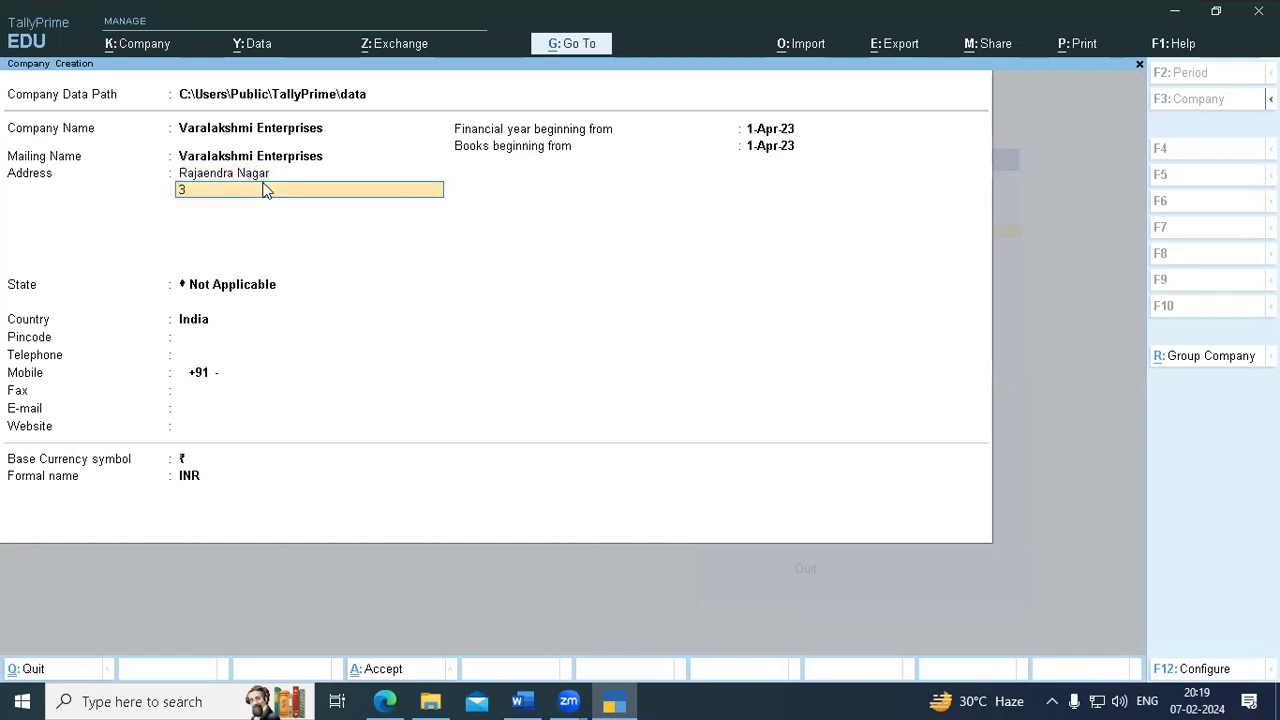
pyautogui.press('Return')
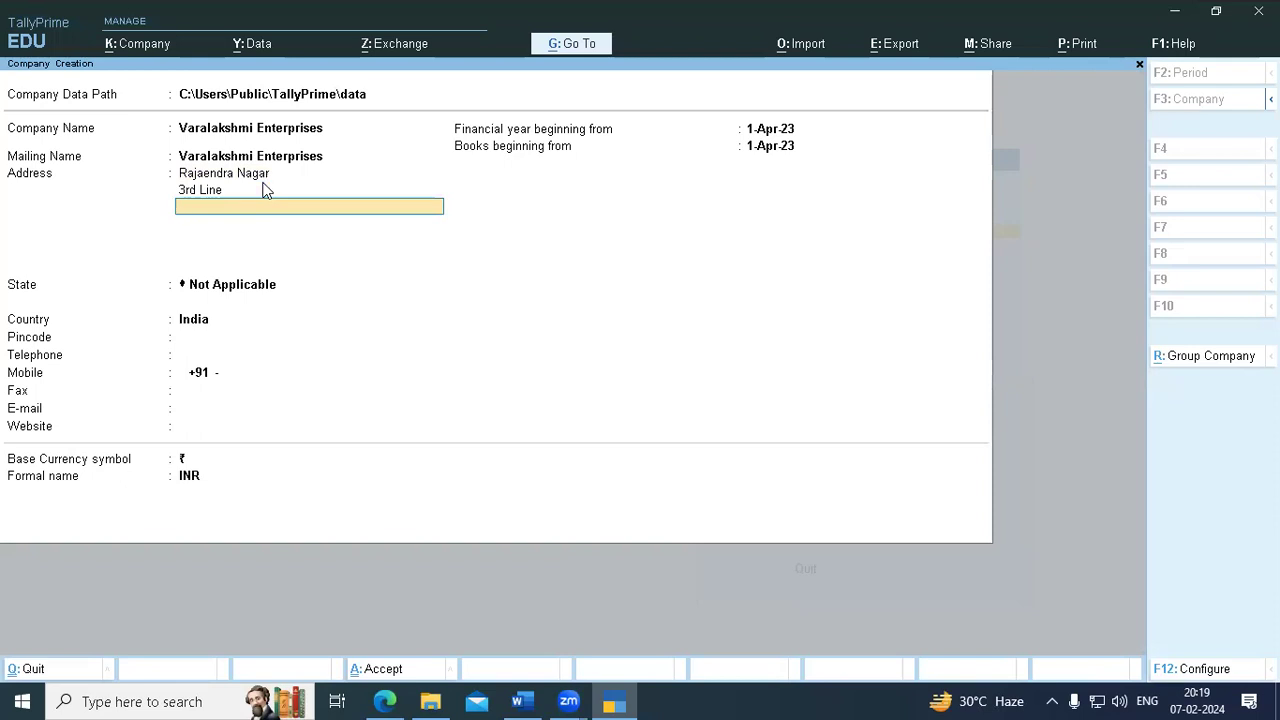
pyautogui.click(230, 290)
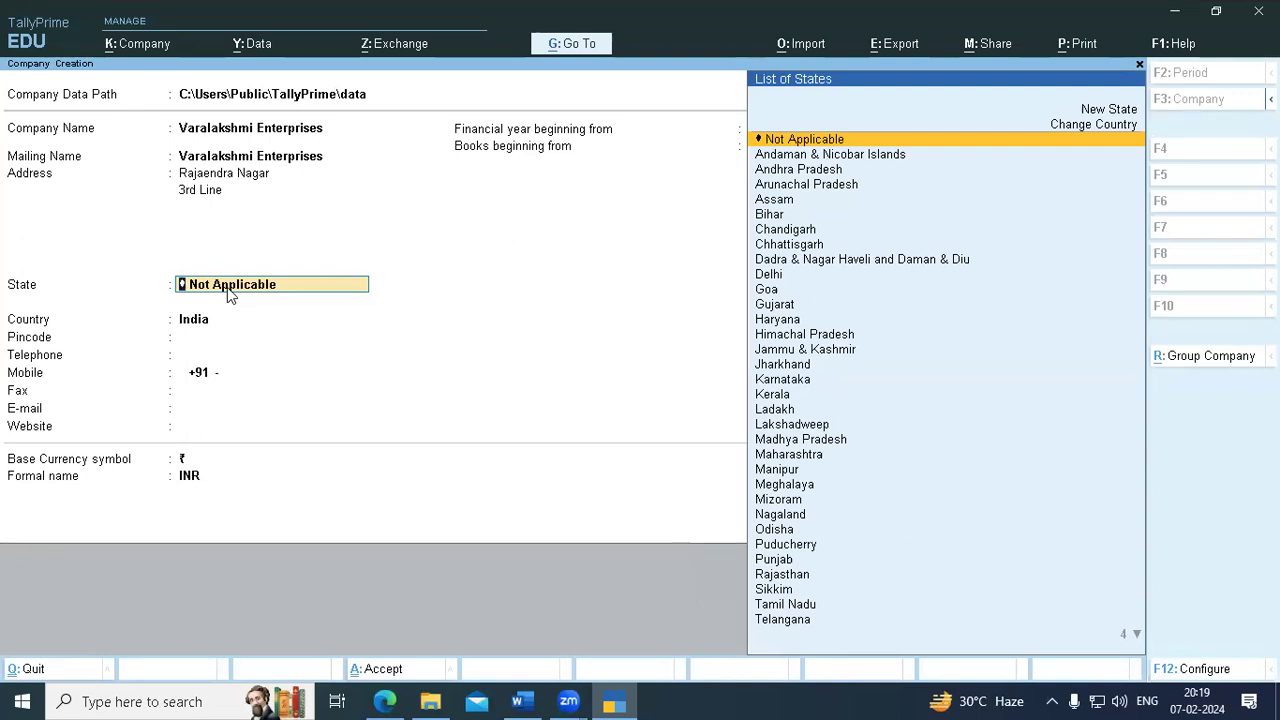
pyautogui.press('Down')
pyautogui.press('Down')
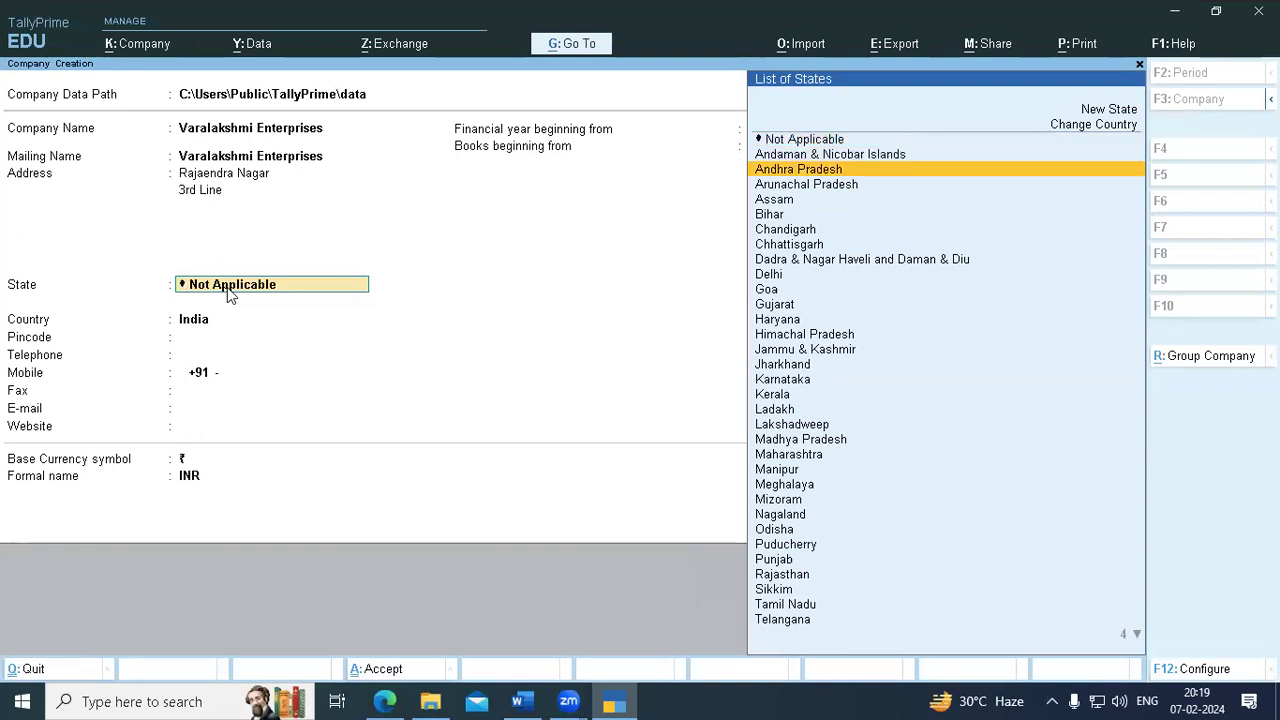
pyautogui.press('Return')
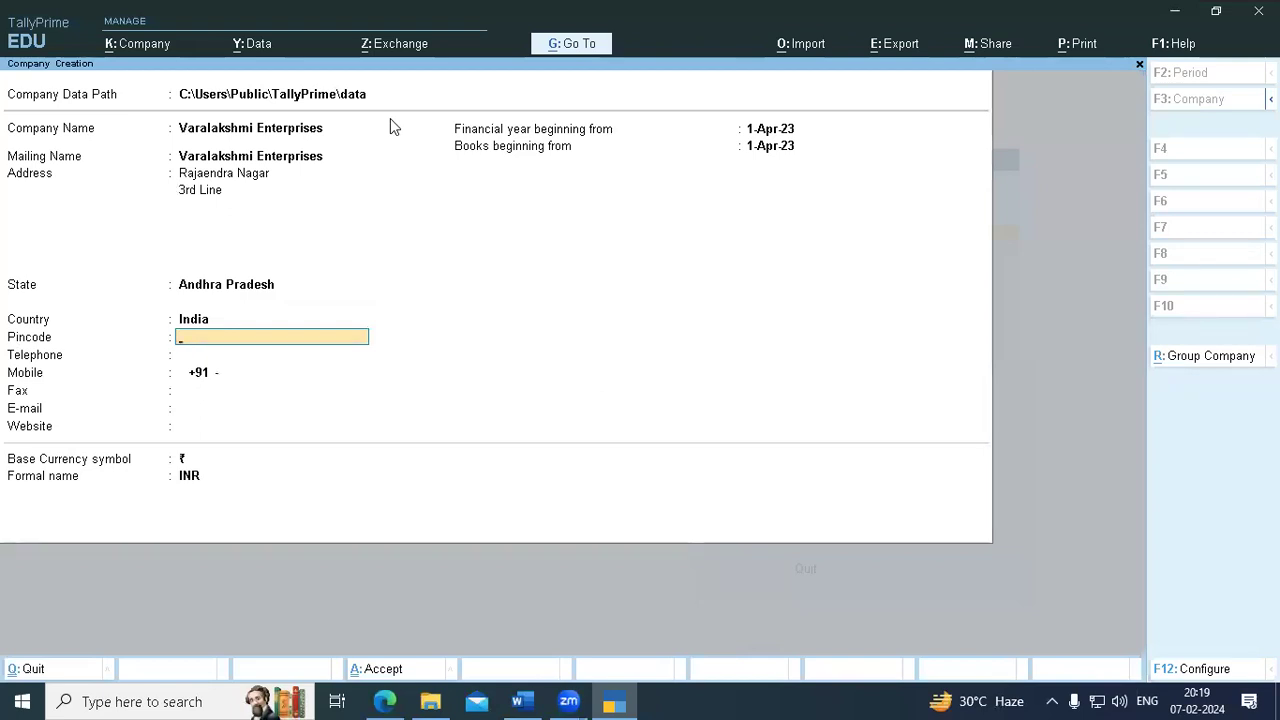
# - Enter the company's pincode, mobile number, e-mail address and website kbap.com, leaving telephone and fax blank
pyautogui.write('521301')
pyautogui.press('Return')
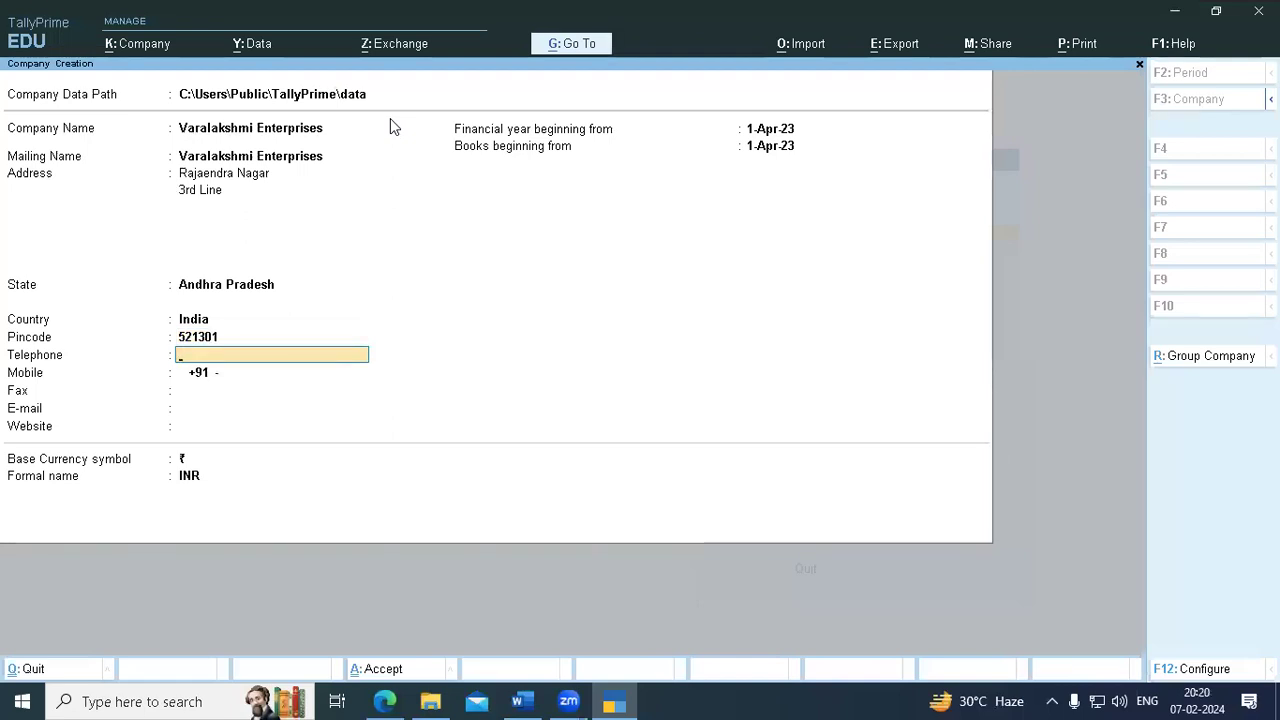
pyautogui.press('Return')
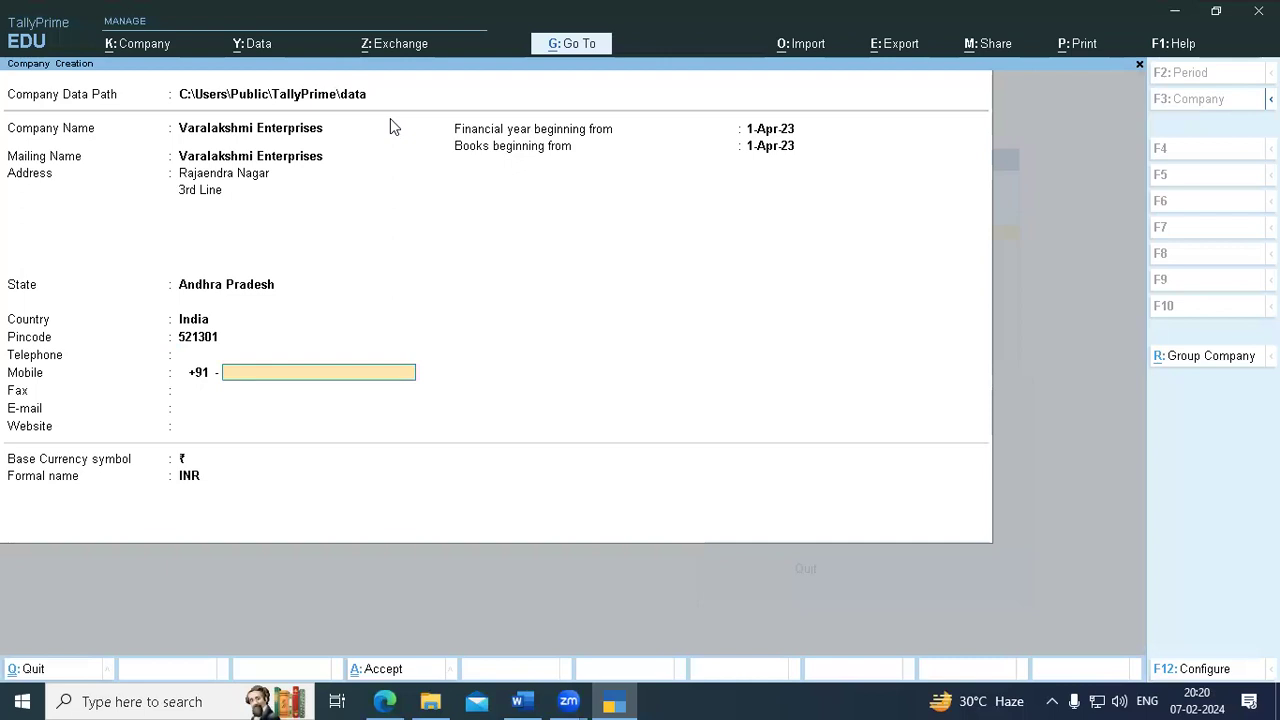
pyautogui.press('Return')
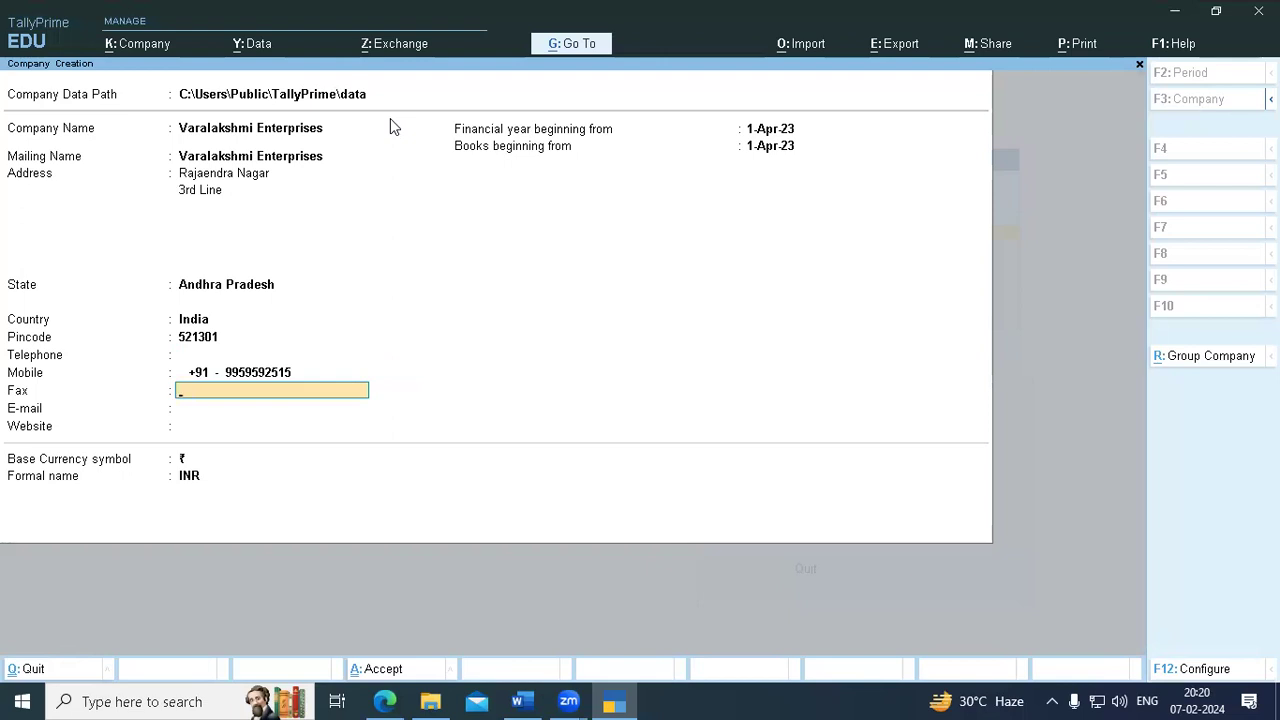
pyautogui.press('Return')
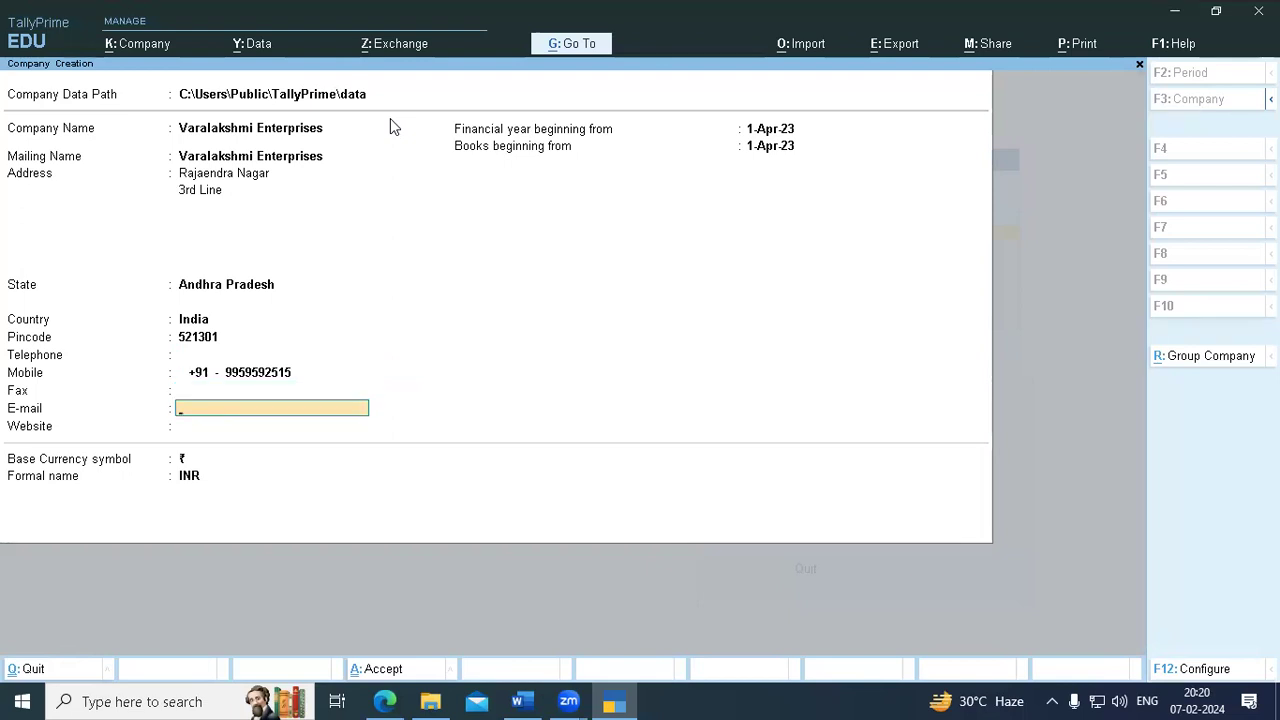
pyautogui.press('Return')
pyautogui.write('kbap.com')
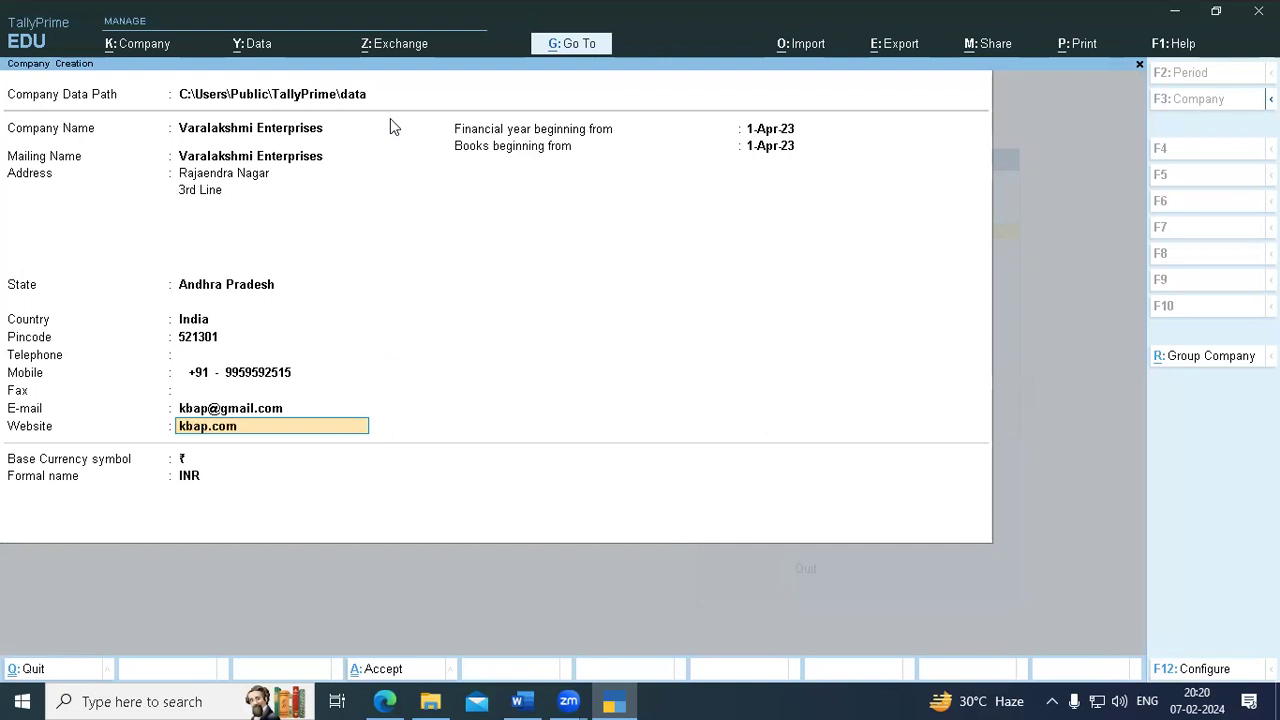
pyautogui.press('Return')
pyautogui.press('Return')
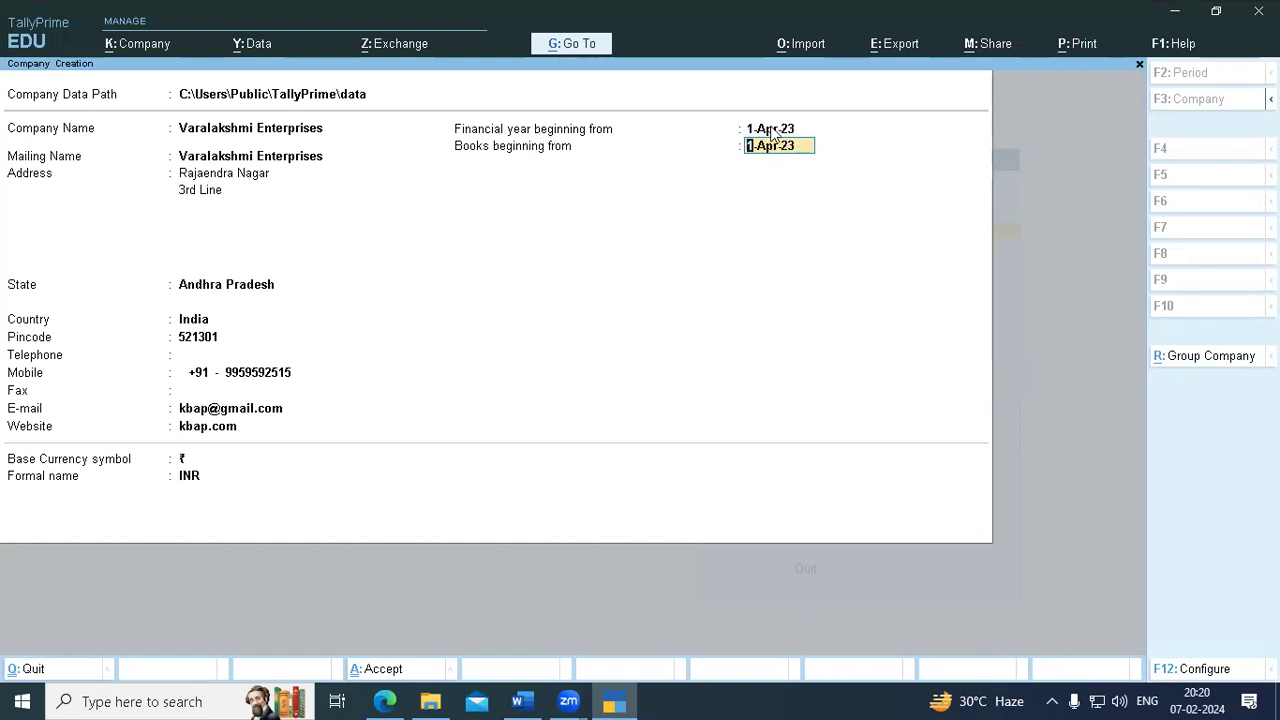
# - Keep the 1-Apr-23 financial year and books dates and INR currency, then accept the company form
pyautogui.click(773, 133)
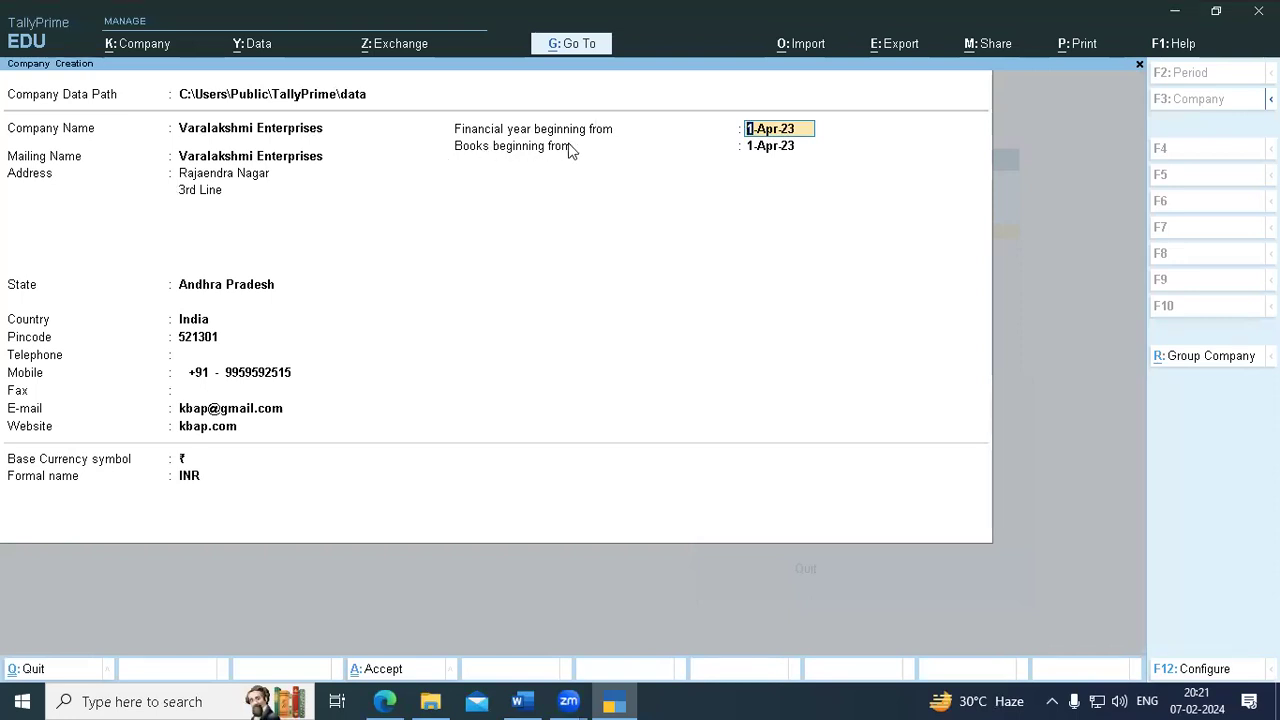
pyautogui.press('Return')
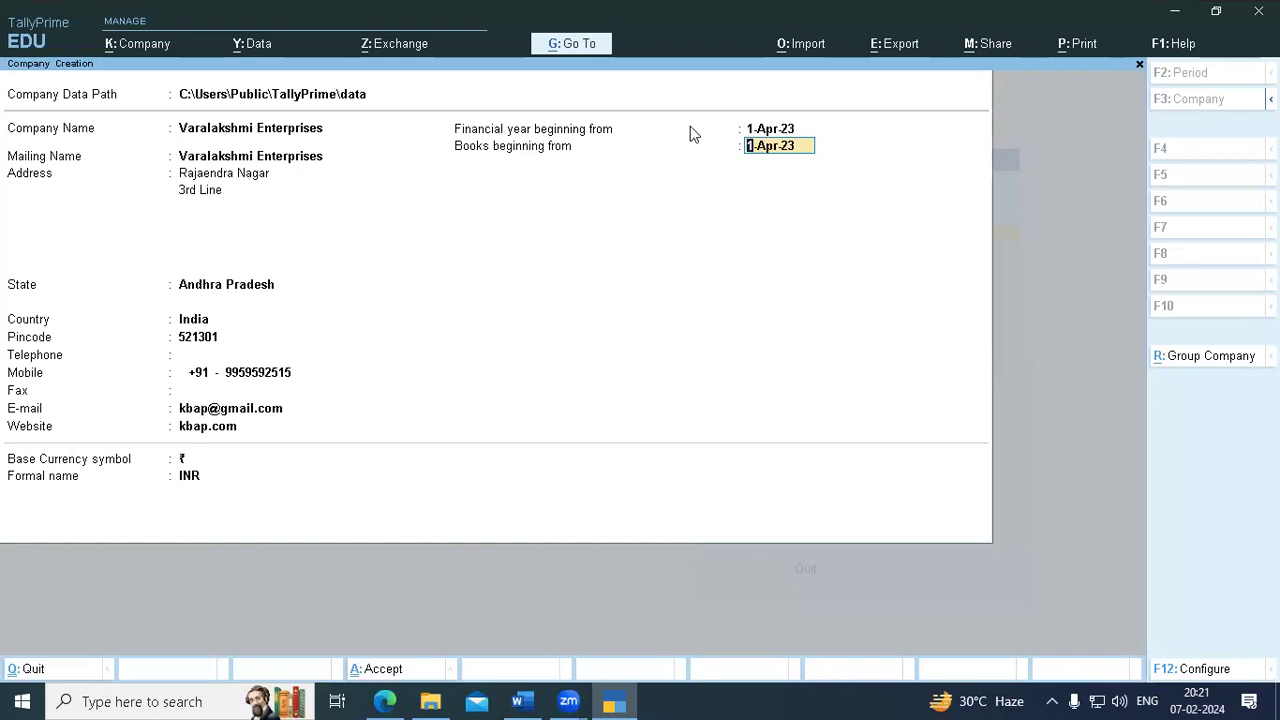
pyautogui.press('Return')
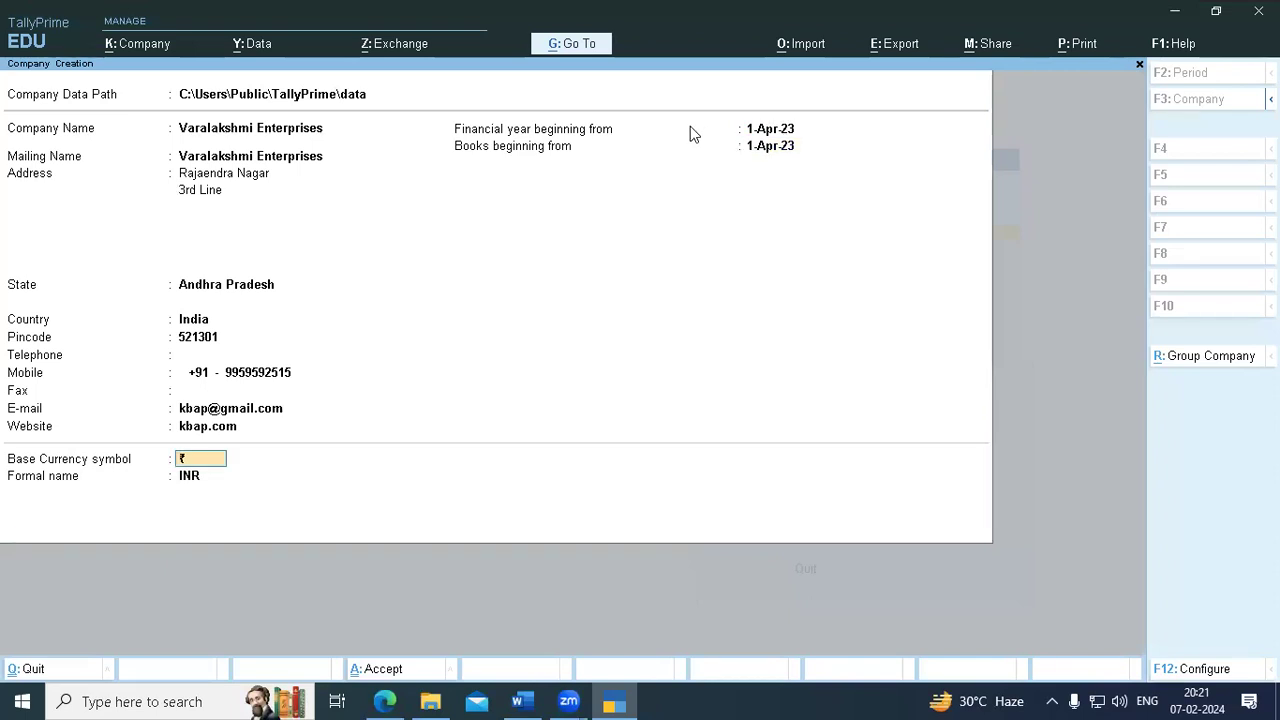
pyautogui.press('Return')
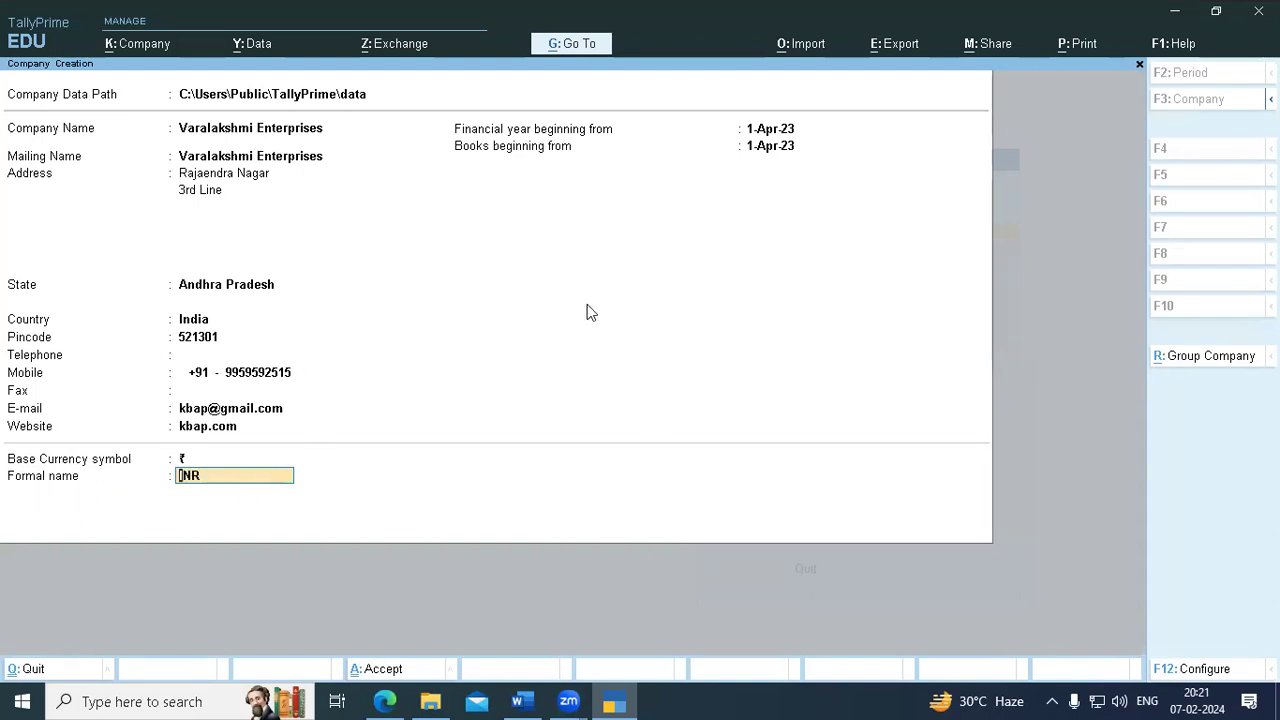
pyautogui.press('Return')
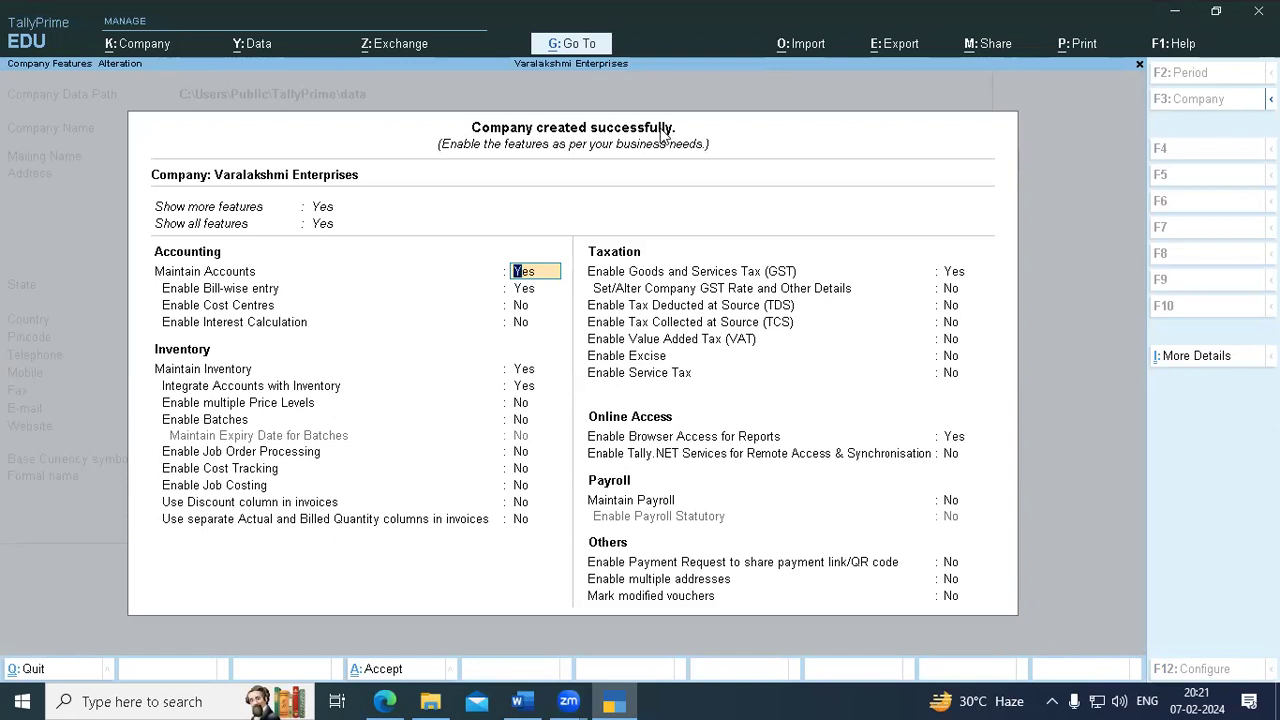
pyautogui.click(323, 208)
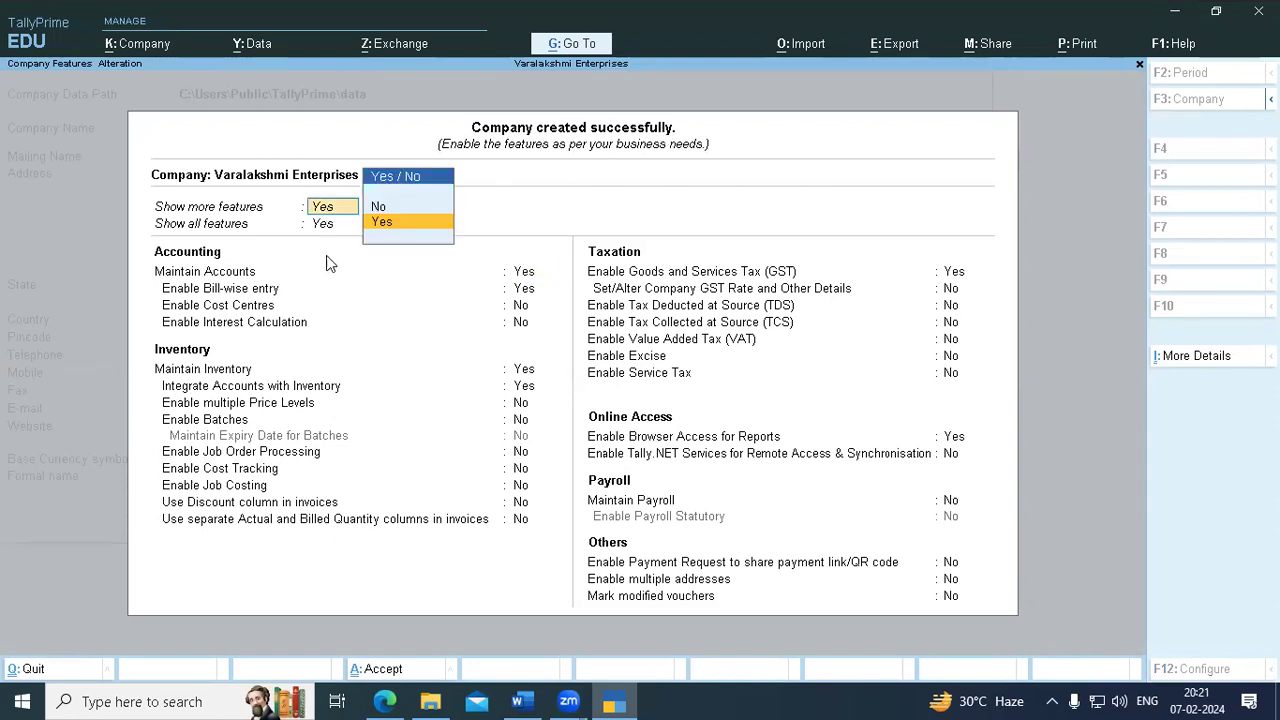
pyautogui.click(392, 207)
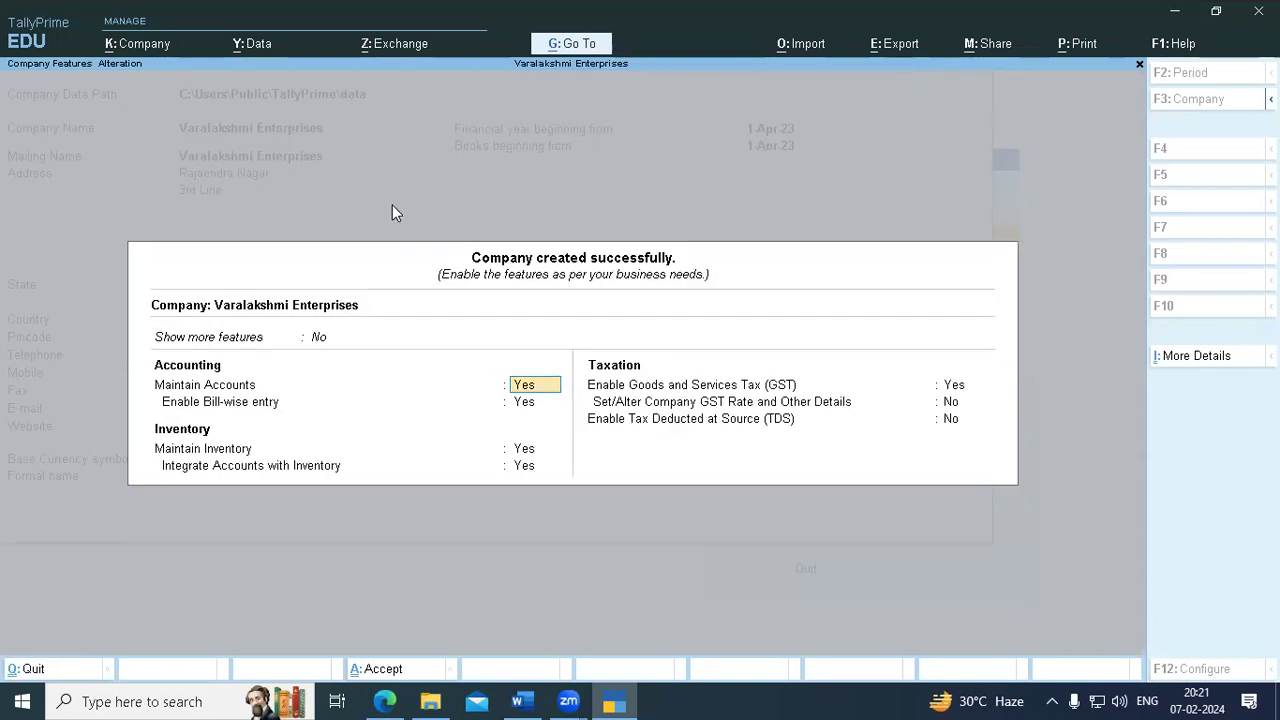
pyautogui.click(320, 338)
pyautogui.click(382, 338)
pyautogui.click(320, 340)
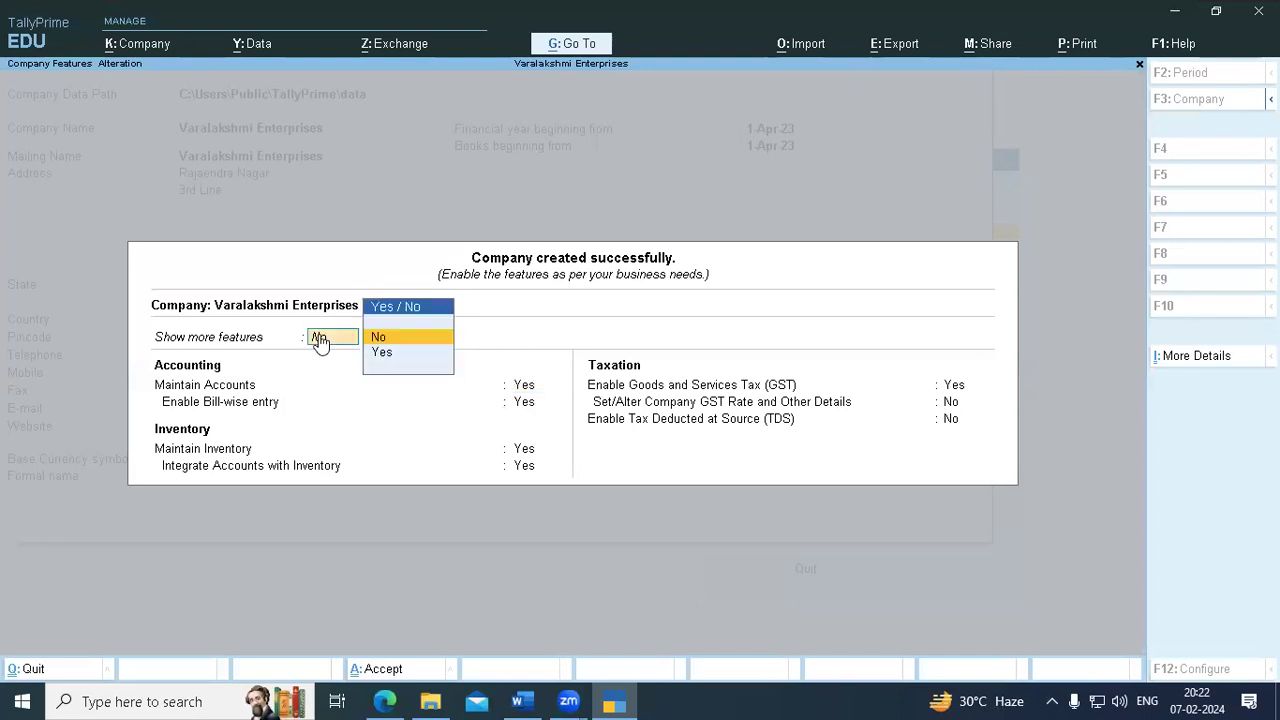
pyautogui.click(386, 352)
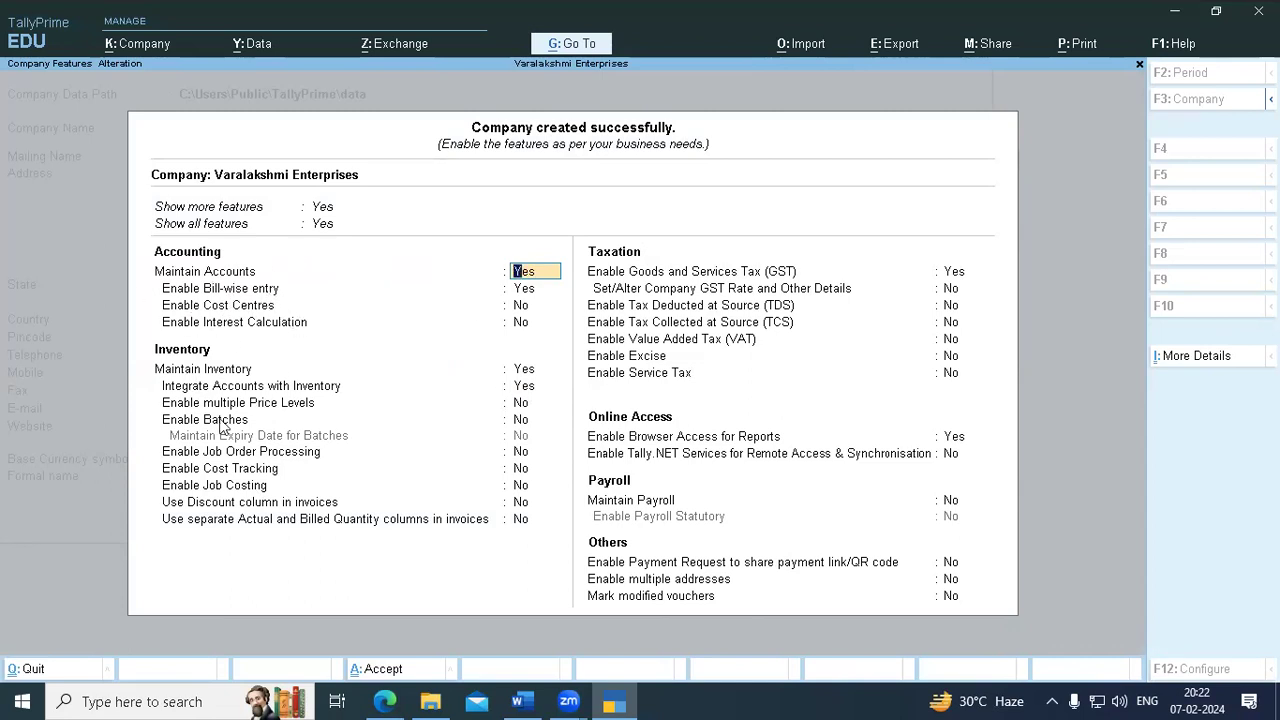
pyautogui.click(472, 128)
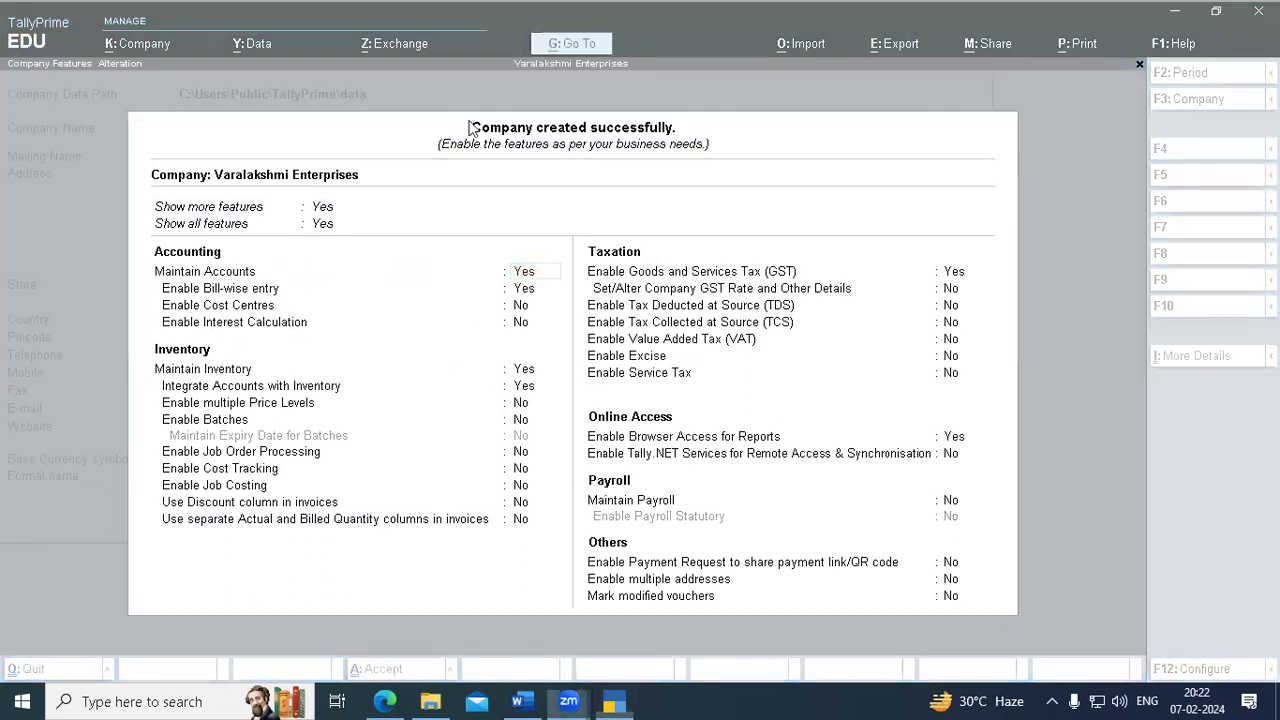
pyautogui.moveTo(135, 241)
pyautogui.mouseDown()
pyautogui.moveTo(545, 236)
pyautogui.moveTo(535, 340)
pyautogui.moveTo(175, 330)
pyautogui.moveTo(150, 230)
pyautogui.mouseUp()
pyautogui.moveTo(150, 340)
pyautogui.mouseDown()
pyautogui.moveTo(155, 527)
pyautogui.moveTo(496, 588)
pyautogui.moveTo(562, 402)
pyautogui.moveTo(450, 332)
pyautogui.moveTo(97, 333)
pyautogui.mouseUp()
pyautogui.moveTo(576, 220)
pyautogui.mouseDown()
pyautogui.moveTo(571, 330)
pyautogui.moveTo(652, 398)
pyautogui.moveTo(924, 394)
pyautogui.moveTo(1004, 368)
pyautogui.moveTo(1003, 232)
pyautogui.moveTo(555, 217)
pyautogui.mouseUp()
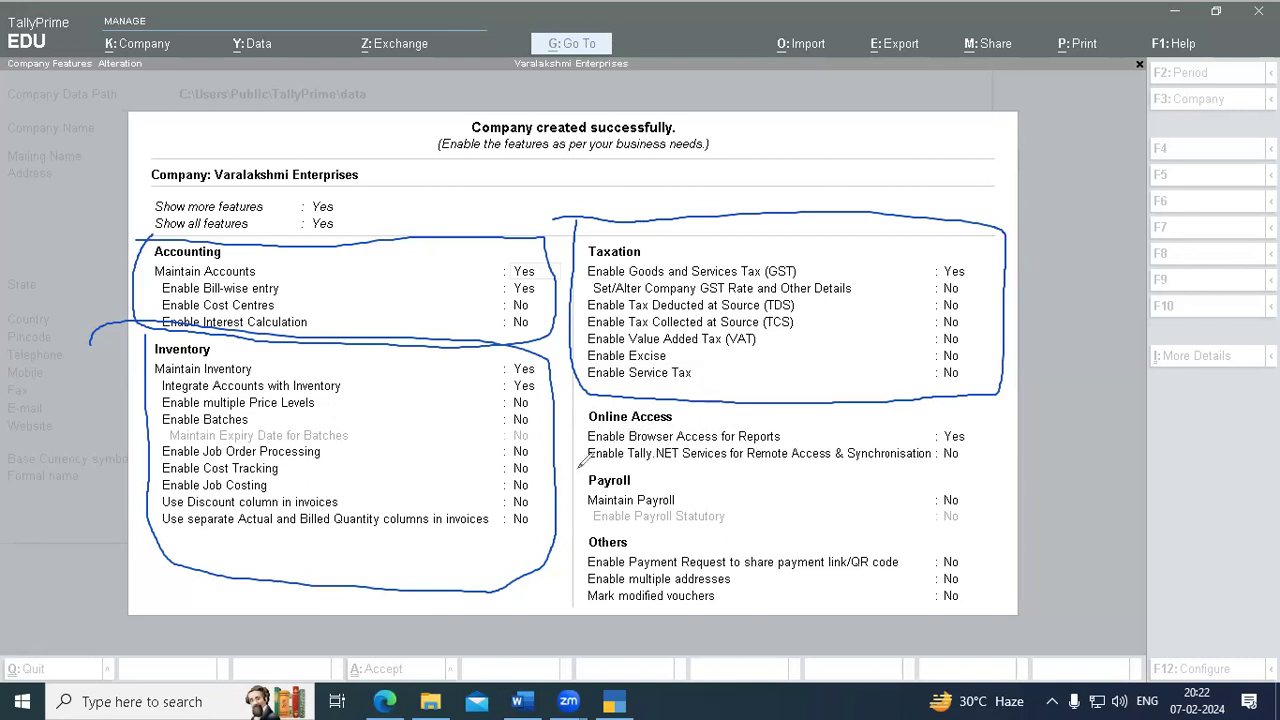
pyautogui.moveTo(579, 463)
pyautogui.mouseDown()
pyautogui.moveTo(968, 482)
pyautogui.moveTo(974, 536)
pyautogui.moveTo(832, 545)
pyautogui.moveTo(597, 522)
pyautogui.moveTo(577, 477)
pyautogui.moveTo(606, 456)
pyautogui.mouseUp()
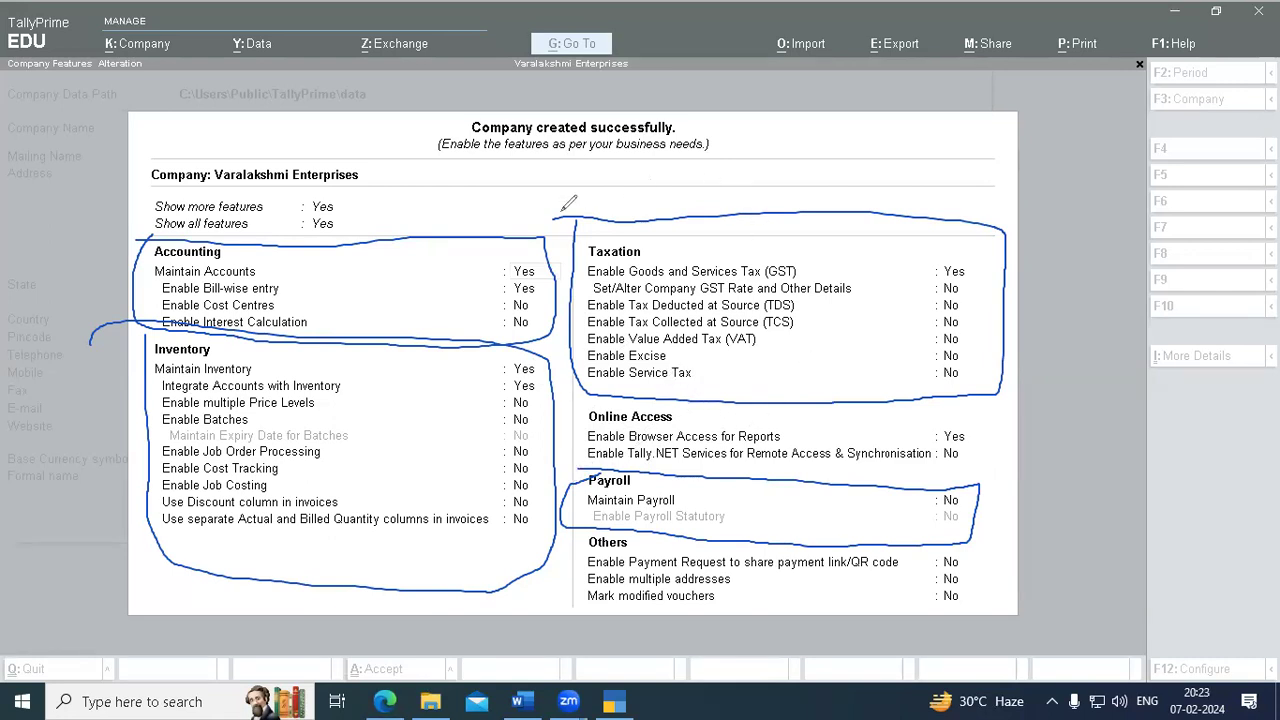
pyautogui.moveTo(747, 171); pyautogui.dragTo(827, 166)
pyautogui.moveTo(566, 467)
pyautogui.mouseDown()
pyautogui.moveTo(985, 463)
pyautogui.moveTo(994, 553)
pyautogui.moveTo(699, 553)
pyautogui.moveTo(577, 533)
pyautogui.moveTo(565, 462)
pyautogui.moveTo(975, 458)
pyautogui.moveTo(1000, 555)
pyautogui.moveTo(652, 537)
pyautogui.moveTo(579, 494)
pyautogui.moveTo(581, 461)
pyautogui.mouseUp()
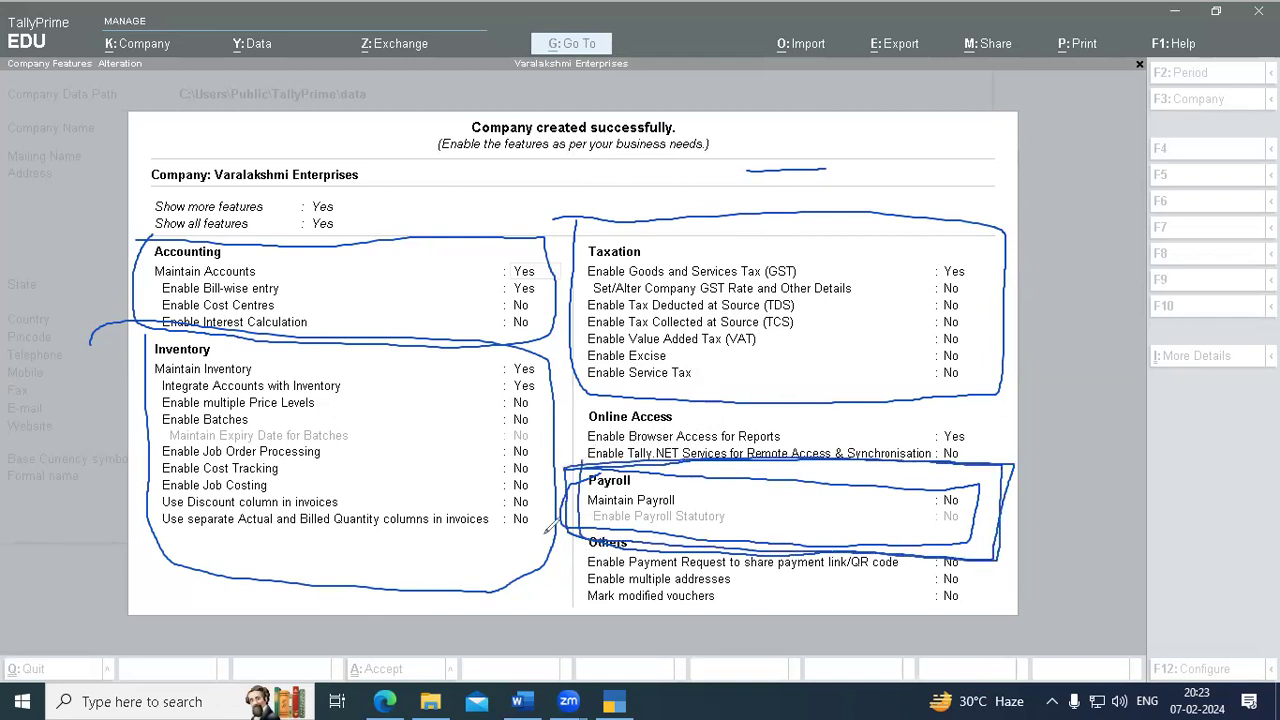
pyautogui.moveTo(605, 522)
pyautogui.mouseDown()
pyautogui.moveTo(566, 546)
pyautogui.moveTo(783, 608)
pyautogui.moveTo(860, 506)
pyautogui.moveTo(577, 530)
pyautogui.mouseUp()
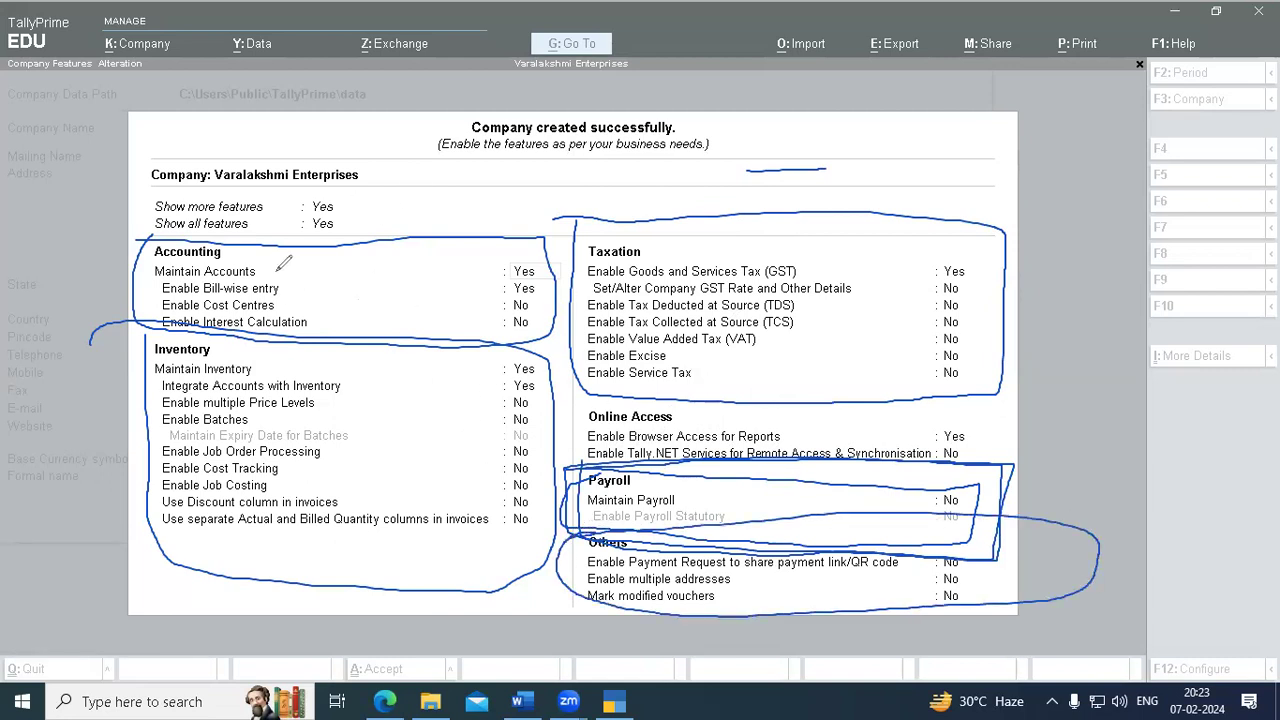
pyautogui.moveTo(187, 245); pyautogui.dragTo(258, 192)
pyautogui.moveTo(222, 333); pyautogui.dragTo(211, 354)
pyautogui.moveTo(599, 270); pyautogui.dragTo(694, 183)
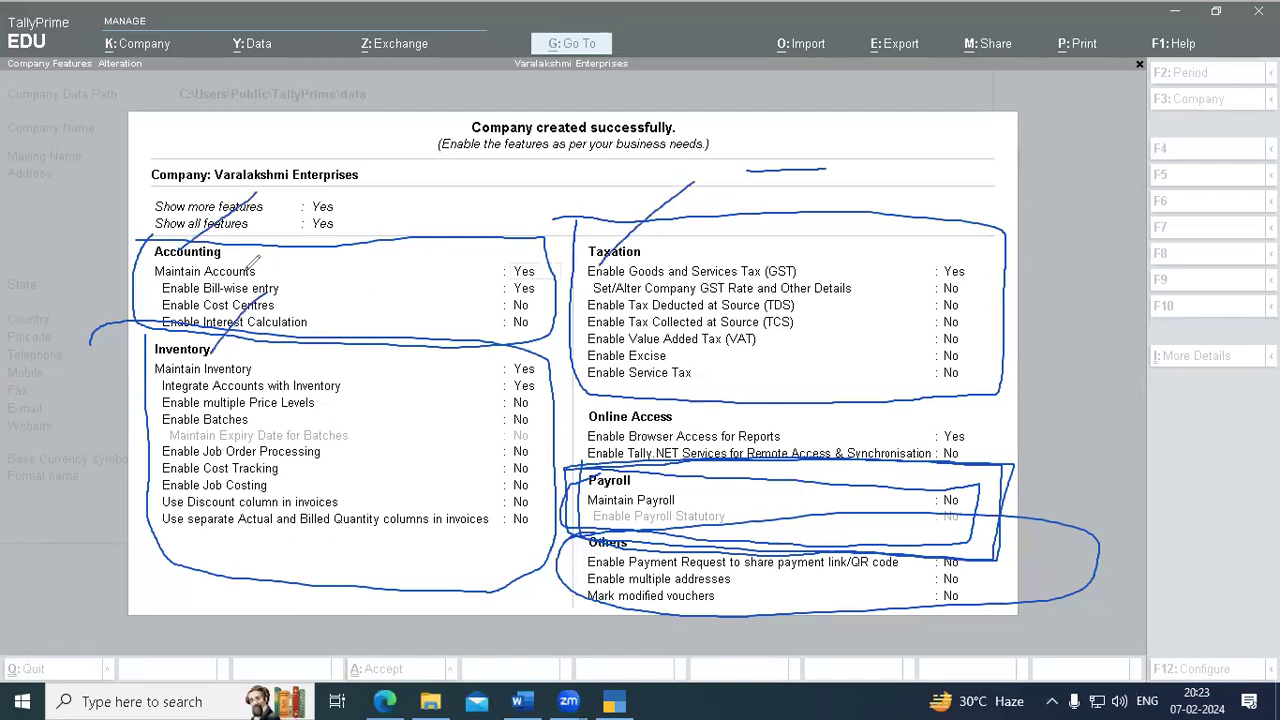
pyautogui.moveTo(640, 228)
pyautogui.mouseDown()
pyautogui.moveTo(858, 314)
pyautogui.moveTo(632, 392)
pyautogui.moveTo(641, 211)
pyautogui.moveTo(875, 274)
pyautogui.moveTo(683, 391)
pyautogui.moveTo(556, 247)
pyautogui.moveTo(866, 282)
pyautogui.moveTo(798, 267)
pyautogui.moveTo(786, 232)
pyautogui.moveTo(862, 250)
pyautogui.mouseUp()
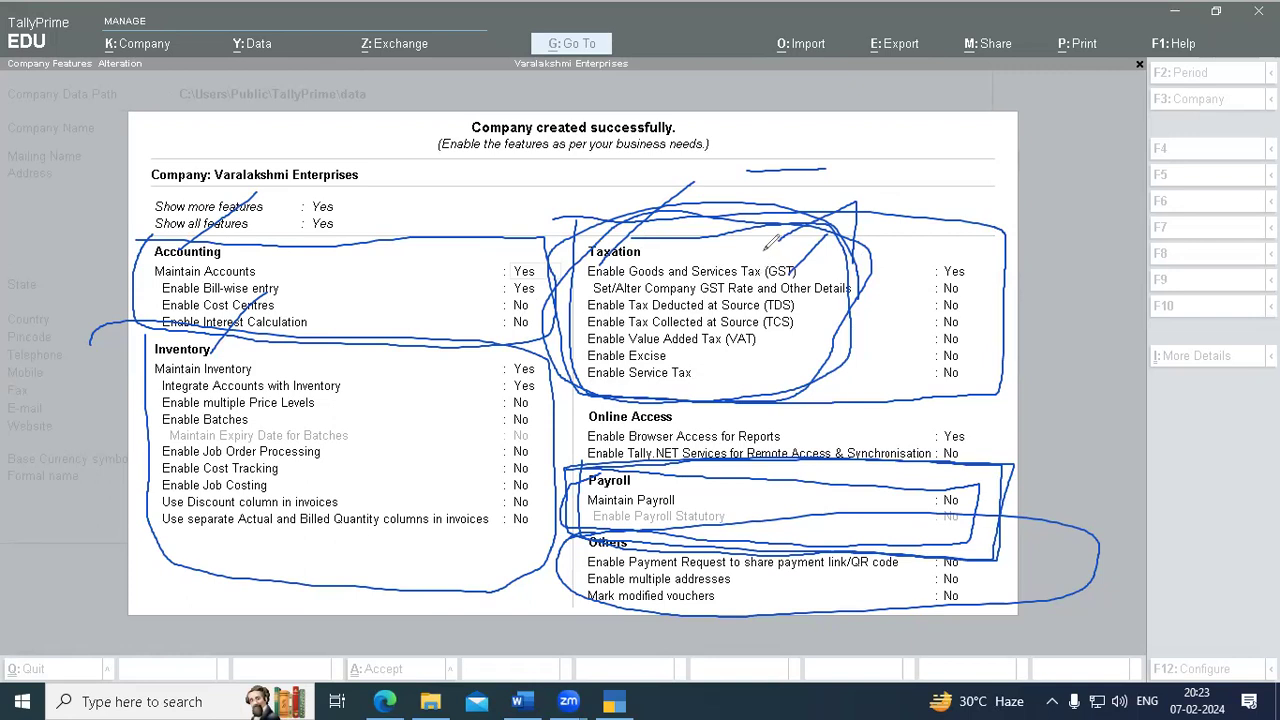
pyautogui.moveTo(708, 242); pyautogui.dragTo(872, 170)
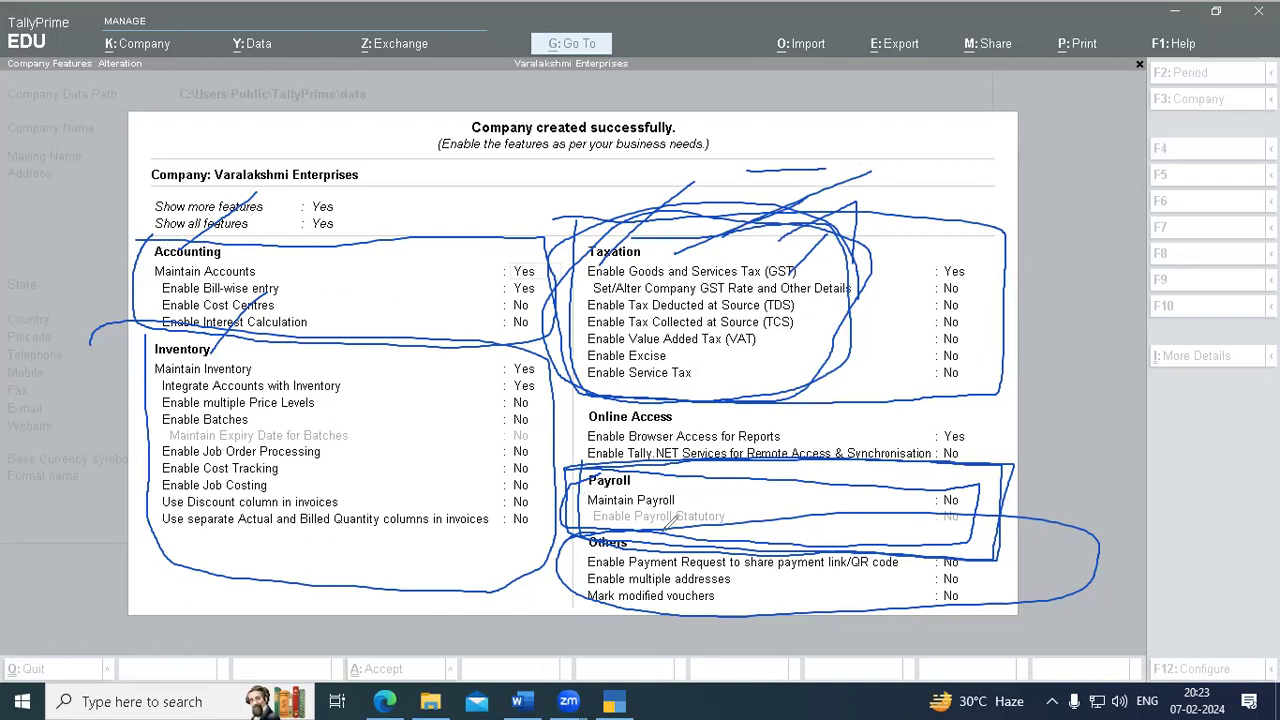
pyautogui.click(111, 467)
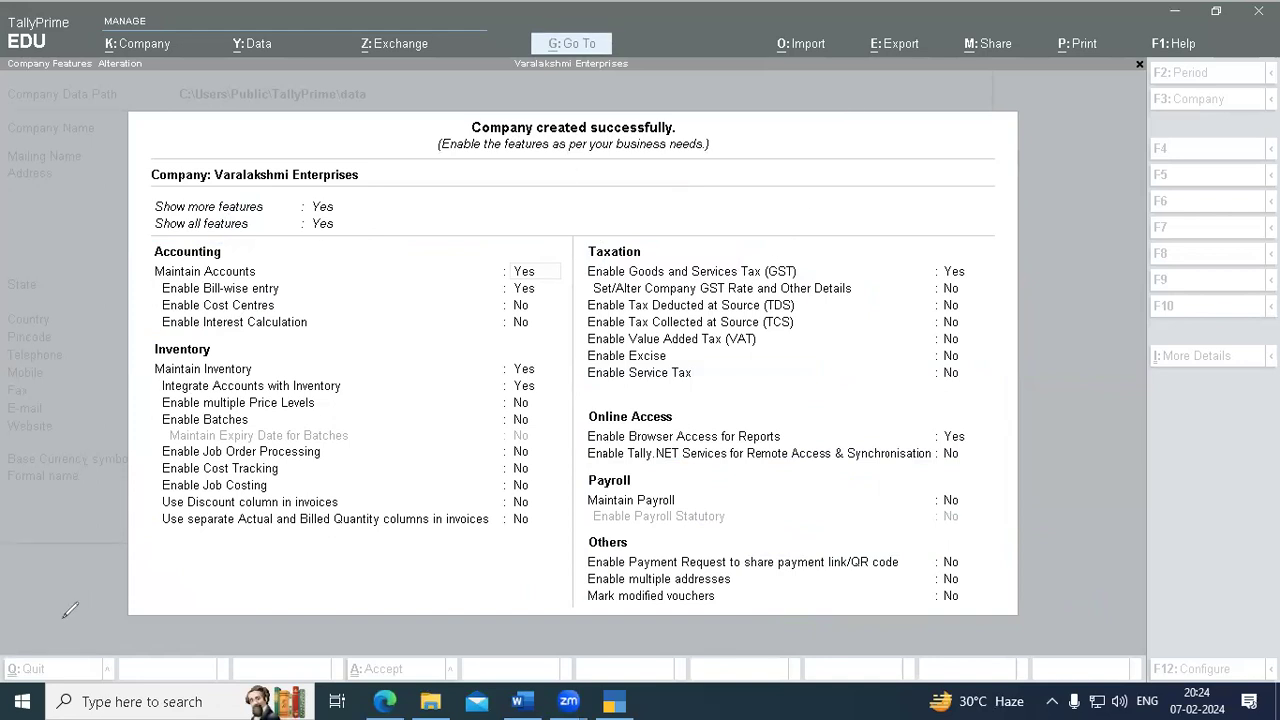
# - Keep all default accounting, inventory and GST features for Varalakshmi Enterprises, leaving the remaining features at No
pyautogui.click(431, 208)
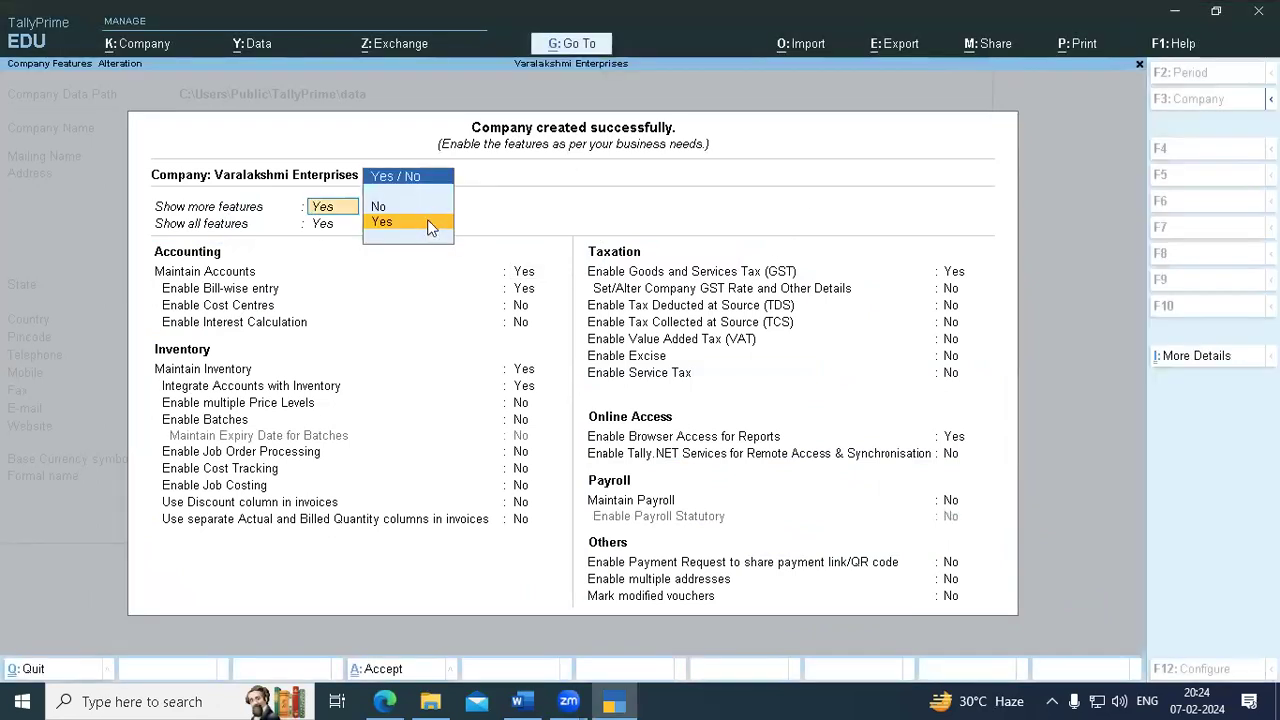
pyautogui.click(431, 217)
pyautogui.press('Return')
pyautogui.press('Return')
pyautogui.press('Return')
pyautogui.press('Return')
pyautogui.press('Return')
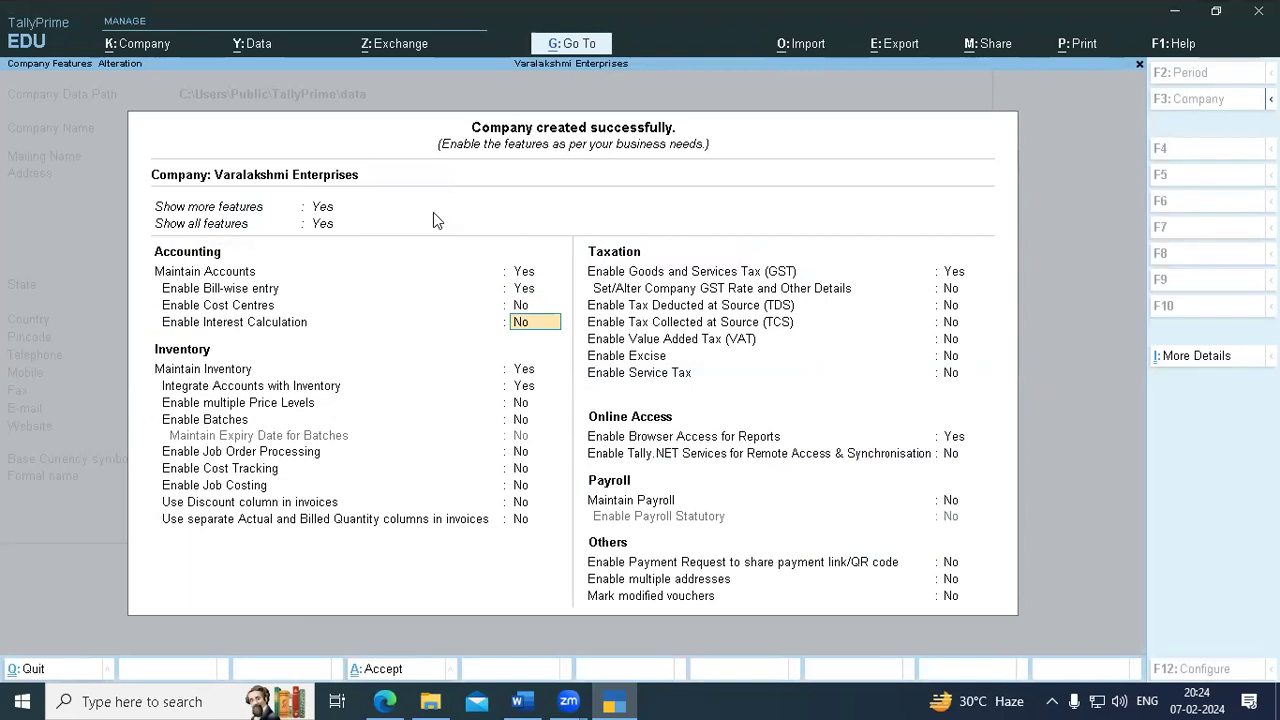
pyautogui.press('Return')
pyautogui.press('Return')
pyautogui.press('Return')
pyautogui.press('Return')
pyautogui.press('Return')
pyautogui.press('Return')
pyautogui.press('Return')
pyautogui.press('Return')
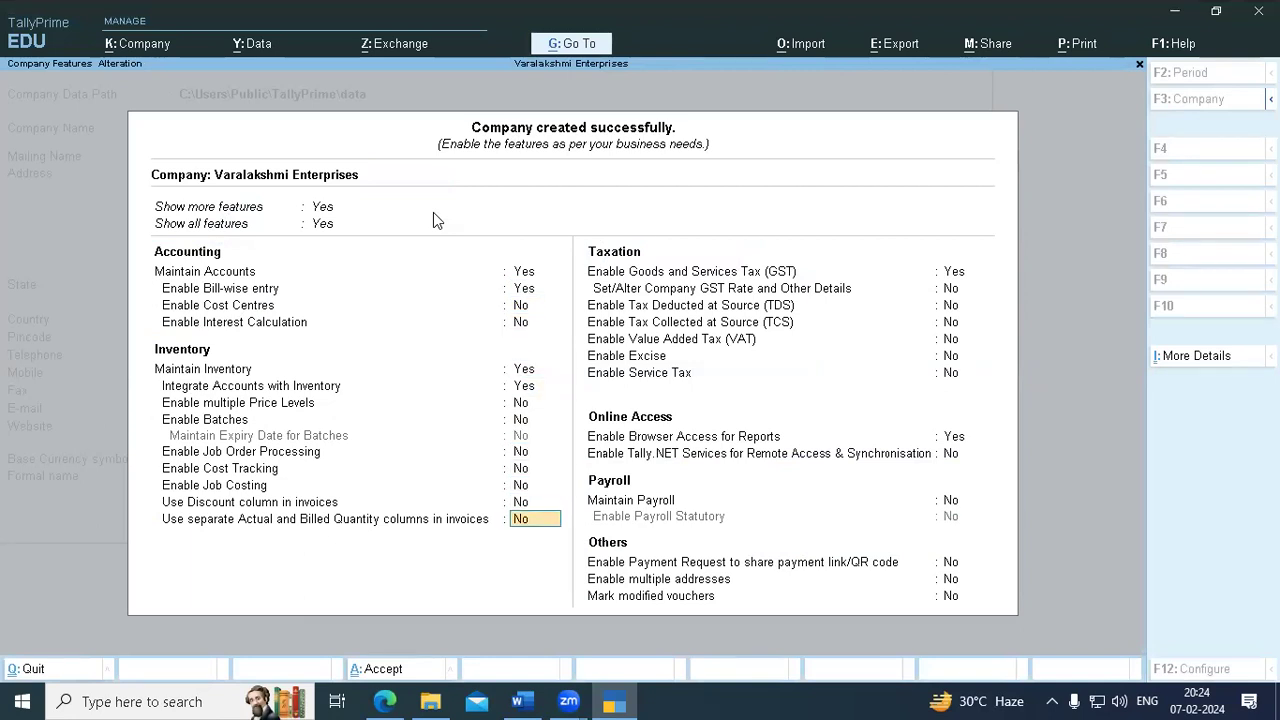
pyautogui.press('Return')
pyautogui.press('Return')
pyautogui.press('Return')
pyautogui.press('Return')
pyautogui.press('Return')
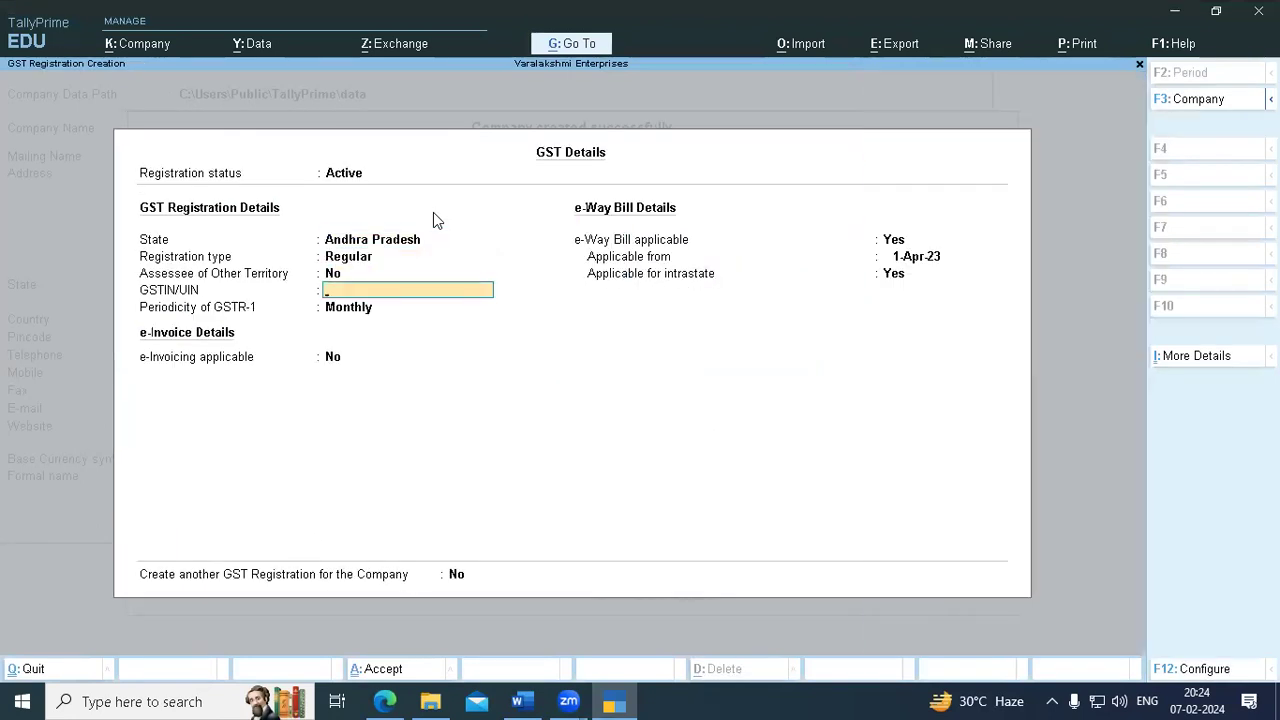
pyautogui.press('Return')
pyautogui.press('Return')
pyautogui.press('Return')
pyautogui.press('Return')
pyautogui.press('Return')
pyautogui.press('Return')
pyautogui.press('Return')
pyautogui.press('Return')
pyautogui.press('Return')
pyautogui.press('Return')
pyautogui.press('Return')
pyautogui.press('Return')
pyautogui.press('Return')
pyautogui.press('Return')
pyautogui.press('Return')
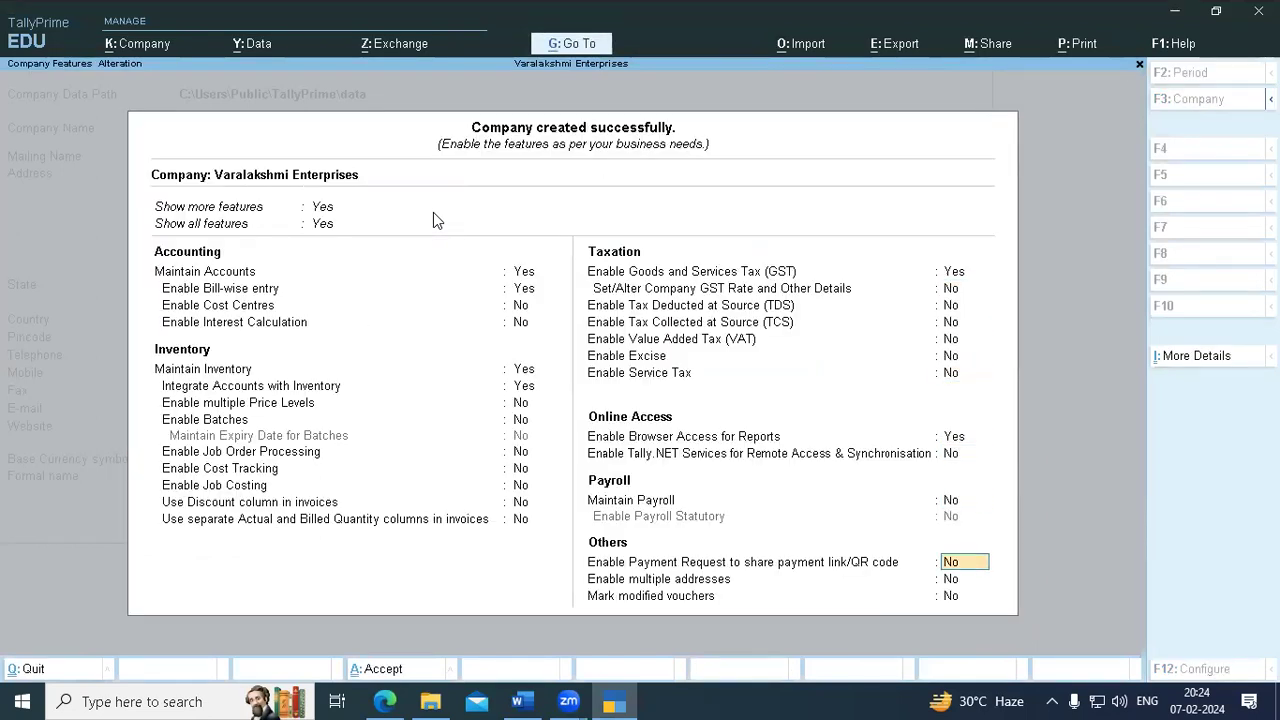
pyautogui.press('Return')
pyautogui.press('Return')
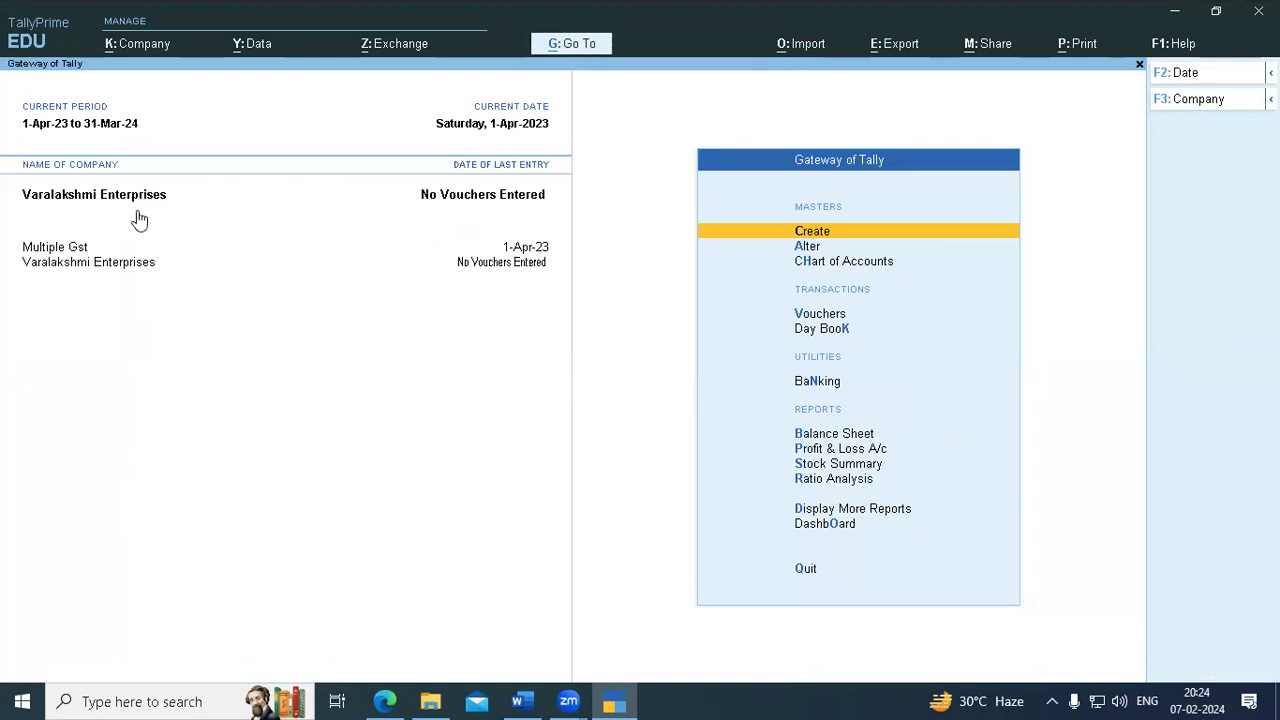
# - Choose Create Company from the List of Companies to start a new company
pyautogui.click(522, 118)
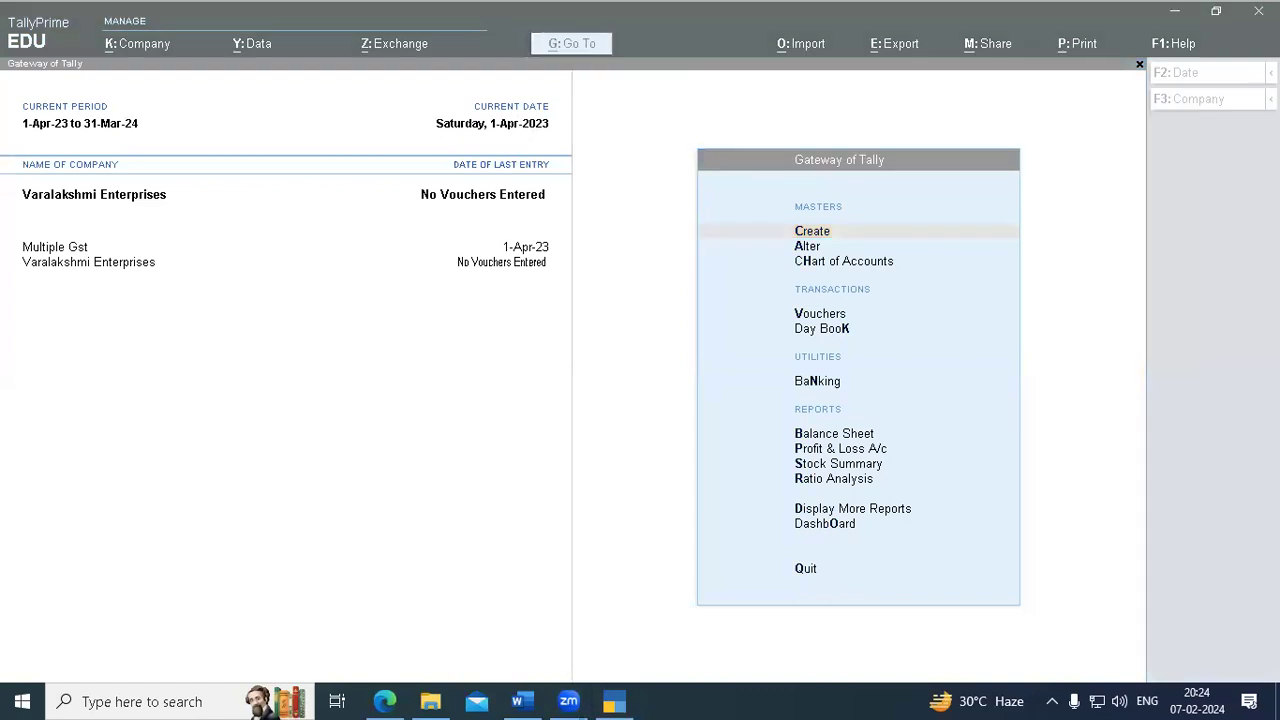
pyautogui.click(1232, 107)
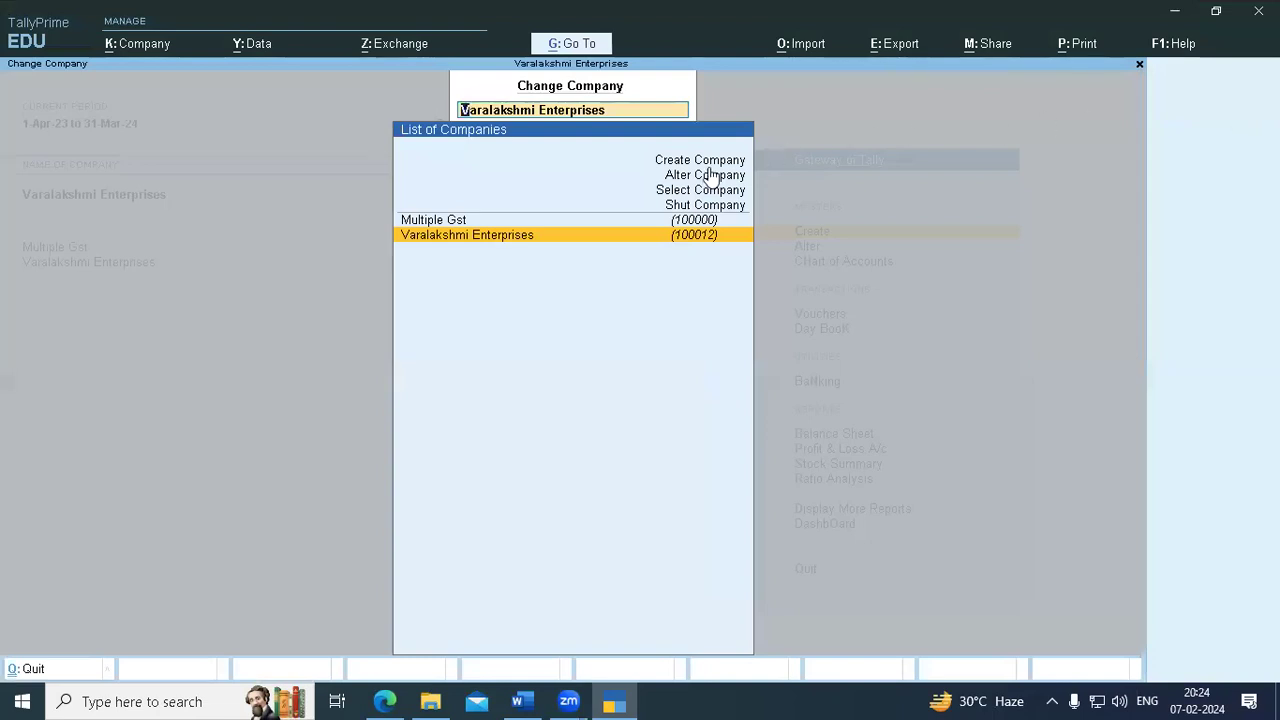
pyautogui.click(685, 159)
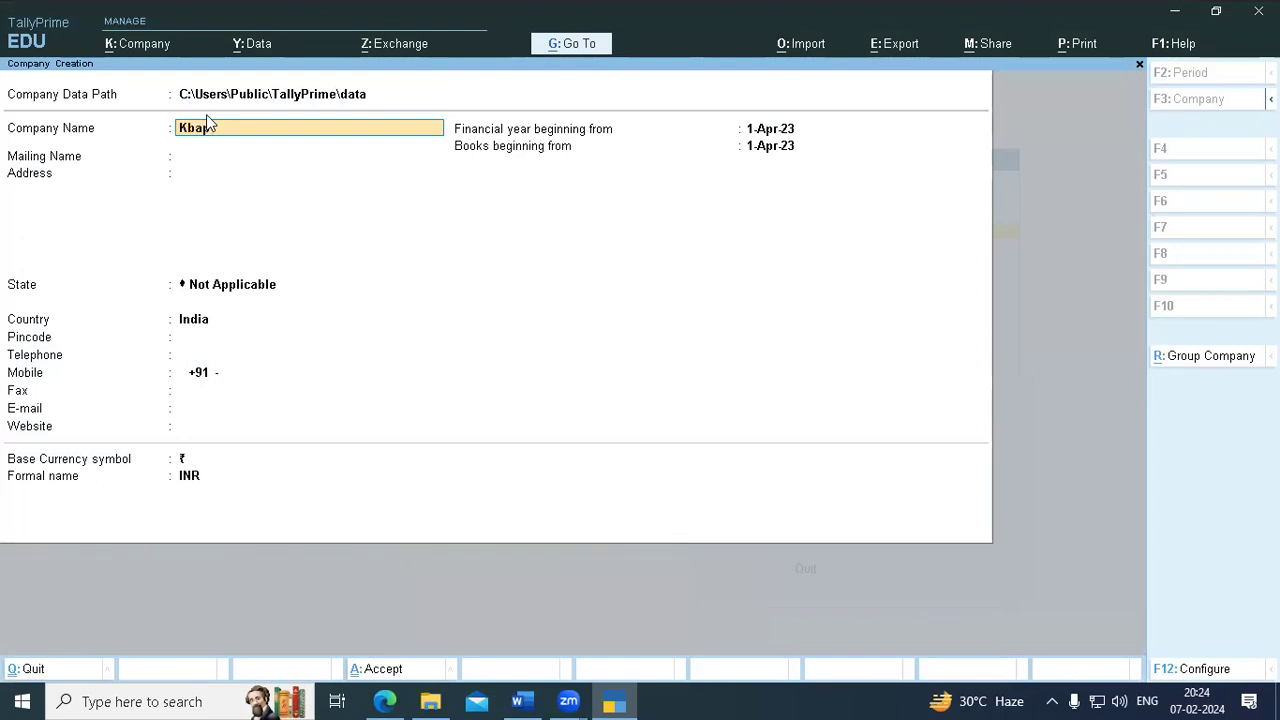
# - Accept the Kbap company form with its auto-filled mailing name, and accept its default features
pyautogui.press('Return')
pyautogui.press('Return')
pyautogui.press('Return')
pyautogui.press('Return')
pyautogui.press('Return')
pyautogui.press('Return')
pyautogui.press('Return')
pyautogui.press('Return')
pyautogui.press('Return')
pyautogui.press('Return')
pyautogui.press('Return')
pyautogui.press('Return')
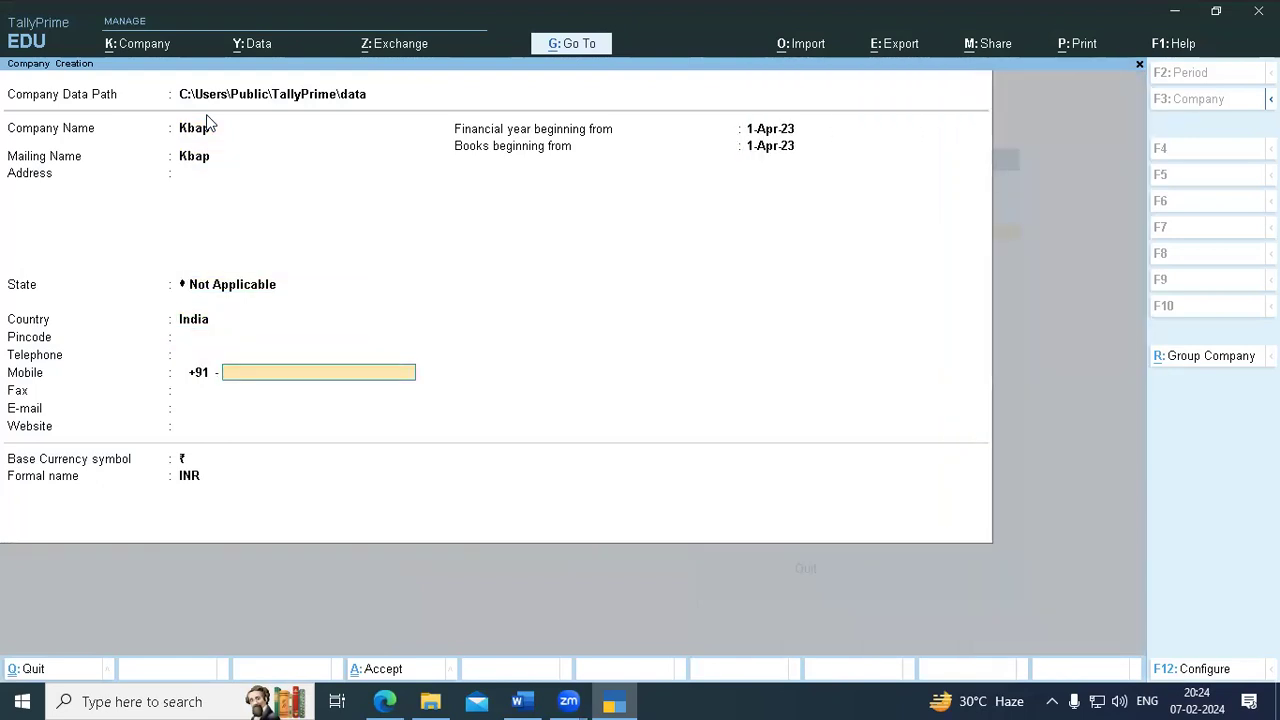
pyautogui.press('Return')
pyautogui.press('Return')
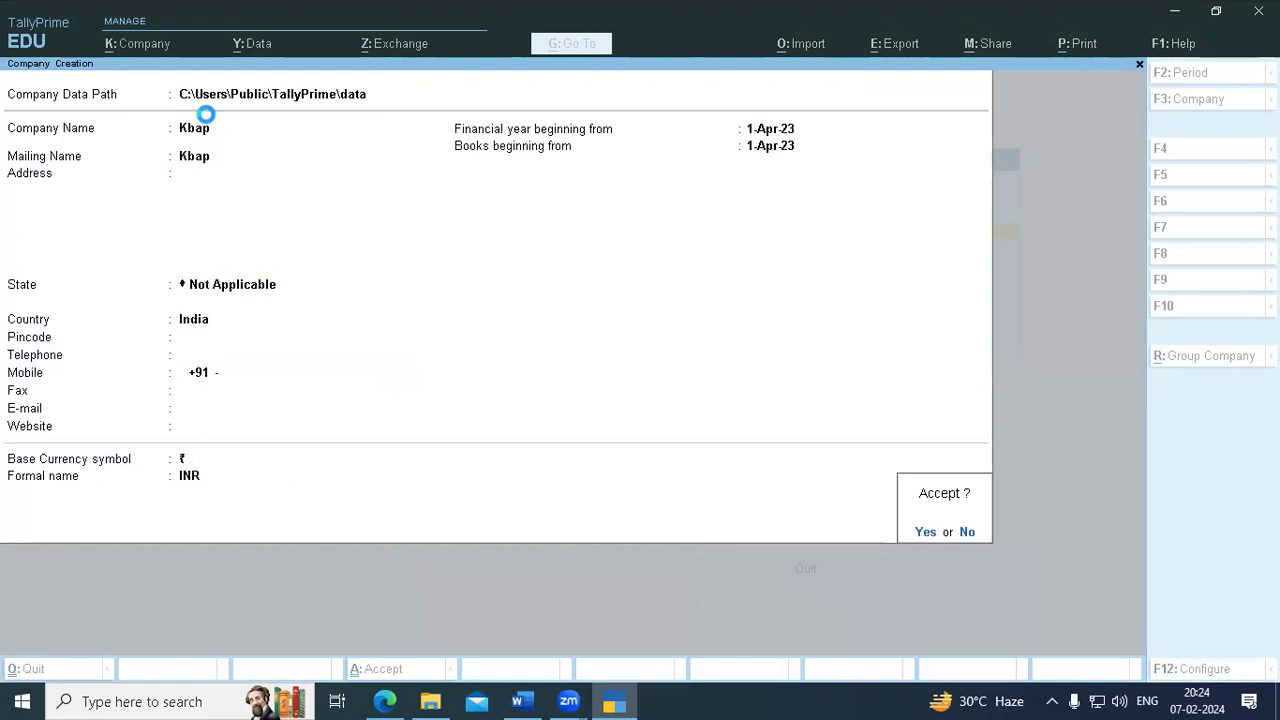
pyautogui.press('Return')
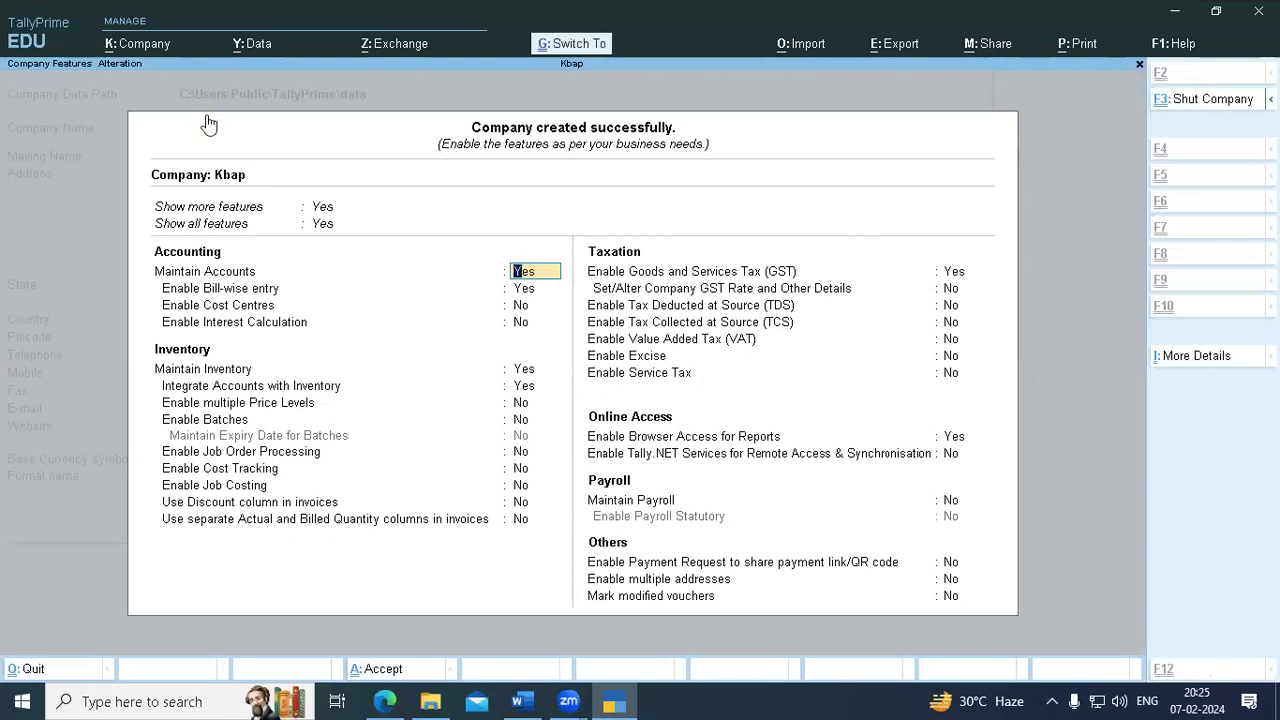
pyautogui.hotkey('ctrl', 'a')
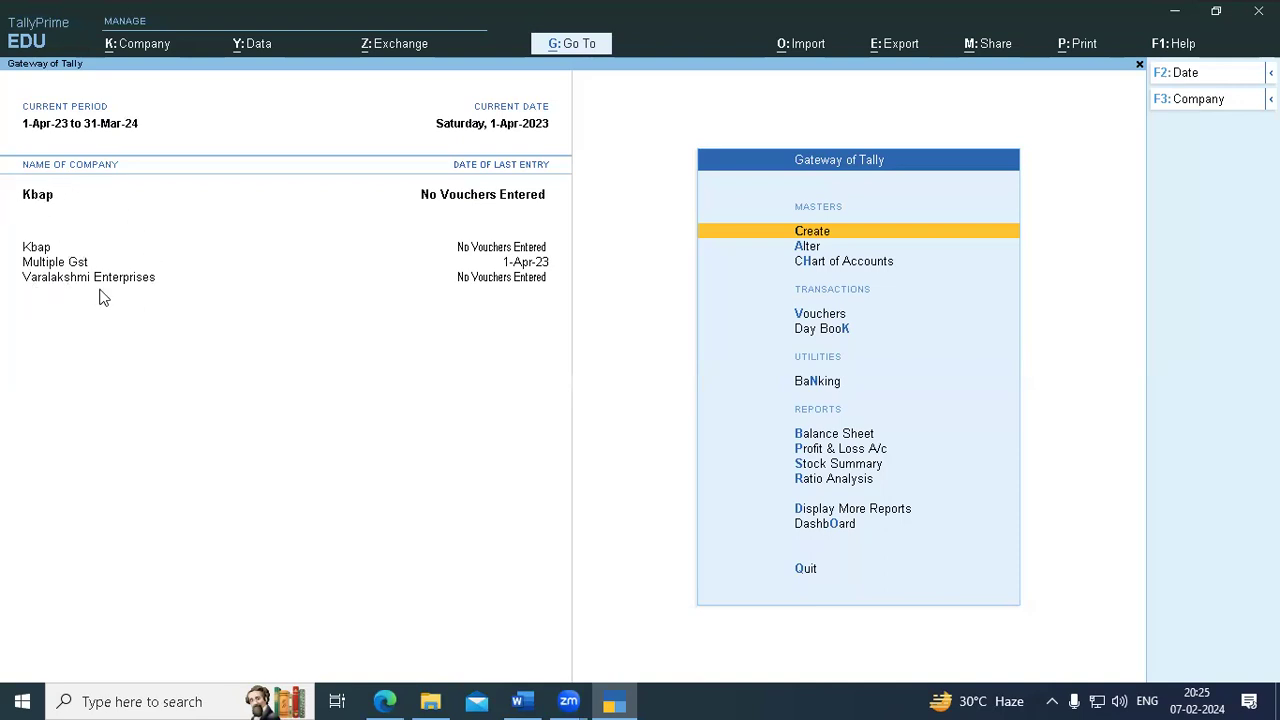
# - Switch to Varalakshmi Enterprises and back to Kbap, then open the stored companies list
pyautogui.click(60, 284)
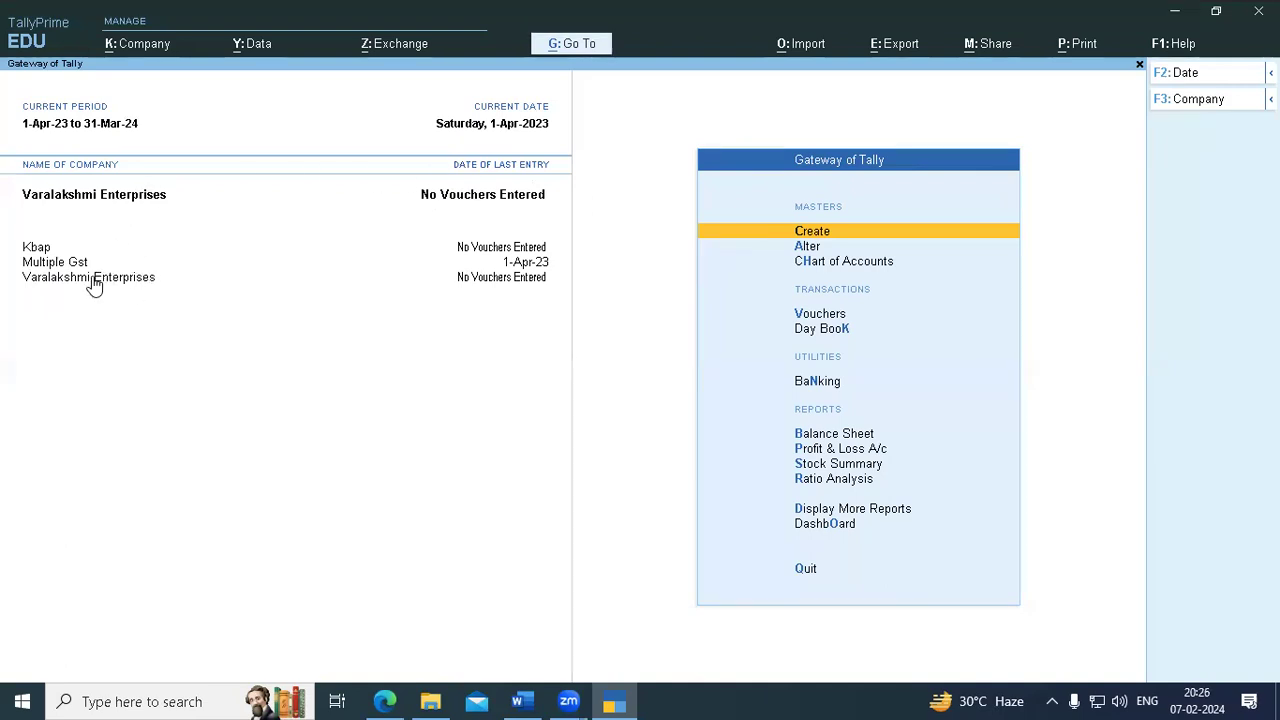
pyautogui.click(40, 250)
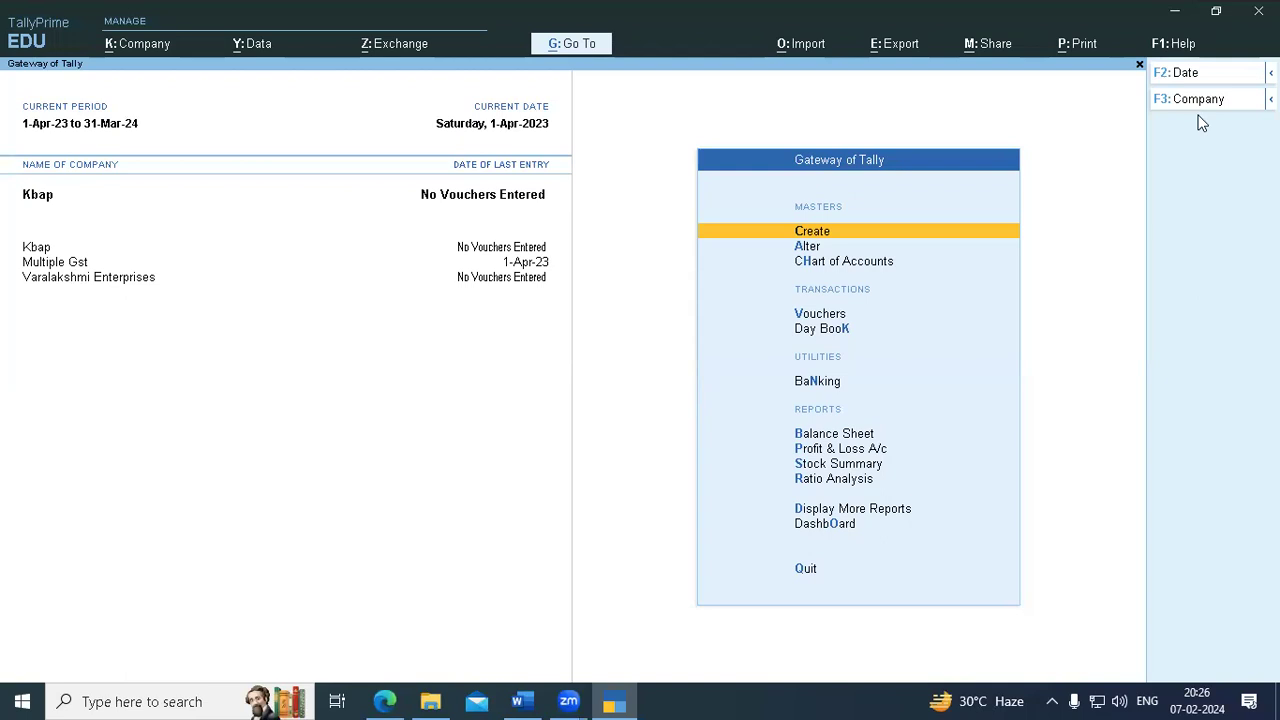
pyautogui.press('F3')
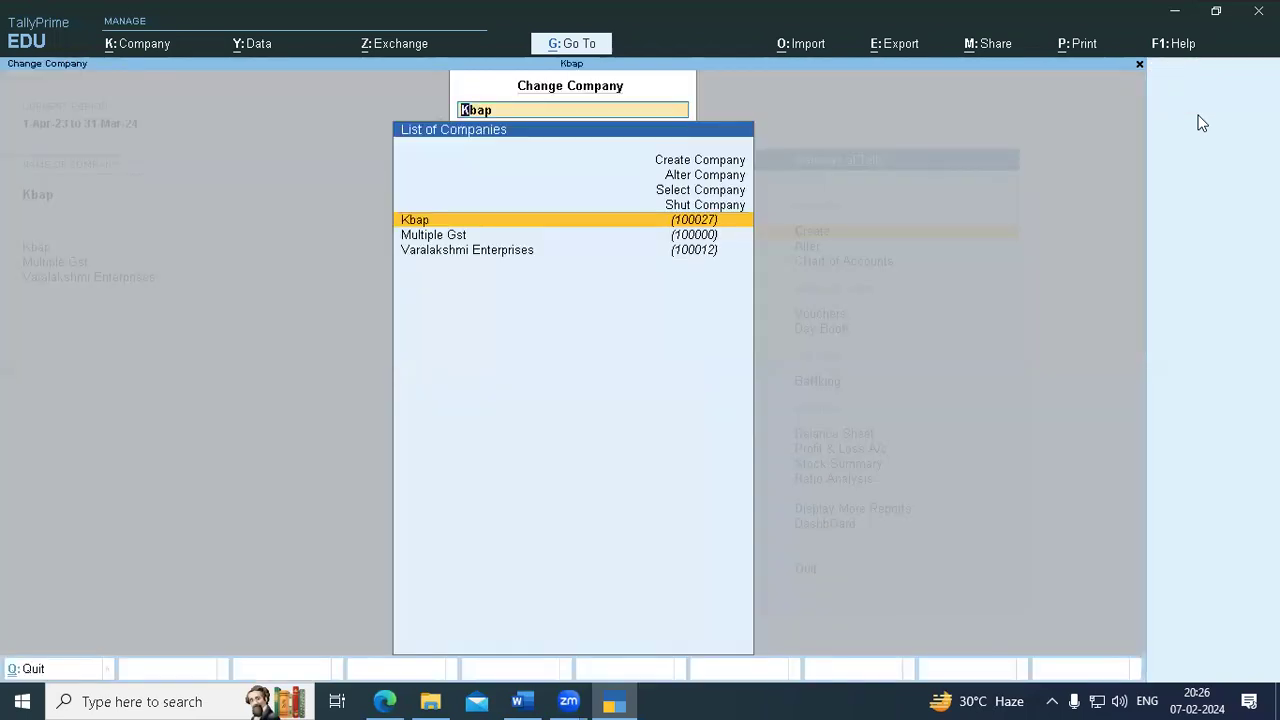
pyautogui.press('Up')
pyautogui.press('Up')
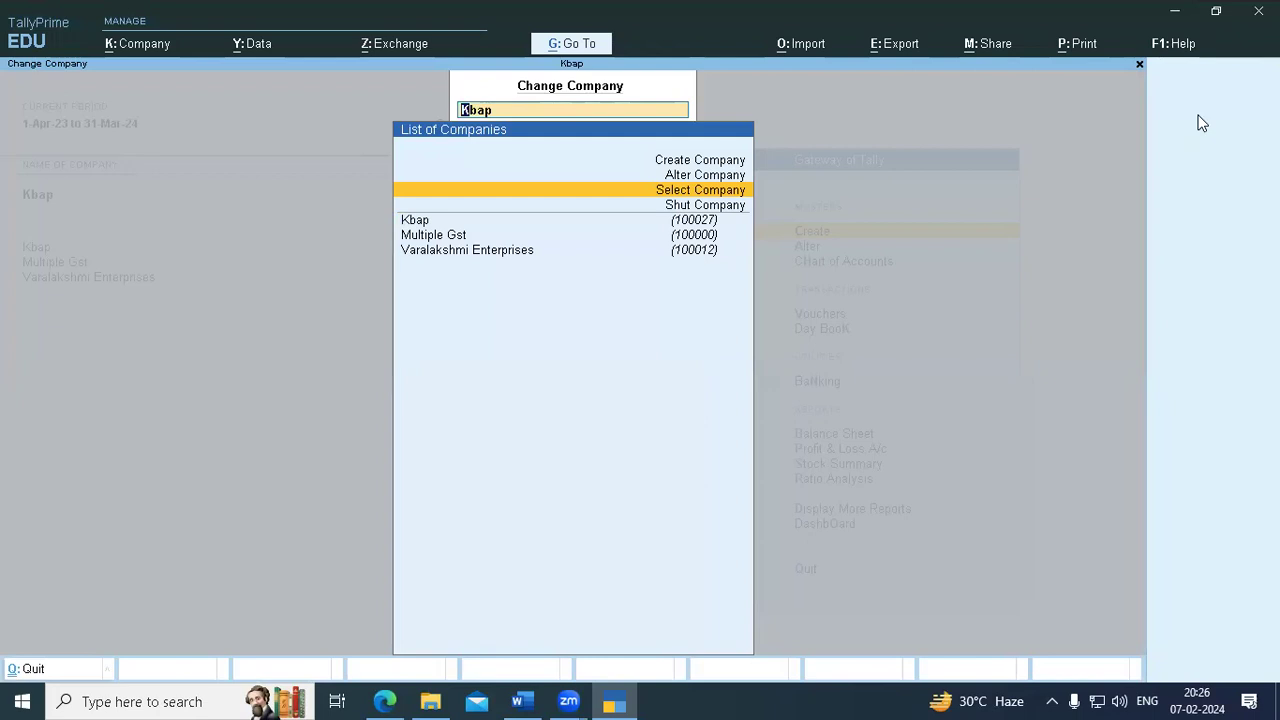
pyautogui.press('Return')
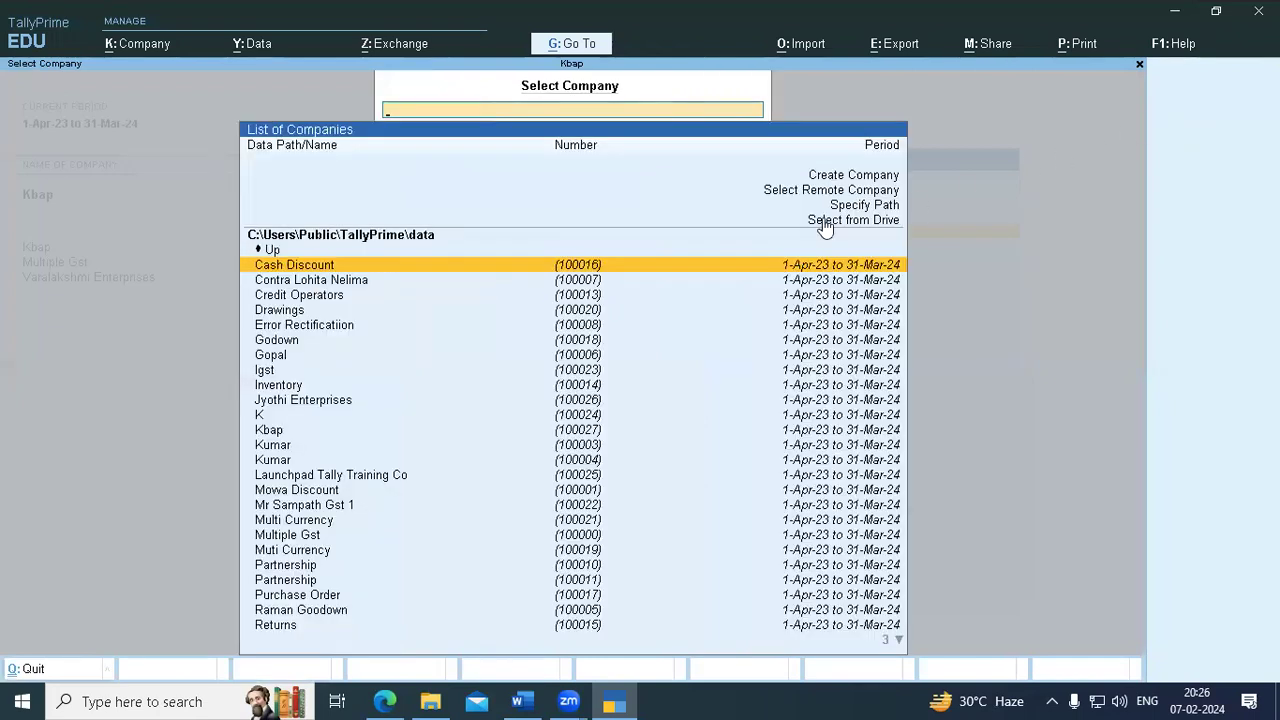
# - Load Kbap from the stored companies and reopen the Change Company list
pyautogui.press('Down')
pyautogui.press('Down')
pyautogui.press('Down')
pyautogui.press('Down')
pyautogui.press('Down')
pyautogui.press('Down')
pyautogui.press('Down')
pyautogui.press('Down')
pyautogui.press('Down')
pyautogui.press('Down')
pyautogui.press('Down')
pyautogui.press('Down')
pyautogui.press('Down')
pyautogui.press('Down')
pyautogui.press('Down')
pyautogui.press('Down')
pyautogui.press('Down')
pyautogui.press('Down')
pyautogui.press('Down')
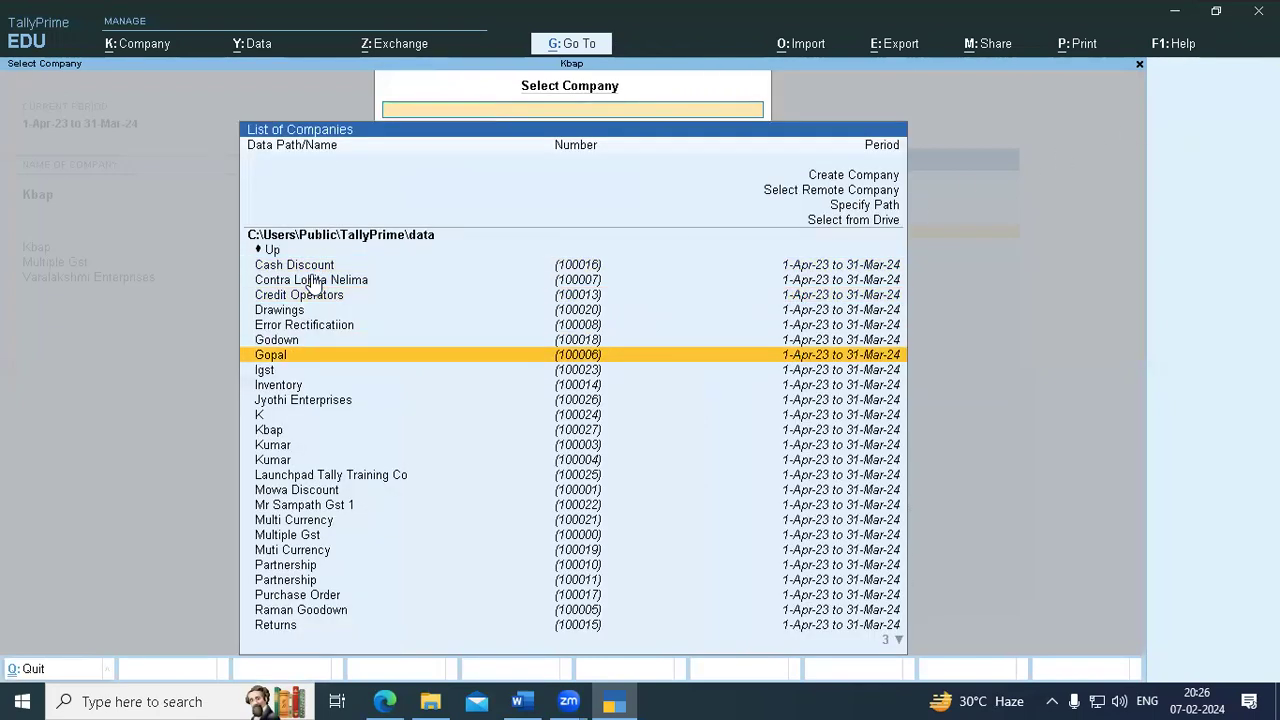
pyautogui.press('Down')
pyautogui.press('Down')
pyautogui.press('Down')
pyautogui.press('Down')
pyautogui.press('Down')
pyautogui.press('Down')
pyautogui.press('Down')
pyautogui.press('Down')
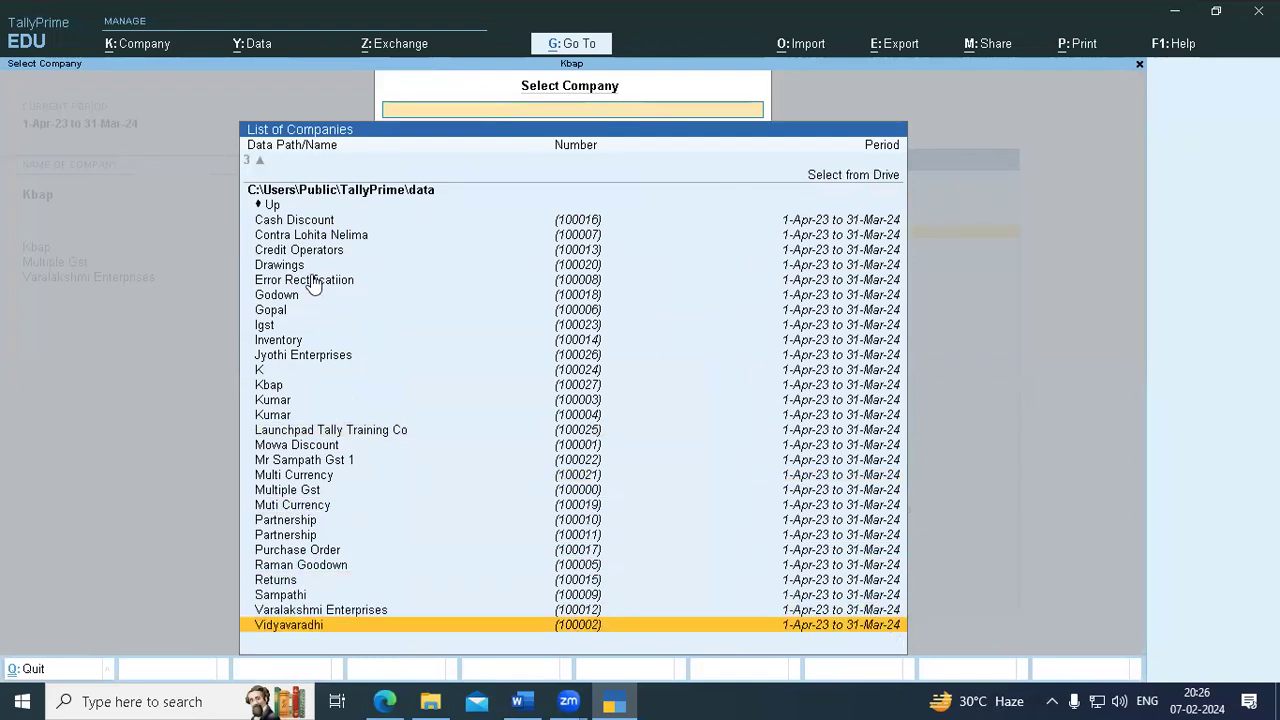
pyautogui.press('Up')
pyautogui.press('Up')
pyautogui.press('Up')
pyautogui.press('Up')
pyautogui.press('Up')
pyautogui.press('Up')
pyautogui.press('Up')
pyautogui.press('Up')
pyautogui.press('Up')
pyautogui.press('Up')
pyautogui.press('Up')
pyautogui.press('Up')
pyautogui.press('Up')
pyautogui.press('Up')
pyautogui.press('Up')
pyautogui.press('Up')
pyautogui.press('Up')
pyautogui.press('Up')
pyautogui.press('Up')
pyautogui.press('Up')
pyautogui.press('Up')
pyautogui.press('Up')
pyautogui.press('Up')
pyautogui.press('Up')
pyautogui.press('Up')
pyautogui.press('Up')
pyautogui.press('Up')
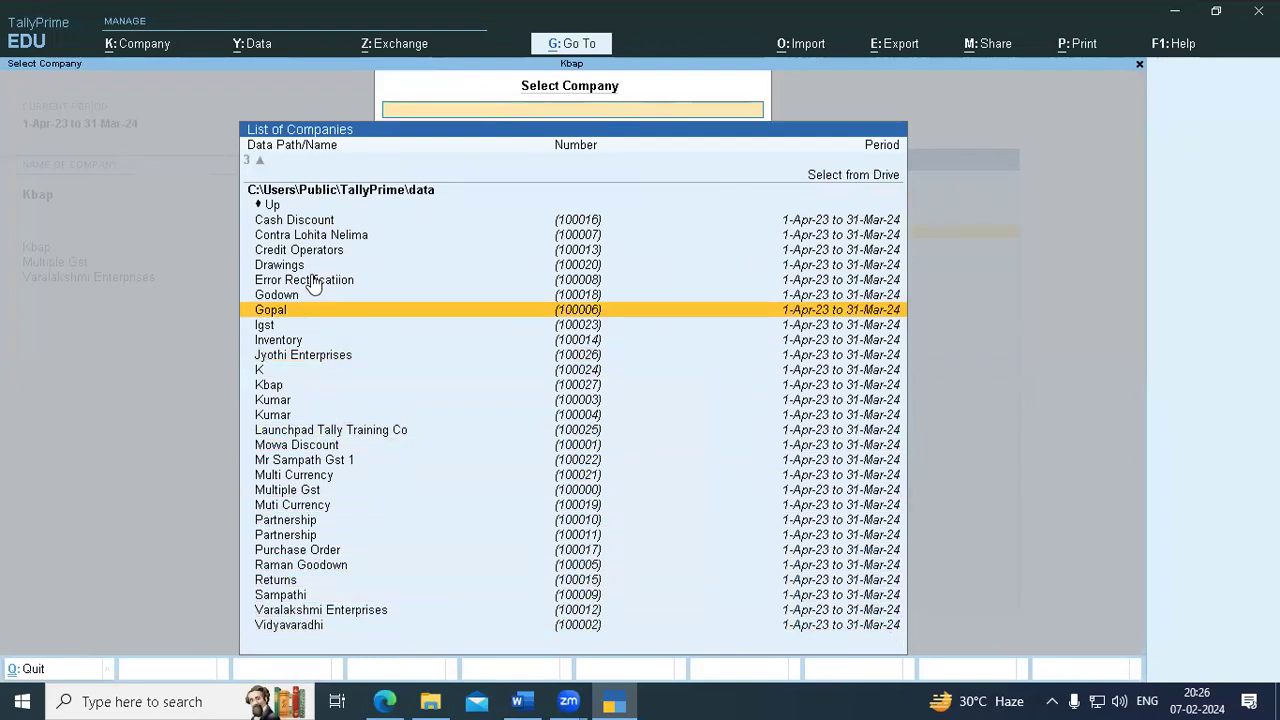
pyautogui.press('Down')
pyautogui.press('Down')
pyautogui.press('Down')
pyautogui.press('Down')
pyautogui.press('Down')
pyautogui.press('Down')
pyautogui.press('Down')
pyautogui.press('Down')
pyautogui.press('Down')
pyautogui.press('Down')
pyautogui.press('Down')
pyautogui.press('Down')
pyautogui.press('Down')
pyautogui.press('Down')
pyautogui.press('Down')
pyautogui.press('Down')
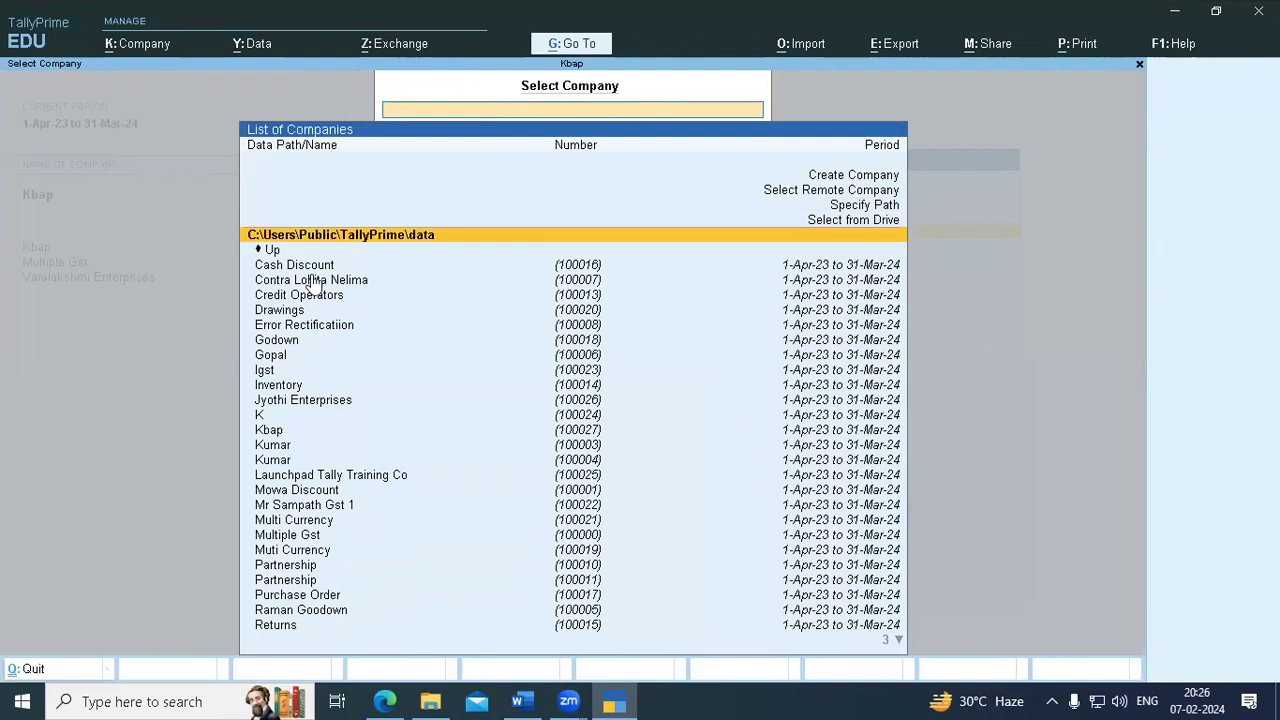
pyautogui.press('Down')
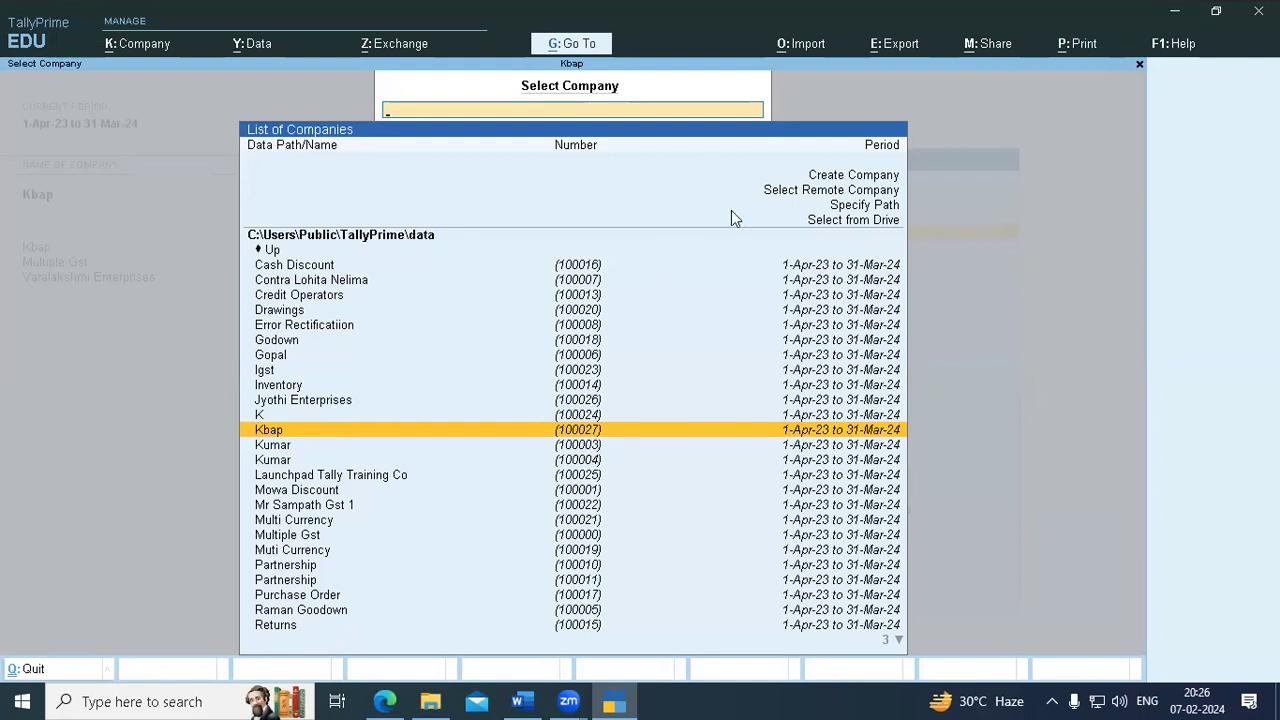
pyautogui.press('Return')
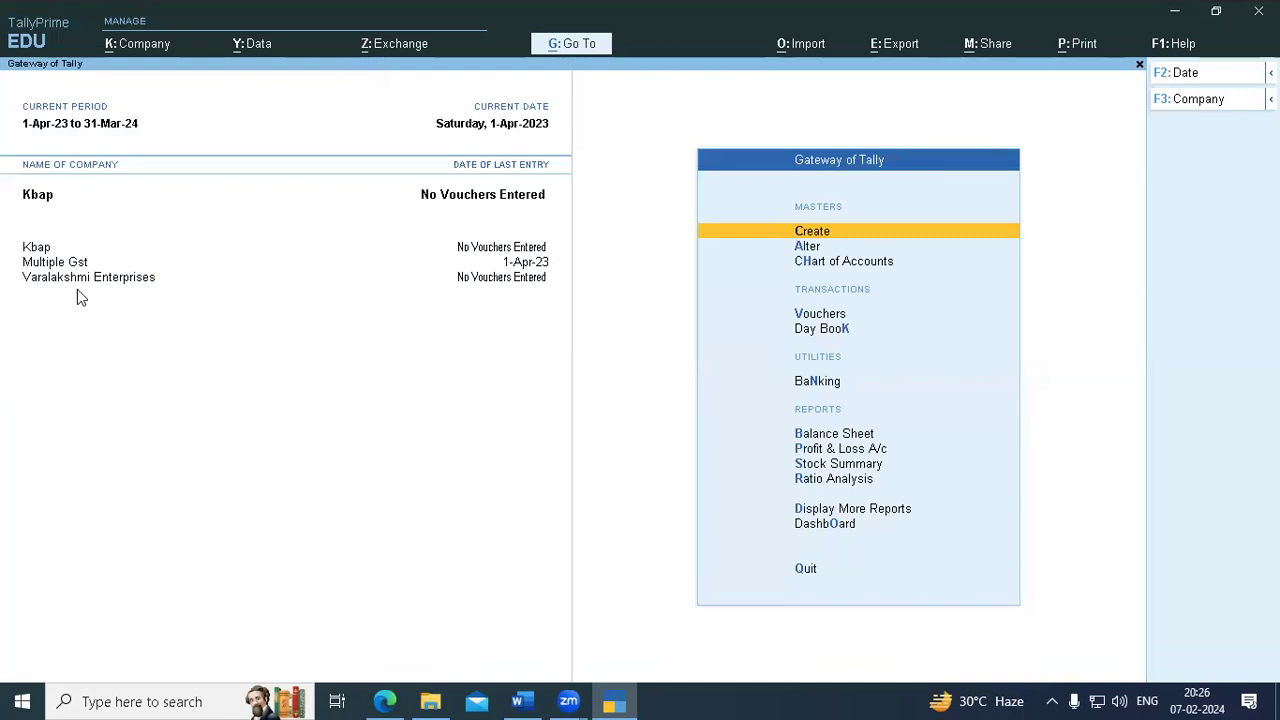
pyautogui.press('F3')
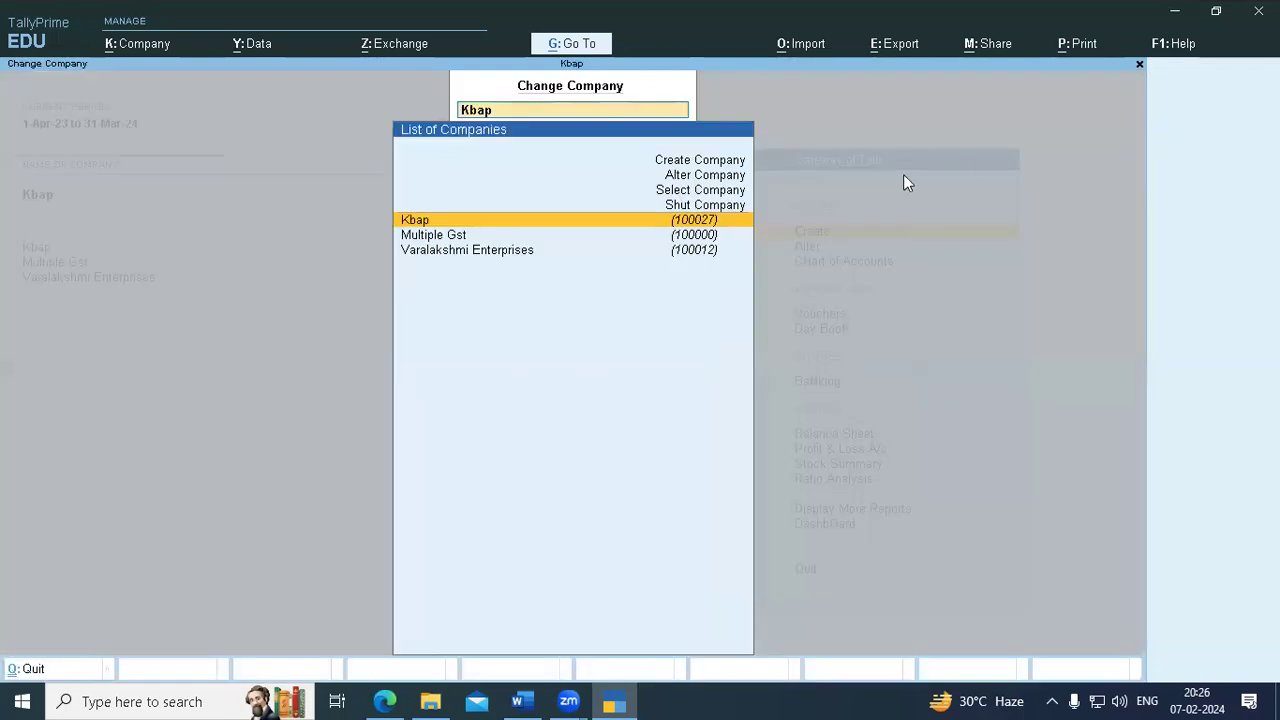
# - Load Varalakshmi Enterprises from the Select Company list of stored companies
pyautogui.click(684, 183)
pyautogui.click(679, 189)
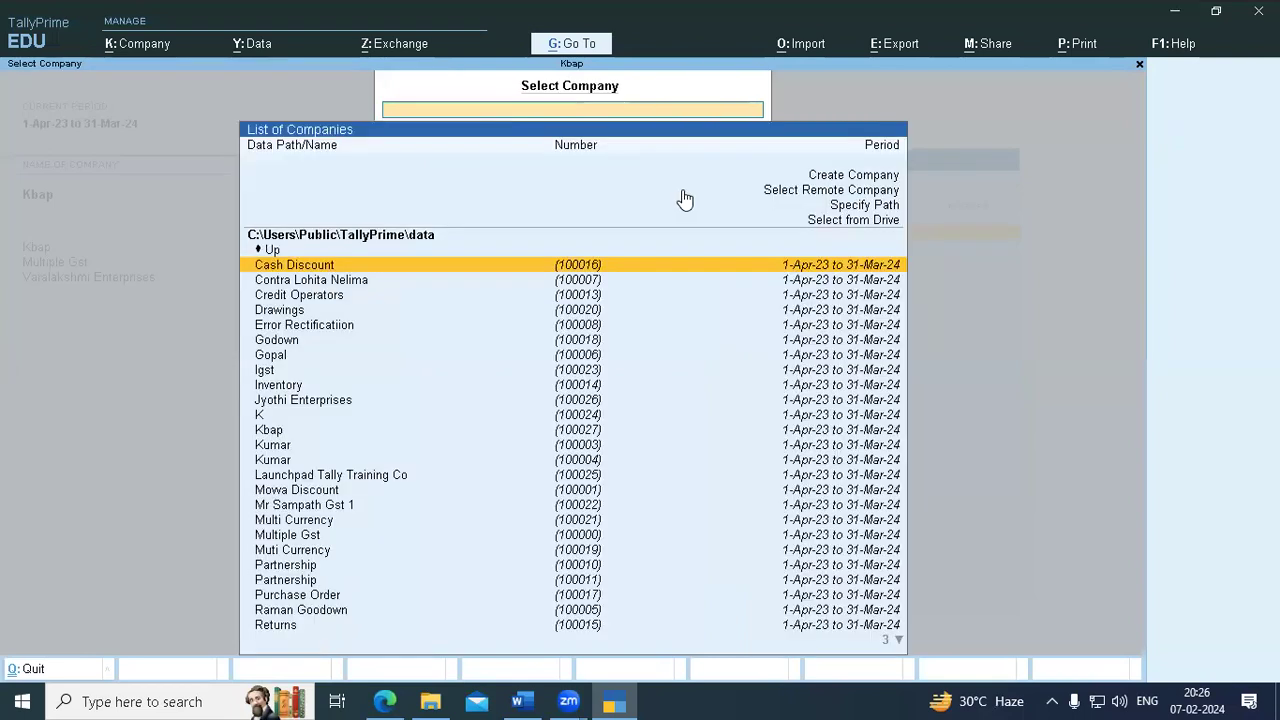
pyautogui.press('Down')
pyautogui.press('Down')
pyautogui.press('Down')
pyautogui.press('Down')
pyautogui.press('Down')
pyautogui.press('Down')
pyautogui.press('Down')
pyautogui.press('Down')
pyautogui.press('Down')
pyautogui.press('Down')
pyautogui.press('Down')
pyautogui.press('Down')
pyautogui.press('Down')
pyautogui.press('Down')
pyautogui.press('Down')
pyautogui.press('Down')
pyautogui.press('Down')
pyautogui.press('Down')
pyautogui.press('Down')
pyautogui.press('Down')
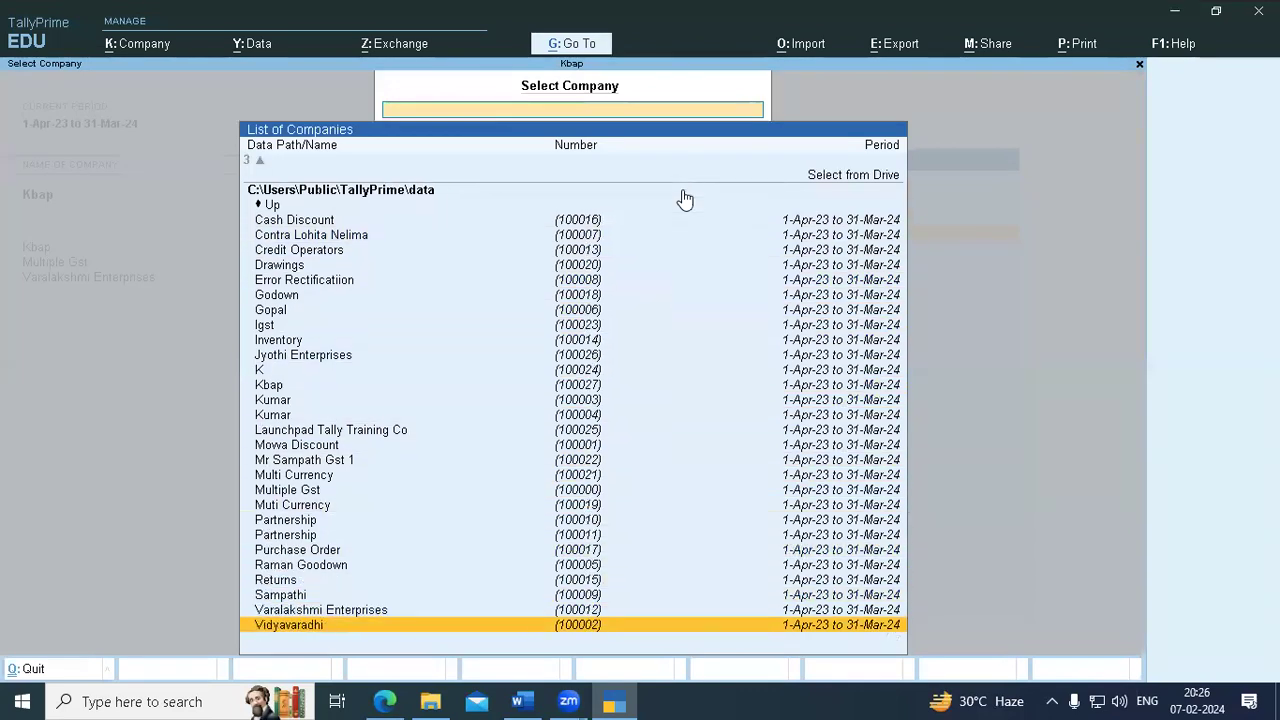
pyautogui.press('Up')
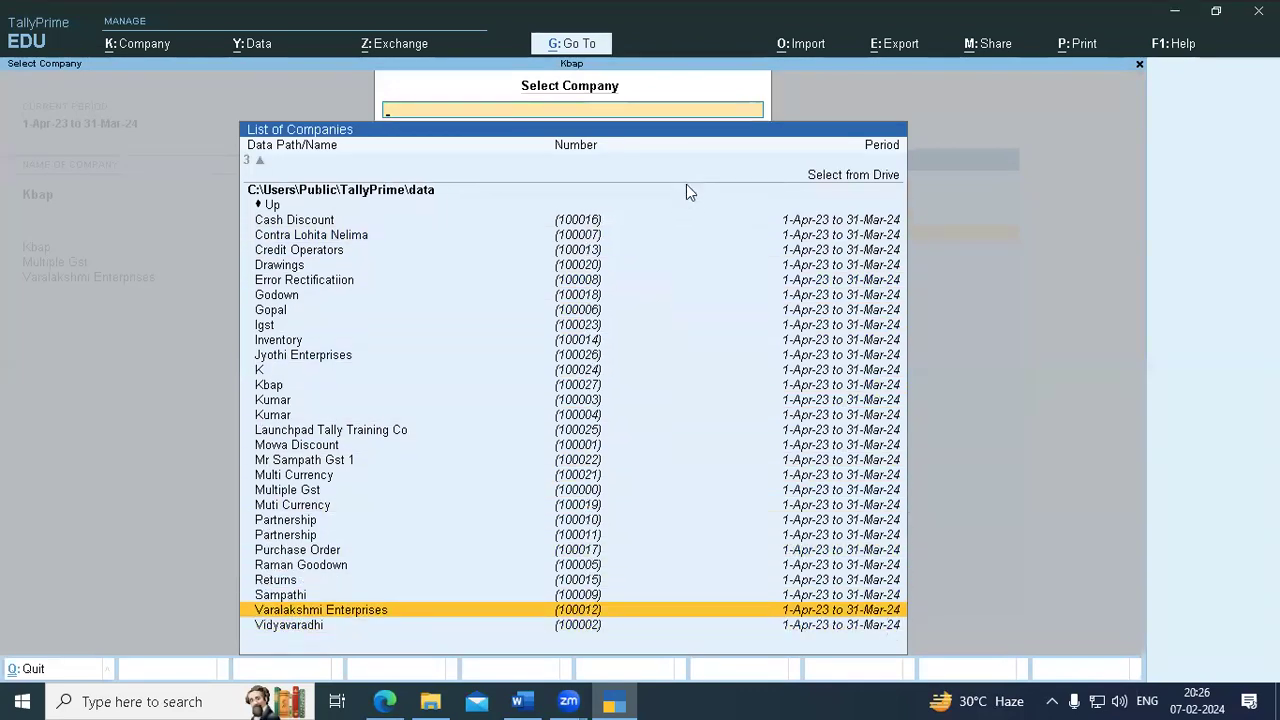
pyautogui.press('Return')
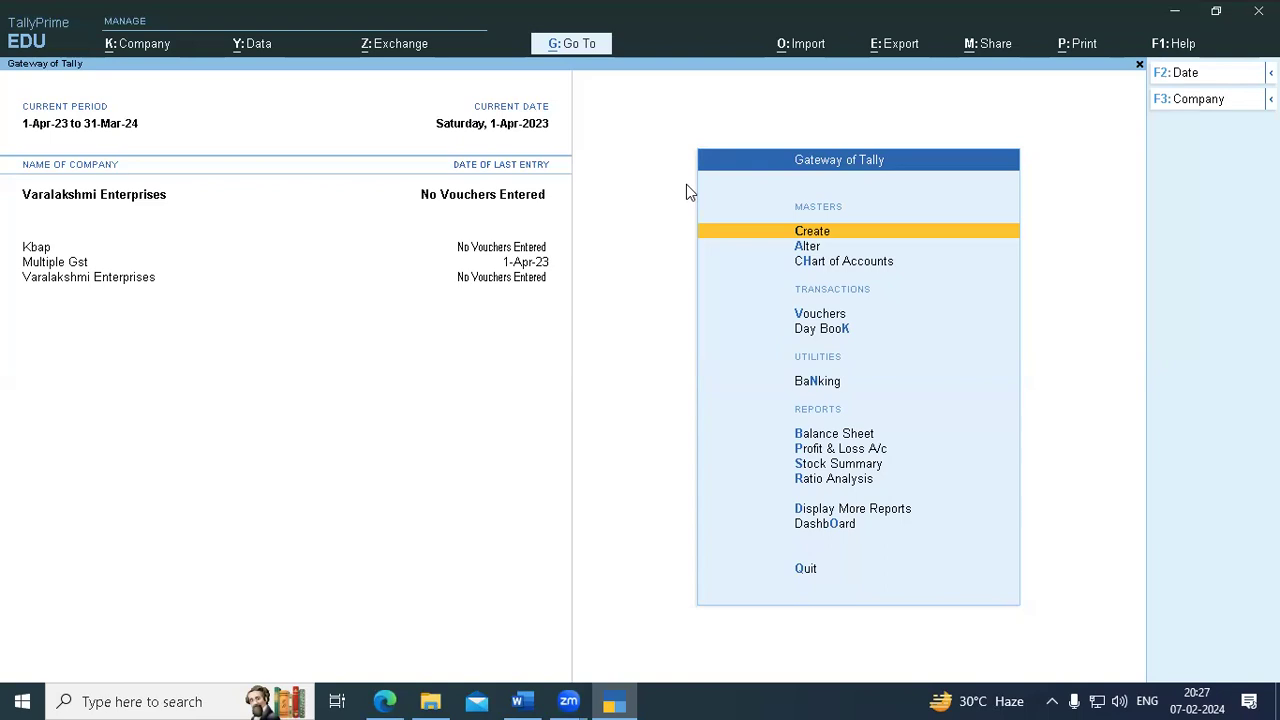
# - Open Alter Company from the F3: Company options, showing Kbap, Multiple Gst and Varalakshmi Enterprises
pyautogui.click(1236, 101)
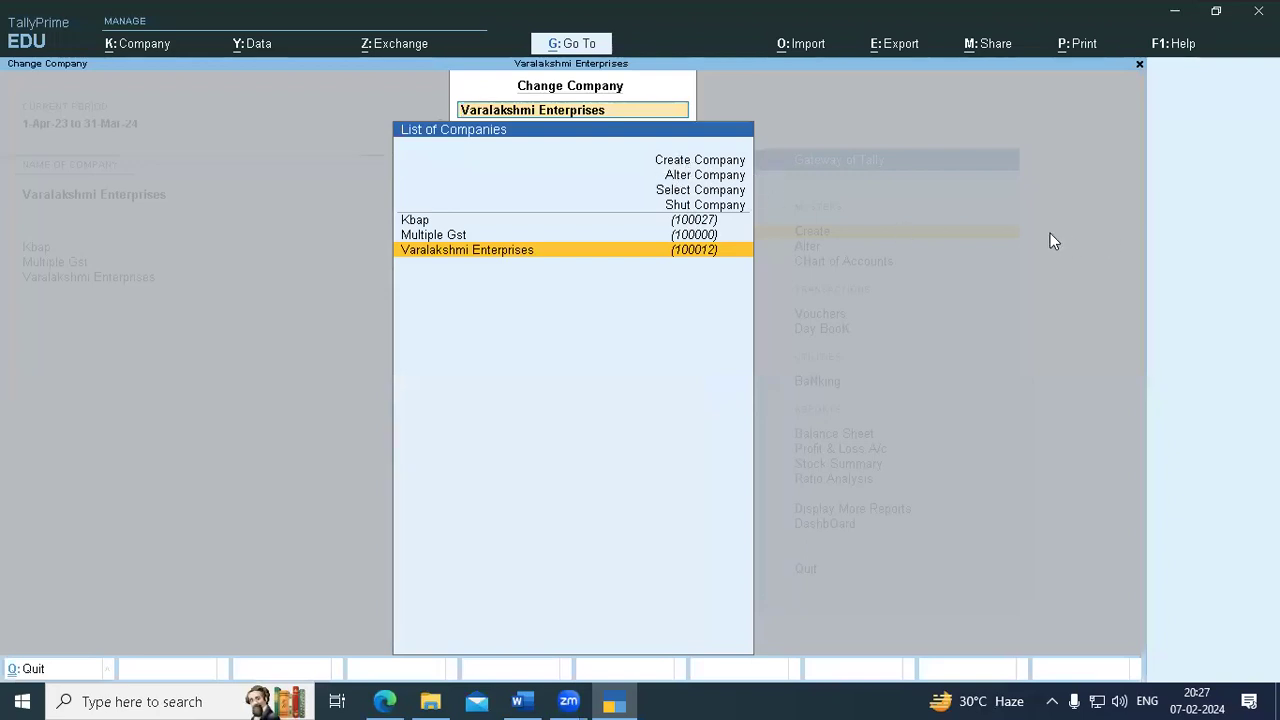
pyautogui.press('Escape')
pyautogui.press('Escape')
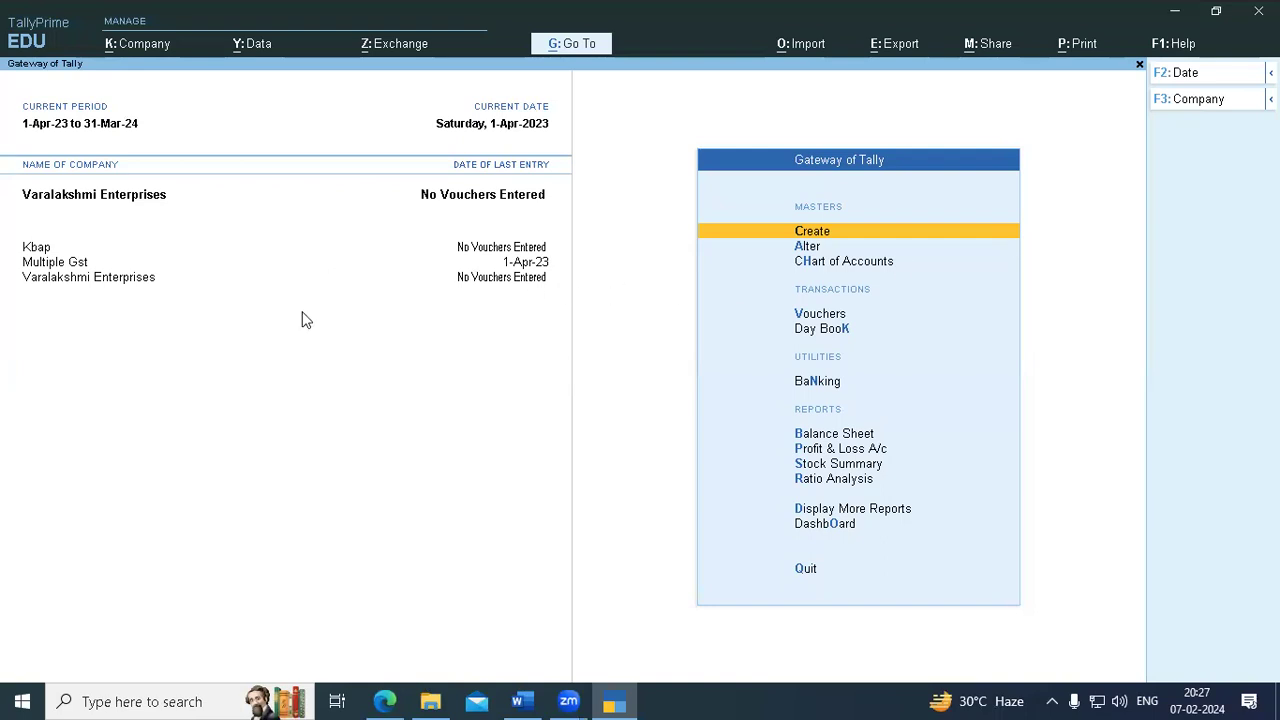
pyautogui.click(1162, 116)
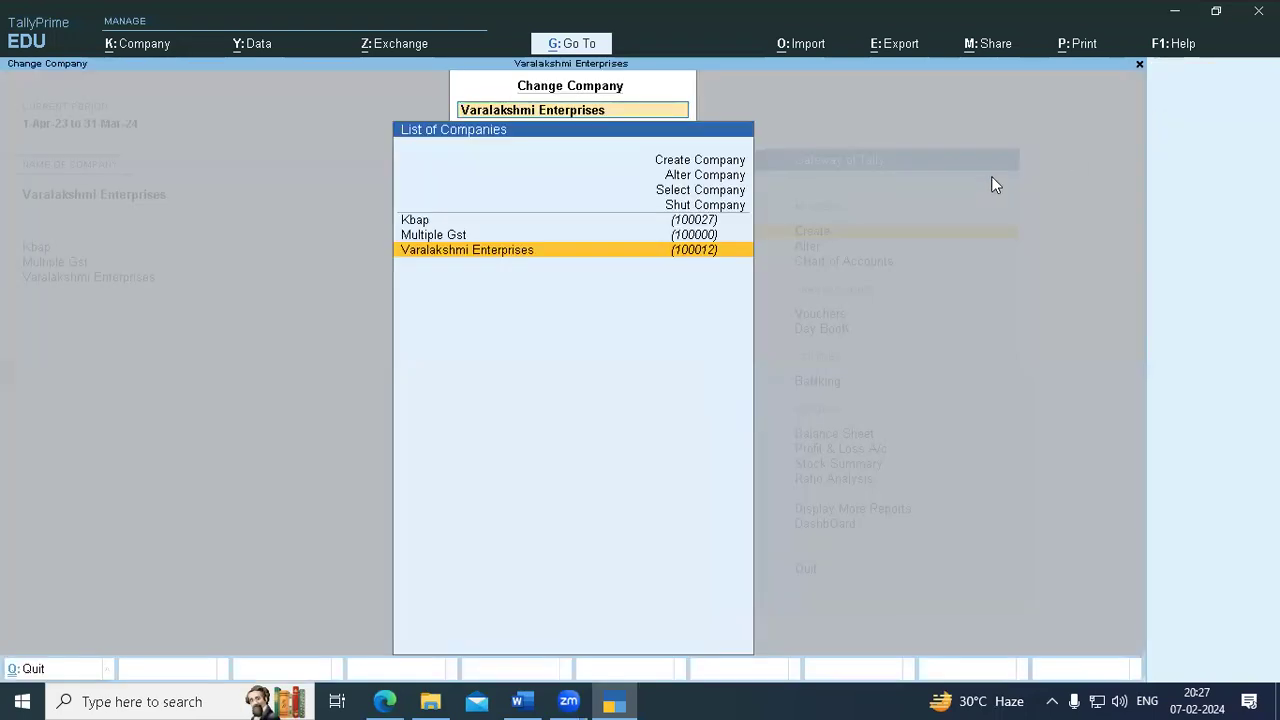
pyautogui.press('Up')
pyautogui.press('Up')
pyautogui.press('Up')
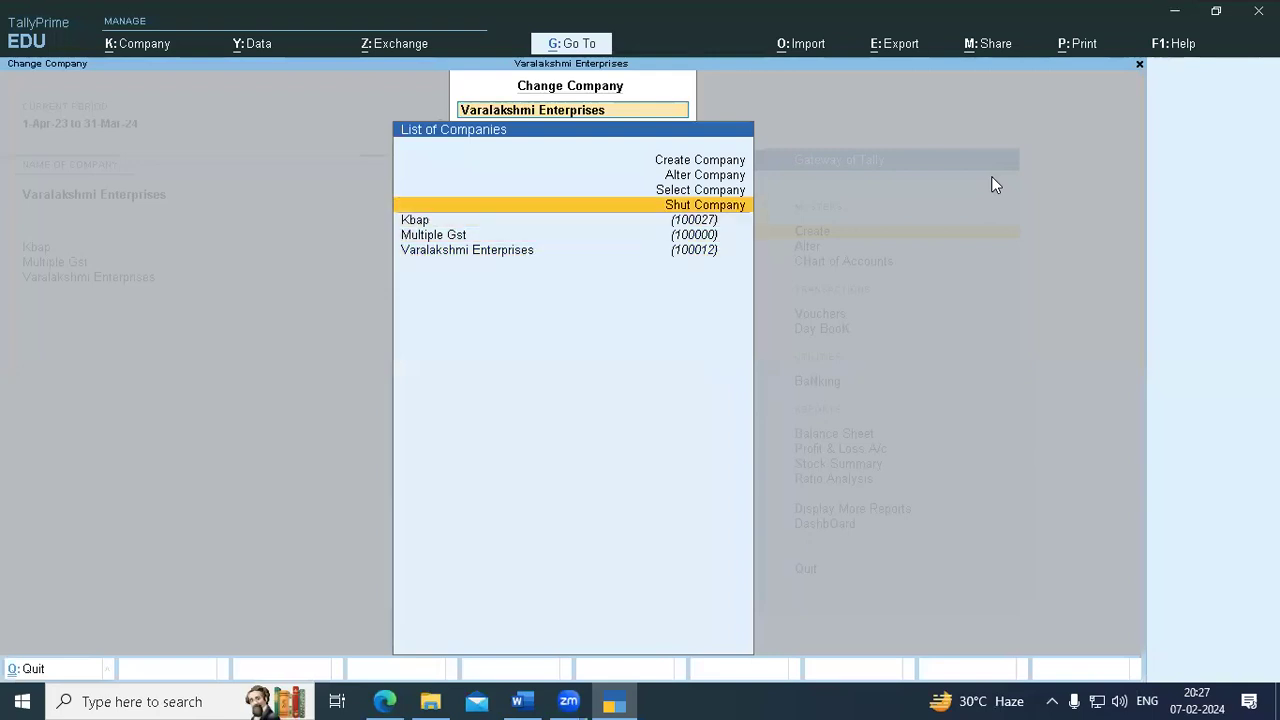
pyautogui.press('Up')
pyautogui.press('Up')
pyautogui.press('Return')
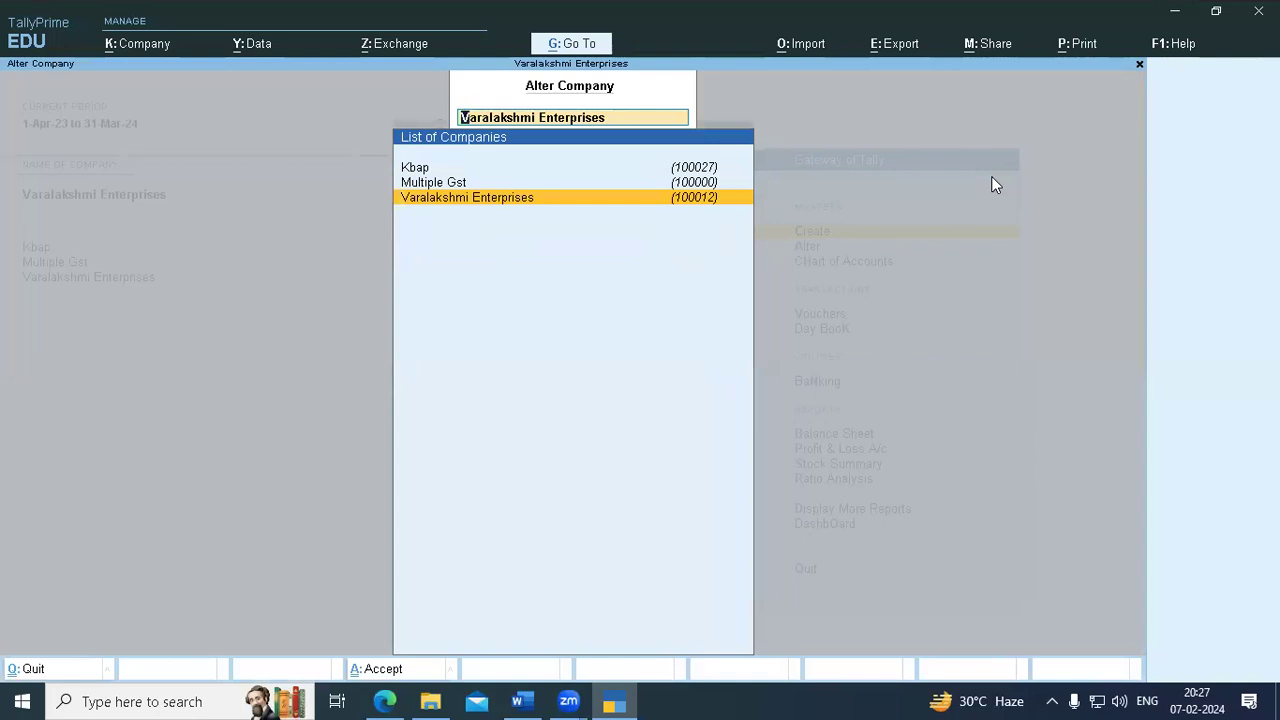
# - Change the company name from Varalakshmi Enterprises to Varalakshmi Private Ltd
pyautogui.press('Return')
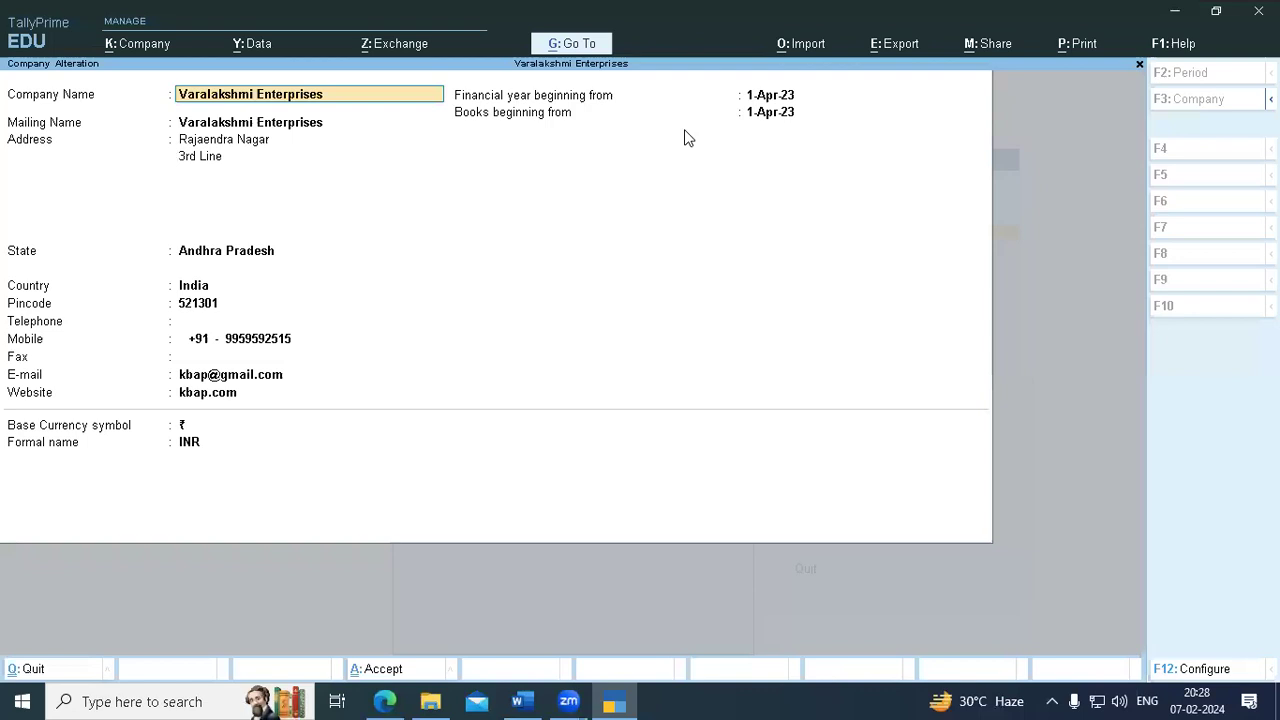
pyautogui.press('BackSpace')
pyautogui.press('BackSpace')
pyautogui.press('BackSpace')
pyautogui.press('BackSpace')
pyautogui.press('BackSpace')
pyautogui.press('BackSpace')
pyautogui.press('BackSpace')
pyautogui.press('BackSpace')
pyautogui.press('BackSpace')
pyautogui.press('BackSpace')
pyautogui.press('BackSpace')
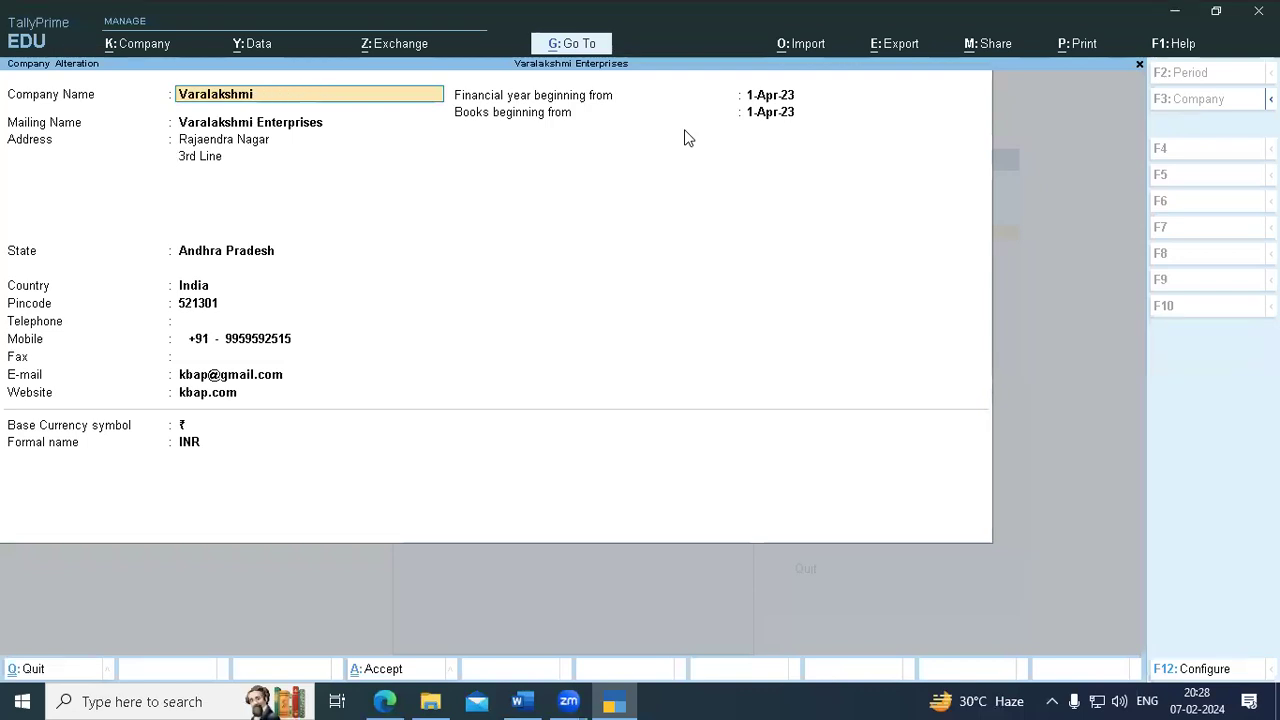
pyautogui.write('Rivate')
pyautogui.press('BackSpace')
pyautogui.press('BackSpace')
pyautogui.press('BackSpace')
pyautogui.press('BackSpace')
pyautogui.press('BackSpace')
pyautogui.press('BackSpace')
pyautogui.press('BackSpace')
pyautogui.write('Private Ltd')
pyautogui.press('BackSpace')
pyautogui.press('BackSpace')
pyautogui.write('d')
pyautogui.press('Return')
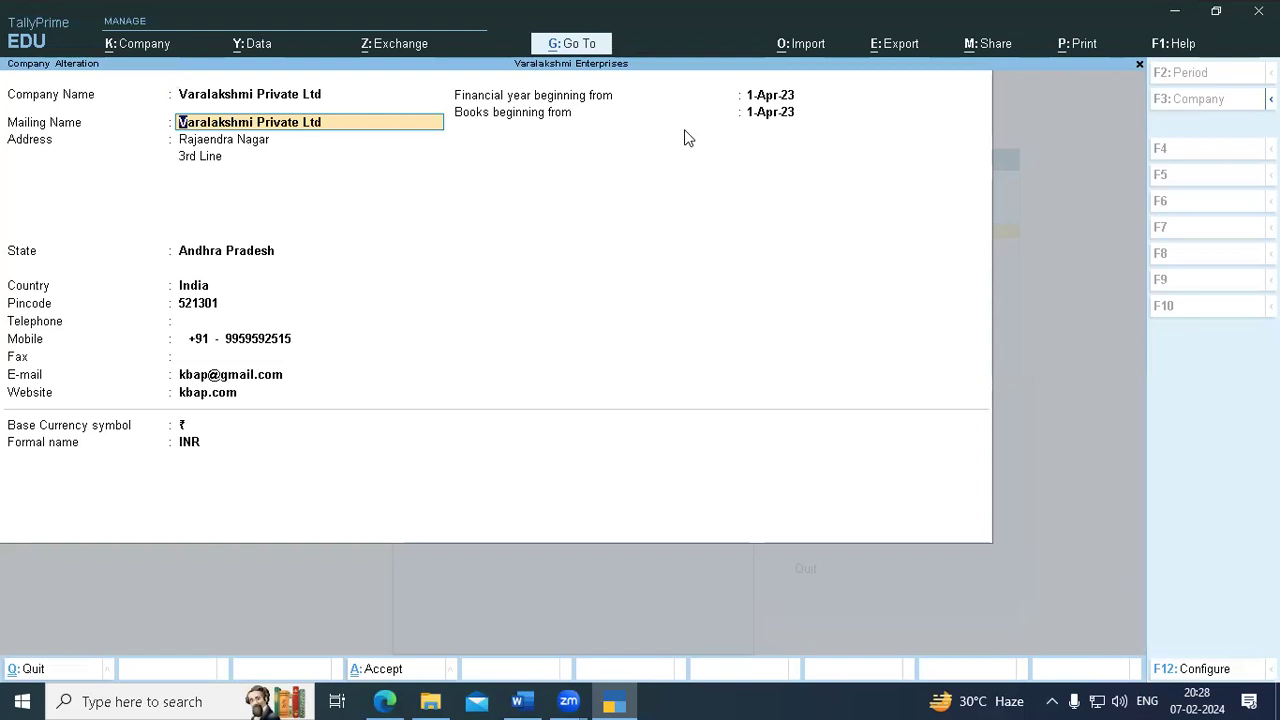
# - Add Palakolu as a third address line and finish the Company Alteration form
pyautogui.press('Return')
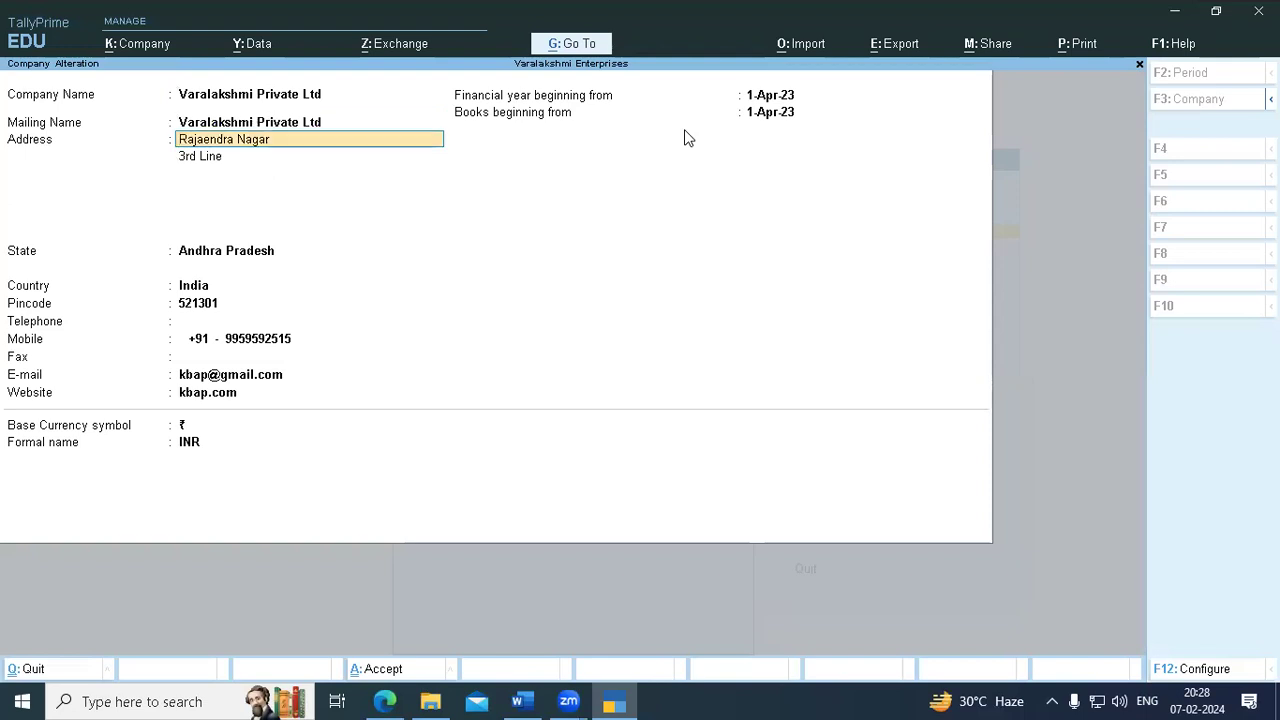
pyautogui.press('Return')
pyautogui.press('Return')
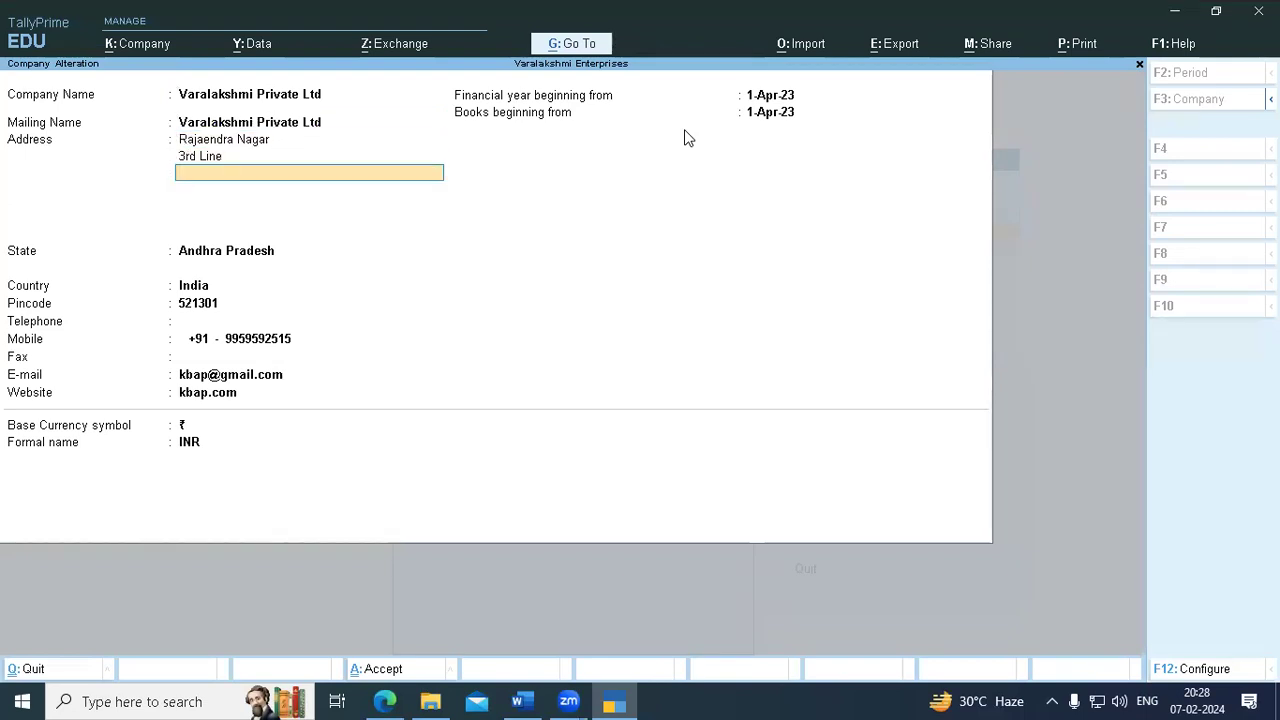
pyautogui.write('Pa')
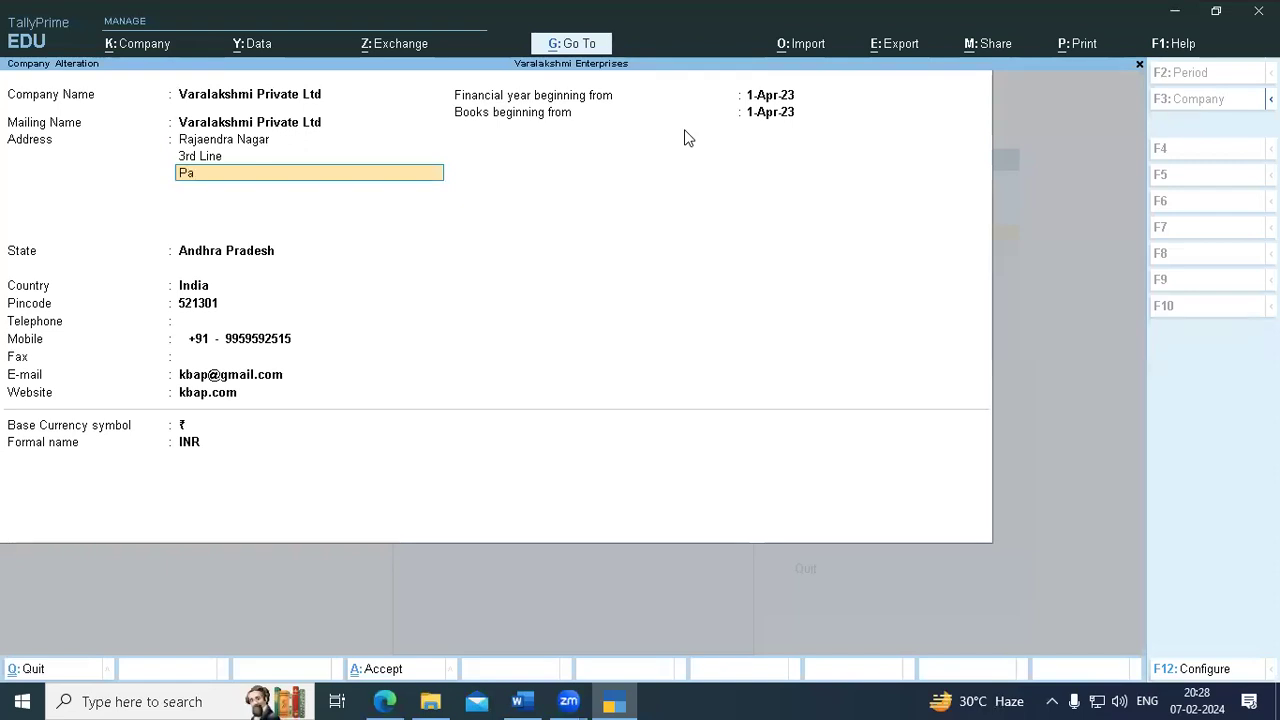
pyautogui.write('lakolu')
pyautogui.press('Return')
pyautogui.press('Return')
pyautogui.press('Return')
pyautogui.press('Return')
pyautogui.press('Return')
pyautogui.press('Return')
pyautogui.press('Return')
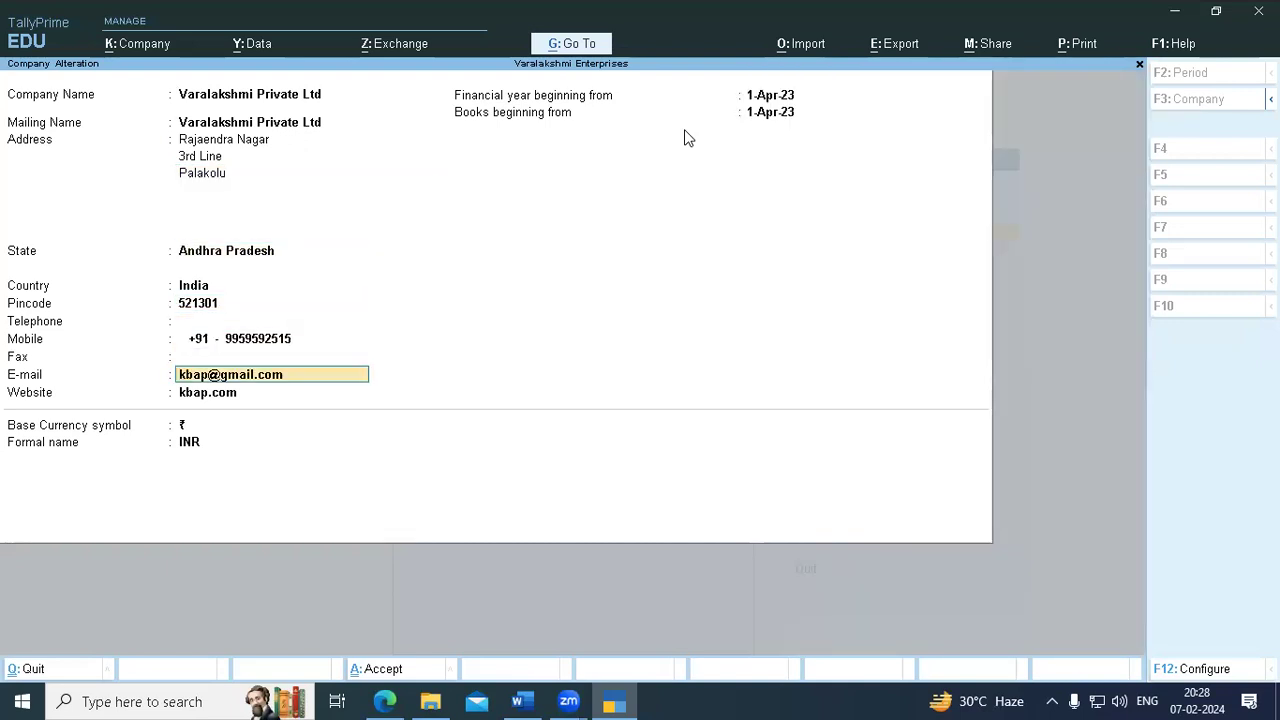
pyautogui.press('Return')
pyautogui.press('Return')
pyautogui.press('Return')
pyautogui.press('Return')
pyautogui.press('Return')
pyautogui.press('Return')
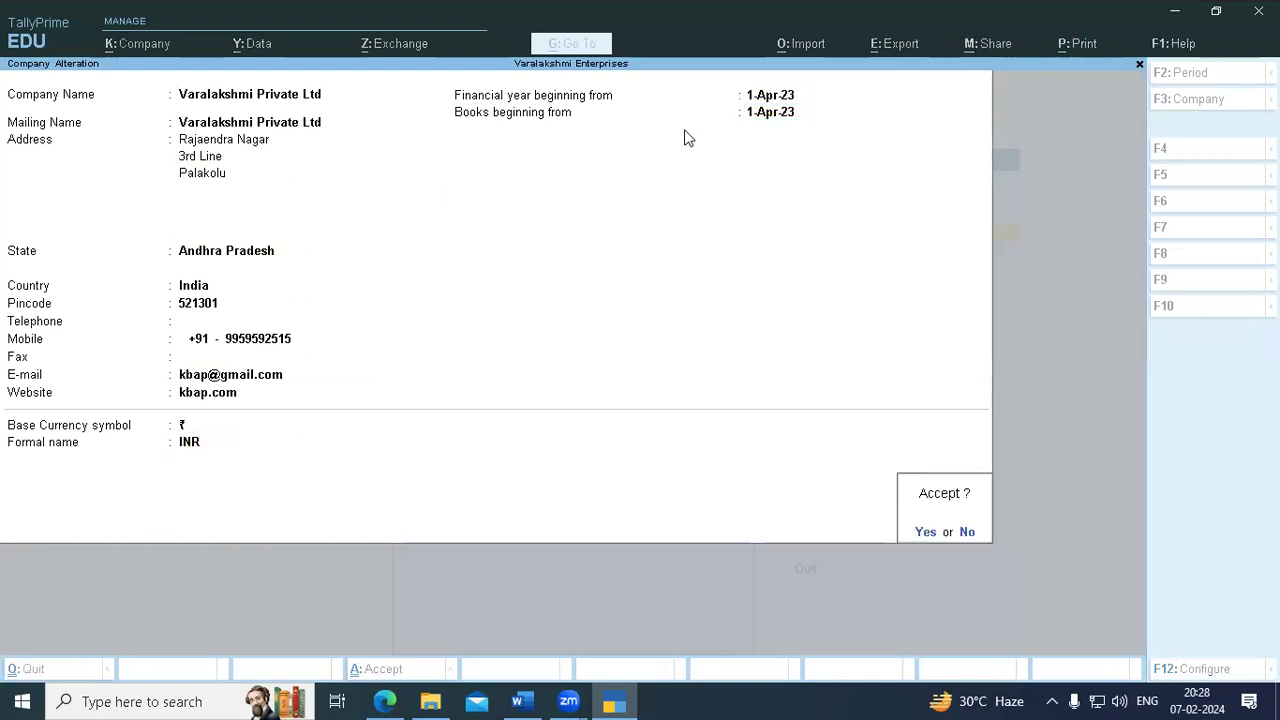
pyautogui.press('Return')
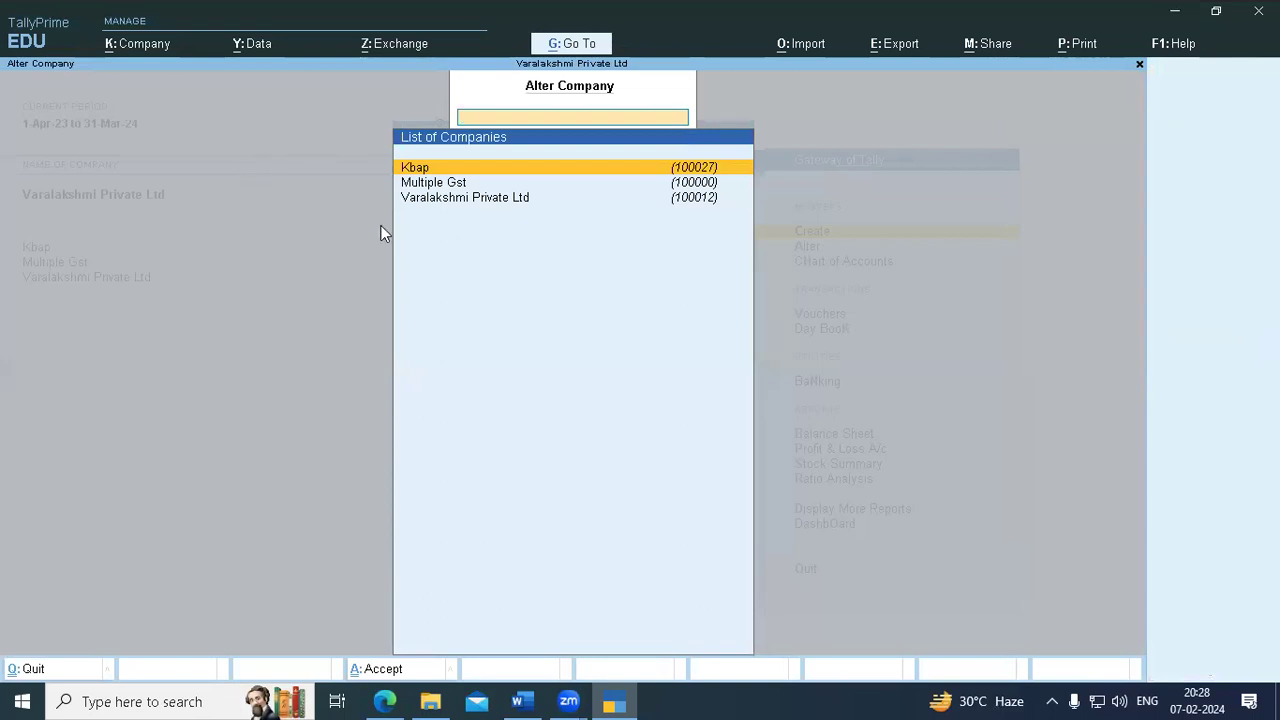
# - Leave Alter Company and close the company list, back at the Gateway with Varalakshmi Private Ltd
pyautogui.click(507, 204)
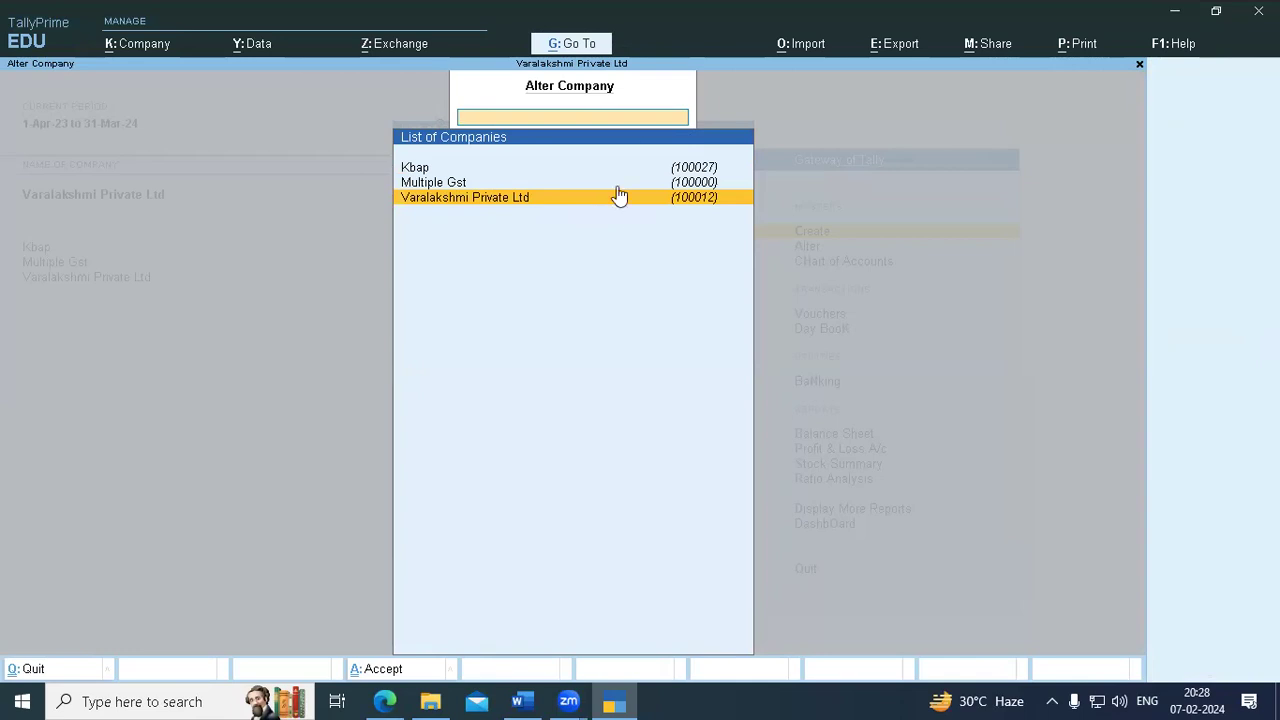
pyautogui.press('Escape')
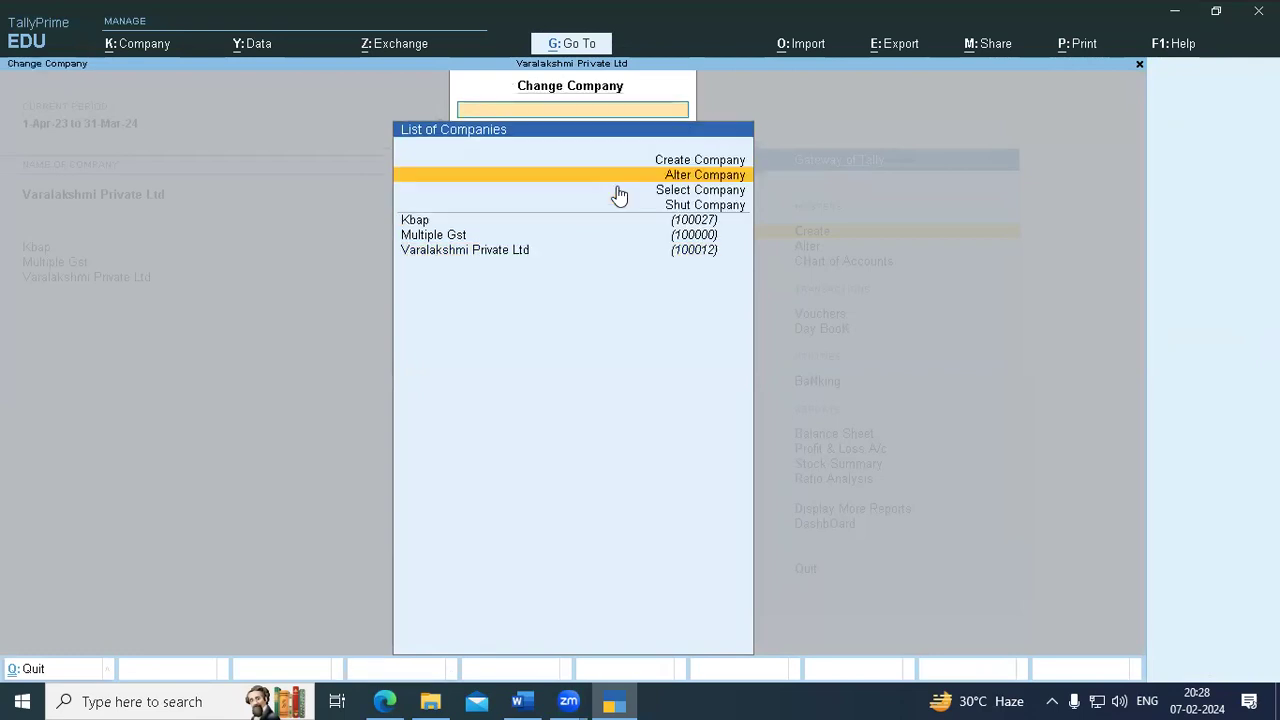
pyautogui.press('Escape')
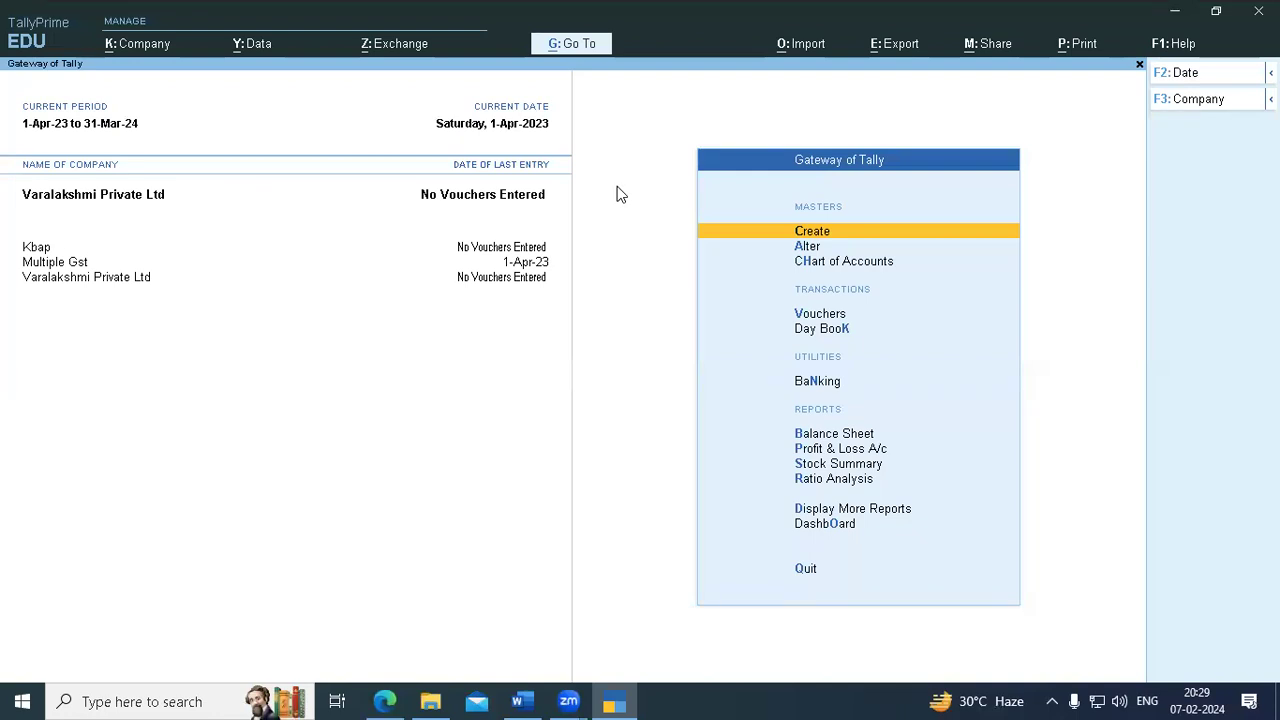
pyautogui.click(1226, 97)
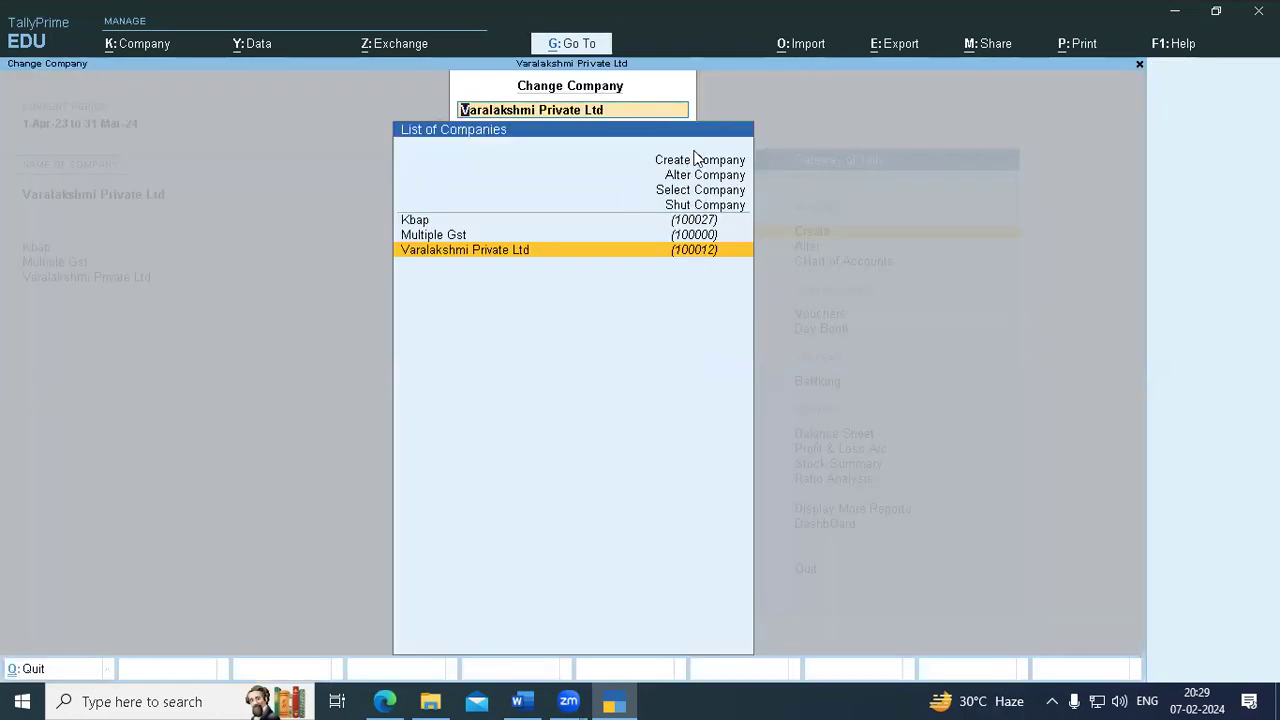
pyautogui.press('Return')
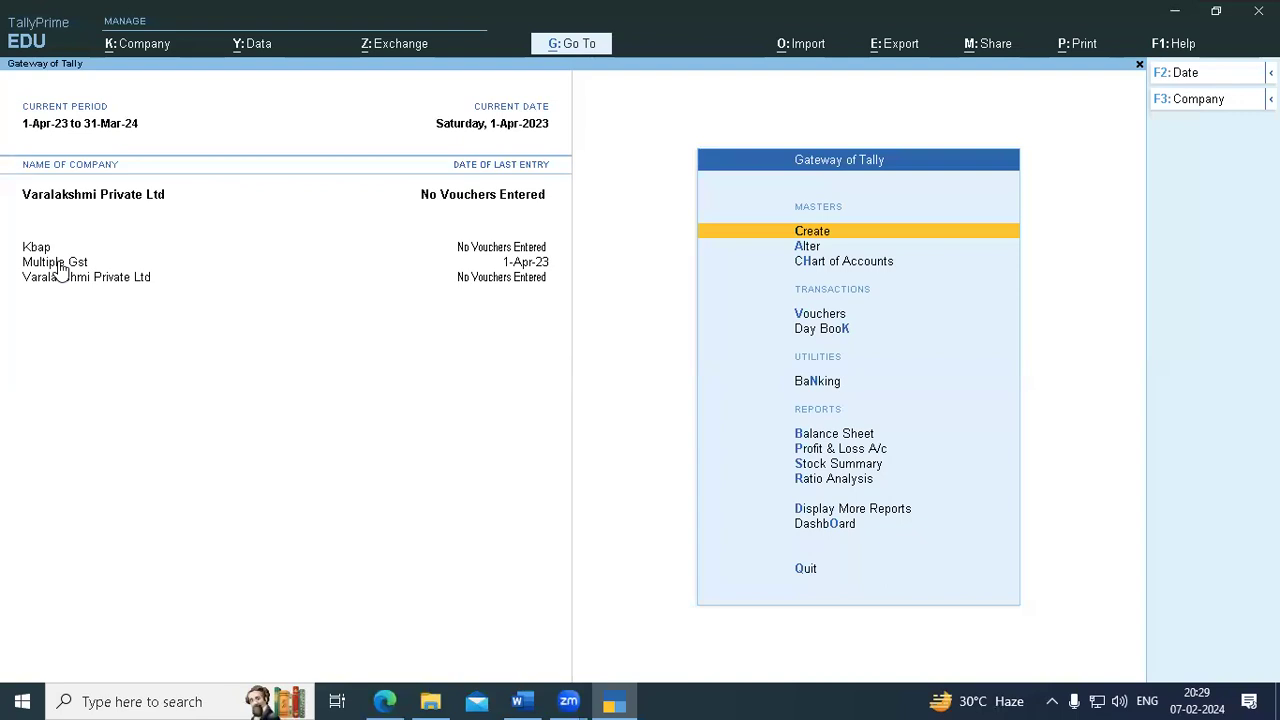
# - Select Multiple Gst in the Gateway's company list and open the Change Company list
pyautogui.click(583, 117)
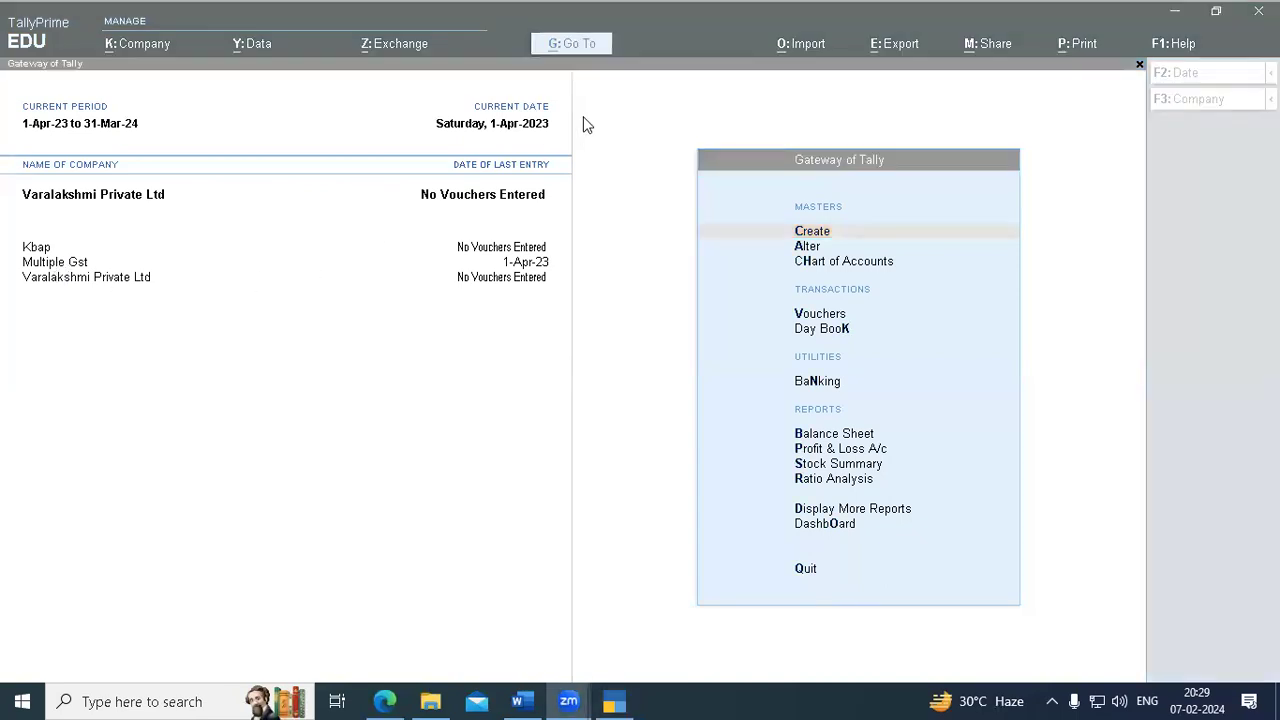
pyautogui.click(50, 263)
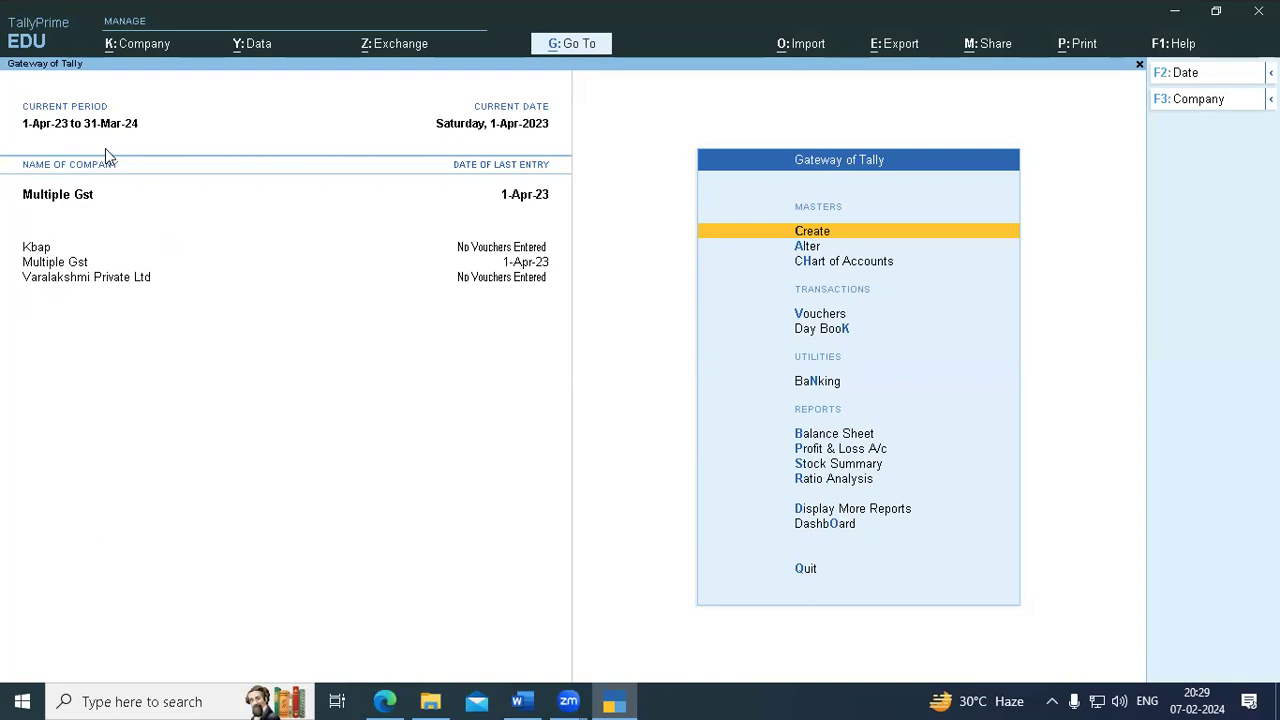
pyautogui.click(1232, 100)
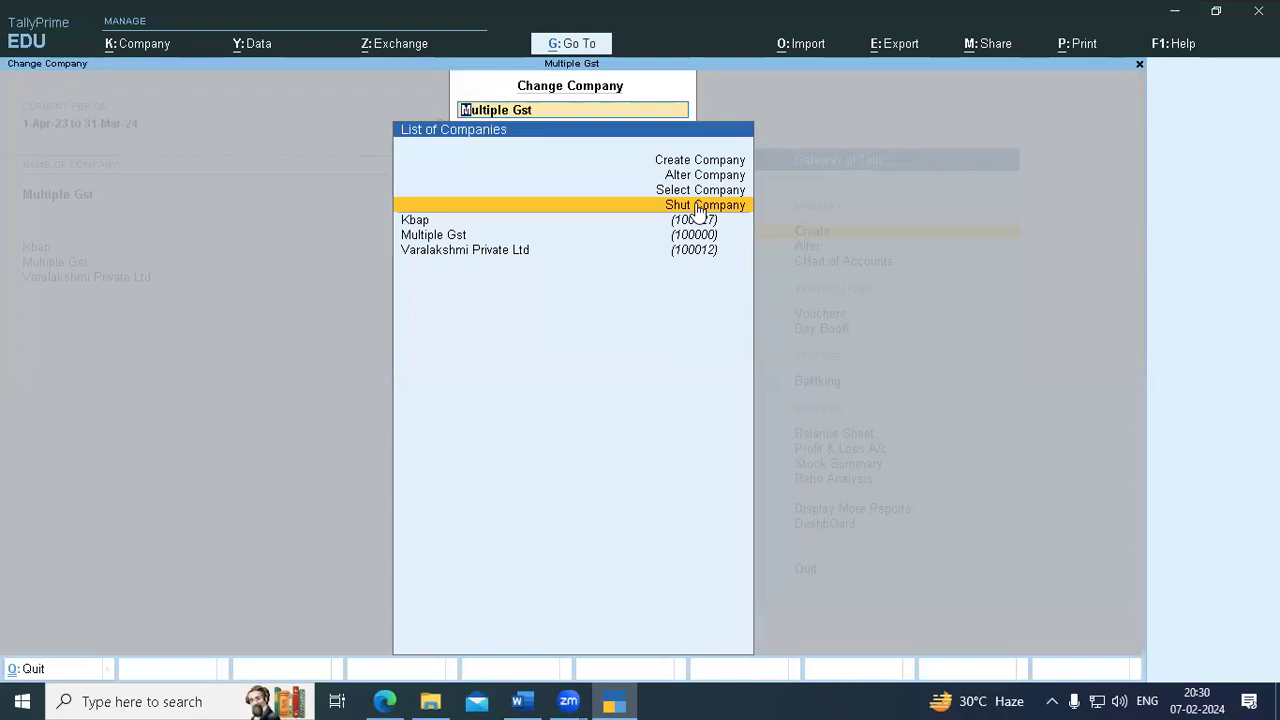
# - Shut Multiple Gst with a Yes confirmation, then open the Select Company list of stored companies
pyautogui.click(700, 206)
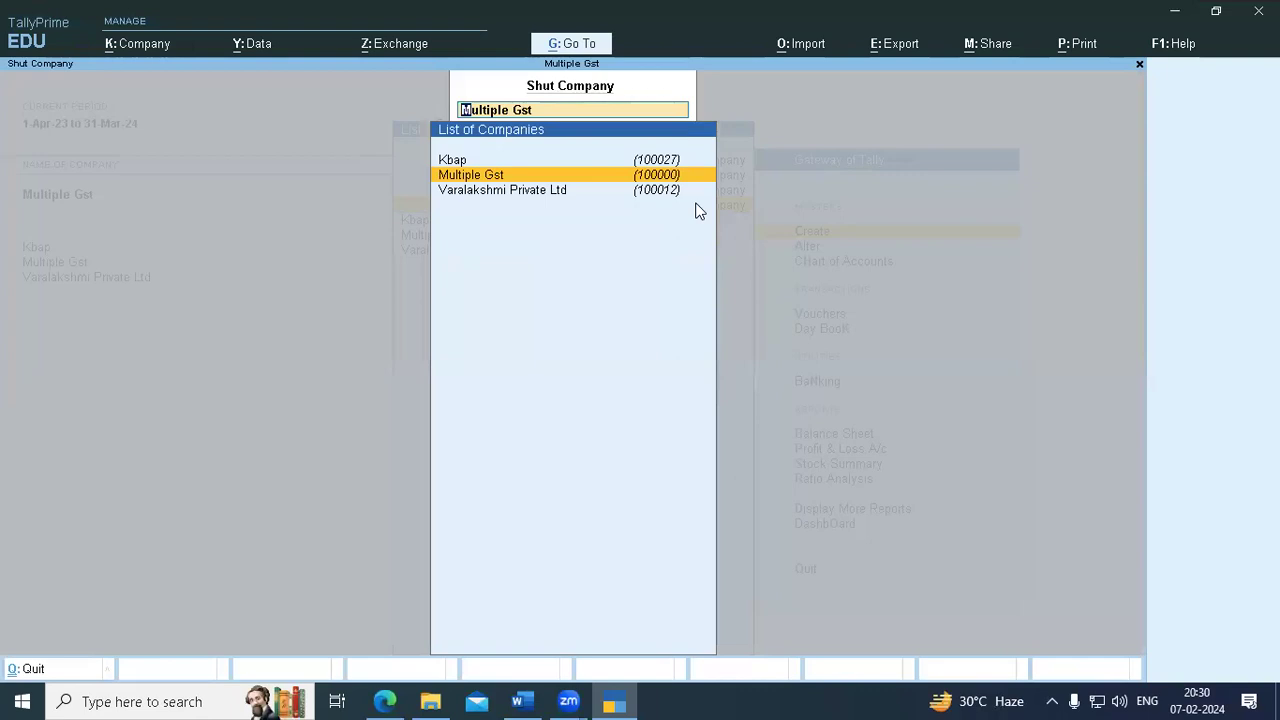
pyautogui.press('Return')
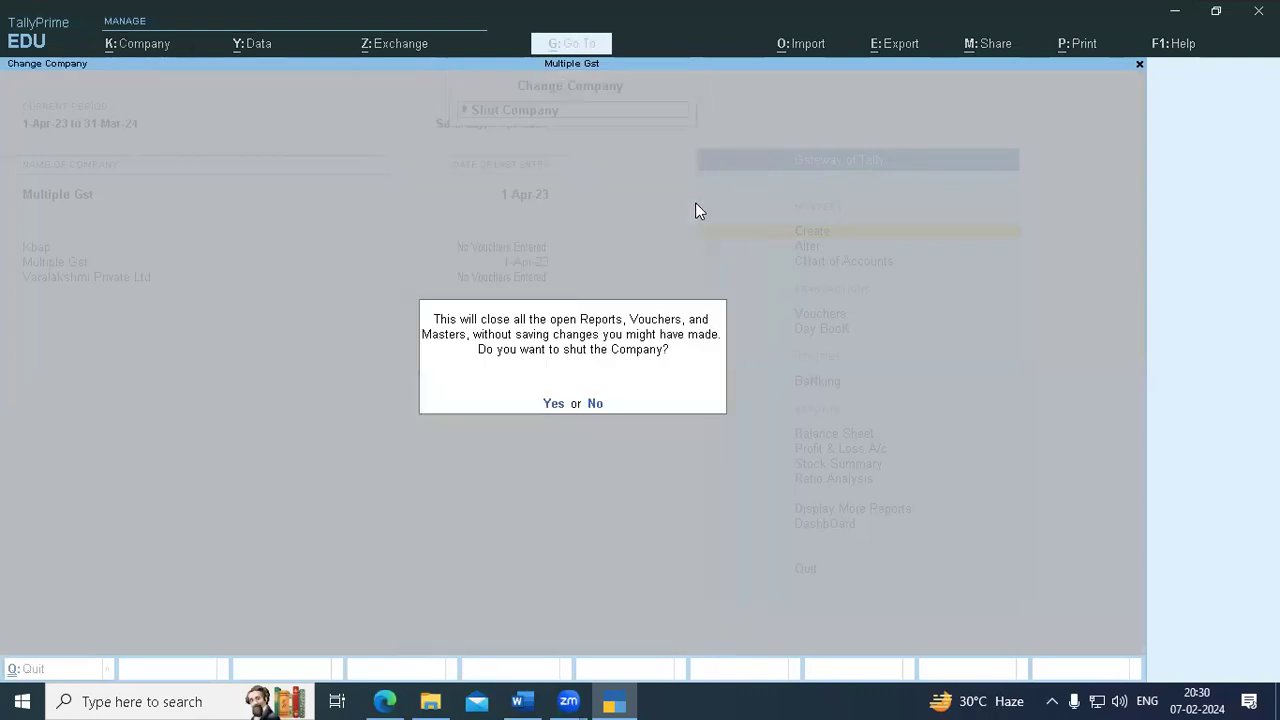
pyautogui.click(553, 404)
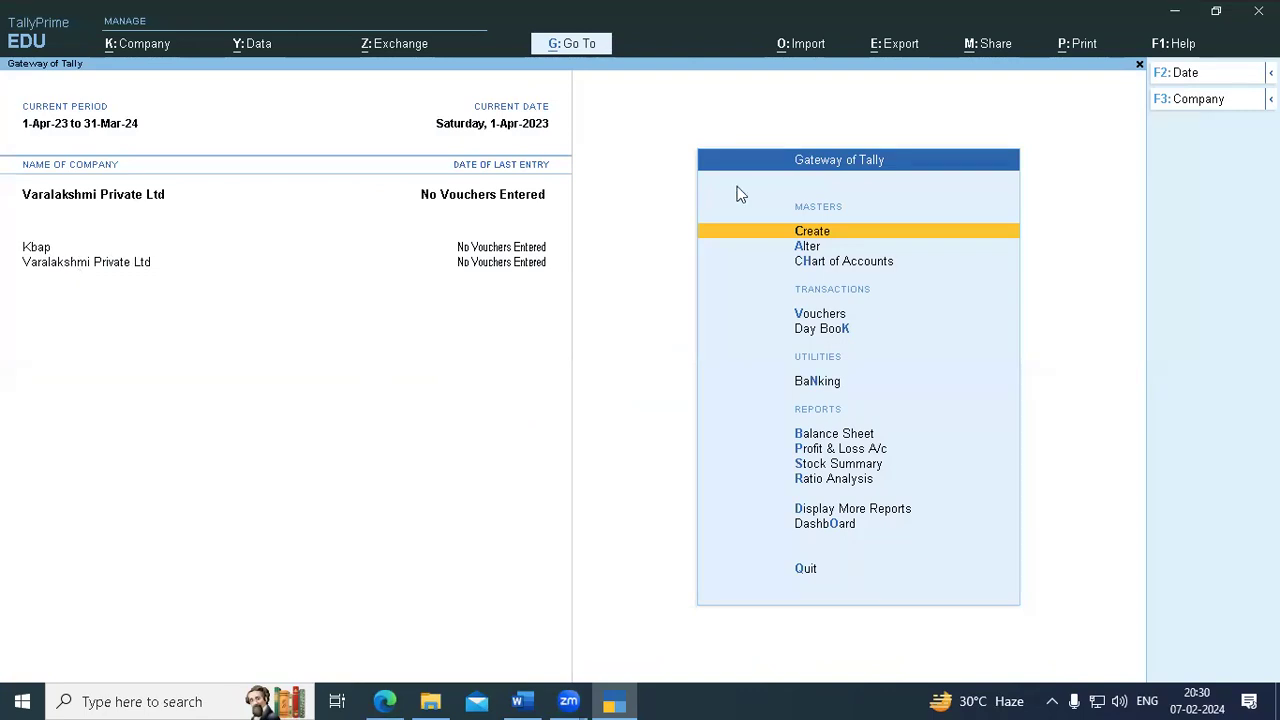
pyautogui.press('F3')
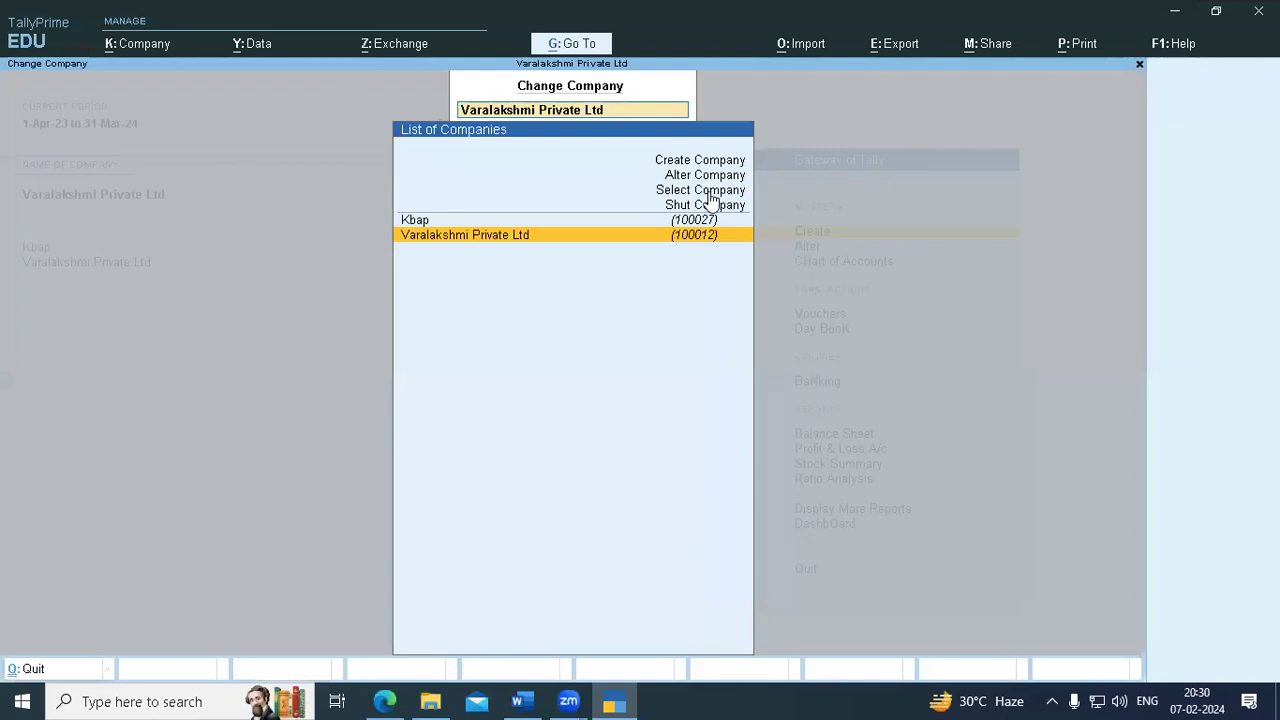
pyautogui.click(707, 190)
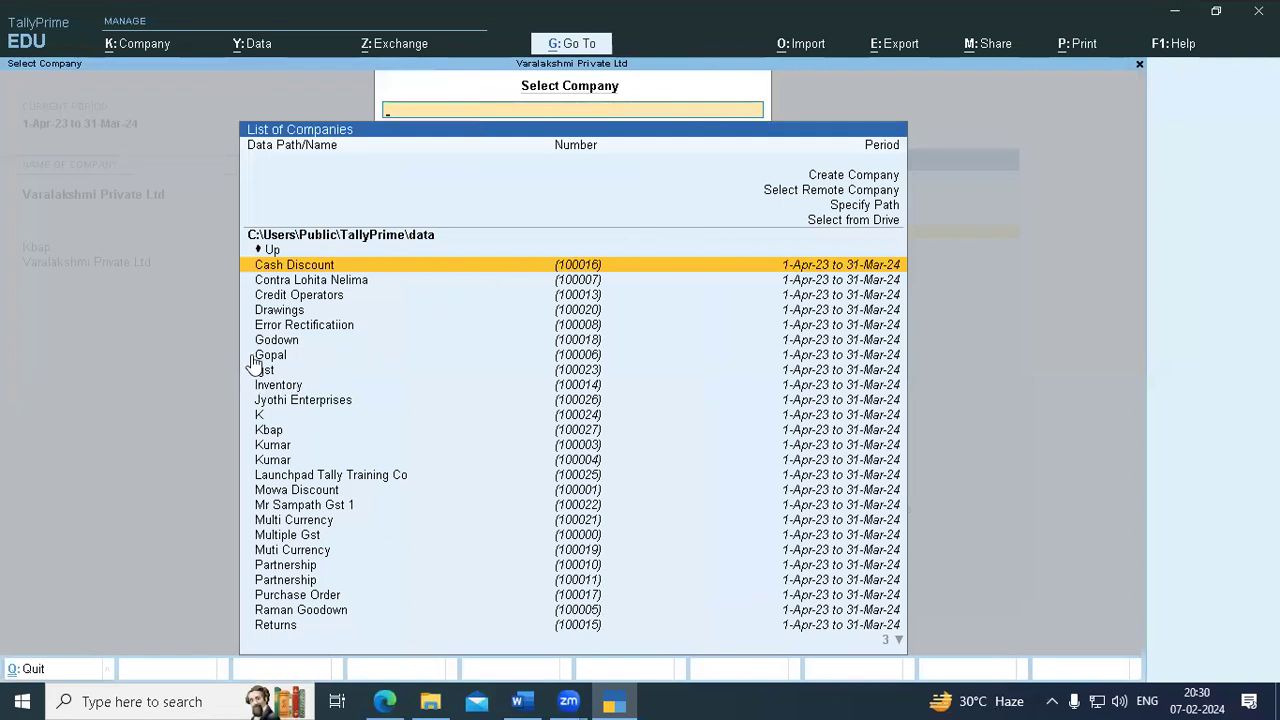
# - Pick Multiple Gst from the data folder list and load it
pyautogui.press('Down')
pyautogui.press('Down')
pyautogui.press('Down')
pyautogui.press('Down')
pyautogui.press('Down')
pyautogui.press('Down')
pyautogui.press('Down')
pyautogui.press('Down')
pyautogui.press('Down')
pyautogui.press('Down')
pyautogui.press('Down')
pyautogui.press('Down')
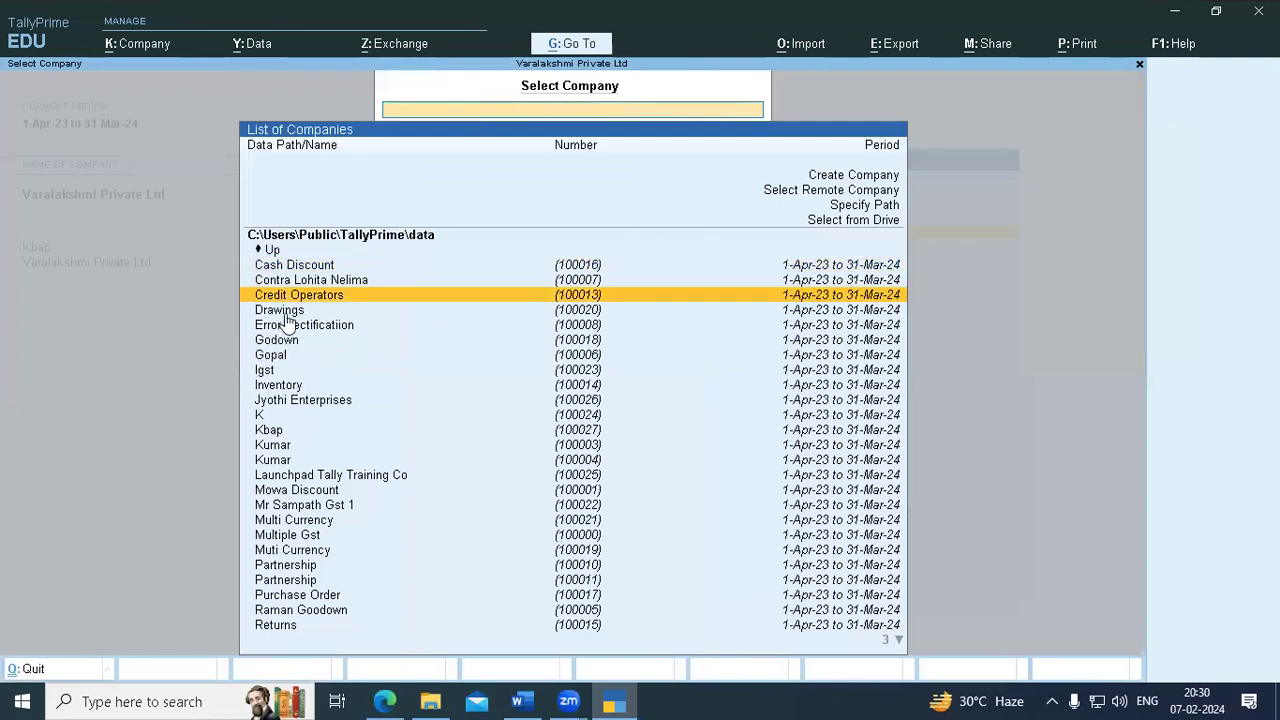
pyautogui.press('Down')
pyautogui.press('Down')
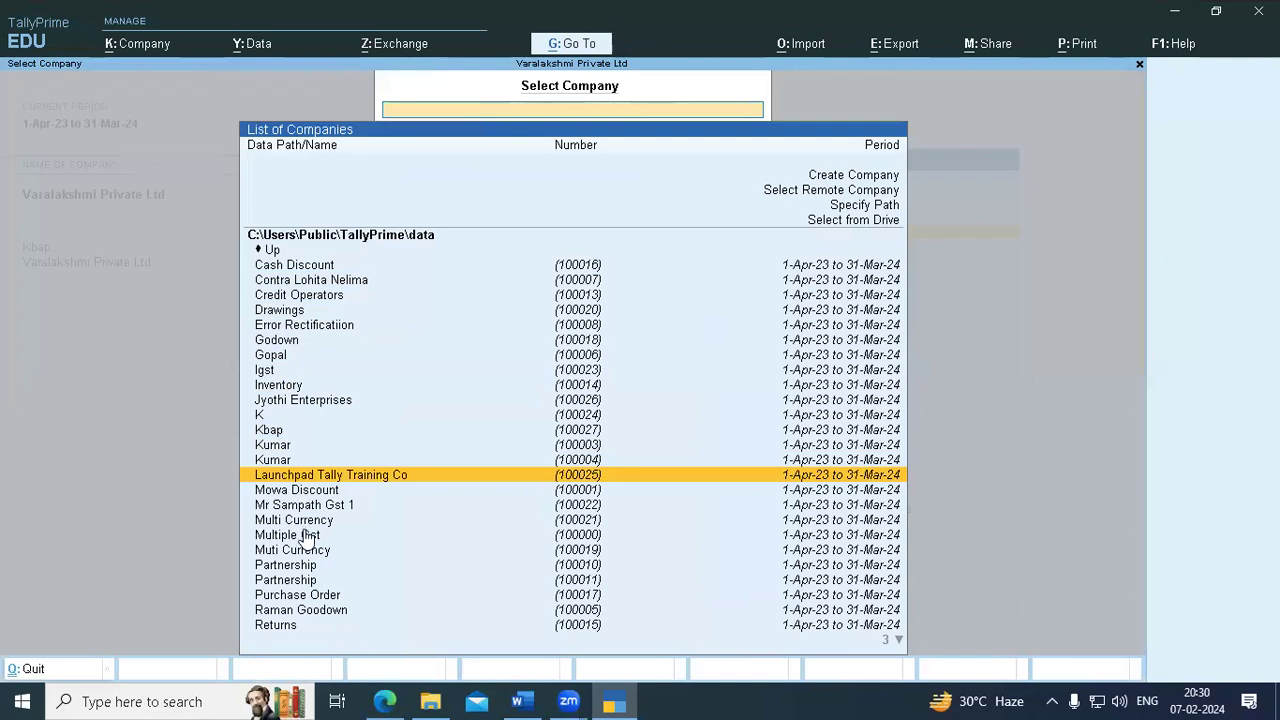
pyautogui.click(307, 537)
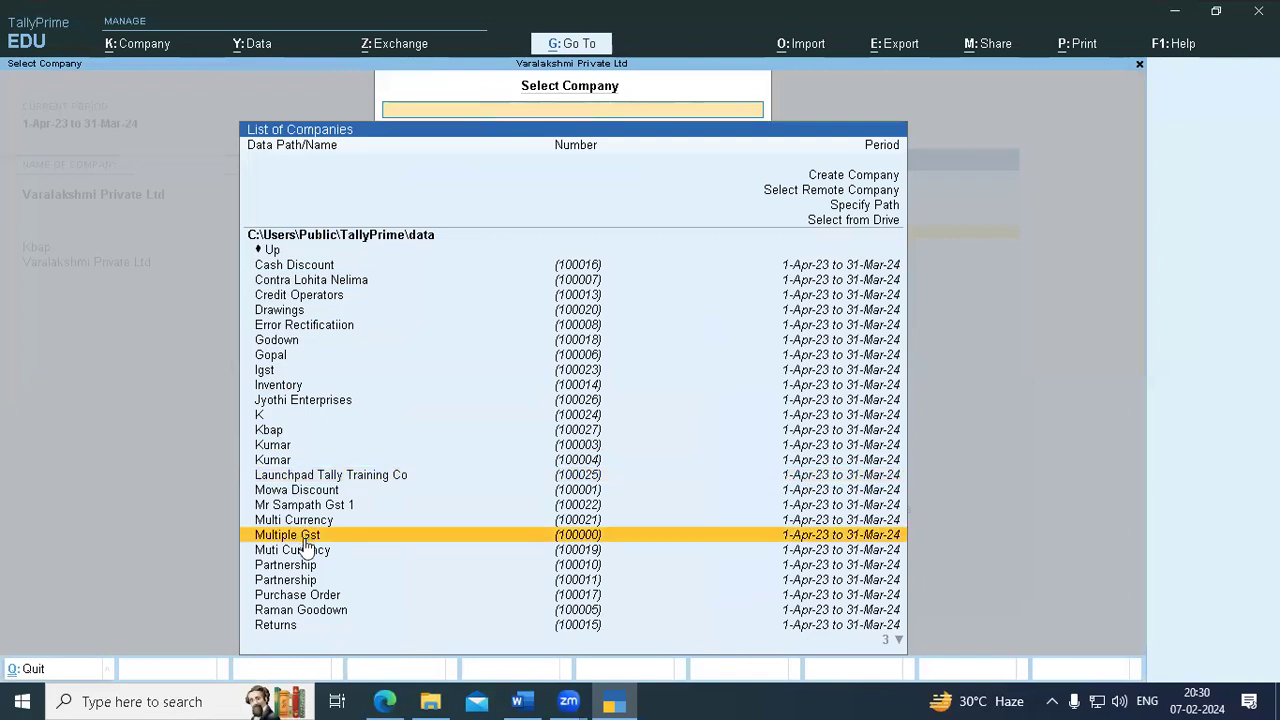
pyautogui.click(300, 539)
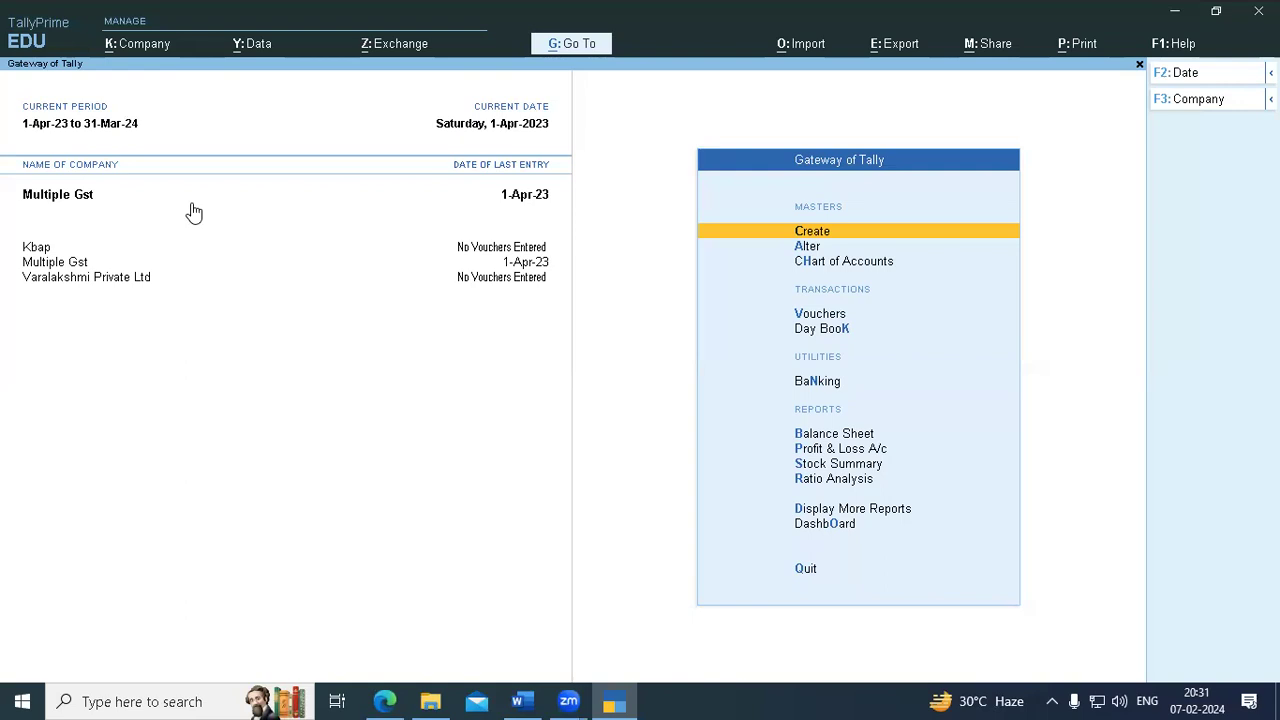
# - Delete Multiple Gst from Company Alteration with Alt+D, confirming Yes on both prompts
pyautogui.click(1185, 104)
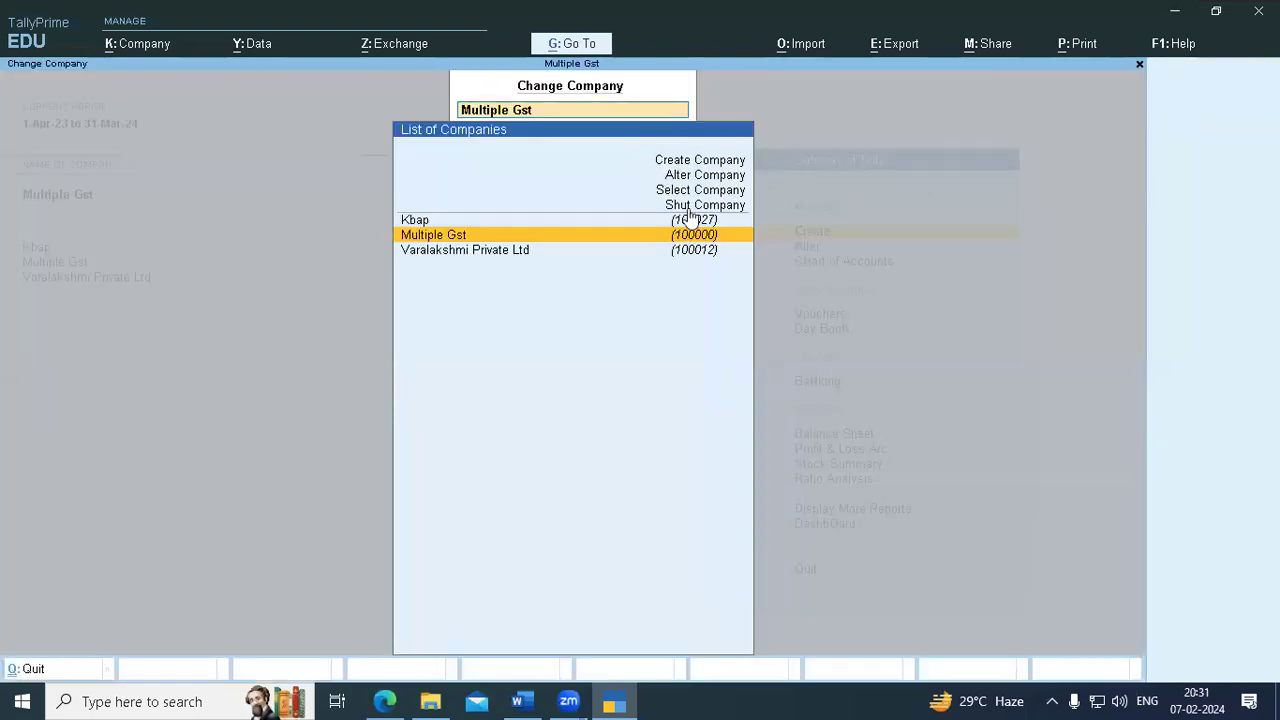
pyautogui.press('Up')
pyautogui.press('Up')
pyautogui.press('Up')
pyautogui.press('Up')
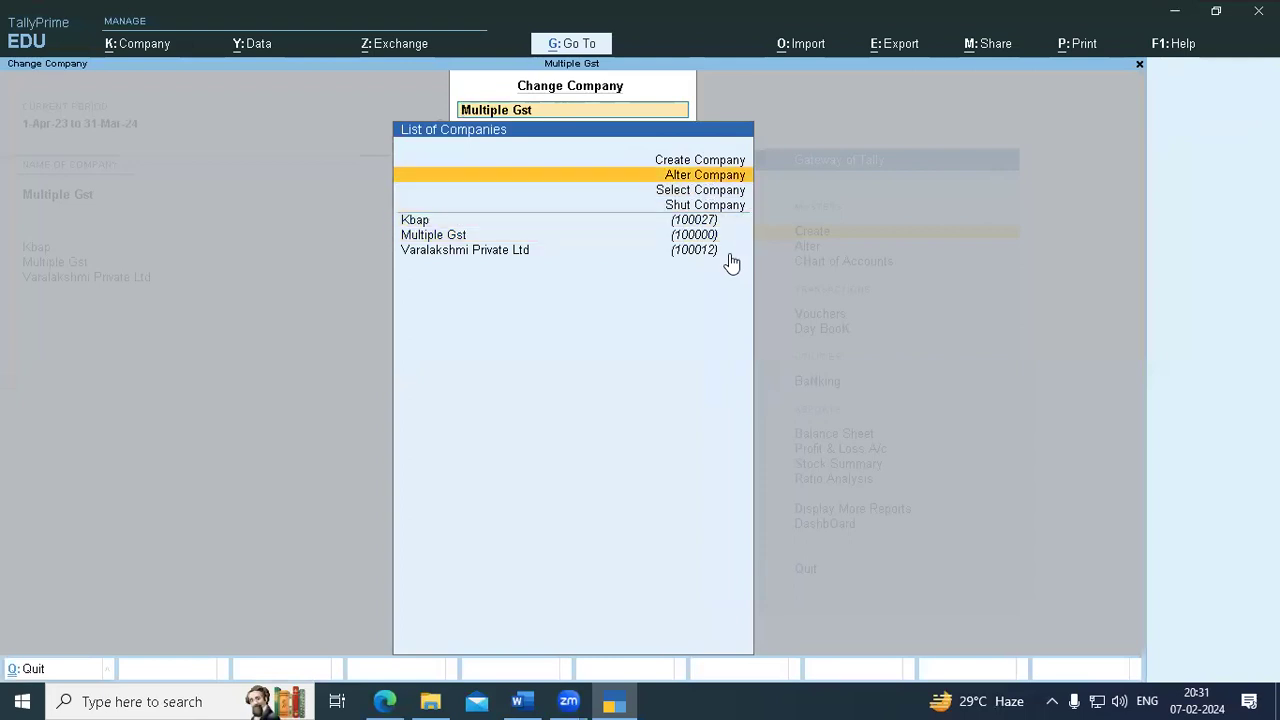
pyautogui.press('Return')
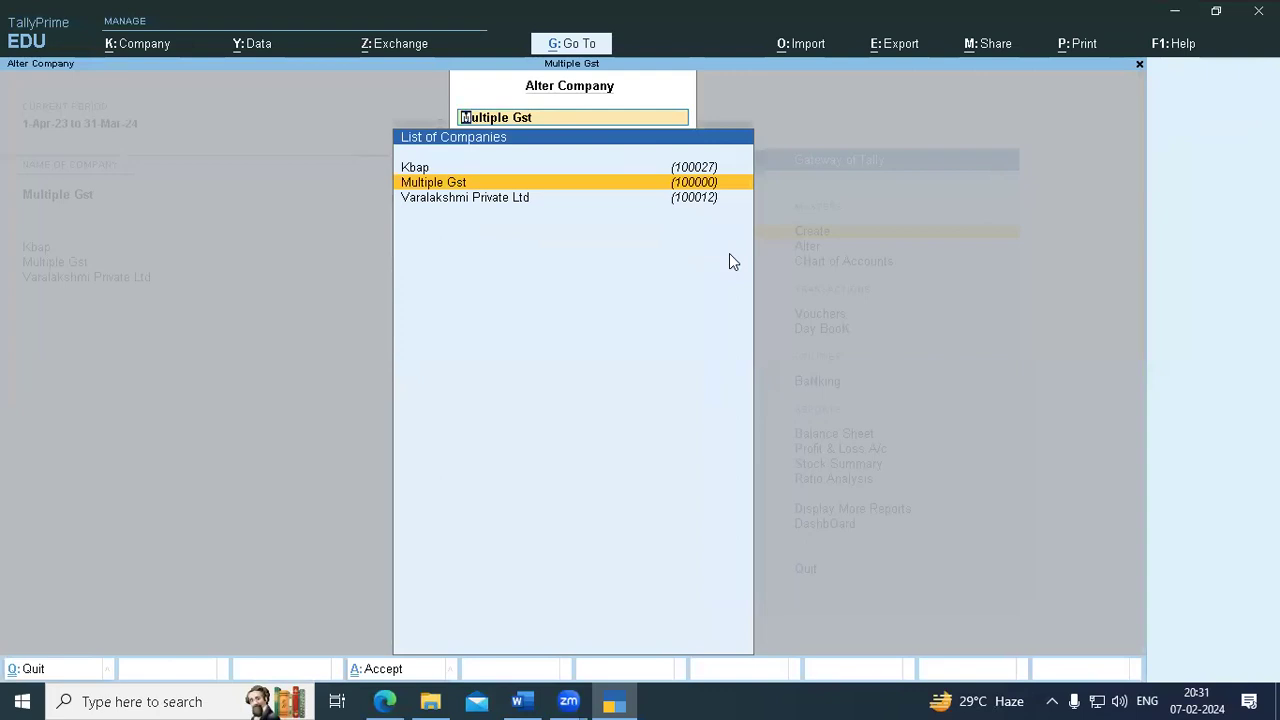
pyautogui.press('Return')
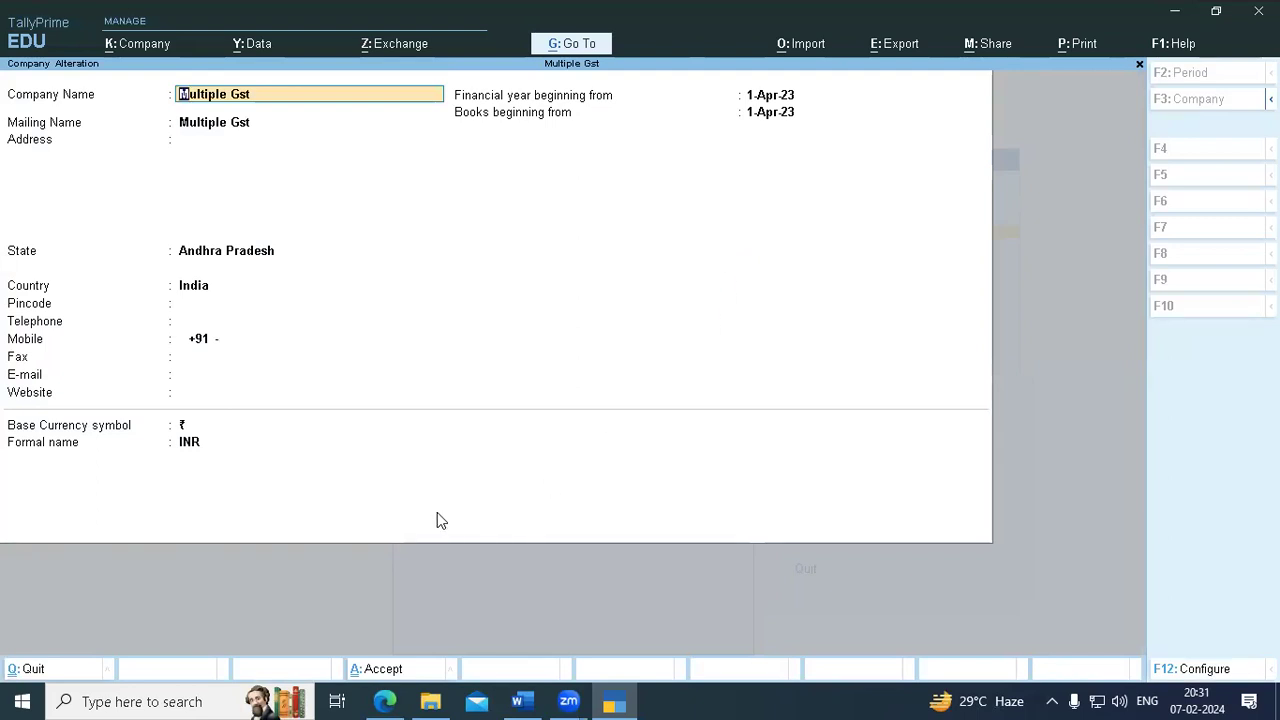
pyautogui.press('alt')
pyautogui.click(586, 323)
pyautogui.press('alt')
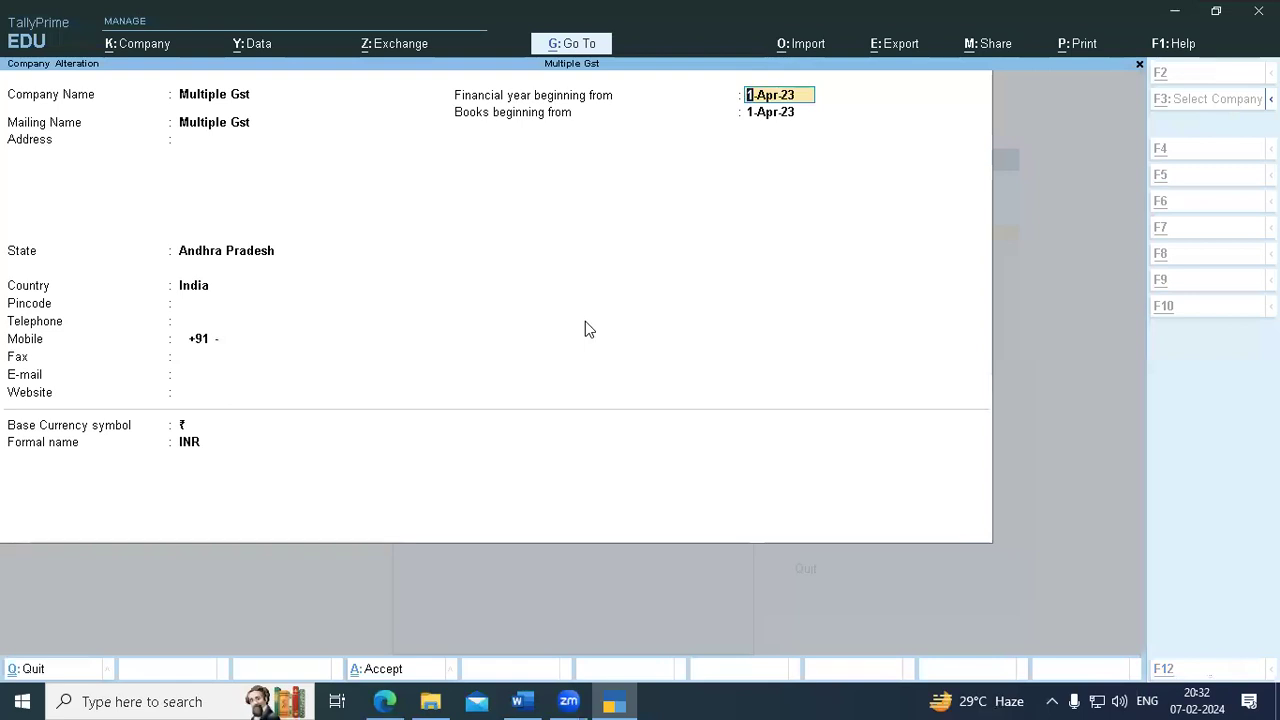
pyautogui.hotkey('alt', 'd')
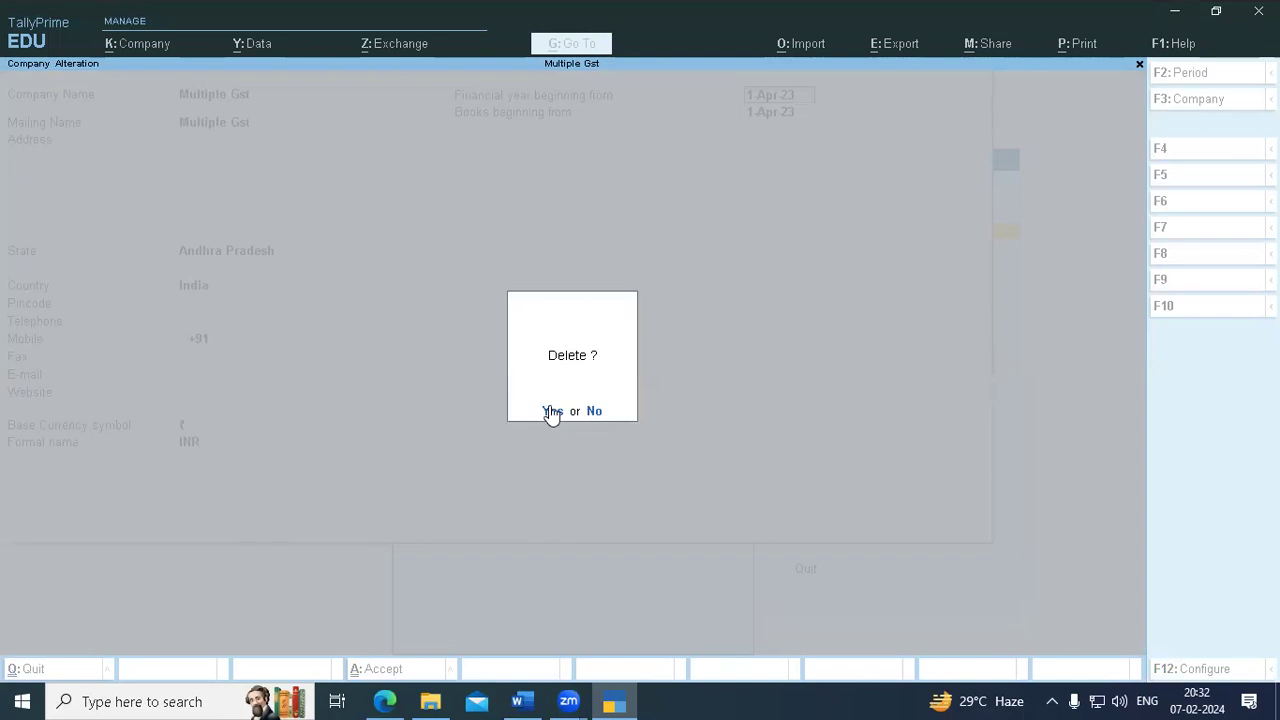
pyautogui.click(553, 409)
pyautogui.click(550, 412)
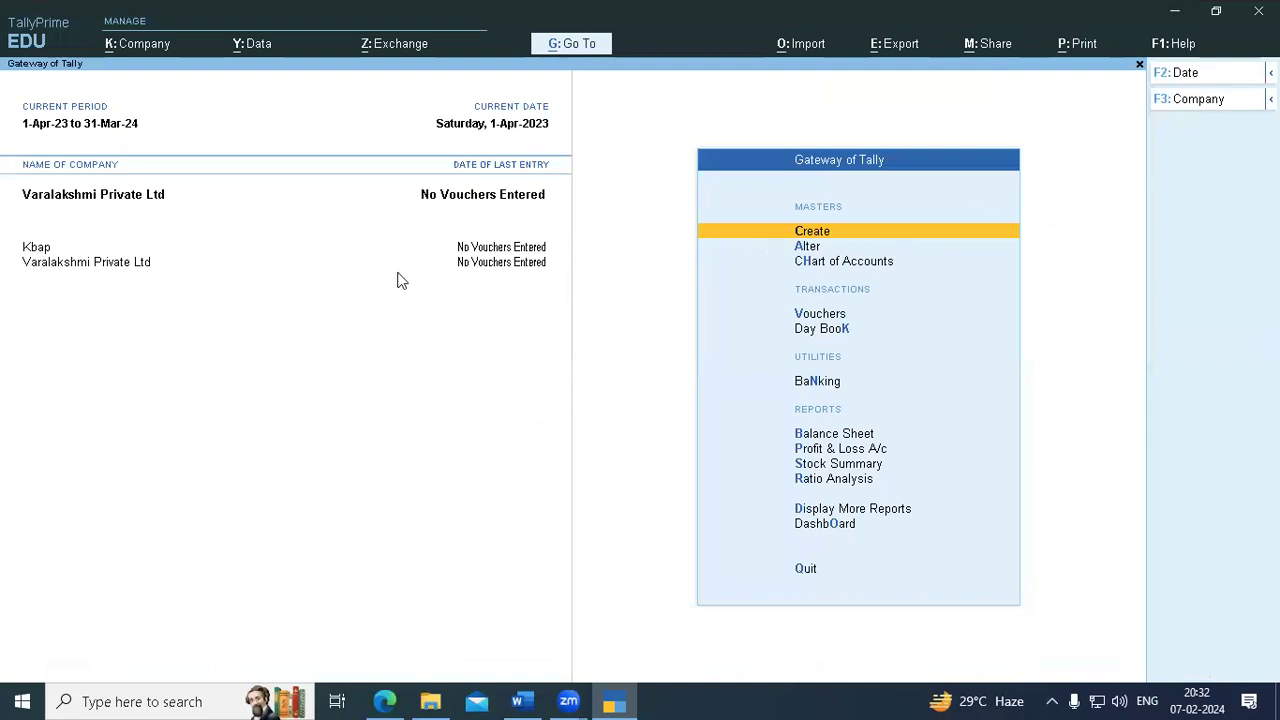
# - Browse the stored companies list down to Vidyavaradhi, then close it without loading anything
pyautogui.click(1220, 101)
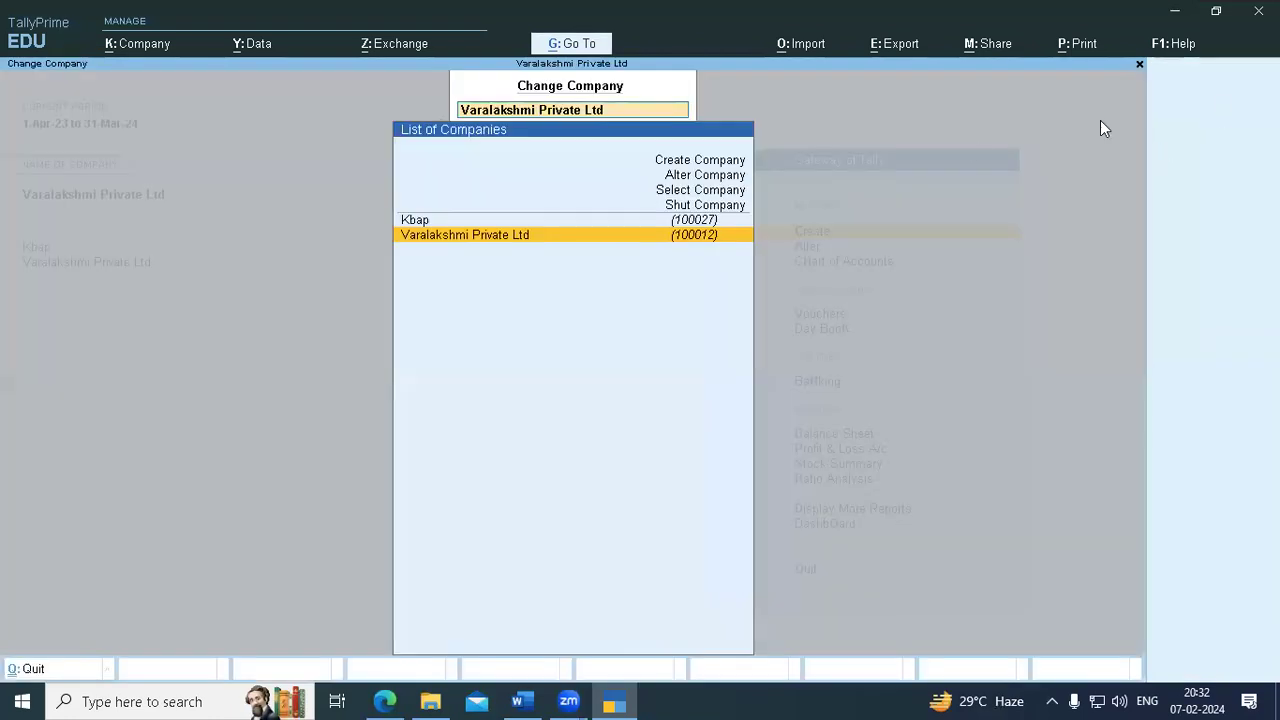
pyautogui.click(706, 189)
pyautogui.press('Down')
pyautogui.press('Down')
pyautogui.press('Down')
pyautogui.press('Down')
pyautogui.press('Down')
pyautogui.press('Down')
pyautogui.press('Down')
pyautogui.press('Down')
pyautogui.press('Down')
pyautogui.press('Down')
pyautogui.press('Down')
pyautogui.press('Down')
pyautogui.press('Down')
pyautogui.press('Down')
pyautogui.press('Down')
pyautogui.press('Down')
pyautogui.press('Down')
pyautogui.press('Down')
pyautogui.press('Down')
pyautogui.press('Down')
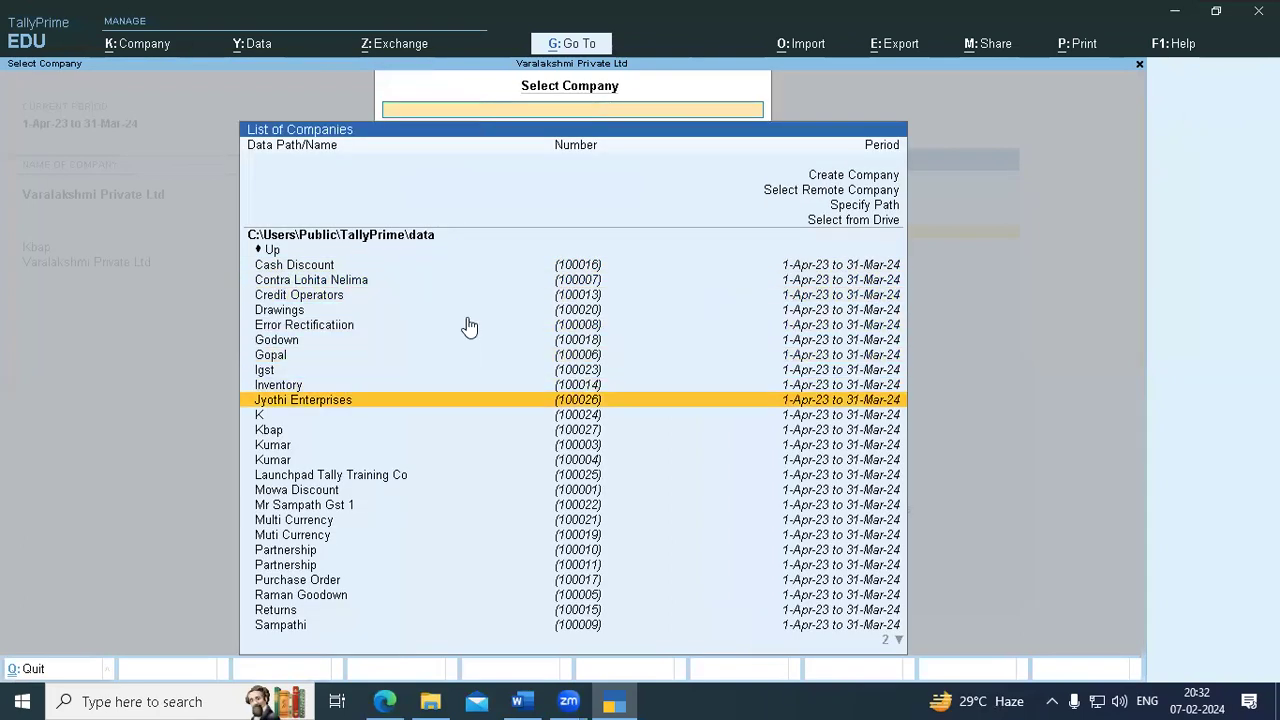
pyautogui.press('Down')
pyautogui.press('Down')
pyautogui.press('Down')
pyautogui.press('Down')
pyautogui.press('Down')
pyautogui.press('Down')
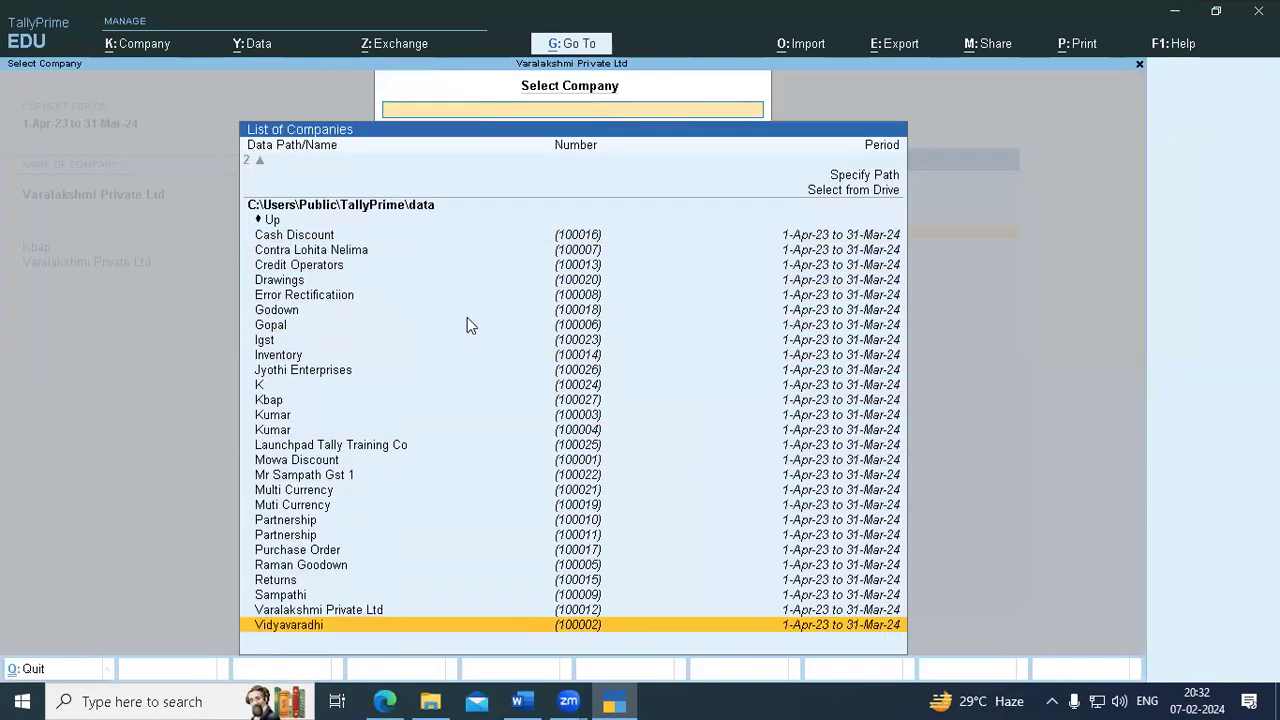
pyautogui.press('Up')
pyautogui.press('Up')
pyautogui.press('Up')
pyautogui.press('Up')
pyautogui.press('Up')
pyautogui.press('Up')
pyautogui.press('Up')
pyautogui.press('Up')
pyautogui.press('Down')
pyautogui.press('Up')
pyautogui.press('Up')
pyautogui.press('Up')
pyautogui.press('Up')
pyautogui.press('Up')
pyautogui.press('Up')
pyautogui.press('Down')
pyautogui.press('Down')
pyautogui.press('Down')
pyautogui.press('Down')
pyautogui.press('Down')
pyautogui.press('Down')
pyautogui.press('Down')
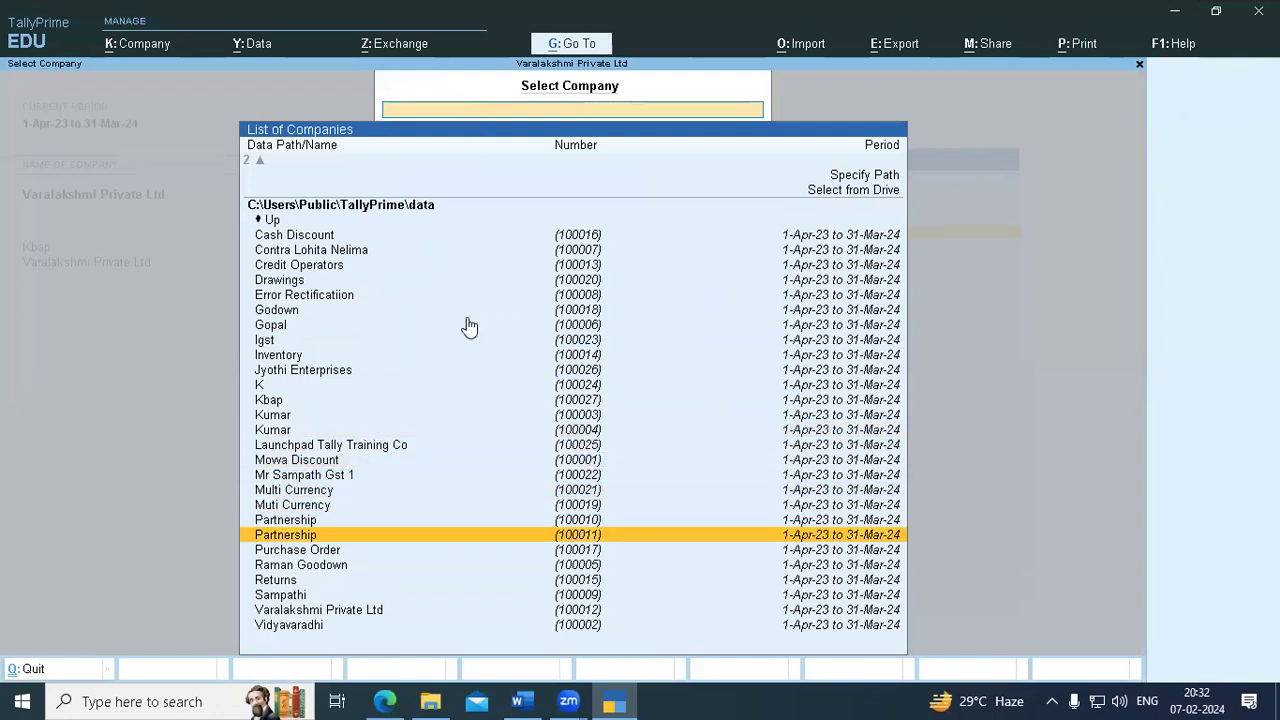
pyautogui.press('Down')
pyautogui.press('Down')
pyautogui.press('Down')
pyautogui.press('Down')
pyautogui.press('Down')
pyautogui.press('Down')
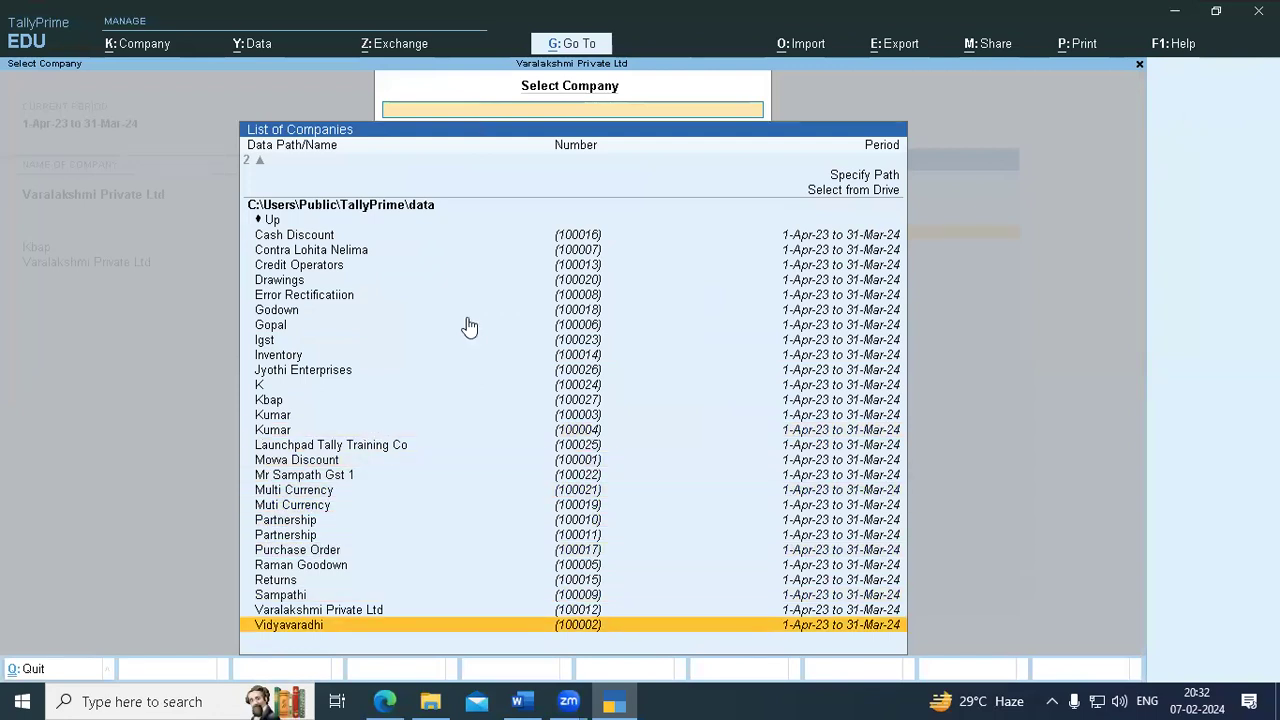
pyautogui.press('Up')
pyautogui.press('Up')
pyautogui.press('Up')
pyautogui.press('Up')
pyautogui.press('Up')
pyautogui.press('Up')
pyautogui.press('Up')
pyautogui.press('Up')
pyautogui.press('Up')
pyautogui.press('Up')
pyautogui.press('Up')
pyautogui.press('Up')
pyautogui.press('Up')
pyautogui.press('Up')
pyautogui.press('Up')
pyautogui.press('Up')
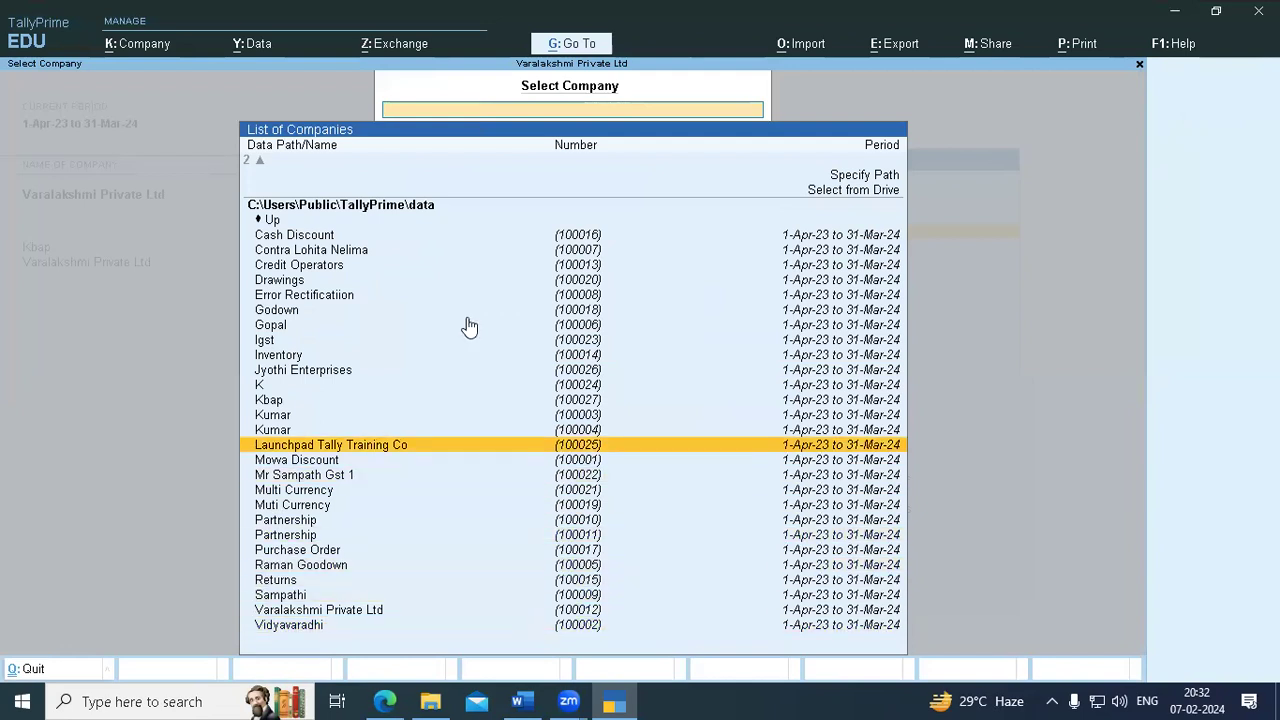
pyautogui.press('Up')
pyautogui.press('Up')
pyautogui.press('Up')
pyautogui.press('Up')
pyautogui.press('Up')
pyautogui.press('Up')
pyautogui.press('Up')
pyautogui.press('Up')
pyautogui.press('Up')
pyautogui.press('Up')
pyautogui.press('Up')
pyautogui.press('Up')
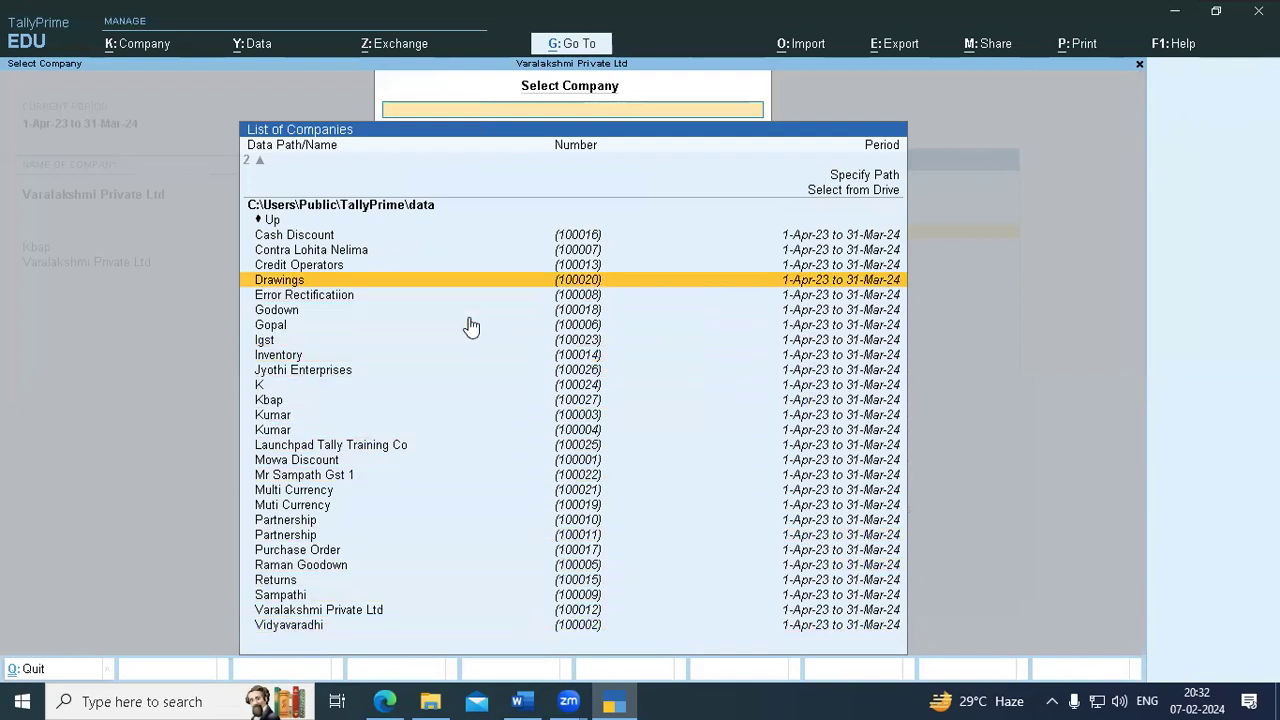
pyautogui.press('Down')
pyautogui.press('Down')
pyautogui.press('Down')
pyautogui.press('Down')
pyautogui.press('Down')
pyautogui.press('Down')
pyautogui.press('Down')
pyautogui.press('Down')
pyautogui.press('Down')
pyautogui.press('Down')
pyautogui.press('Down')
pyautogui.press('Down')
pyautogui.press('Down')
pyautogui.press('Down')
pyautogui.press('Down')
pyautogui.press('Down')
pyautogui.press('Down')
pyautogui.press('Down')
pyautogui.press('Down')
pyautogui.press('Down')
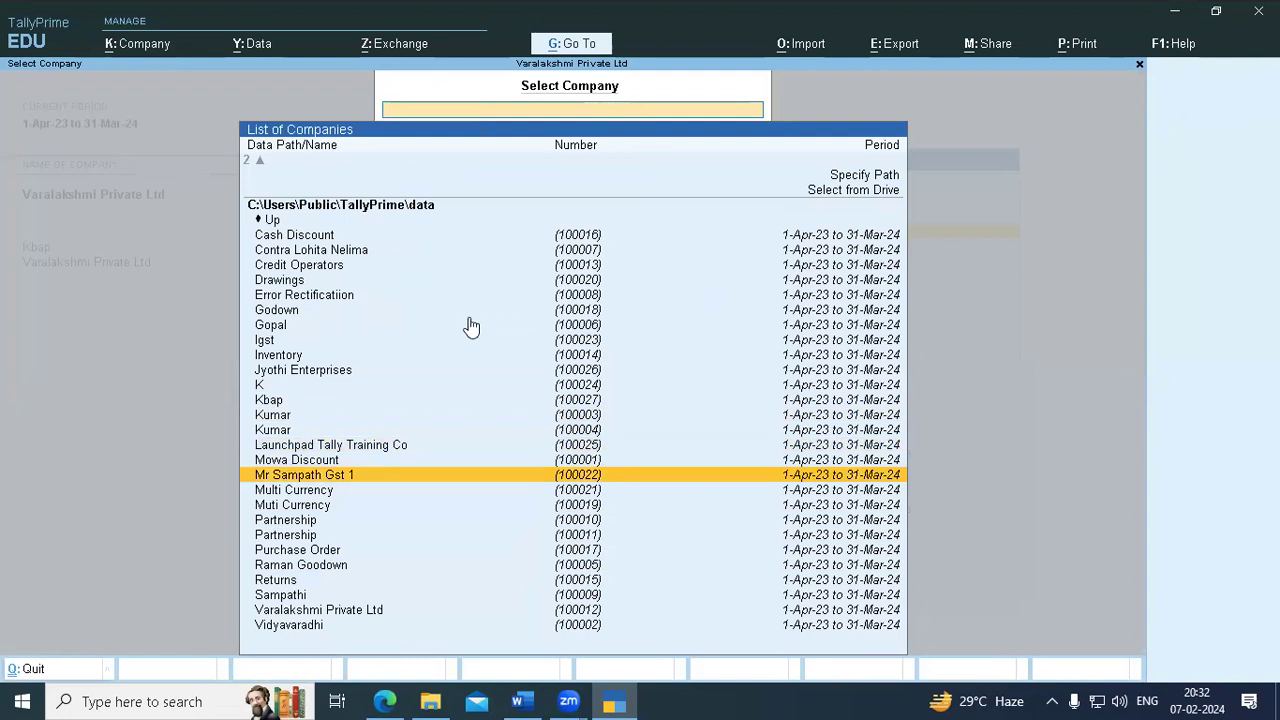
pyautogui.press('Down')
pyautogui.press('Down')
pyautogui.press('Down')
pyautogui.press('Down')
pyautogui.press('Down')
pyautogui.press('Escape')
pyautogui.press('Escape')
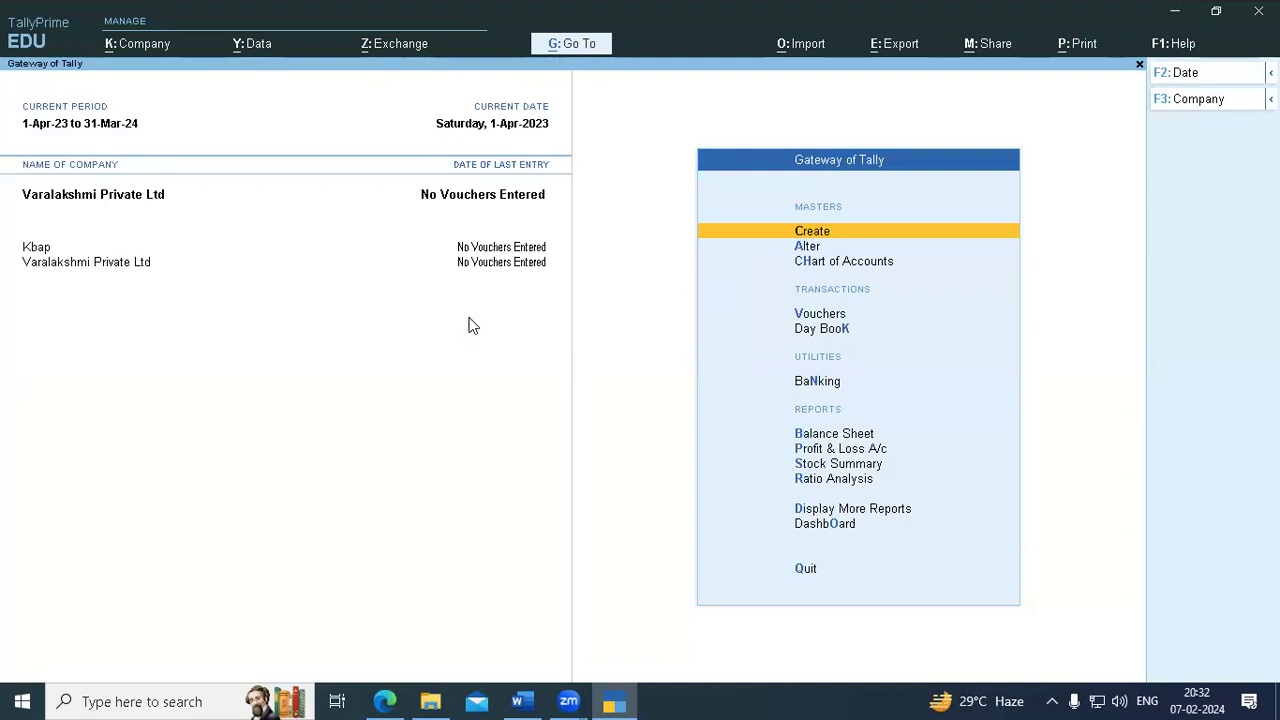
pyautogui.click(600, 107)
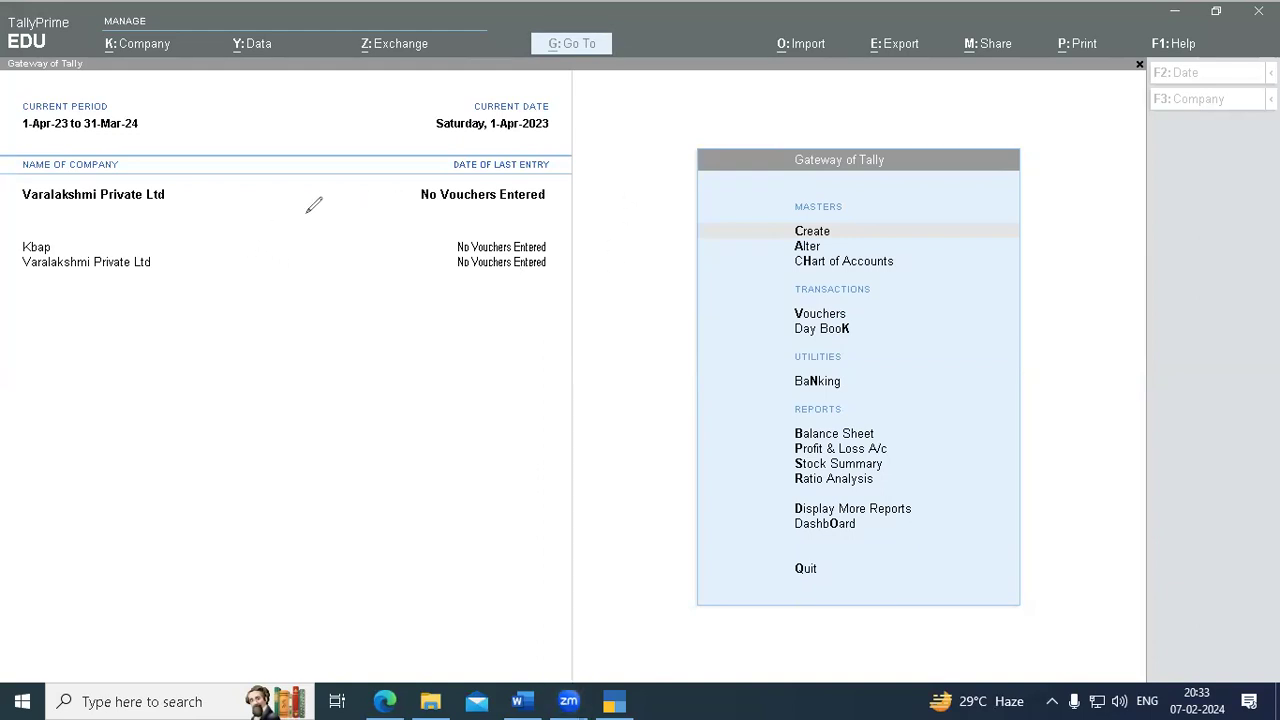
pyautogui.moveTo(354, 185)
pyautogui.mouseDown()
pyautogui.moveTo(330, 222)
pyautogui.moveTo(357, 233)
pyautogui.moveTo(350, 178)
pyautogui.moveTo(341, 228)
pyautogui.moveTo(355, 233)
pyautogui.mouseUp()
pyautogui.moveTo(382, 199)
pyautogui.mouseDown()
pyautogui.moveTo(395, 214)
pyautogui.moveTo(379, 201)
pyautogui.mouseUp()
pyautogui.moveTo(409, 196)
pyautogui.mouseDown()
pyautogui.moveTo(412, 216)
pyautogui.moveTo(466, 214)
pyautogui.moveTo(500, 166)
pyautogui.moveTo(478, 205)
pyautogui.mouseUp()
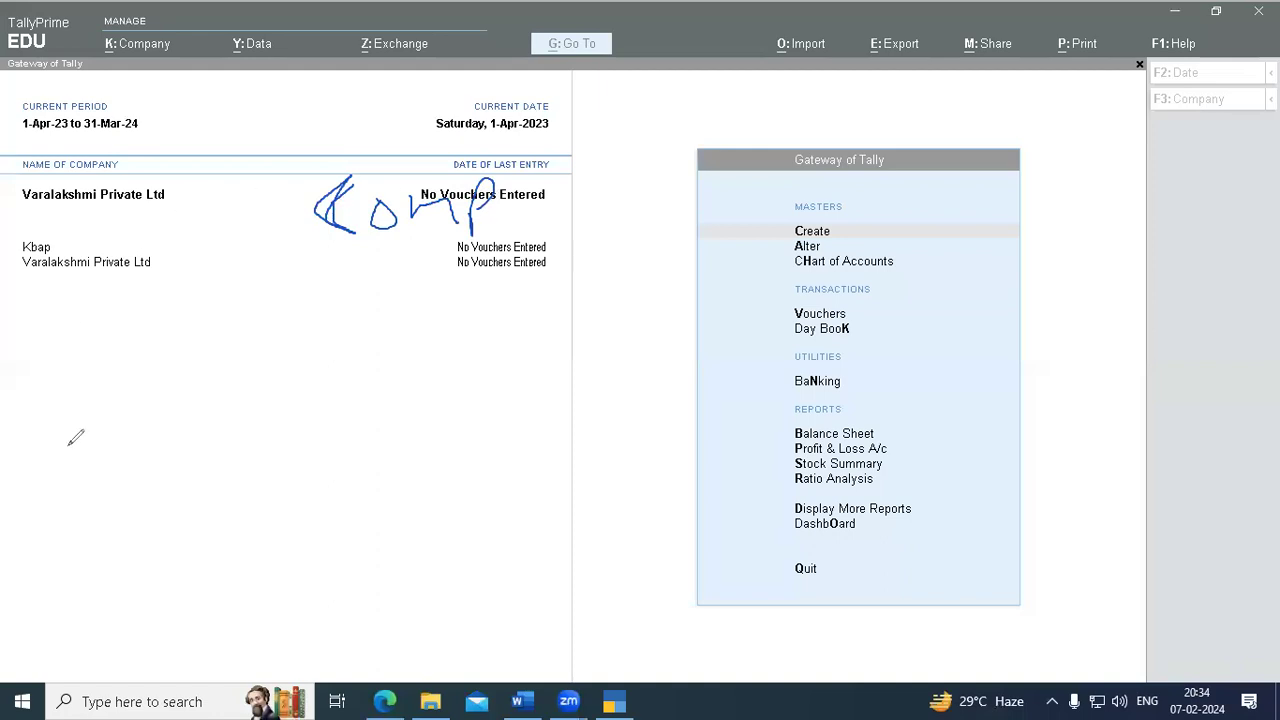
pyautogui.click(113, 456)
pyautogui.moveTo(259, 212)
pyautogui.mouseDown()
pyautogui.moveTo(246, 232)
pyautogui.moveTo(262, 266)
pyautogui.moveTo(325, 265)
pyautogui.mouseUp()
pyautogui.moveTo(337, 206)
pyautogui.mouseDown()
pyautogui.moveTo(320, 236)
pyautogui.moveTo(332, 268)
pyautogui.moveTo(386, 258)
pyautogui.moveTo(356, 300)
pyautogui.mouseUp()
pyautogui.moveTo(402, 262)
pyautogui.mouseDown()
pyautogui.moveTo(440, 238)
pyautogui.moveTo(479, 287)
pyautogui.mouseUp()
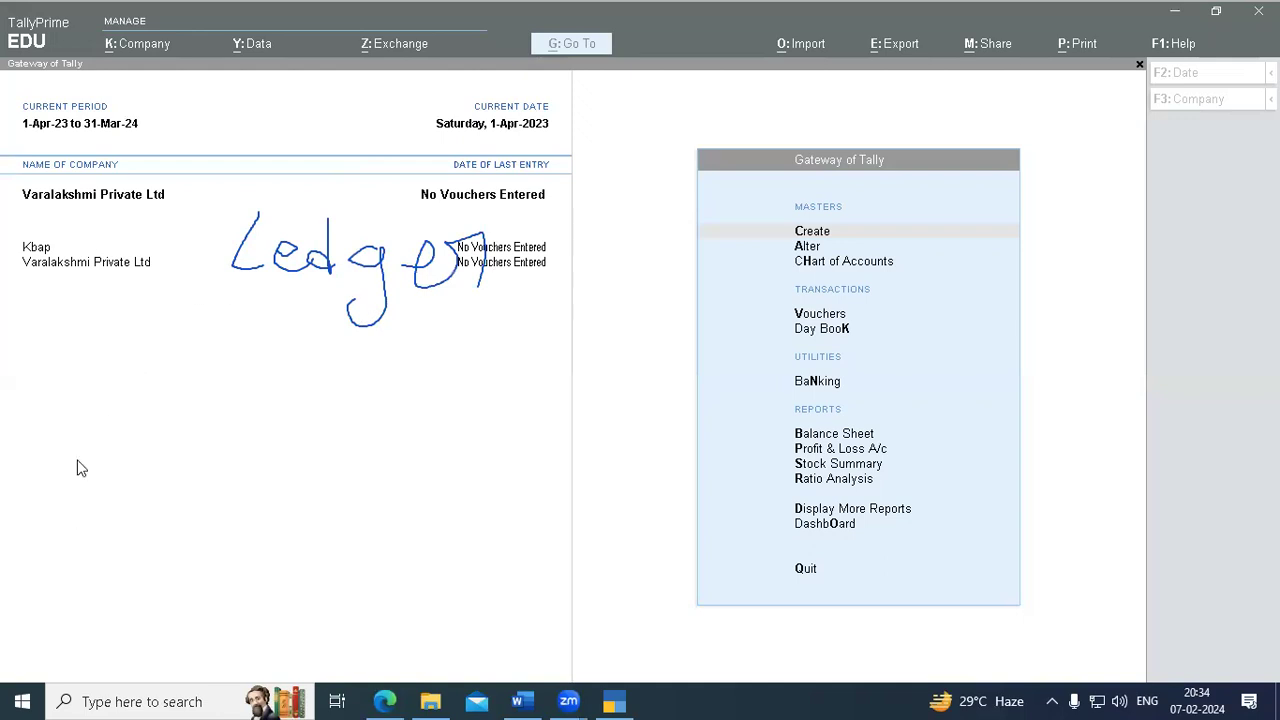
pyautogui.click(597, 38)
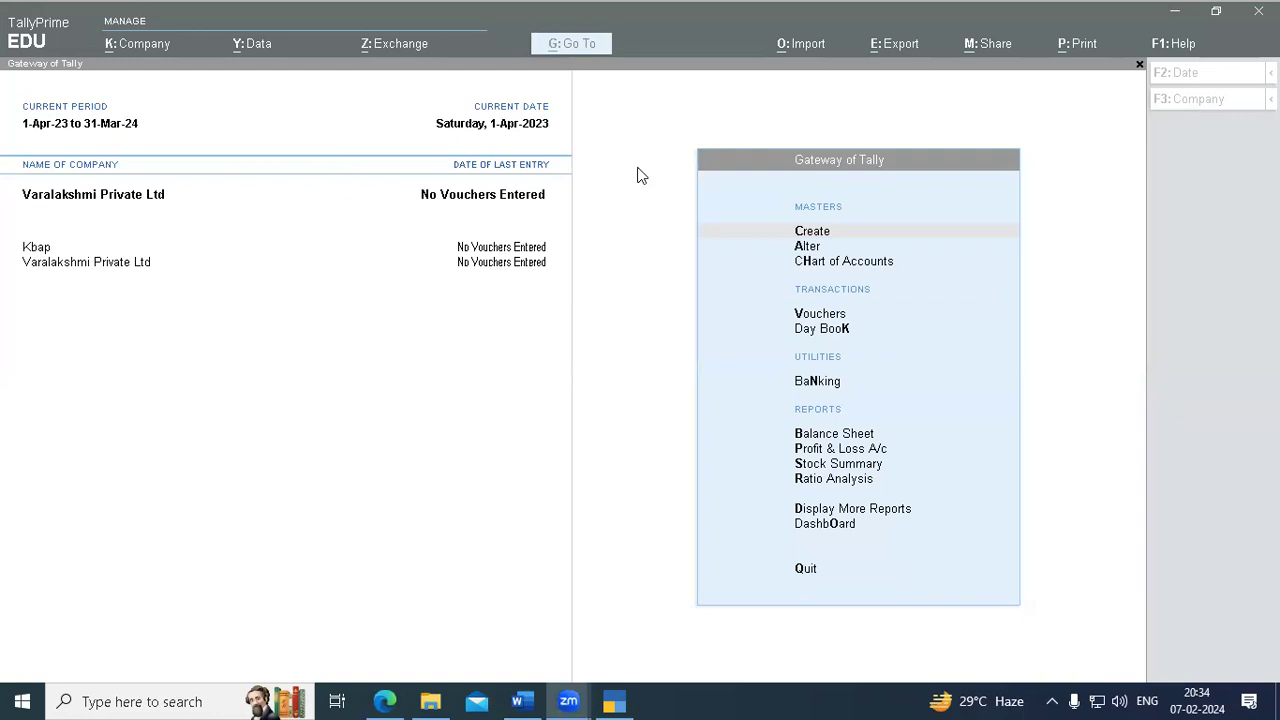
pyautogui.click(632, 256)
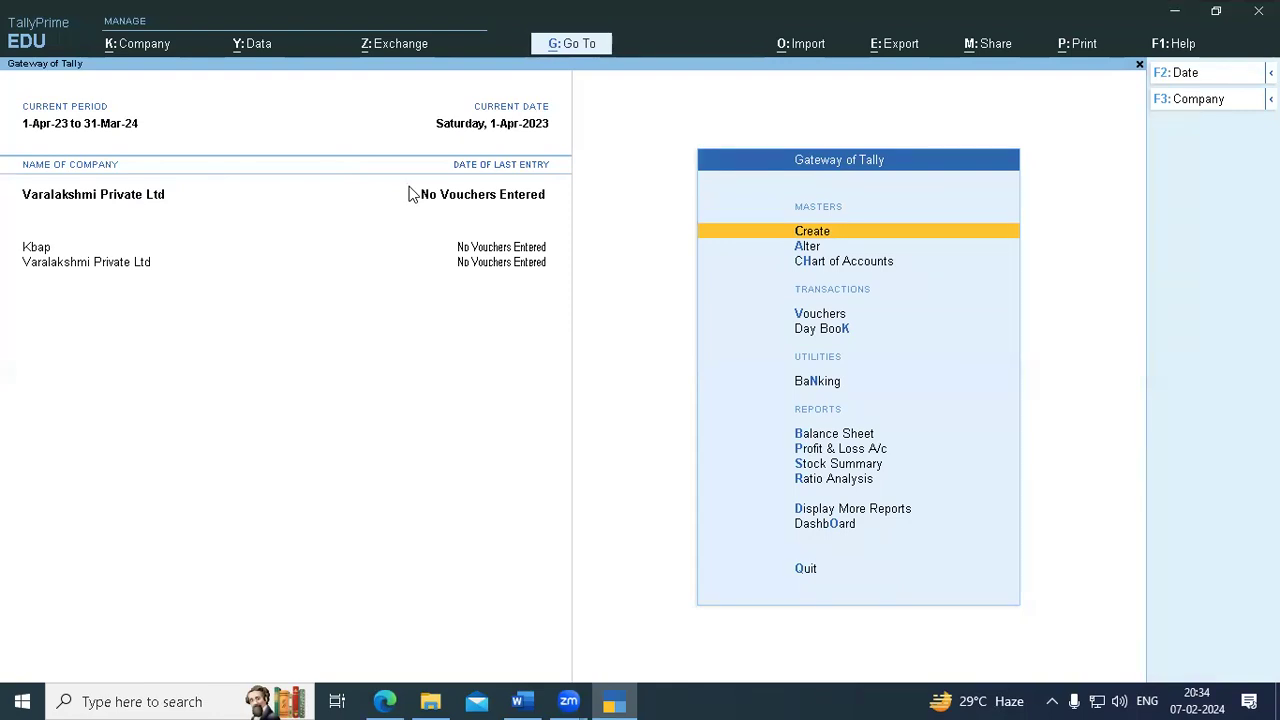
pyautogui.click(388, 700)
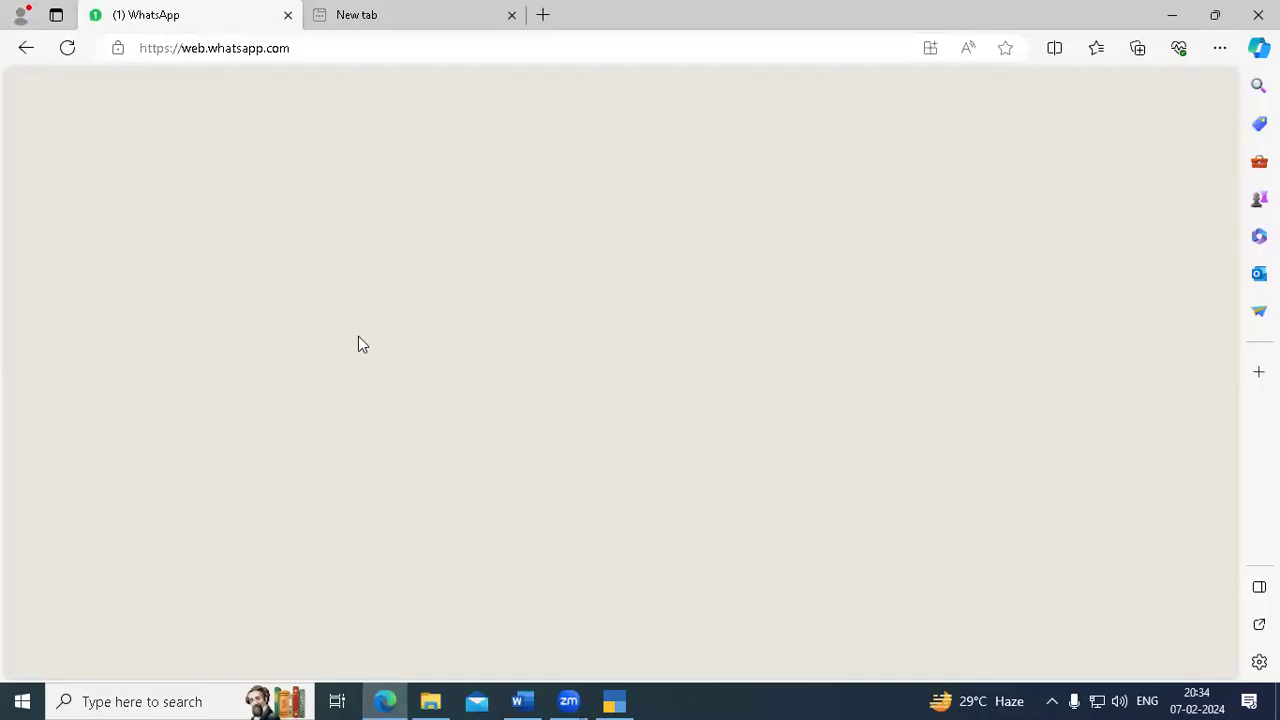
pyautogui.scroll(10, 579, 424)
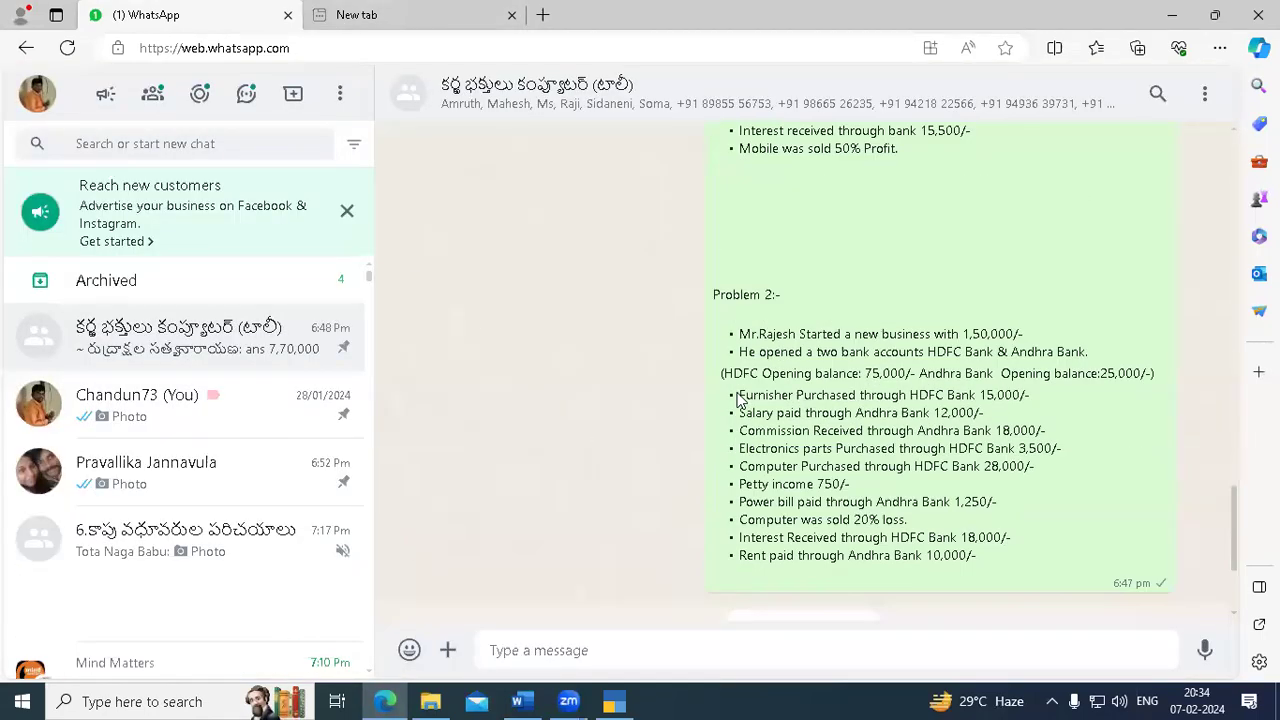
pyautogui.scroll(5, 770, 392)
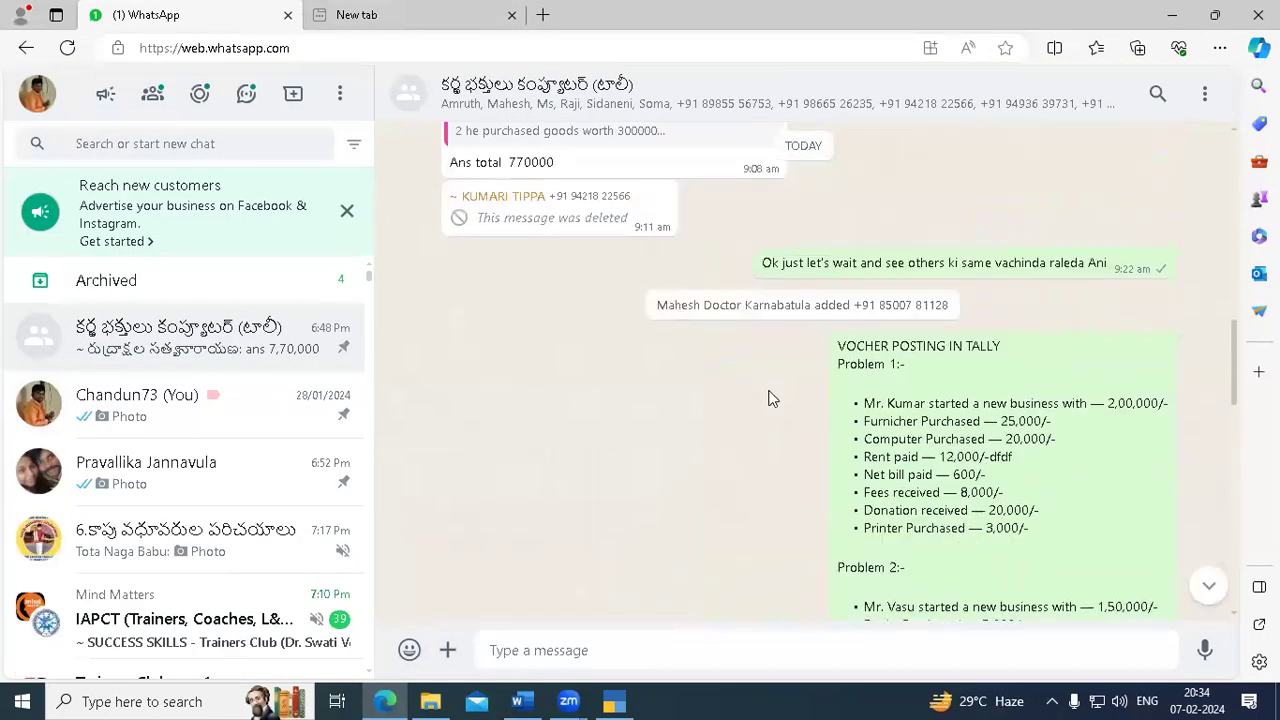
pyautogui.scroll(-3, 770, 398)
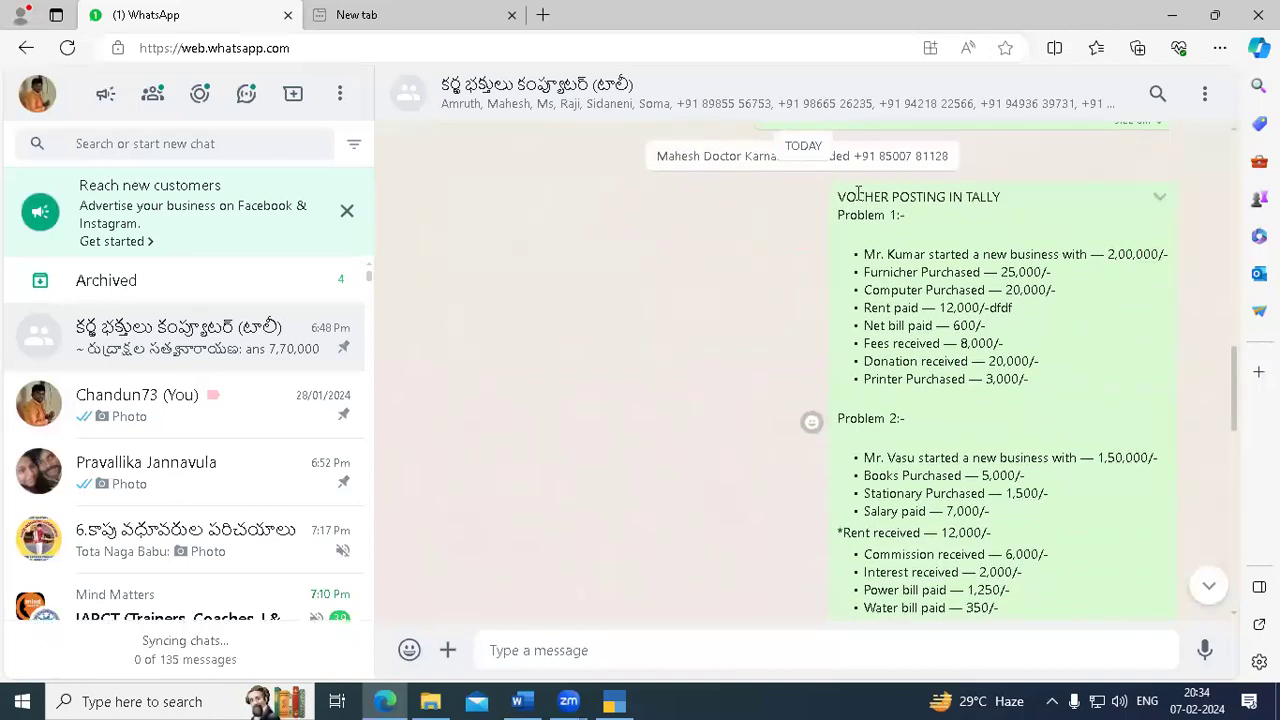
pyautogui.moveTo(836, 197)
pyautogui.mouseDown()
pyautogui.moveTo(951, 214)
pyautogui.moveTo(834, 214)
pyautogui.mouseUp()
pyautogui.click(1167, 11)
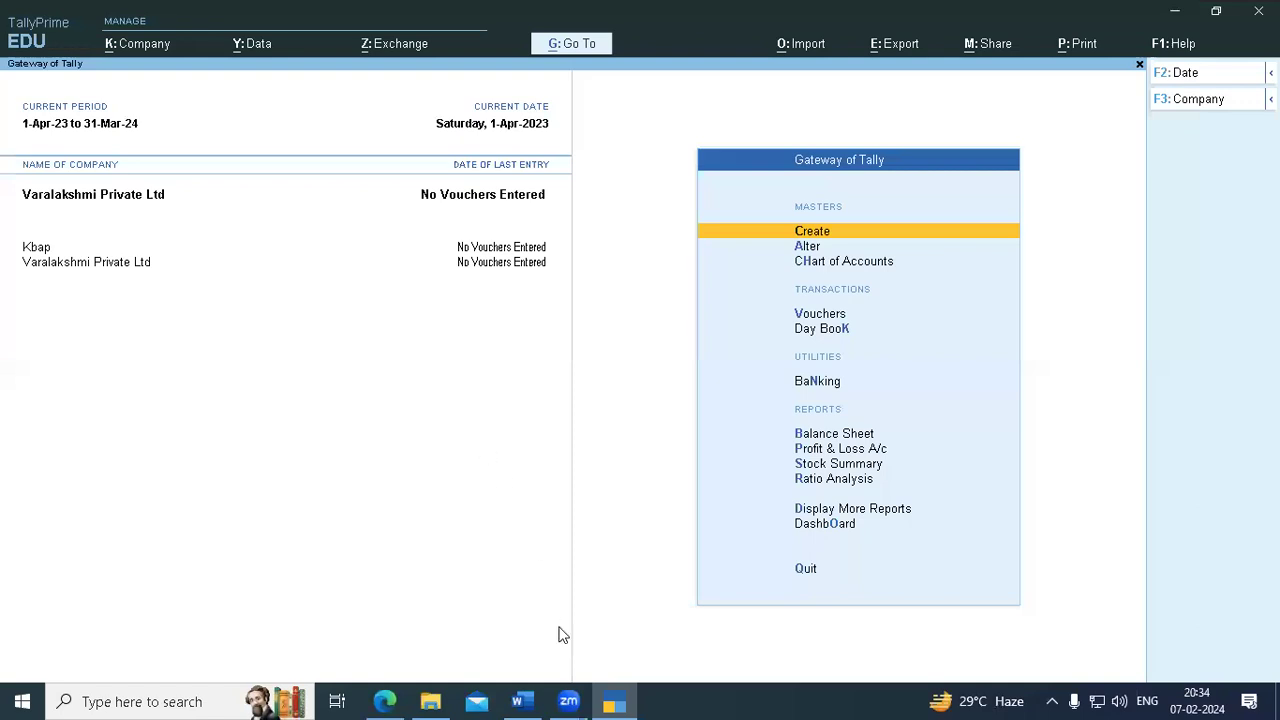
# - Bring up the Word tally document and scroll to the Problem 1 transaction list
pyautogui.click(522, 700)
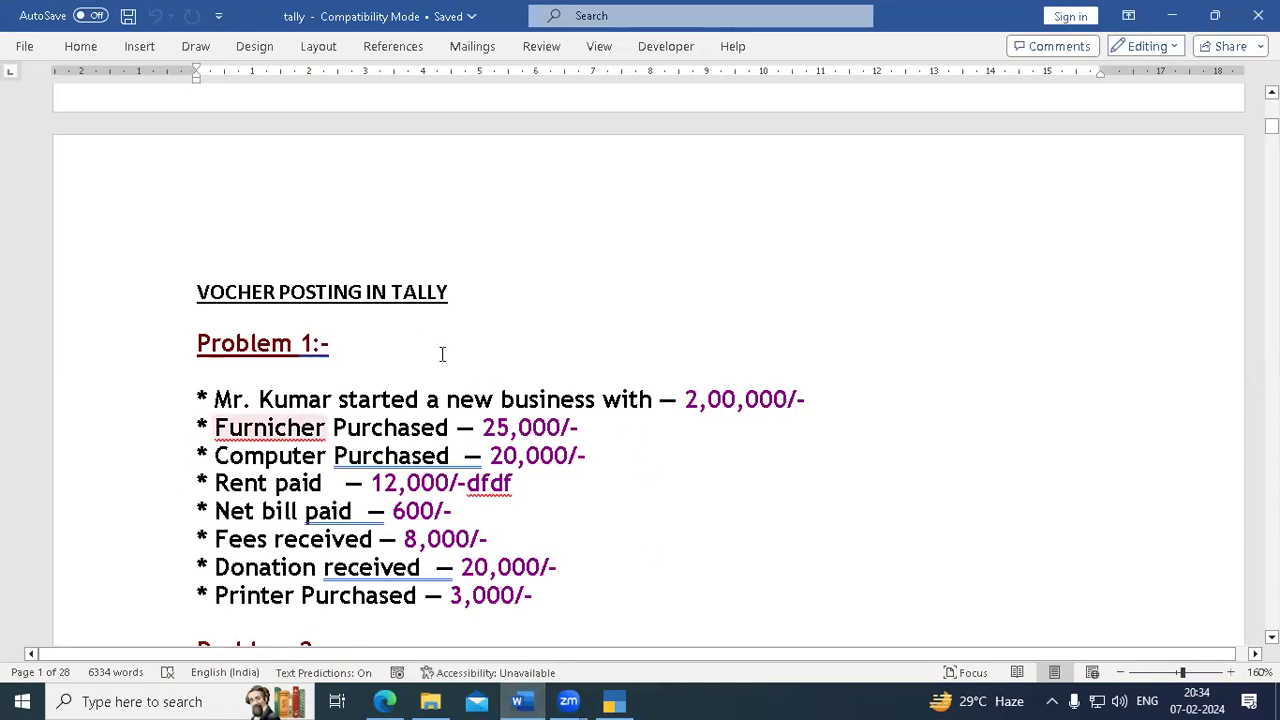
pyautogui.scroll(1, 508, 423)
pyautogui.scroll(-2, 514, 430)
pyautogui.scroll(-3, 514, 428)
pyautogui.scroll(3, 511, 437)
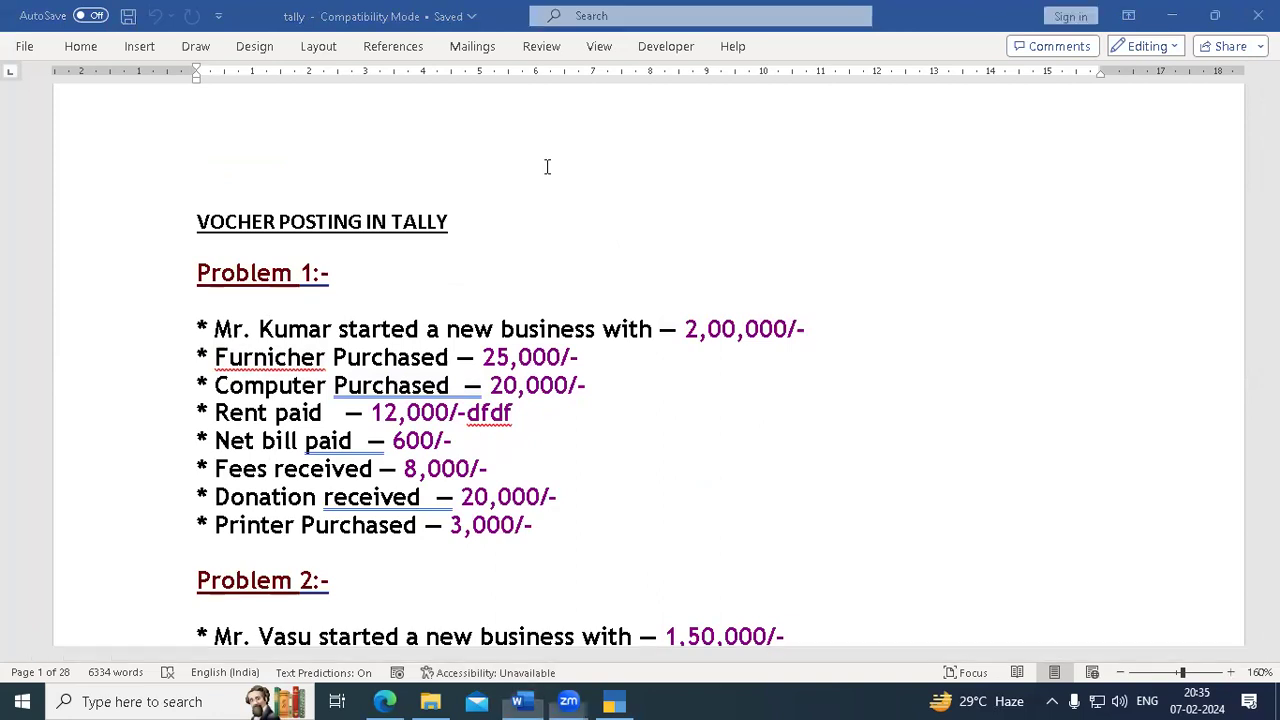
# - Sketch a T-account outline beside the problem list with the annotation pen, then clear it
pyautogui.moveTo(765, 263); pyautogui.dragTo(1021, 258)
pyautogui.moveTo(906, 262); pyautogui.dragTo(906, 408)
pyautogui.moveTo(764, 230); pyautogui.dragTo(1018, 225)
pyautogui.moveTo(756, 394); pyautogui.dragTo(1021, 400)
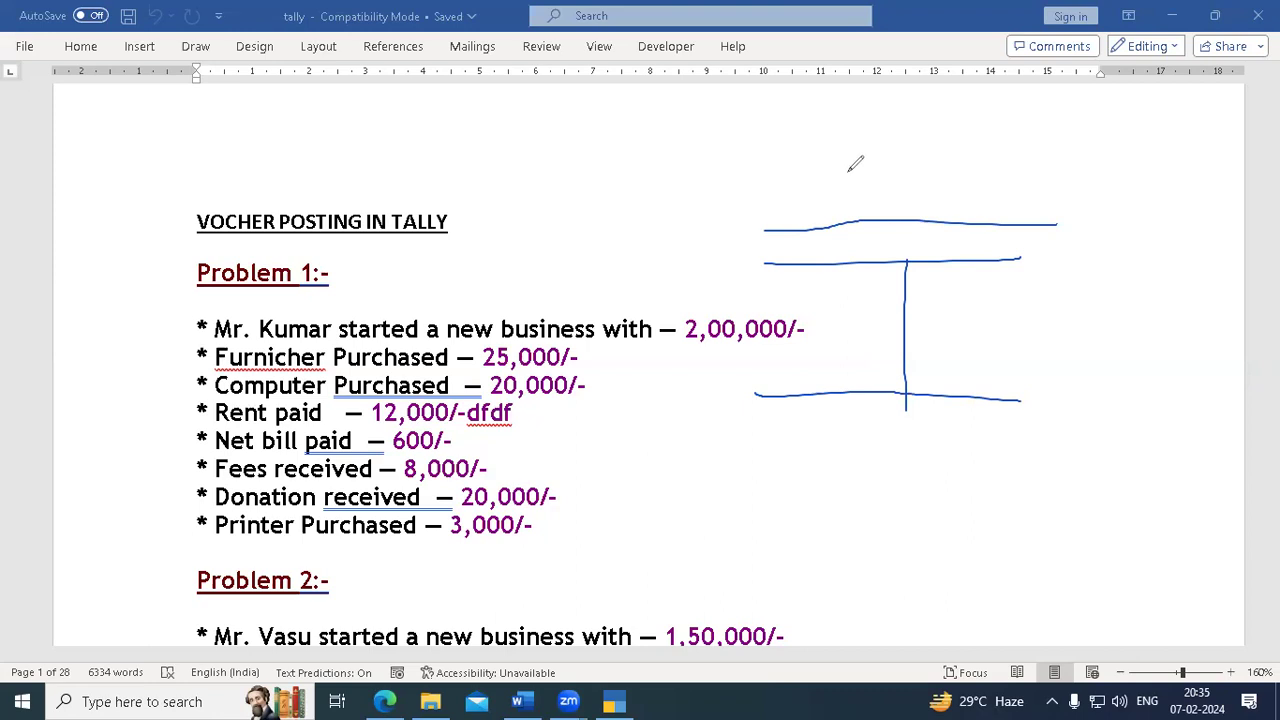
pyautogui.click(149, 563)
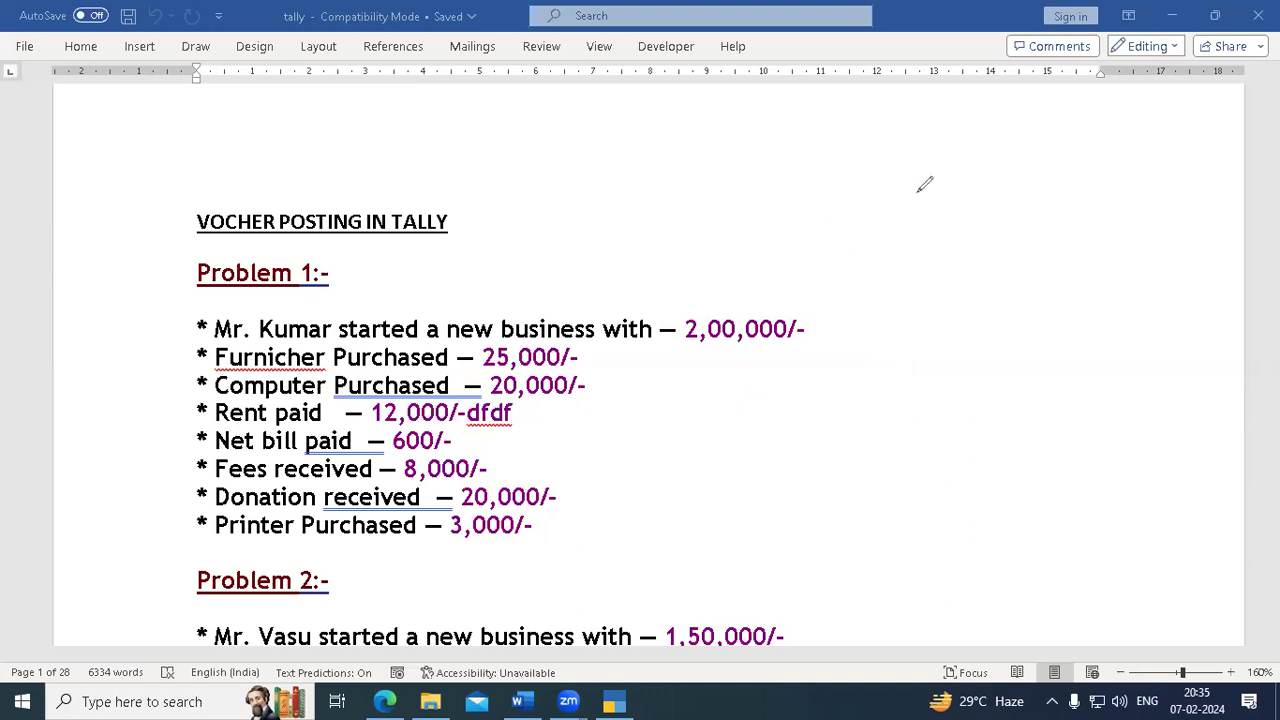
# - Draw four T-accounts around the Problem 1 list, then clear all the sketches
pyautogui.moveTo(482, 212); pyautogui.dragTo(886, 205)
pyautogui.moveTo(685, 208); pyautogui.dragTo(690, 355)
pyautogui.moveTo(689, 403); pyautogui.dragTo(688, 473)
pyautogui.moveTo(975, 201); pyautogui.dragTo(1194, 182)
pyautogui.moveTo(1094, 188); pyautogui.dragTo(1105, 468)
pyautogui.moveTo(75, 218); pyautogui.dragTo(343, 216)
pyautogui.moveTo(162, 207); pyautogui.dragTo(172, 488)
pyautogui.moveTo(161, 109); pyautogui.dragTo(519, 99)
pyautogui.moveTo(372, 96); pyautogui.dragTo(368, 214)
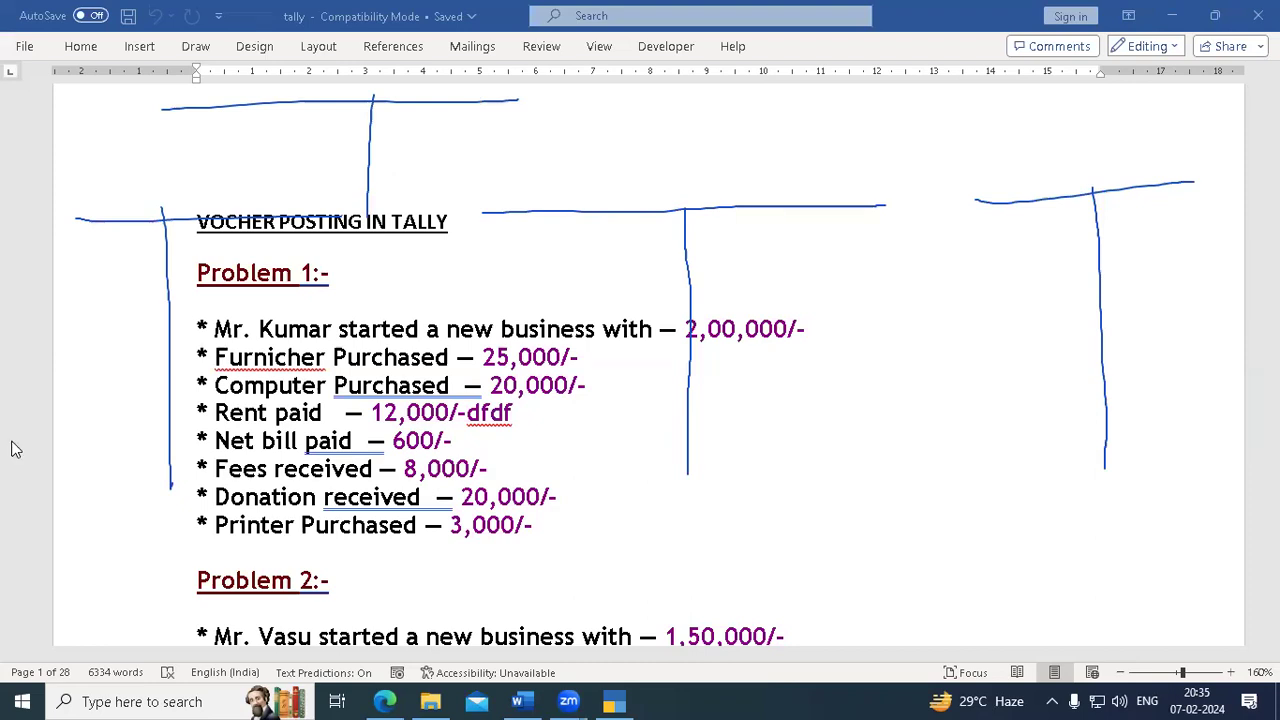
pyautogui.click(548, 168)
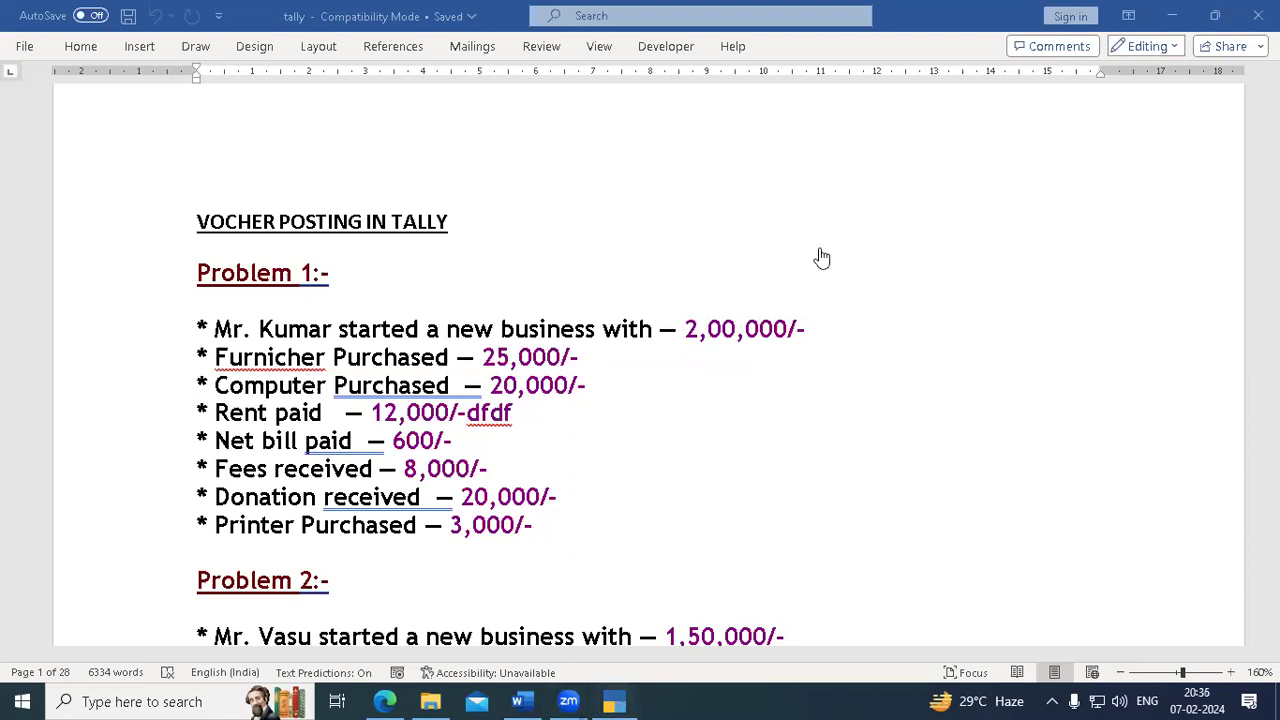
# - Create the company Kumar Pvt Ltd in TallyPrime, country India, with books beginning 1-Apr-23
pyautogui.hotkey('alt', 'Tab')
pyautogui.press('F3')
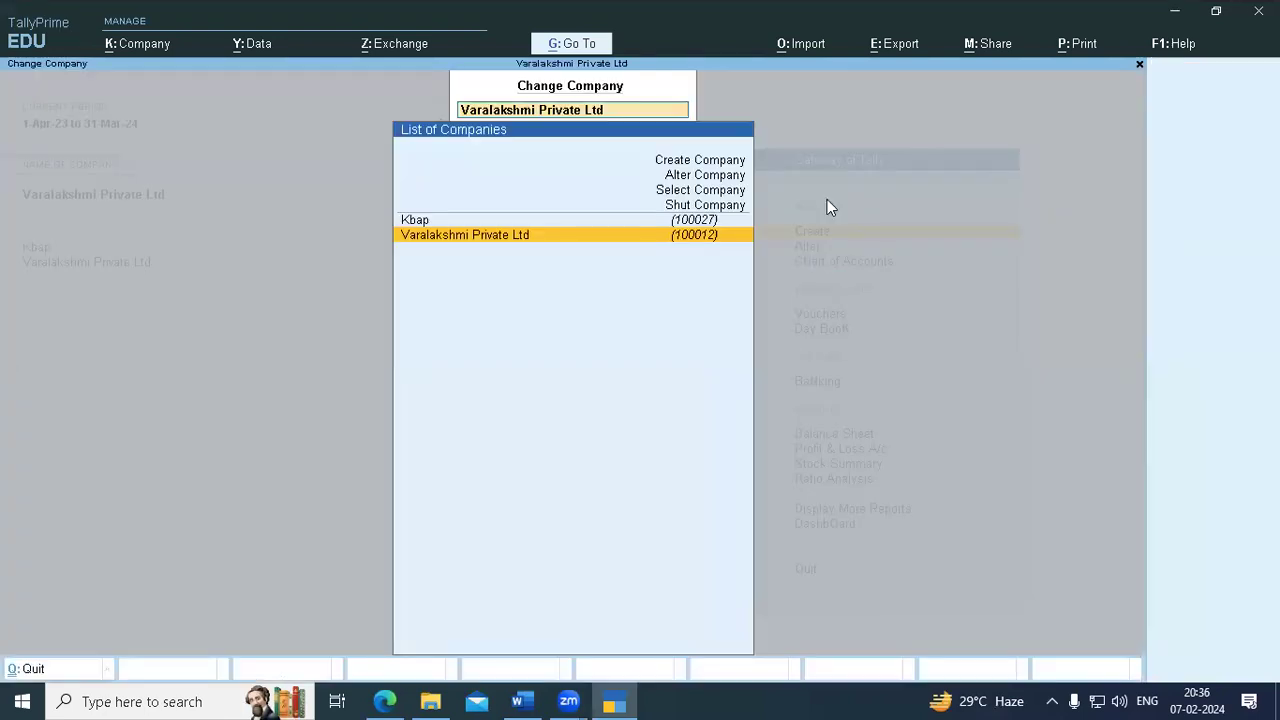
pyautogui.click(698, 164)
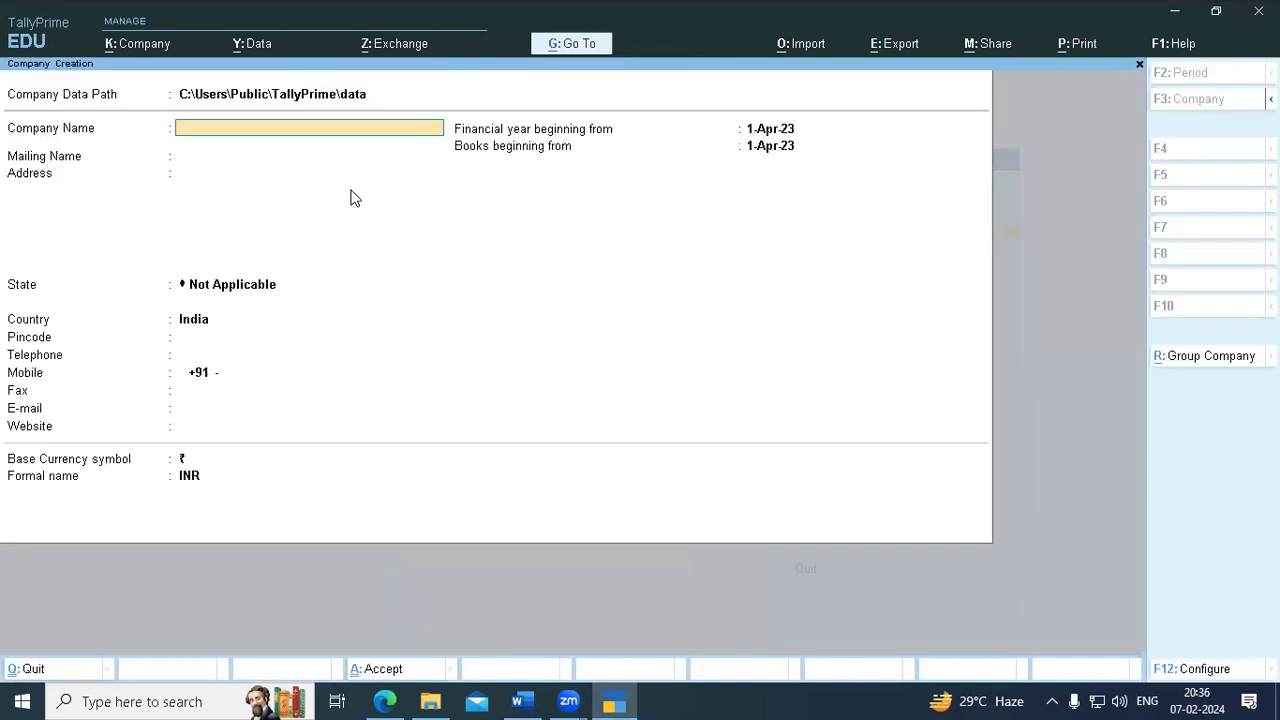
pyautogui.write('Kumar Pvt Ltd')
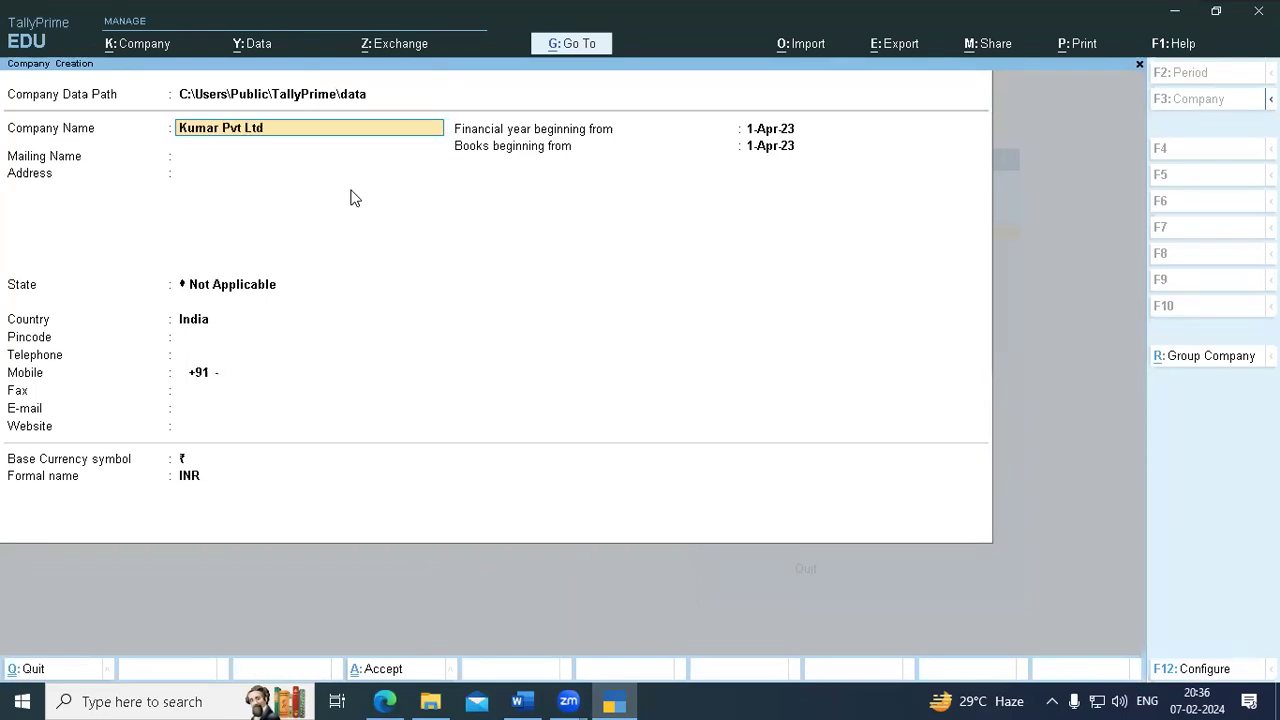
pyautogui.press('Return')
pyautogui.press('Return')
pyautogui.press('Return')
pyautogui.press('Return')
pyautogui.press('Return')
pyautogui.press('Return')
pyautogui.press('Return')
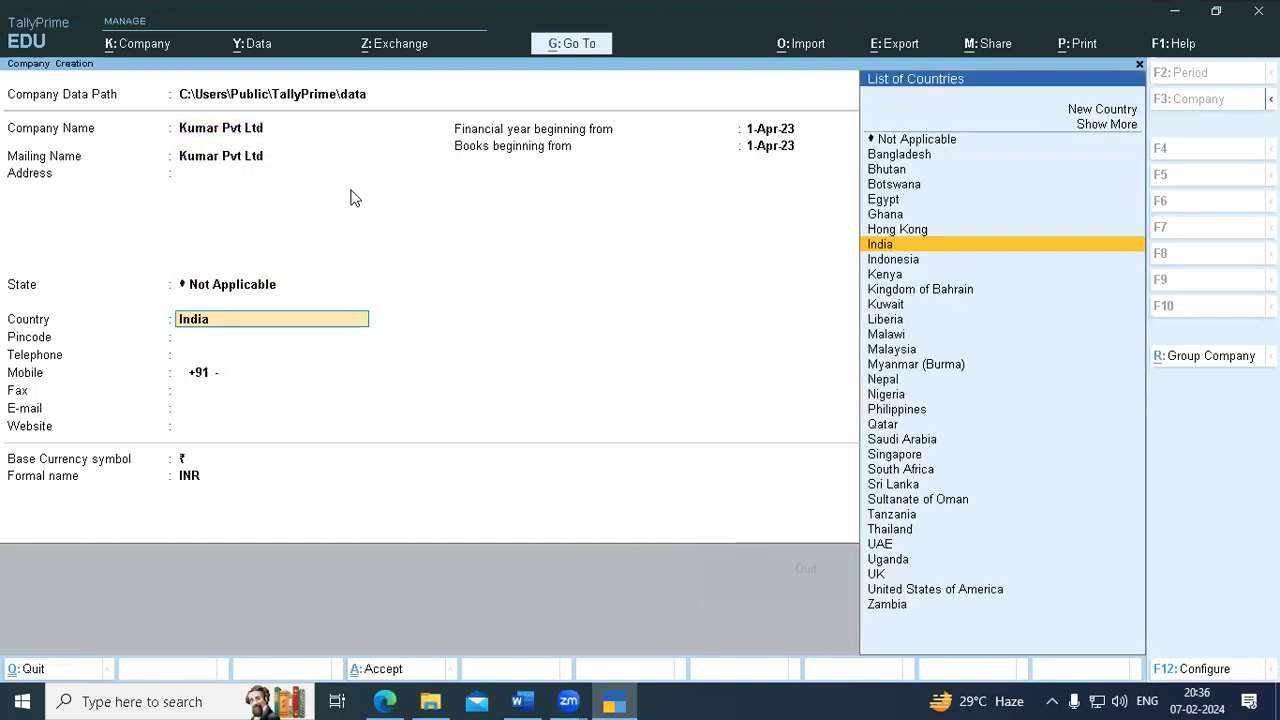
pyautogui.press('Return')
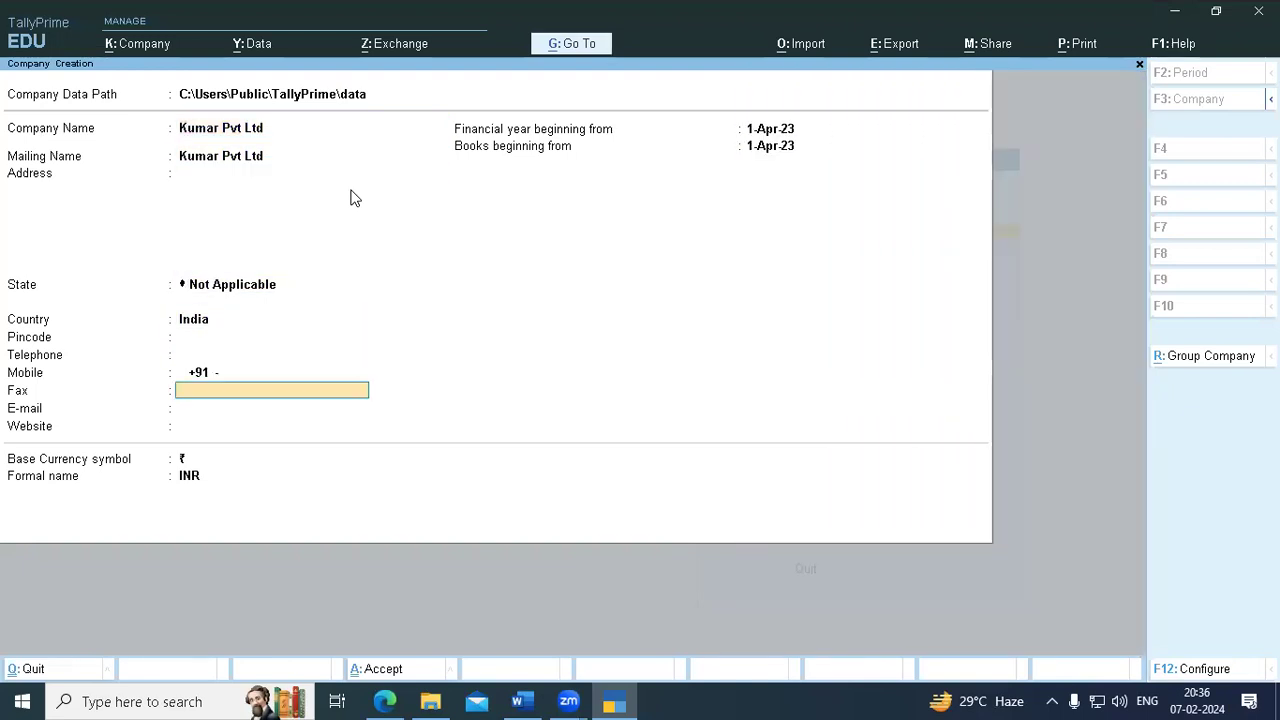
pyautogui.hotkey('ctrl', 'a')
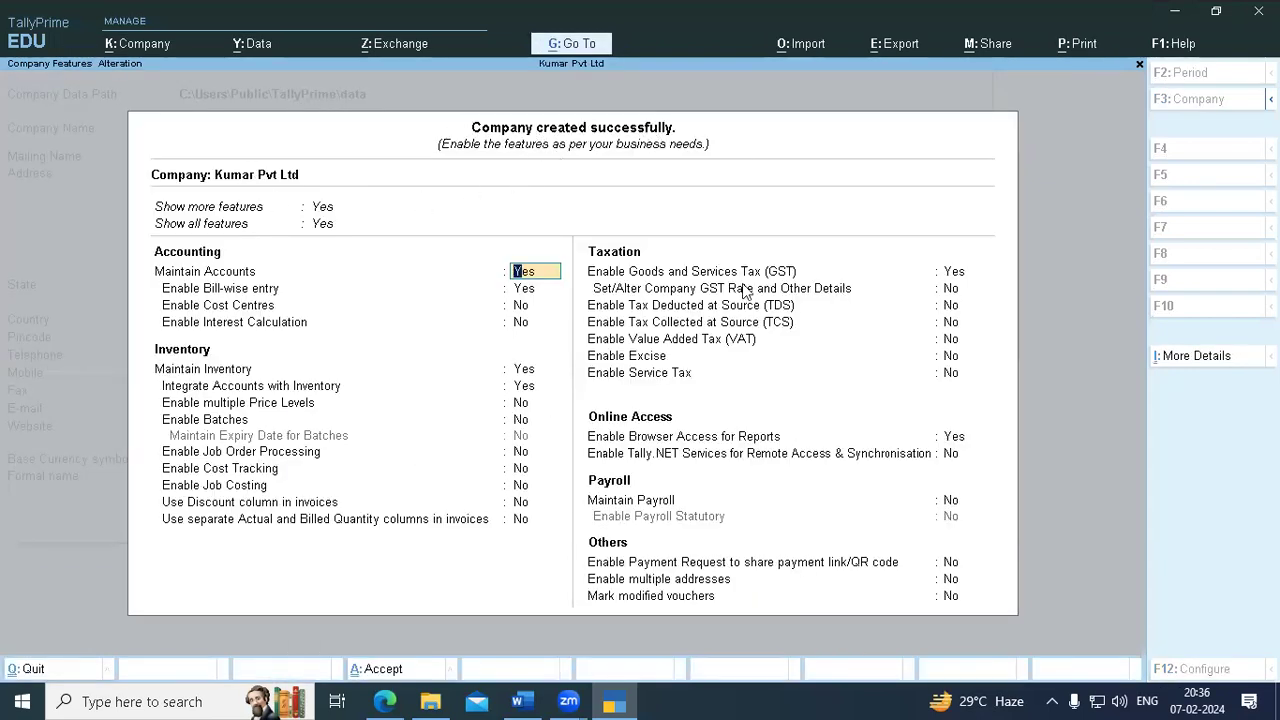
pyautogui.click(667, 249)
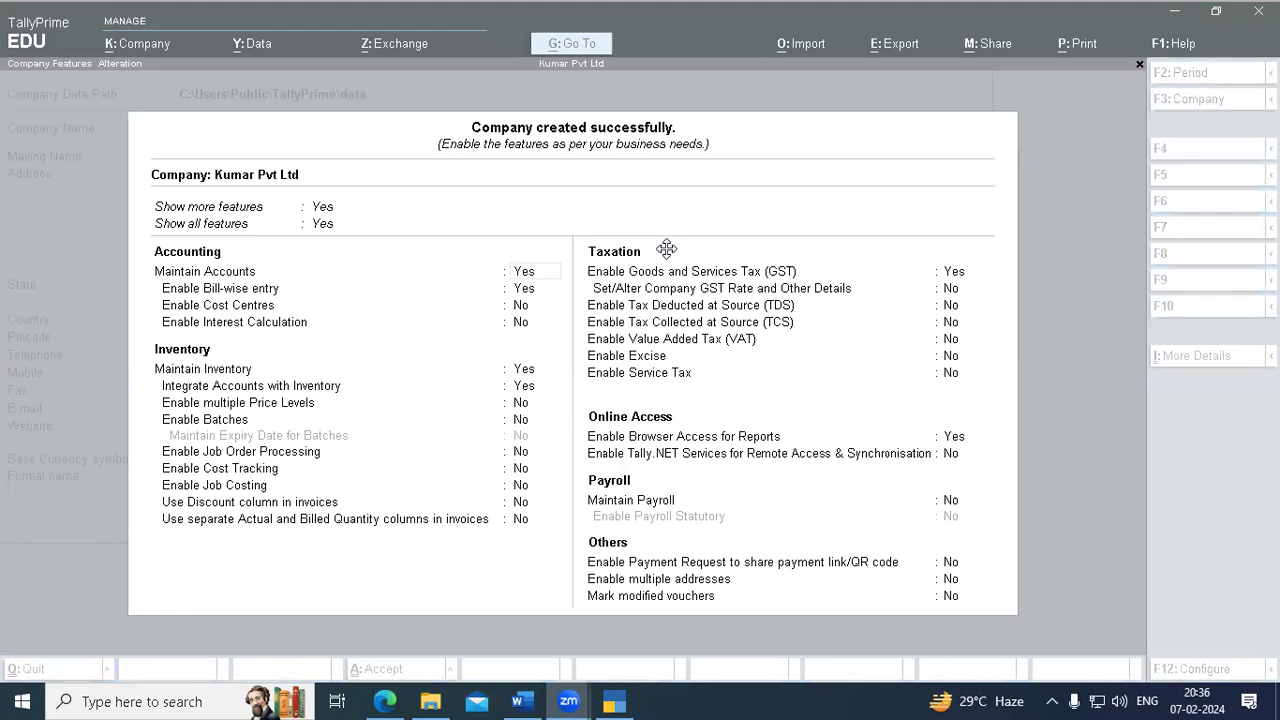
# - Accept Kumar Pvt Ltd's default features, review them via F11 and quit back to the Gateway
pyautogui.click(559, 196)
pyautogui.hotkey('ctrl', 'a')
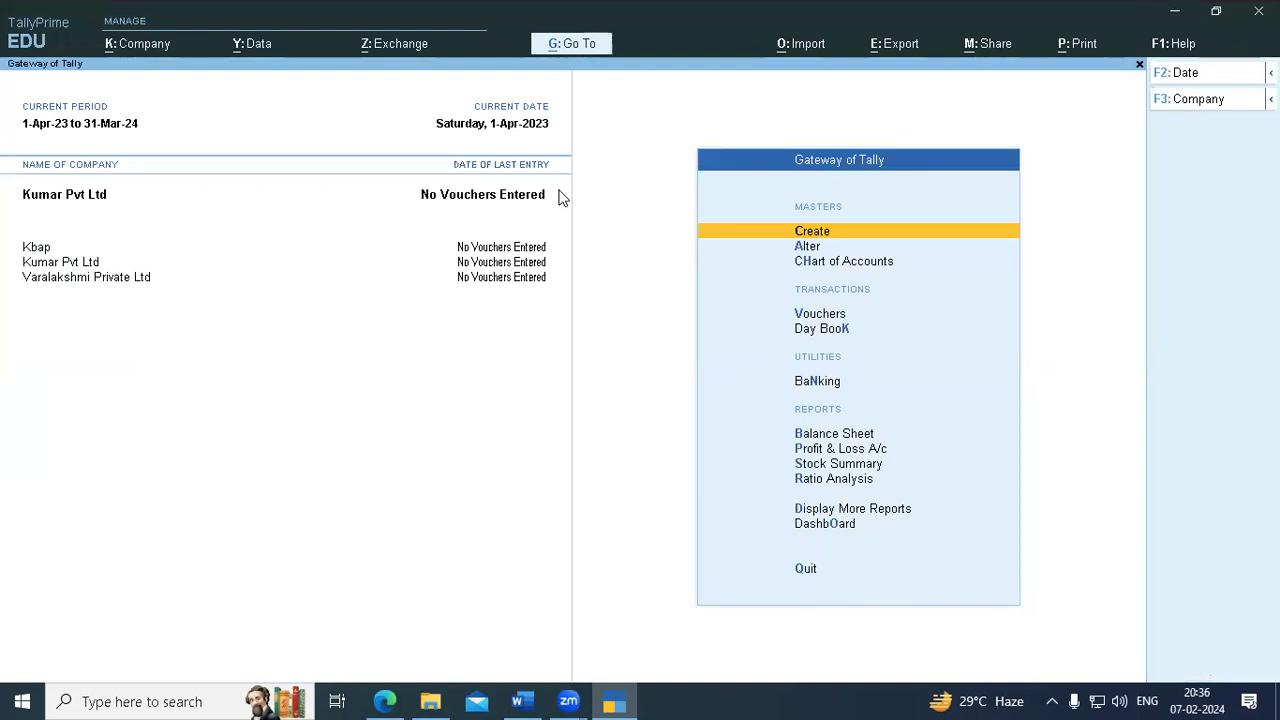
pyautogui.press('F11')
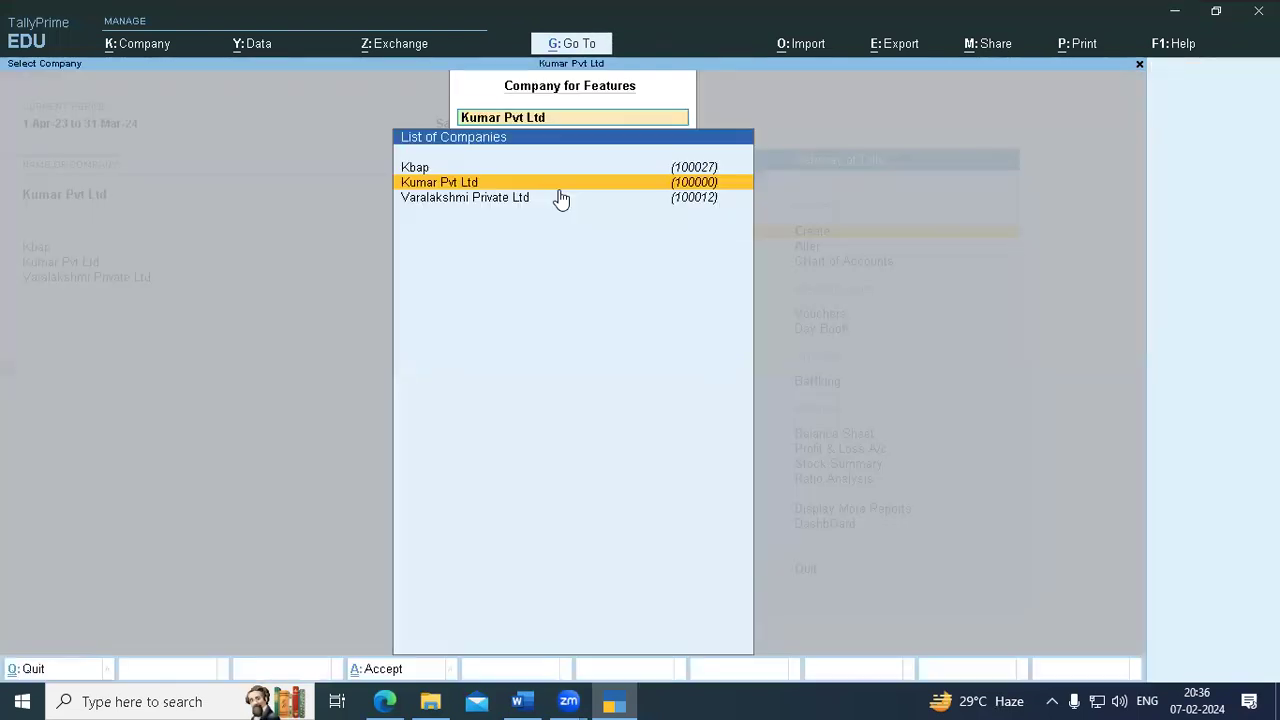
pyautogui.press('Return')
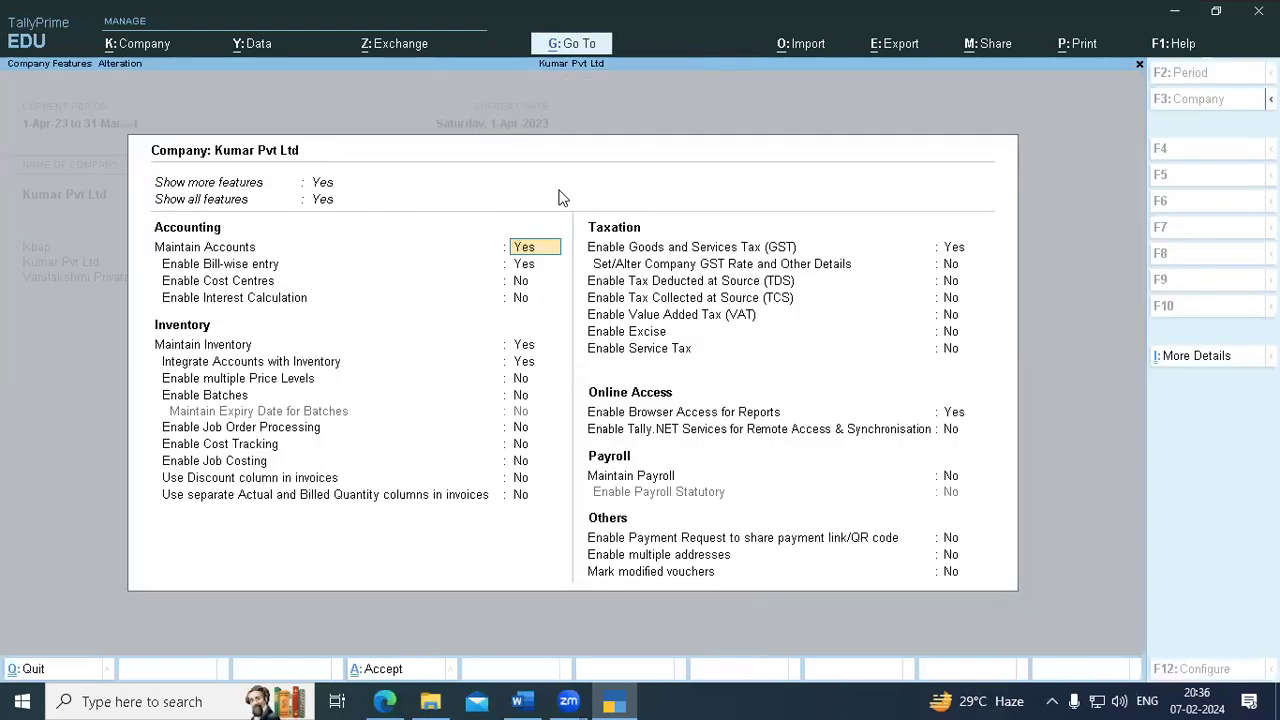
pyautogui.press('Escape')
pyautogui.press('y')
pyautogui.press('Escape')
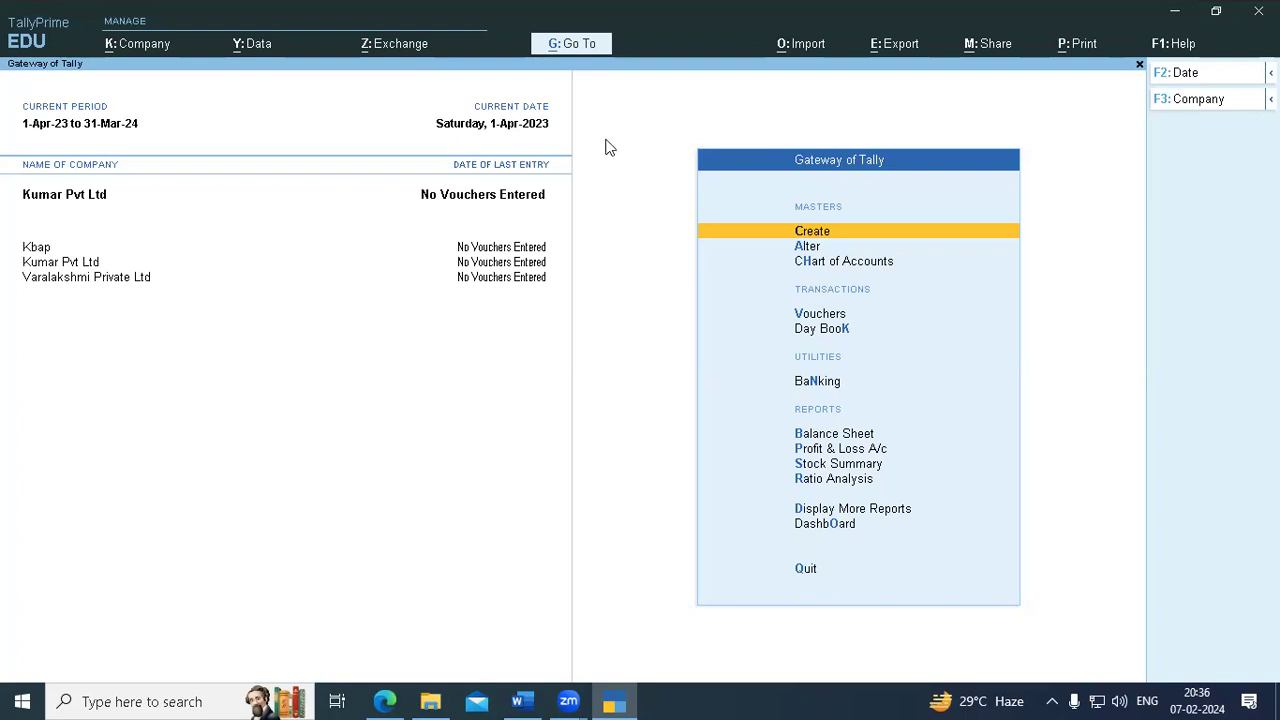
# - Open Multi Ledger Creation via Chart of Accounts > Ledgers > Multi Create with All Items, then exit to Gateway
pyautogui.click(843, 262)
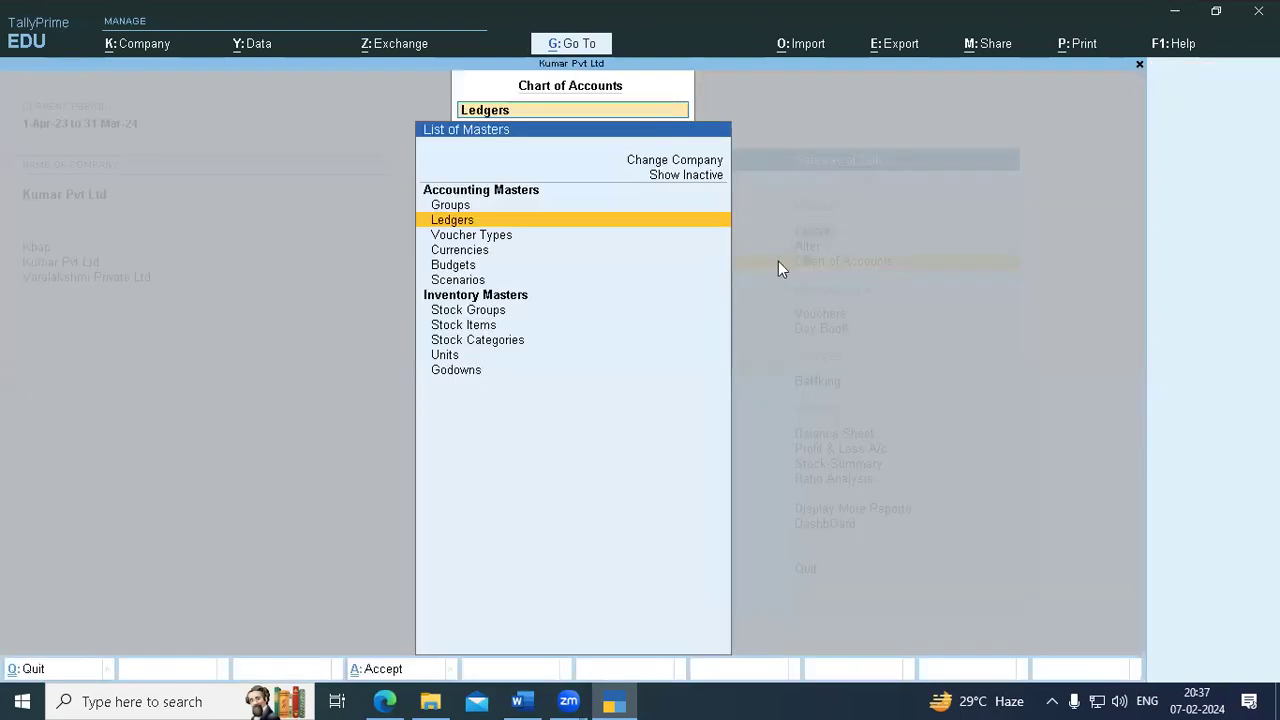
pyautogui.click(473, 222)
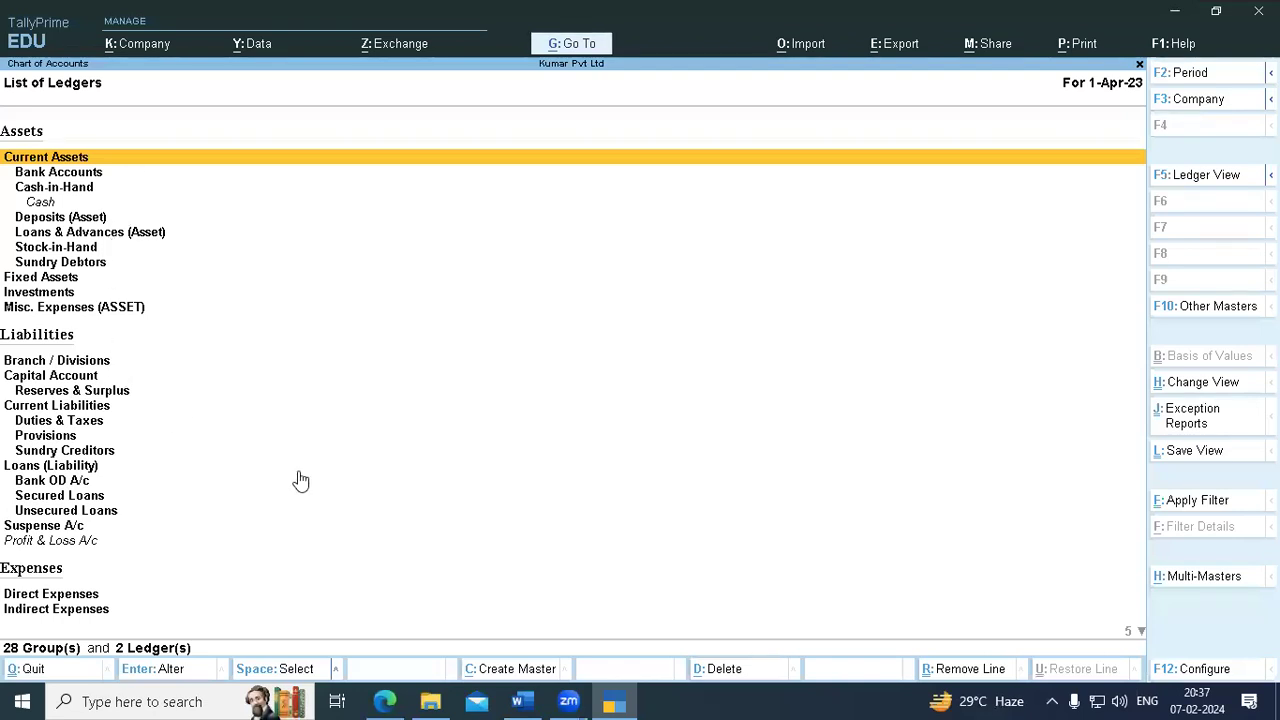
pyautogui.click(1190, 582)
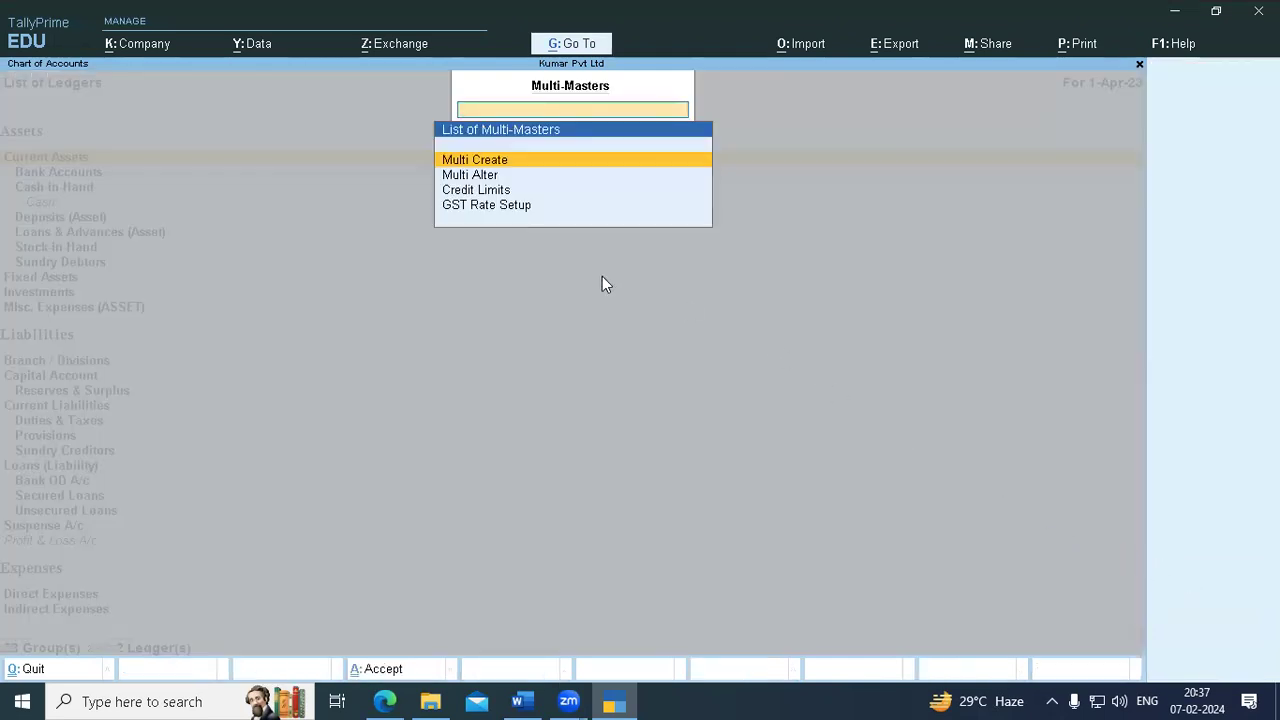
pyautogui.click(505, 163)
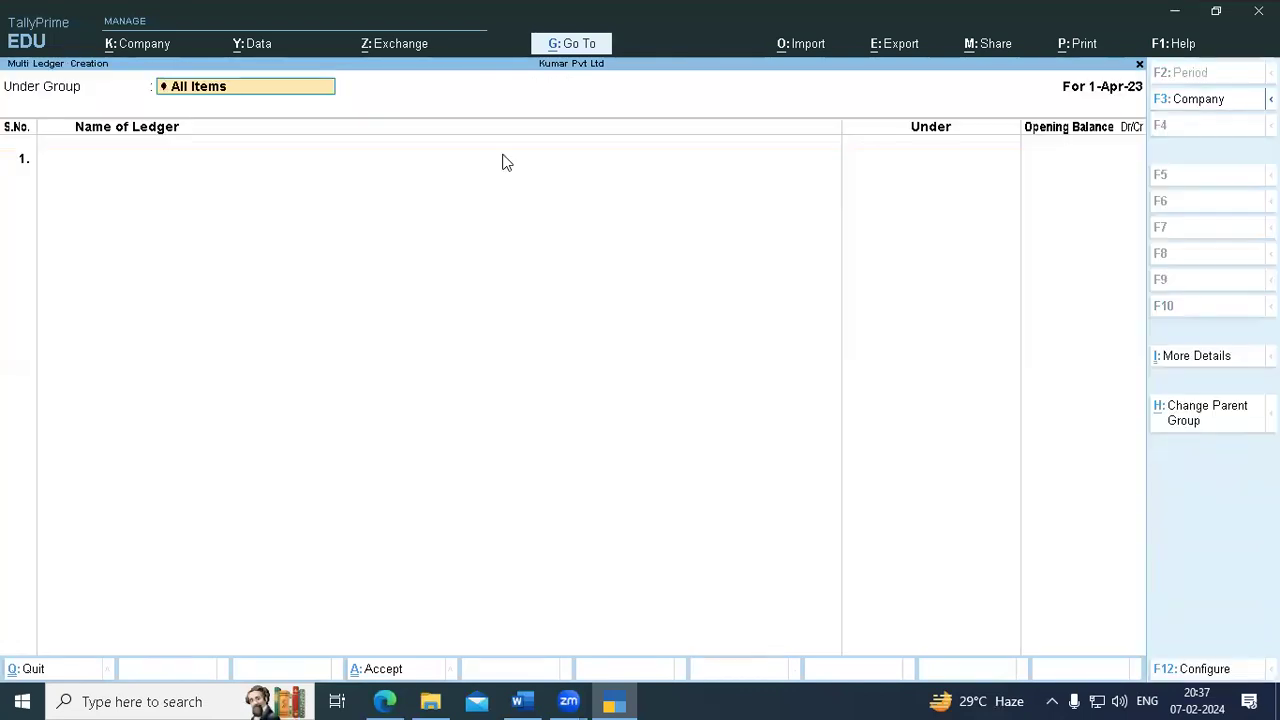
pyautogui.press('Return')
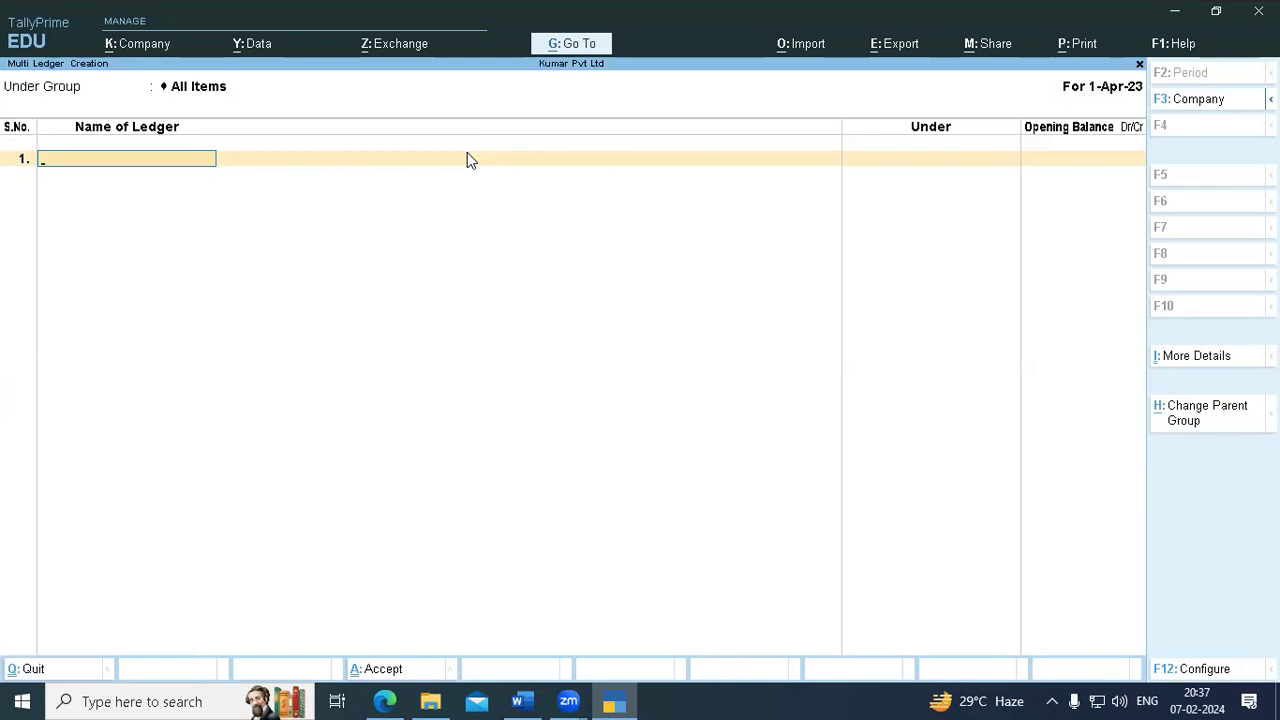
pyautogui.press('Escape')
pyautogui.press('Escape')
pyautogui.press('Escape')
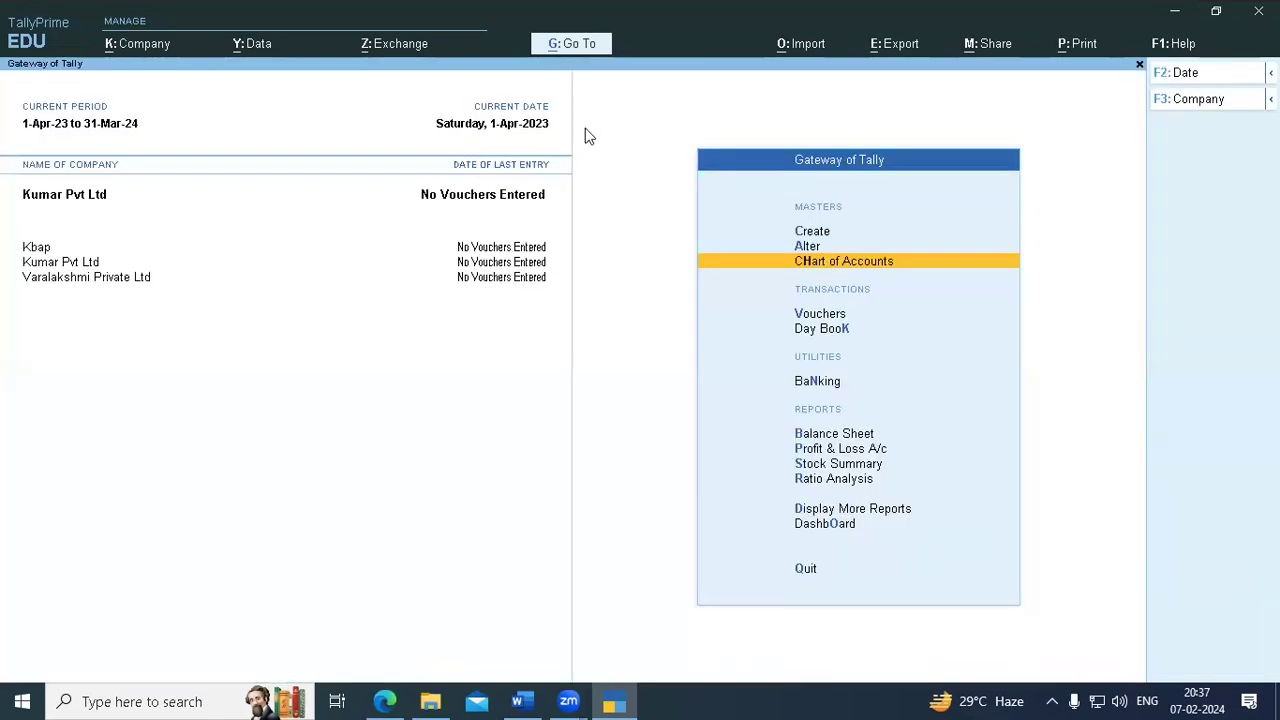
pyautogui.click(911, 263)
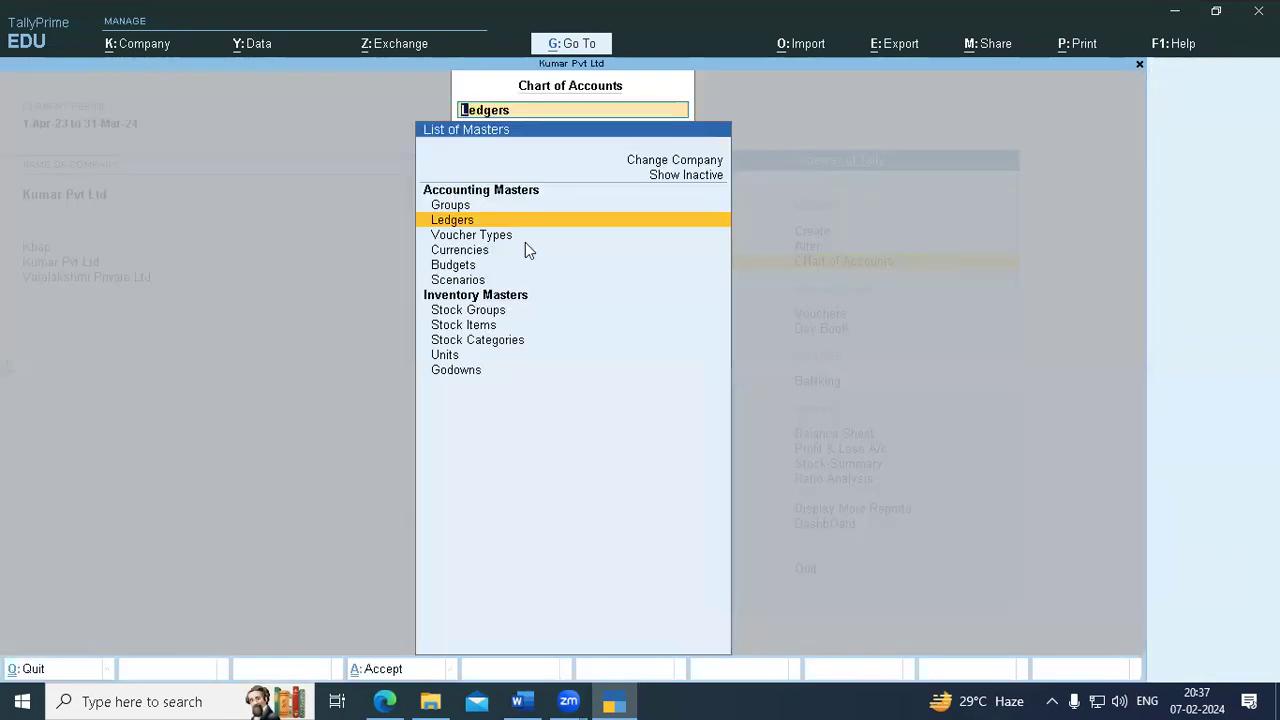
pyautogui.click(448, 222)
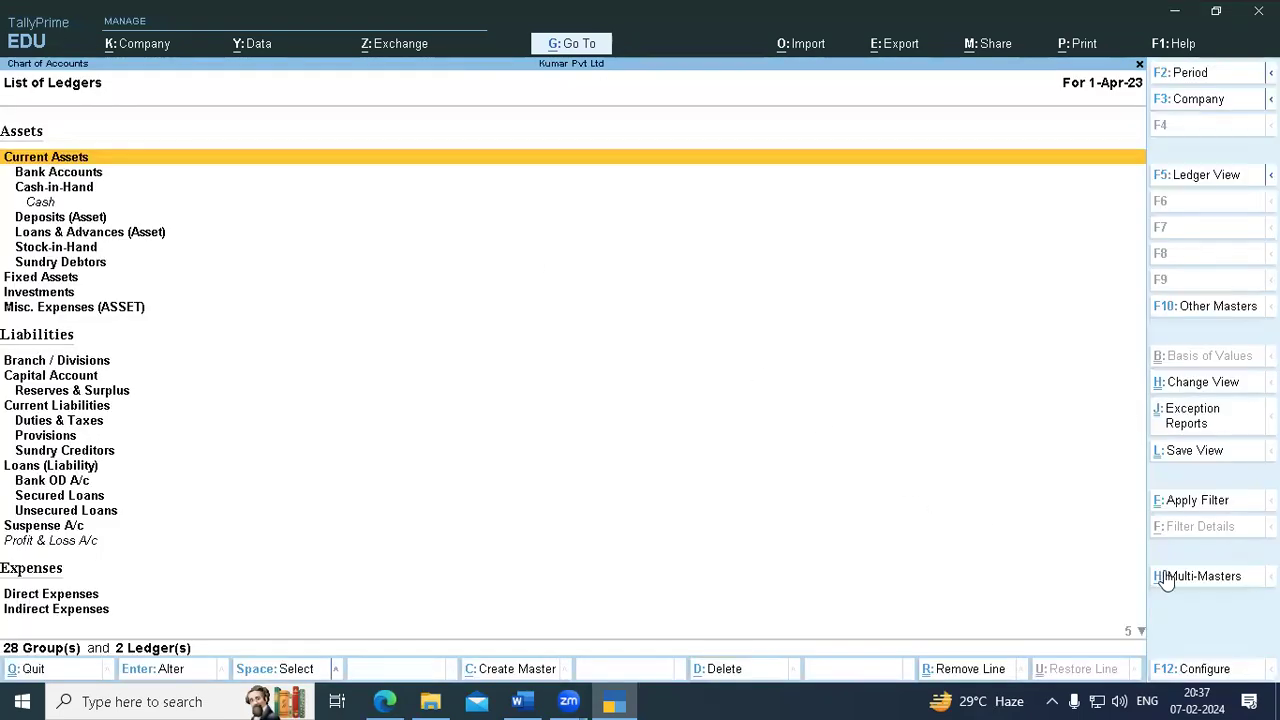
pyautogui.click(1206, 580)
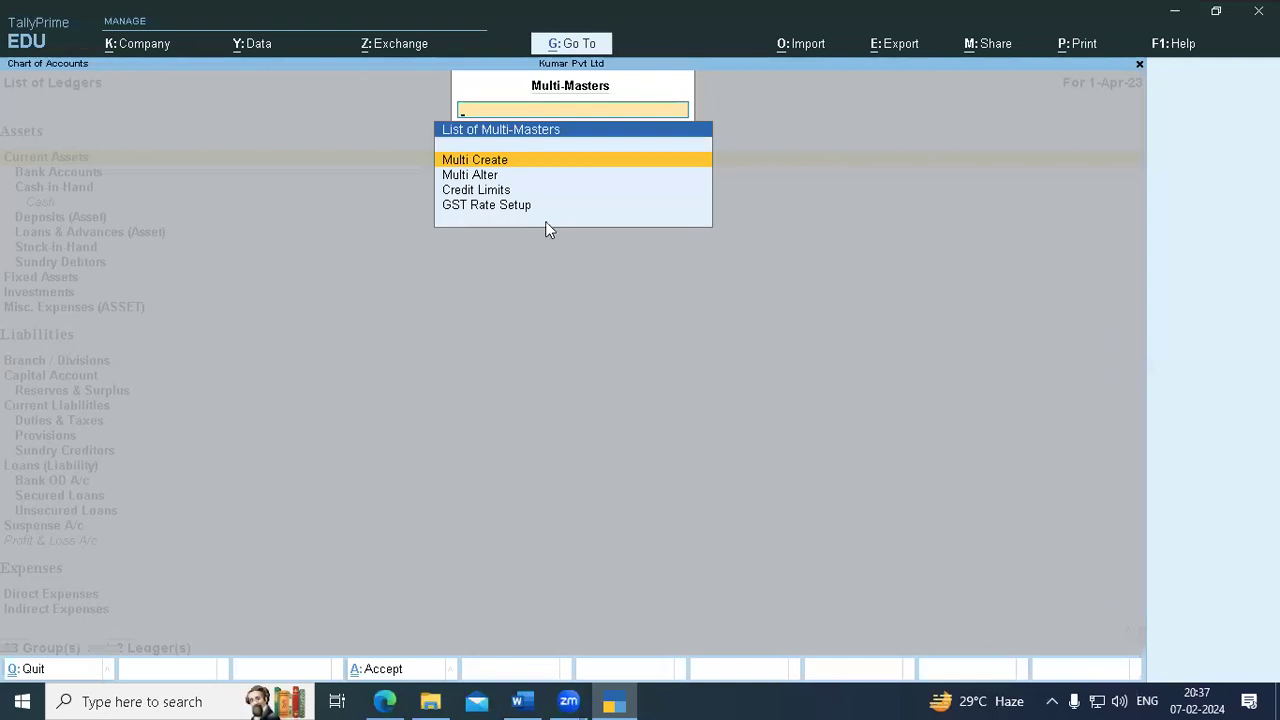
pyautogui.click(493, 160)
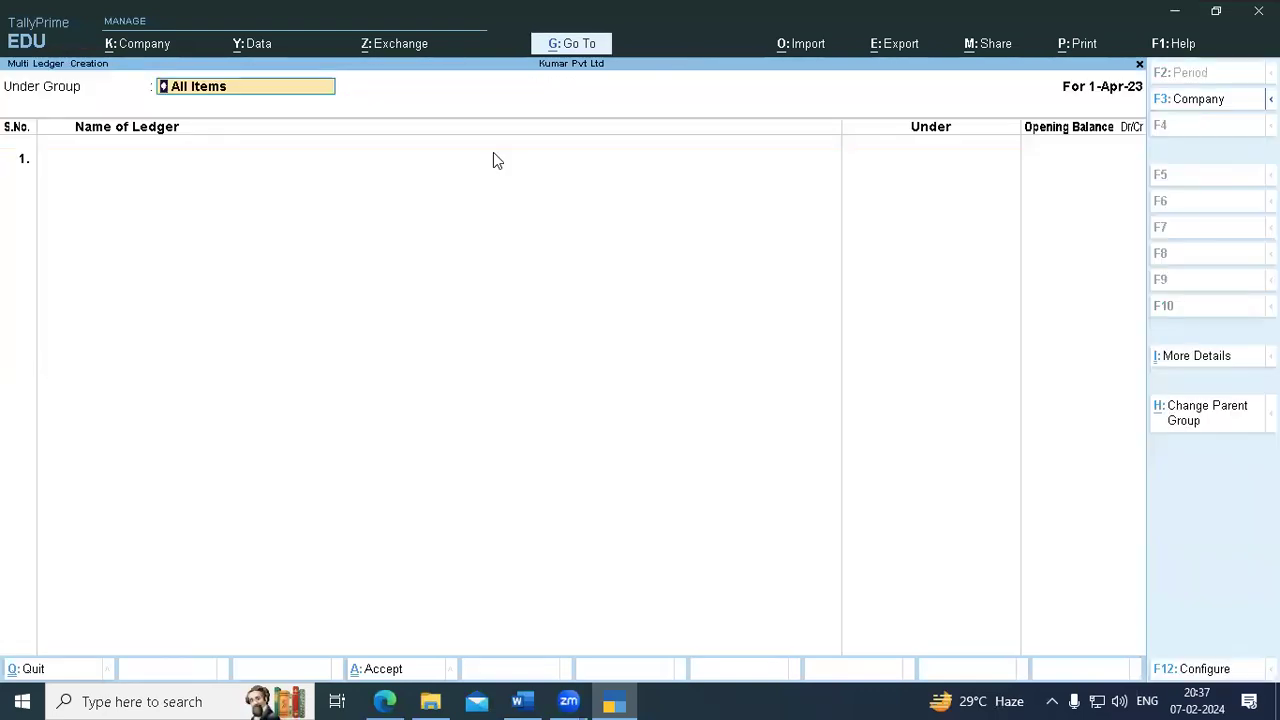
pyautogui.press('Return')
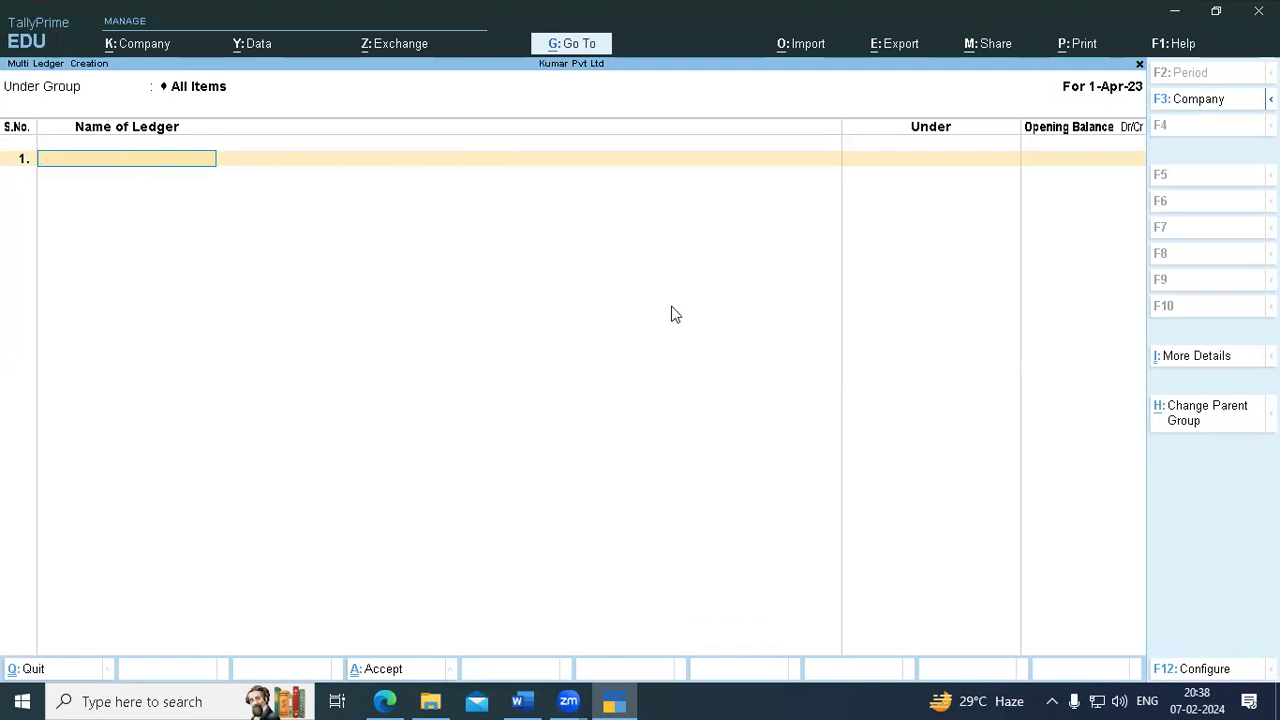
pyautogui.press('Escape')
pyautogui.press('Escape')
pyautogui.press('Escape')
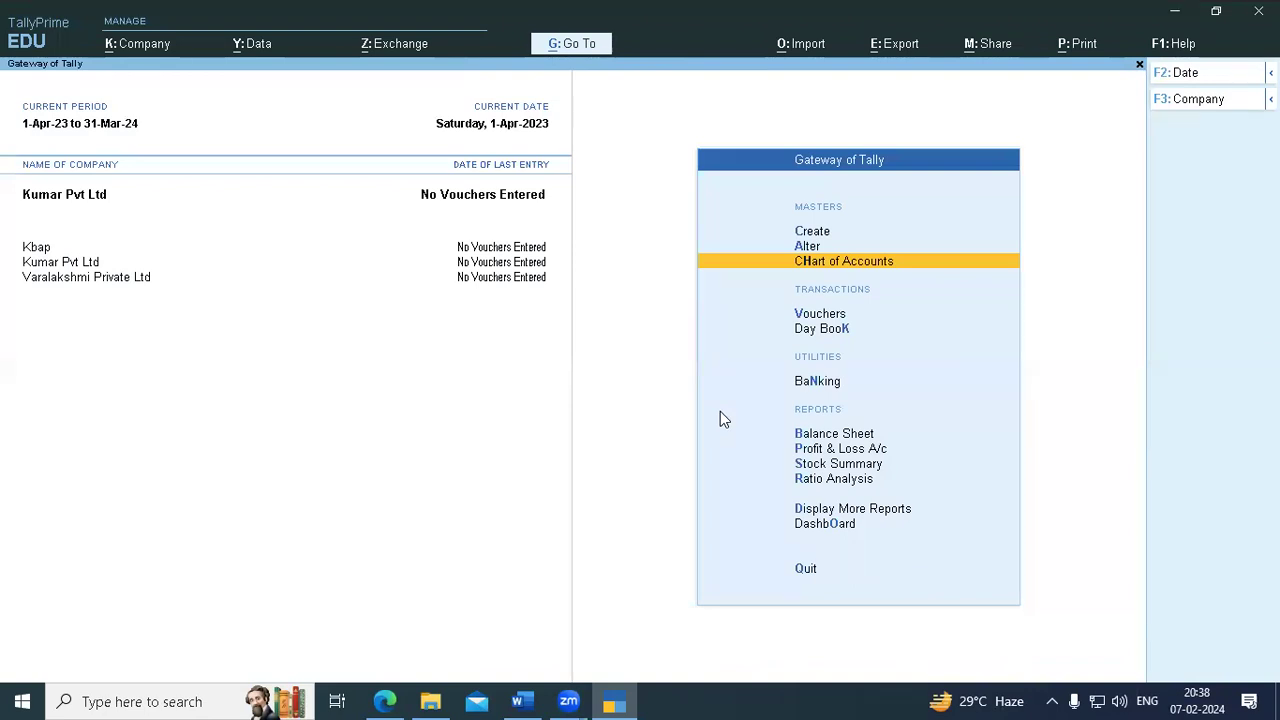
# - Insert a 'ledger creation' heading above the VOCHER POSTING IN TALLY heading in Word
pyautogui.click(522, 698)
pyautogui.scroll(3, 223, 286)
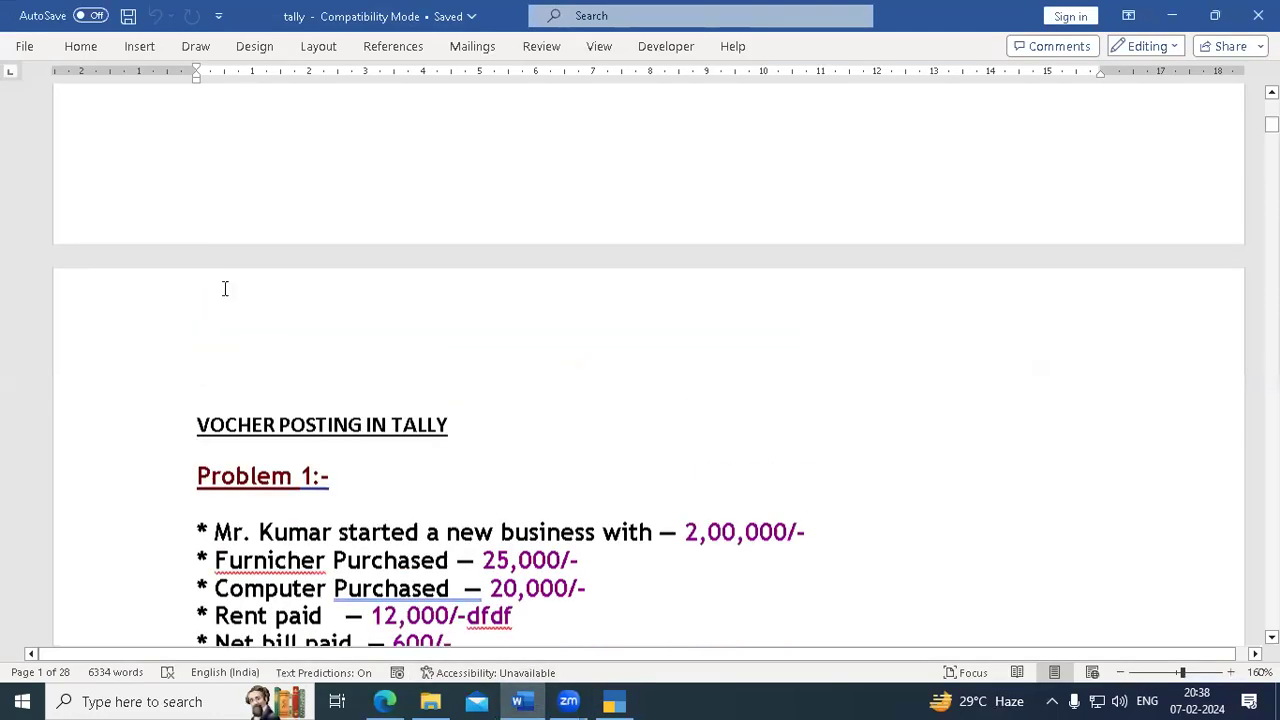
pyautogui.click(206, 425)
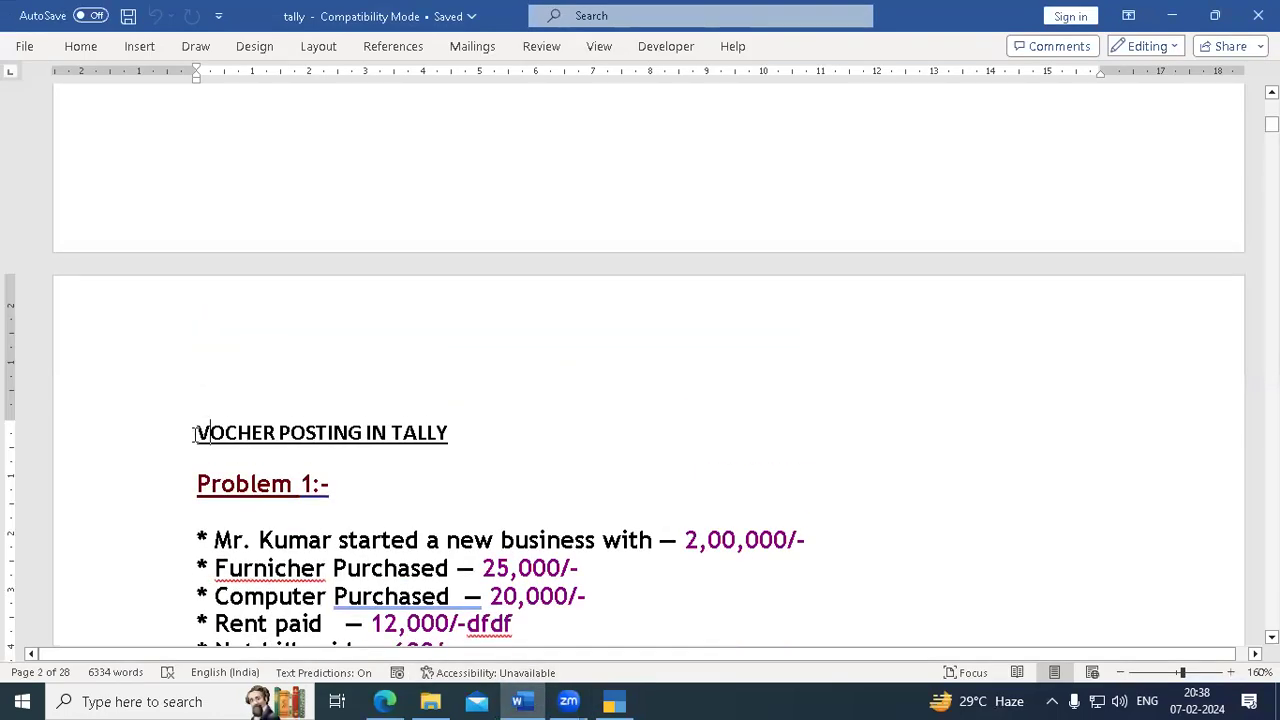
pyautogui.press('Return')
pyautogui.press('Return')
pyautogui.press('Return')
pyautogui.press('Return')
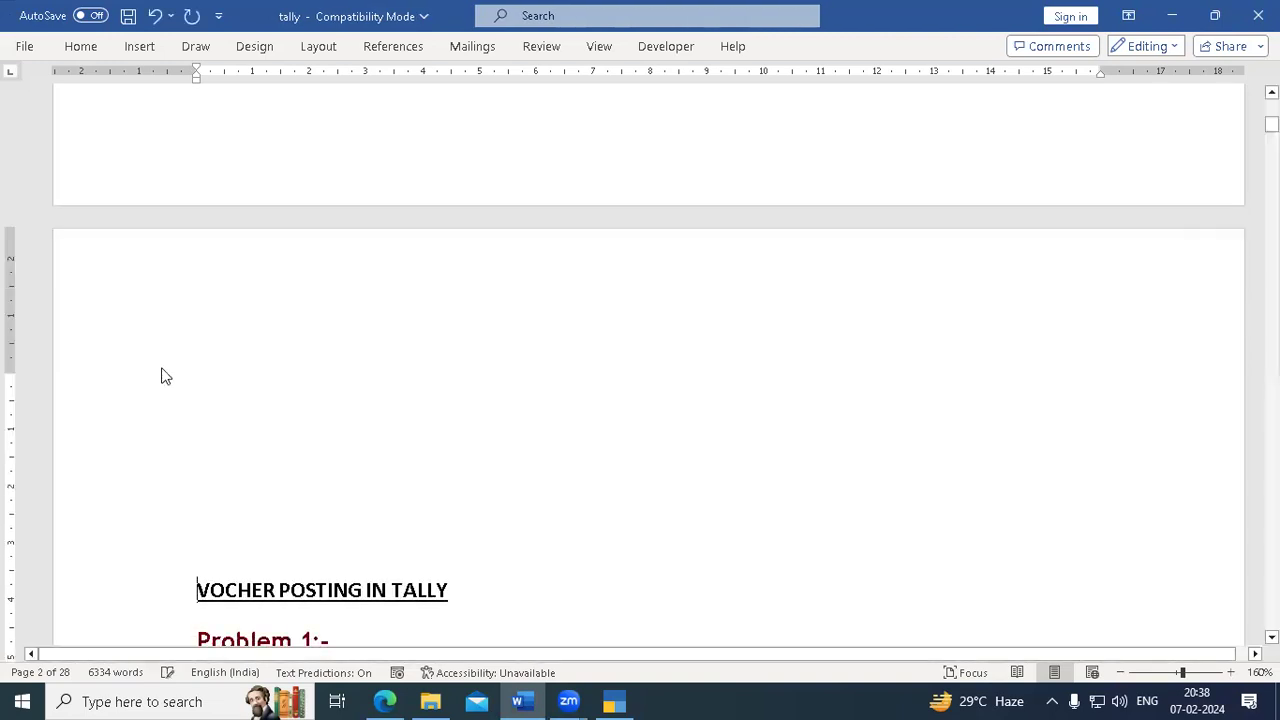
pyautogui.click(205, 358)
pyautogui.write('ledger ')
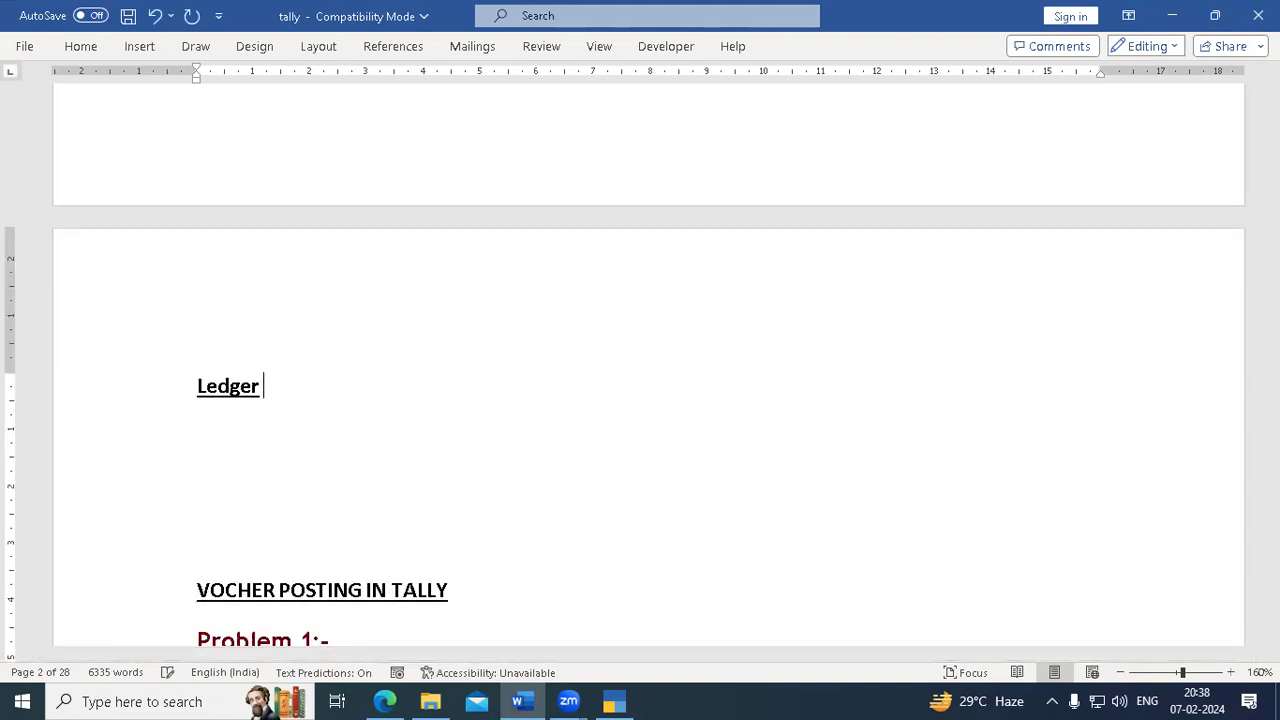
pyautogui.write('creation')
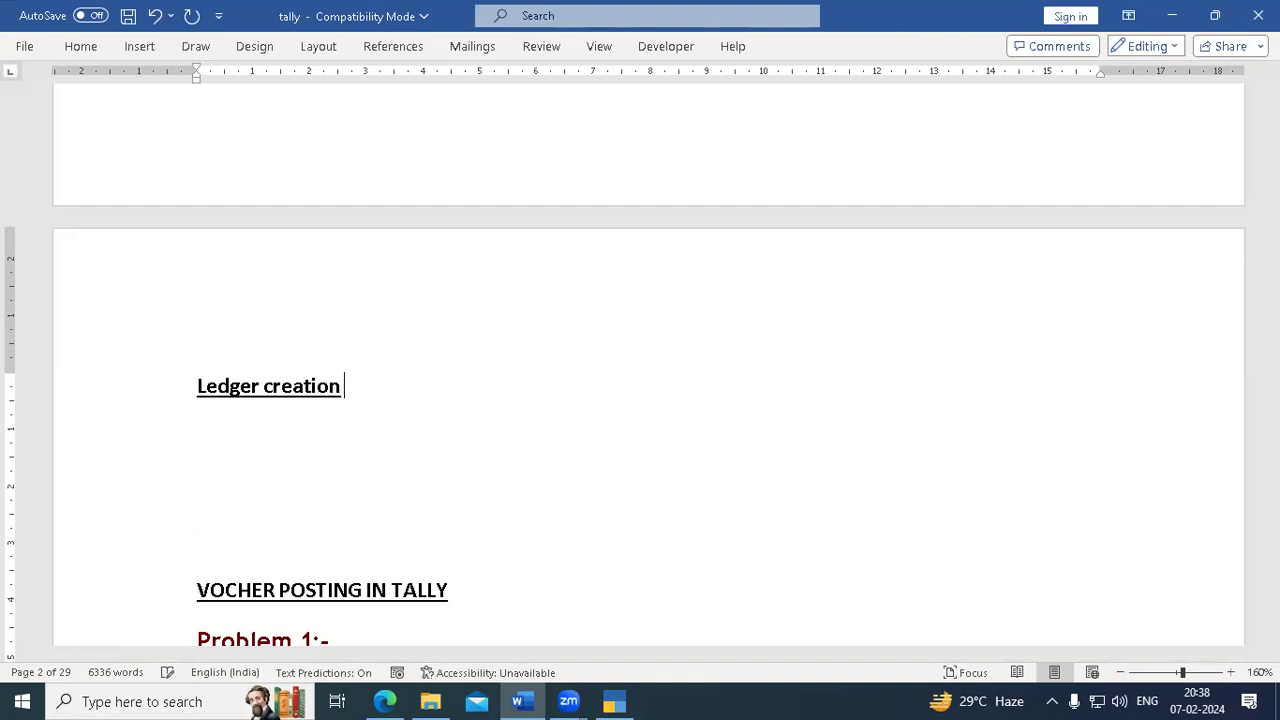
pyautogui.press('Return')
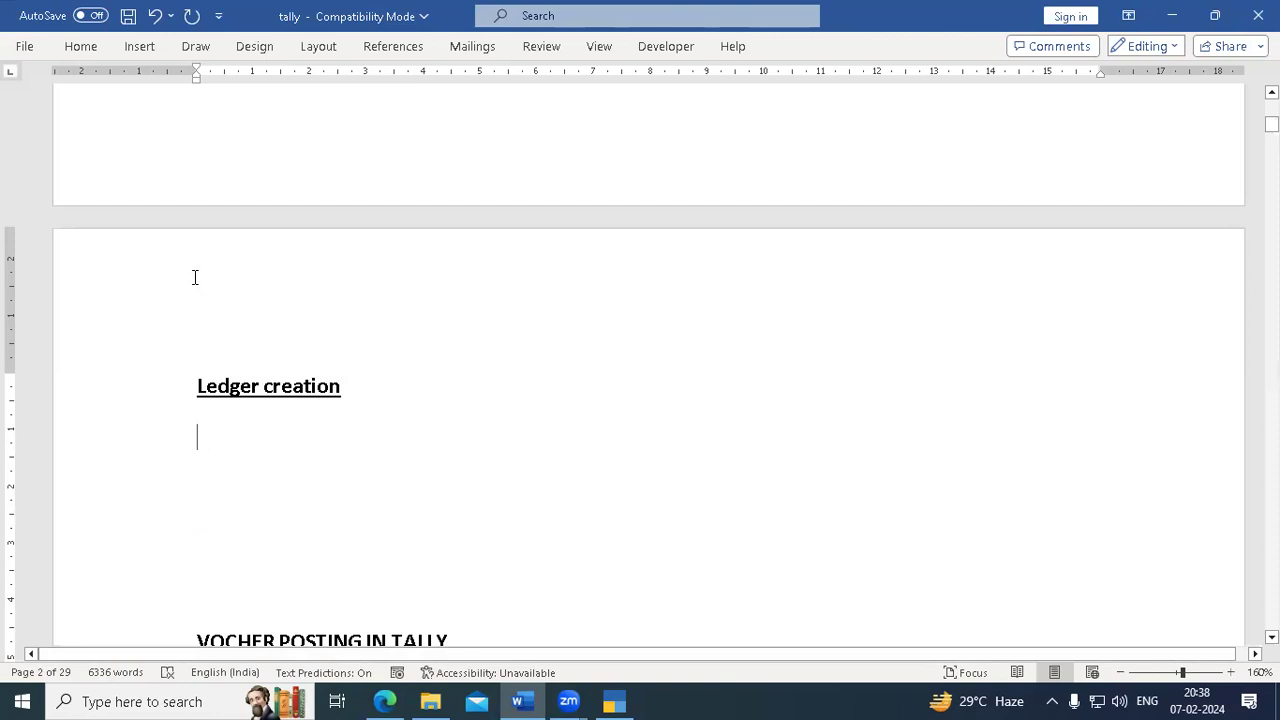
# - Type 'gate way of tally ->chart of accounts ->' on the line below the heading
pyautogui.click(81, 47)
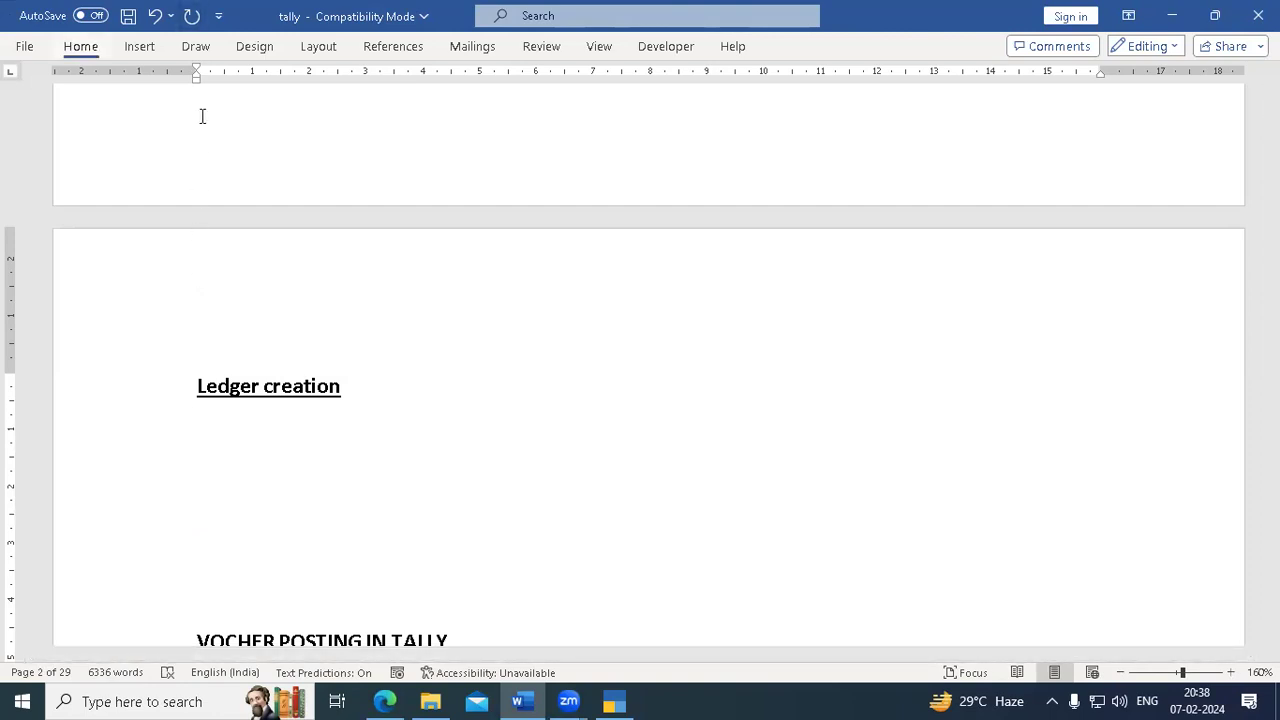
pyautogui.click(81, 47)
pyautogui.click(81, 47)
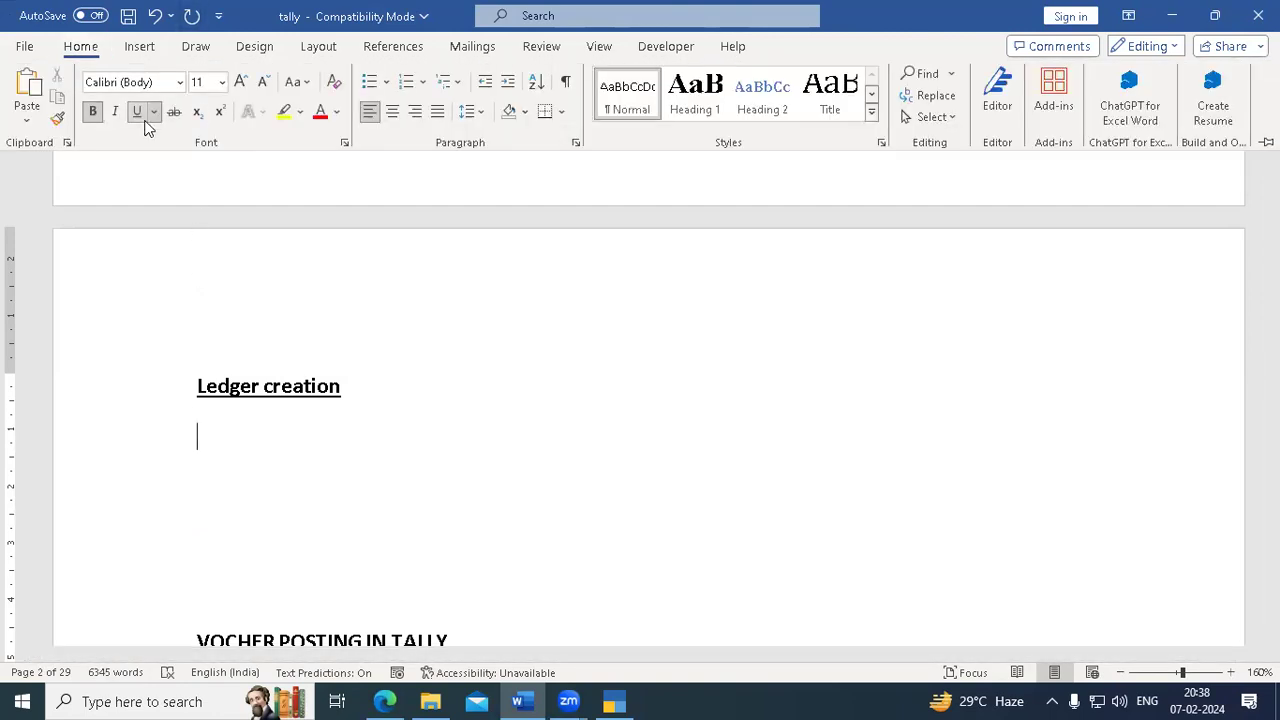
pyautogui.click(232, 440)
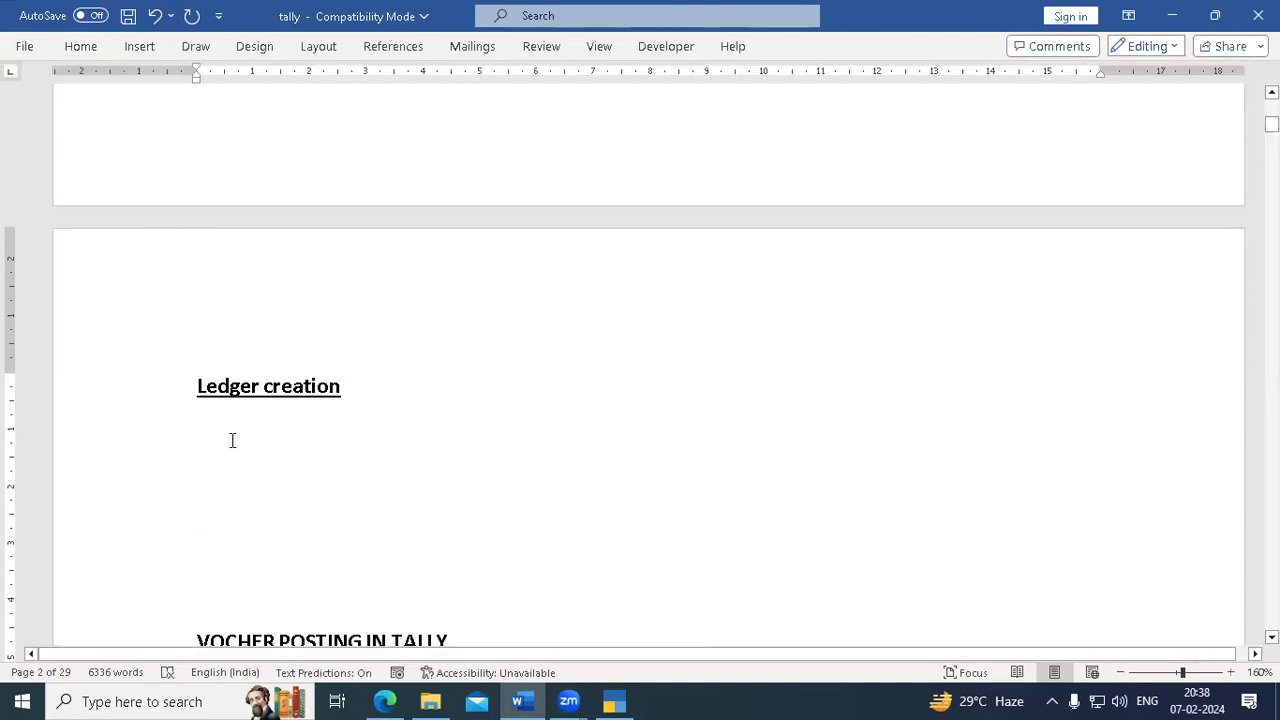
pyautogui.write('gate wa')
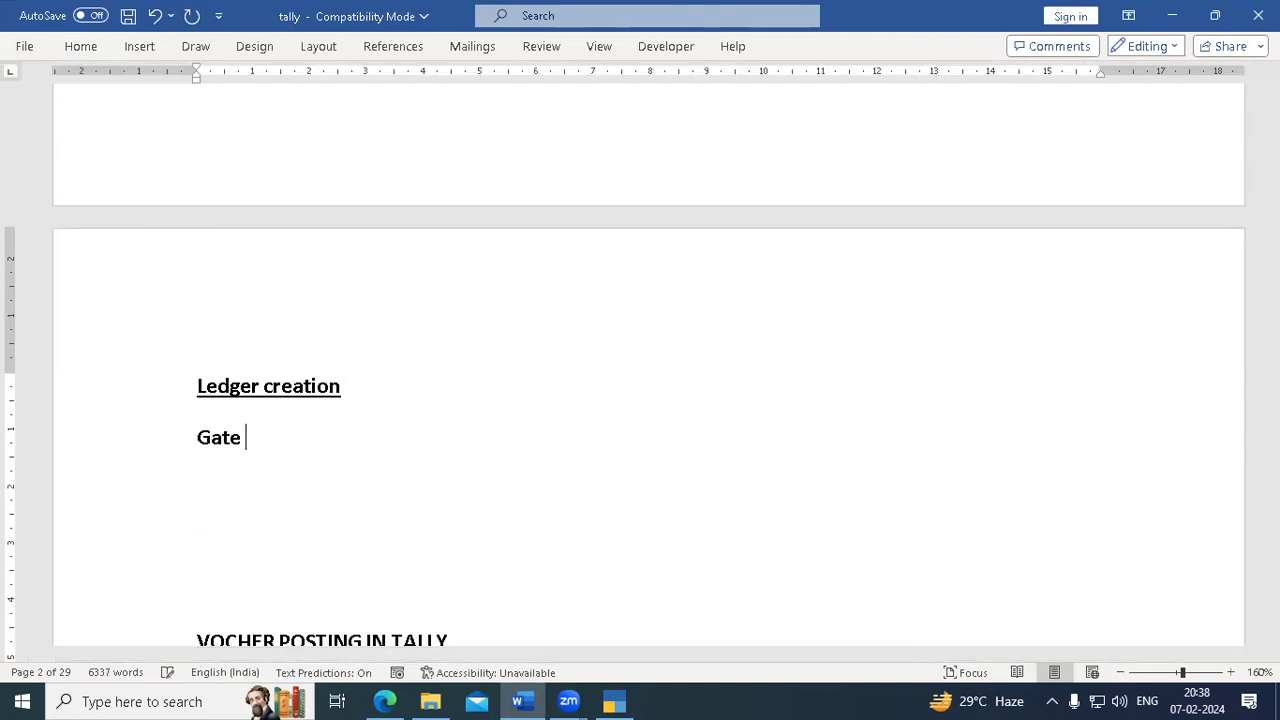
pyautogui.write('y of tally ')
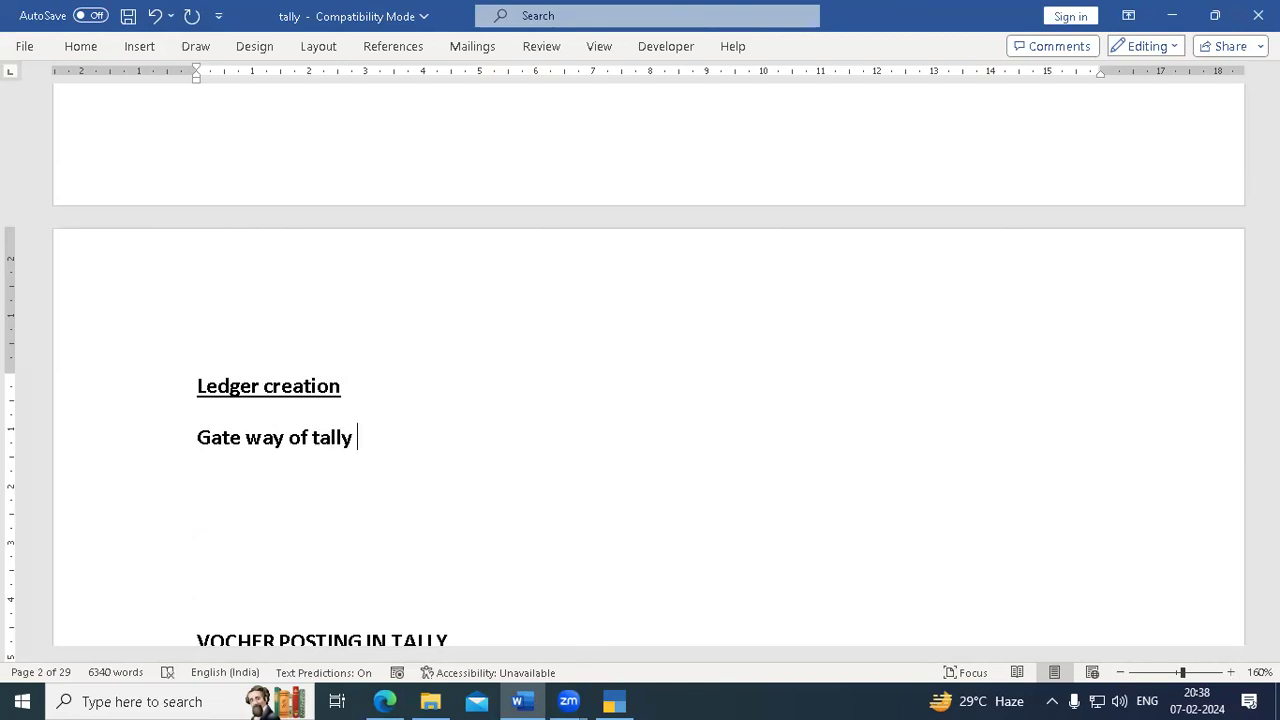
pyautogui.write('->')
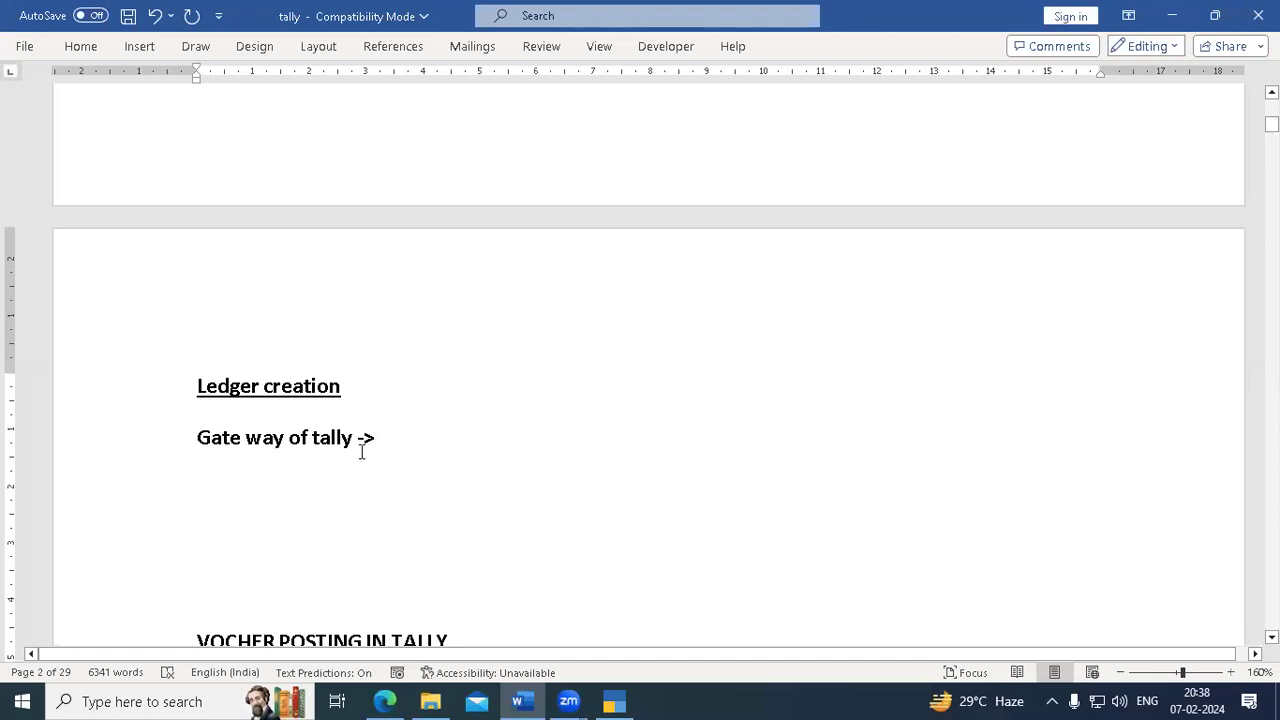
pyautogui.write('cha')
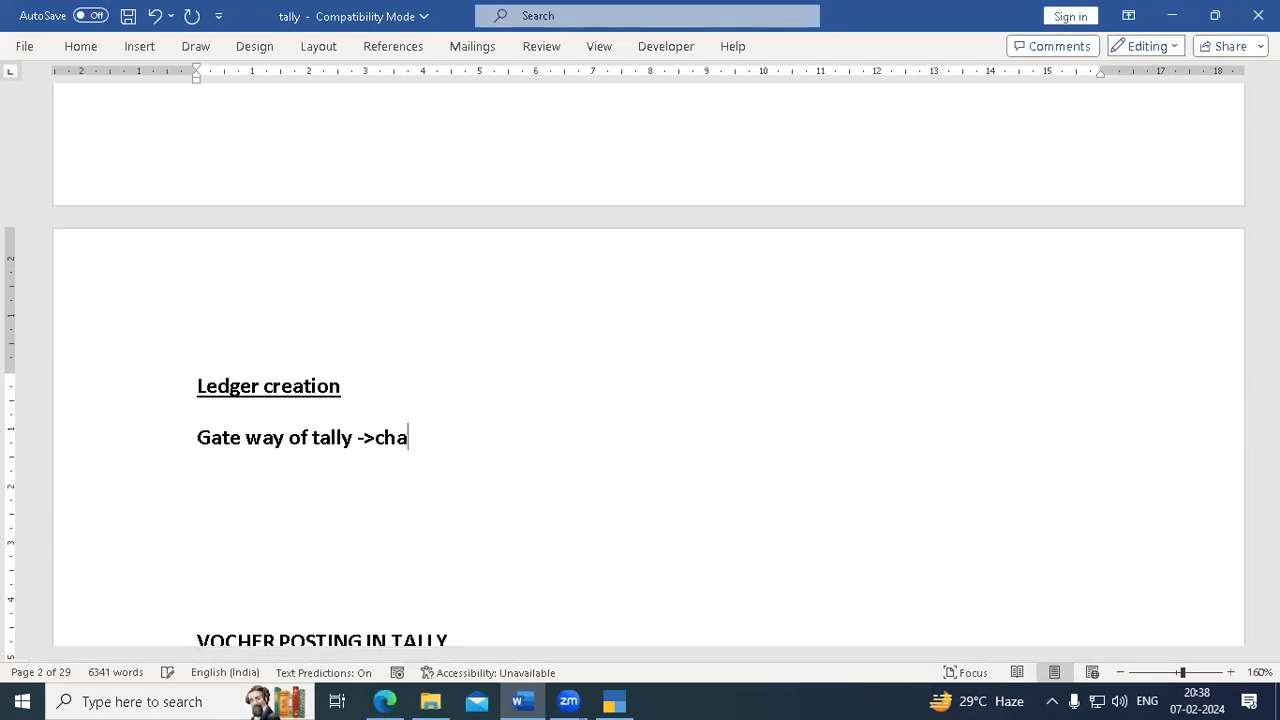
pyautogui.write('rt of accounts ')
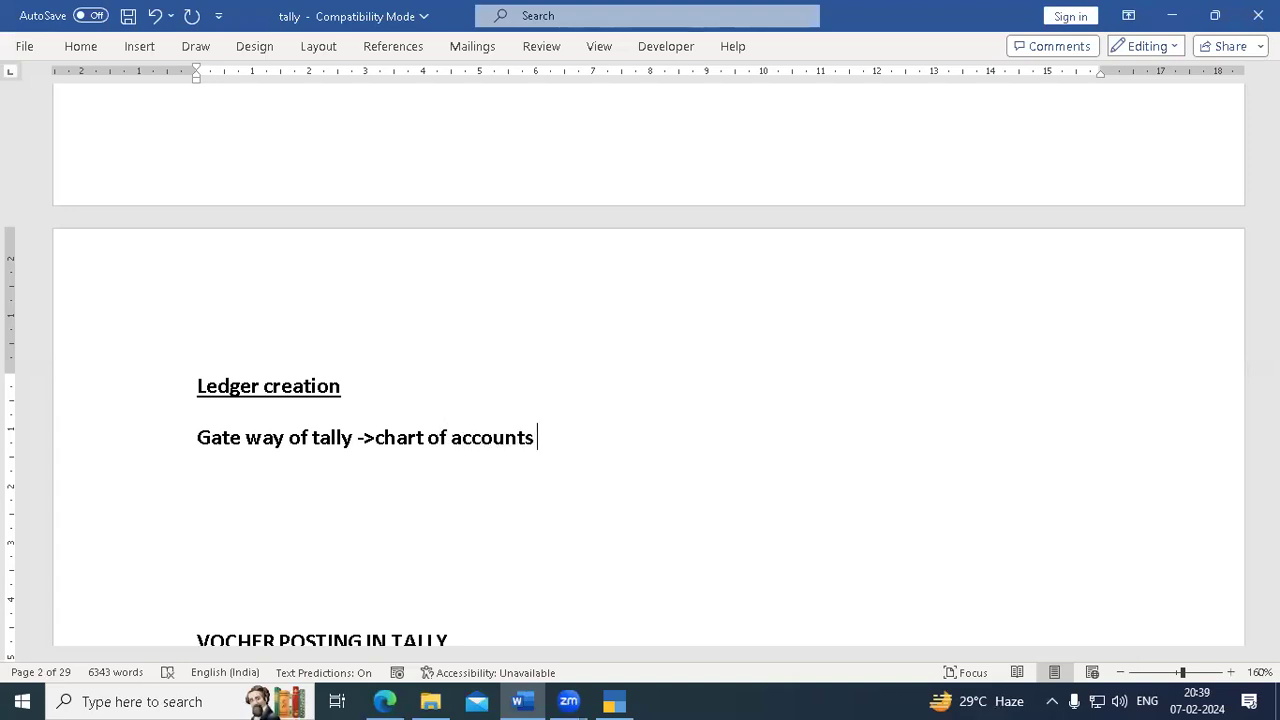
pyautogui.write('->')
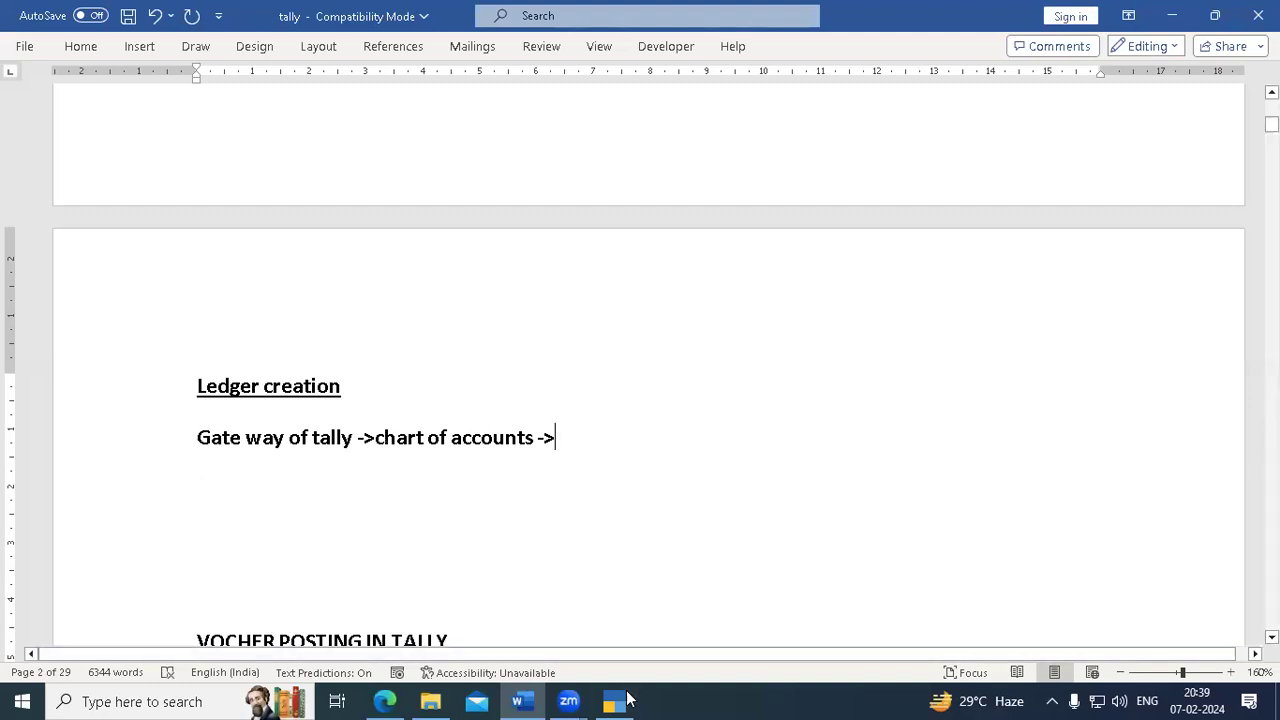
# - Open Chart of Accounts in TallyPrime and add 'ledgers ->' to the Word path note
pyautogui.click(626, 700)
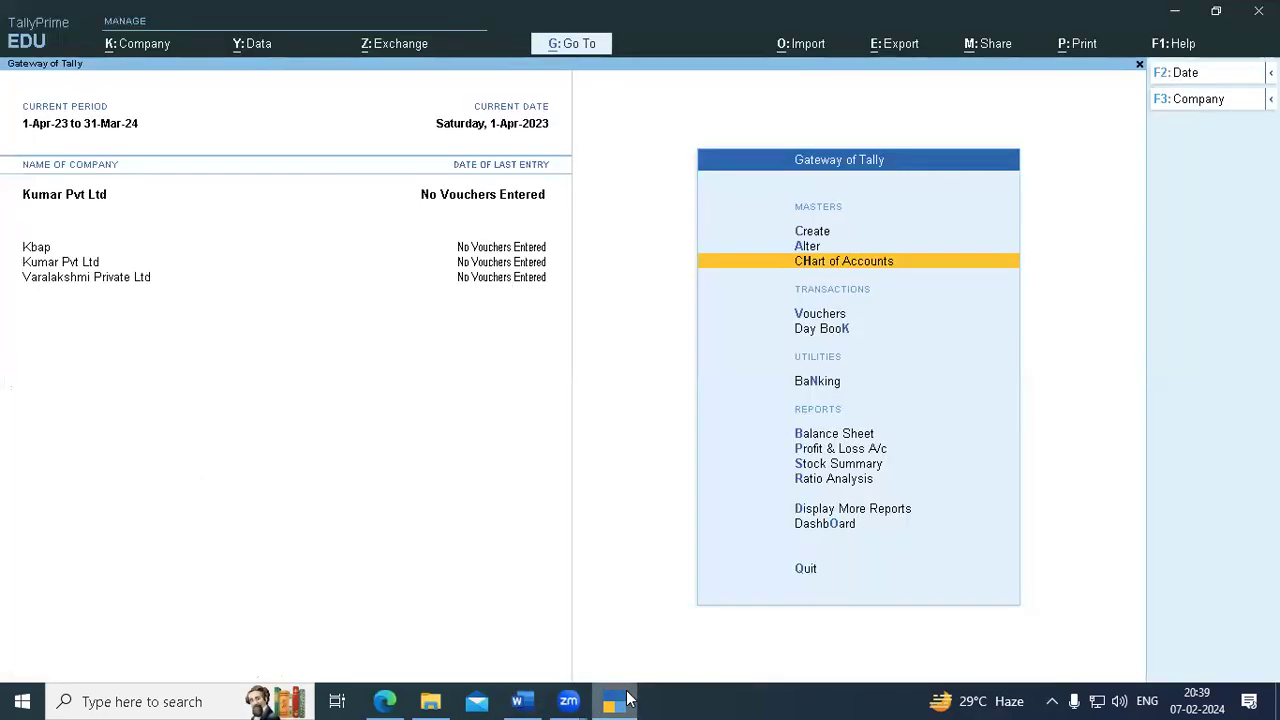
pyautogui.click(812, 262)
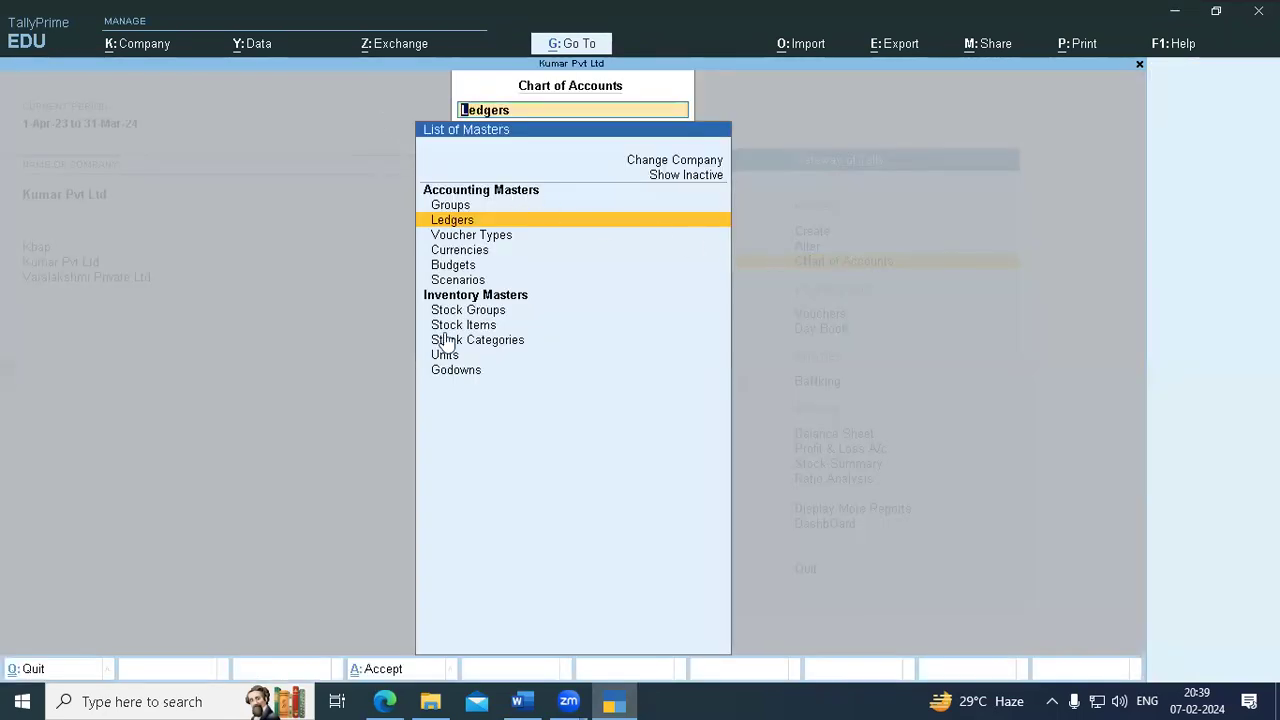
pyautogui.click(522, 699)
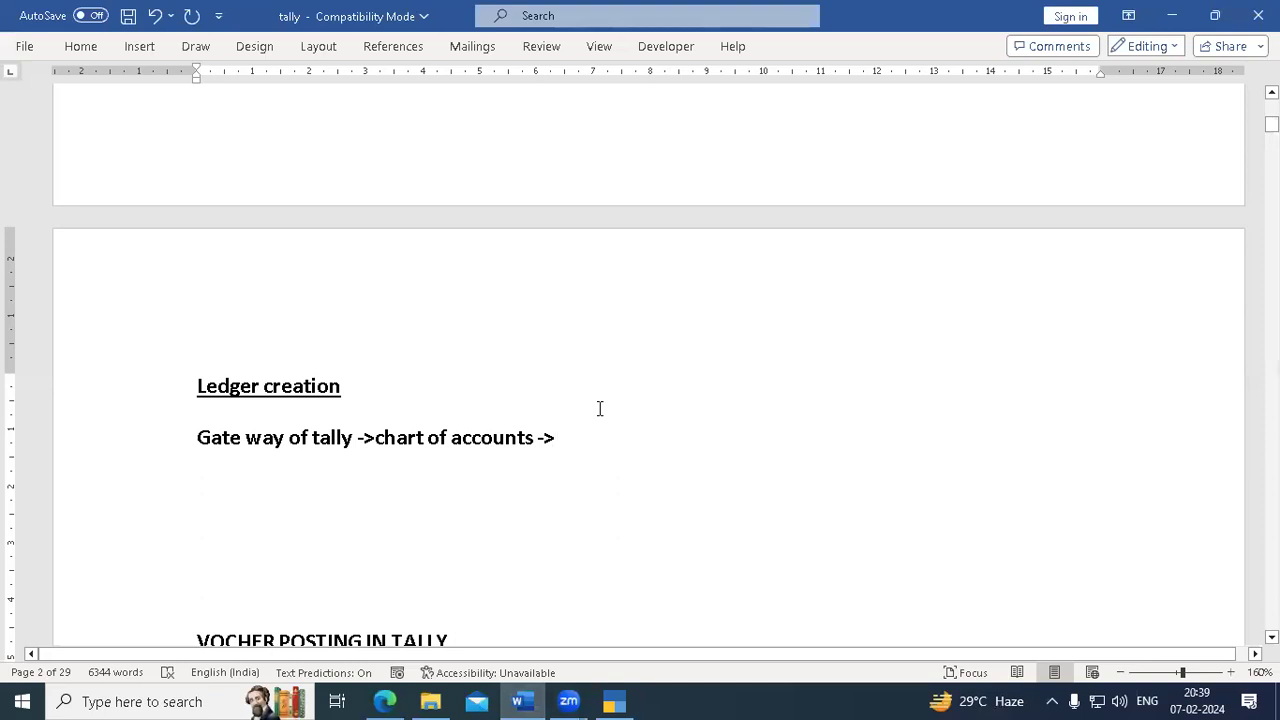
pyautogui.write('ledgers')
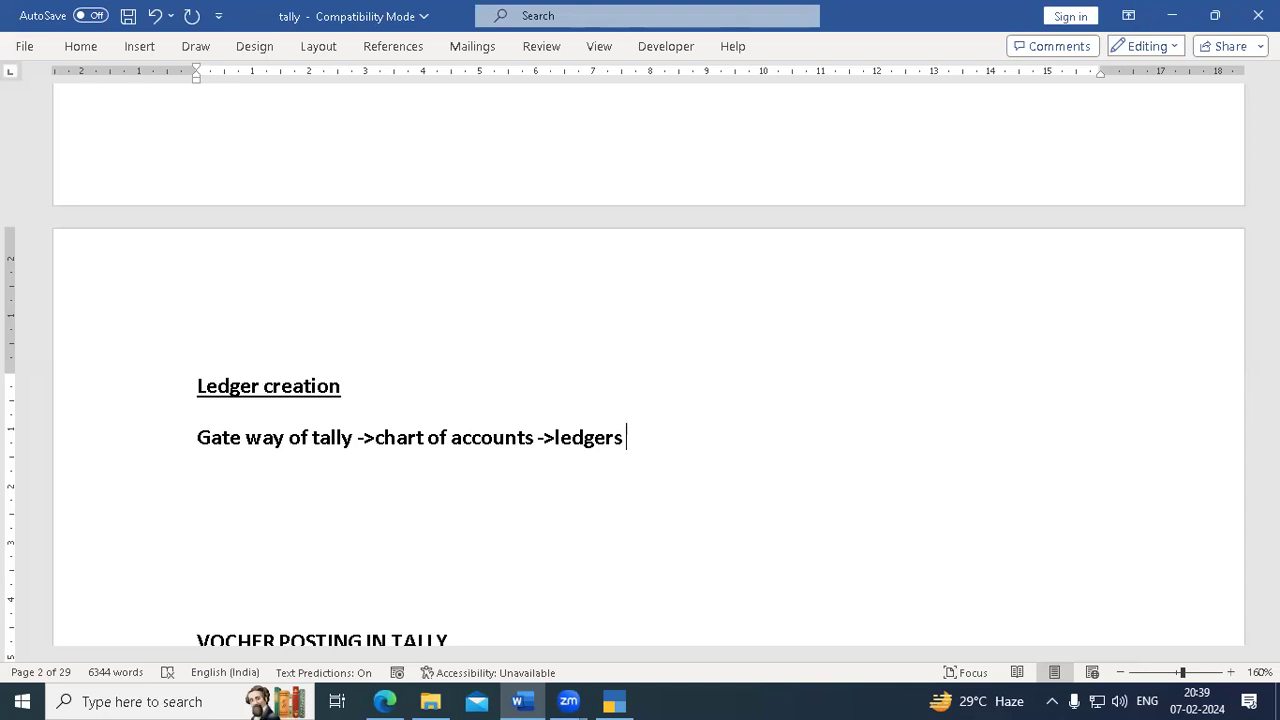
pyautogui.write('->')
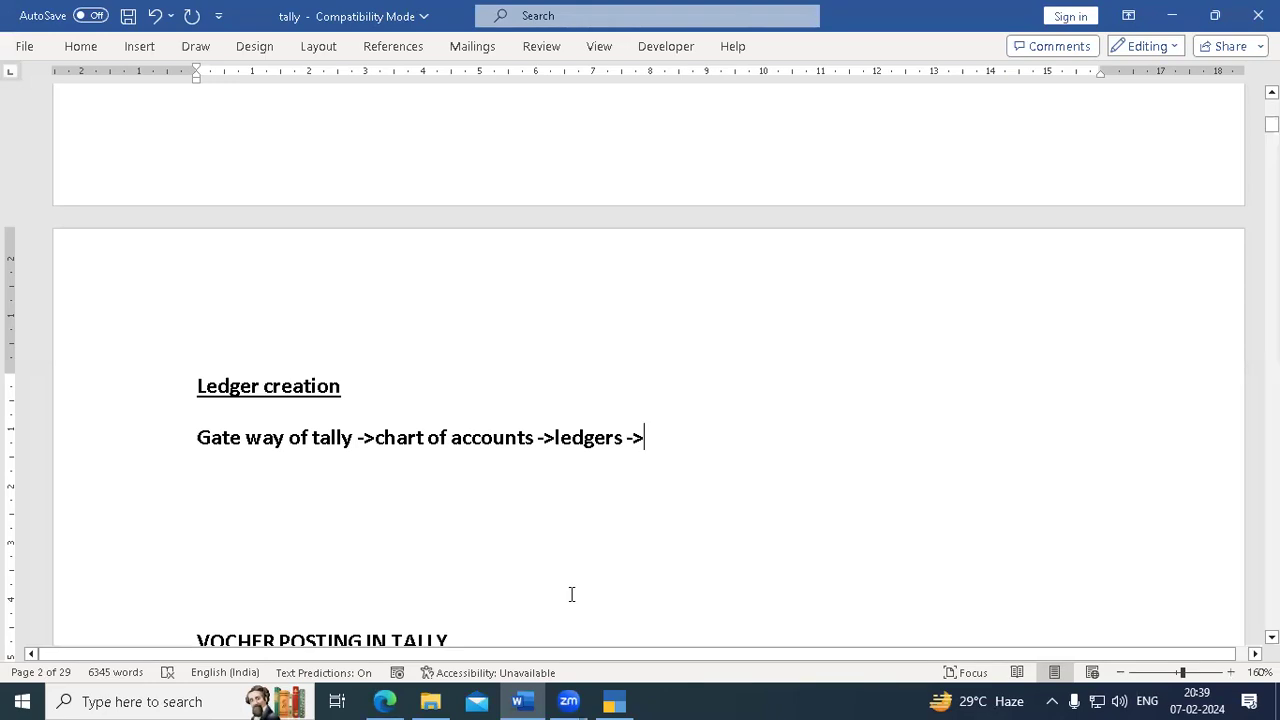
# - Open the ledgers list in TallyPrime and append 'multimasters ->' to the path note
pyautogui.moveTo(519, 700)
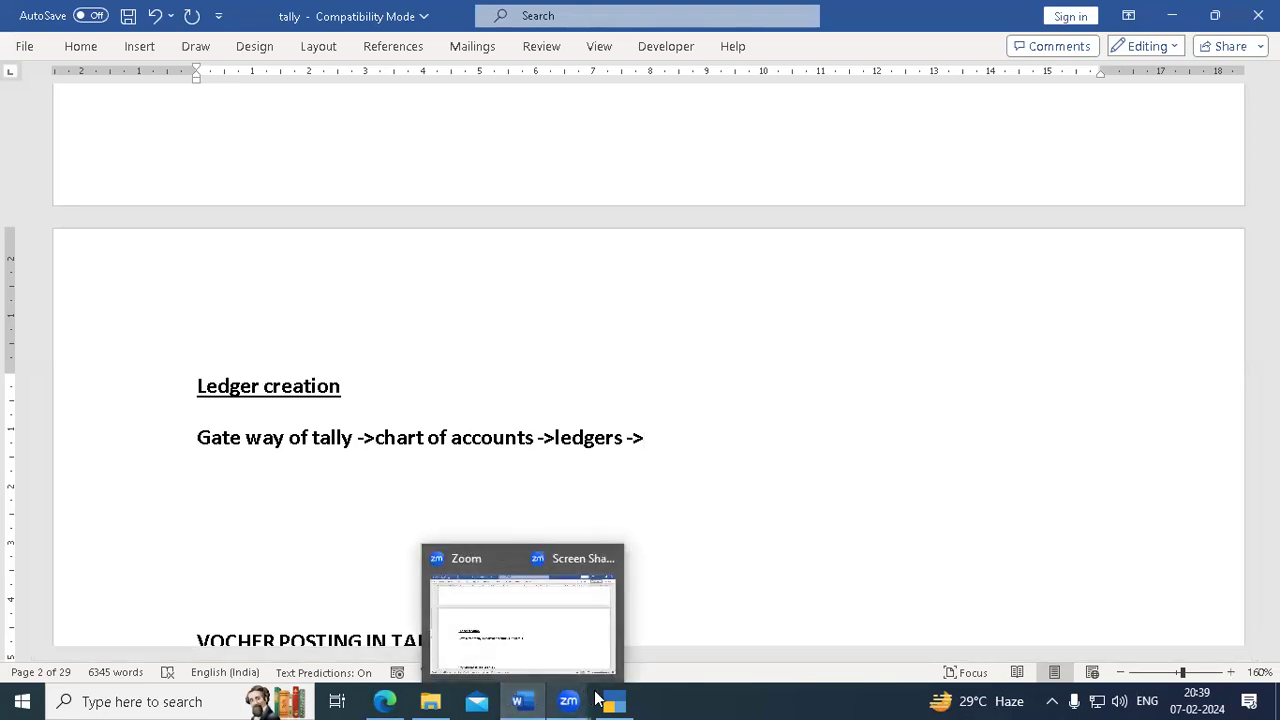
pyautogui.click(612, 700)
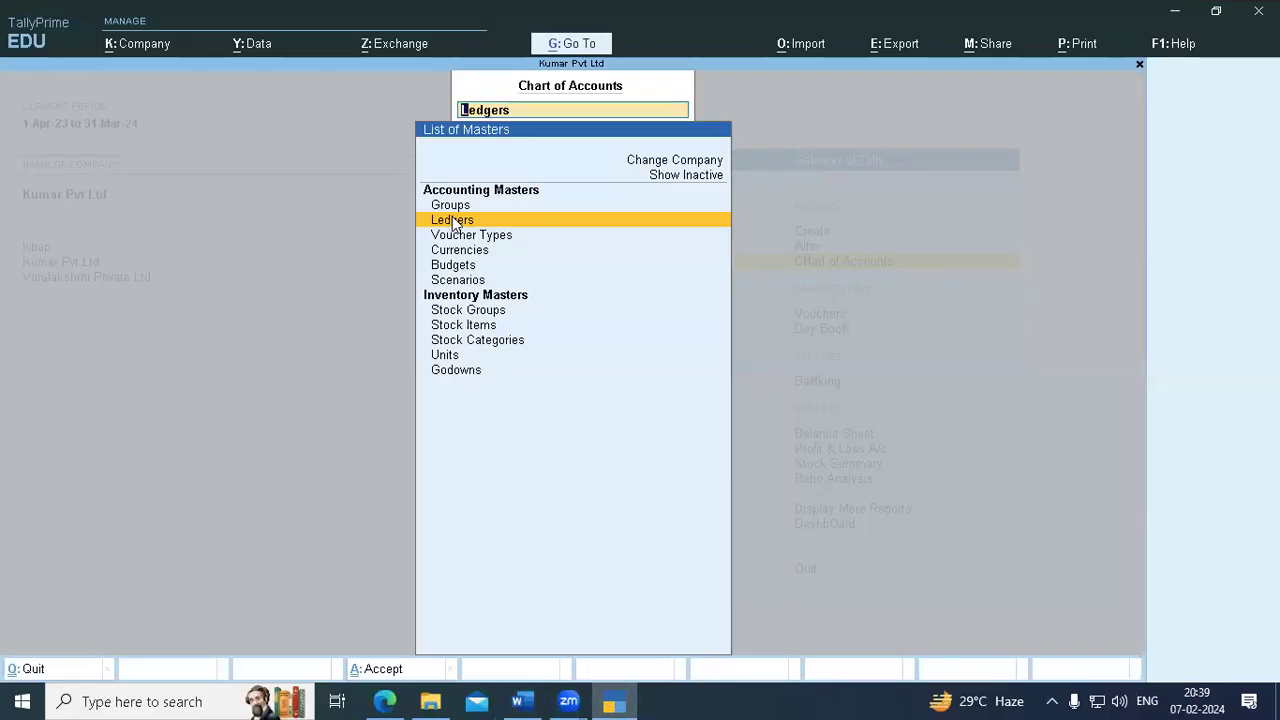
pyautogui.click(450, 222)
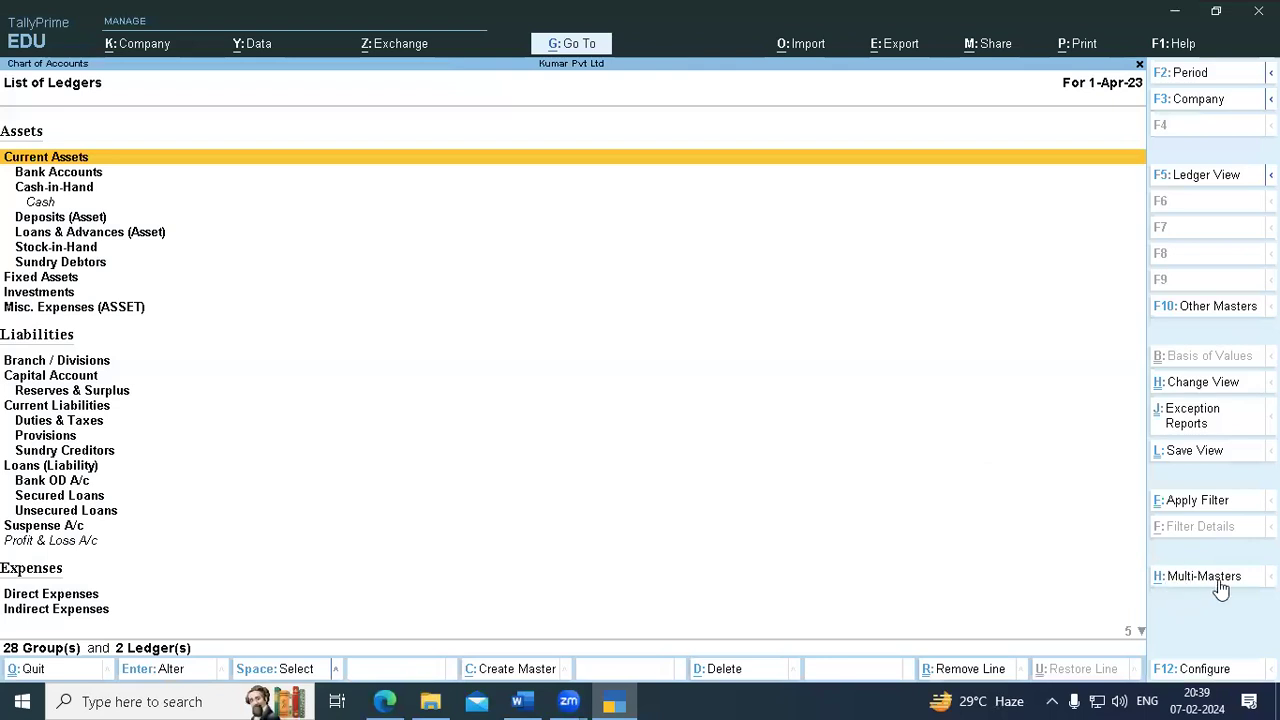
pyautogui.click(517, 700)
pyautogui.write('m')
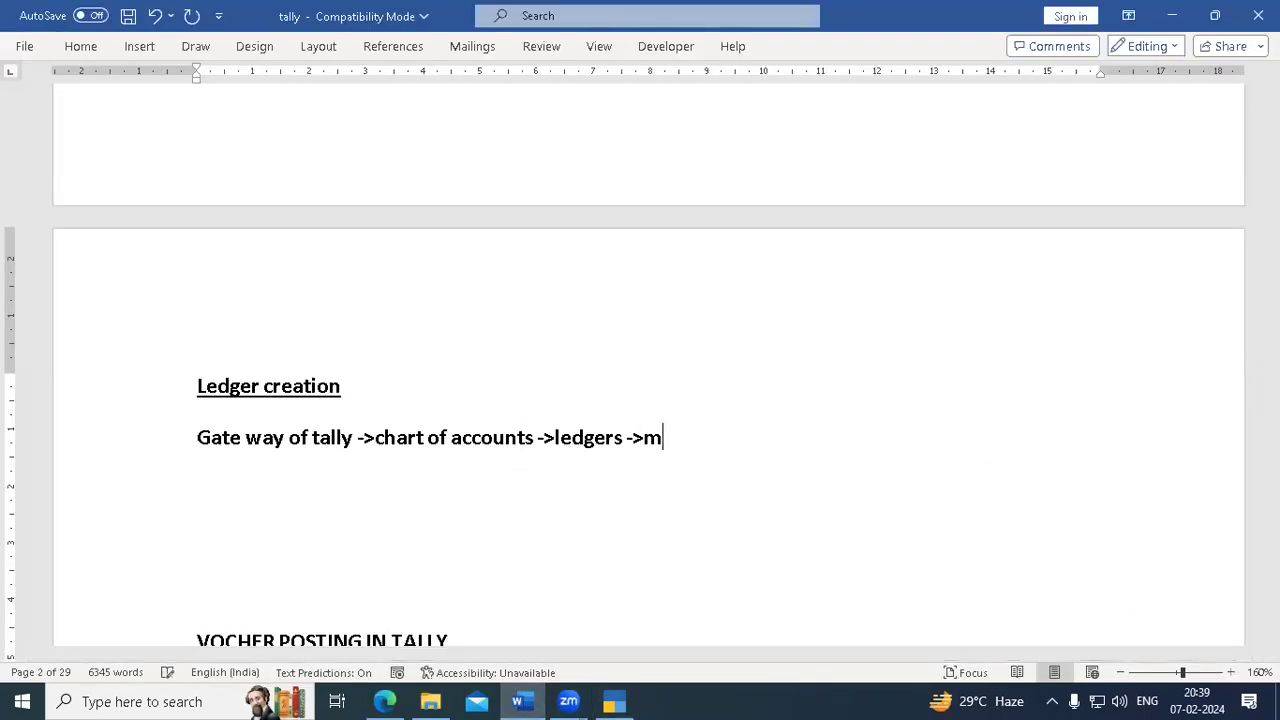
pyautogui.write('ultimasters')
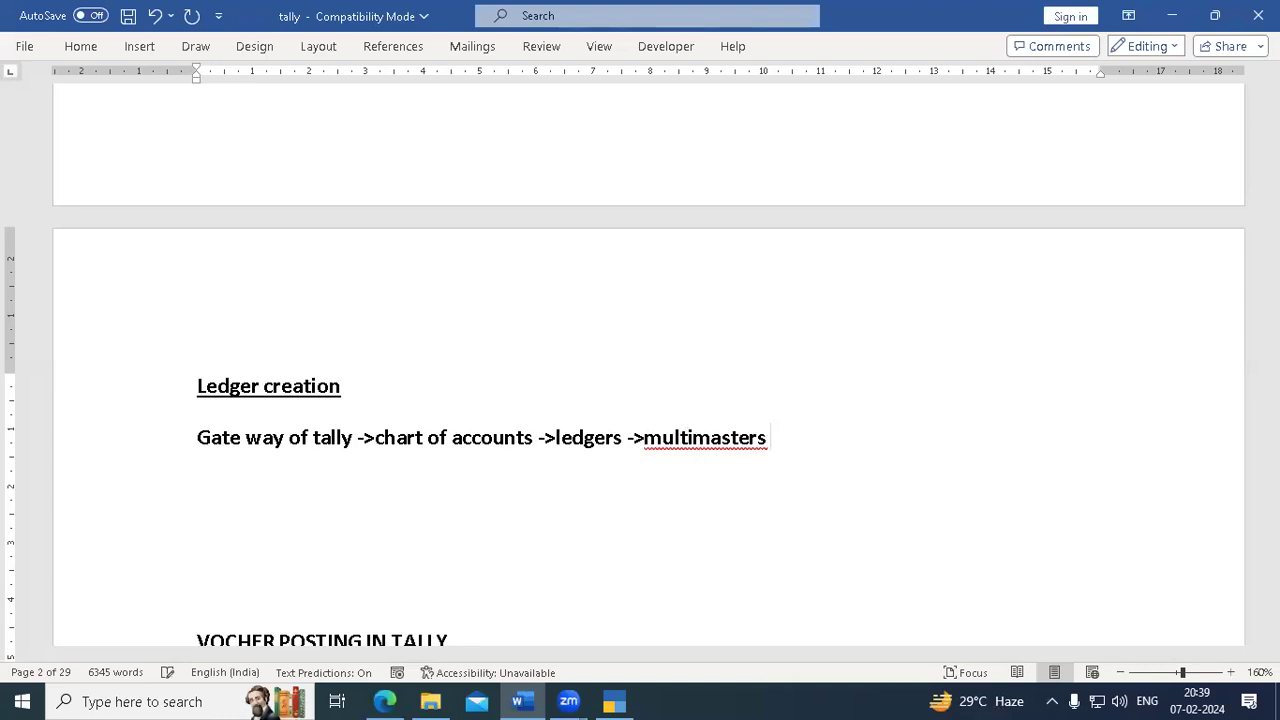
pyautogui.click(688, 440)
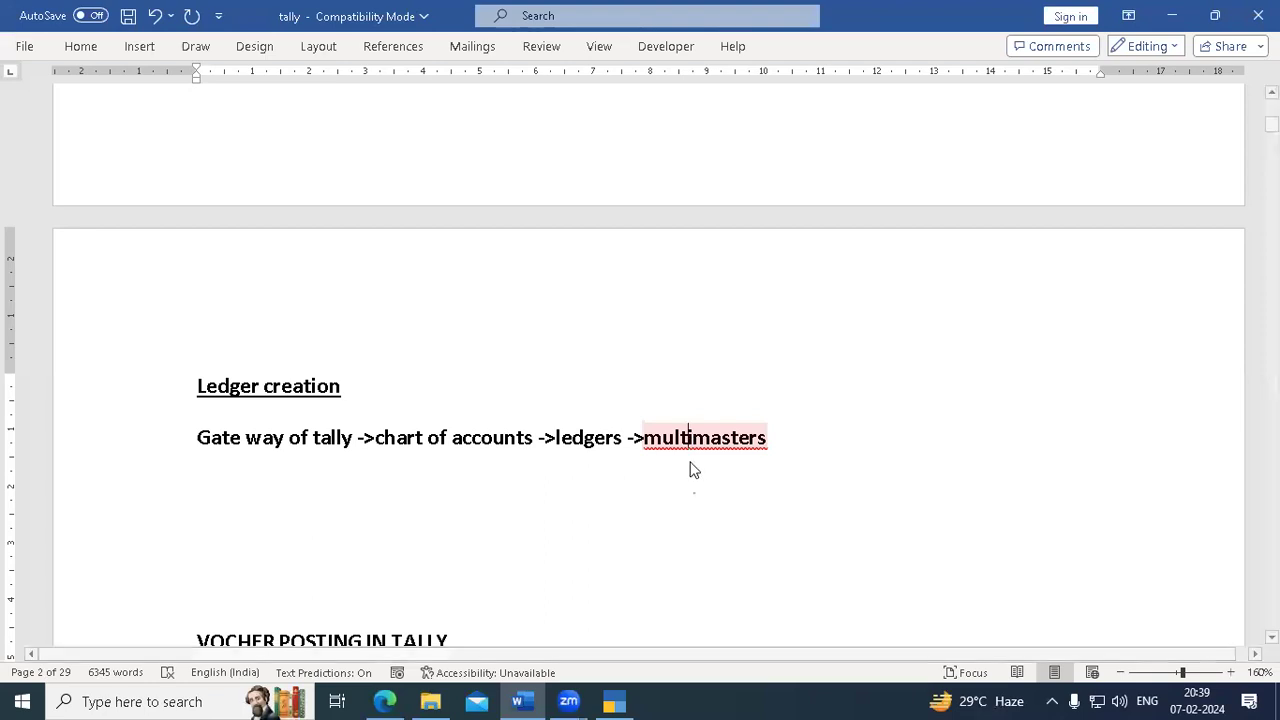
pyautogui.click(782, 437)
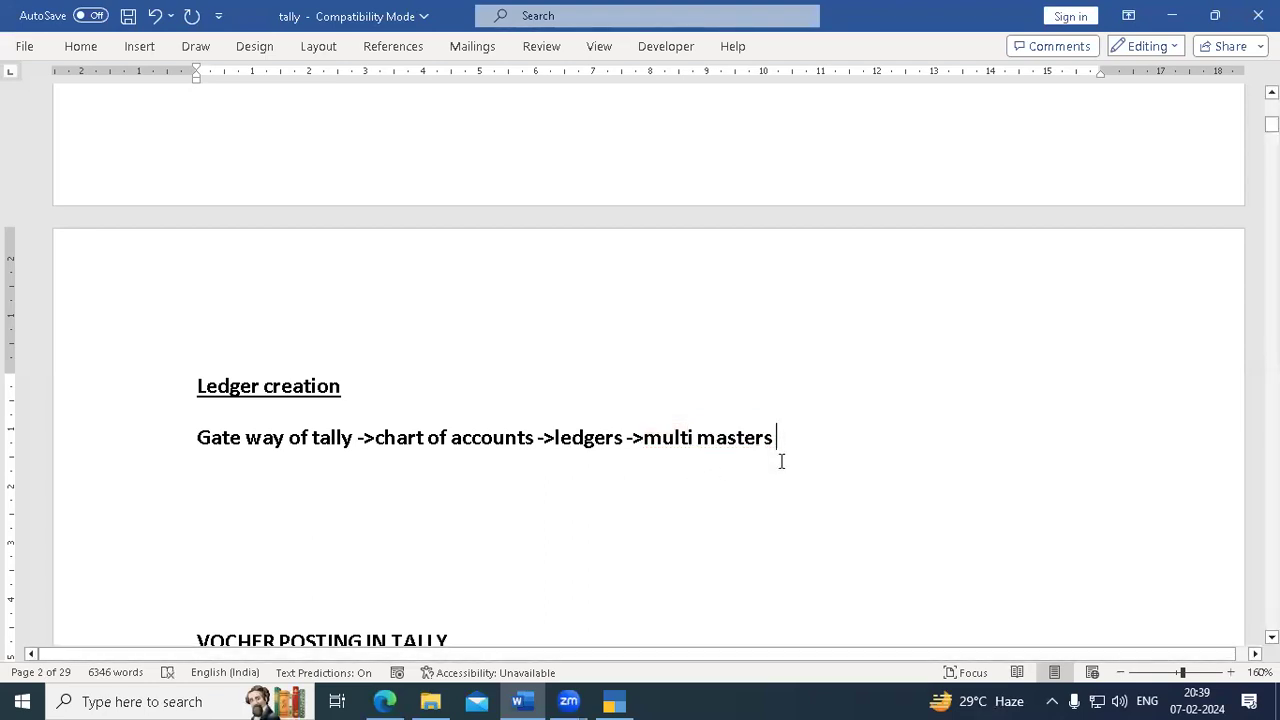
pyautogui.write('->')
# - Open Multi-Masters options in TallyPrime, add 'multi create' to the note, and start Multi Create
pyautogui.click(519, 700)
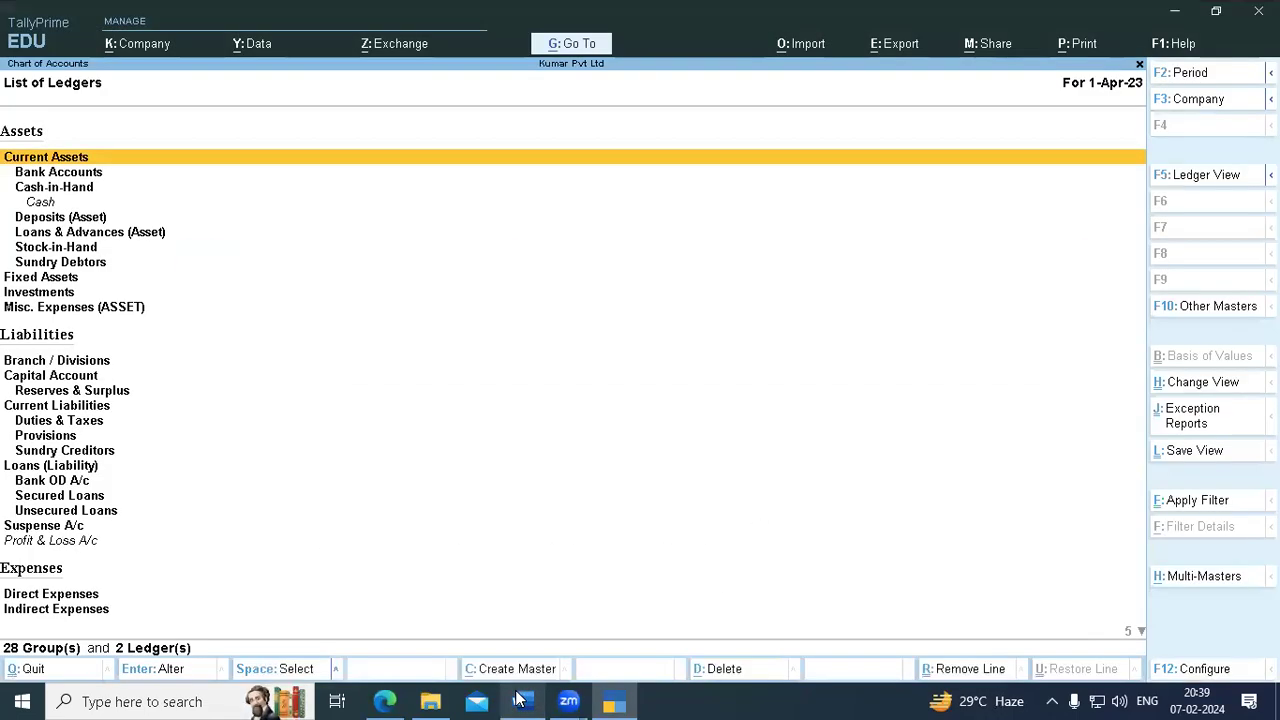
pyautogui.click(621, 699)
pyautogui.click(621, 699)
pyautogui.click(515, 699)
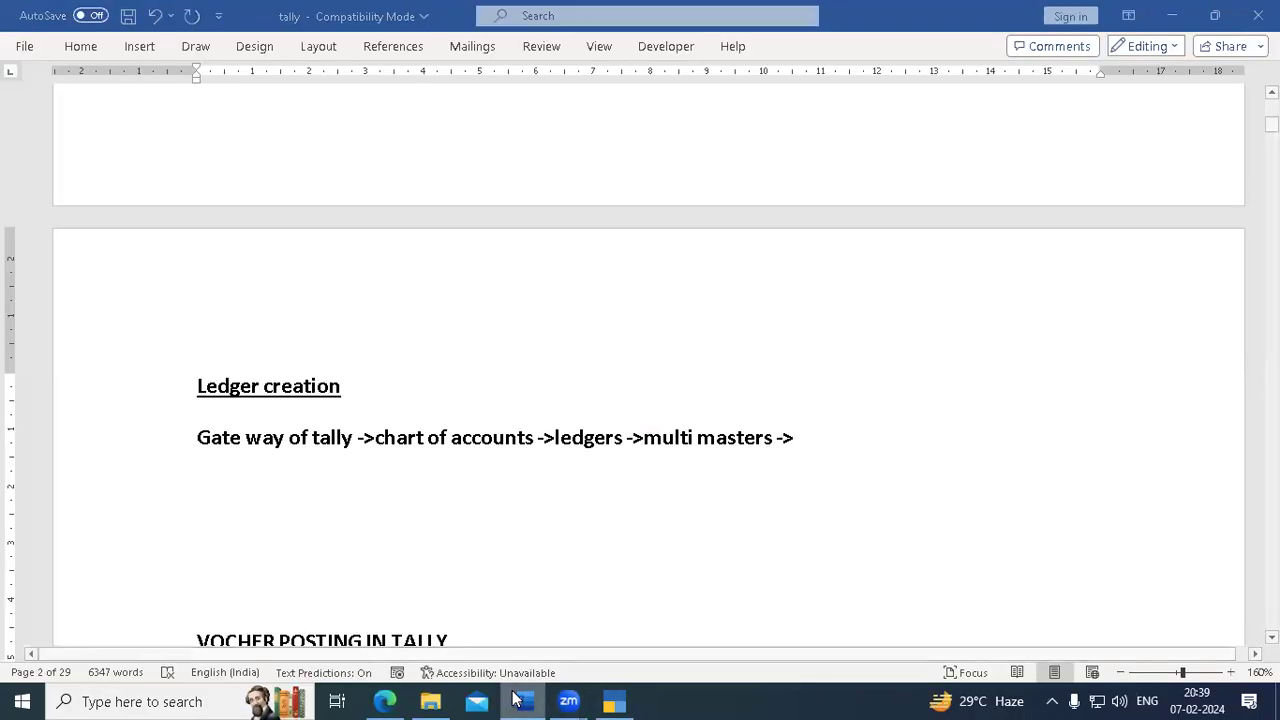
pyautogui.click(515, 699)
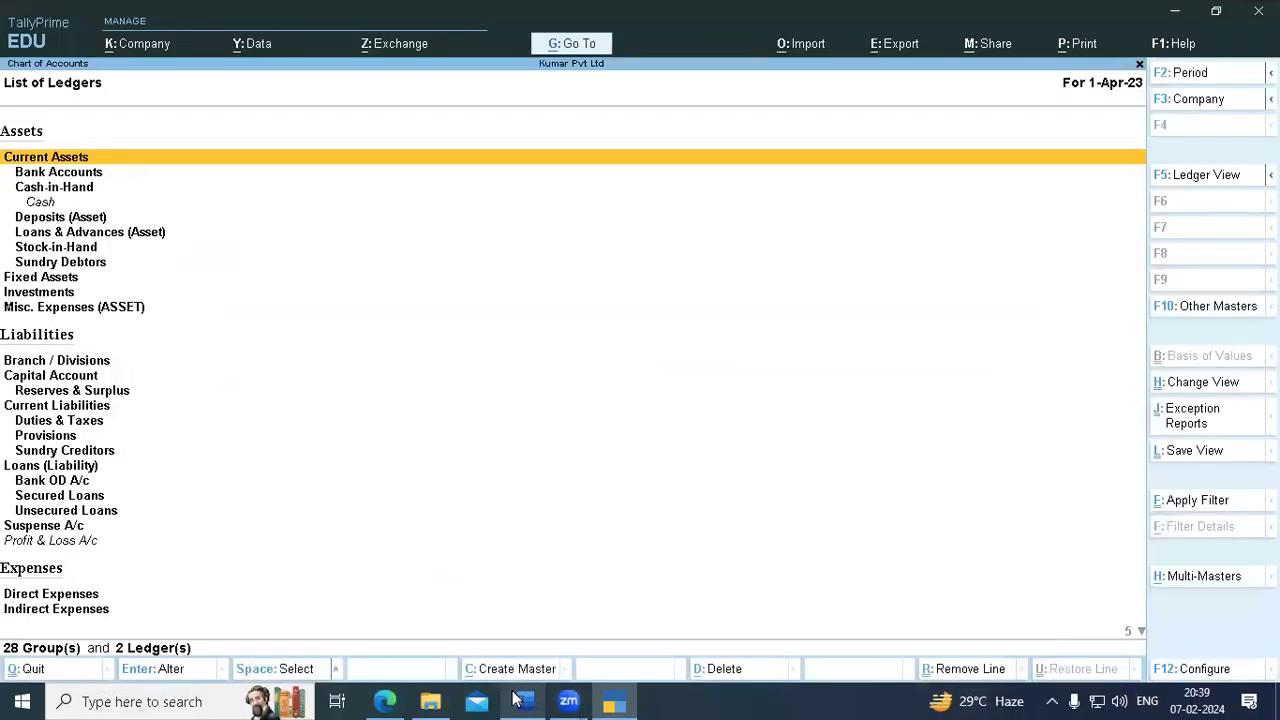
pyautogui.click(1188, 578)
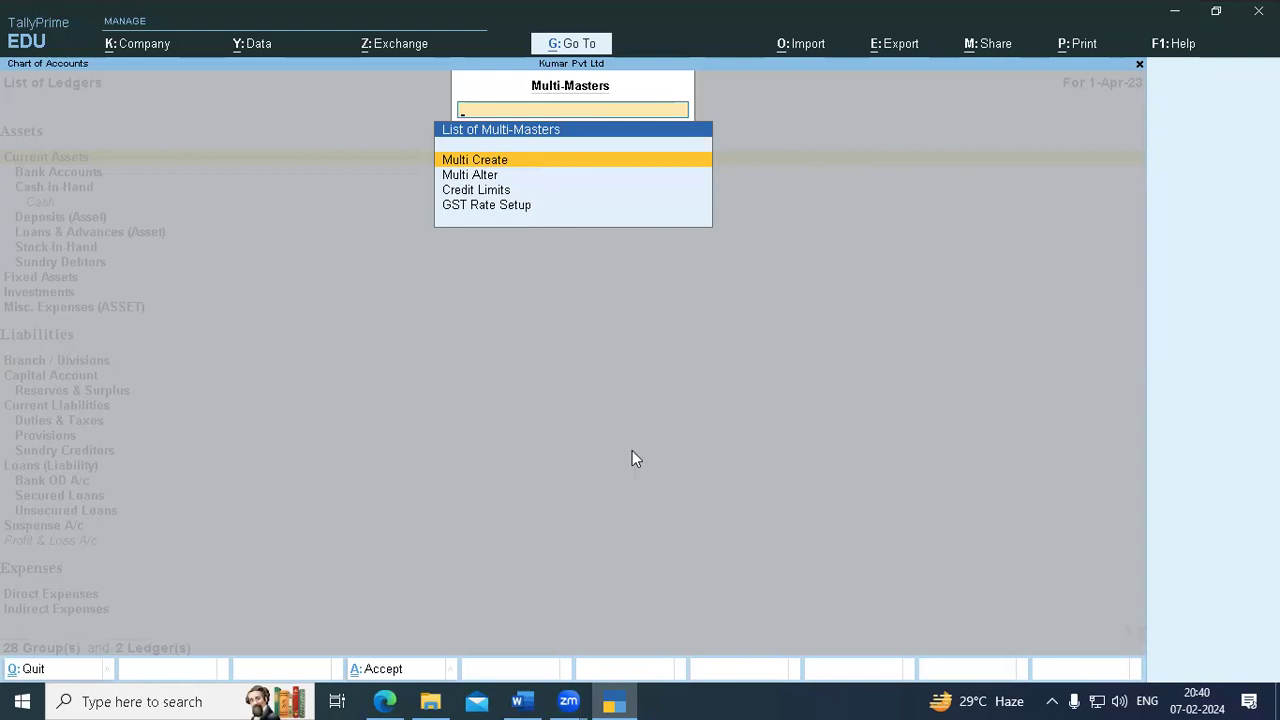
pyautogui.click(520, 701)
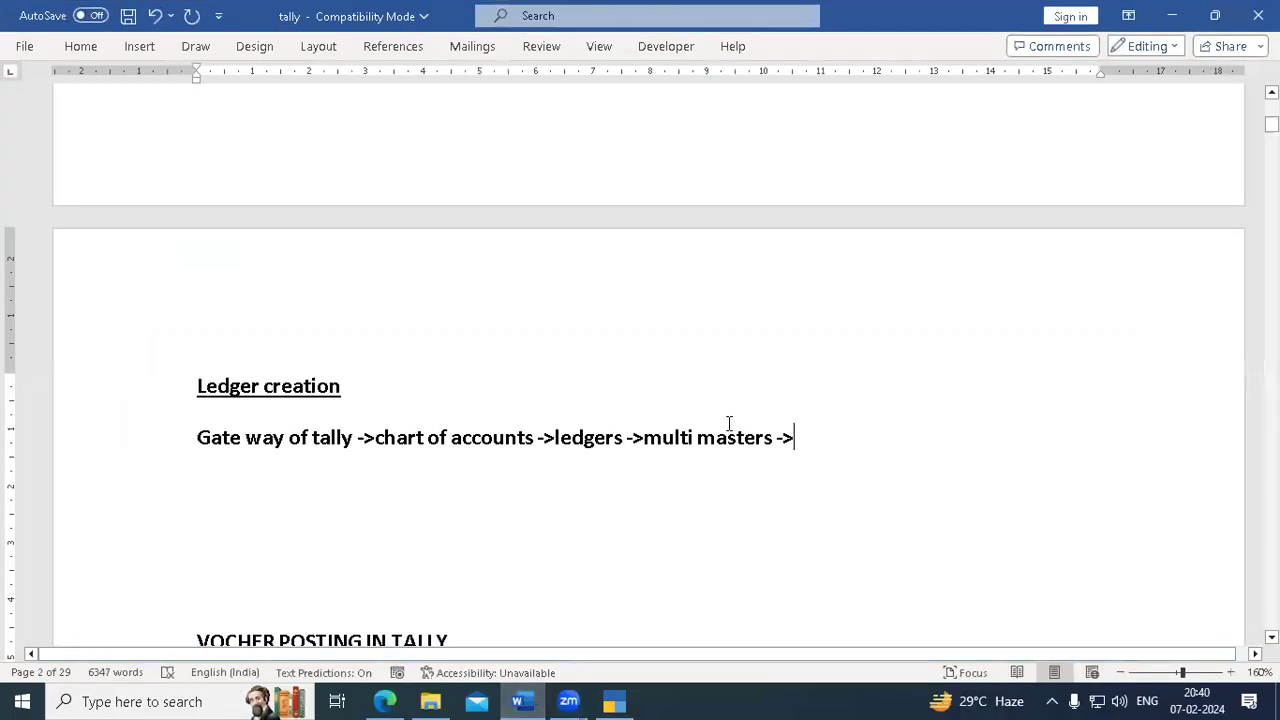
pyautogui.write('mul')
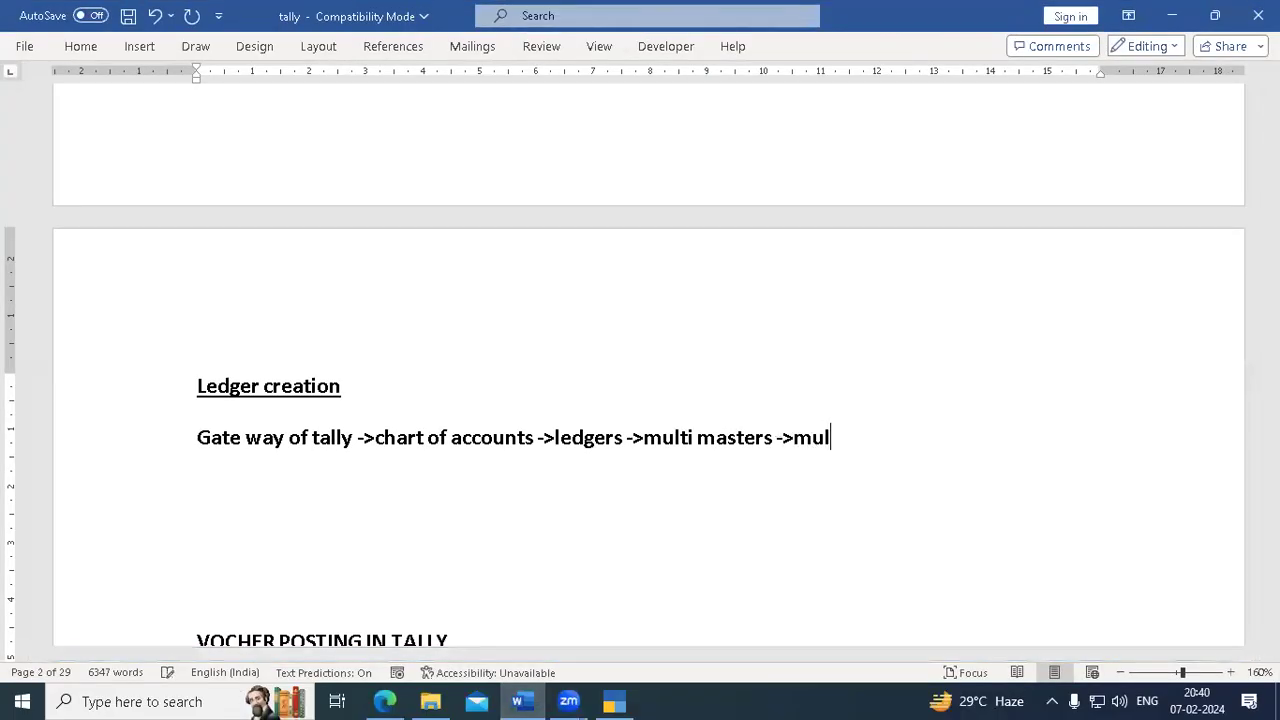
pyautogui.write('ti create')
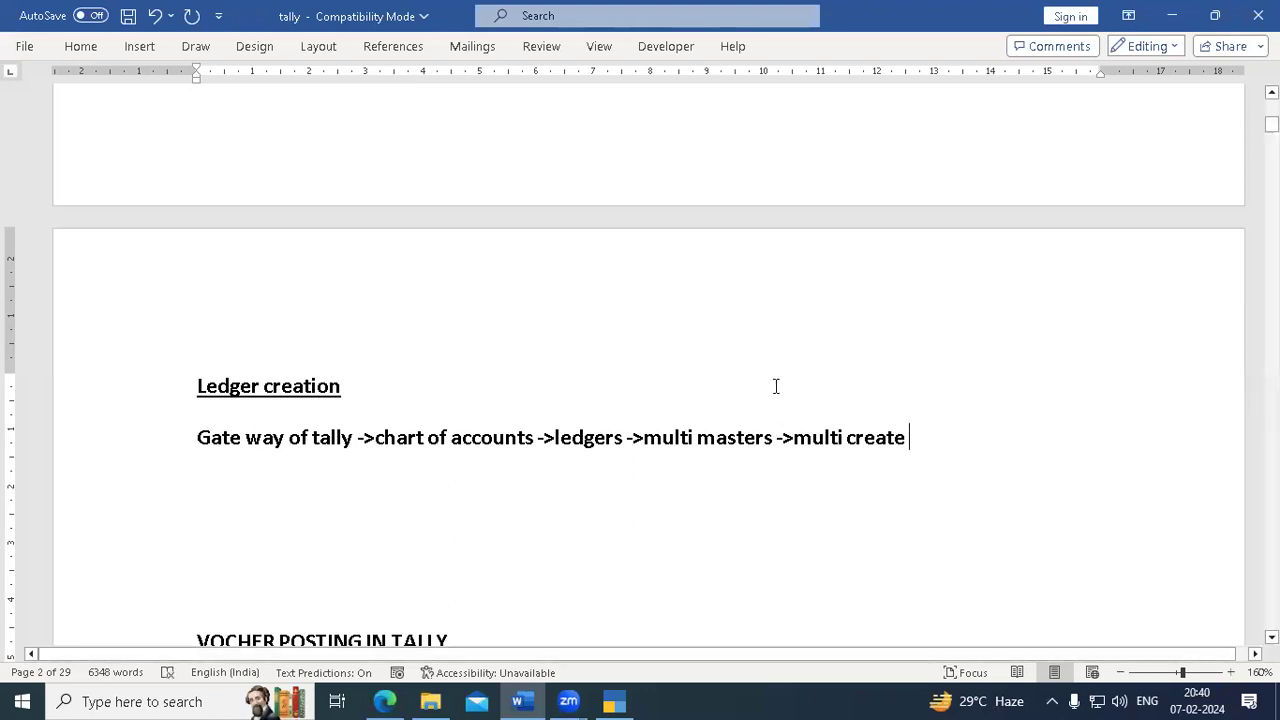
pyautogui.click(612, 700)
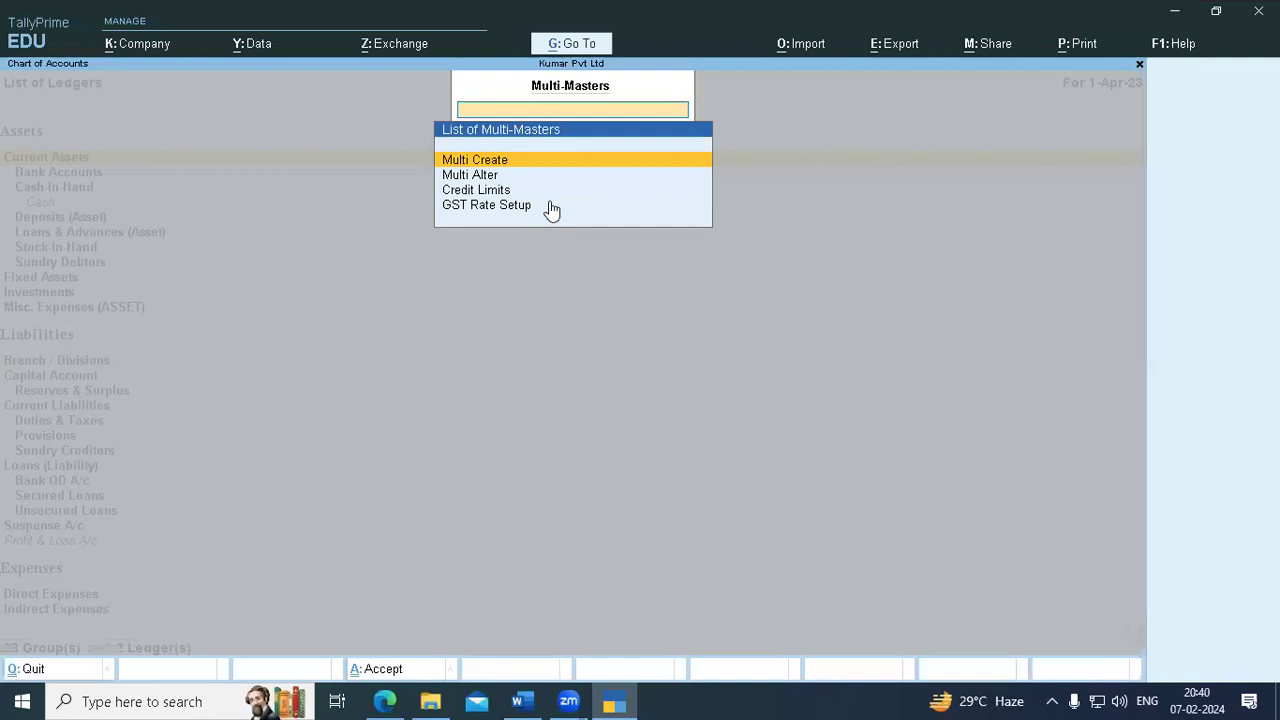
pyautogui.click(517, 164)
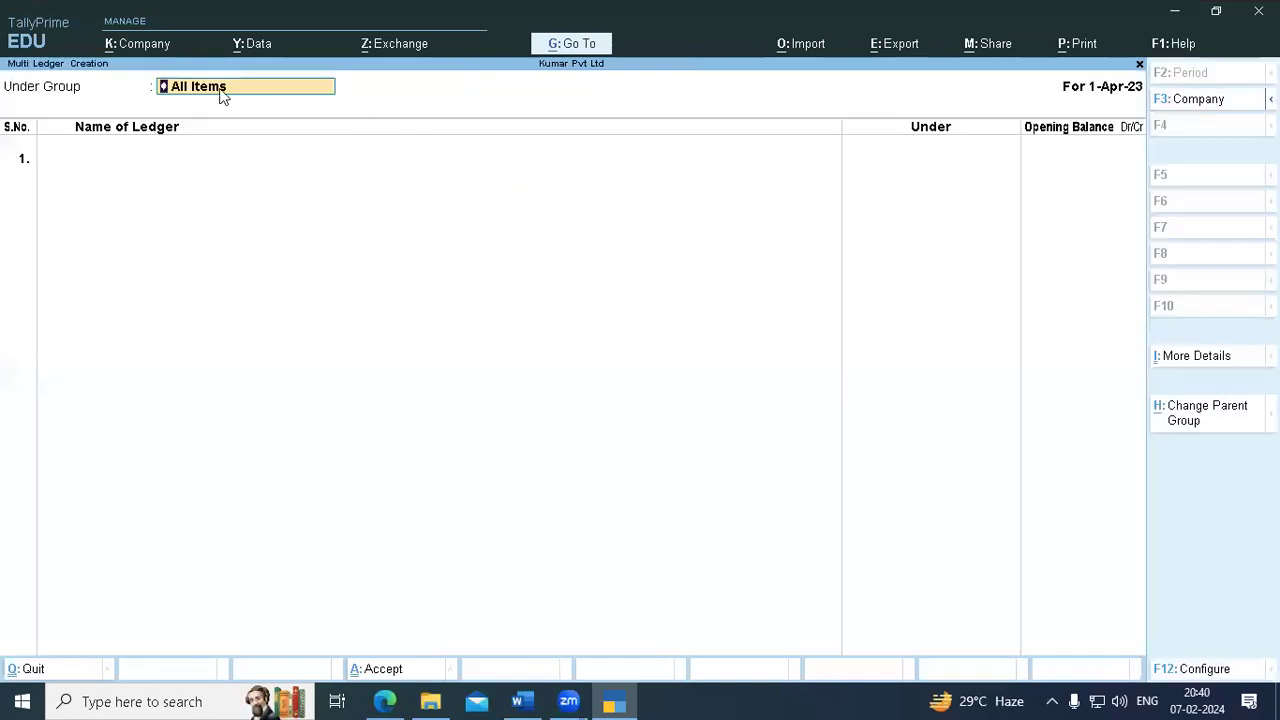
# - Accept All Items as the group in TallyPrime and append '-> all items enter' to the note
pyautogui.press('Return')
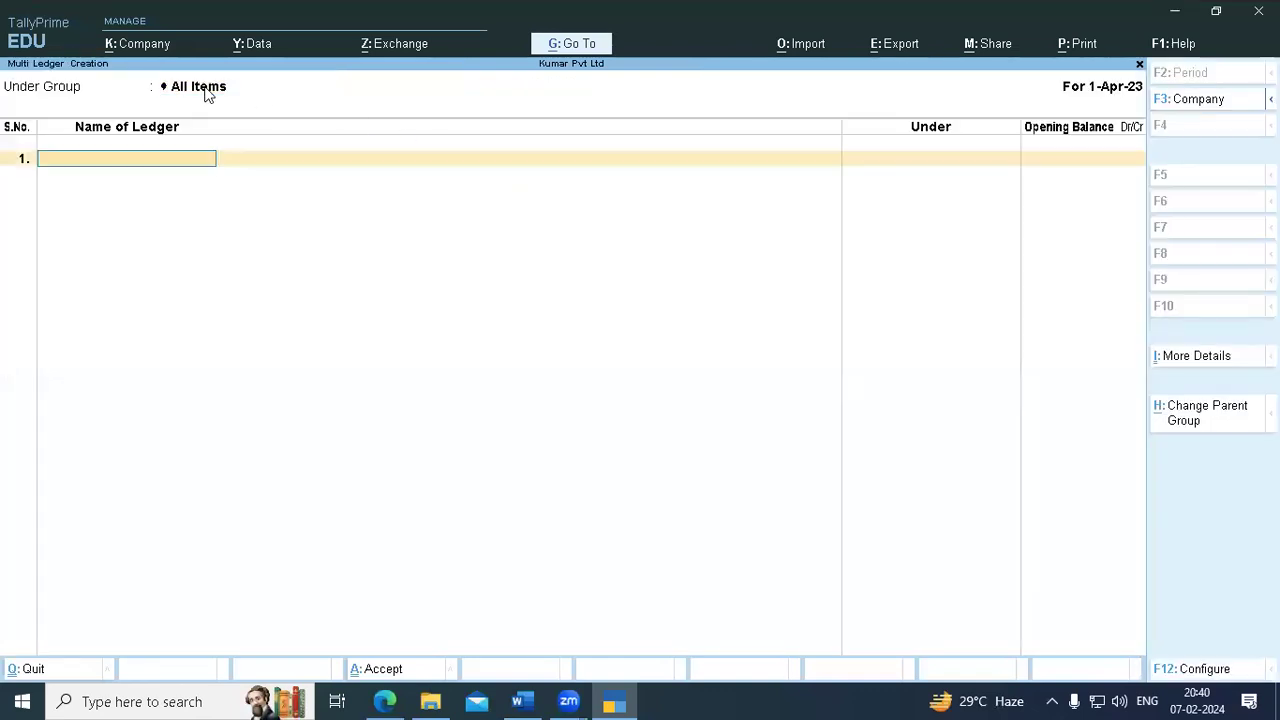
pyautogui.click(520, 701)
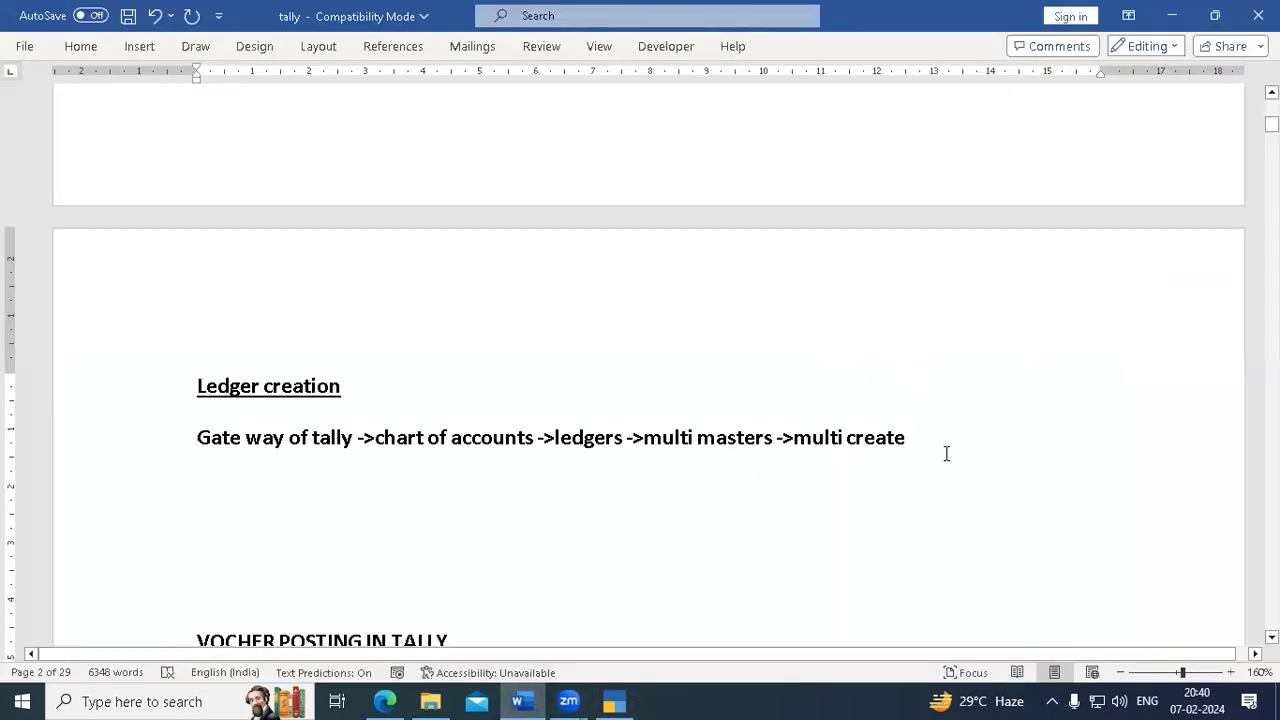
pyautogui.write('-')
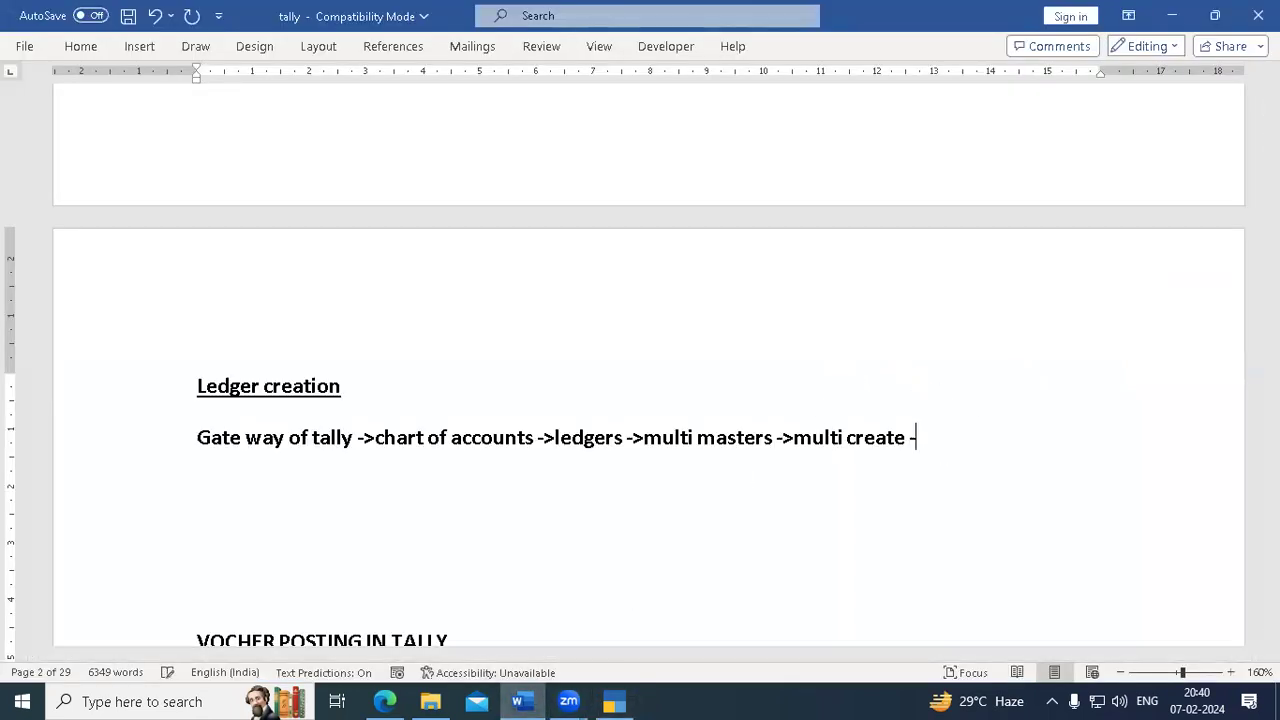
pyautogui.write('> a')
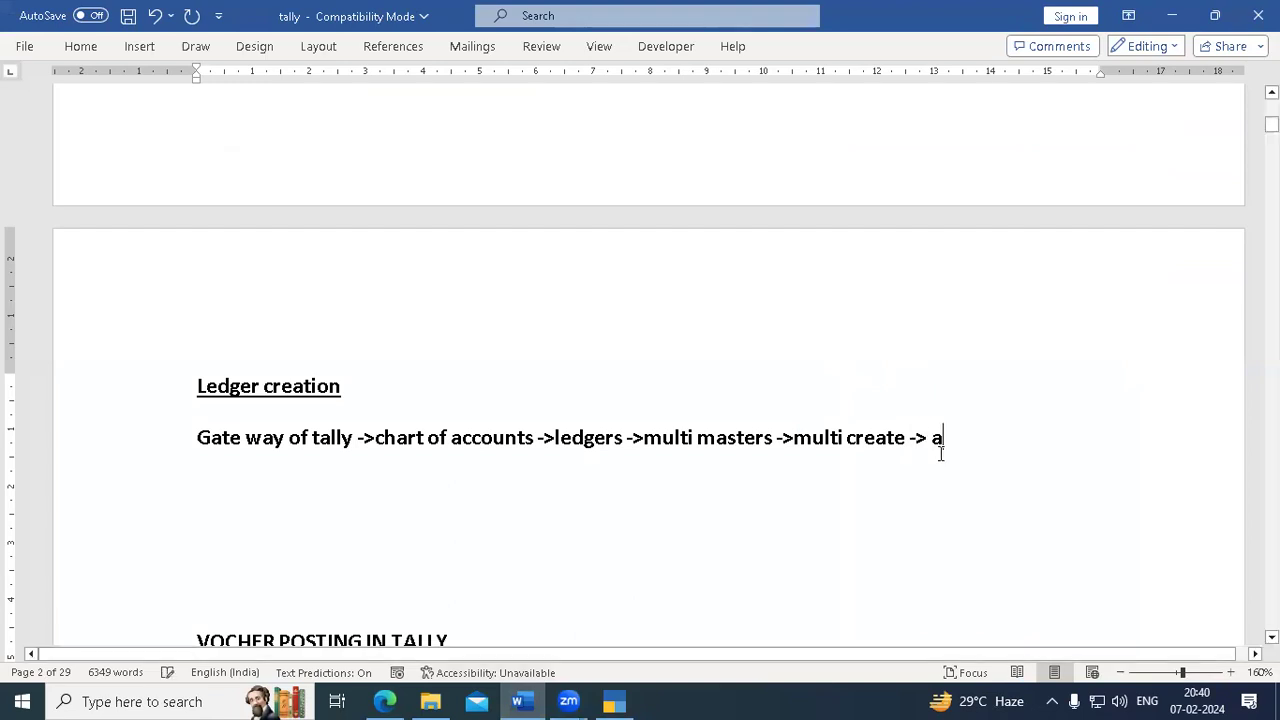
pyautogui.write('ll it')
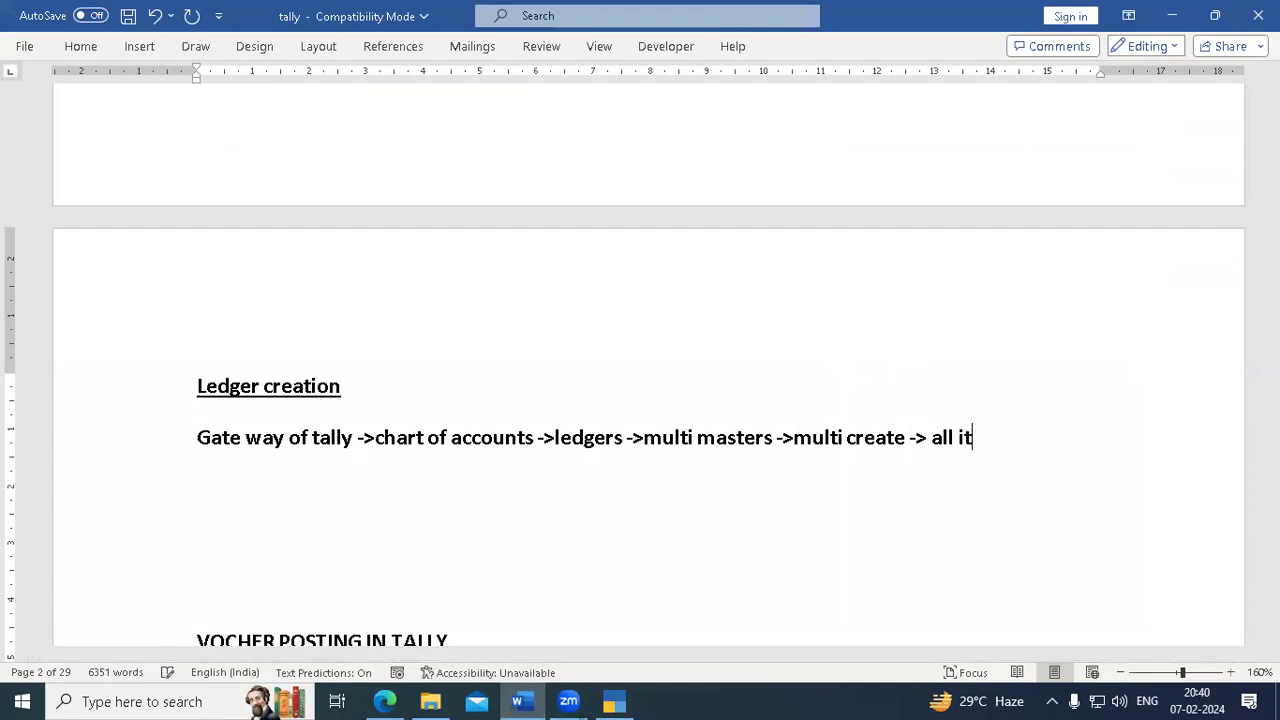
pyautogui.write('ems en')
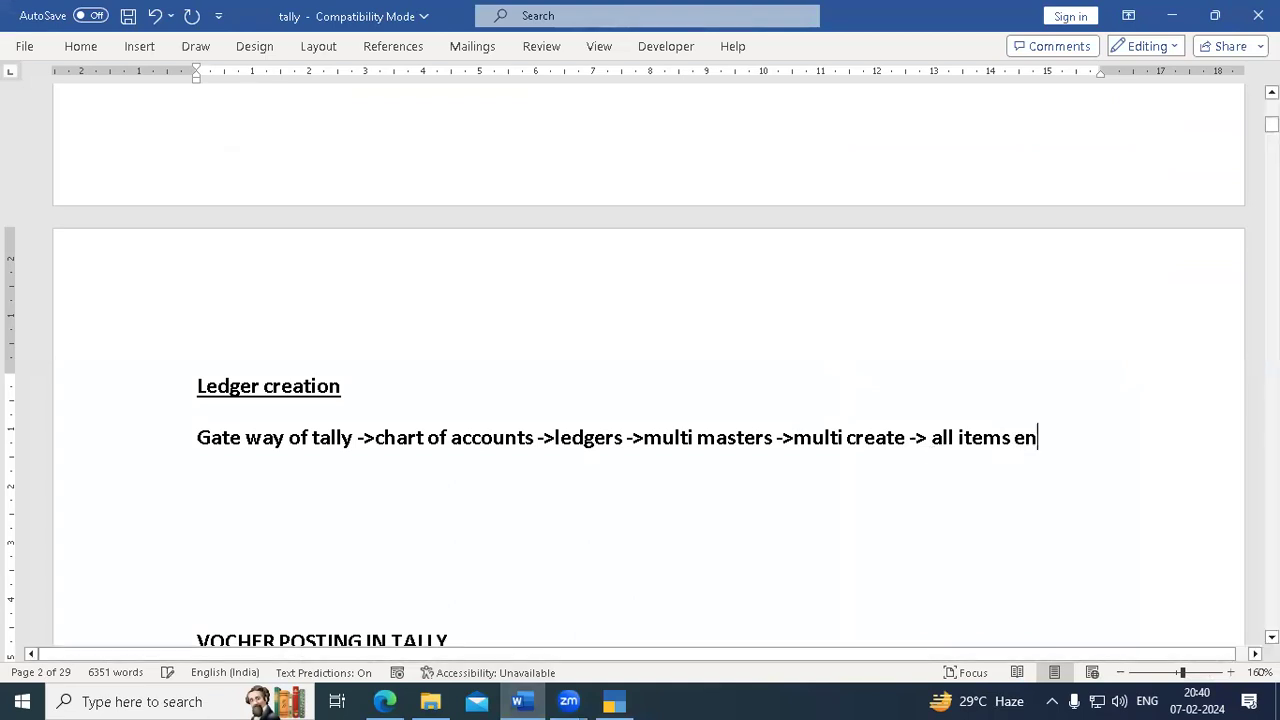
pyautogui.write('ter')
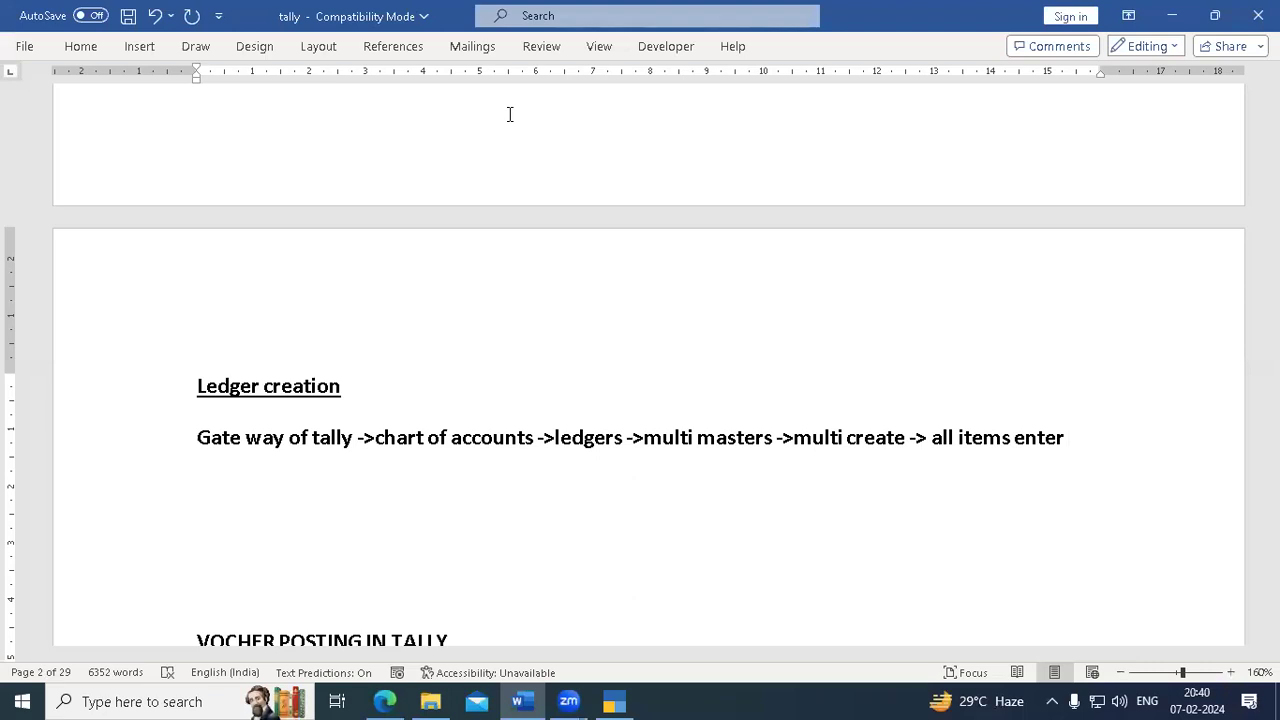
# - Select the Ledger creation heading and path line in Word and copy them
pyautogui.press('super+h')
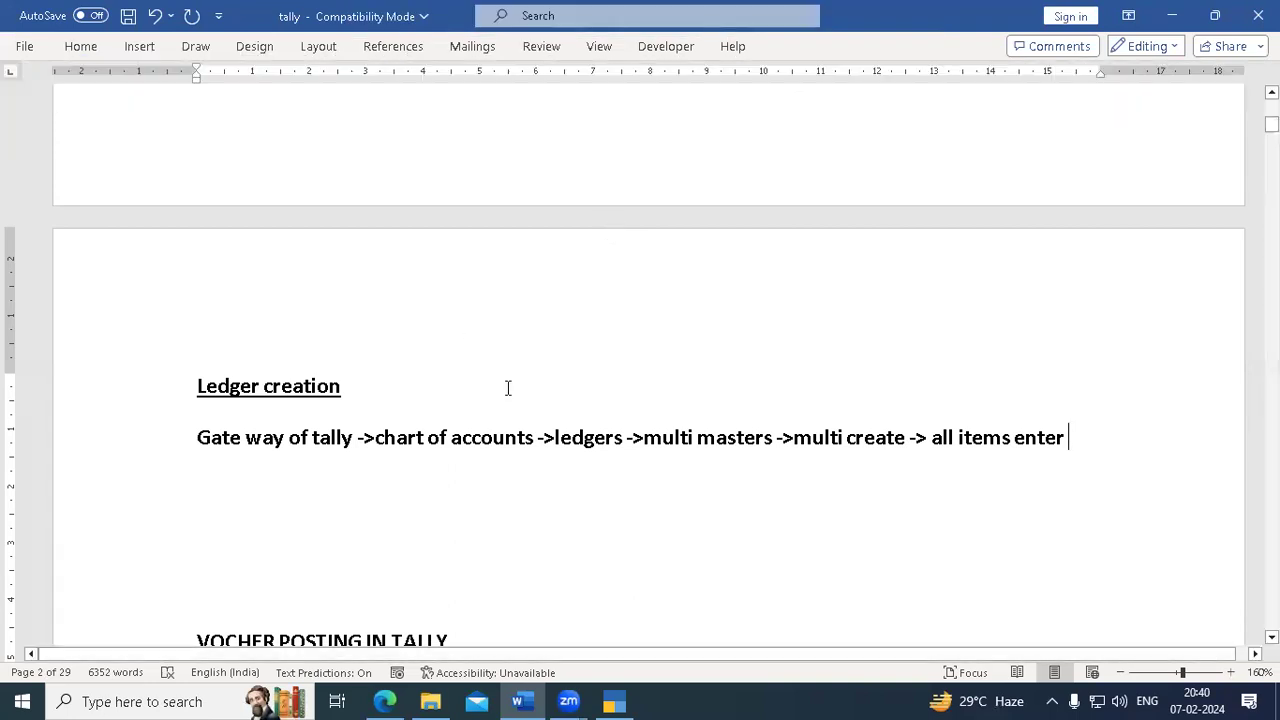
pyautogui.moveTo(199, 385); pyautogui.dragTo(1136, 452)
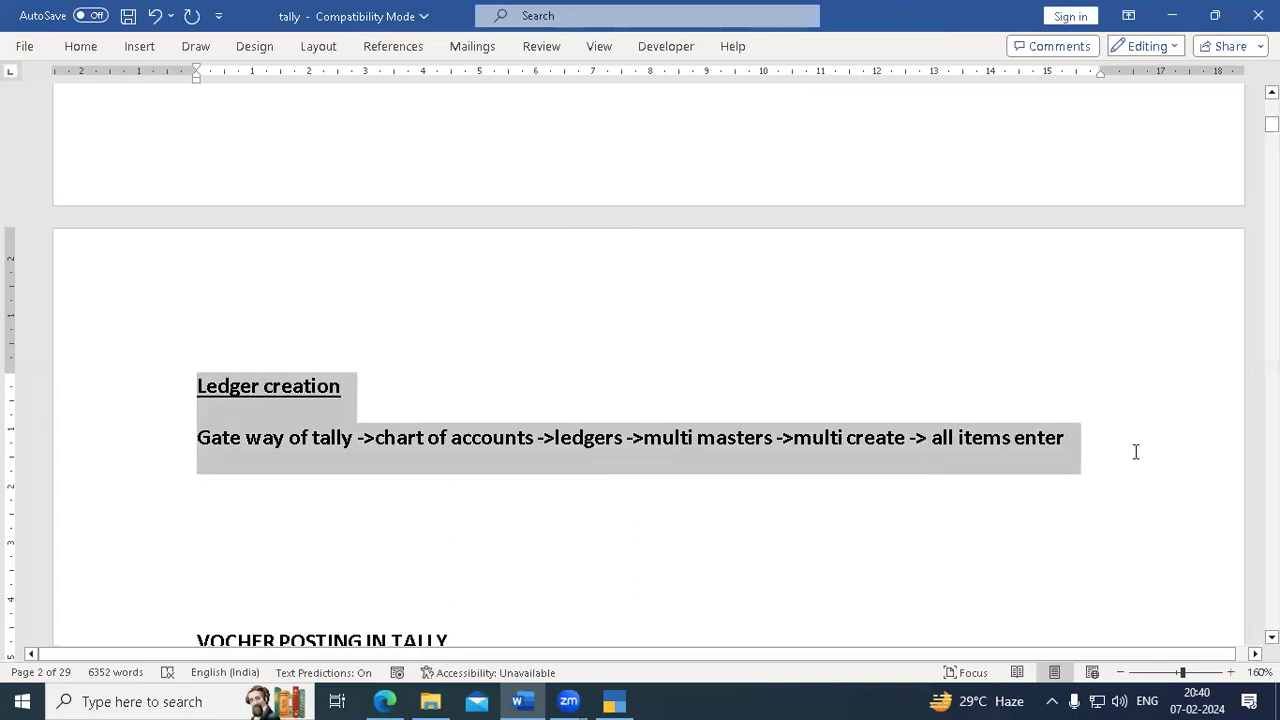
pyautogui.click(945, 496)
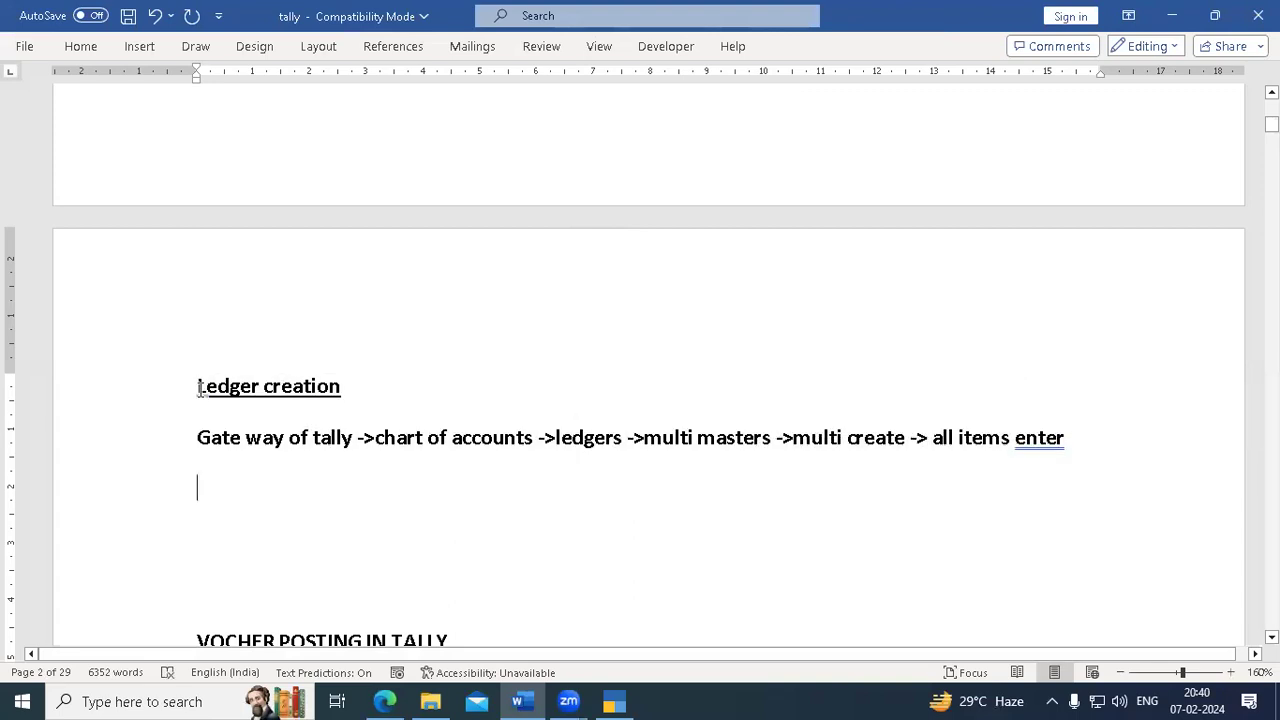
pyautogui.moveTo(198, 386); pyautogui.dragTo(1063, 448)
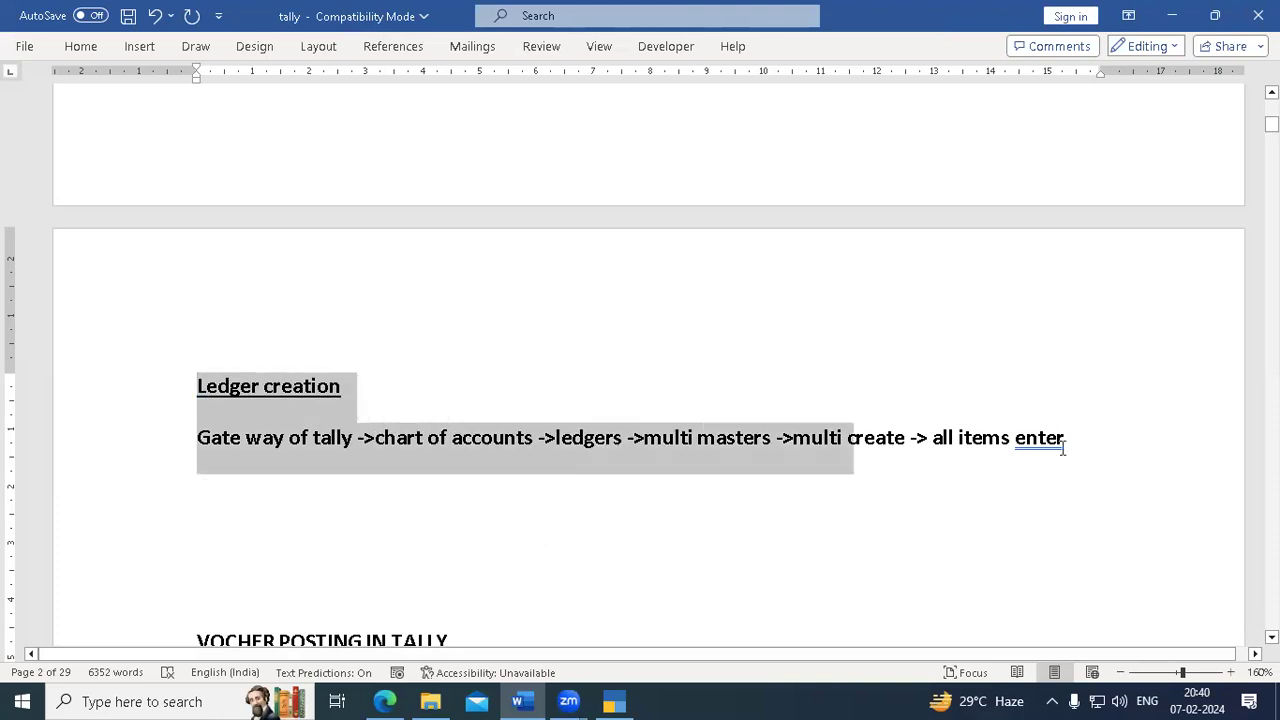
pyautogui.rightClick(676, 446)
pyautogui.click(745, 146)
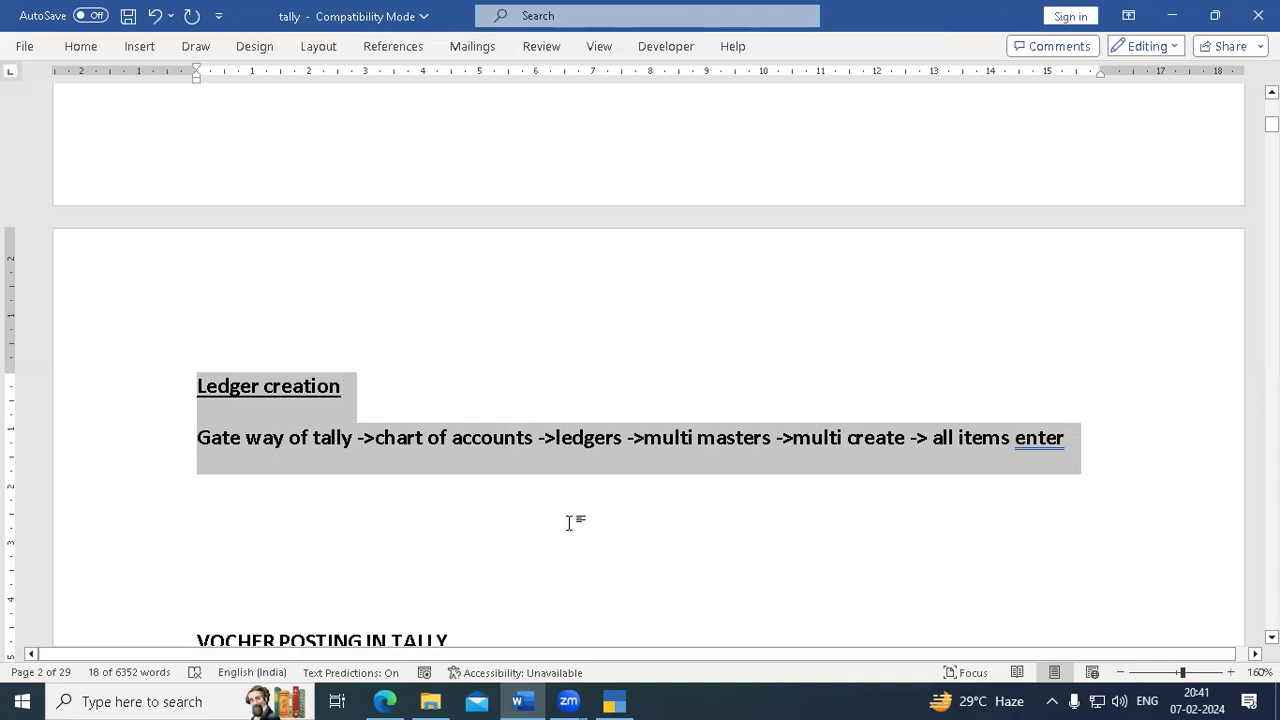
pyautogui.click(351, 488)
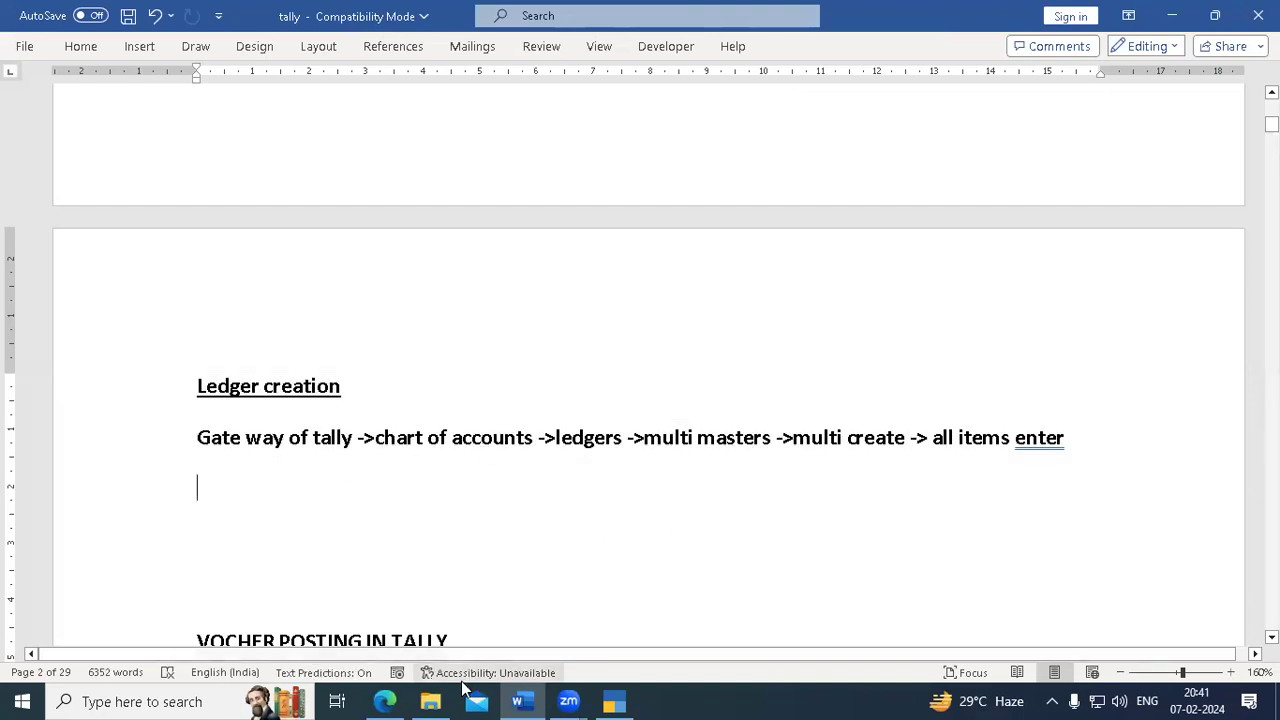
# - Paste and send the Ledger creation notes in the WhatsApp group chat, then minimise the browser
pyautogui.click(390, 699)
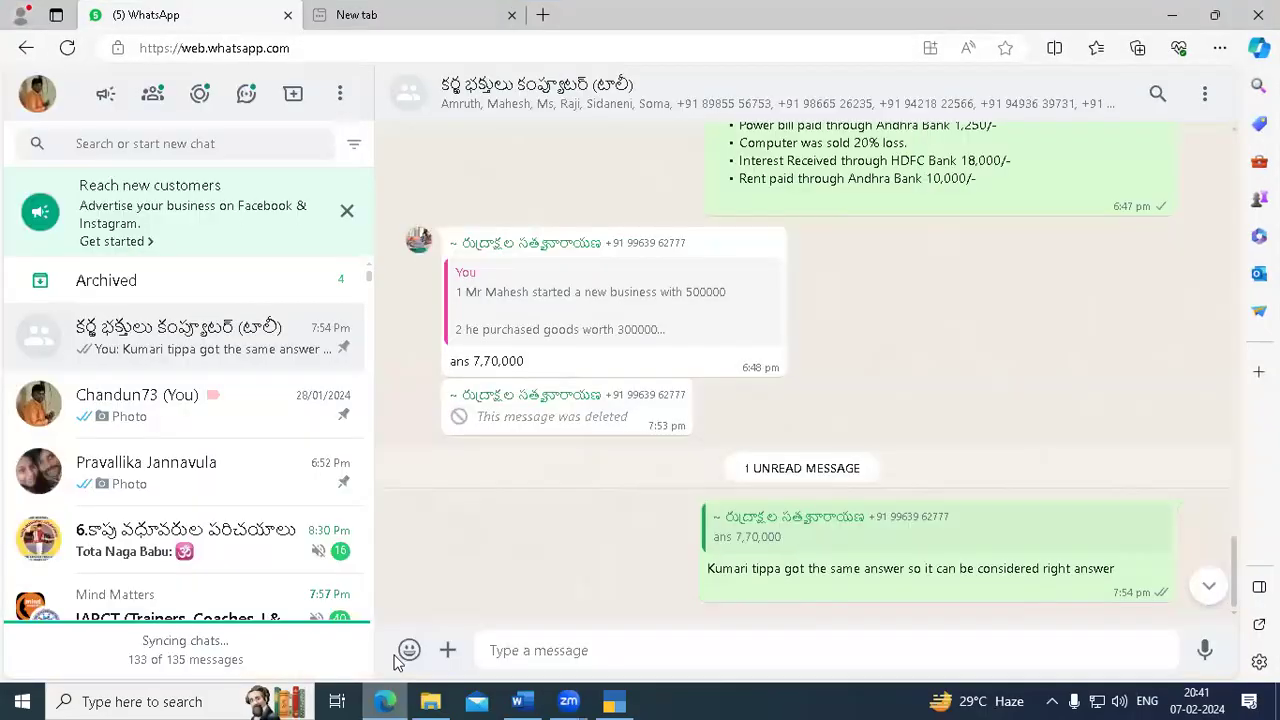
pyautogui.rightClick(628, 650)
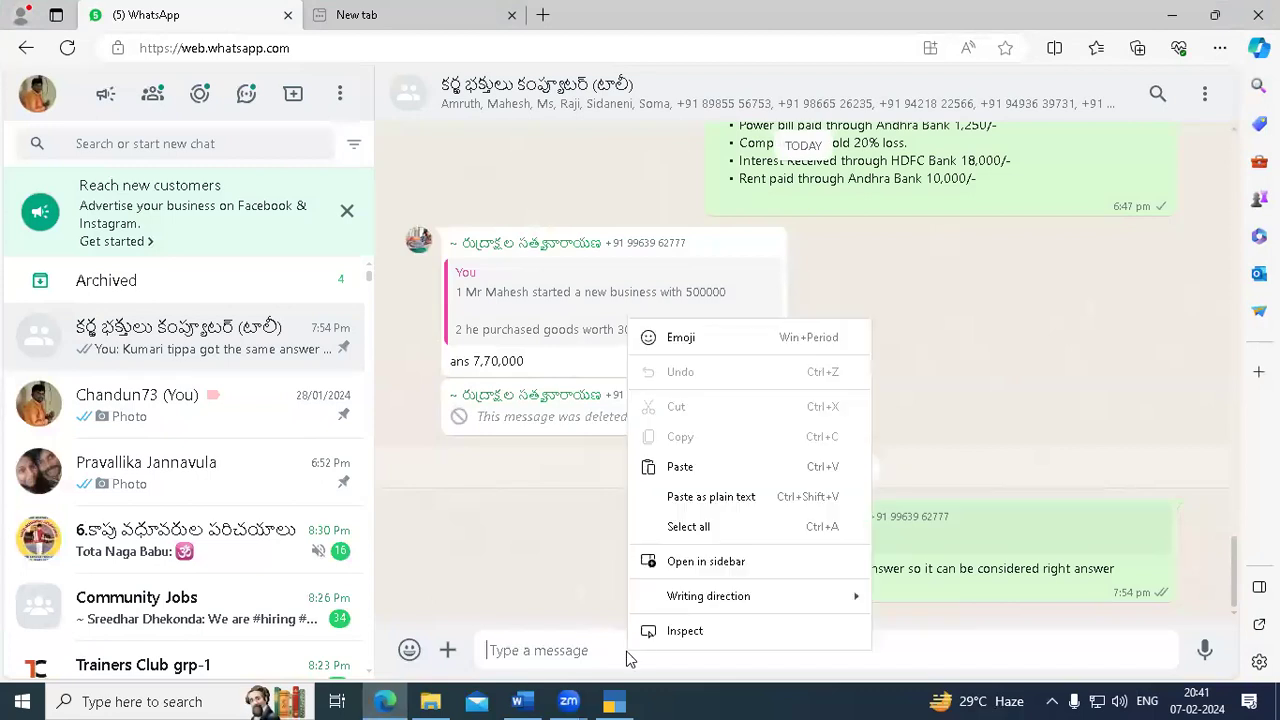
pyautogui.click(688, 478)
pyautogui.press('Return')
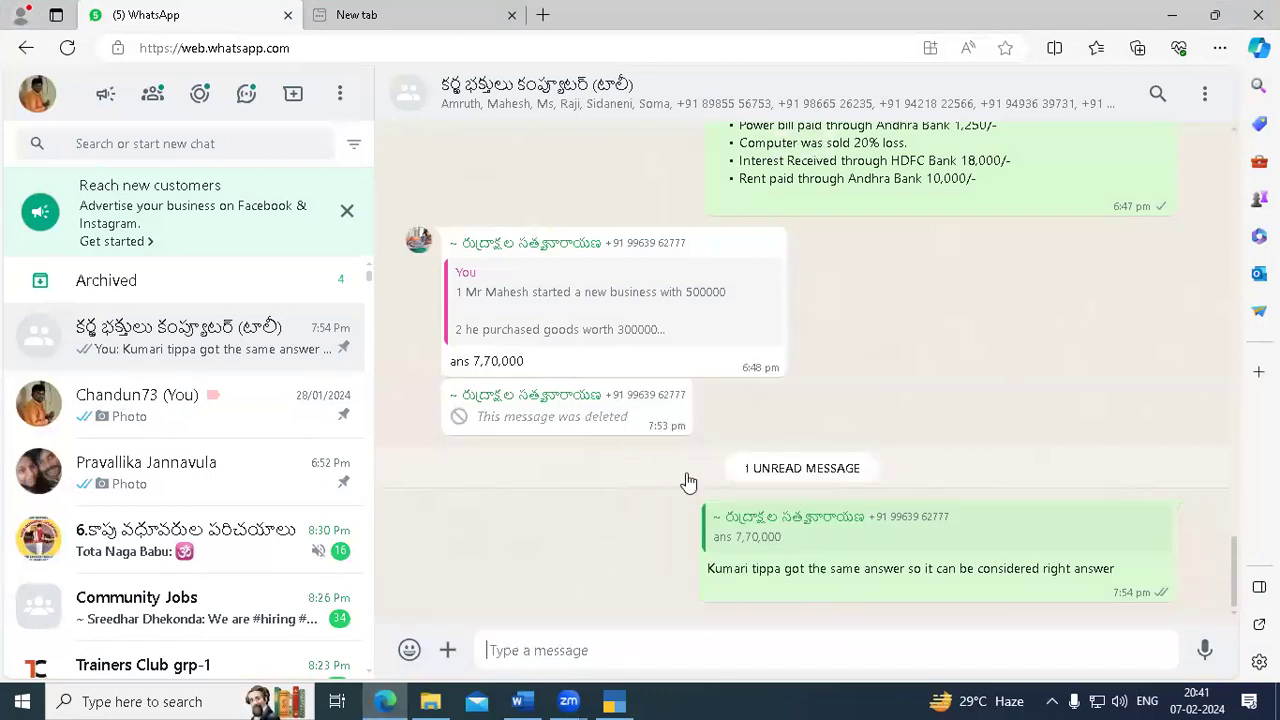
pyautogui.click(1172, 14)
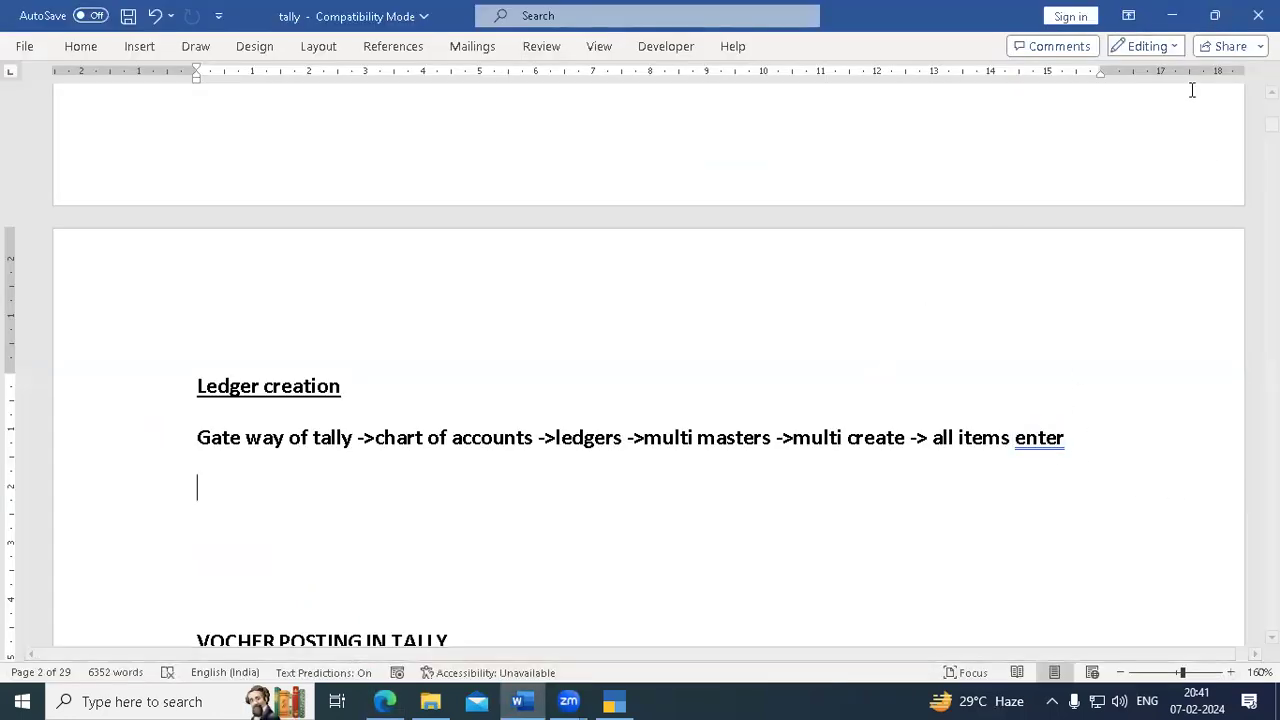
pyautogui.click(1172, 15)
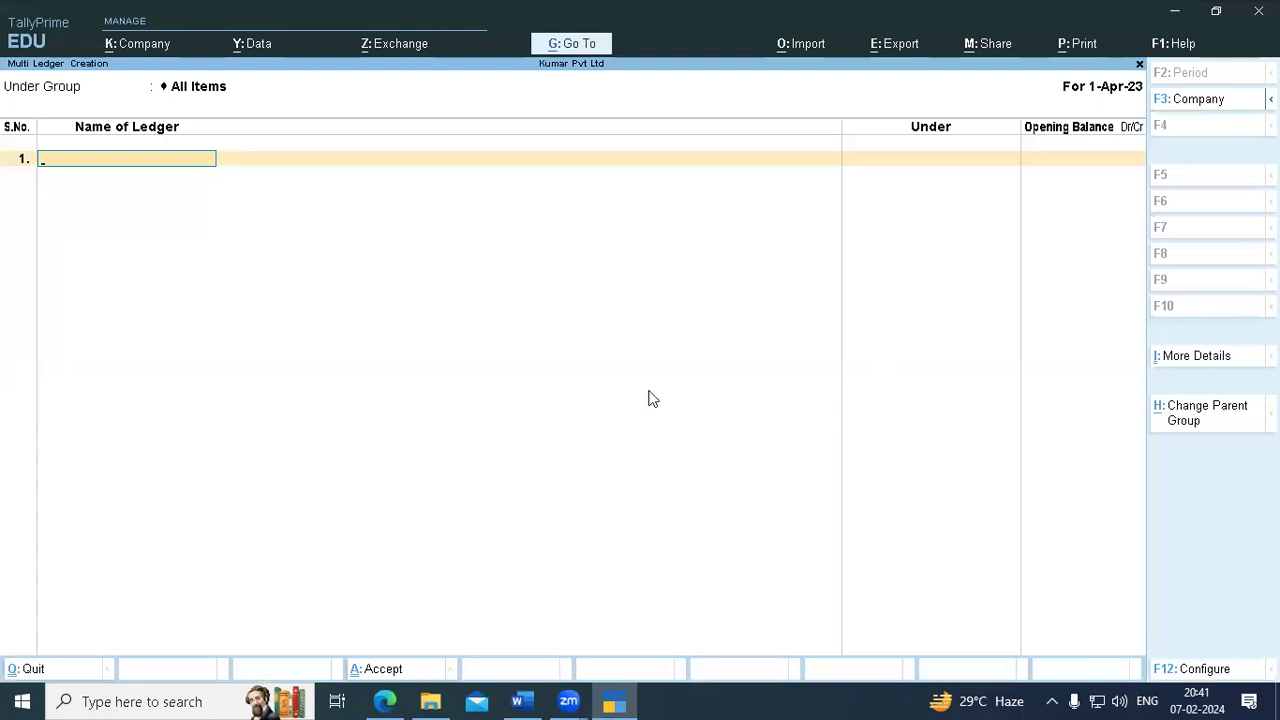
pyautogui.click(517, 701)
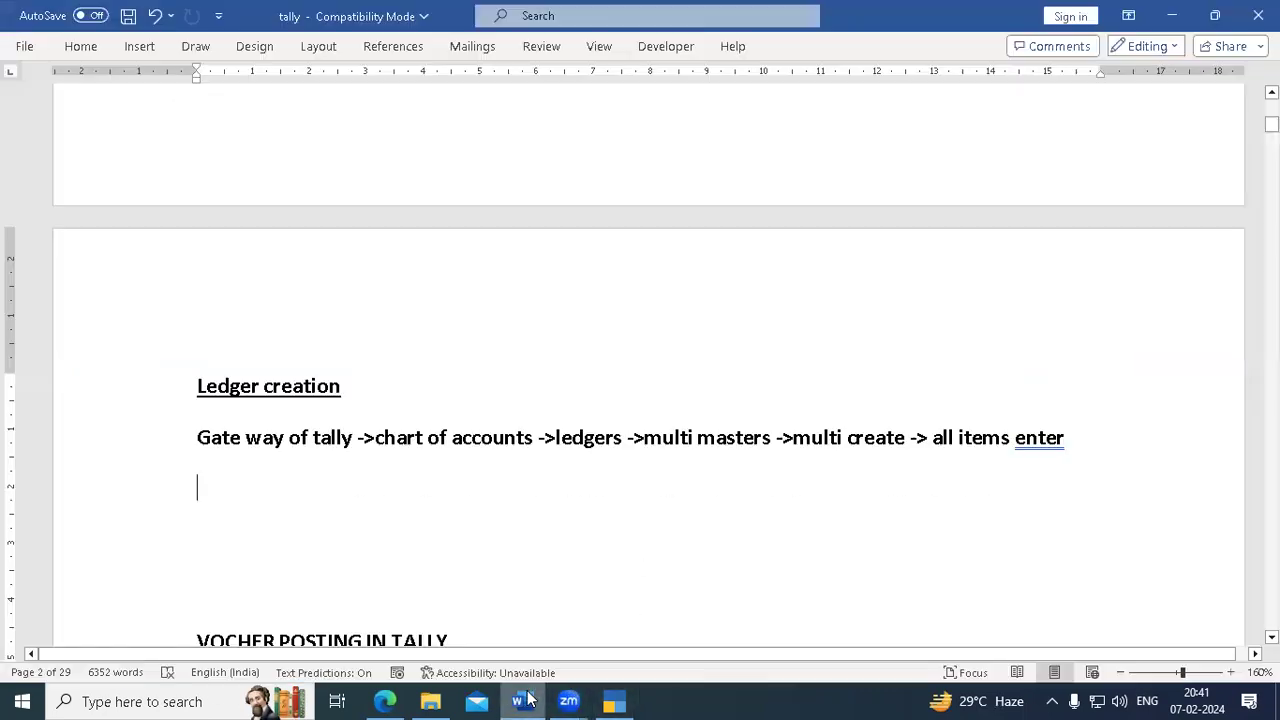
pyautogui.scroll(-4, 479, 552)
pyautogui.scroll(-5, 479, 552)
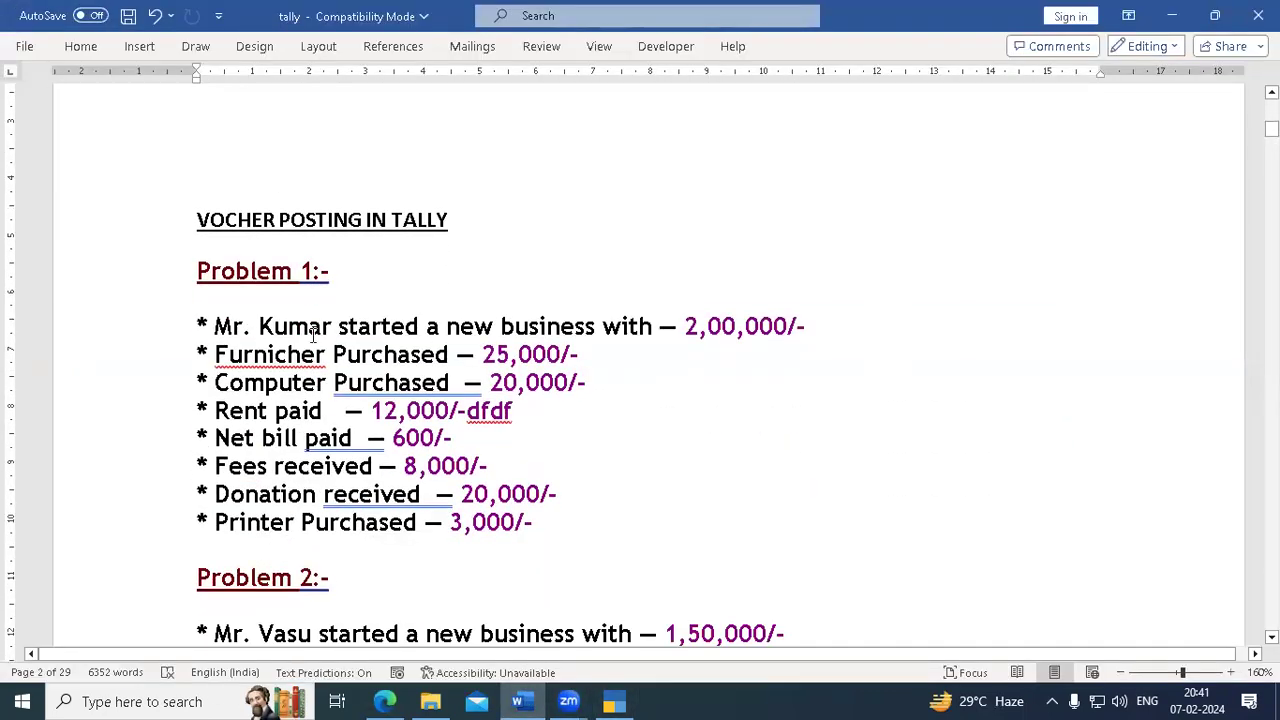
pyautogui.moveTo(214, 326); pyautogui.dragTo(568, 527)
pyautogui.scroll(-1, 566, 525)
pyautogui.scroll(-5, 564, 523)
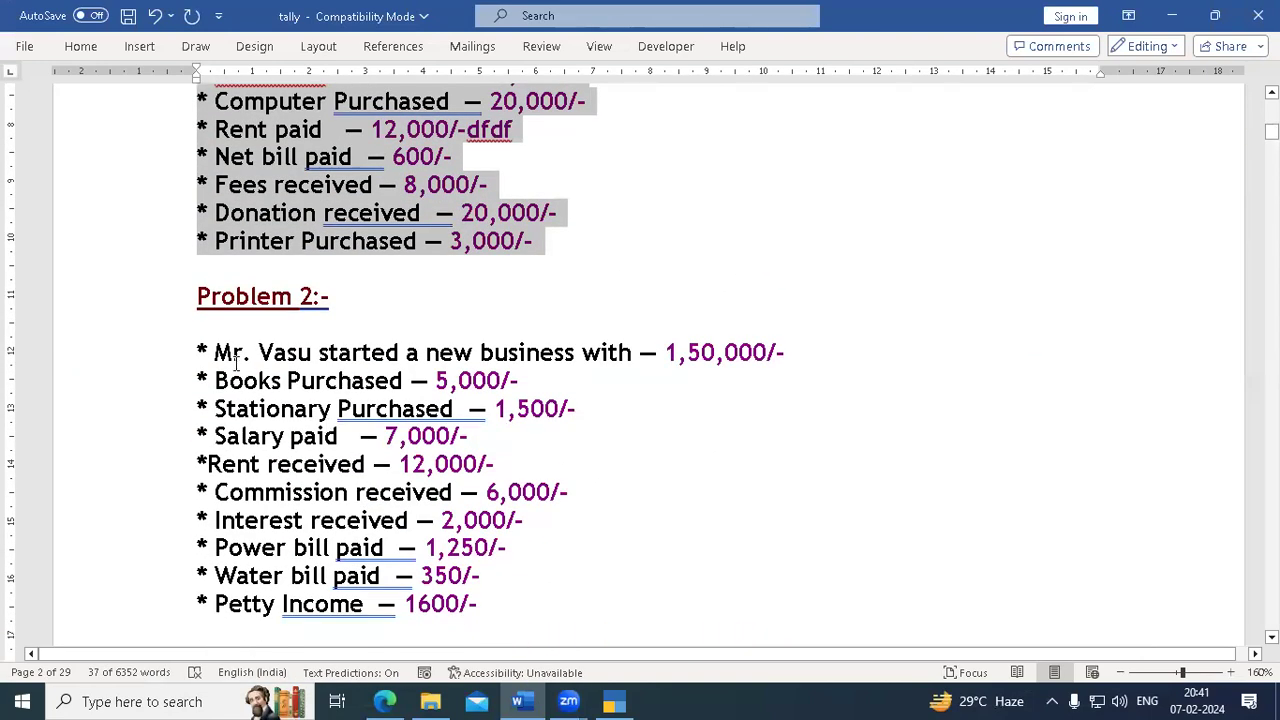
pyautogui.moveTo(212, 352); pyautogui.dragTo(474, 617)
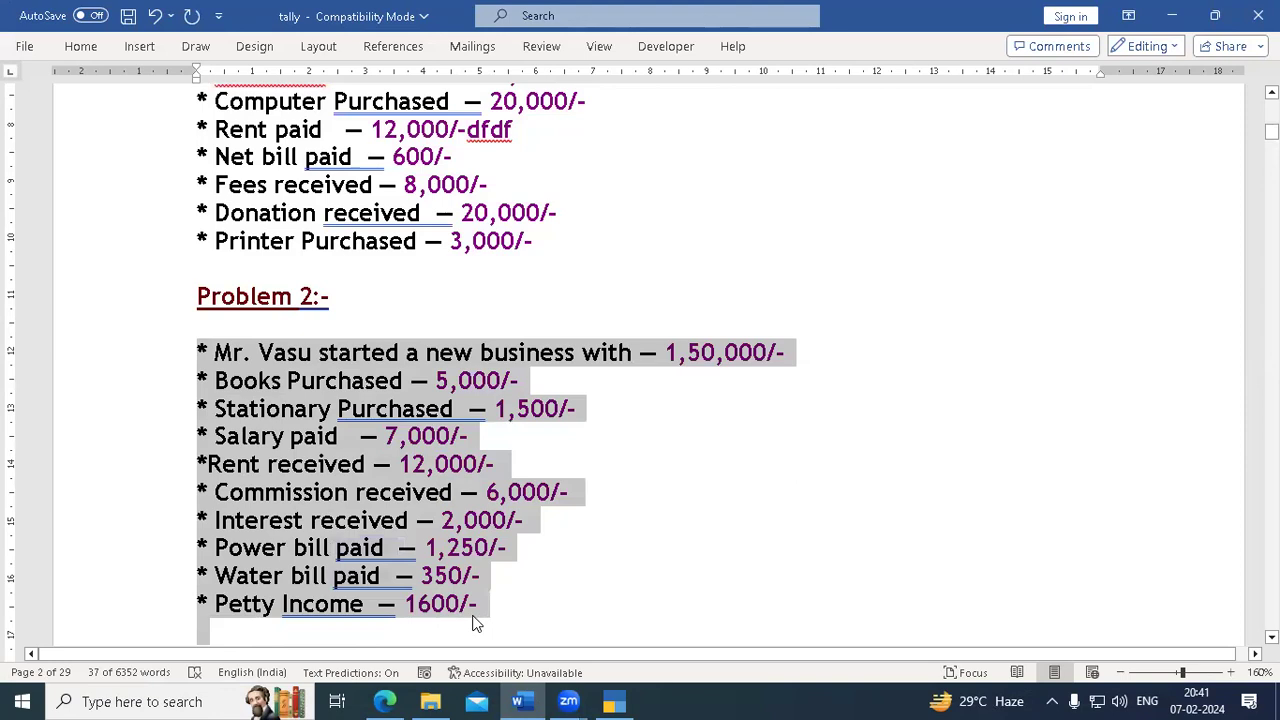
pyautogui.click(620, 458)
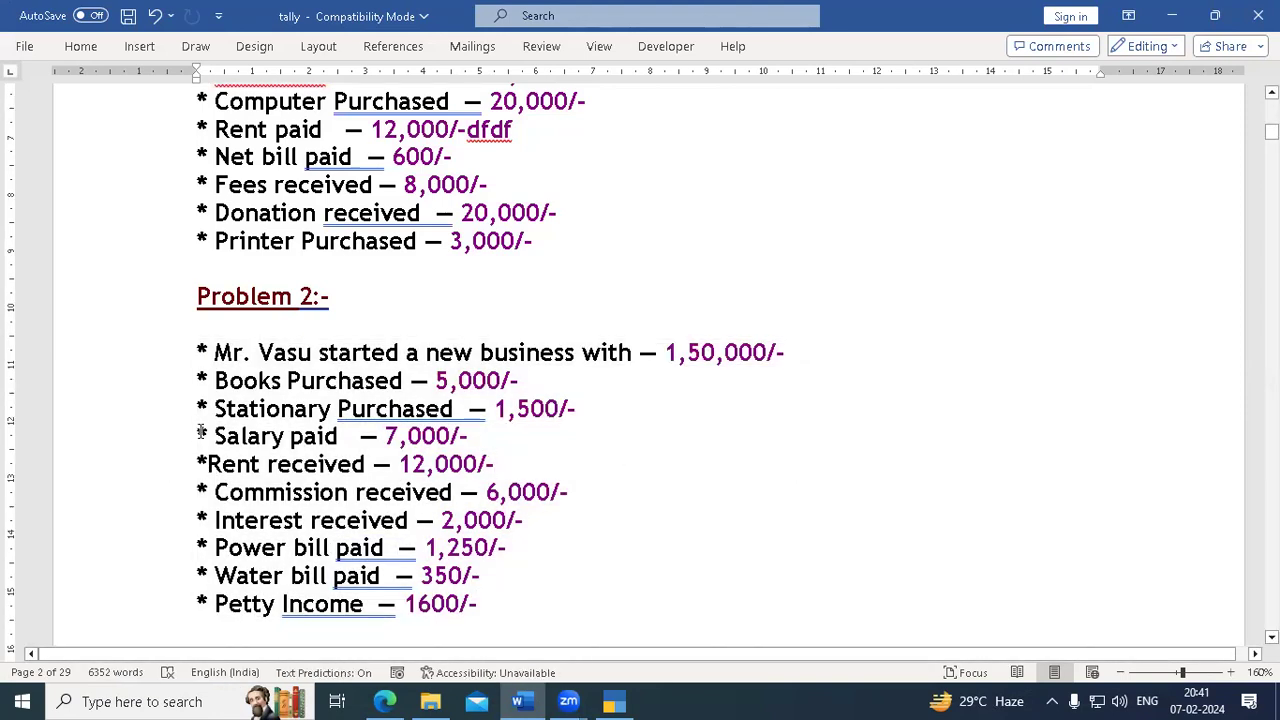
pyautogui.scroll(7, 230, 376)
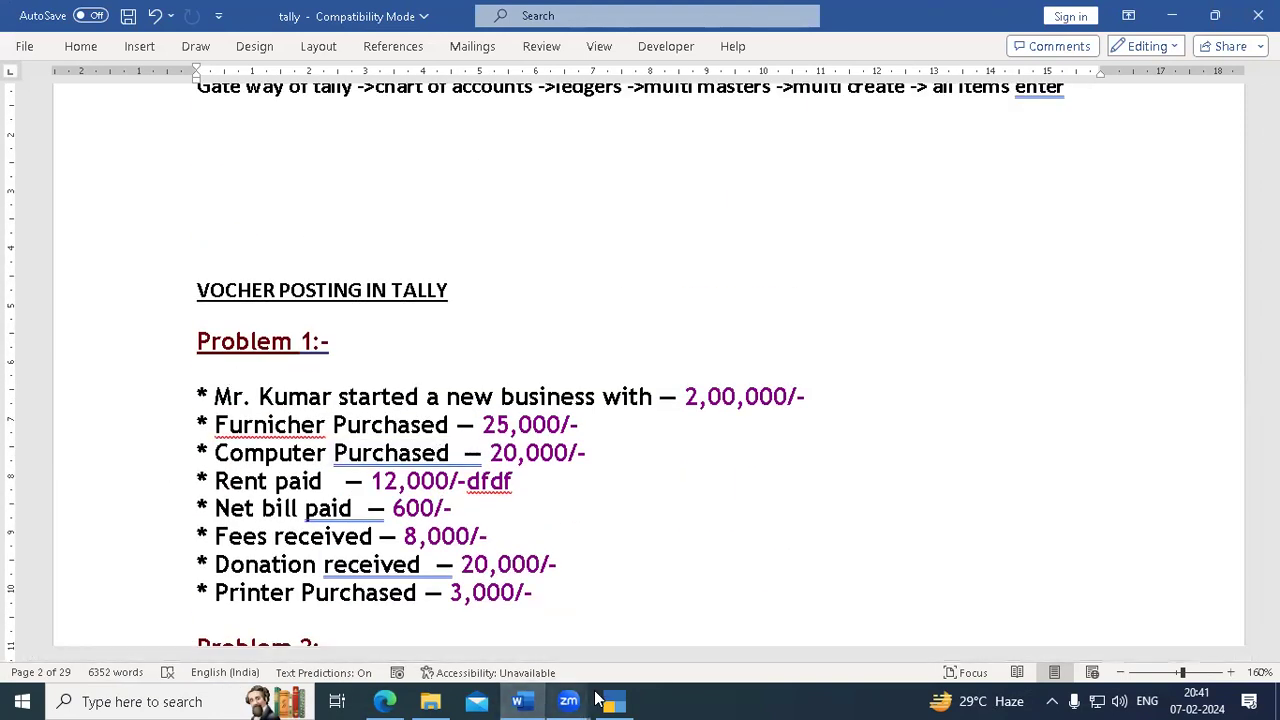
pyautogui.click(617, 700)
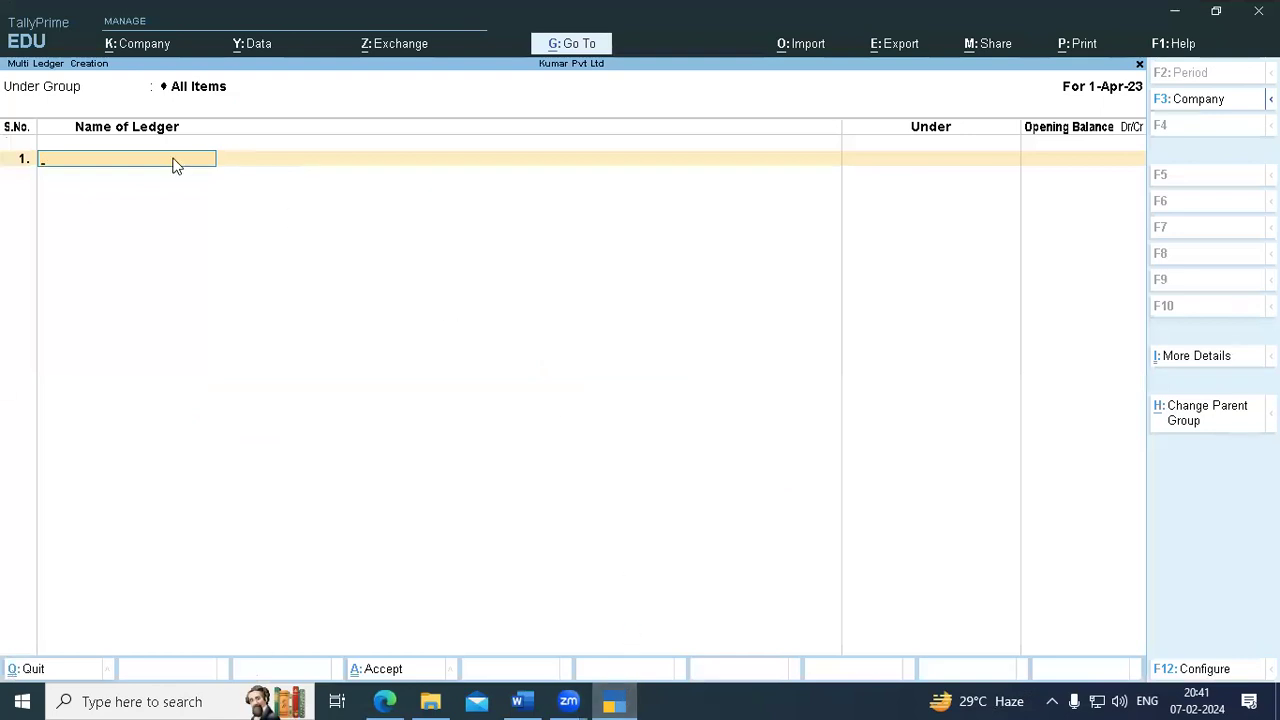
pyautogui.click(517, 701)
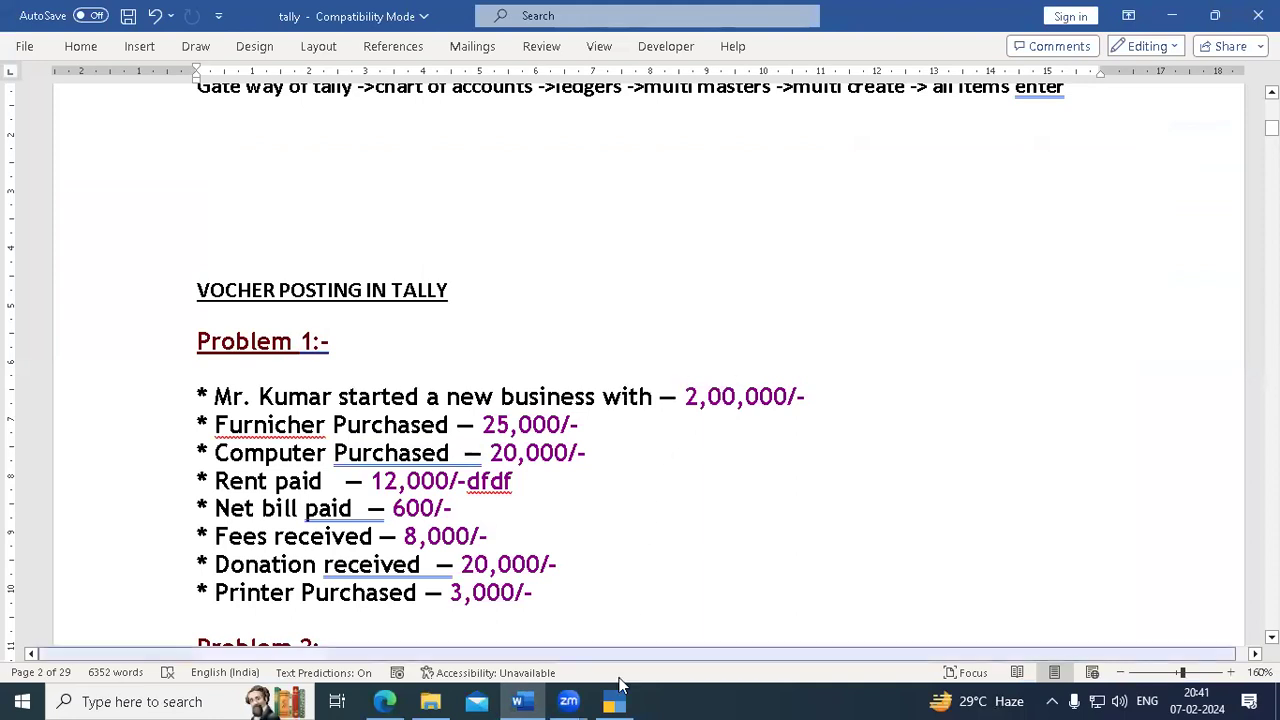
pyautogui.click(614, 700)
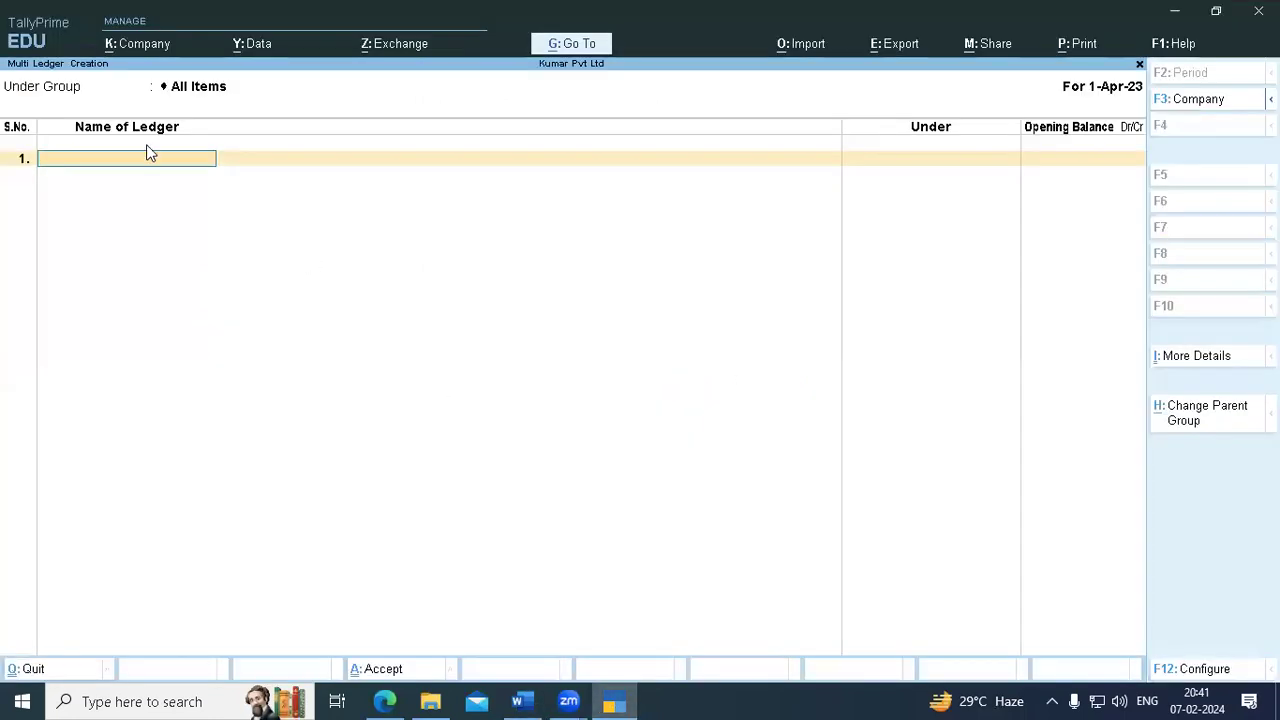
# - Enter Kumar Capital A/c under Capital Account in row 1 with no opening balance
pyautogui.write('Kumar')
pyautogui.write('Capital Ac')
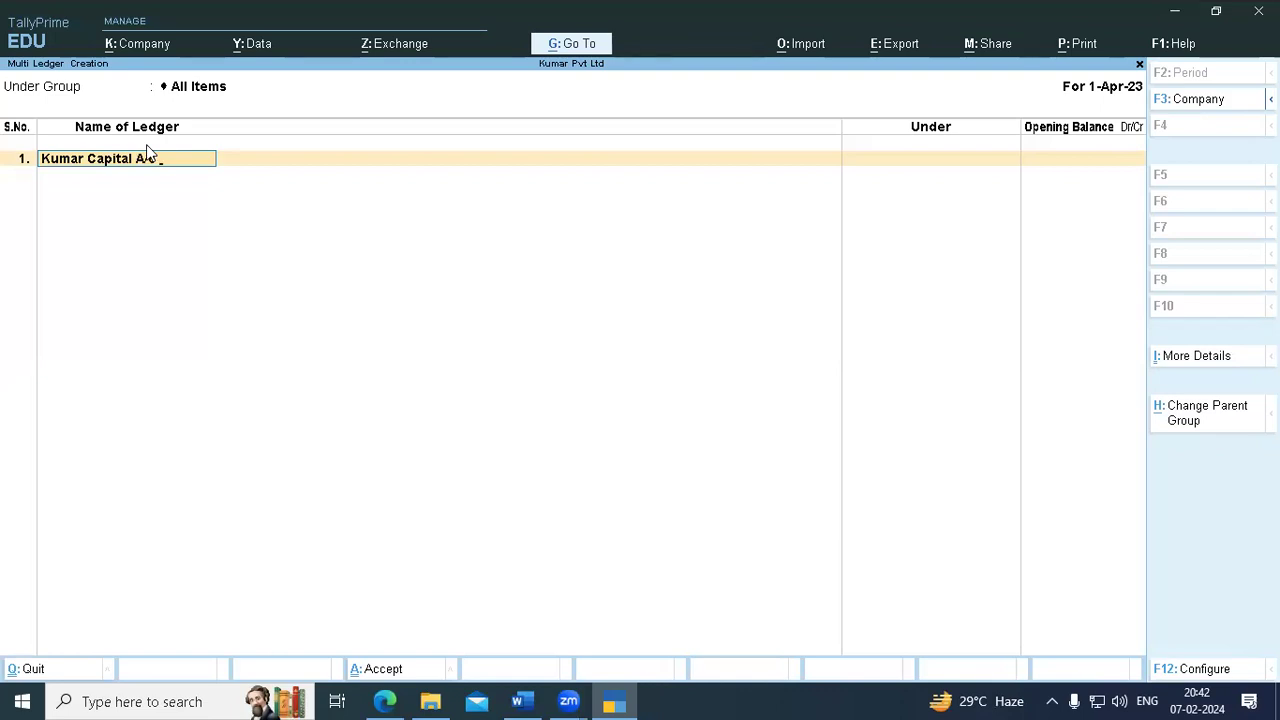
pyautogui.press('Return')
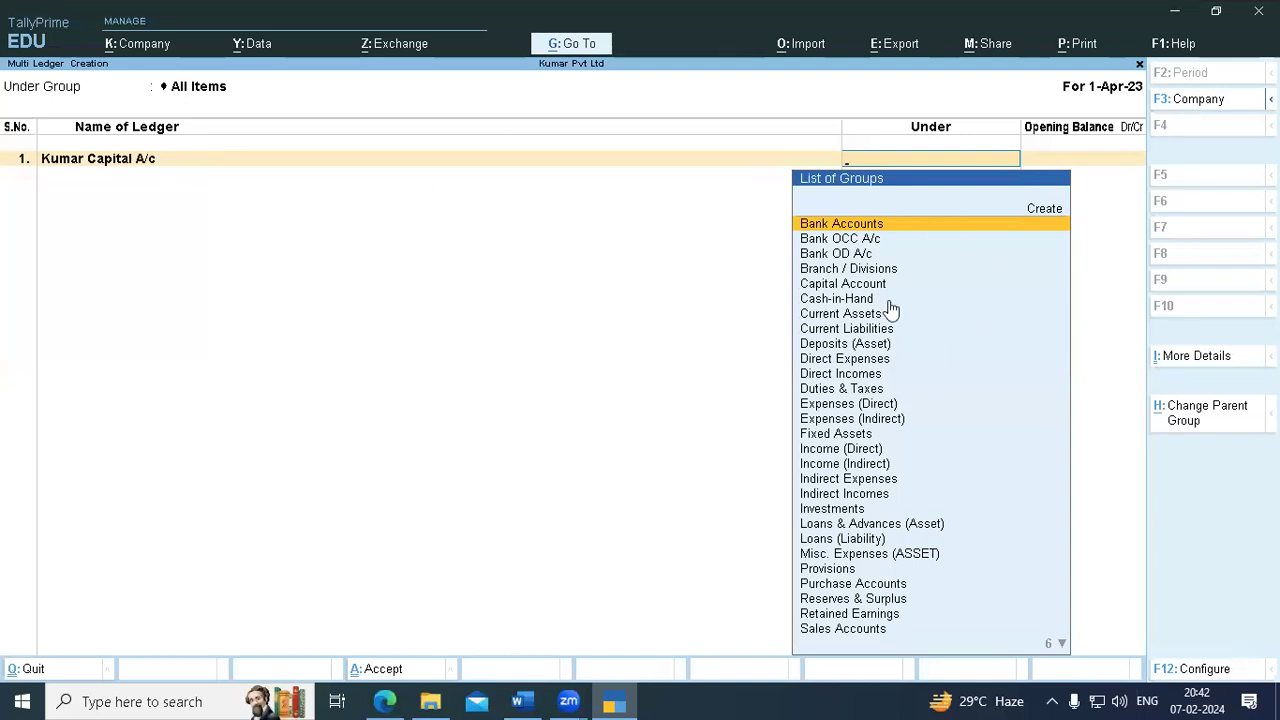
pyautogui.write('Cap')
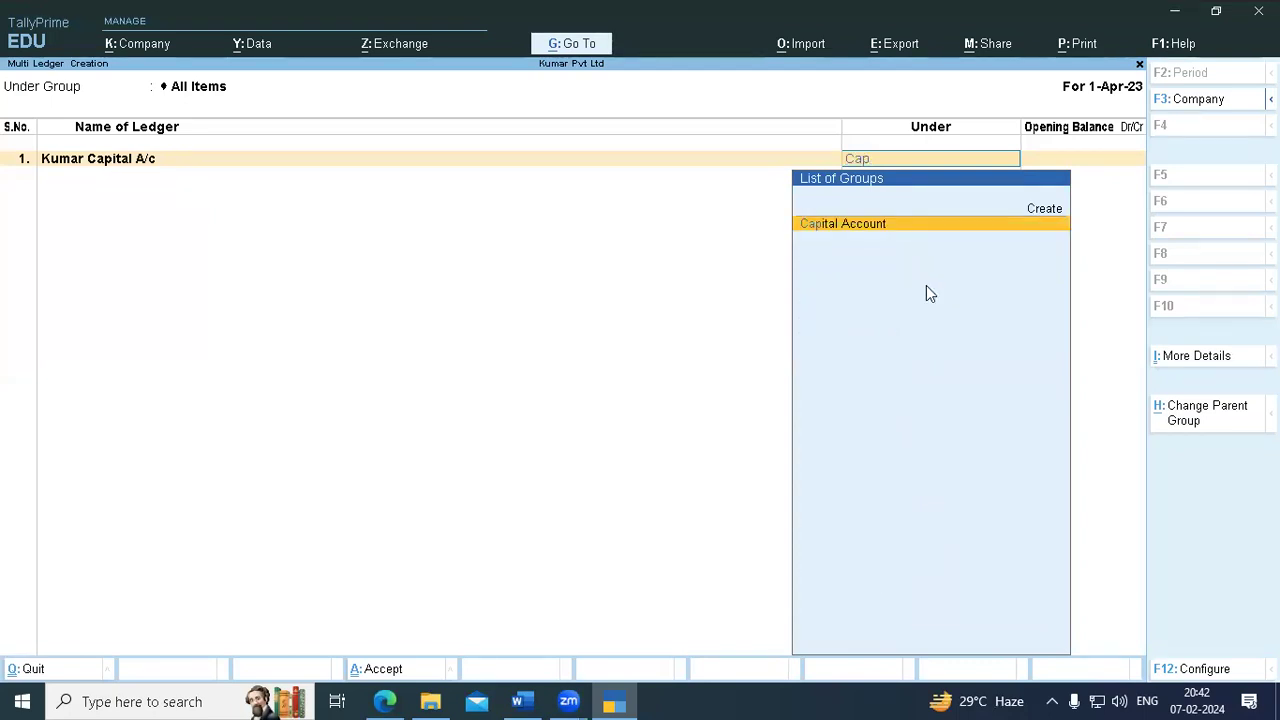
pyautogui.press('Return')
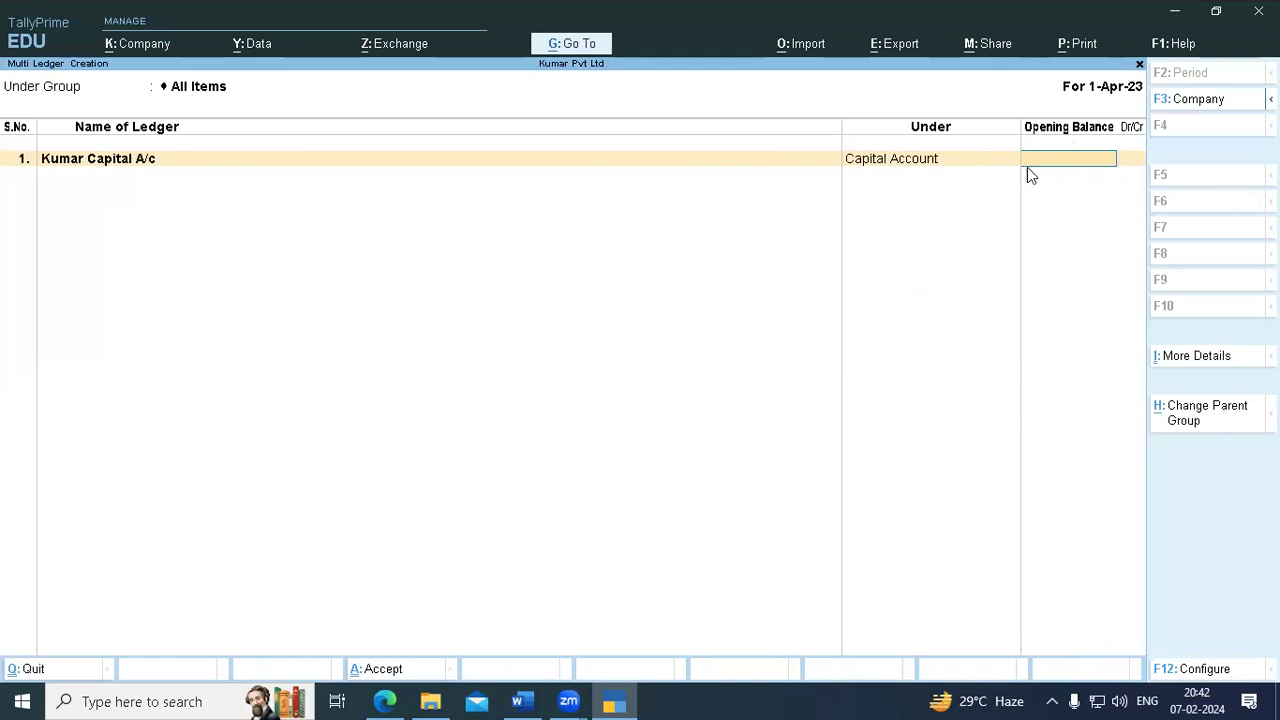
pyautogui.press('Return')
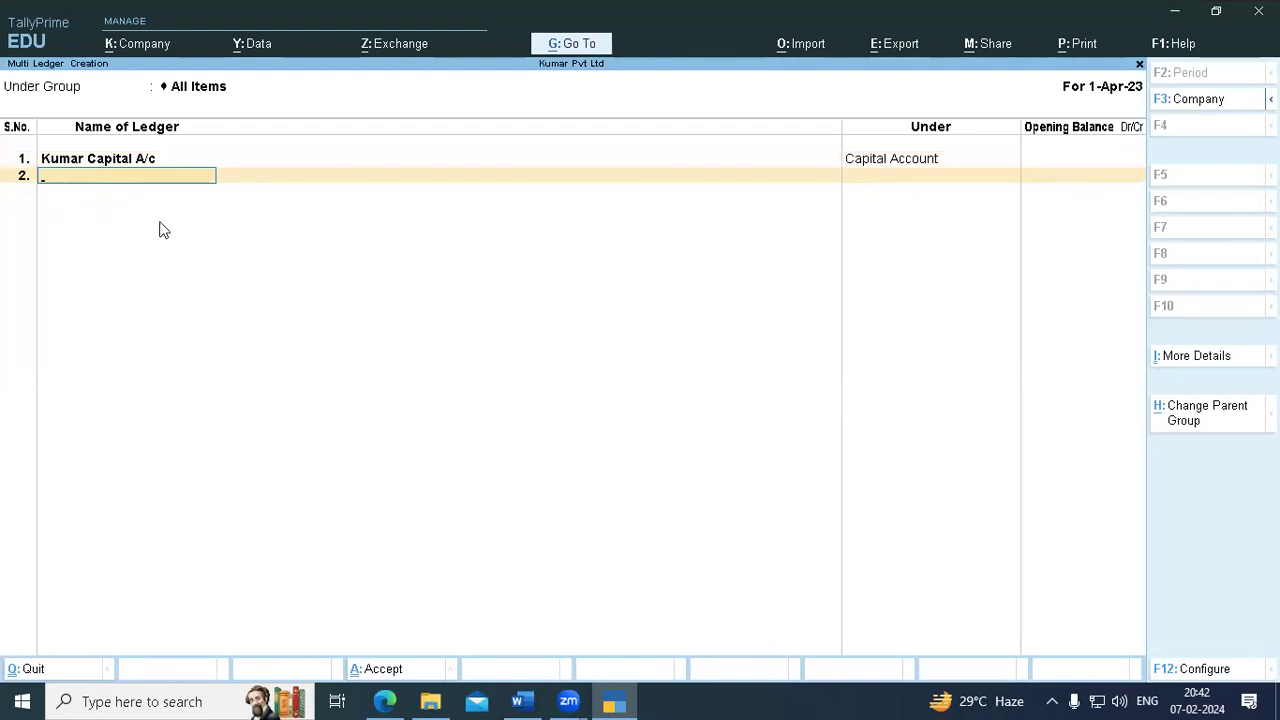
pyautogui.click(518, 701)
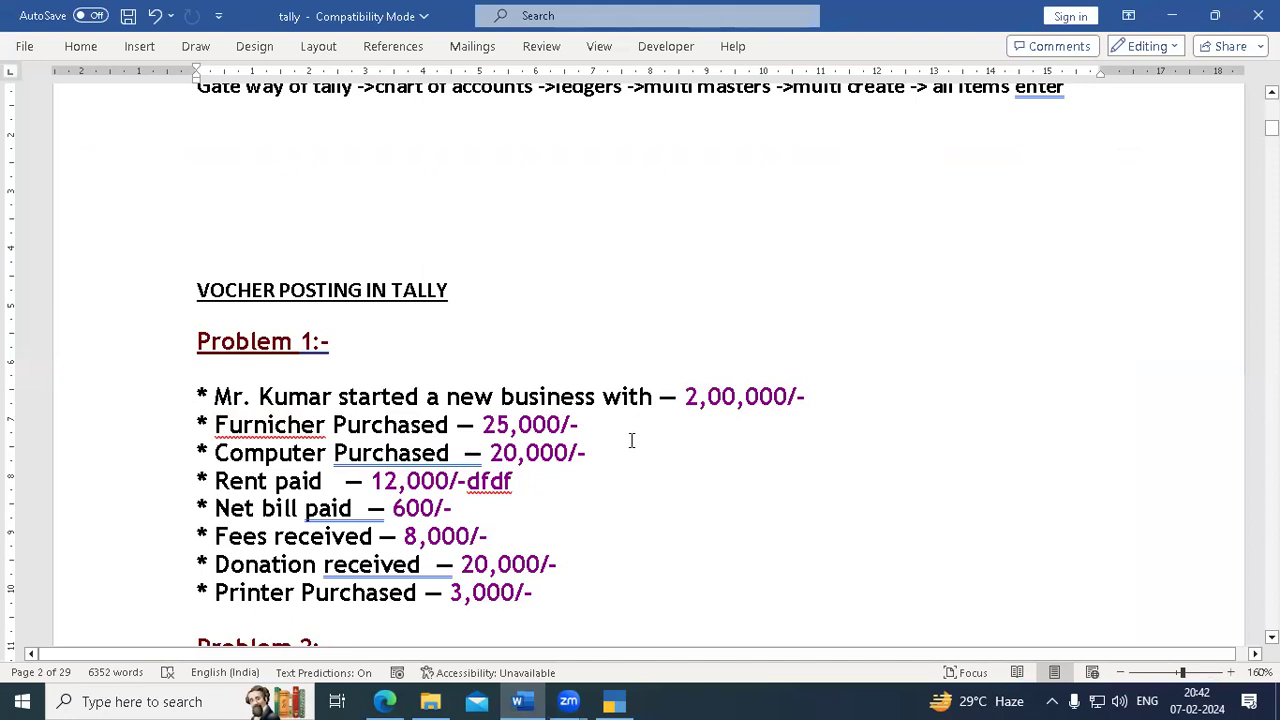
pyautogui.click(614, 701)
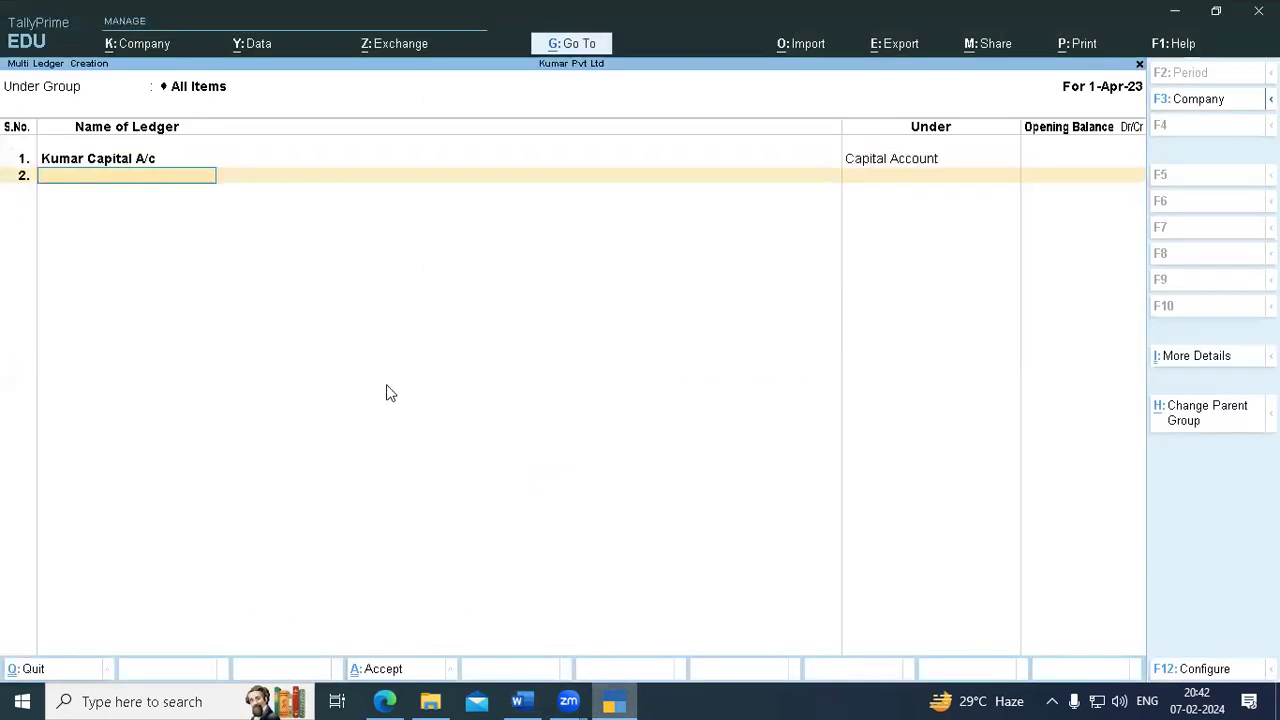
pyautogui.write('Fu')
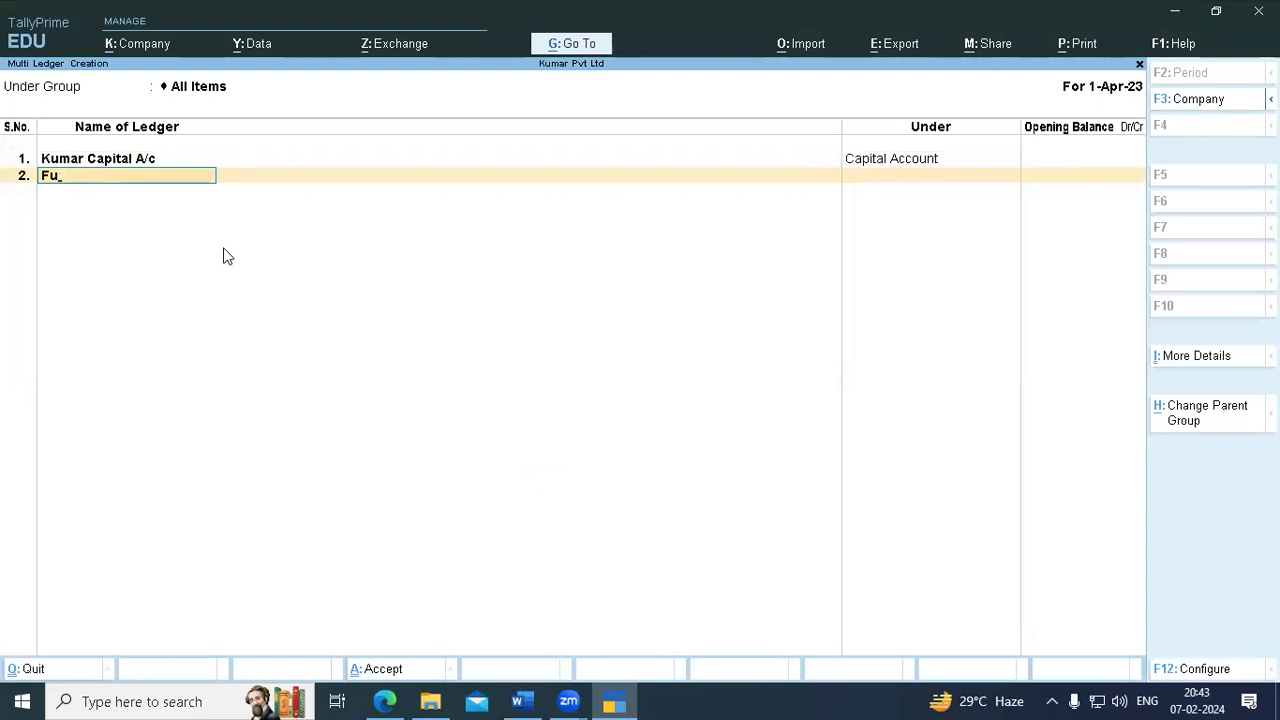
# - Complete row 2 as Furniture A/c under Fixed Assets, leaving row 3 empty
pyautogui.write('rniture a/c')
pyautogui.press('Return')
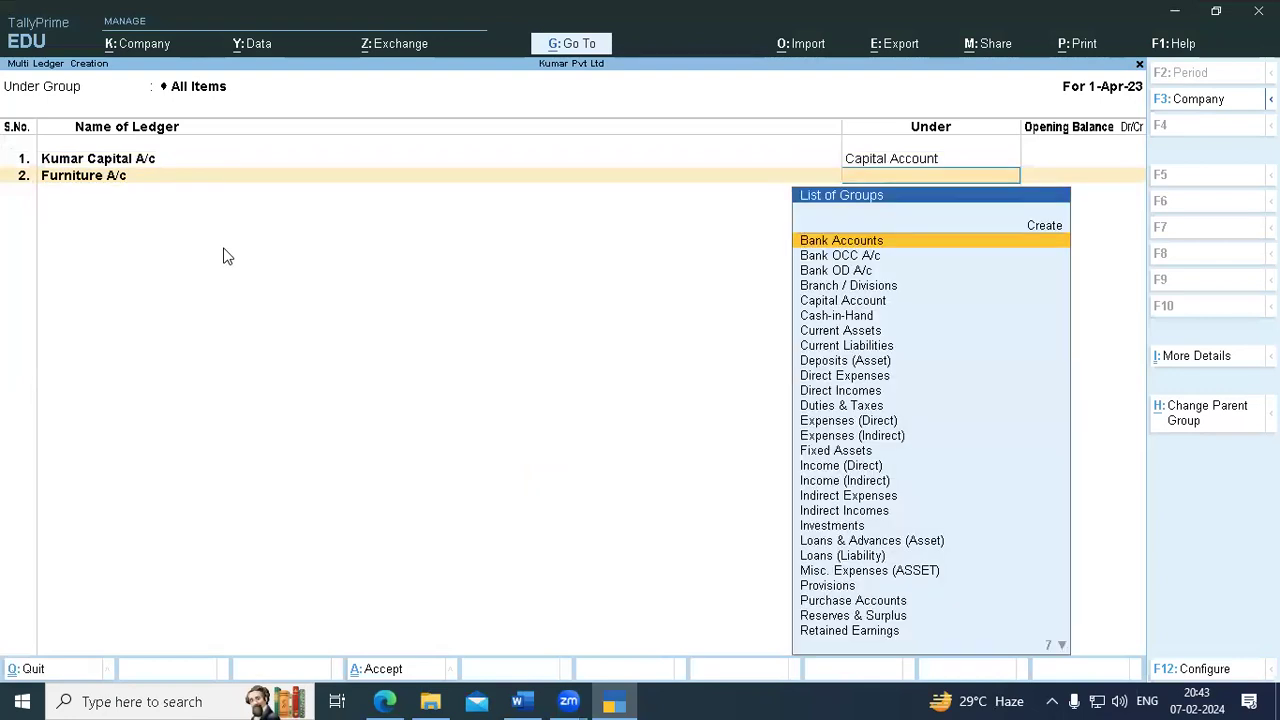
pyautogui.write('Fixed')
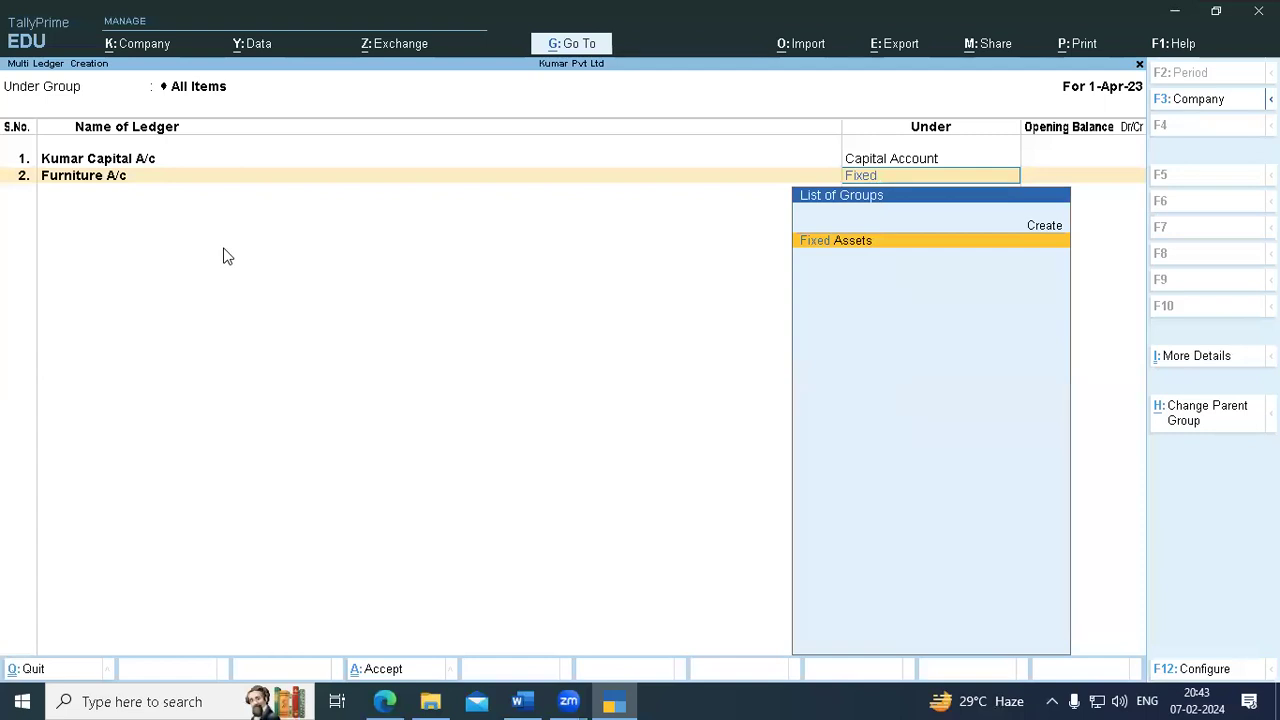
pyautogui.press('Return')
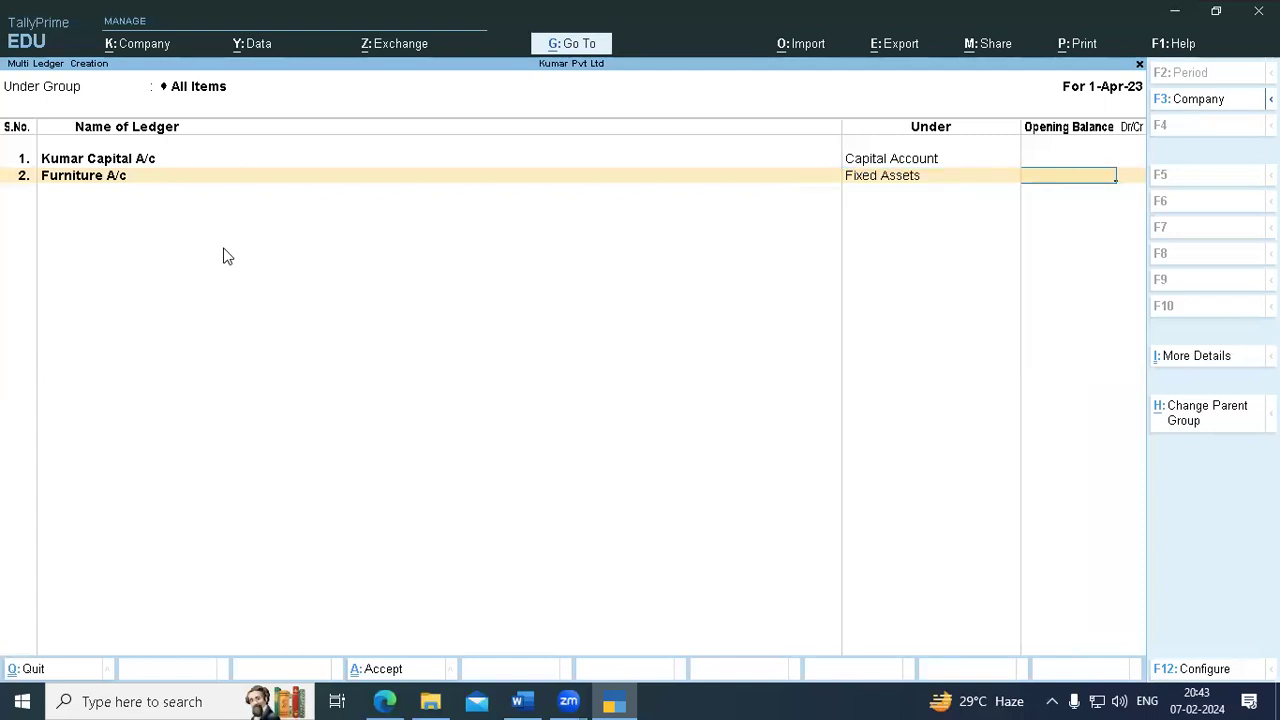
pyautogui.press('Return')
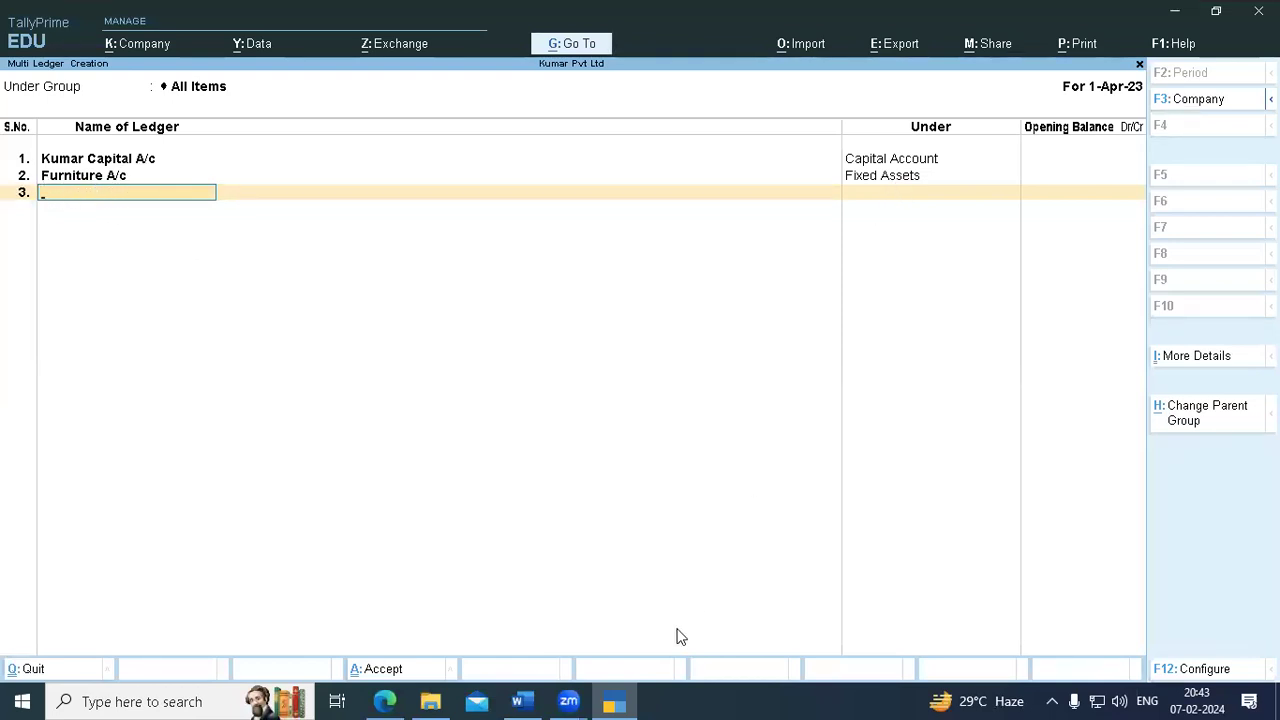
pyautogui.moveTo(520, 699)
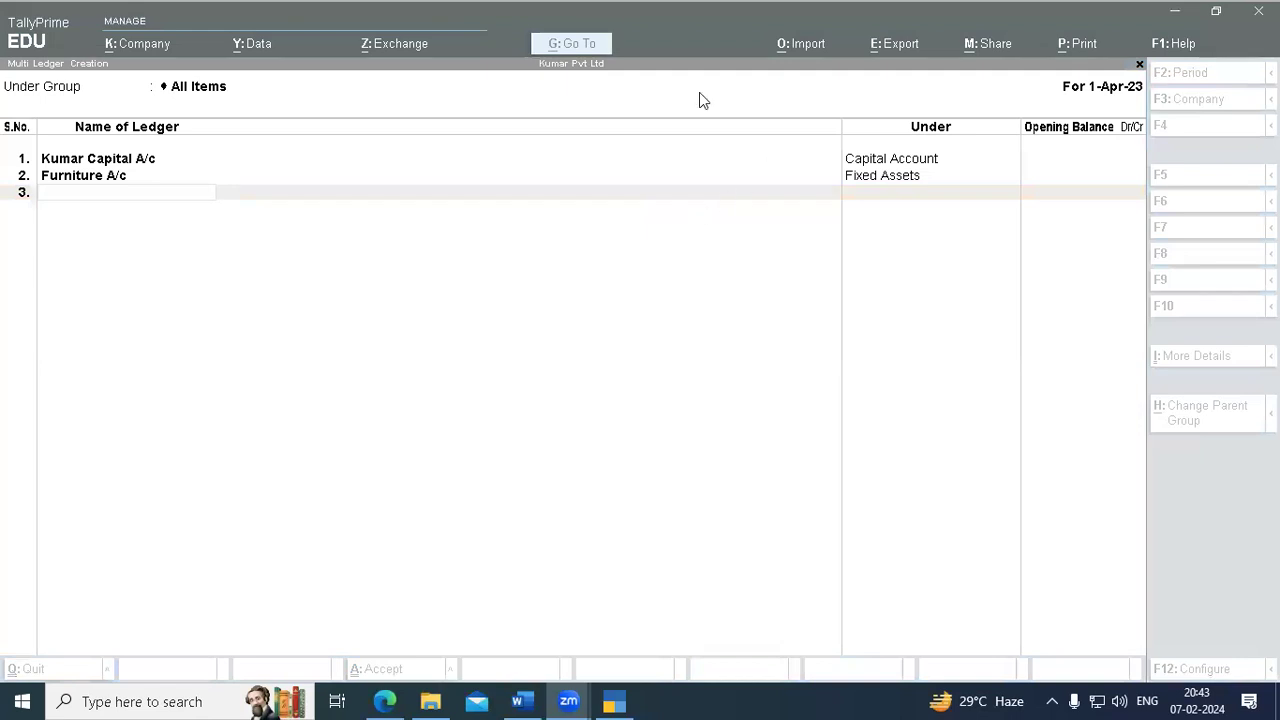
pyautogui.click(430, 201)
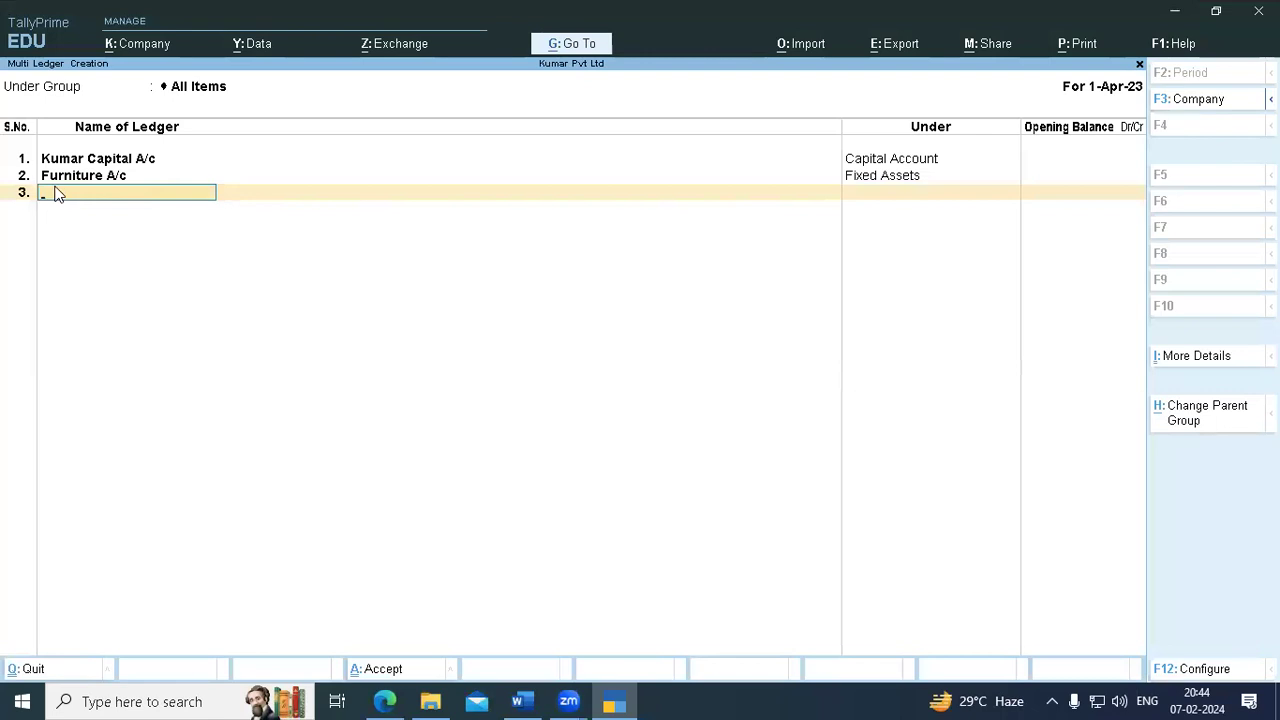
# - Enter Computer A/c in row 3 and assign it to the Fixed Assets group
pyautogui.click(520, 701)
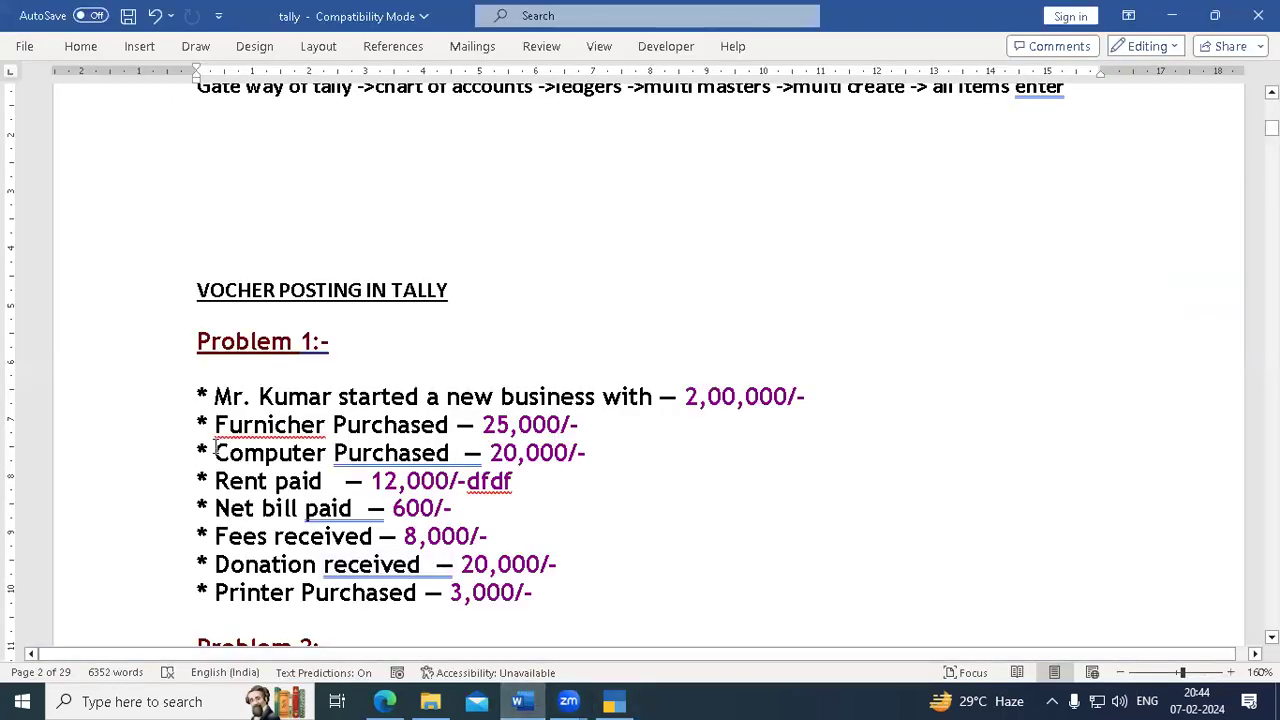
pyautogui.click(614, 702)
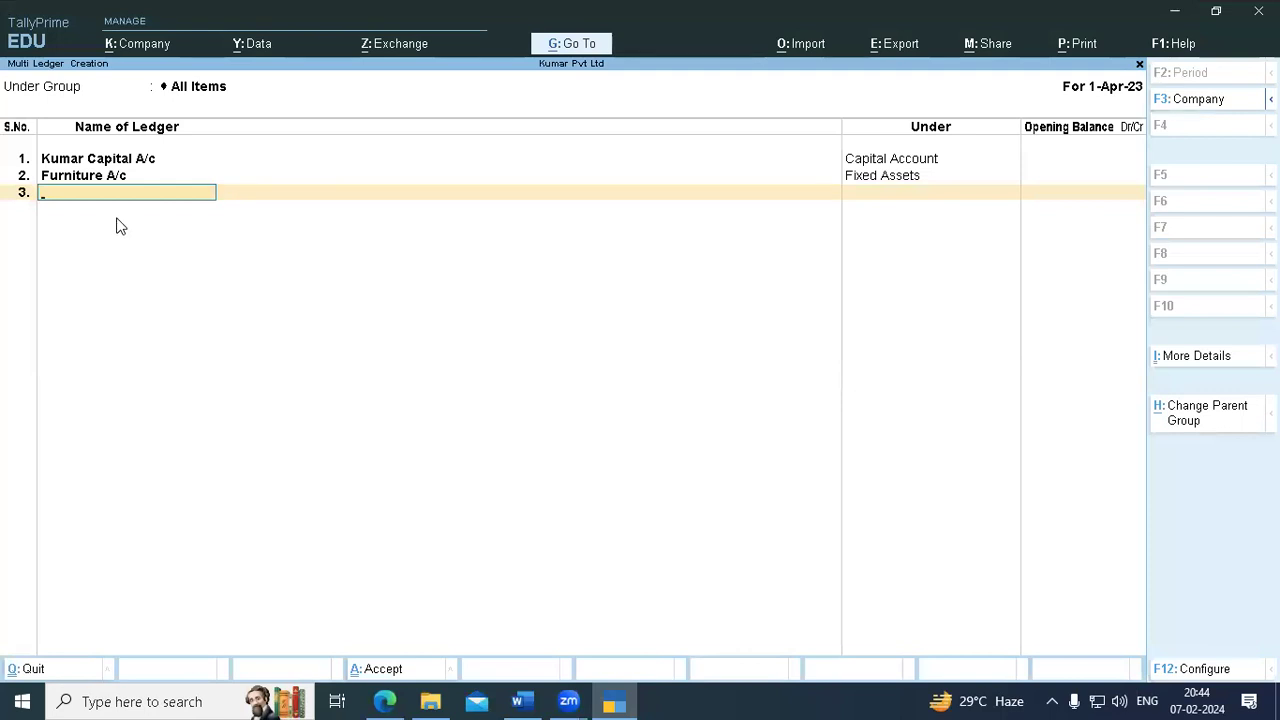
pyautogui.write('Computer a/c')
pyautogui.press('Return')
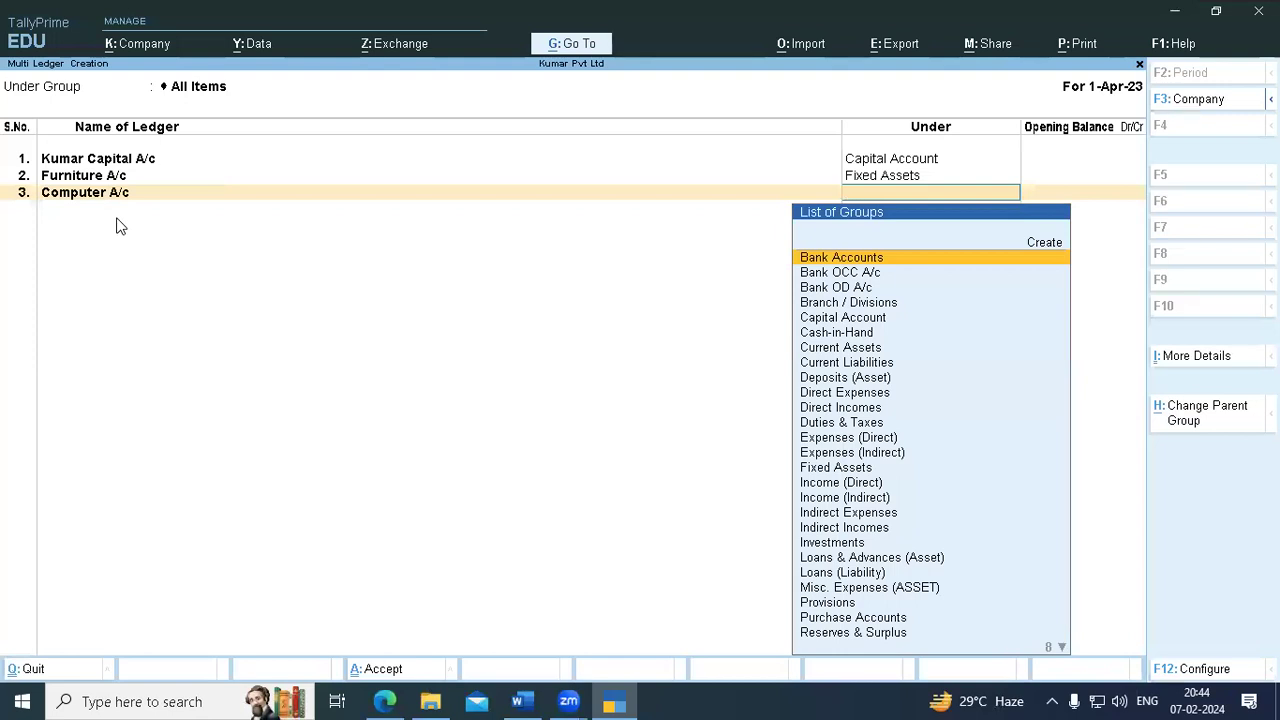
pyautogui.write('Fi')
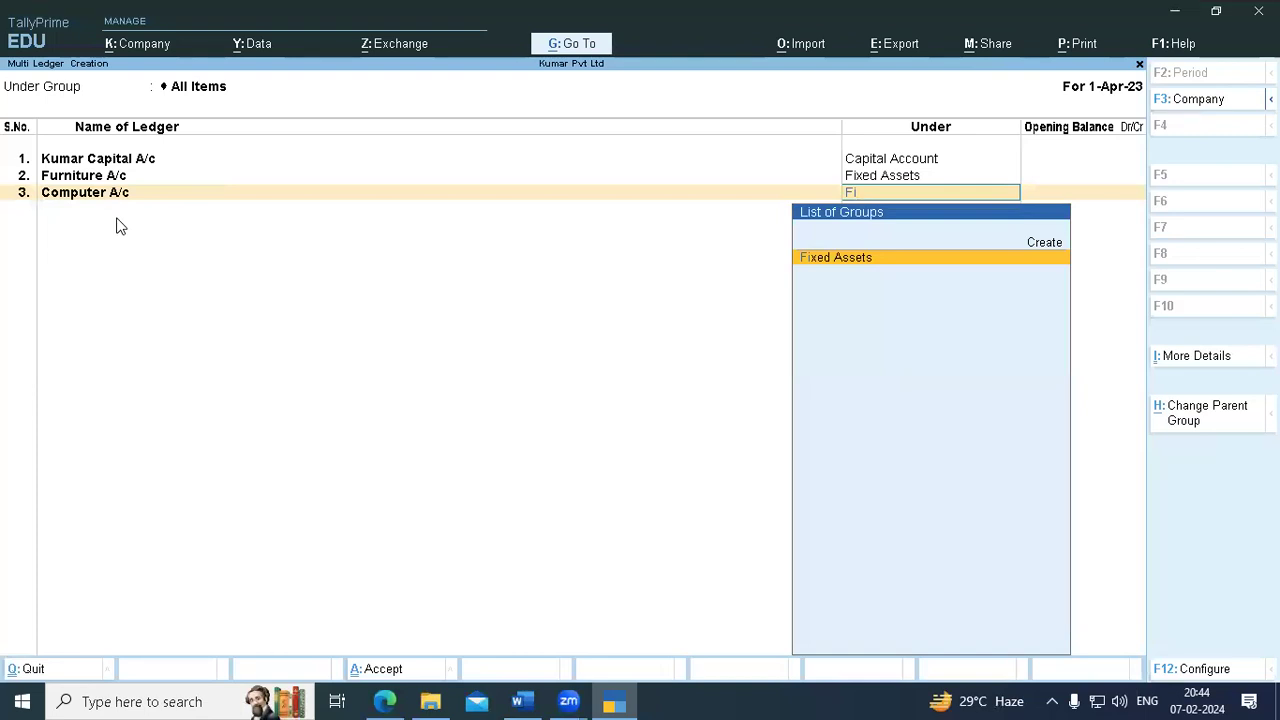
pyautogui.press('Return')
pyautogui.press('Return')
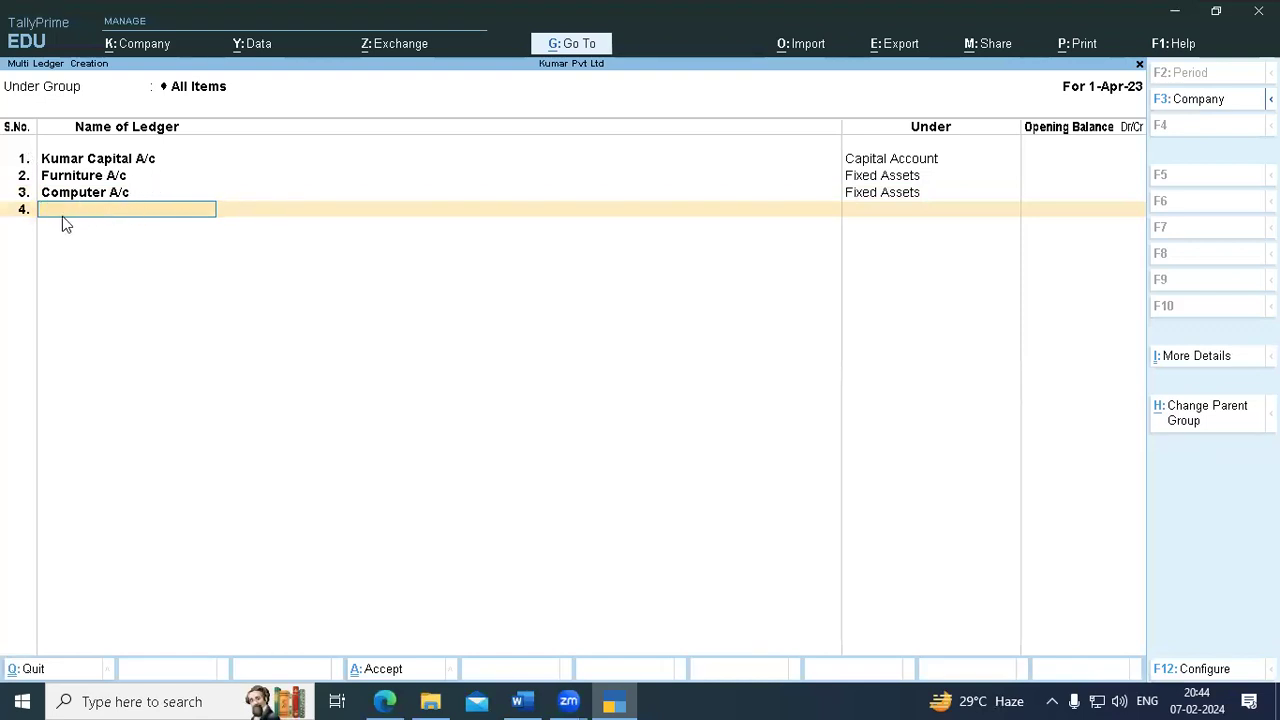
pyautogui.click(518, 700)
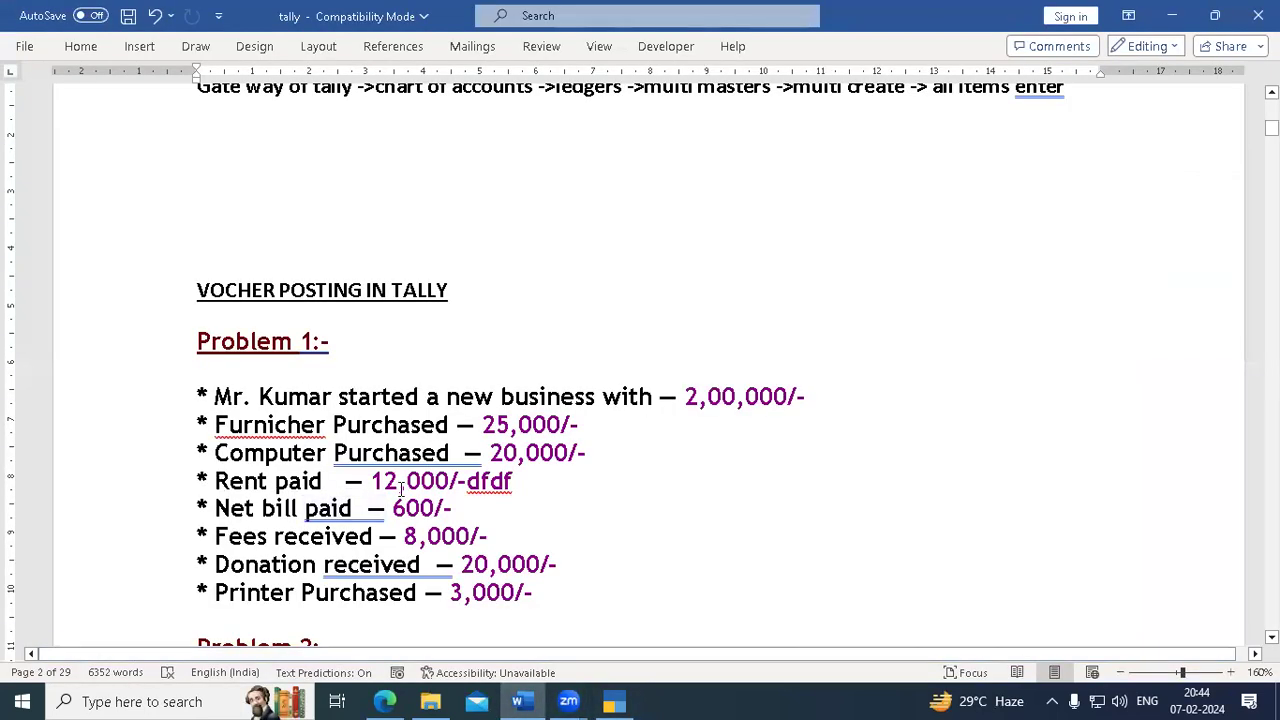
pyautogui.click(614, 700)
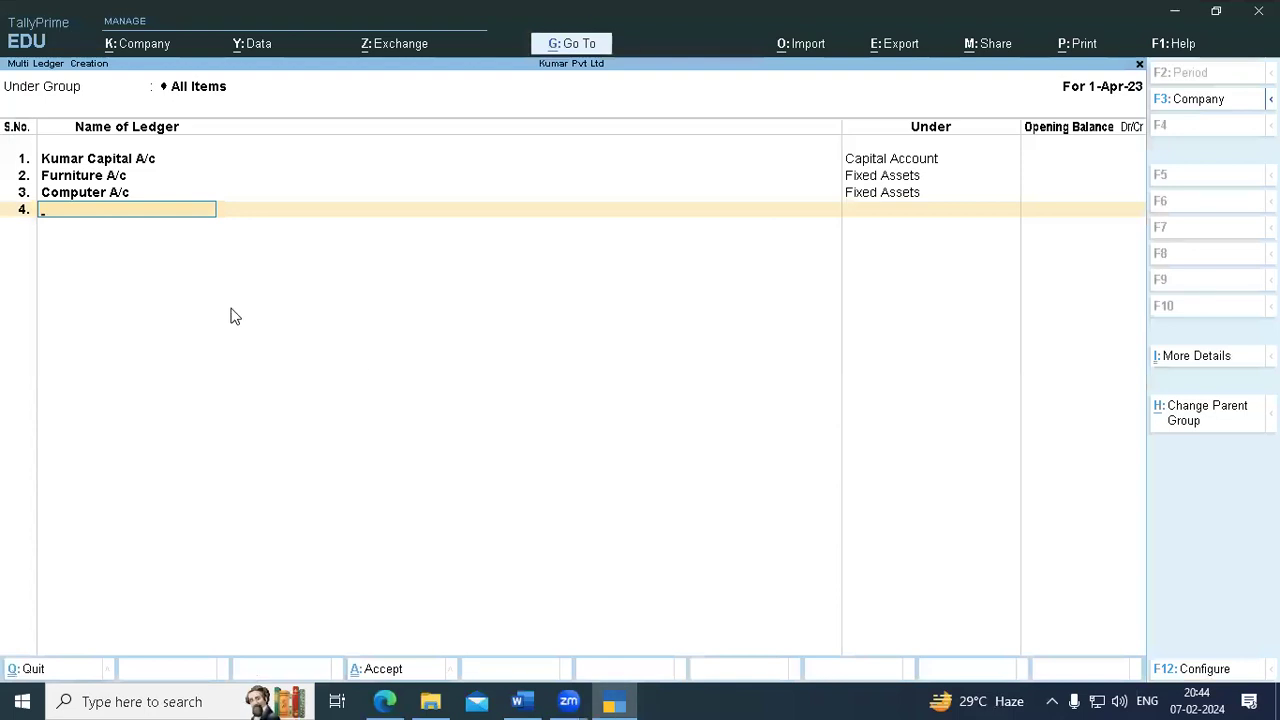
# - Add Rent A/c in row 4 under Indirect Expenses, skipping the opening balance
pyautogui.write('Rent a/c')
pyautogui.press('Return')
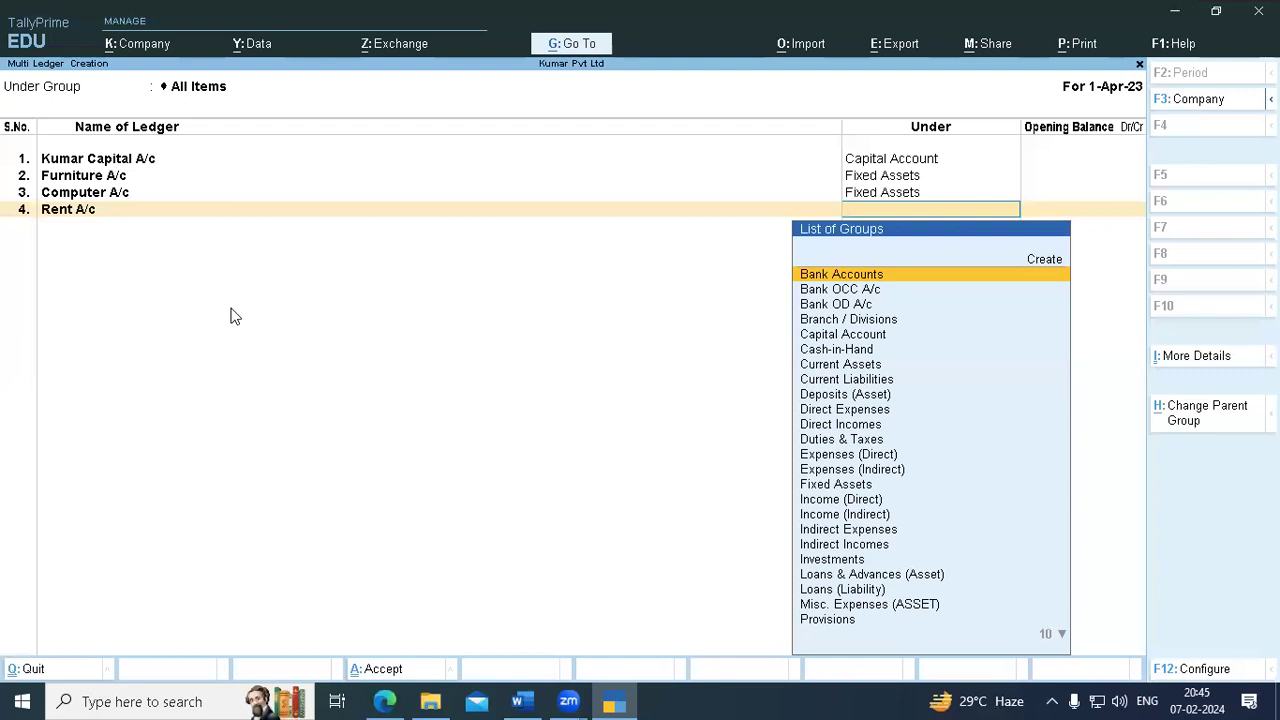
pyautogui.write('Ind')
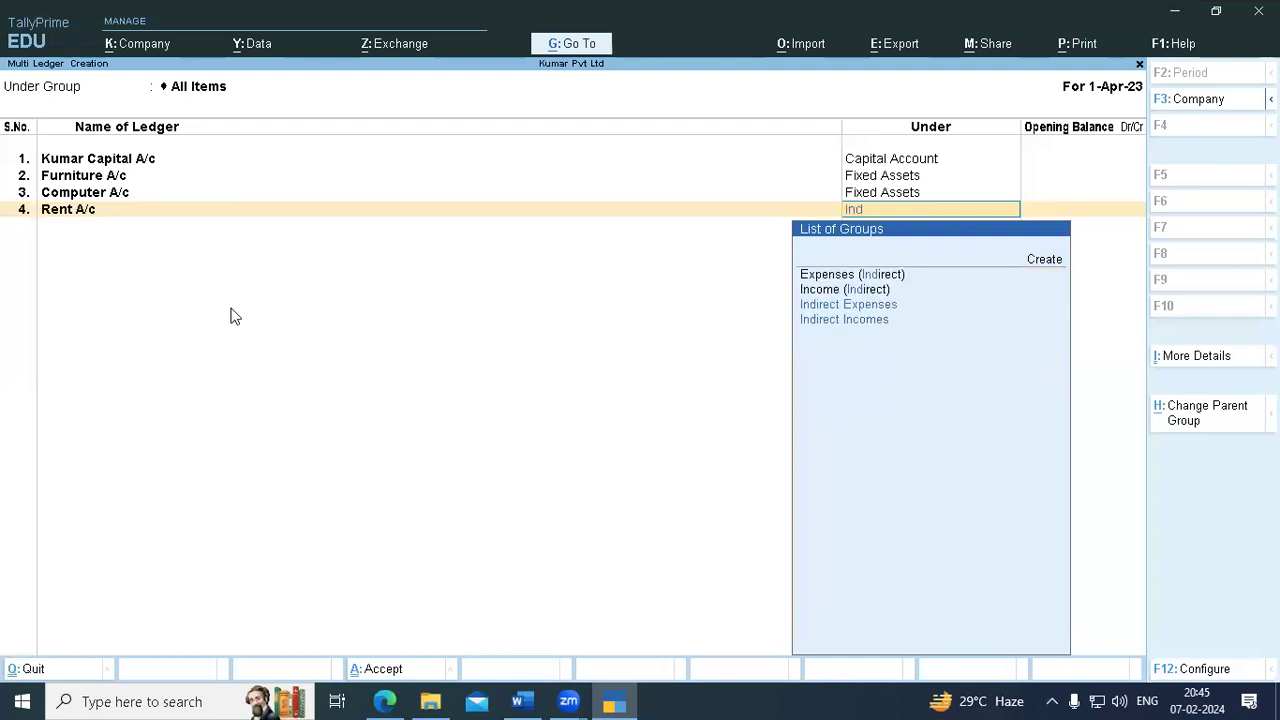
pyautogui.write('i')
pyautogui.press('Down')
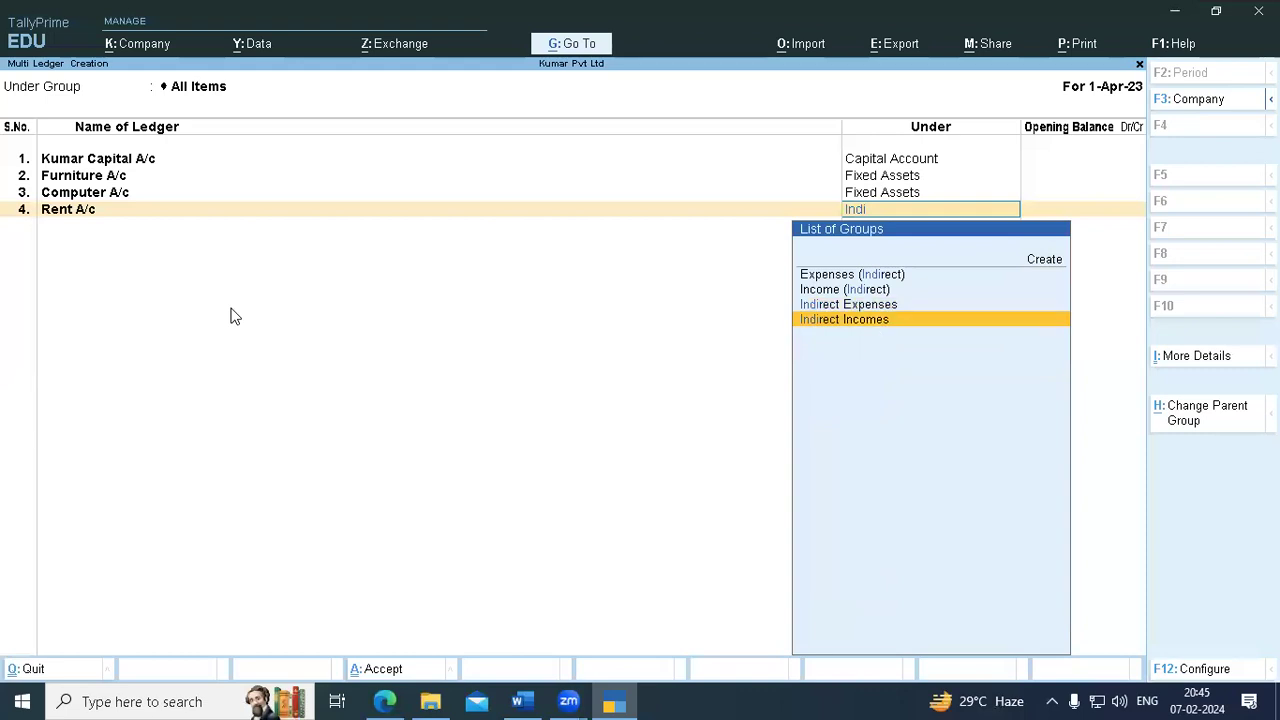
pyautogui.press('Up')
pyautogui.press('Return')
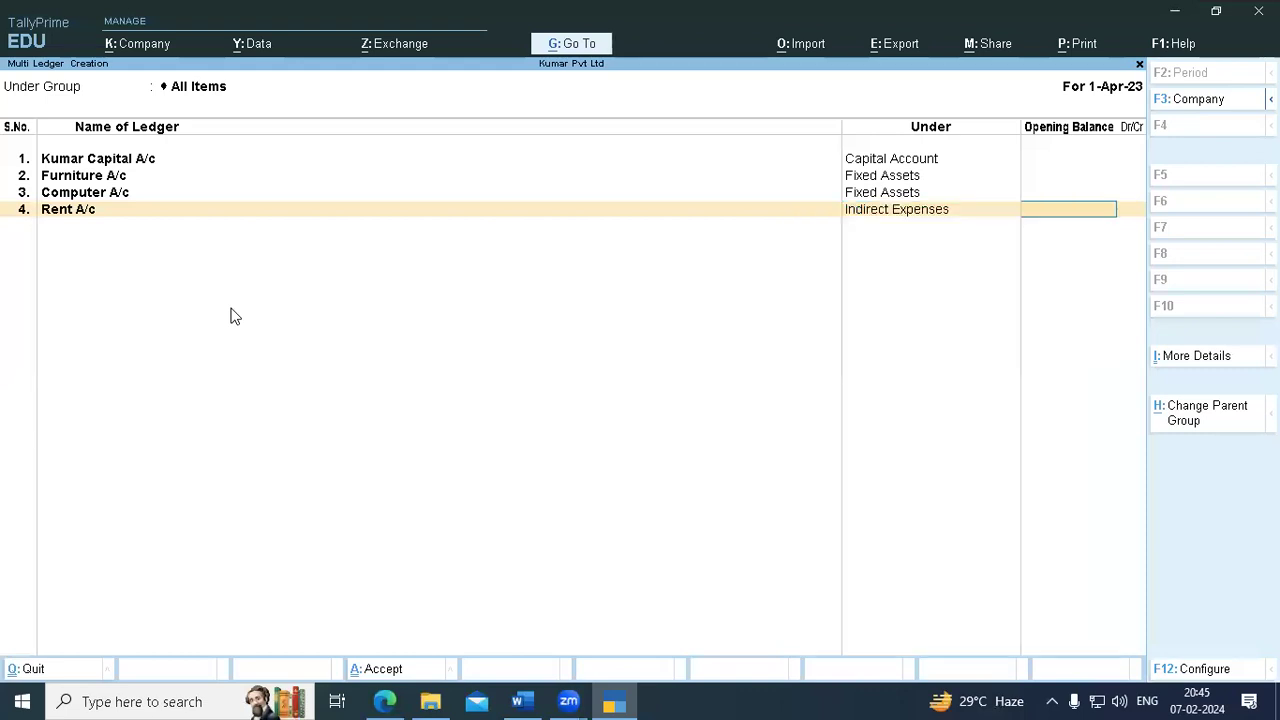
pyautogui.press('Return')
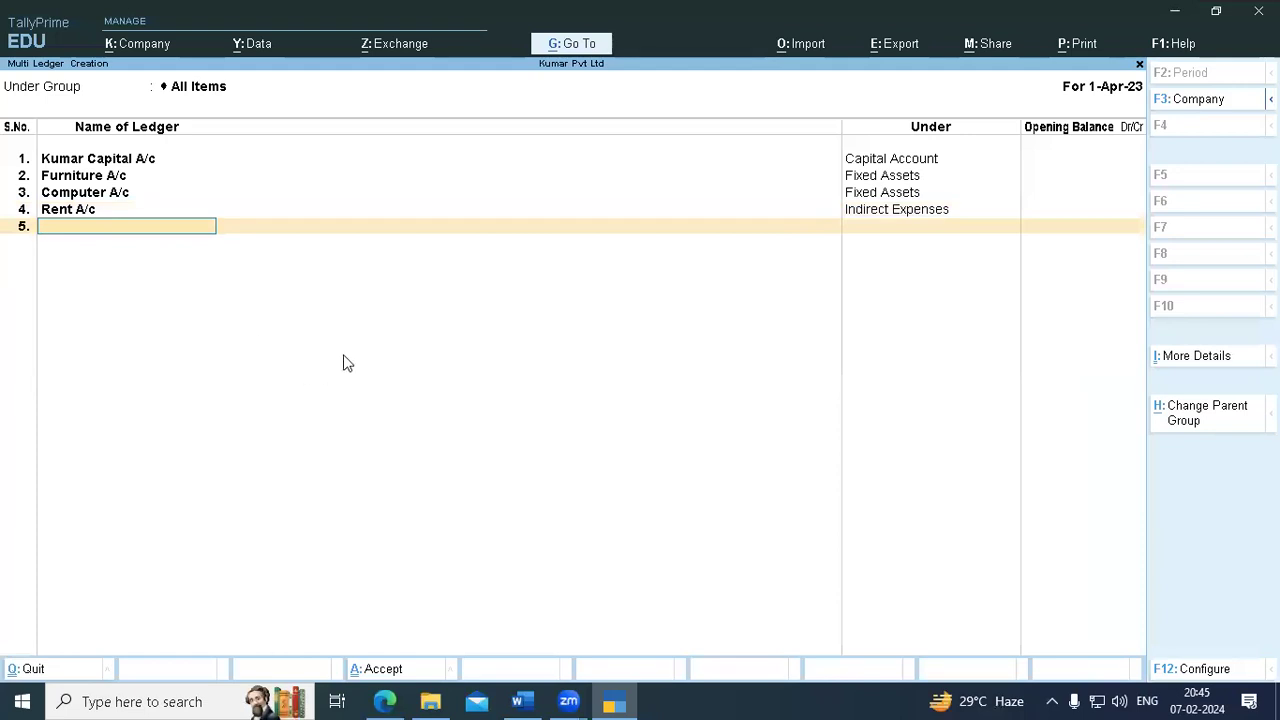
# - Add Net A/c in row 5 under Indirect Expenses
pyautogui.click(490, 700)
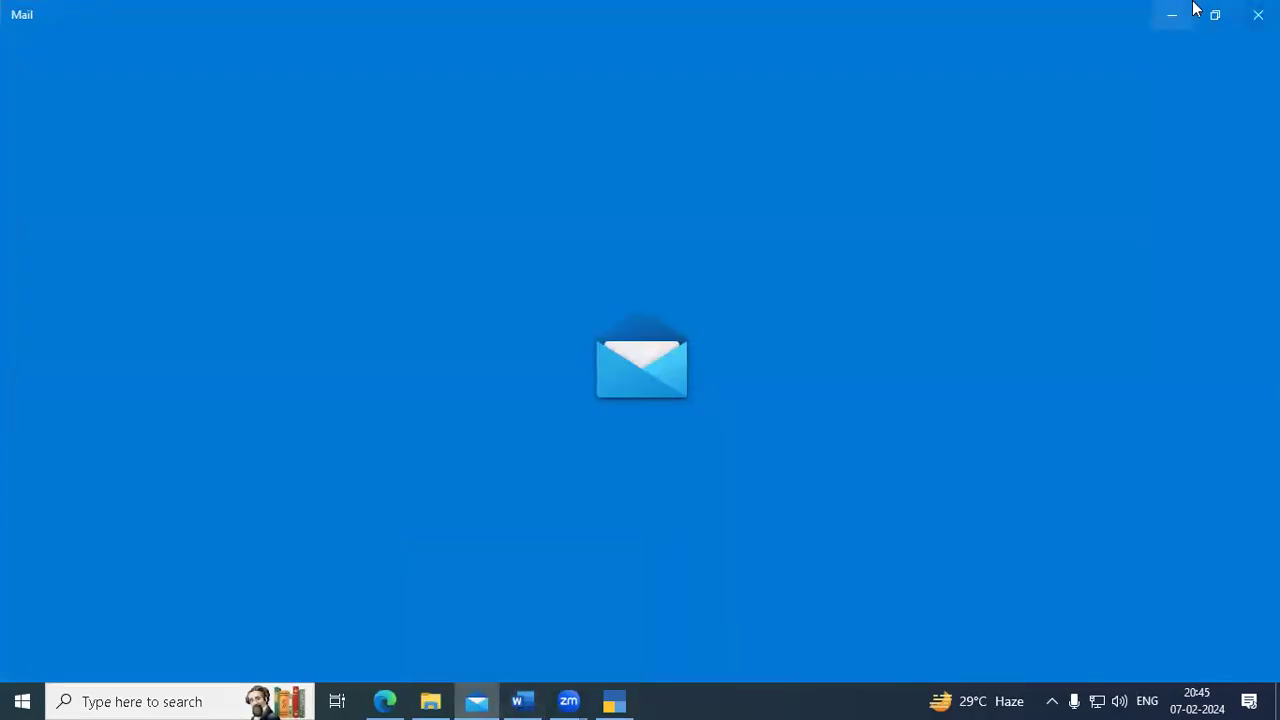
pyautogui.click(1175, 10)
pyautogui.write('N')
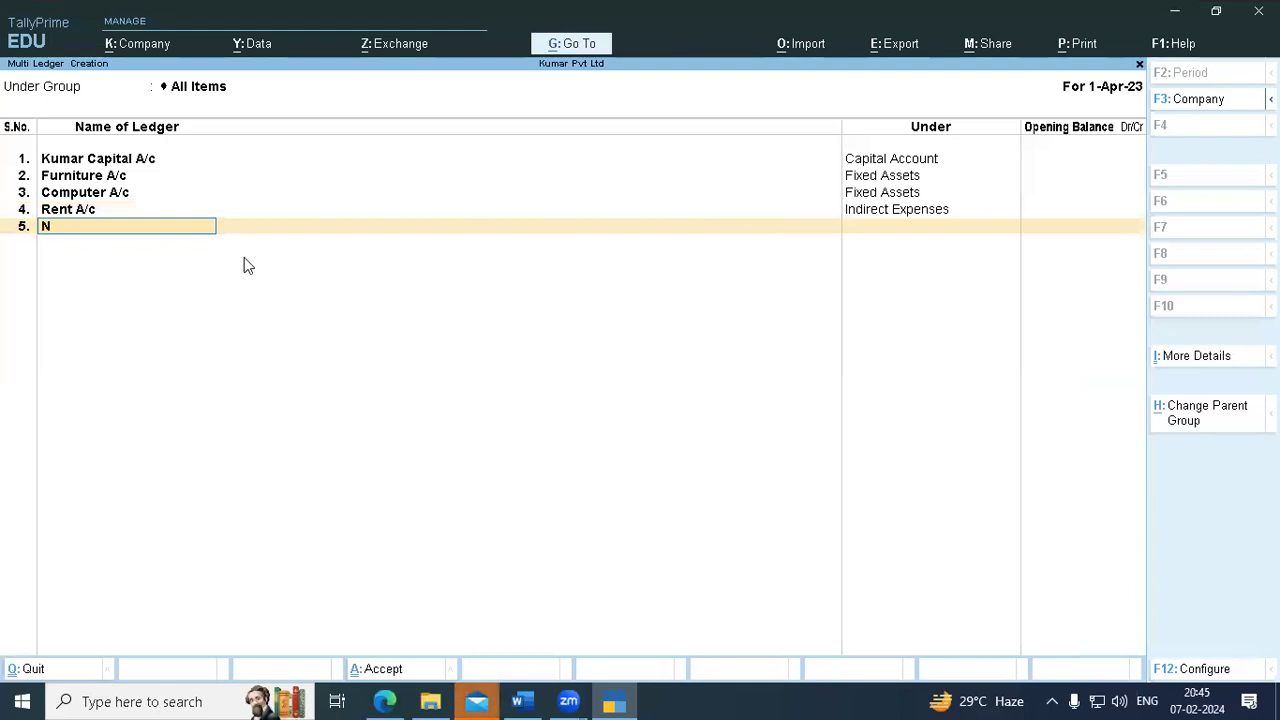
pyautogui.write('et a/c')
pyautogui.press('Return')
pyautogui.write('Indi')
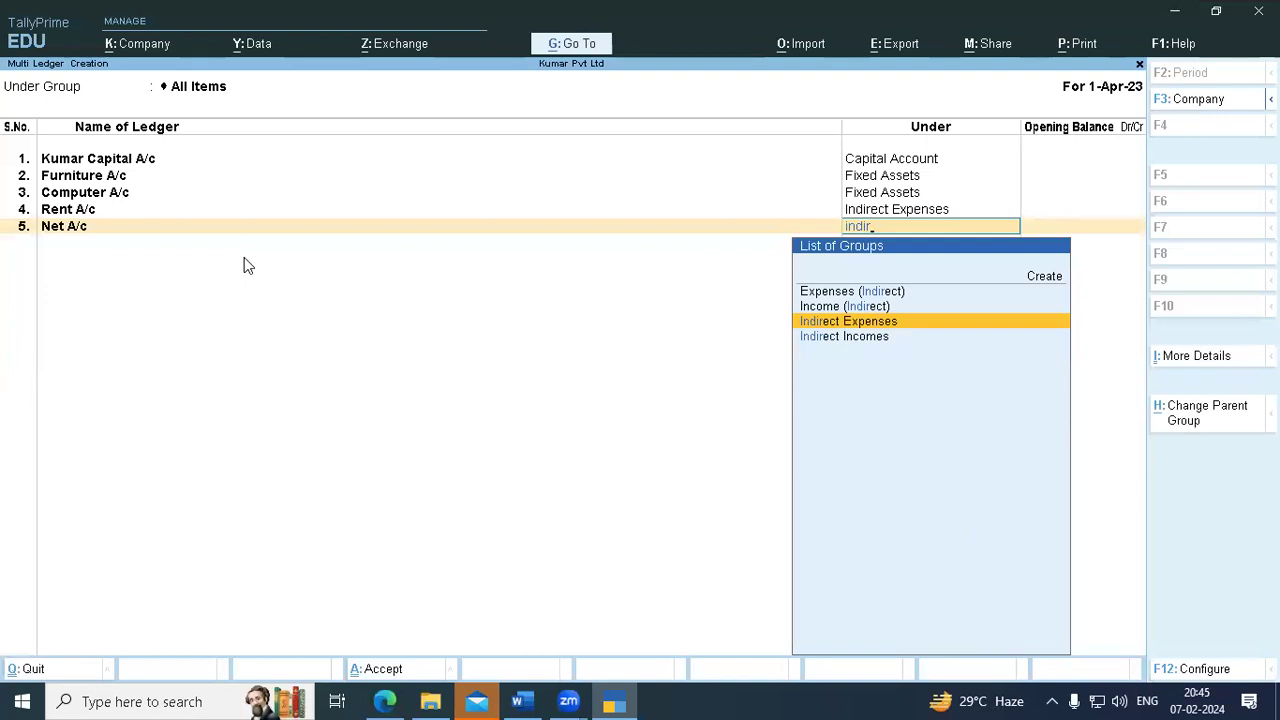
pyautogui.press('Up')
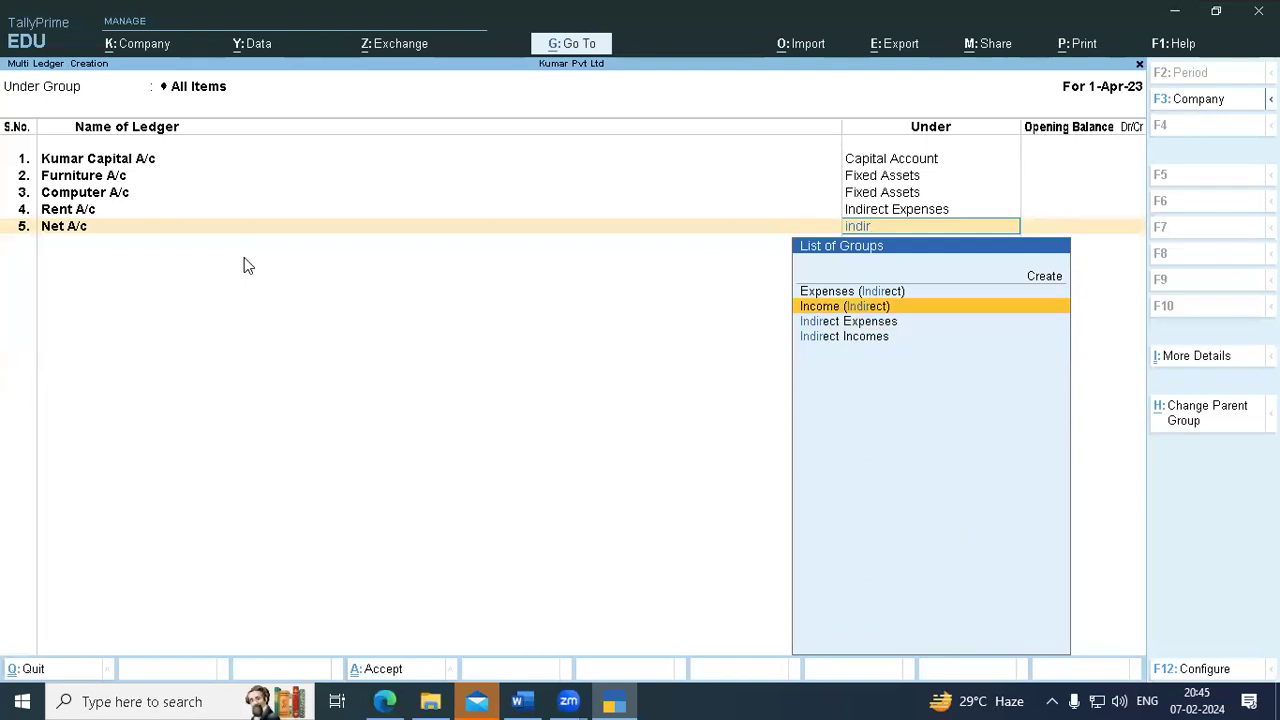
pyautogui.press('Down')
pyautogui.press('Return')
pyautogui.press('Return')
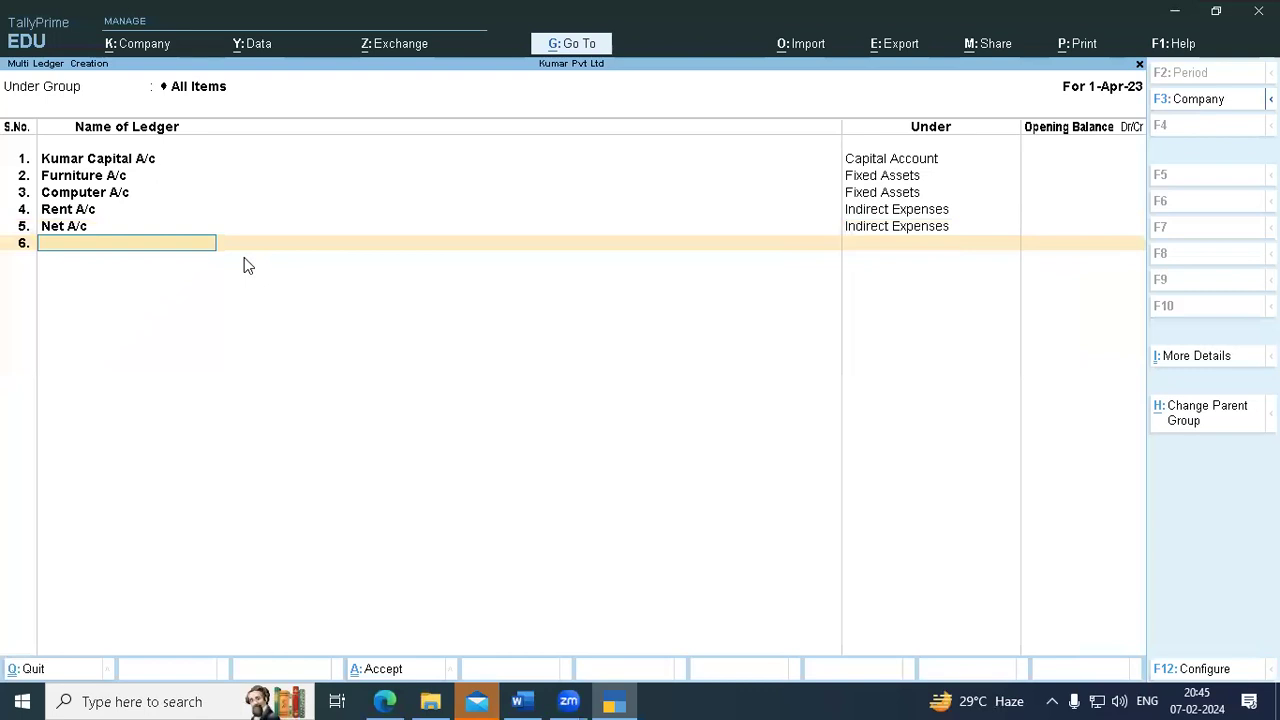
pyautogui.click(518, 700)
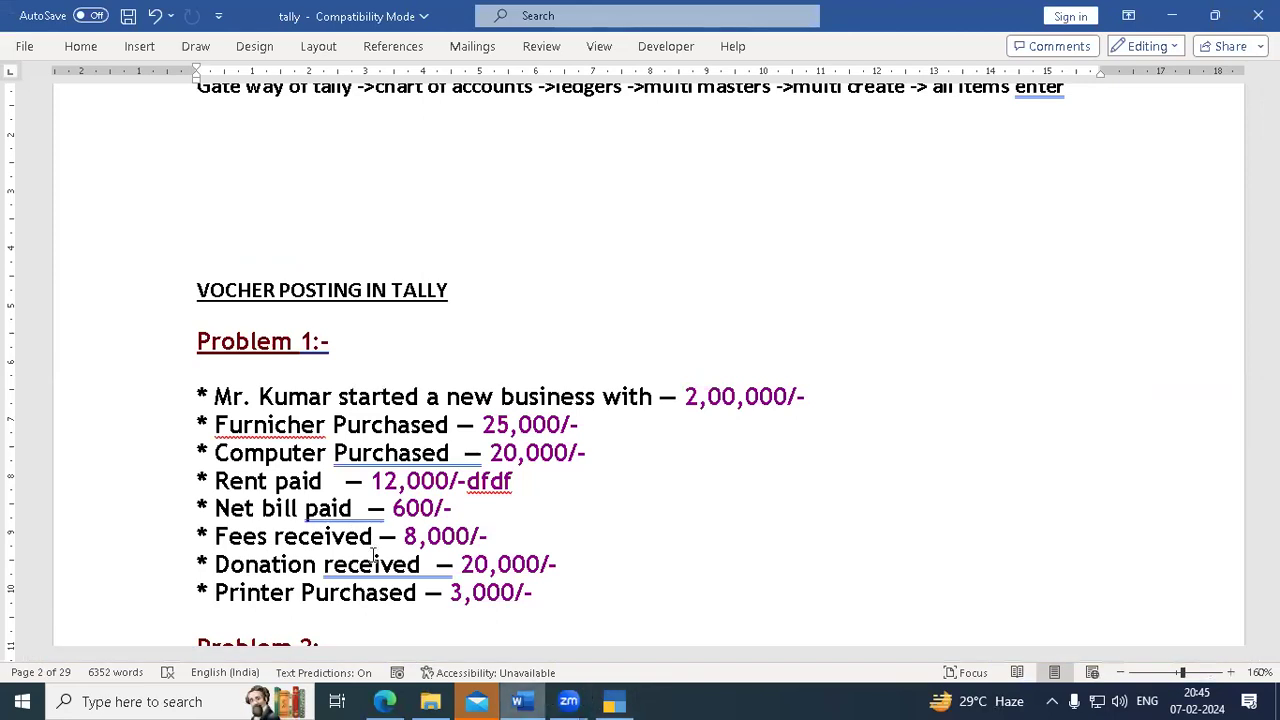
# - Add Fee Recived A/c in row 6 under Indirect Incomes
pyautogui.click(614, 700)
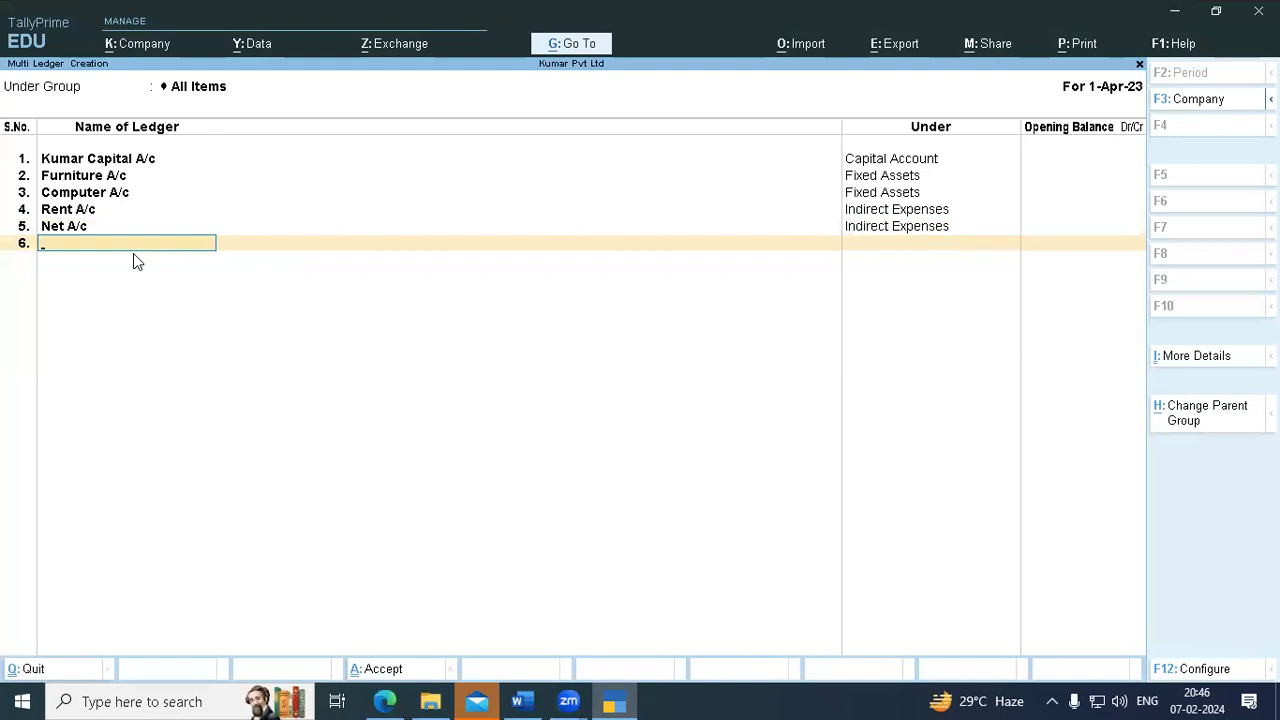
pyautogui.write('Fee Recived a/c')
pyautogui.press('Return')
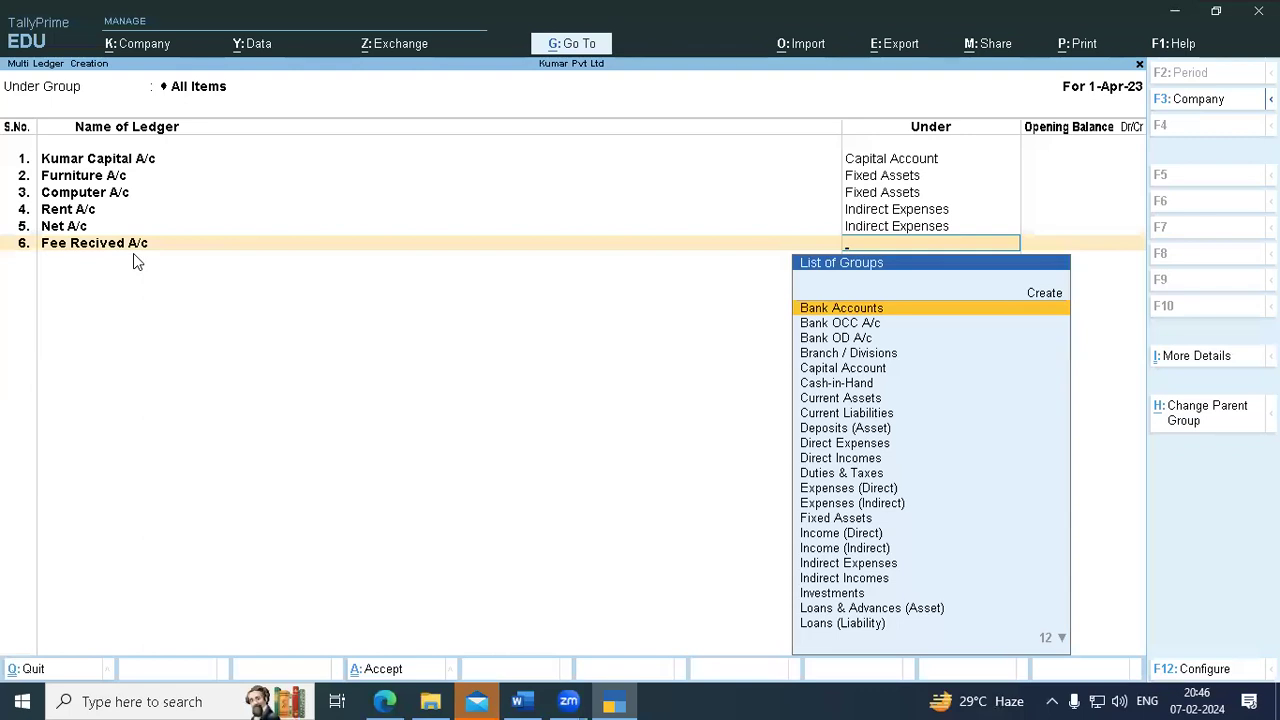
pyautogui.write('Ind')
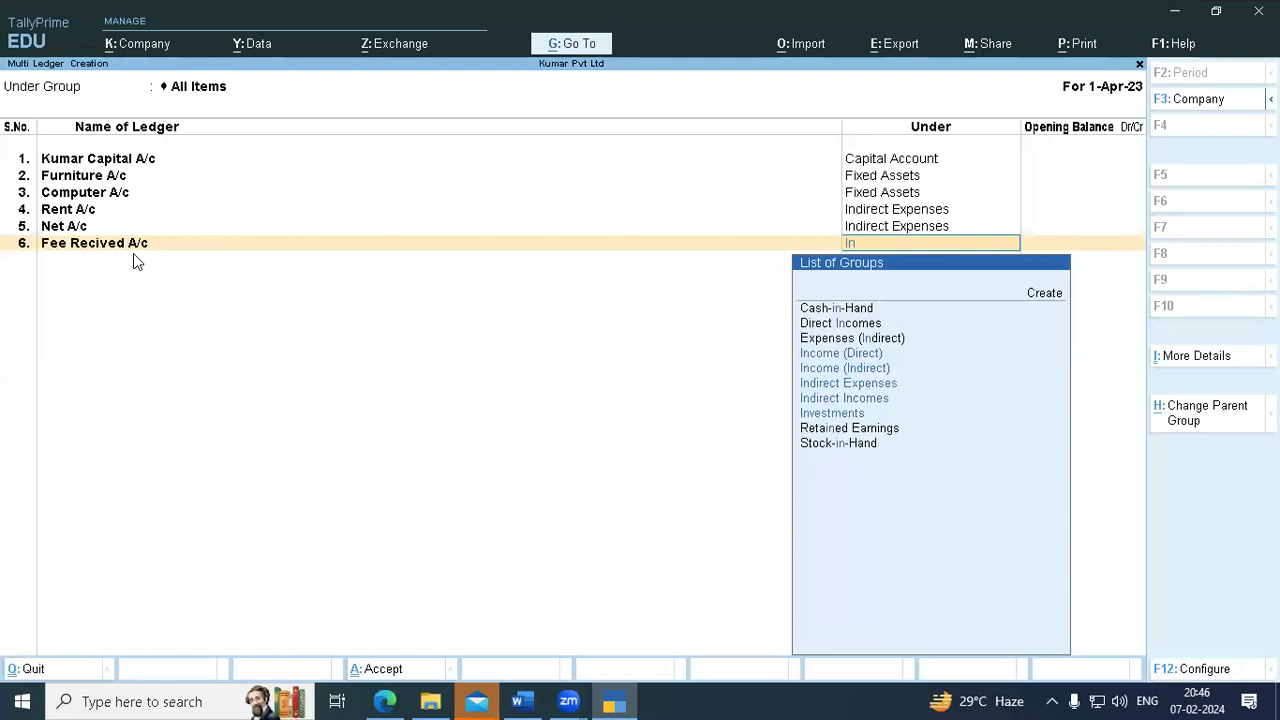
pyautogui.press('Down')
pyautogui.press('Down')
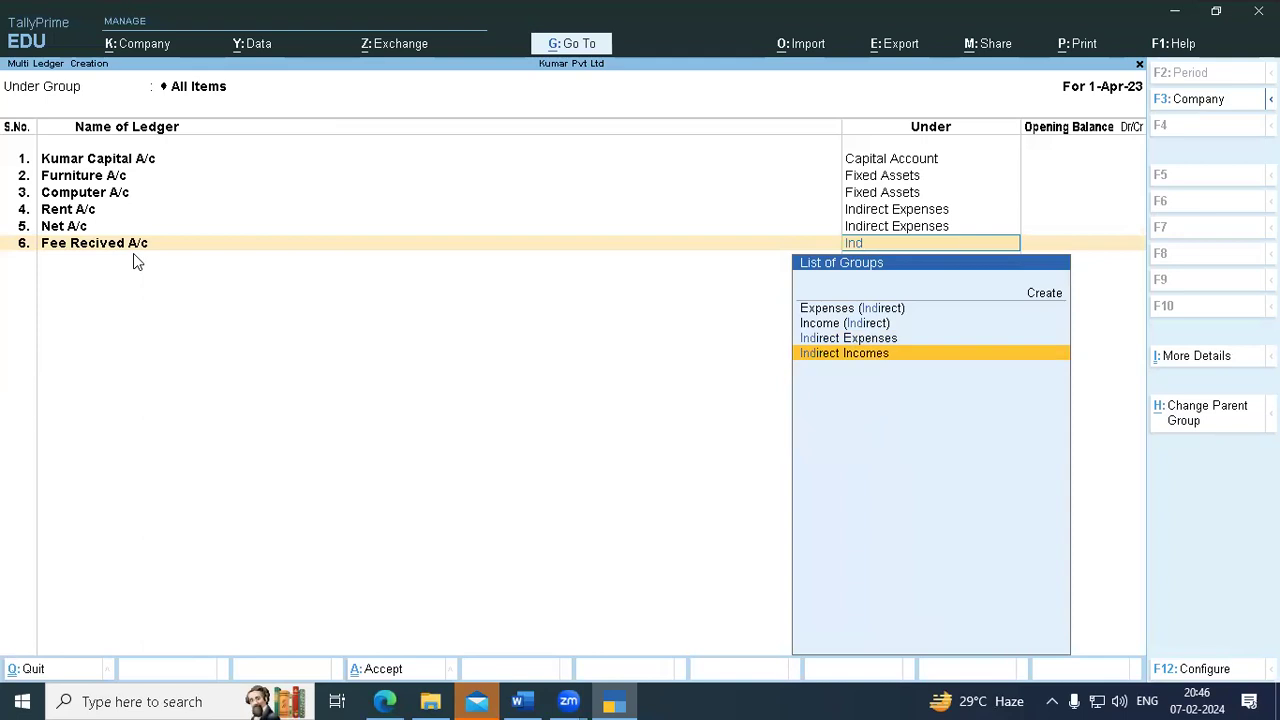
pyautogui.press('Return')
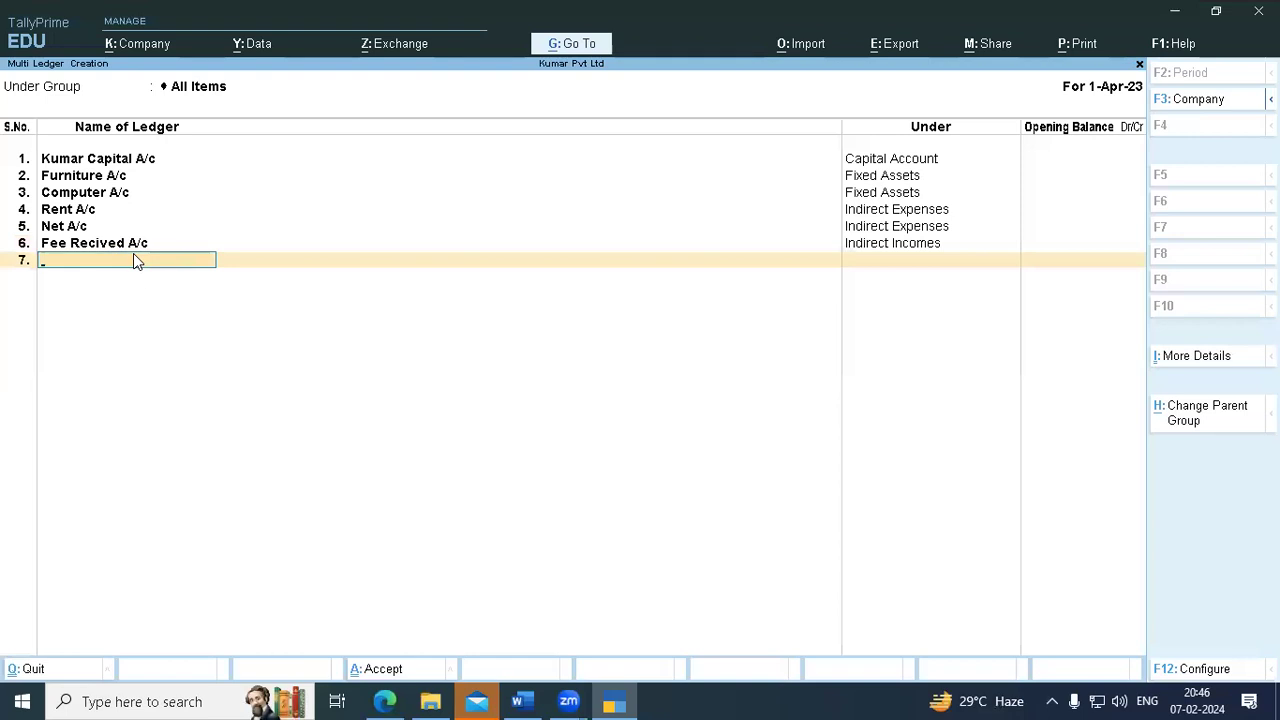
# - Add Donations A/c in row 7 under Indirect Incomes
pyautogui.click(518, 701)
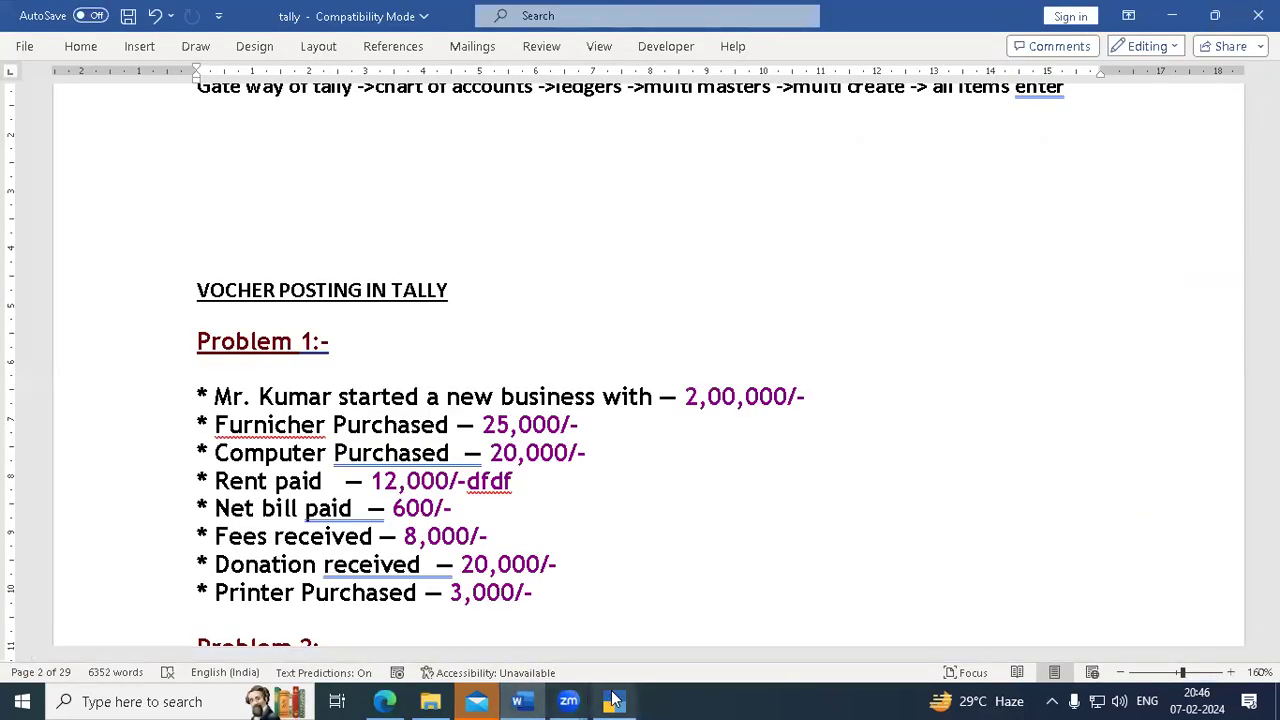
pyautogui.click(614, 701)
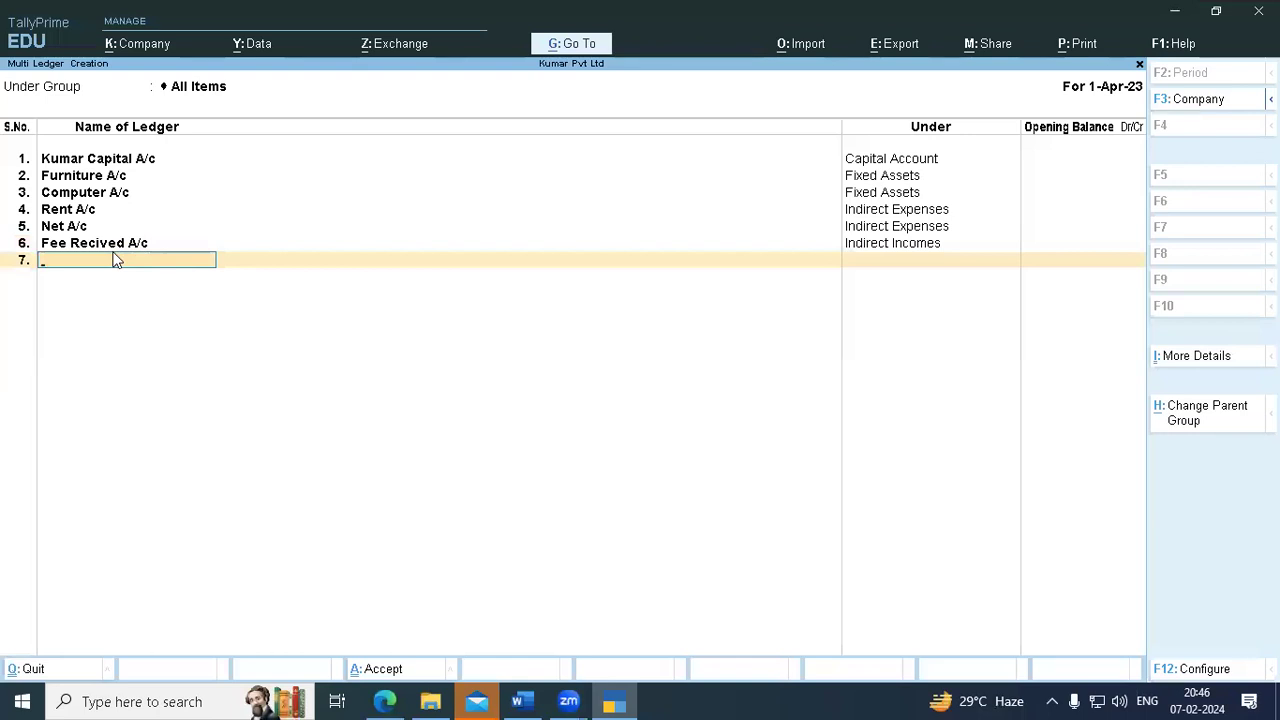
pyautogui.write('Donations a/c')
pyautogui.press('Return')
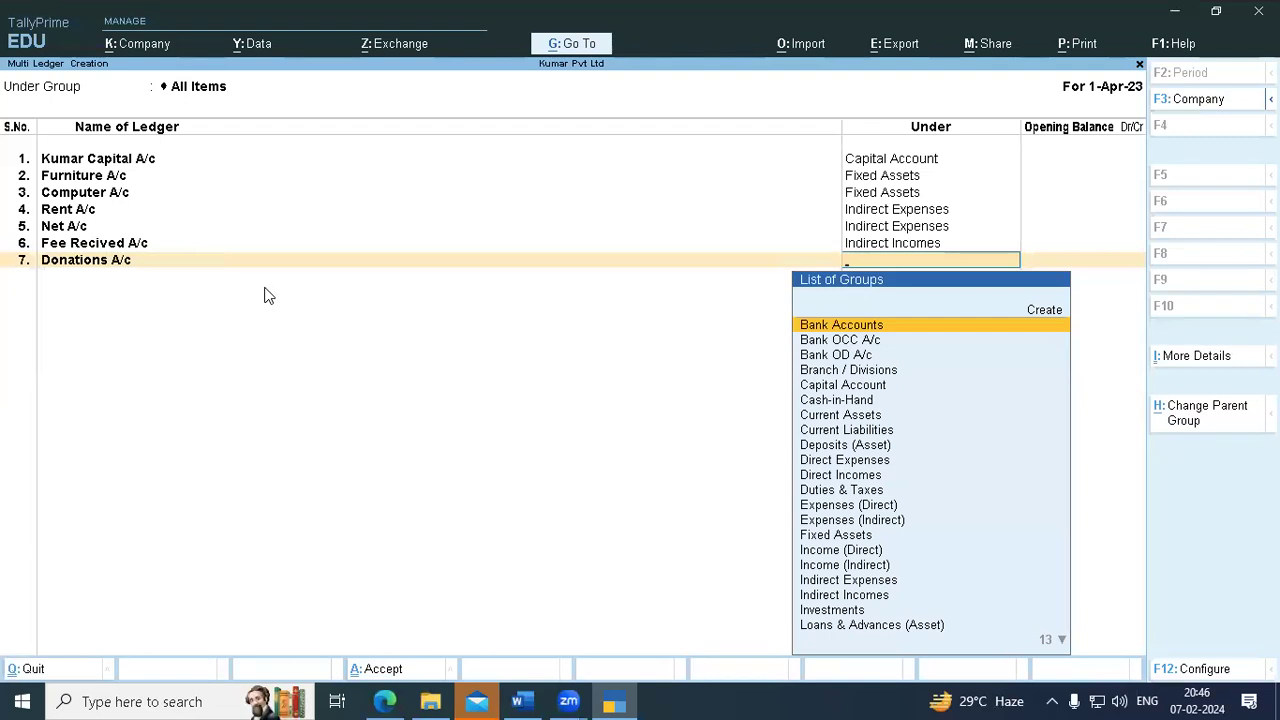
pyautogui.write('Ind')
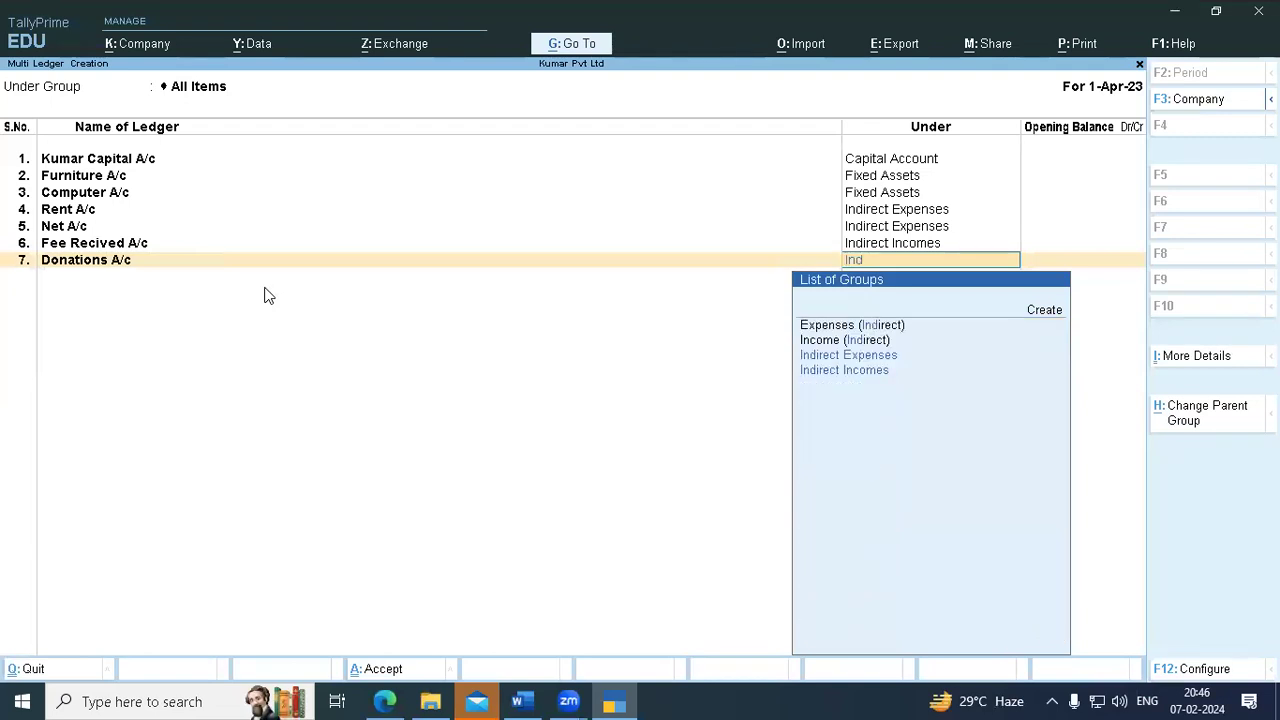
pyautogui.press('Down')
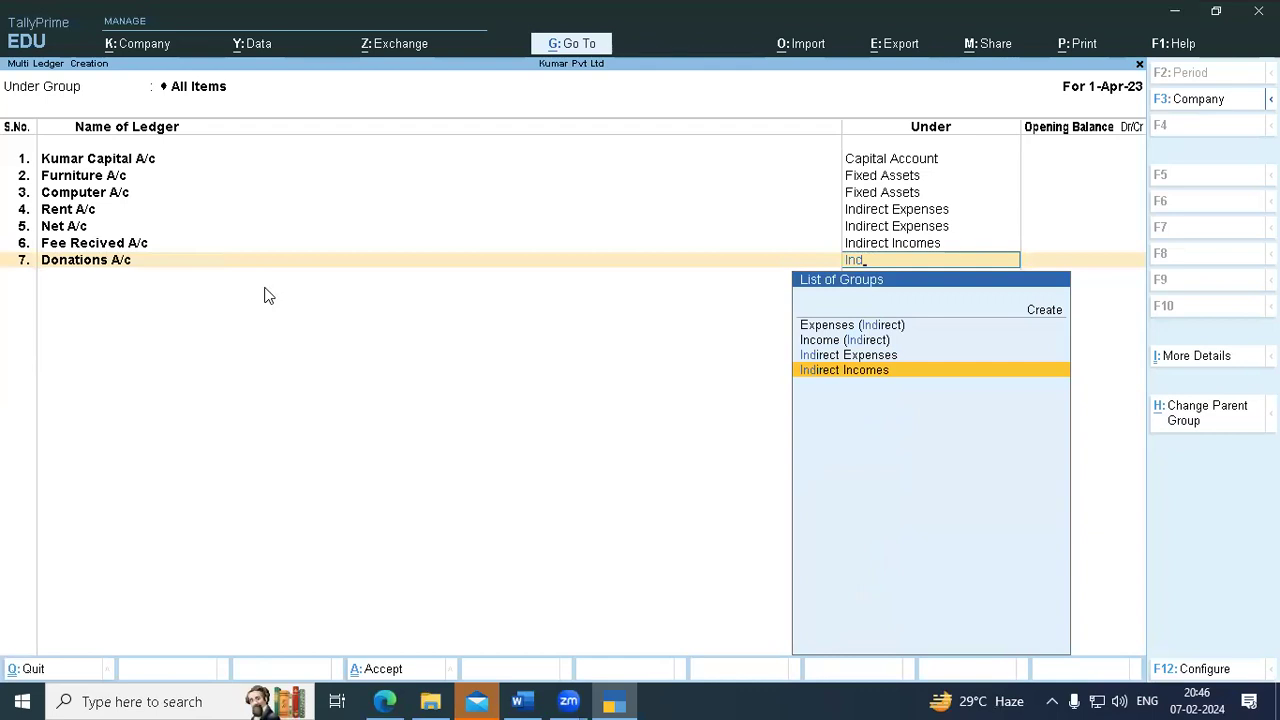
pyautogui.press('Return')
pyautogui.press('Return')
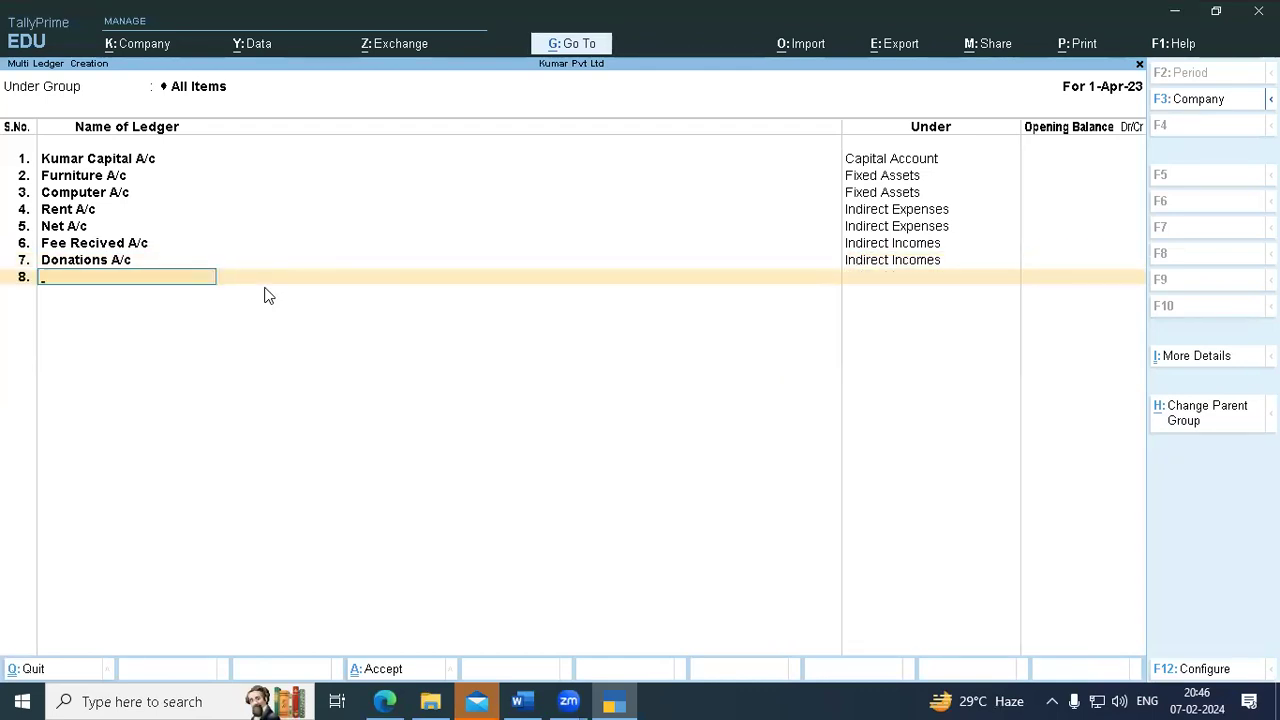
pyautogui.click(518, 701)
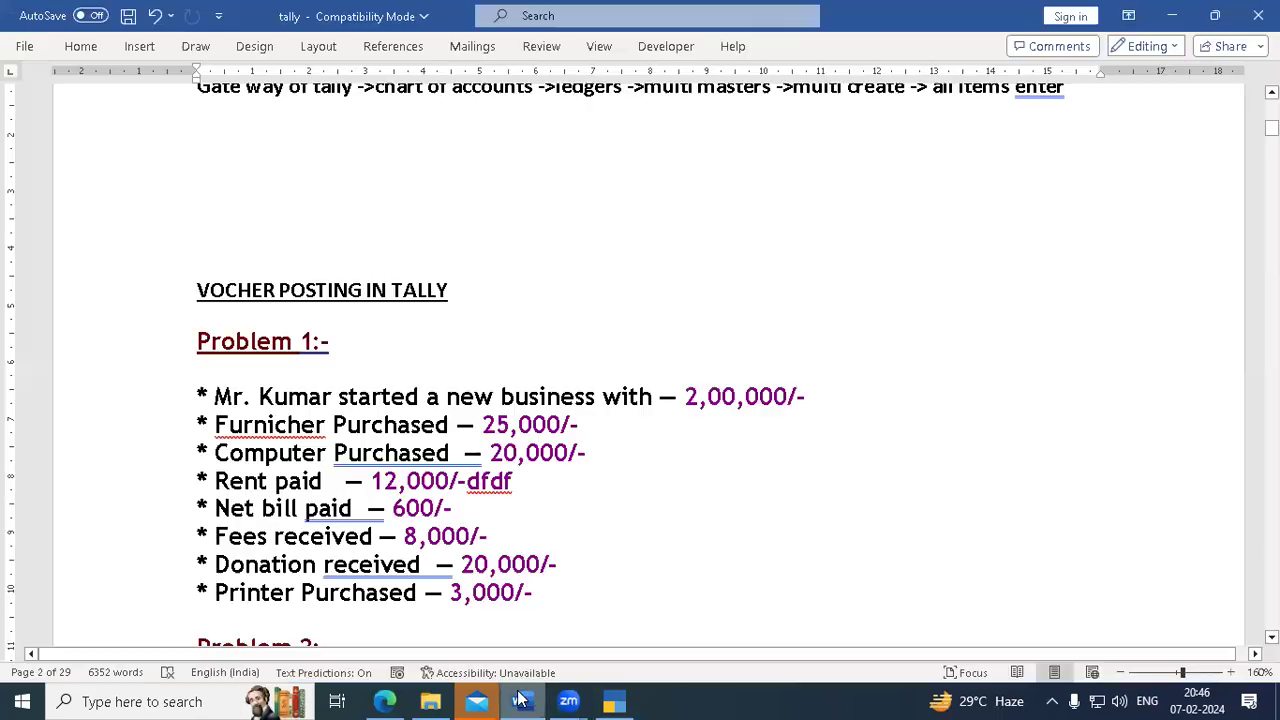
pyautogui.click(614, 701)
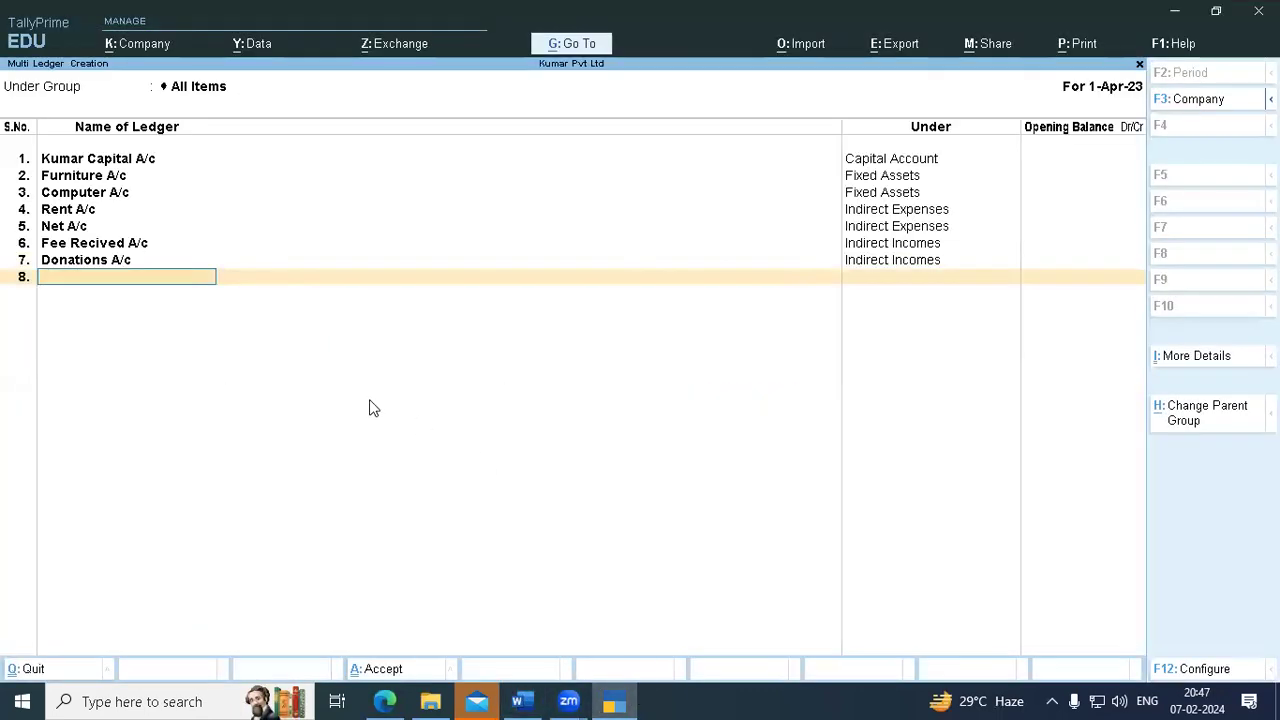
# - Enter Printer A/c in row 8 with 'Fixed' typed to select Fixed Assets
pyautogui.write('Printer a/c')
pyautogui.press('Return')
pyautogui.write('Fixed')
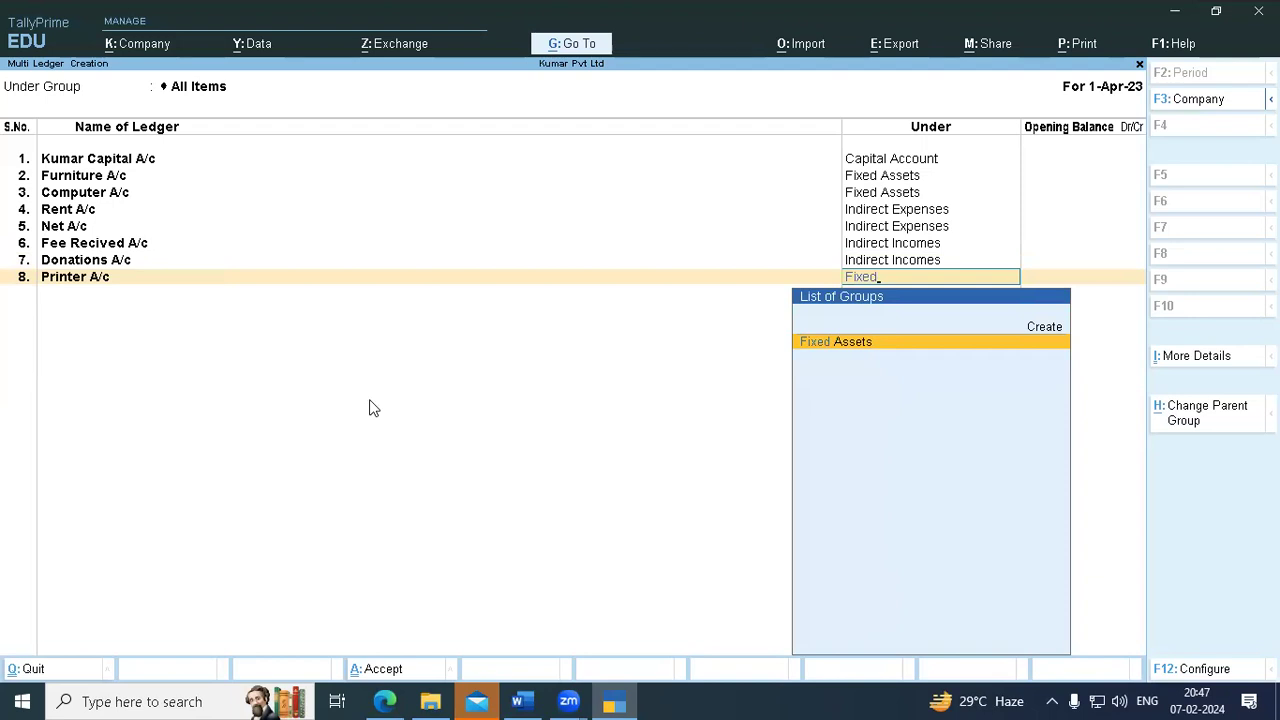
pyautogui.press('Return')
pyautogui.press('Return')
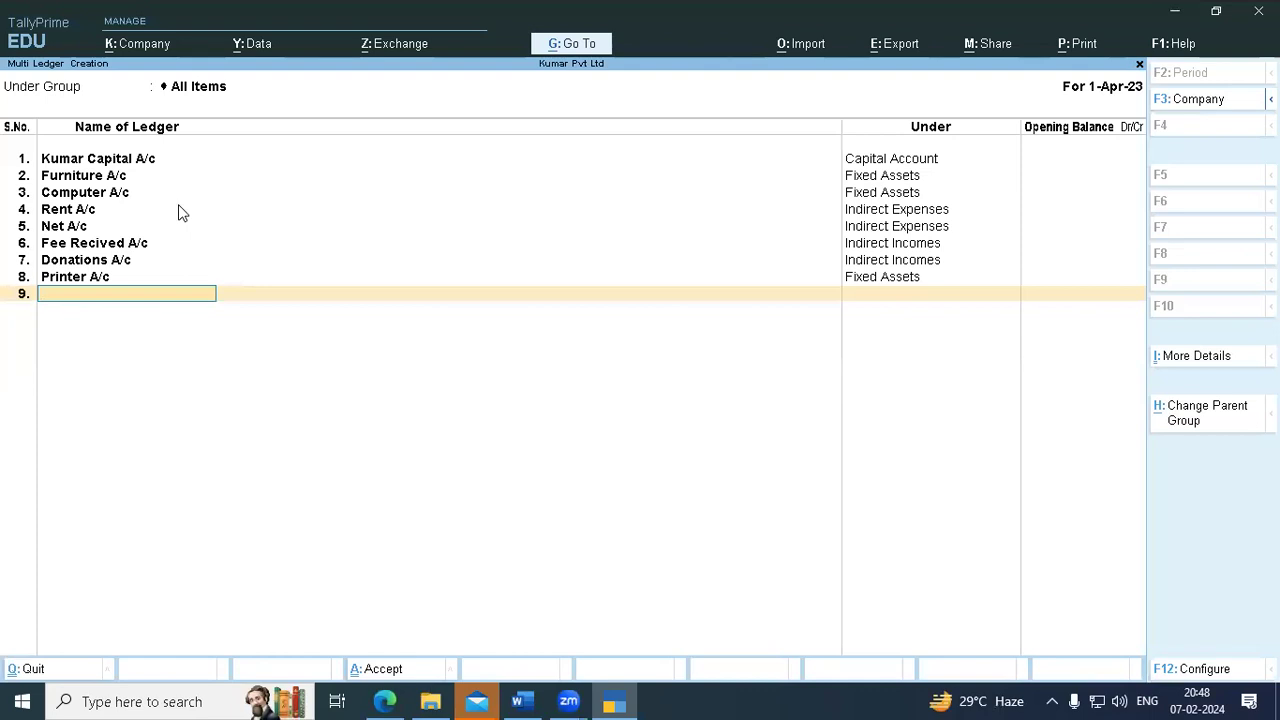
# - Accept the eight new ledgers with Yes, showing the list of 28 groups and 10 ledgers
pyautogui.press('Return')
pyautogui.press('y')
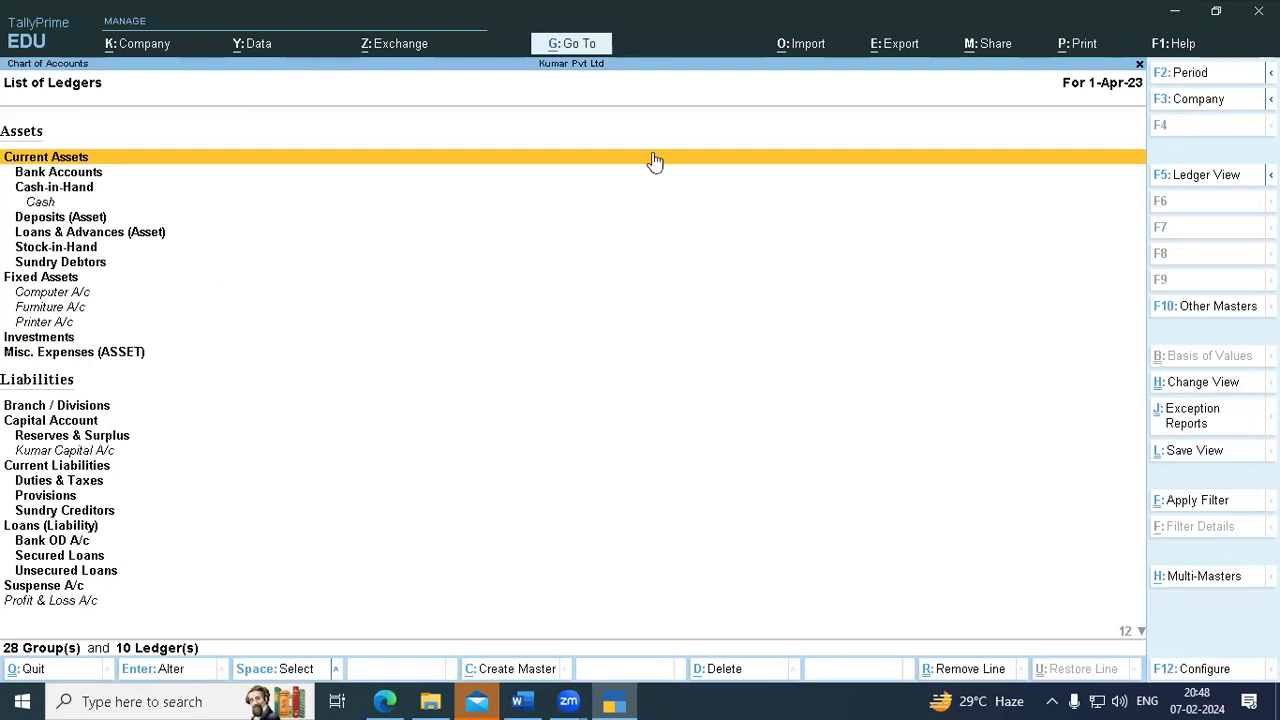
pyautogui.press('Down')
pyautogui.press('Down')
pyautogui.press('Down')
pyautogui.press('Down')
pyautogui.press('Down')
pyautogui.press('Down')
pyautogui.press('Down')
pyautogui.press('Down')
pyautogui.press('Down')
pyautogui.press('Down')
pyautogui.press('Down')
pyautogui.press('Down')
pyautogui.press('Down')
pyautogui.press('Down')
pyautogui.press('Down')
pyautogui.press('Down')
pyautogui.press('Down')
pyautogui.press('Down')
pyautogui.press('Down')
pyautogui.press('Down')
pyautogui.press('Down')
pyautogui.press('Down')
pyautogui.press('Down')
pyautogui.press('Down')
pyautogui.press('Down')
pyautogui.press('Down')
pyautogui.press('Down')
pyautogui.press('Up')
pyautogui.press('Up')
pyautogui.press('Up')
pyautogui.press('Up')
pyautogui.press('Up')
pyautogui.press('Up')
pyautogui.press('Up')
pyautogui.press('Up')
pyautogui.press('Up')
pyautogui.press('Up')
pyautogui.press('Up')
pyautogui.press('Up')
pyautogui.press('Up')
pyautogui.press('Up')
pyautogui.press('Up')
pyautogui.press('Up')
pyautogui.press('Up')
pyautogui.press('Up')
pyautogui.press('Up')
pyautogui.press('Up')
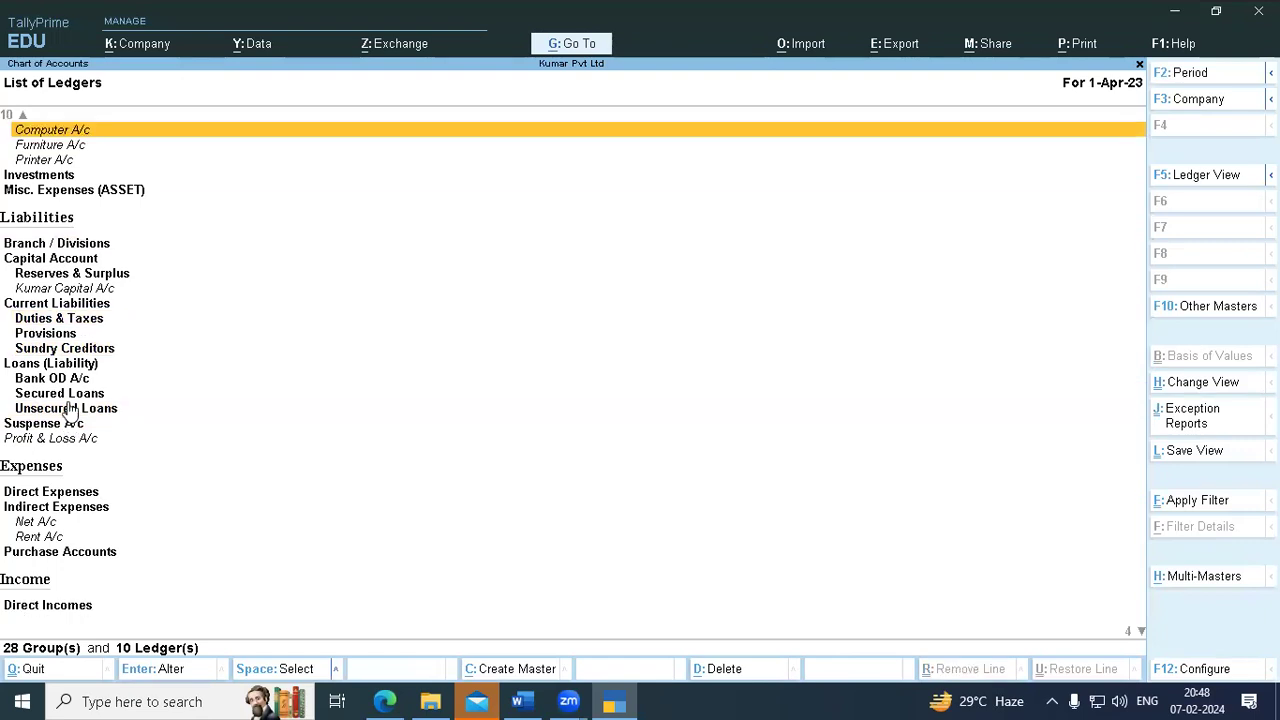
pyautogui.press('Up')
pyautogui.press('Up')
pyautogui.press('Up')
pyautogui.press('Up')
pyautogui.press('Up')
pyautogui.press('Up')
pyautogui.press('Up')
pyautogui.press('Up')
pyautogui.press('Up')
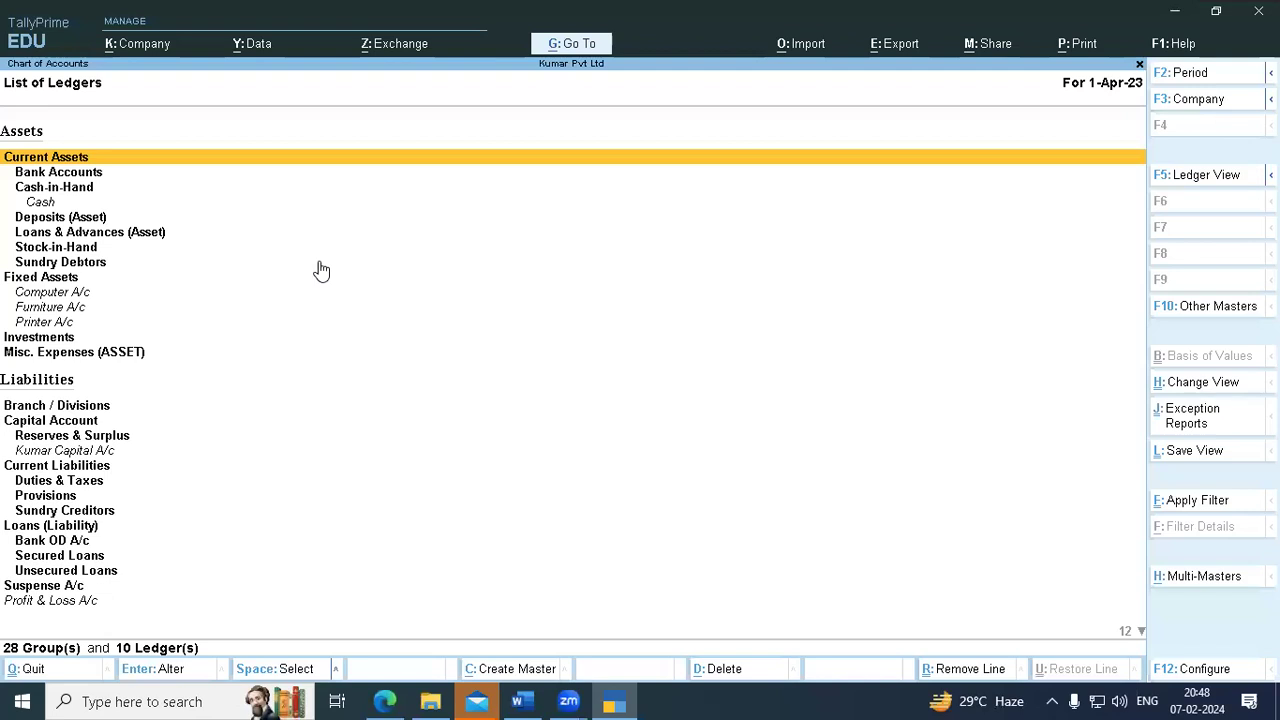
pyautogui.press('Escape')
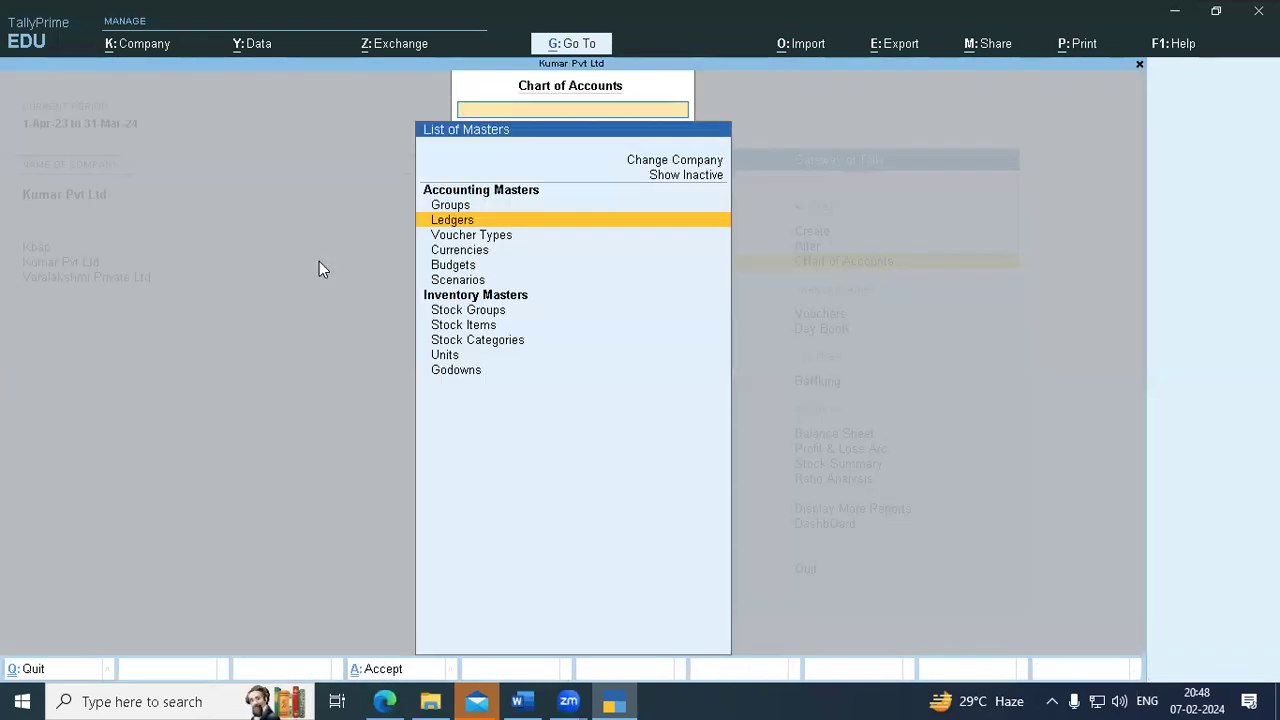
pyautogui.press('Escape')
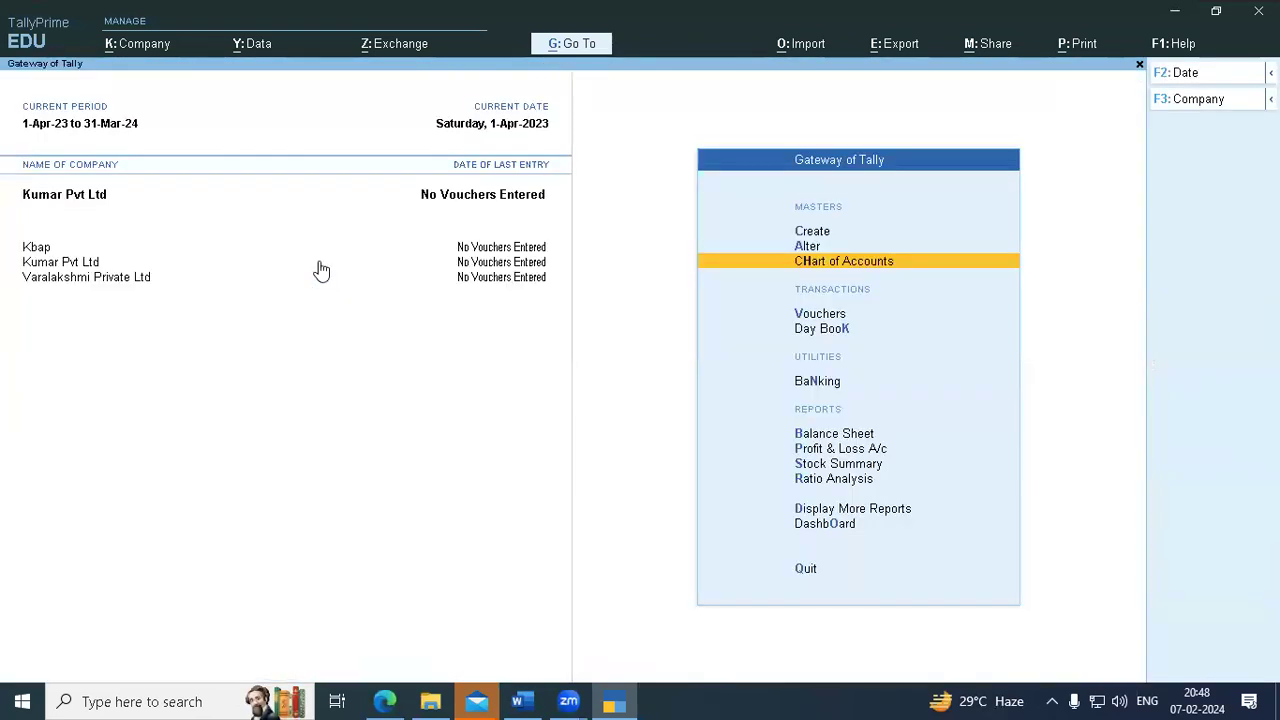
pyautogui.press('Down')
pyautogui.press('Down')
pyautogui.press('Up')
pyautogui.press('Up')
pyautogui.press('Up')
pyautogui.press('Down')
pyautogui.press('Up')
pyautogui.press('Down')
pyautogui.press('Return')
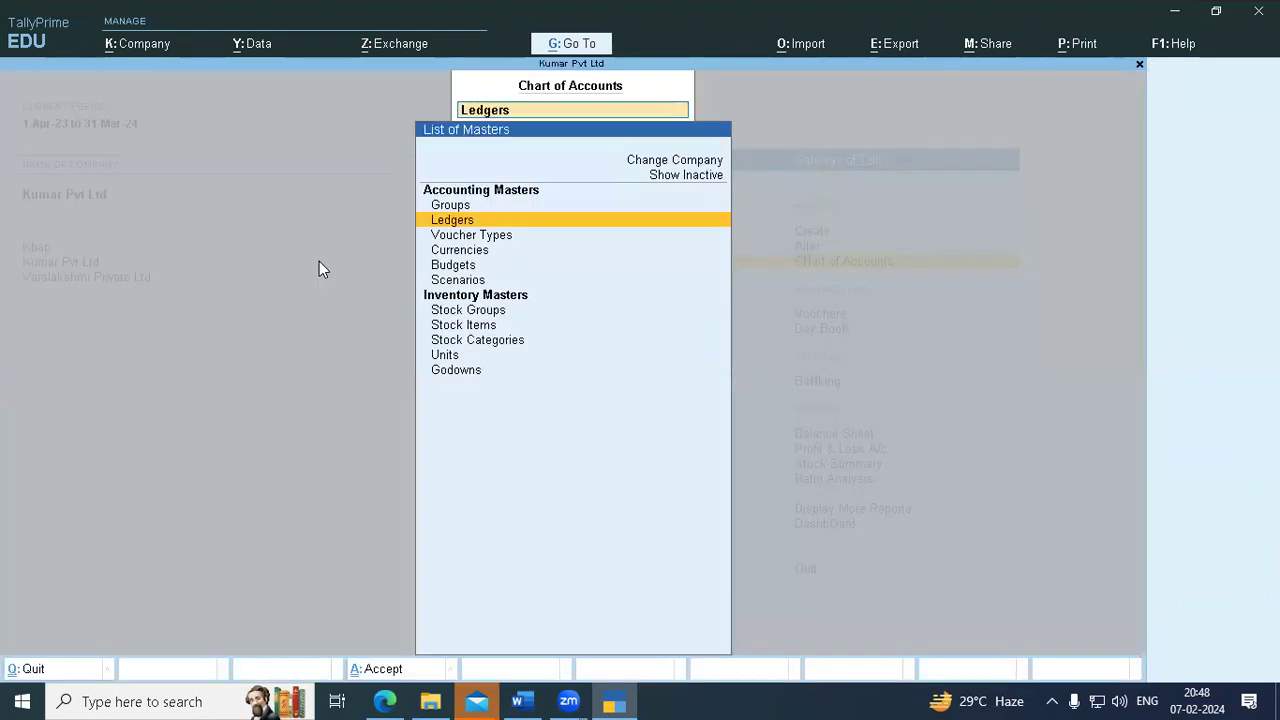
pyautogui.press('Return')
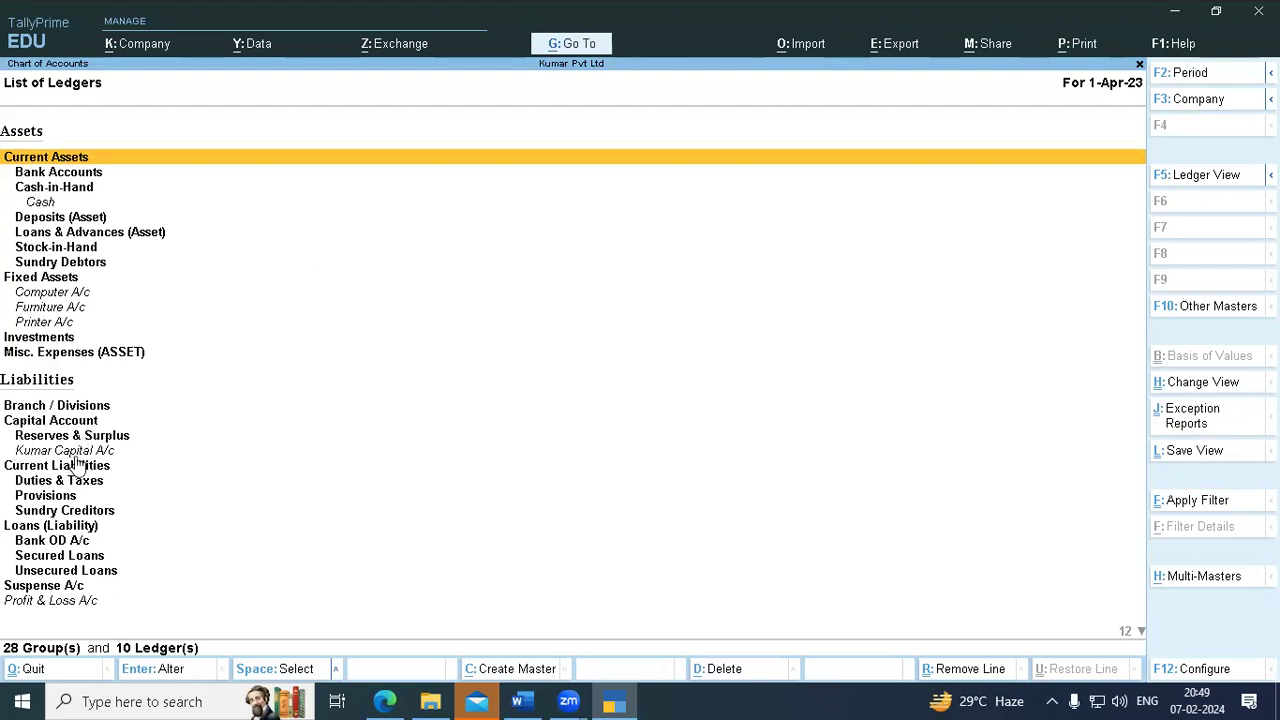
pyautogui.scroll(-9, 21, 604)
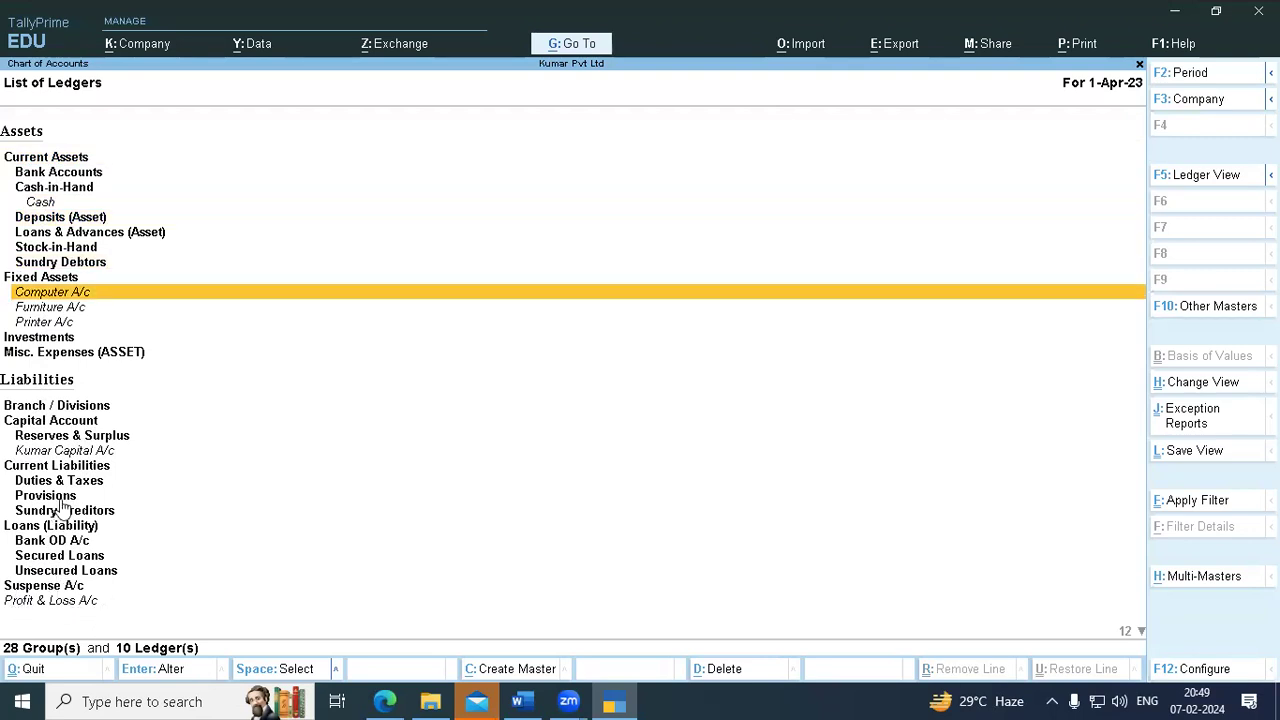
pyautogui.scroll(3, 70, 560)
pyautogui.scroll(6, 70, 560)
pyautogui.scroll(-20, 70, 560)
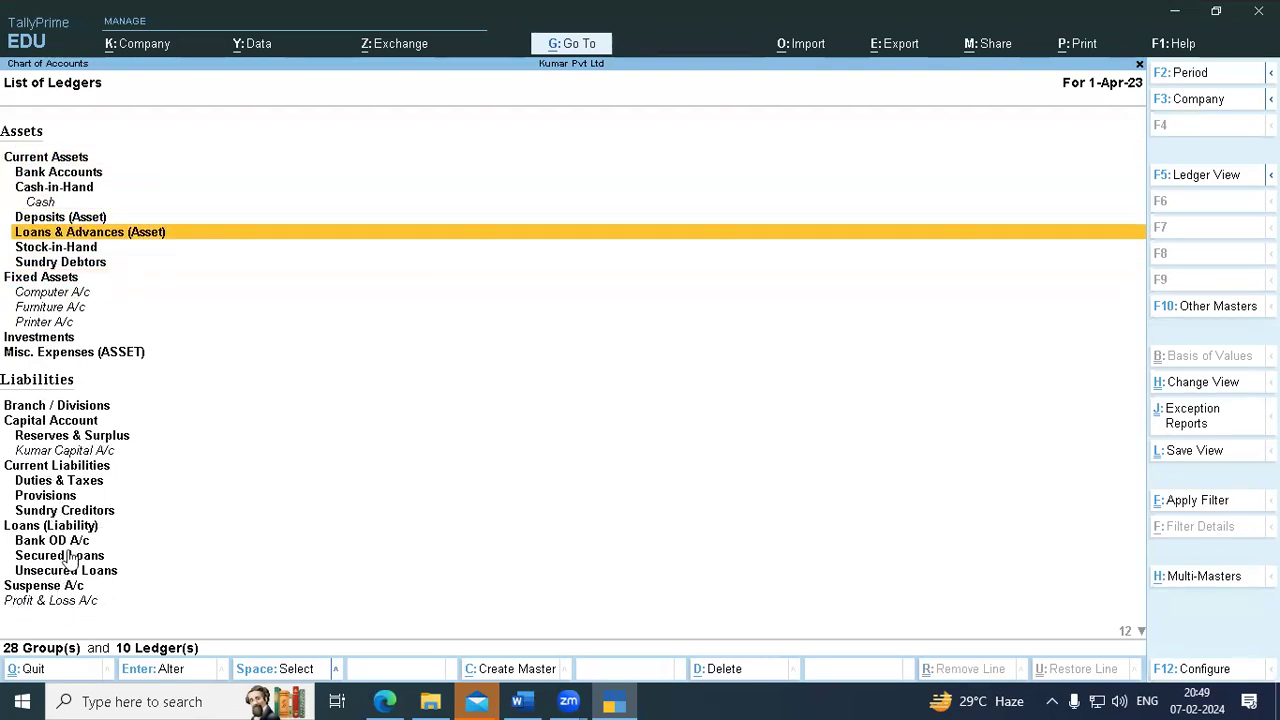
pyautogui.scroll(-14, 70, 560)
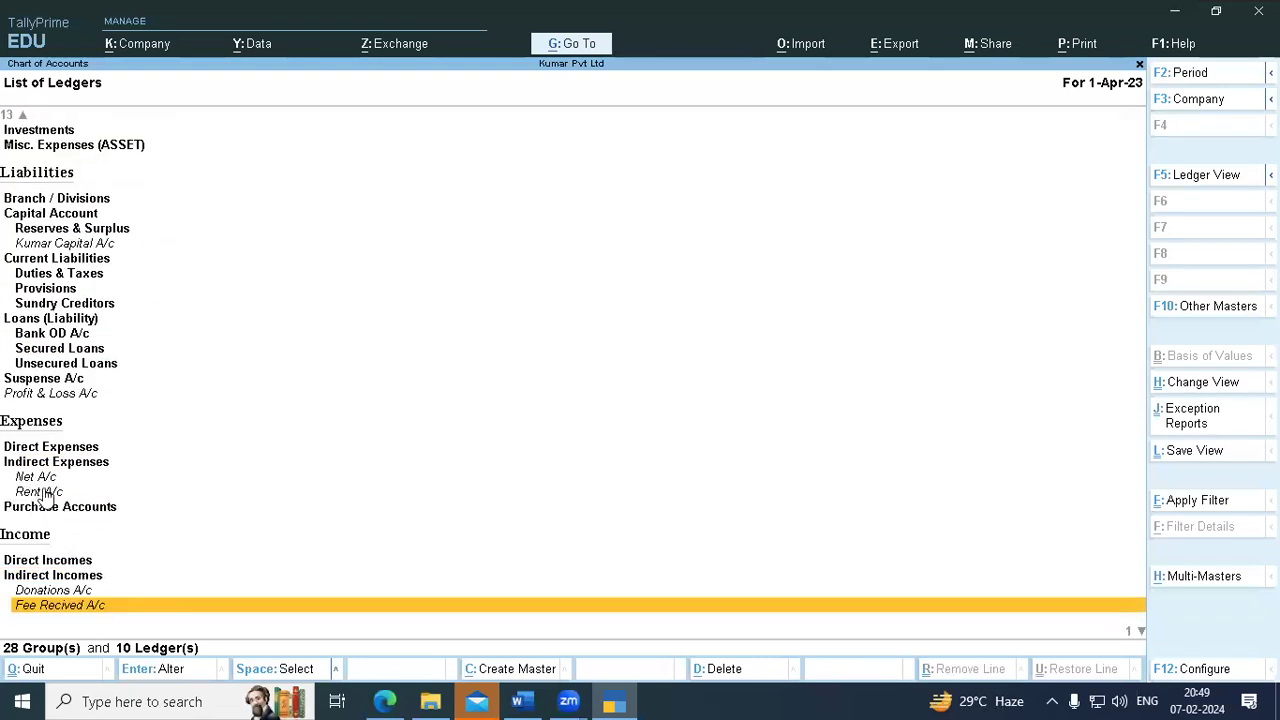
pyautogui.scroll(-1, 35, 557)
pyautogui.scroll(8, 120, 538)
pyautogui.scroll(14, 120, 540)
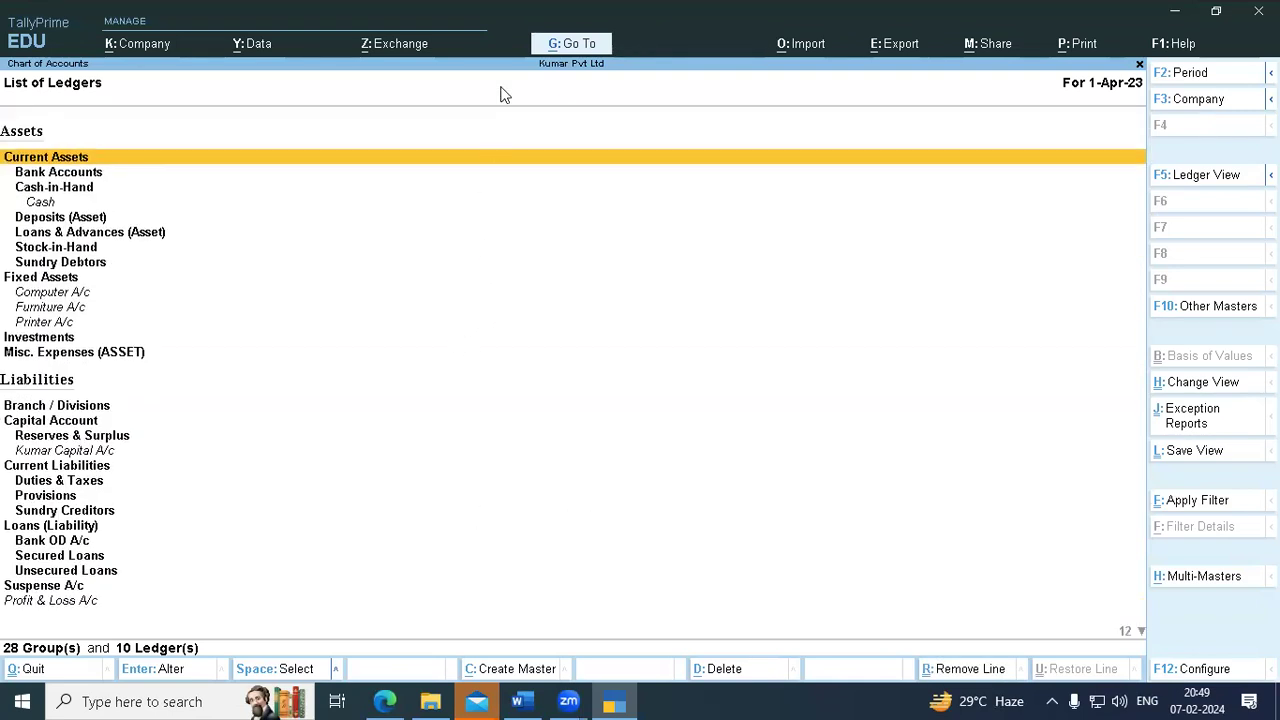
# - Draw a T-shaped annotation across the ledger list, then erase it
pyautogui.moveTo(537, 213); pyautogui.dragTo(907, 192)
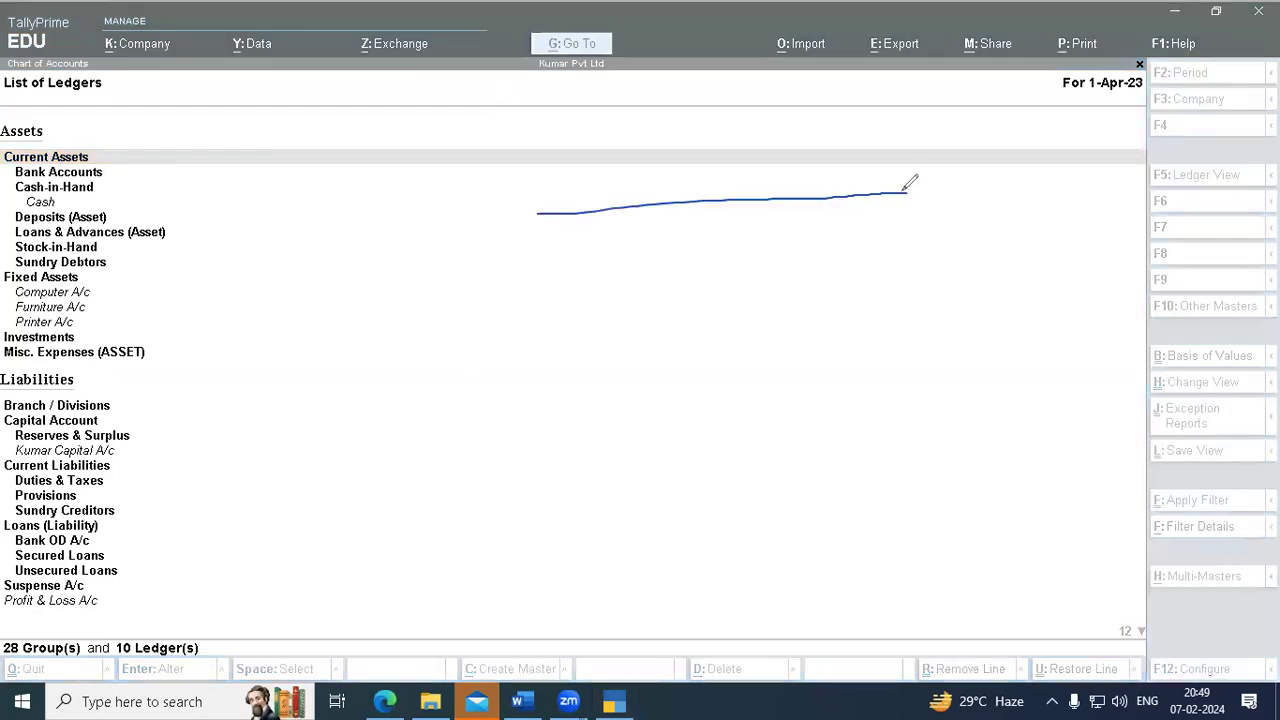
pyautogui.moveTo(722, 200); pyautogui.dragTo(705, 460)
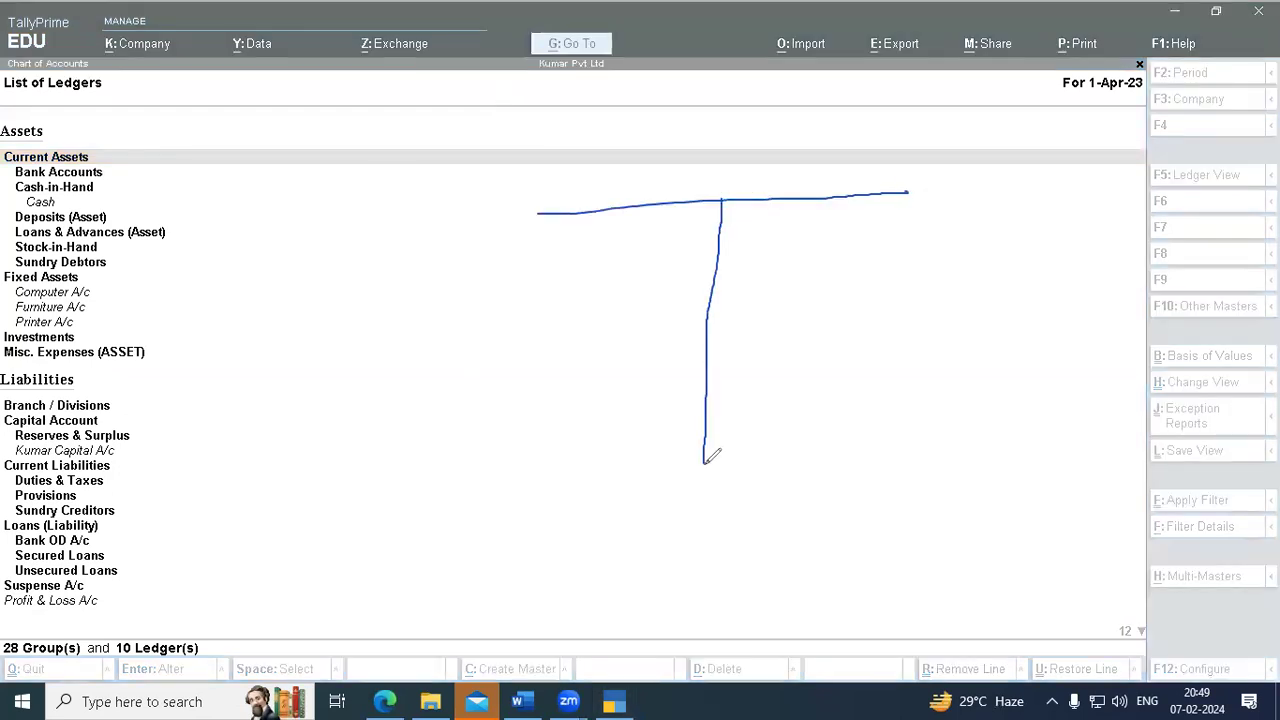
pyautogui.click(8, 609)
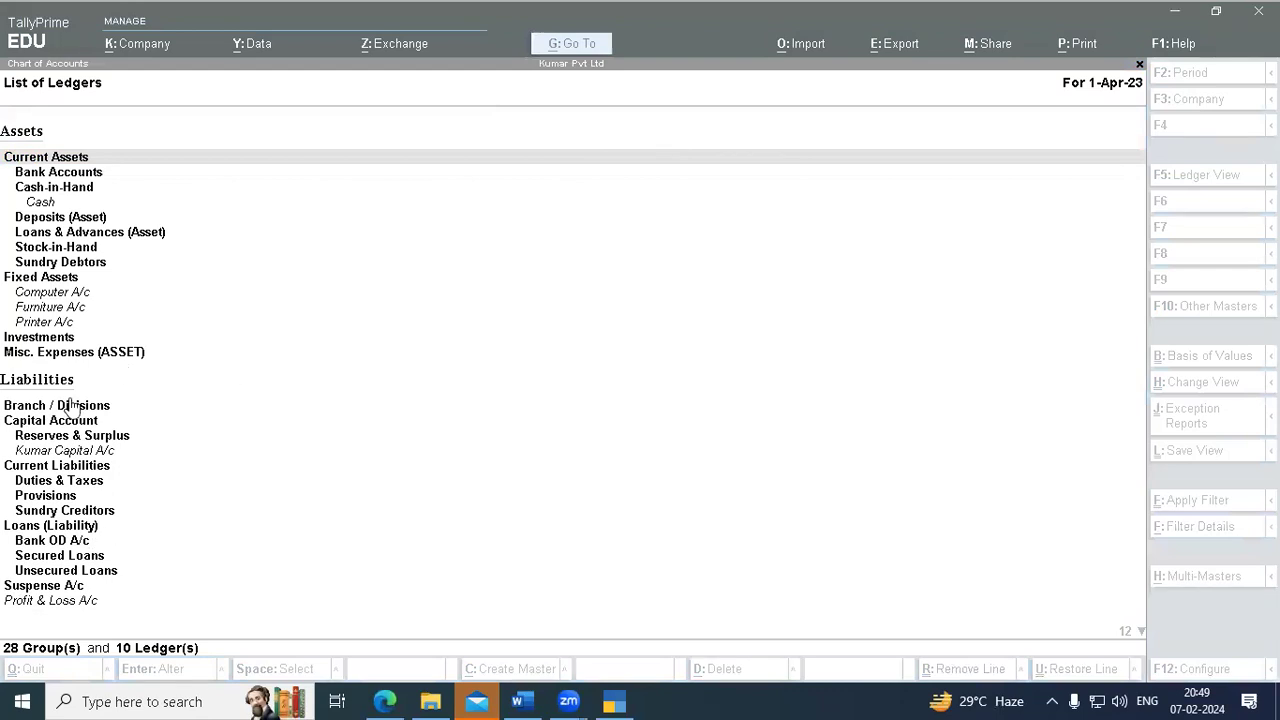
# - Browse the ledgers from Cash-in-Hand to Donations A/c and Sundry Debtors, then close the list
pyautogui.press('Down')
pyautogui.press('Down')
pyautogui.press('Down')
pyautogui.press('Down')
pyautogui.press('Down')
pyautogui.press('Down')
pyautogui.press('Down')
pyautogui.press('Down')
pyautogui.press('Down')
pyautogui.press('Down')
pyautogui.press('Down')
pyautogui.press('Down')
pyautogui.press('Down')
pyautogui.press('Down')
pyautogui.press('Down')
pyautogui.press('Down')
pyautogui.press('Down')
pyautogui.press('Down')
pyautogui.press('Down')
pyautogui.press('Down')
pyautogui.press('Down')
pyautogui.press('Down')
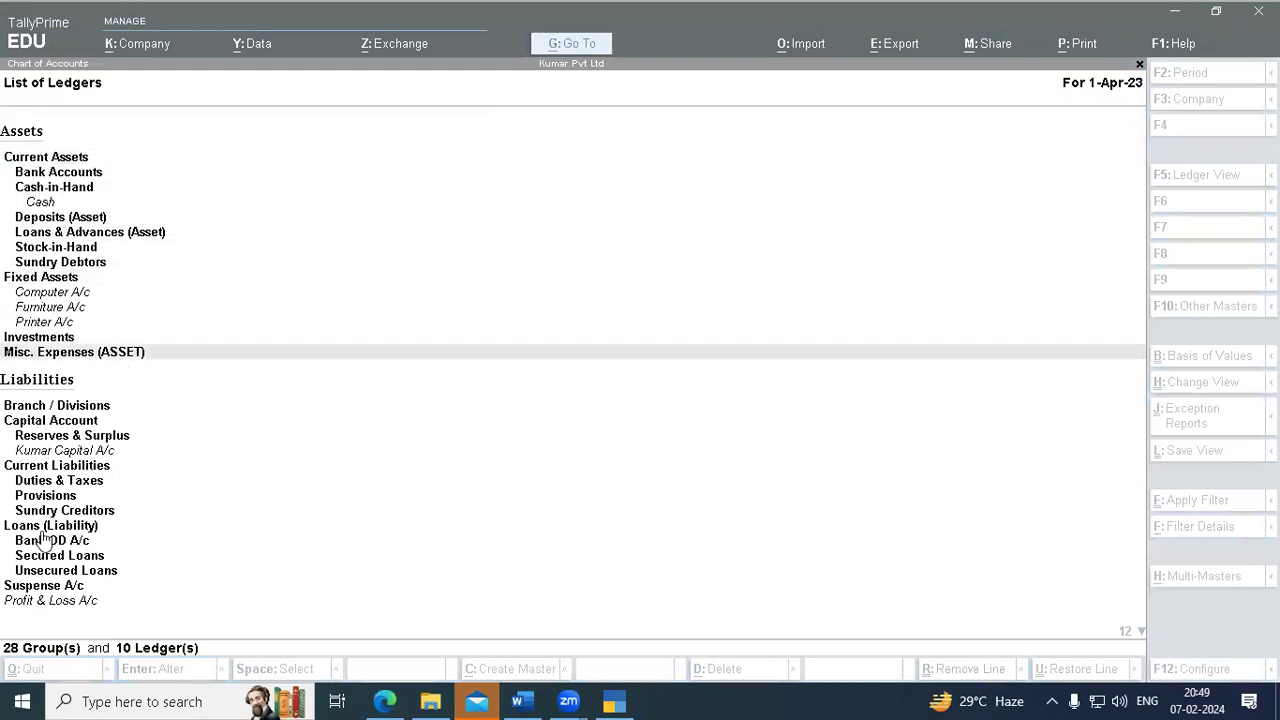
pyautogui.press('Down')
pyautogui.press('Down')
pyautogui.press('Down')
pyautogui.press('Down')
pyautogui.press('Down')
pyautogui.press('Down')
pyautogui.press('Down')
pyautogui.press('Down')
pyautogui.press('Up')
pyautogui.press('Up')
pyautogui.press('Up')
pyautogui.press('Up')
pyautogui.press('Up')
pyautogui.press('Up')
pyautogui.press('Up')
pyautogui.press('Up')
pyautogui.press('Up')
pyautogui.press('Up')
pyautogui.press('Up')
pyautogui.press('Up')
pyautogui.press('Up')
pyautogui.press('Up')
pyautogui.press('Up')
pyautogui.press('Up')
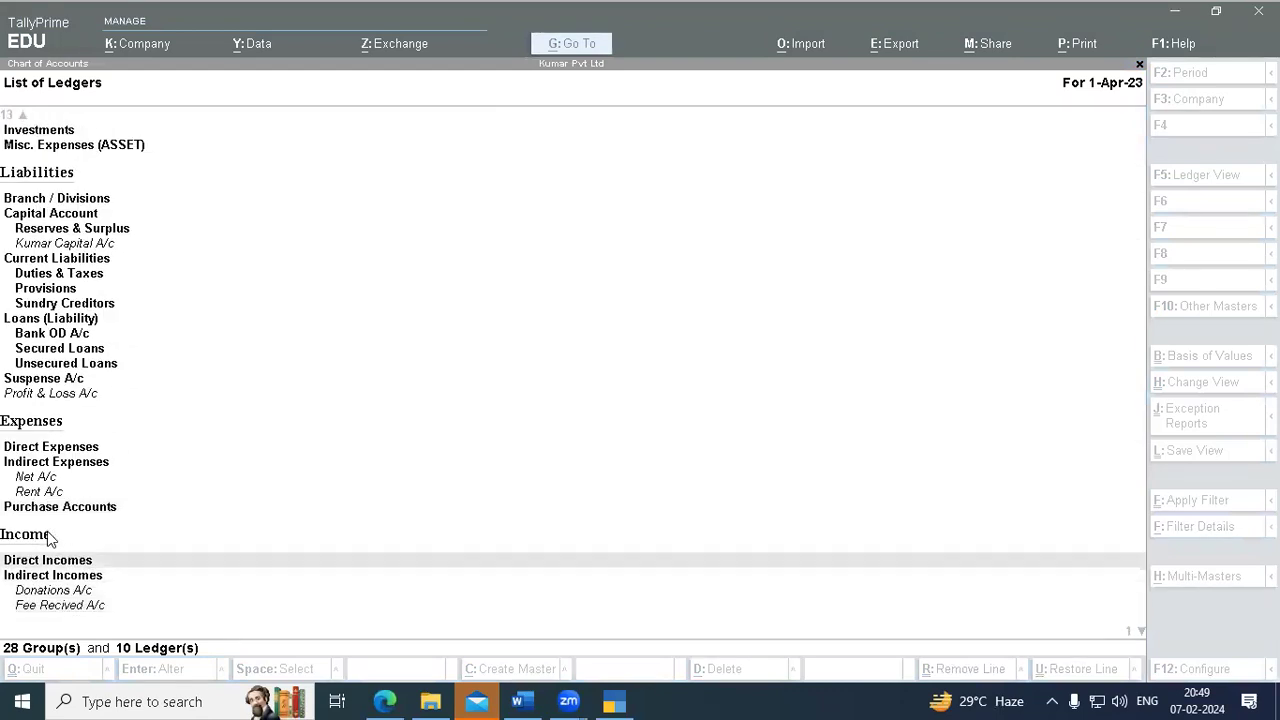
pyautogui.press('Up')
pyautogui.press('Up')
pyautogui.press('Up')
pyautogui.press('Up')
pyautogui.press('Up')
pyautogui.press('Up')
pyautogui.press('Up')
pyautogui.press('Up')
pyautogui.press('Up')
pyautogui.press('Up')
pyautogui.press('Up')
pyautogui.press('Up')
pyautogui.press('Up')
pyautogui.press('Up')
pyautogui.press('Up')
pyautogui.press('Up')
pyautogui.press('Up')
pyautogui.press('Up')
pyautogui.press('Up')
pyautogui.press('Up')
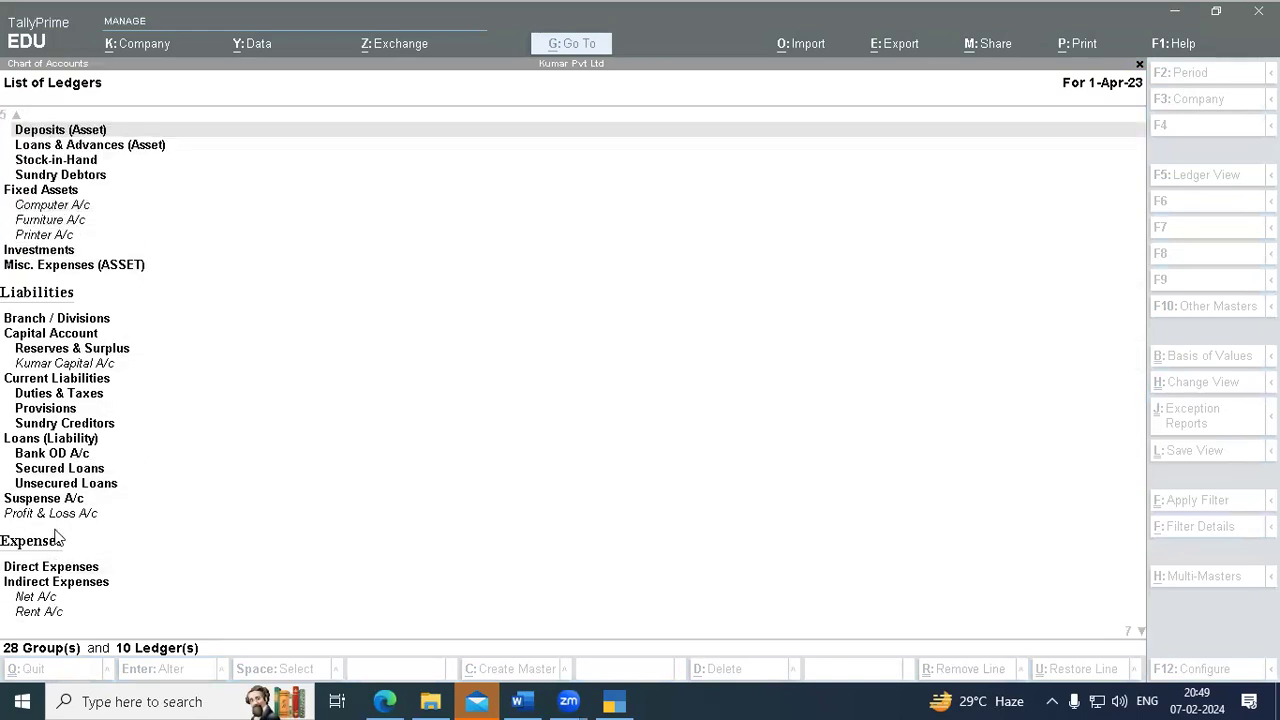
pyautogui.press('Up')
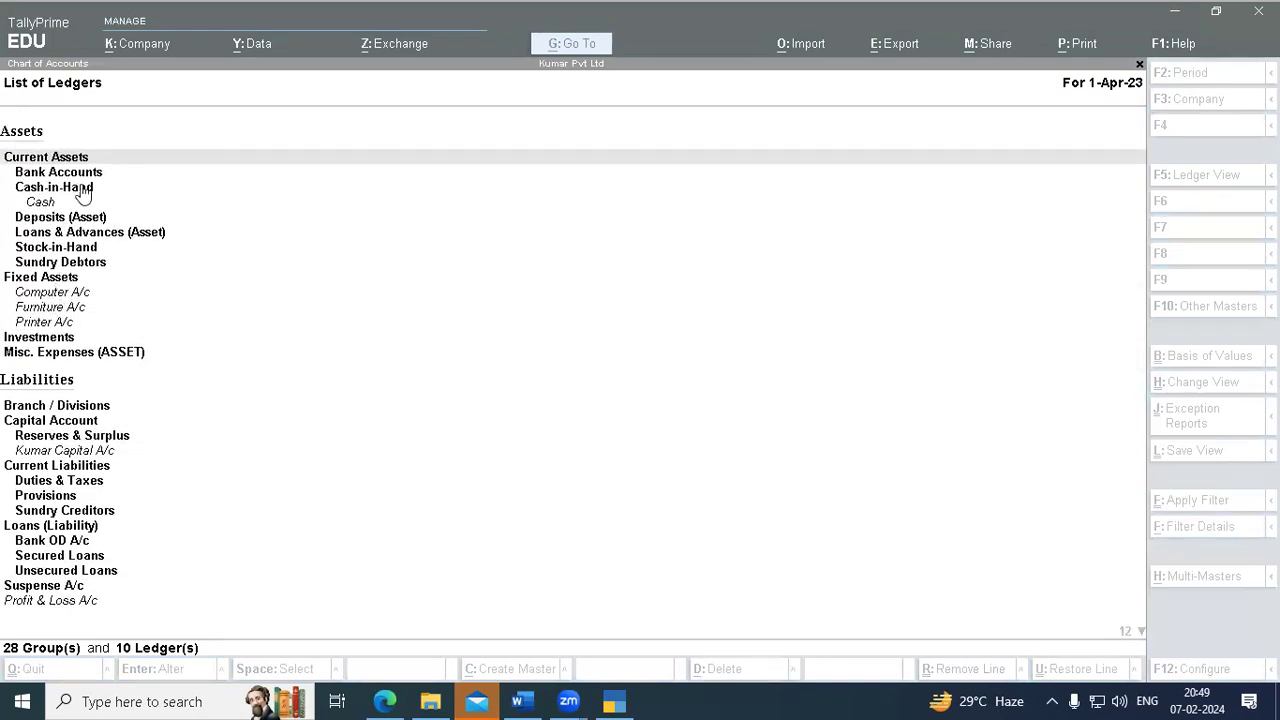
pyautogui.press('Down')
pyautogui.press('Down')
pyautogui.press('Down')
pyautogui.press('Down')
pyautogui.press('Down')
pyautogui.press('Down')
pyautogui.press('Down')
pyautogui.press('Down')
pyautogui.press('Down')
pyautogui.press('Down')
pyautogui.press('Down')
pyautogui.press('Down')
pyautogui.press('Down')
pyautogui.press('Down')
pyautogui.press('Down')
pyautogui.press('Down')
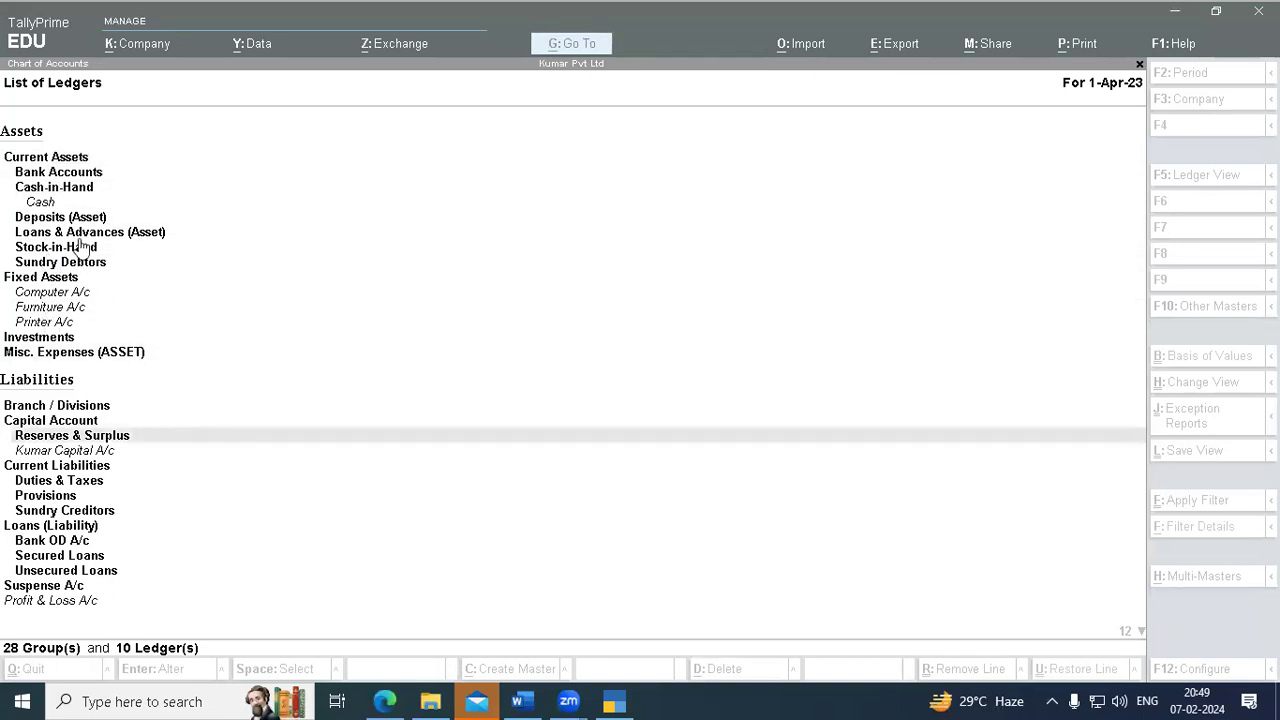
pyautogui.press('Down')
pyautogui.press('Down')
pyautogui.press('Down')
pyautogui.press('Down')
pyautogui.press('Down')
pyautogui.press('Down')
pyautogui.press('Down')
pyautogui.press('Down')
pyautogui.press('Down')
pyautogui.press('Down')
pyautogui.press('Down')
pyautogui.press('Down')
pyautogui.press('Down')
pyautogui.press('Down')
pyautogui.press('Down')
pyautogui.press('Down')
pyautogui.press('Down')
pyautogui.press('Down')
pyautogui.press('Down')
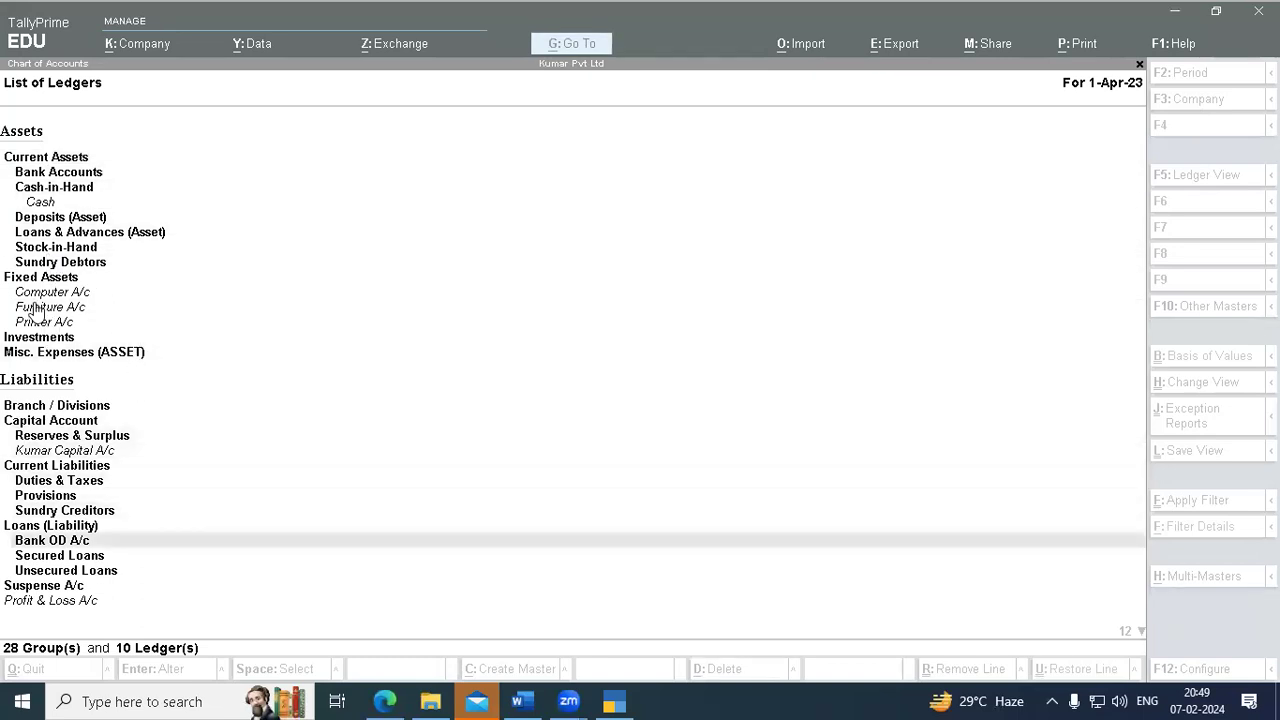
pyautogui.press('Up')
pyautogui.press('Up')
pyautogui.press('Up')
pyautogui.press('Up')
pyautogui.press('Up')
pyautogui.press('Up')
pyautogui.press('Up')
pyautogui.press('Up')
pyautogui.press('Up')
pyautogui.press('Up')
pyautogui.press('Up')
pyautogui.press('Up')
pyautogui.press('Up')
pyautogui.press('Up')
pyautogui.press('Up')
pyautogui.press('Up')
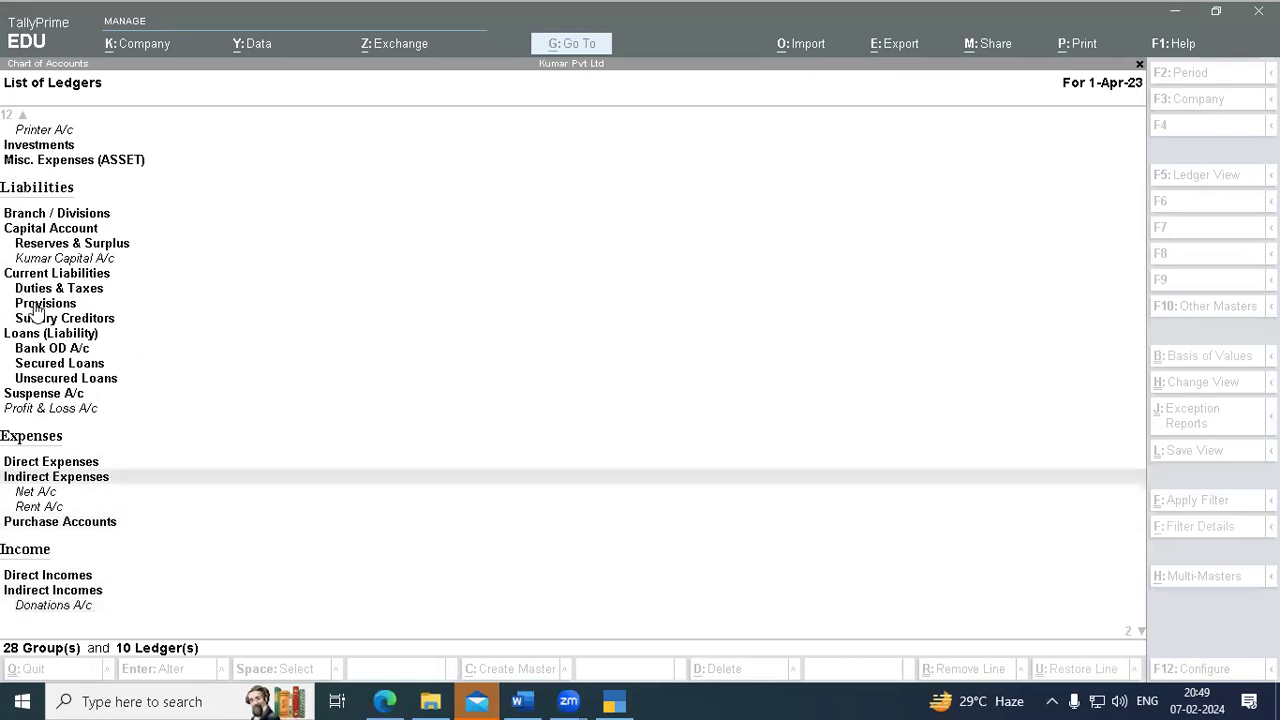
pyautogui.press('Up')
pyautogui.press('Up')
pyautogui.press('Up')
pyautogui.press('Up')
pyautogui.press('Up')
pyautogui.press('Up')
pyautogui.press('Up')
pyautogui.press('Up')
pyautogui.press('Up')
pyautogui.press('Up')
pyautogui.press('Up')
pyautogui.press('Up')
pyautogui.press('Up')
pyautogui.press('Up')
pyautogui.press('Up')
pyautogui.press('Up')
pyautogui.press('Up')
pyautogui.press('Up')
pyautogui.press('Up')
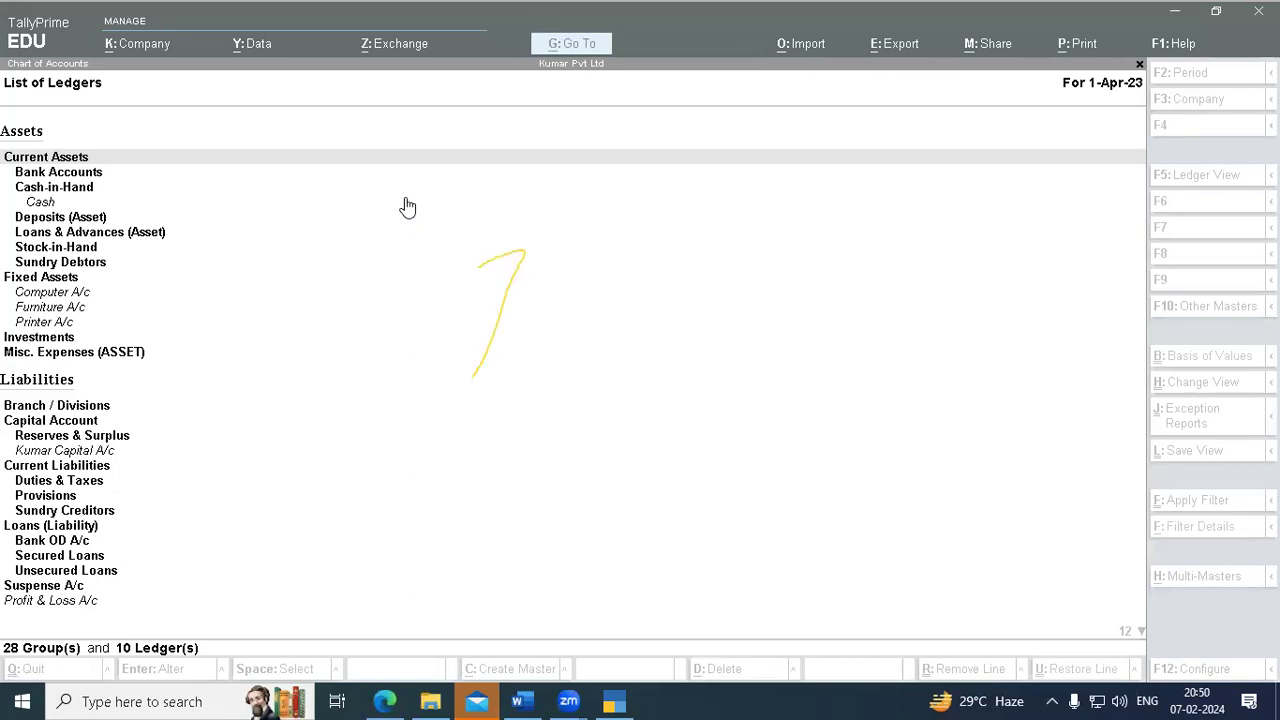
pyautogui.click(588, 330)
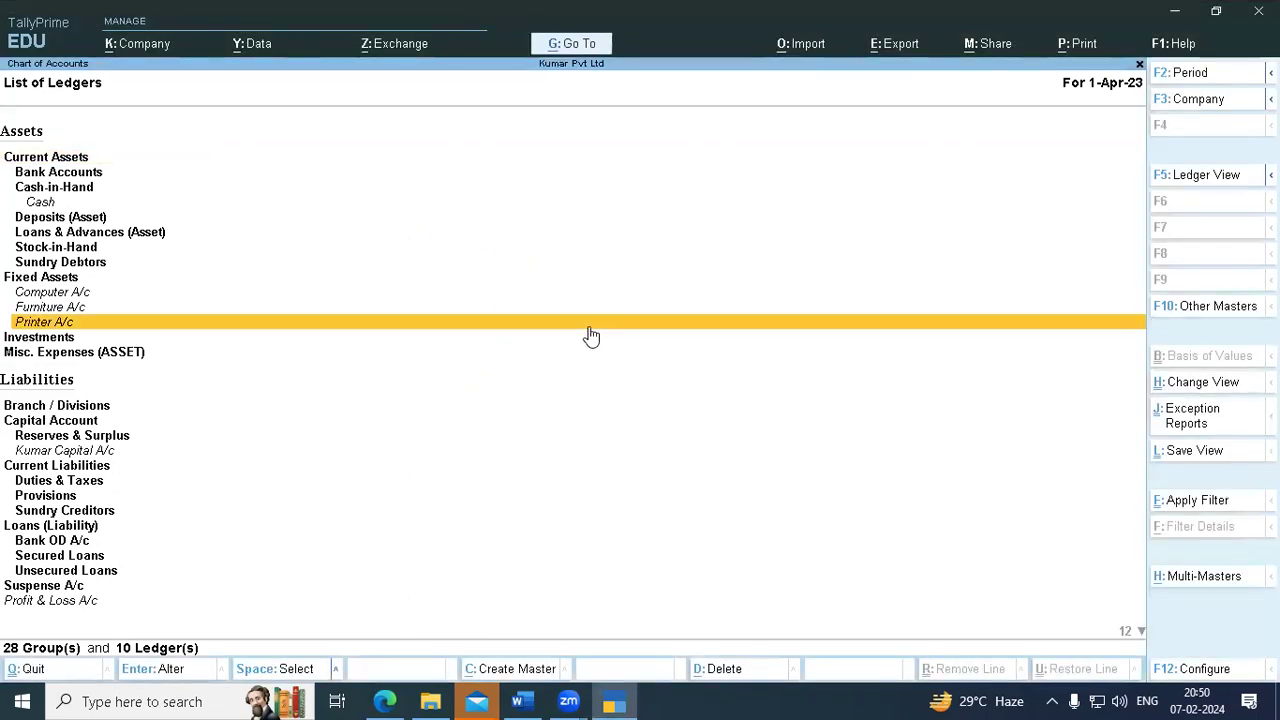
pyautogui.click(605, 268)
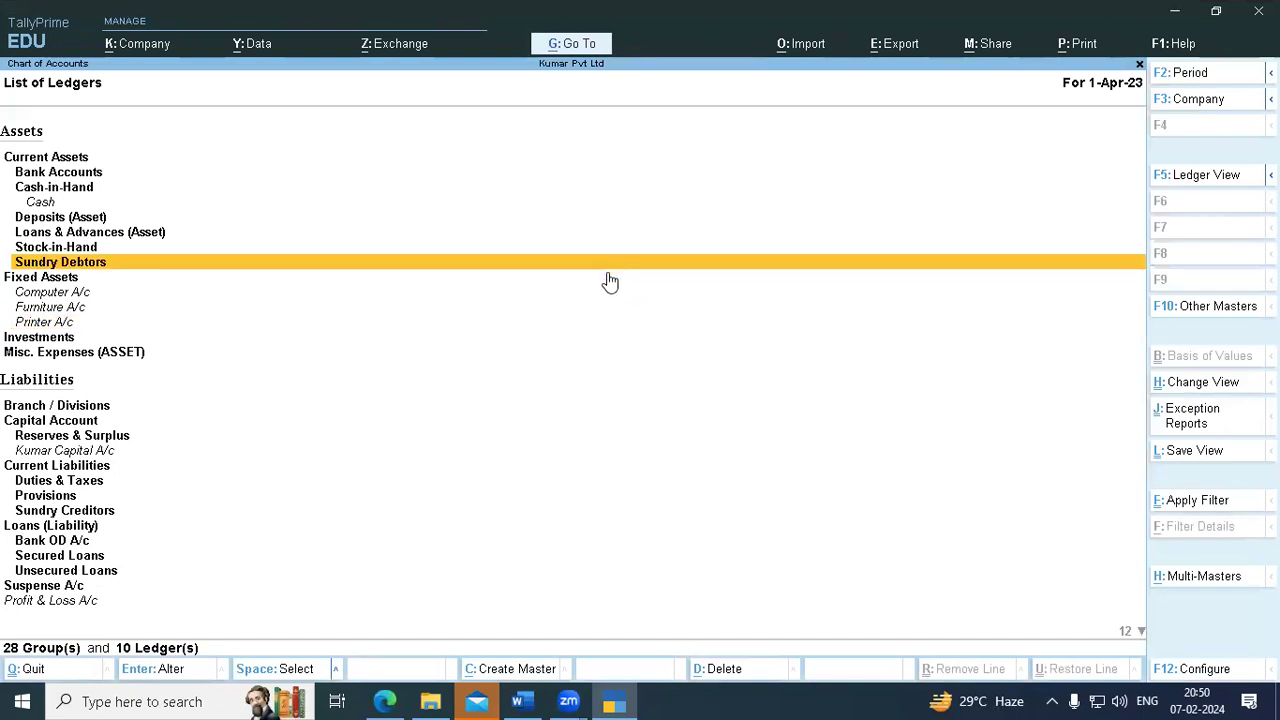
pyautogui.press('Escape')
pyautogui.press('Escape')
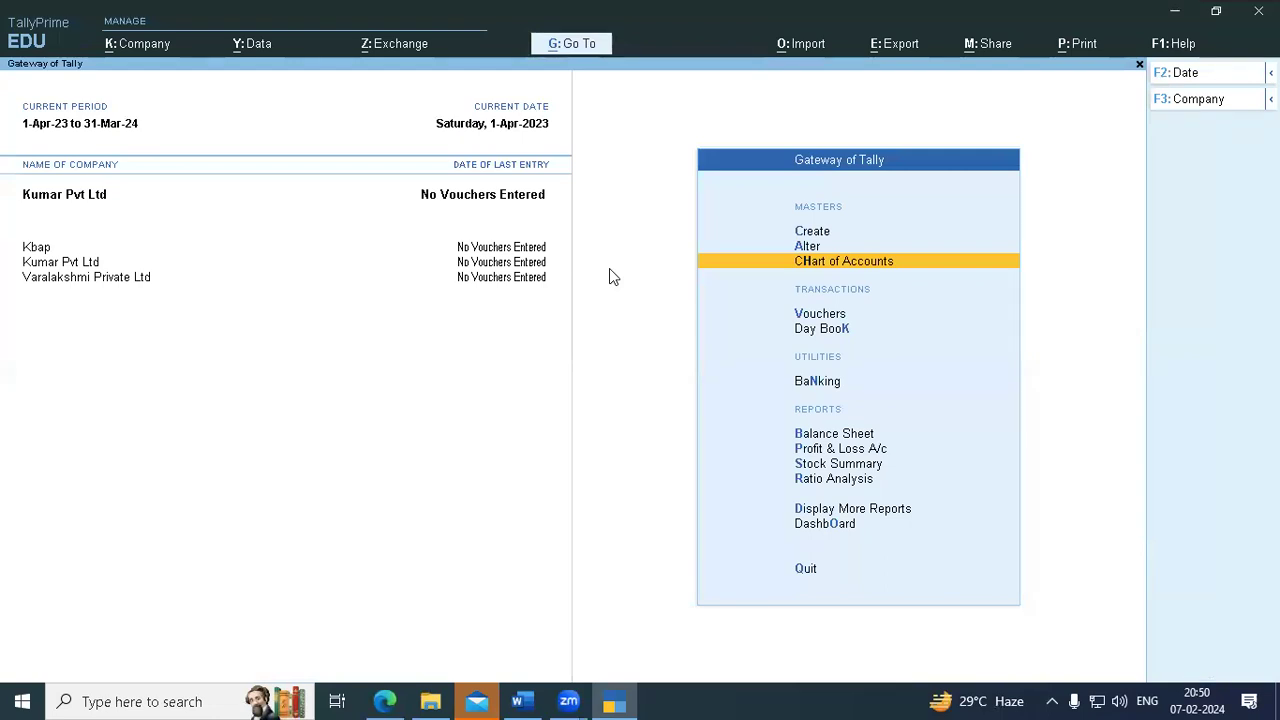
pyautogui.click(533, 700)
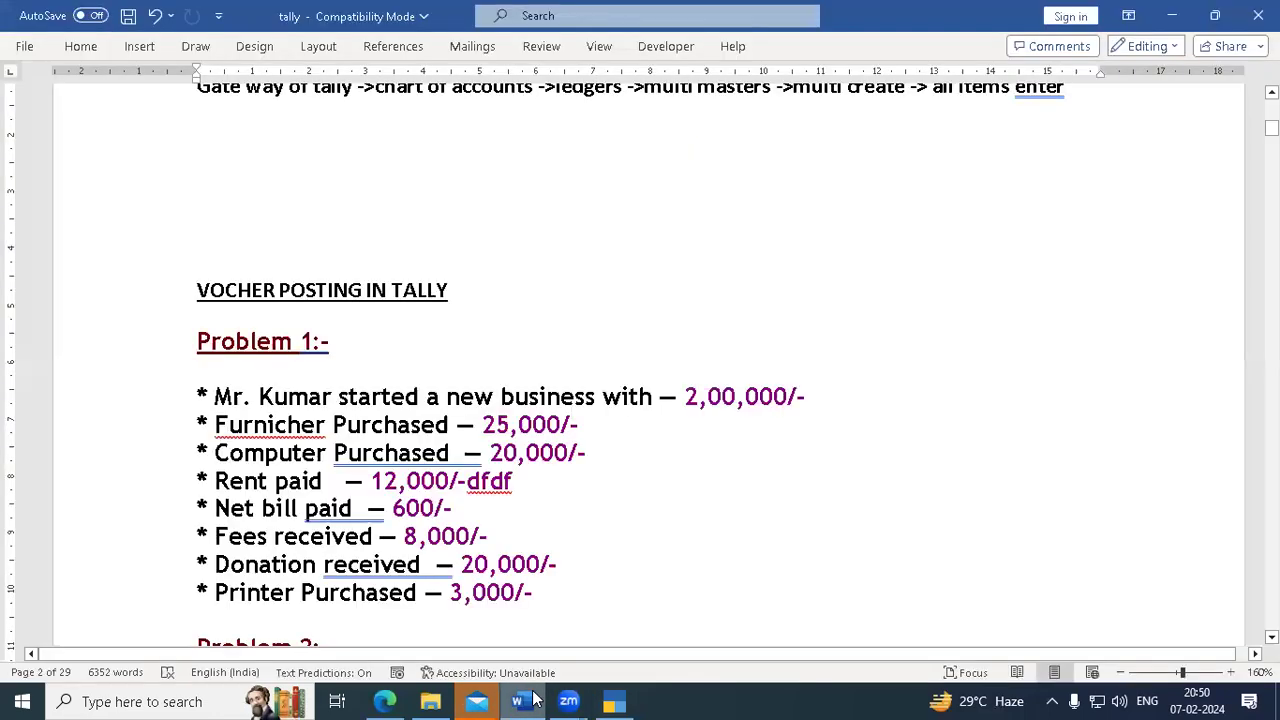
pyautogui.click(600, 700)
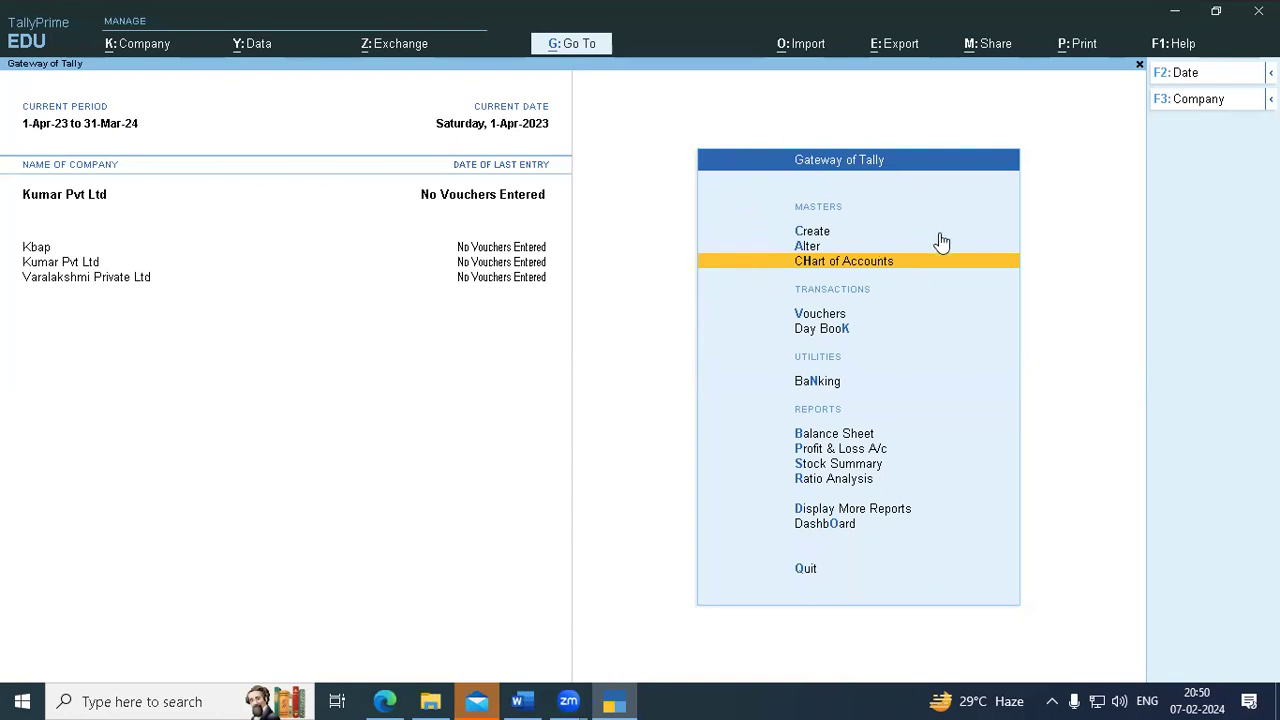
# - Open the Alter ledger list, then back out to the Gateway of Tally
pyautogui.click(862, 250)
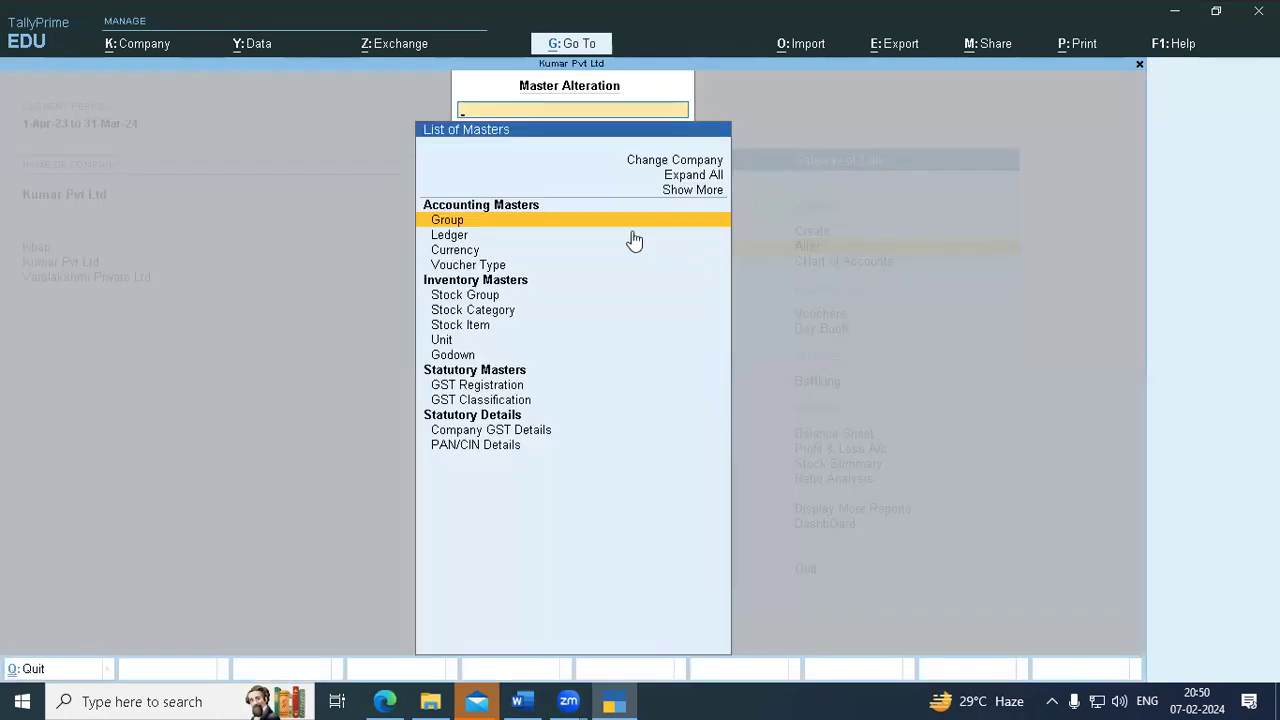
pyautogui.click(695, 191)
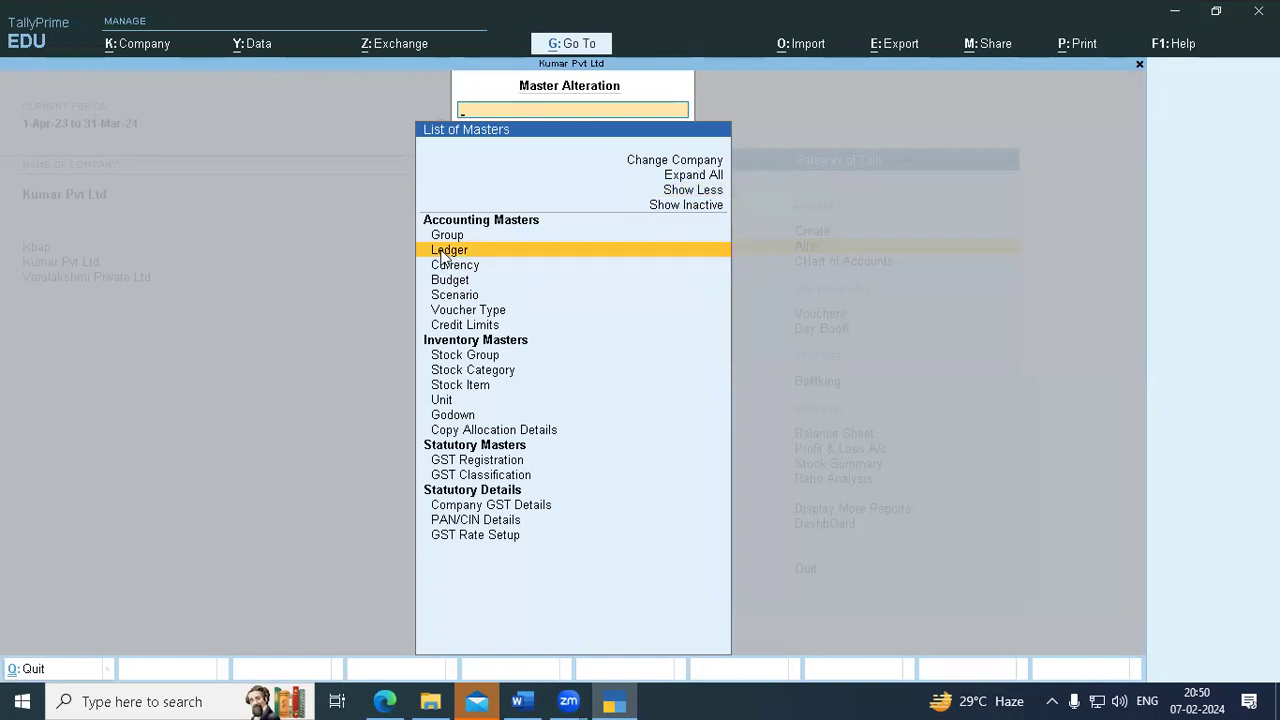
pyautogui.click(445, 250)
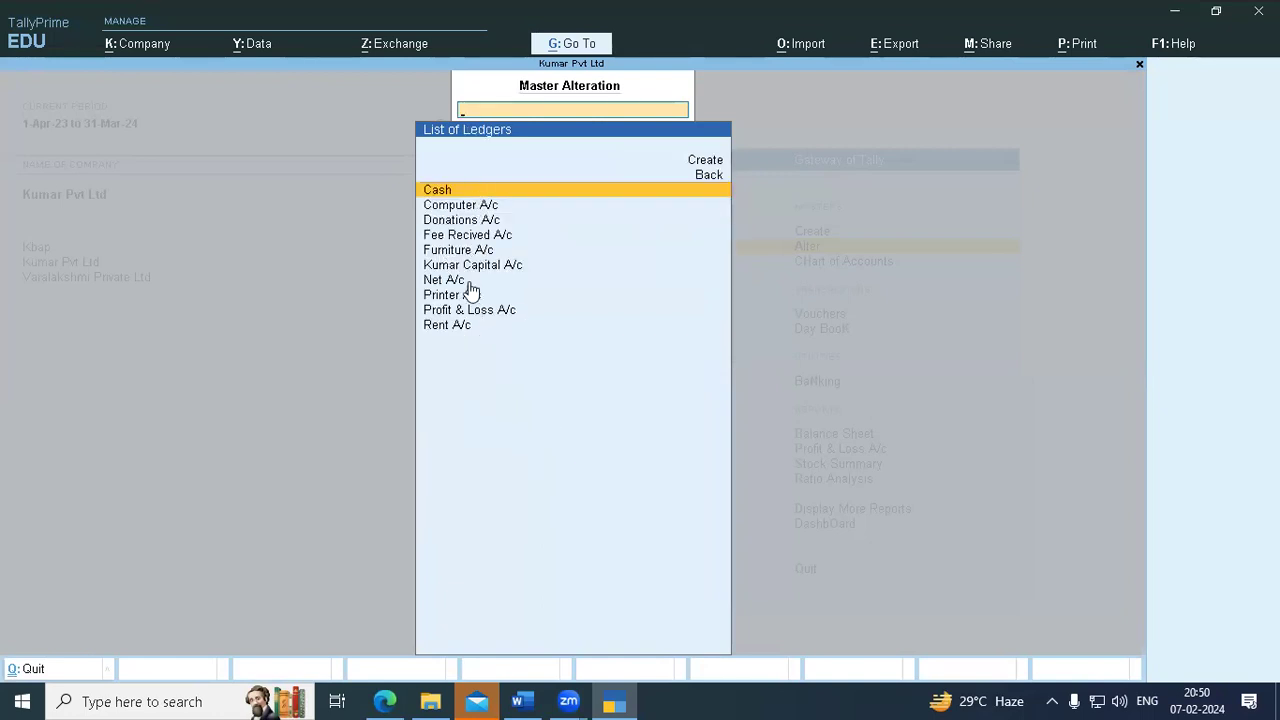
pyautogui.press('Escape')
pyautogui.press('Escape')
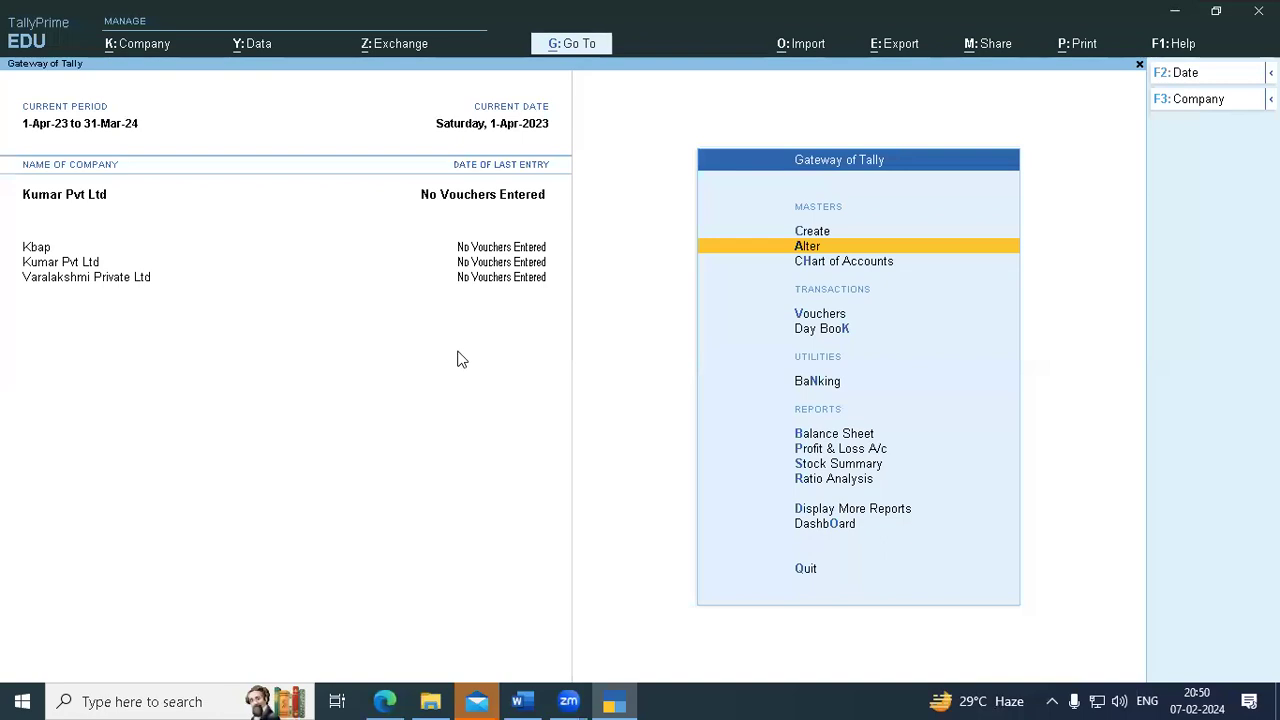
# - Reopen Alter > Ledger and open Net A/c for alteration
pyautogui.press('Down')
pyautogui.press('Down')
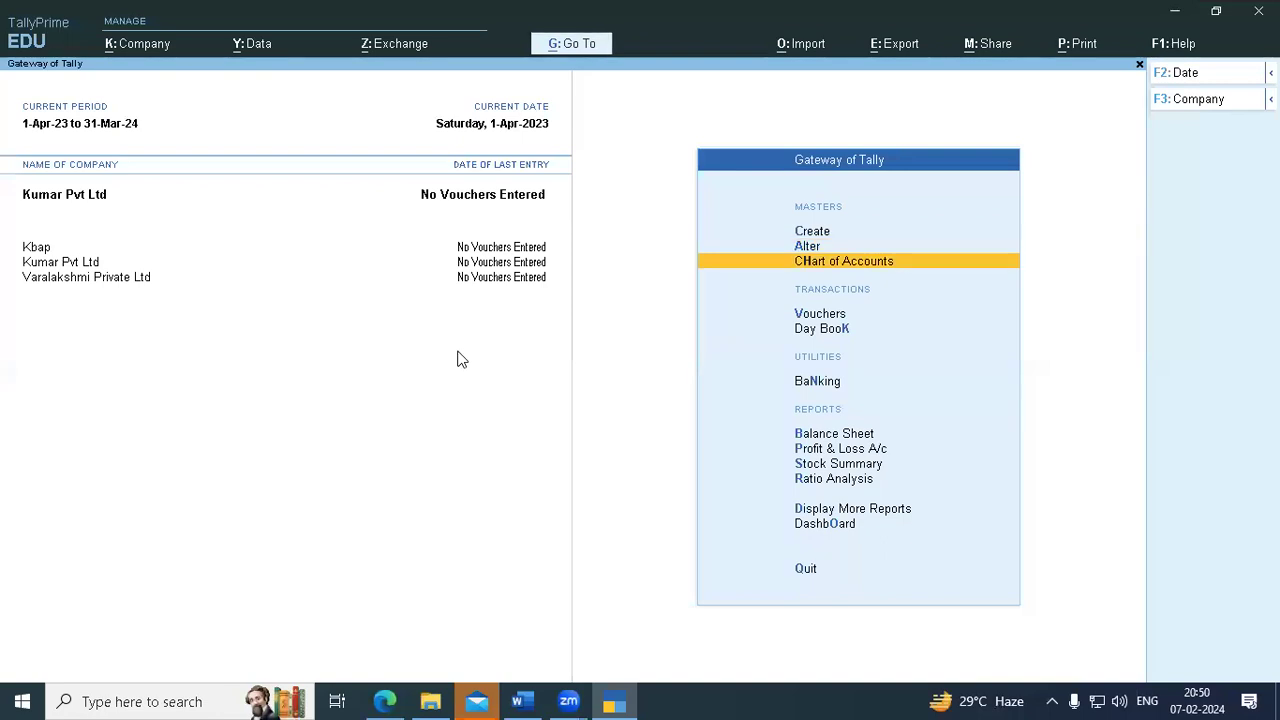
pyautogui.press('Up')
pyautogui.press('Up')
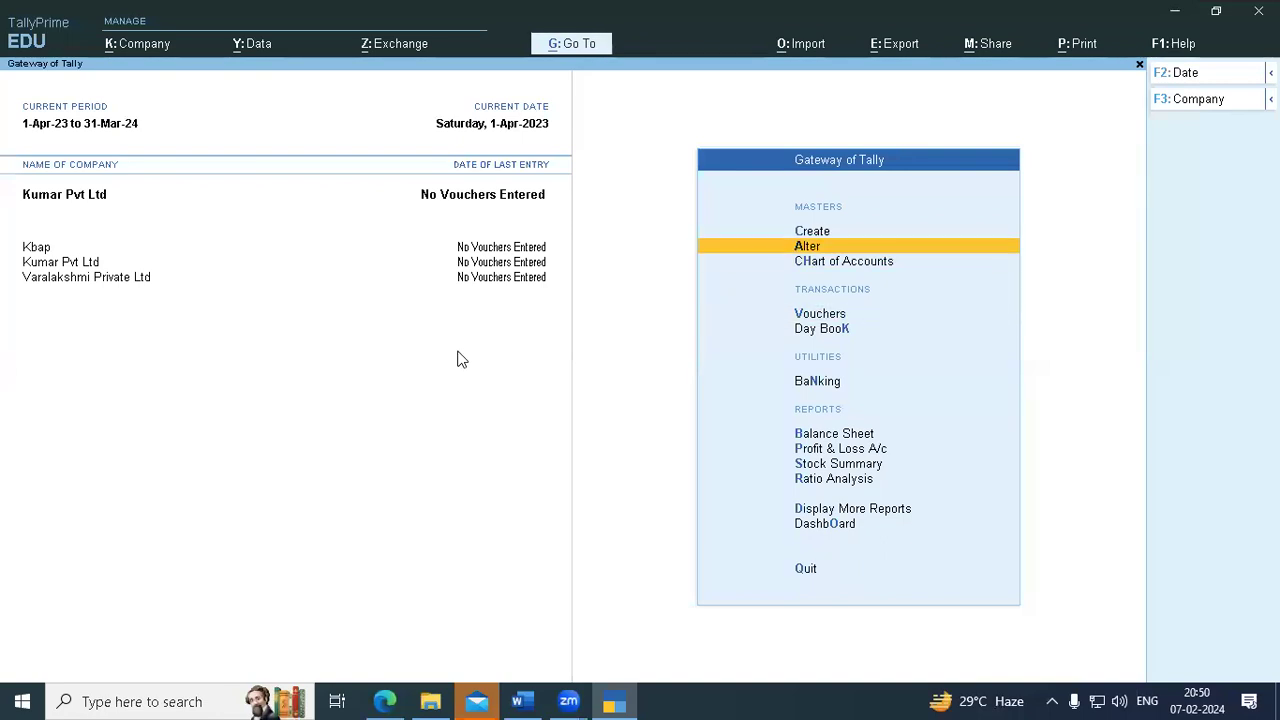
pyautogui.press('Return')
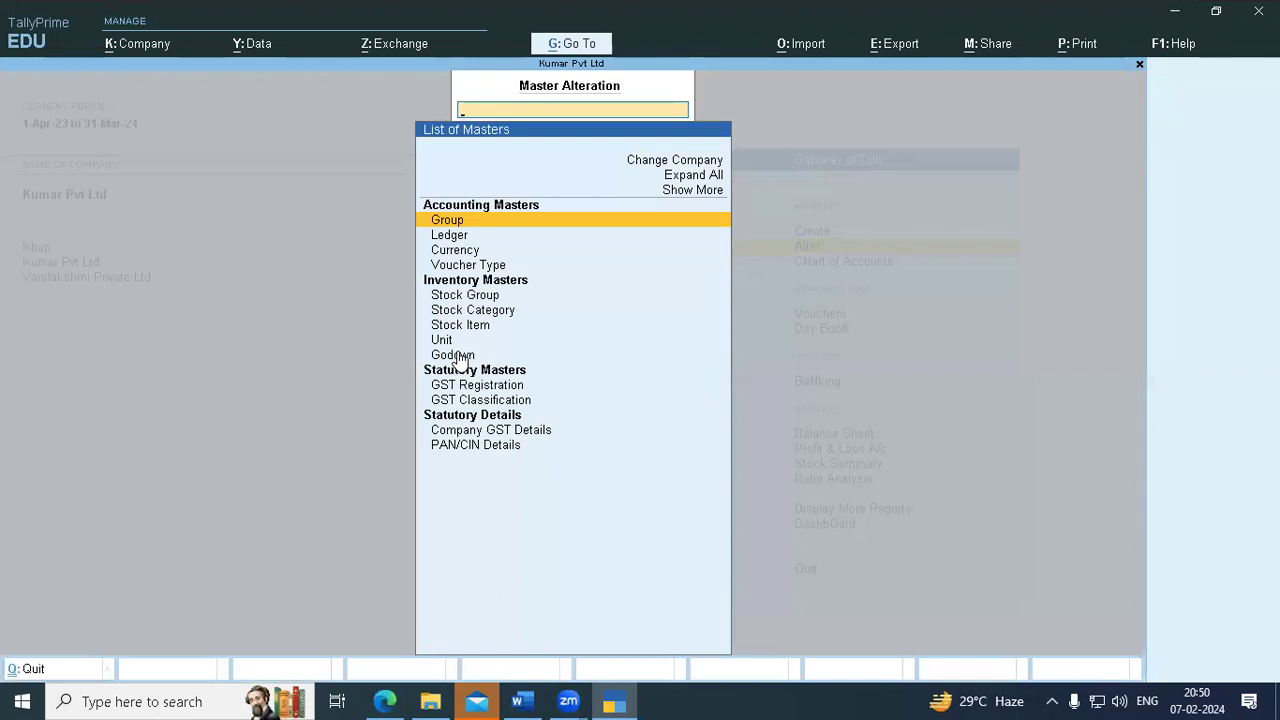
pyautogui.press('Down')
pyautogui.press('Return')
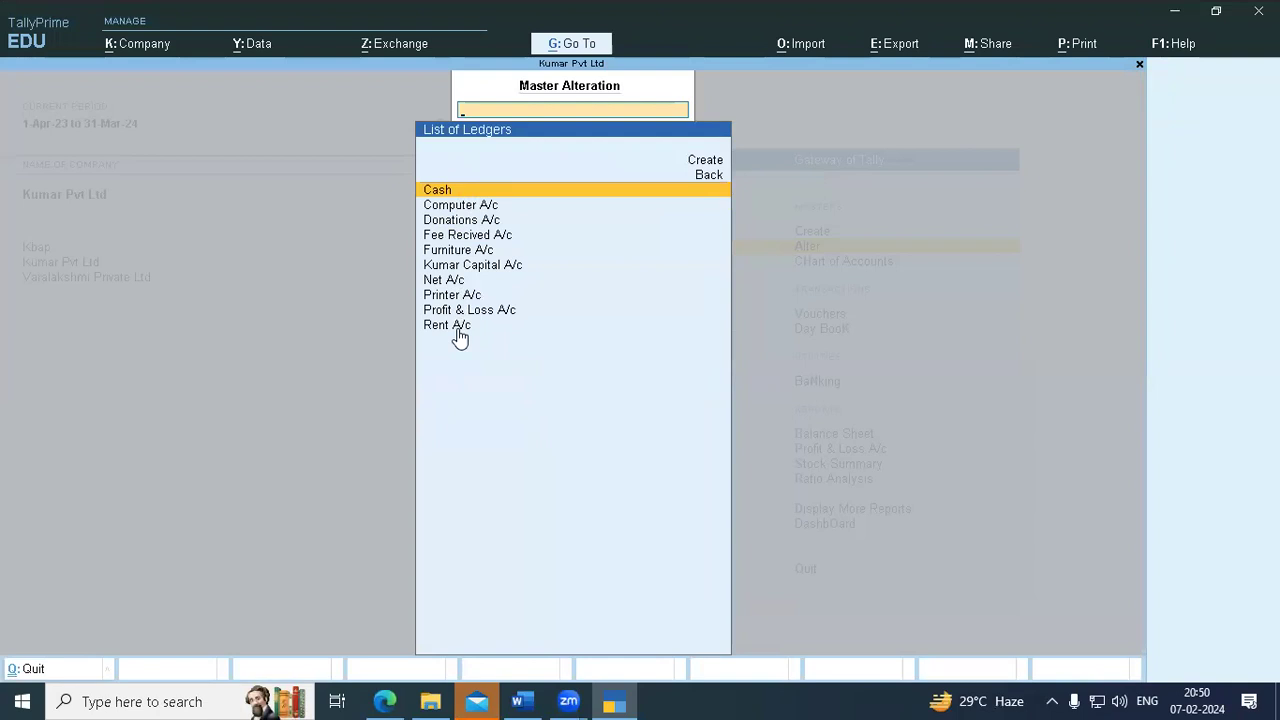
pyautogui.click(446, 283)
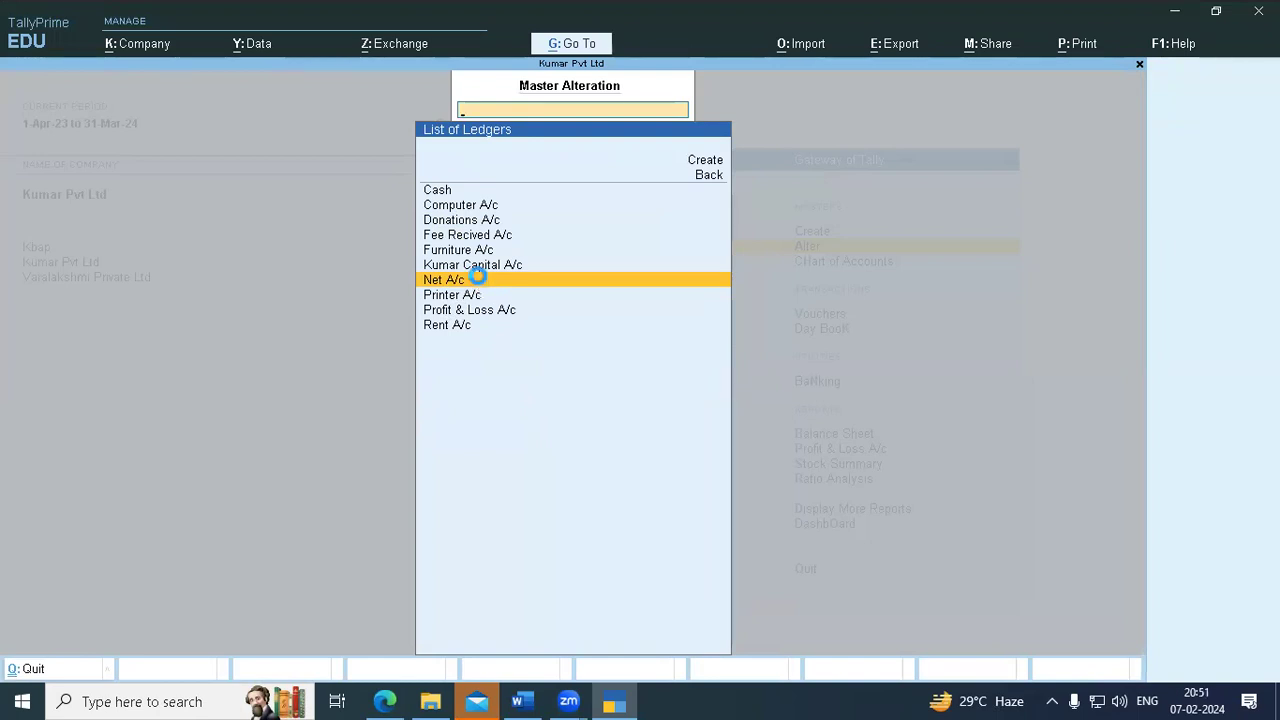
pyautogui.click(479, 282)
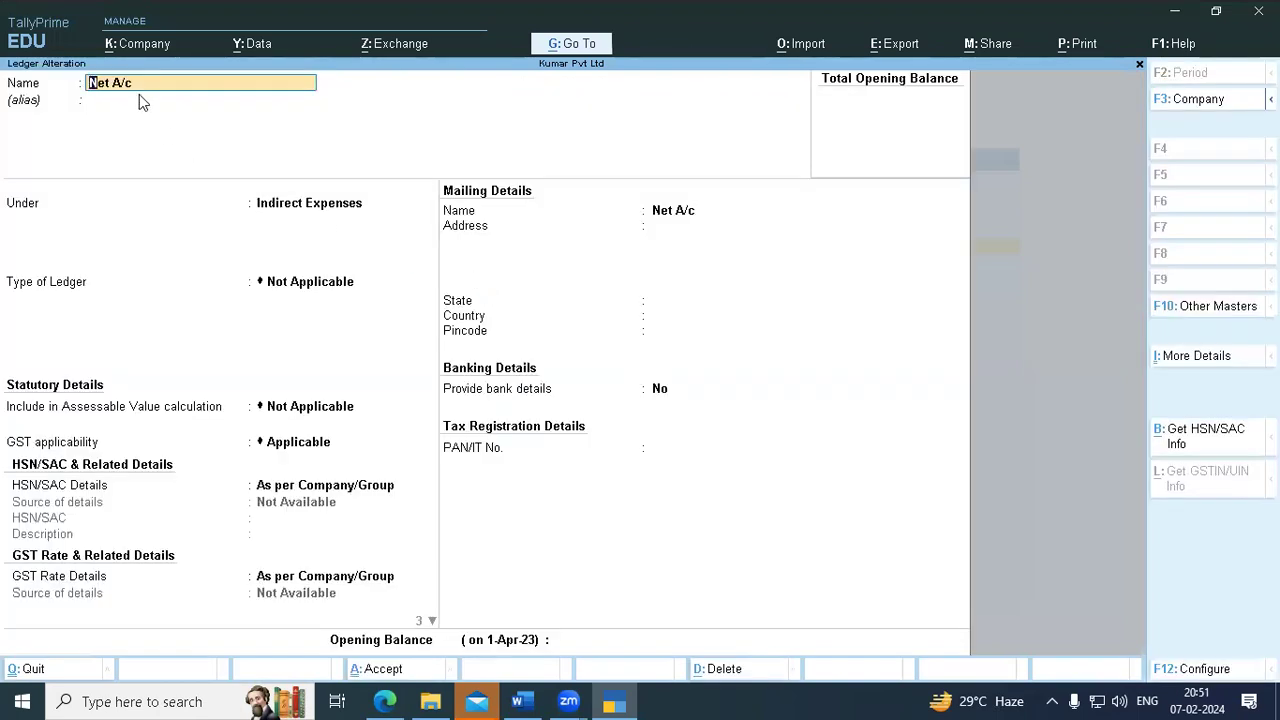
# - Rename the Net A/c ledger to 'Inter Net A/c', save it and return to the Gateway
pyautogui.write('Int')
pyautogui.press('Return')
pyautogui.press('Return')
pyautogui.press('Return')
pyautogui.press('Return')
pyautogui.press('Return')
pyautogui.press('Return')
pyautogui.press('Return')
pyautogui.press('Return')
pyautogui.press('Return')
pyautogui.press('Return')
pyautogui.press('Return')
pyautogui.press('Return')
pyautogui.press('Return')
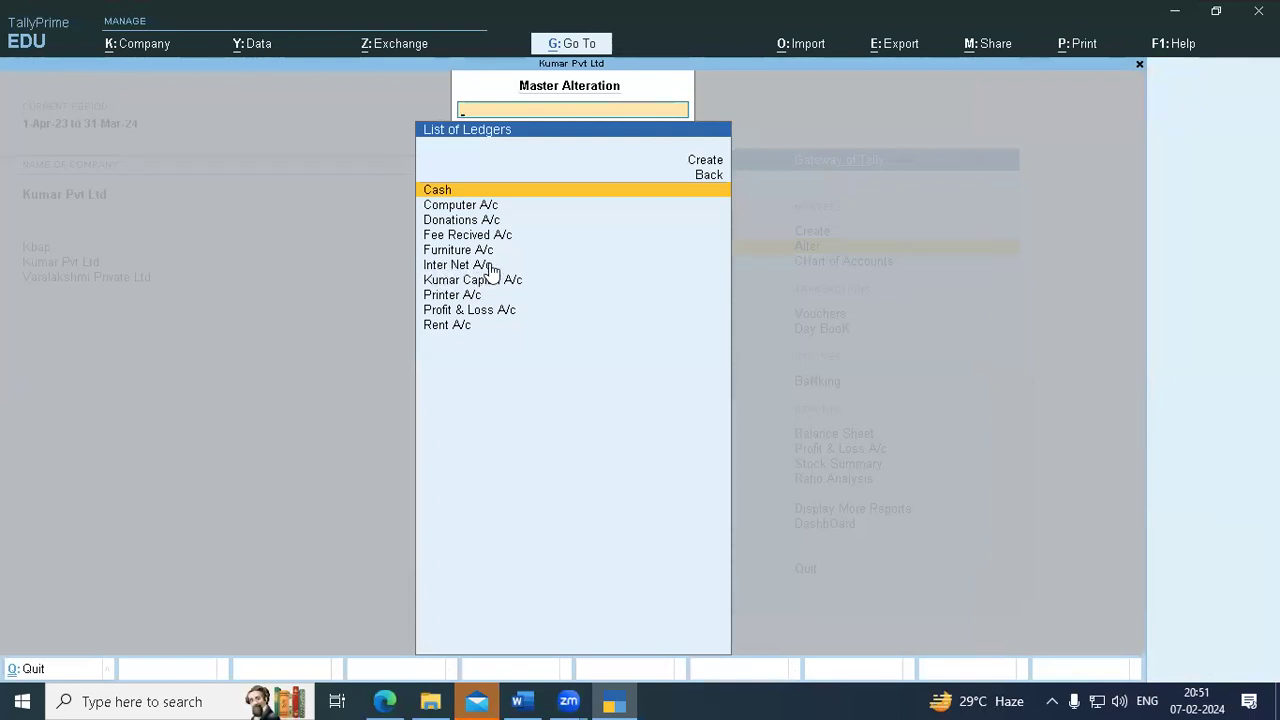
pyautogui.press('Escape')
pyautogui.press('Escape')
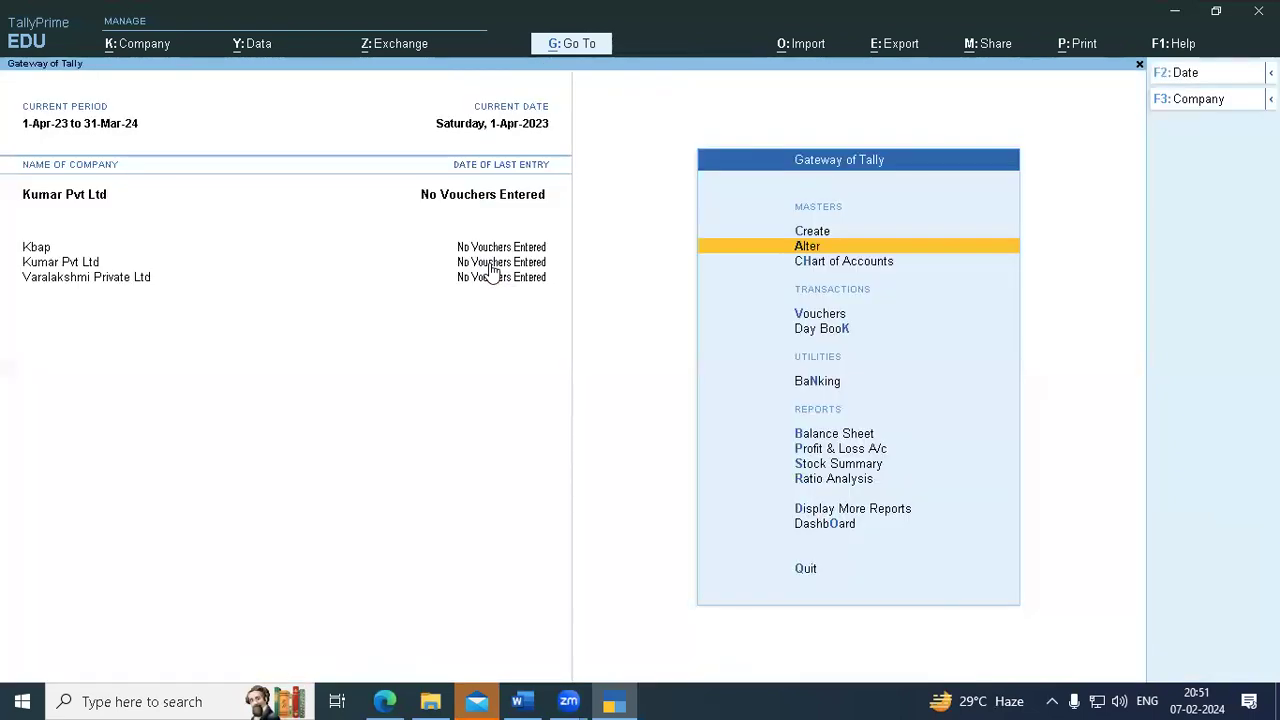
# - Open the Chart of Accounts ledger list
pyautogui.press('Down')
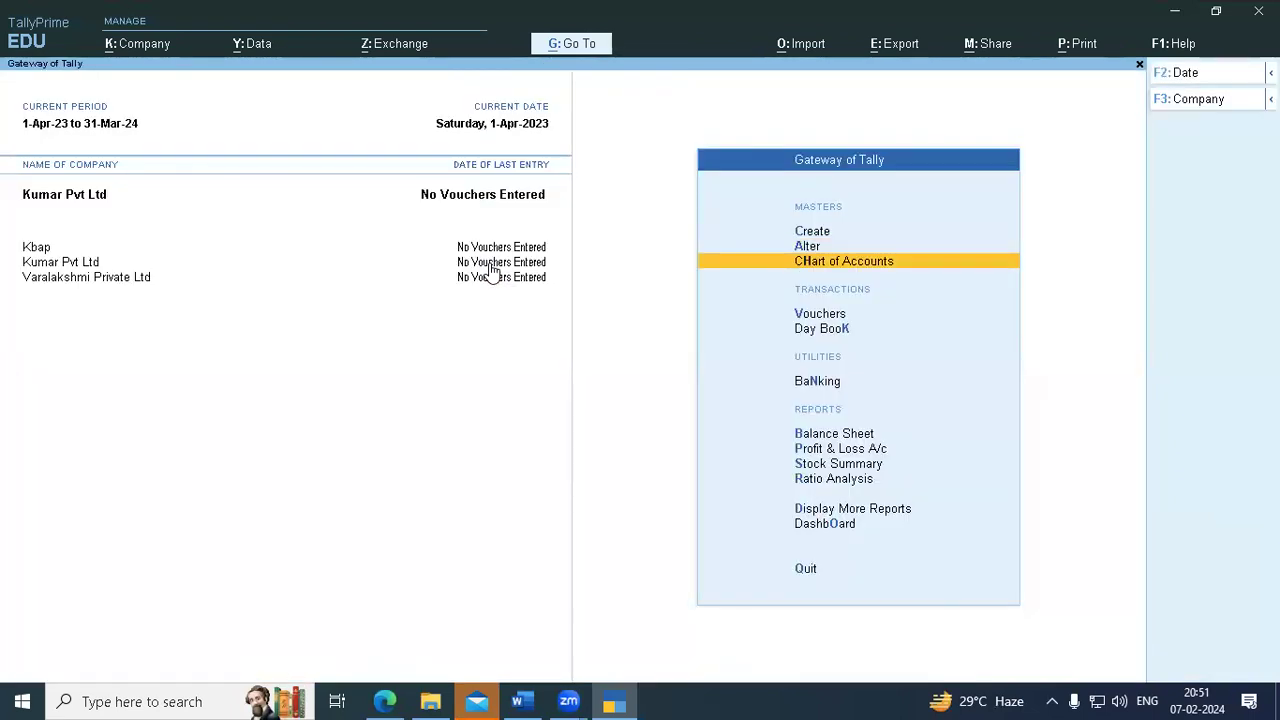
pyautogui.press('Return')
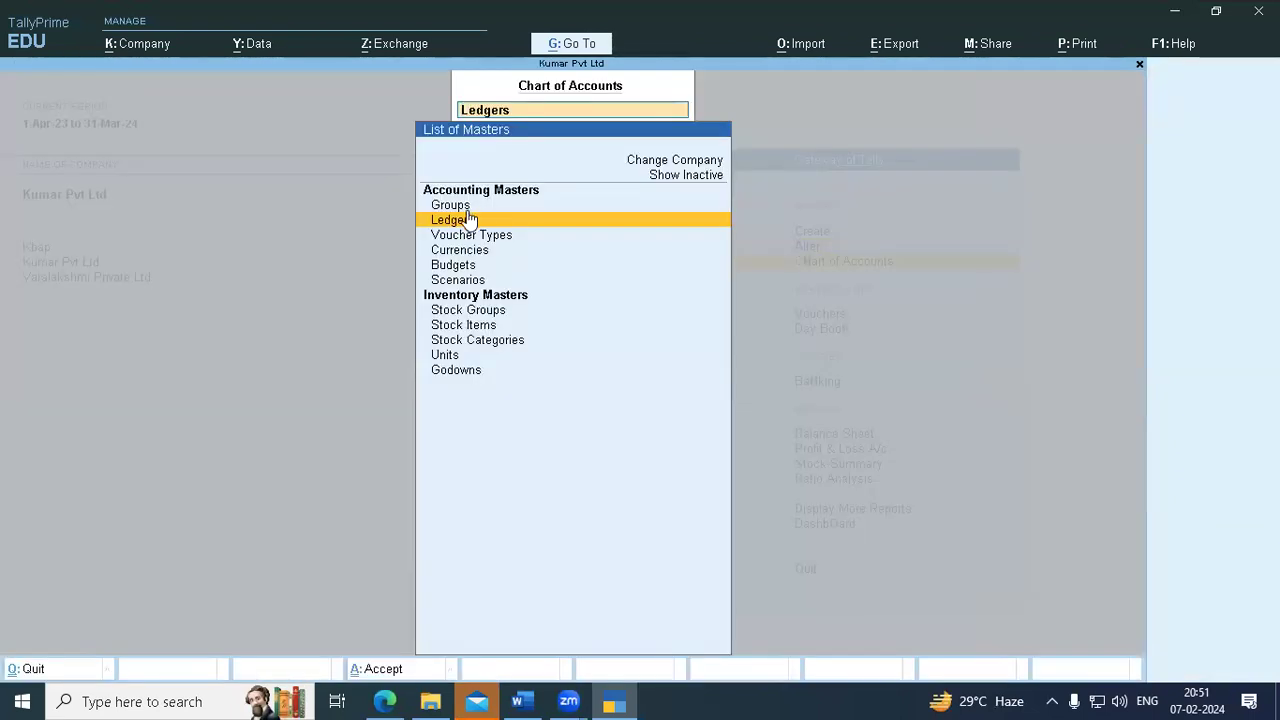
pyautogui.click(467, 222)
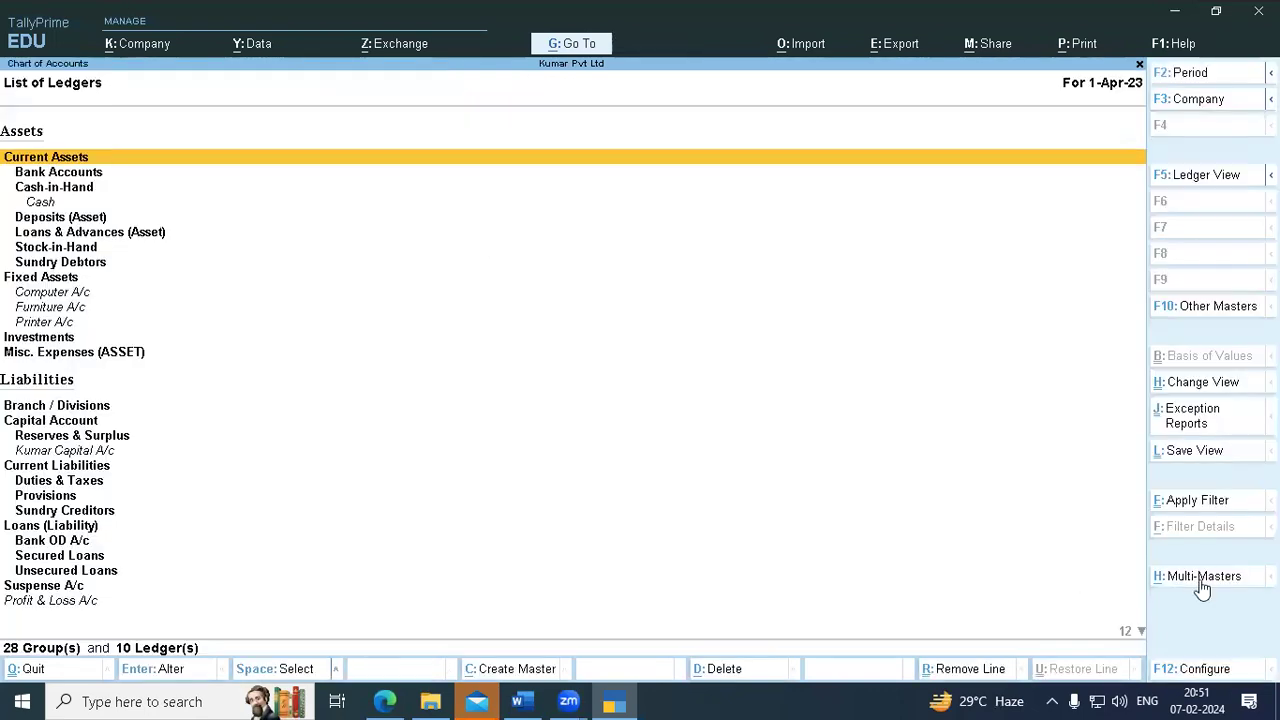
# - Multi-create a Bank ledger under the Bank OD A/c group and save it
pyautogui.click(1199, 580)
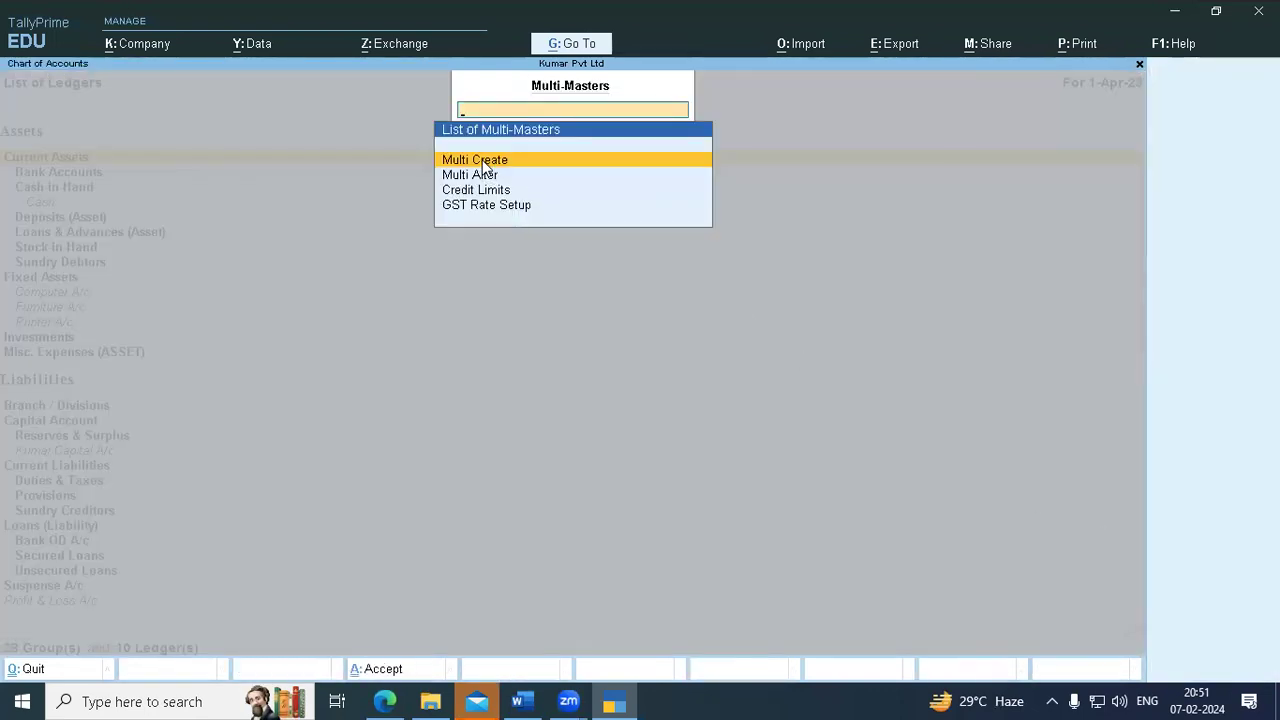
pyautogui.click(488, 164)
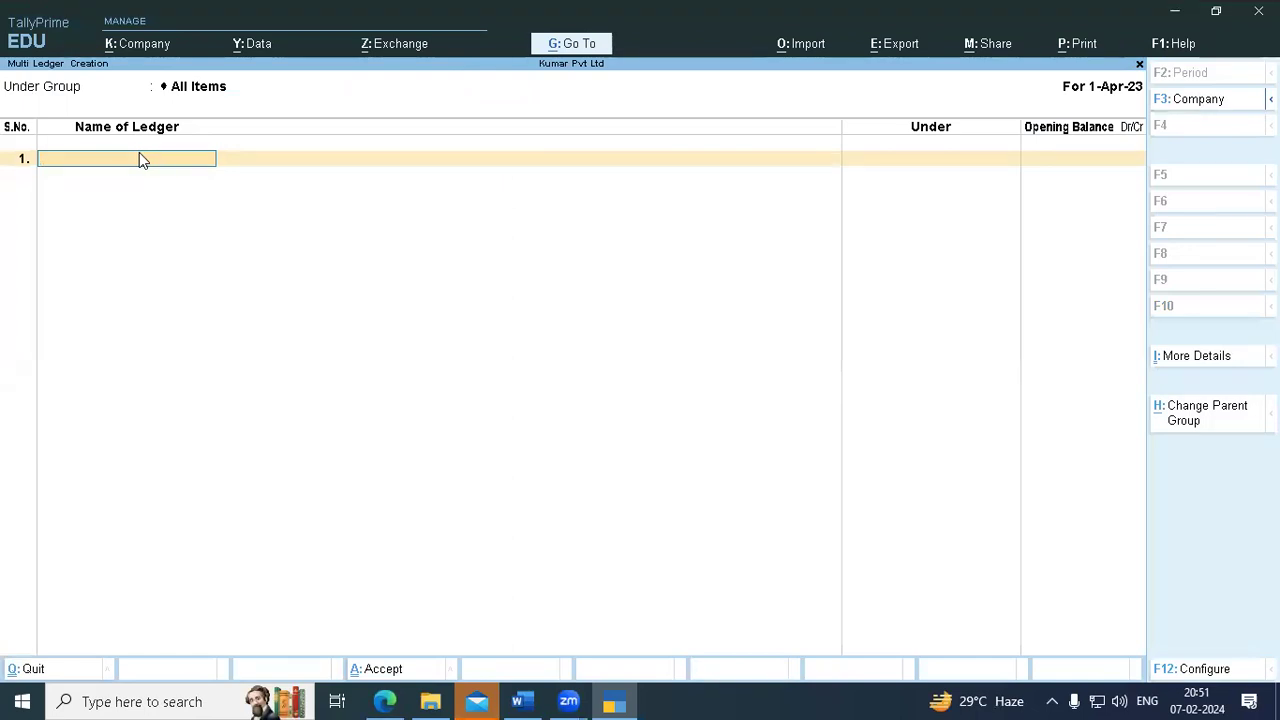
pyautogui.write('Bank')
pyautogui.press('Return')
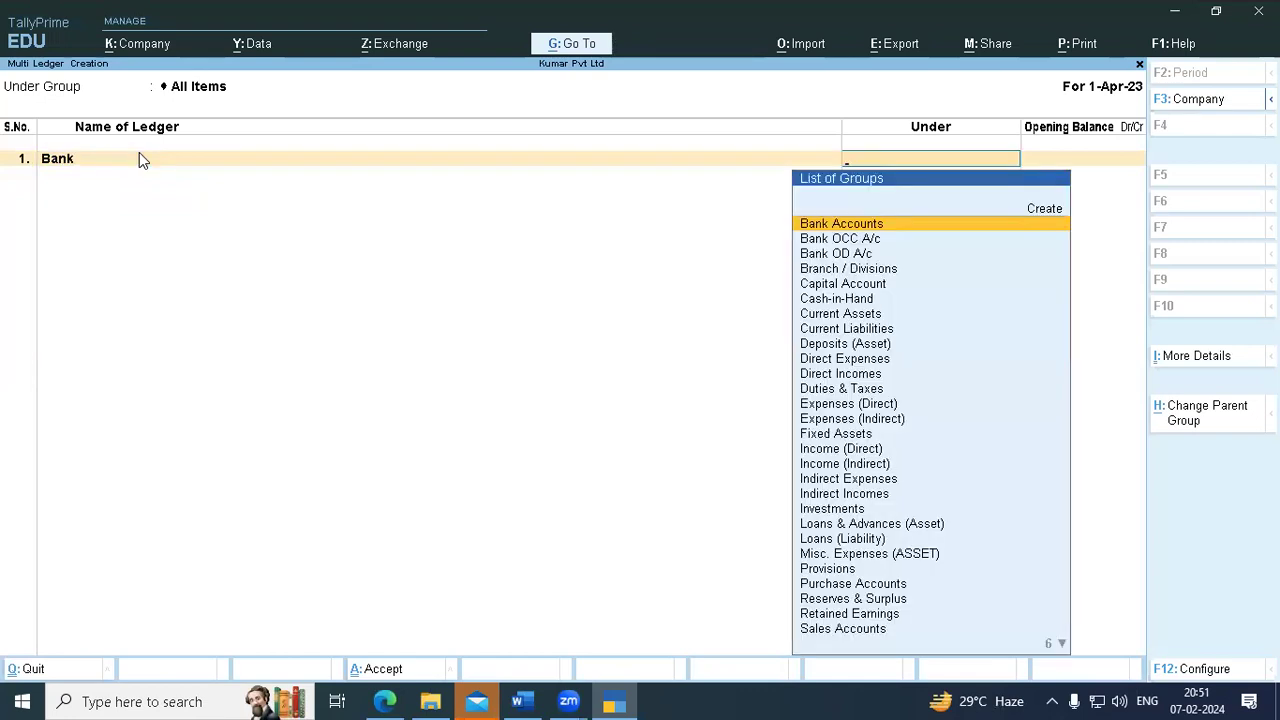
pyautogui.press('Down')
pyautogui.press('Down')
pyautogui.press('Down')
pyautogui.press('Up')
pyautogui.press('Up')
pyautogui.press('Down')
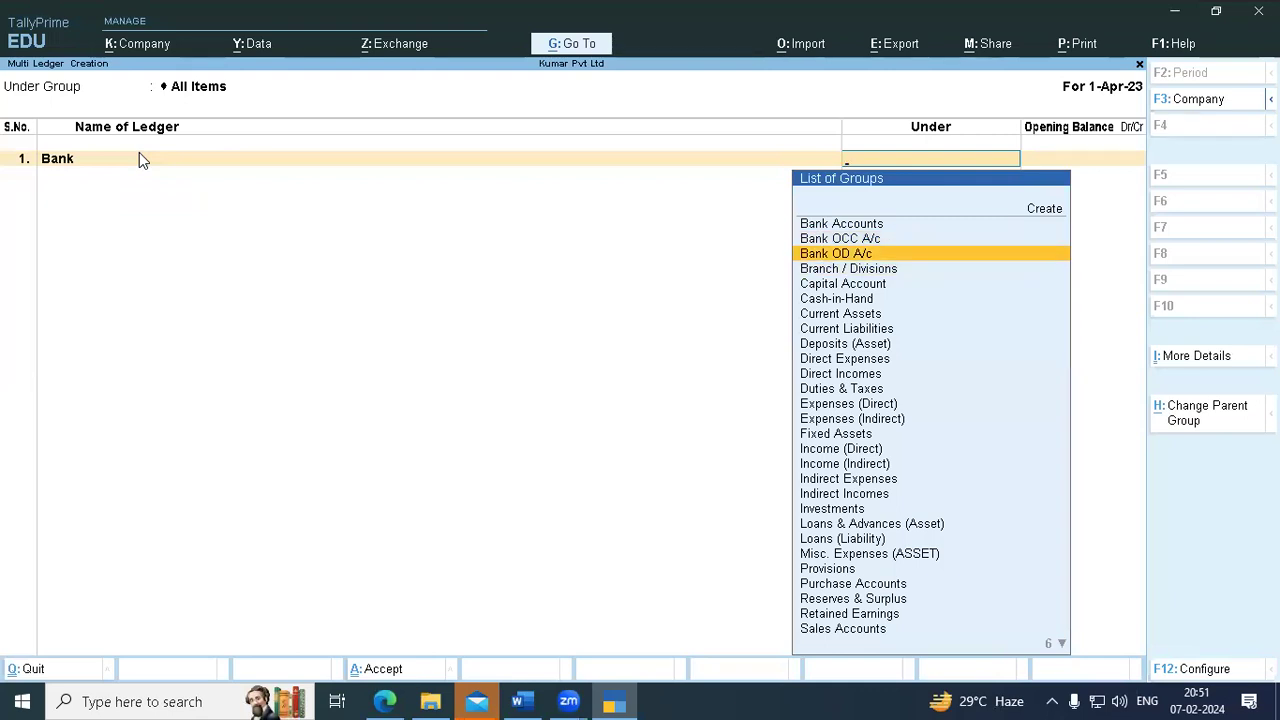
pyautogui.press('Return')
pyautogui.press('Return')
pyautogui.press('Return')
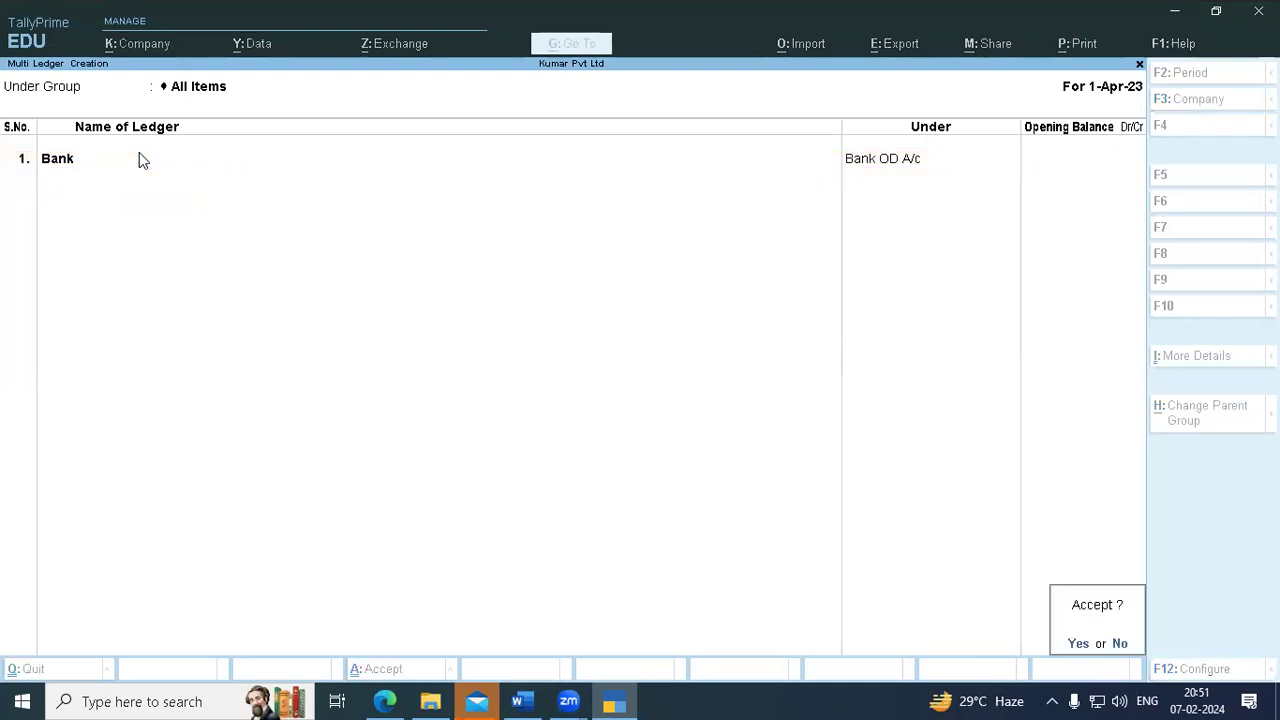
pyautogui.press('Return')
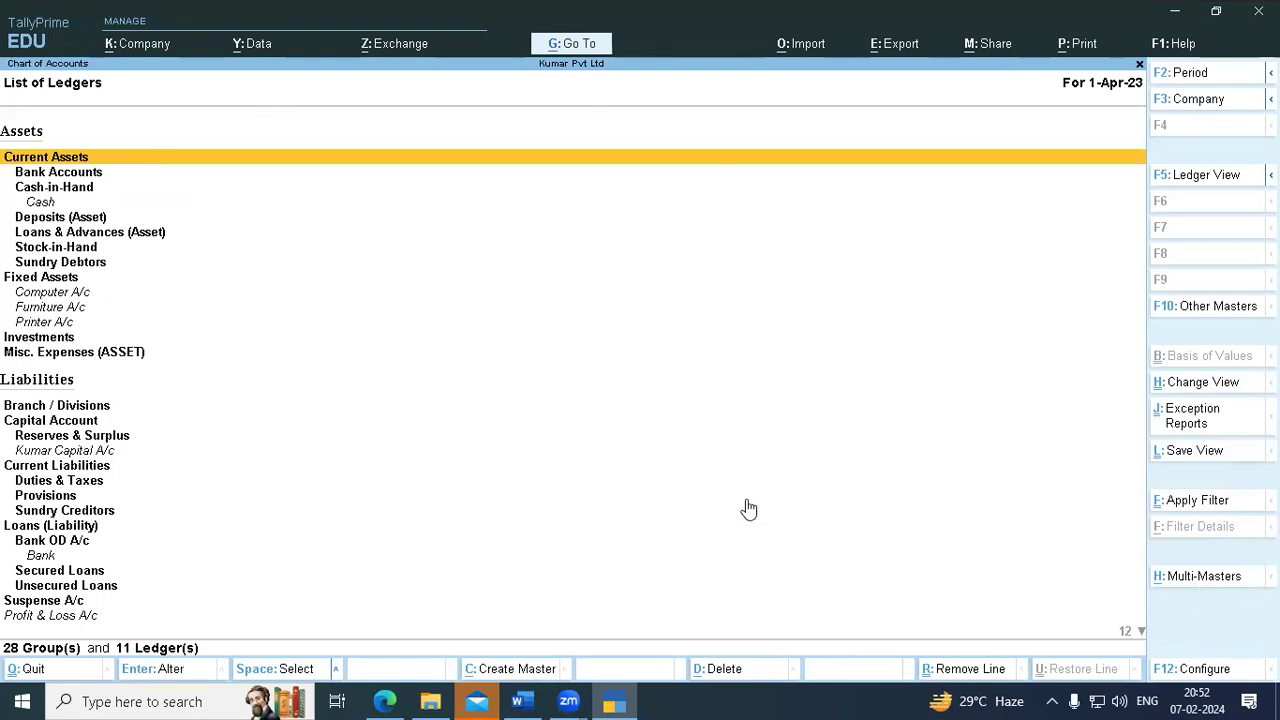
# - Back out to the Gateway and open the Alter > Ledger list
pyautogui.press('Escape')
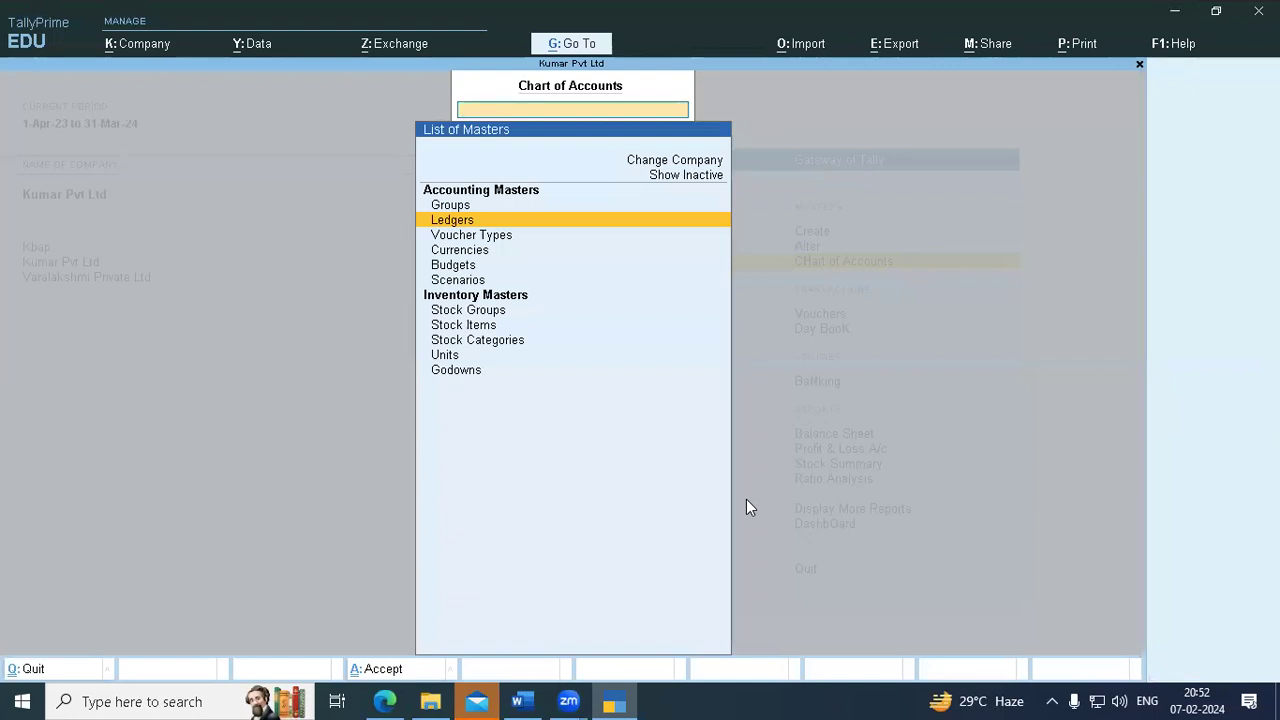
pyautogui.press('Escape')
pyautogui.press('Up')
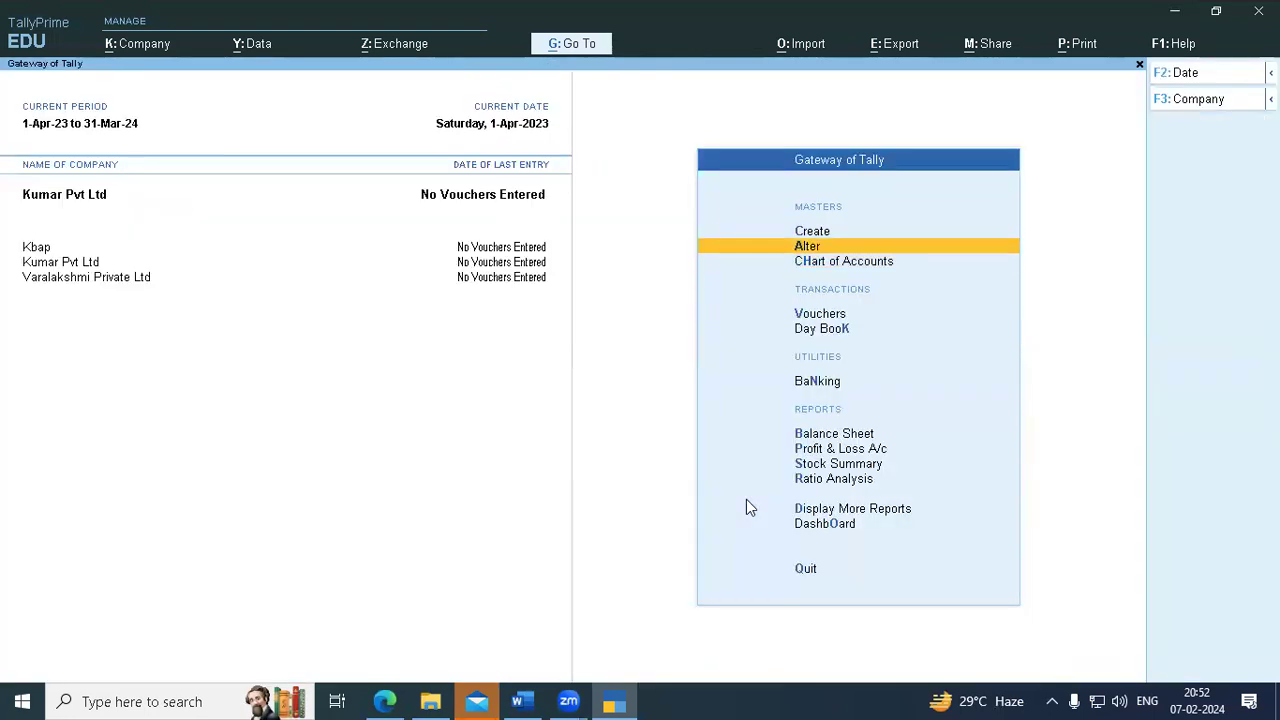
pyautogui.press('Return')
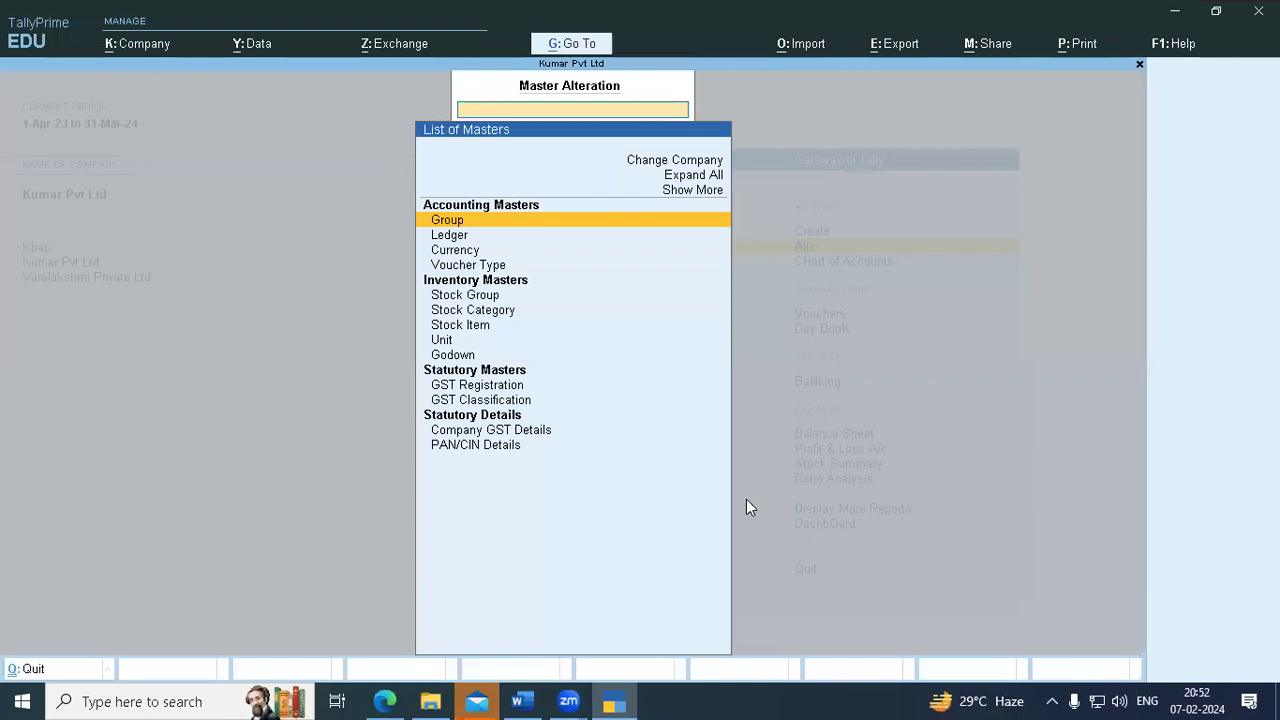
pyautogui.press('Down')
pyautogui.press('Down')
pyautogui.press('Up')
pyautogui.press('Return')
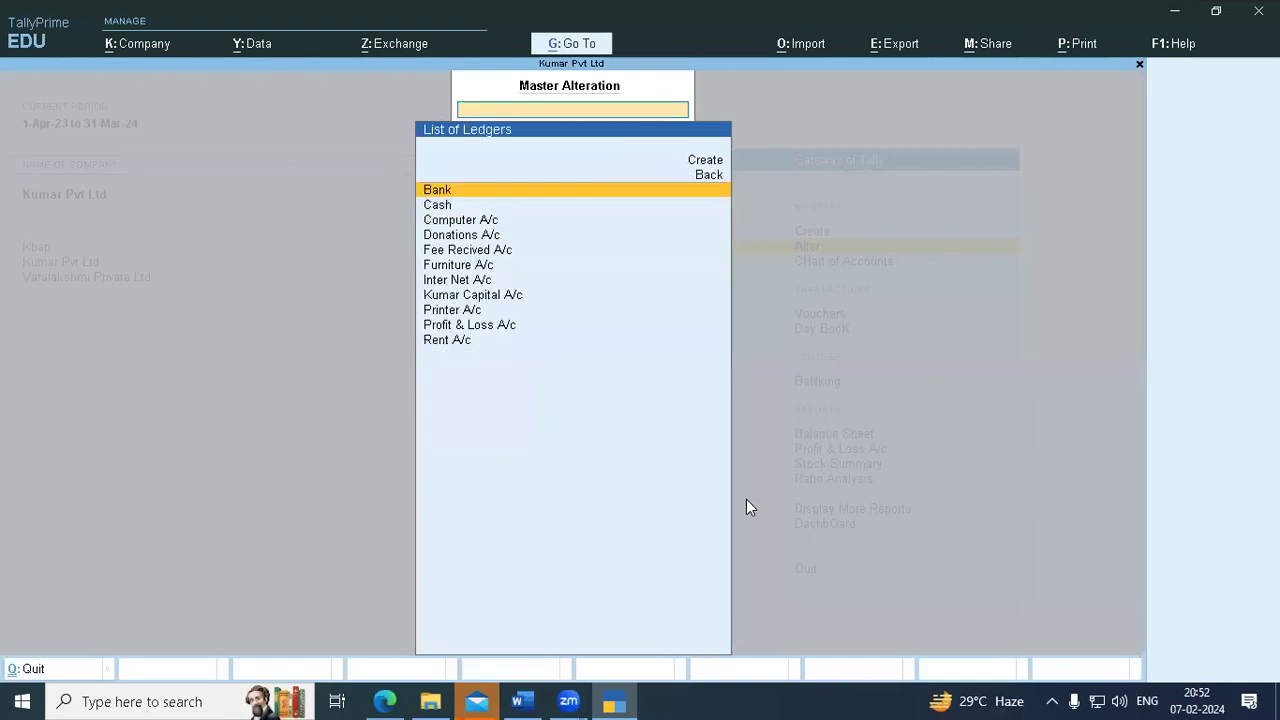
# - Select the Bank ledger and delete it with Alt+D, confirming Yes
pyautogui.press('Down')
pyautogui.press('Down')
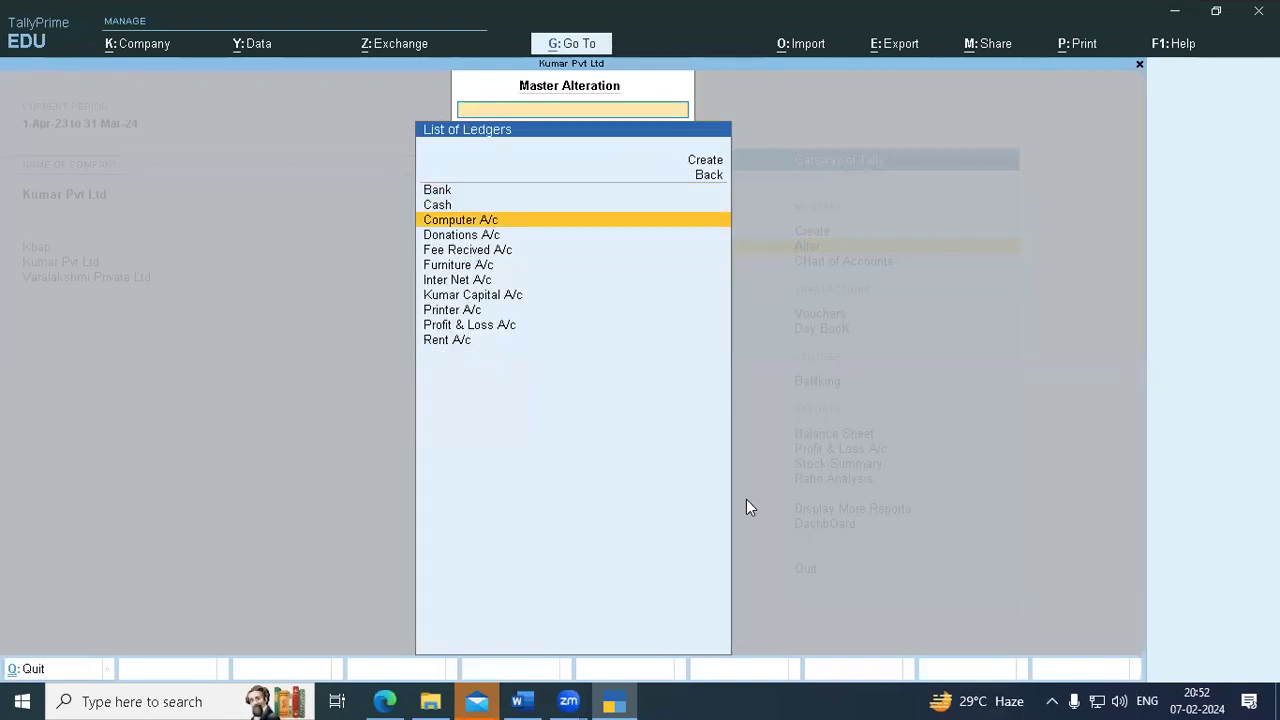
pyautogui.press('Down')
pyautogui.press('Down')
pyautogui.press('Up')
pyautogui.press('Up')
pyautogui.press('Up')
pyautogui.press('Up')
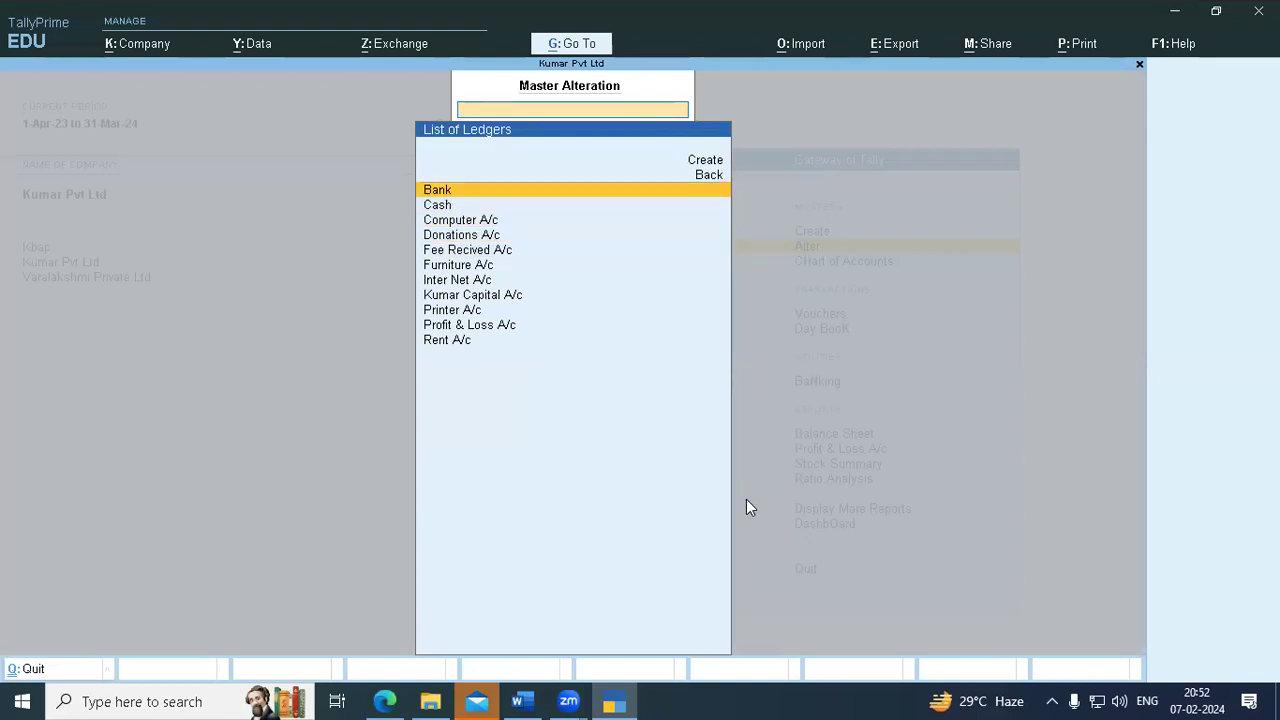
pyautogui.press('Return')
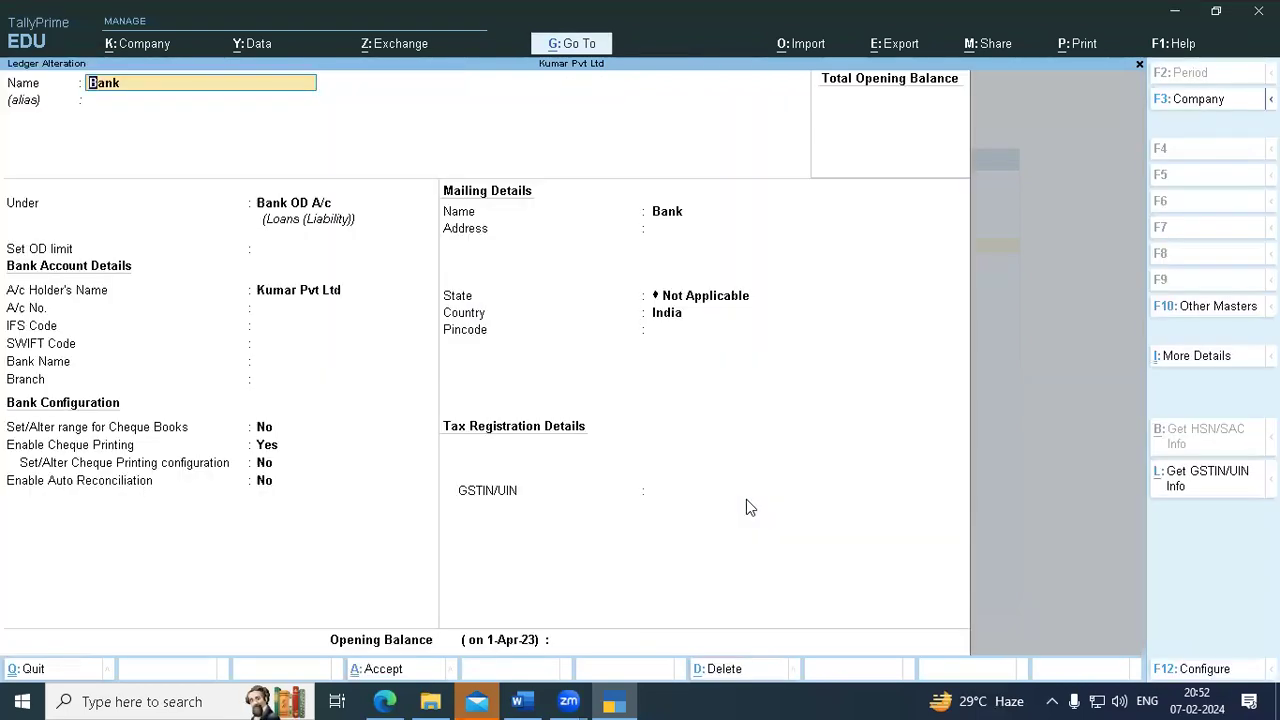
pyautogui.hotkey('alt', 'd')
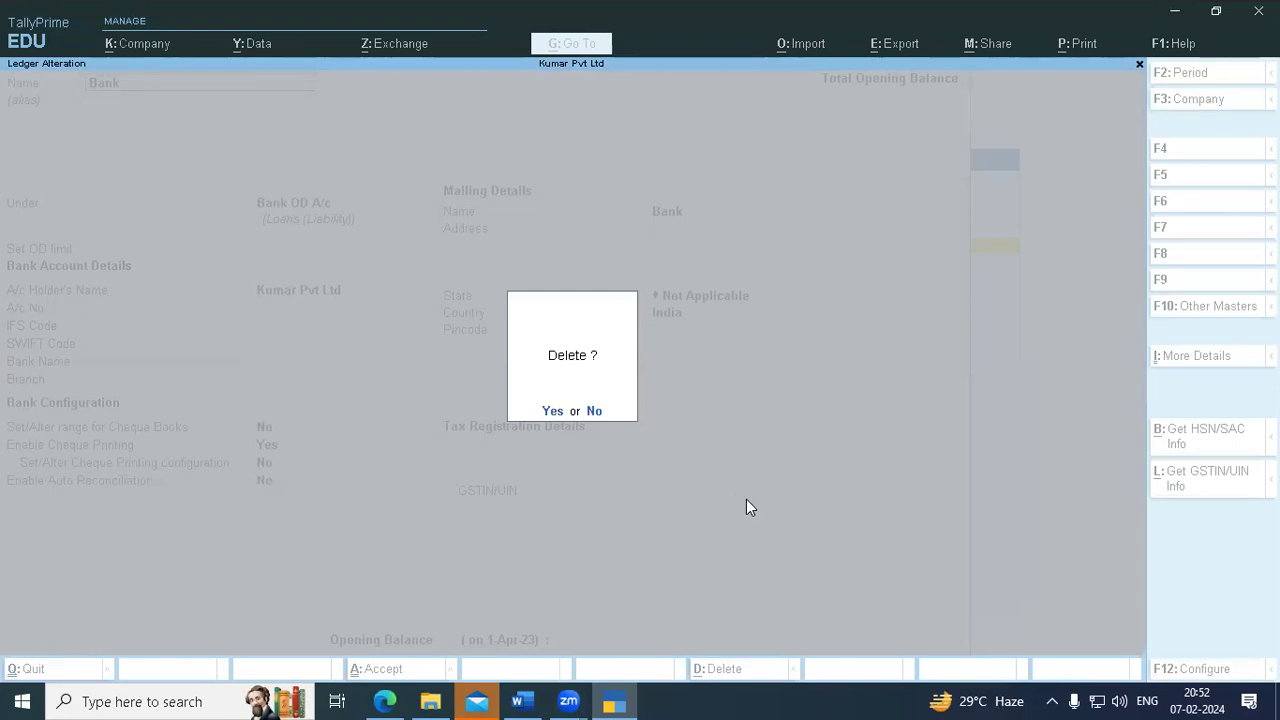
pyautogui.press('Return')
pyautogui.press('Escape')
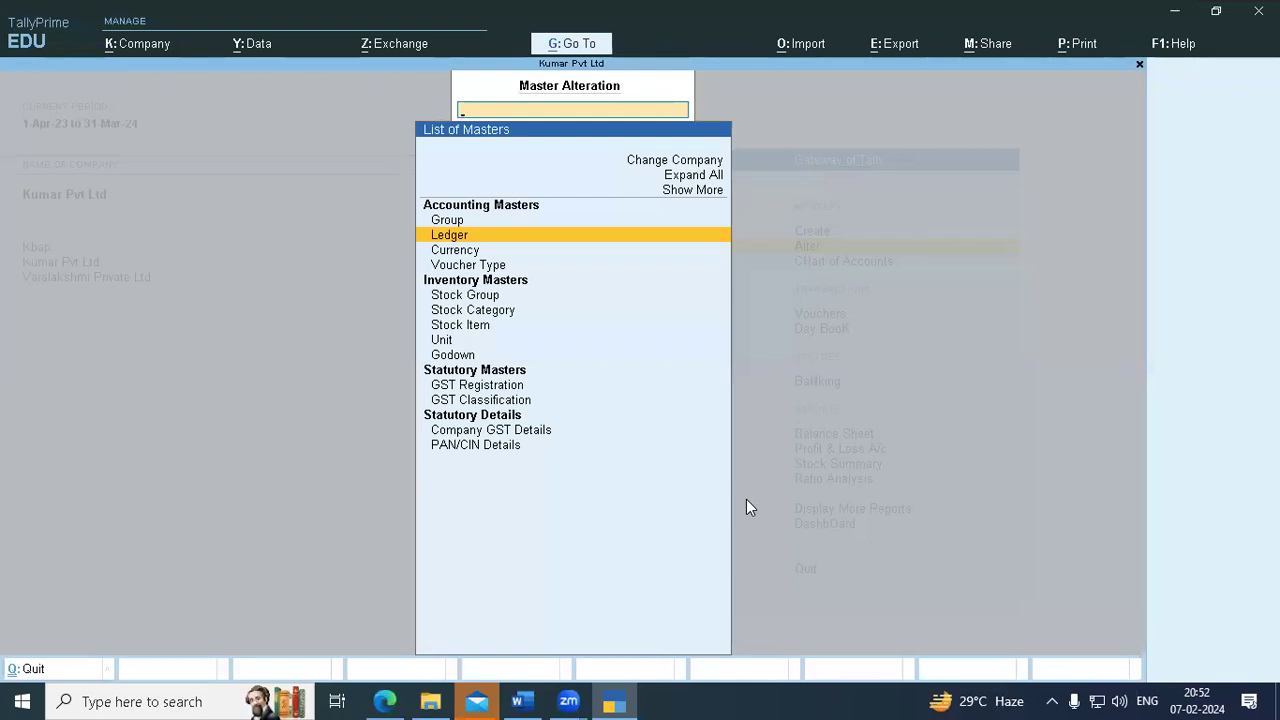
# - Close the Master Alteration list with Esc, back to the Gateway of Tally
pyautogui.press('Escape')
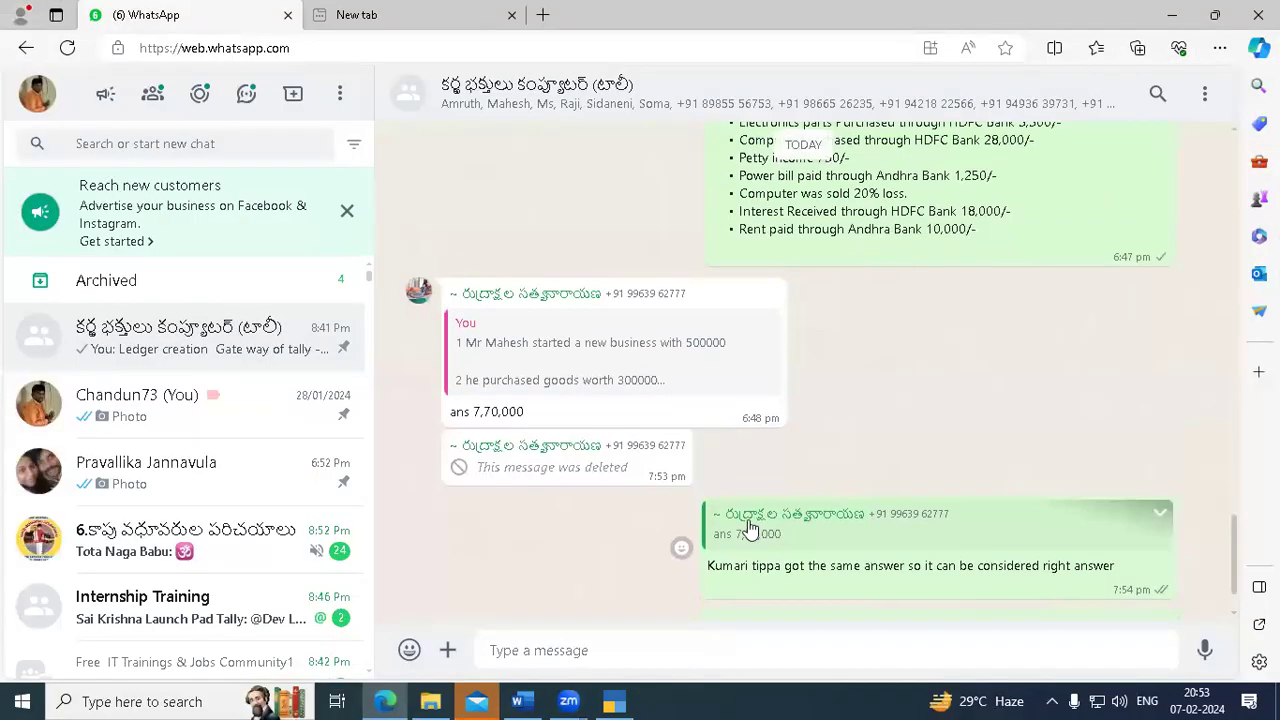
# - Scroll the WhatsApp chat to the voucher posting problems message
pyautogui.scroll(10, 750, 528)
pyautogui.scroll(15, 750, 528)
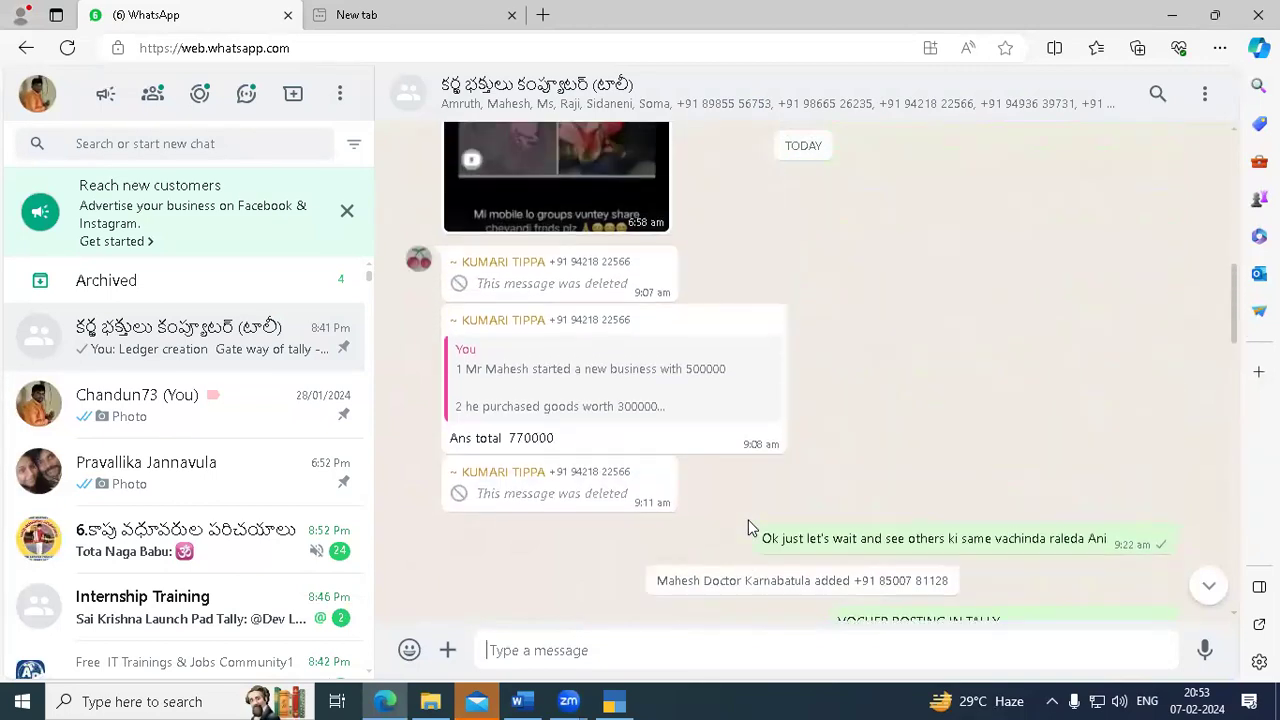
pyautogui.scroll(-5, 750, 528)
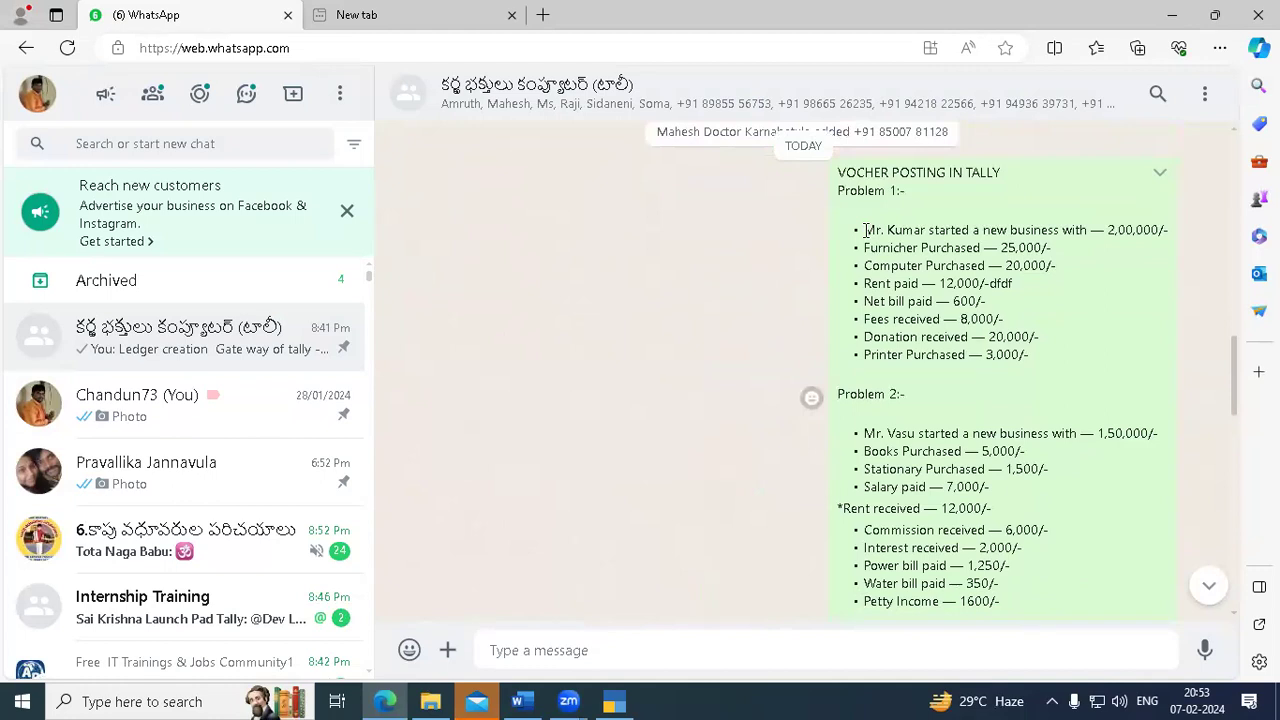
# - Minimise Edge and bring up the tally Word document at Problem 2, Mr. Vasu's transactions
pyautogui.click(1176, 17)
pyautogui.click(518, 701)
pyautogui.scroll(-5, 239, 453)
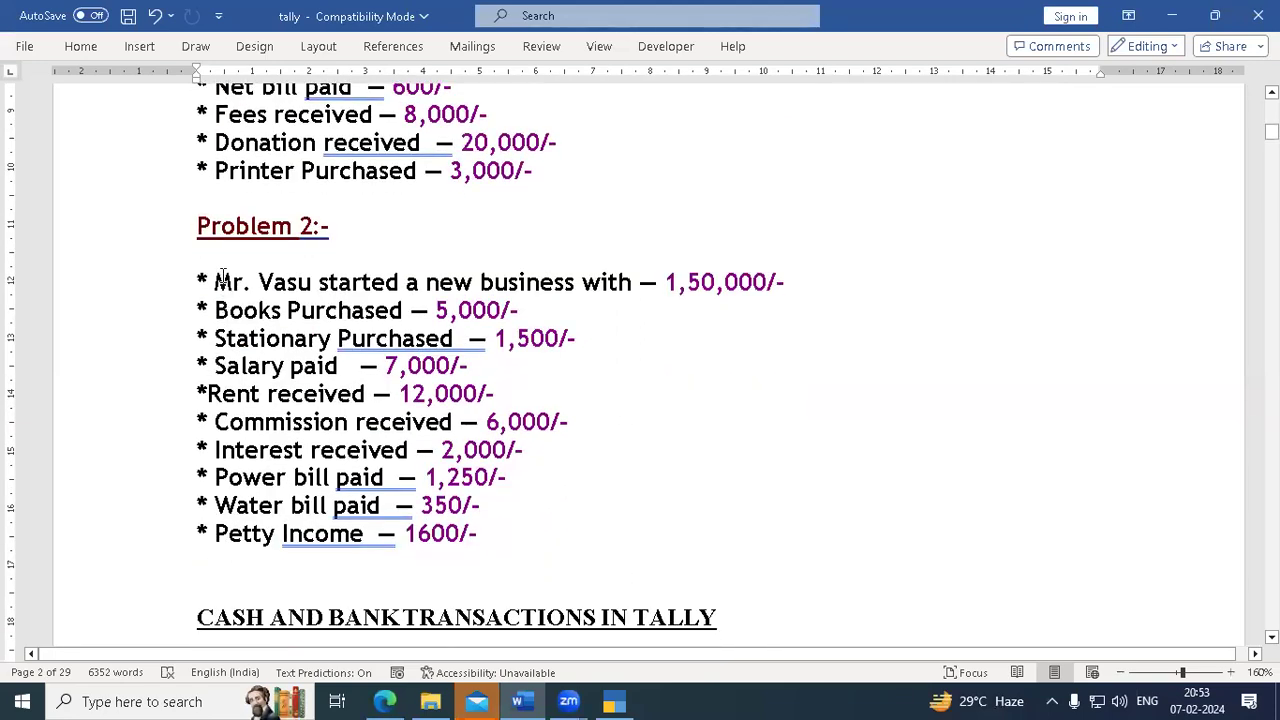
# - Select the Problem 2 transaction list in Word, then switch back to TallyPrime
pyautogui.moveTo(215, 281); pyautogui.dragTo(533, 486)
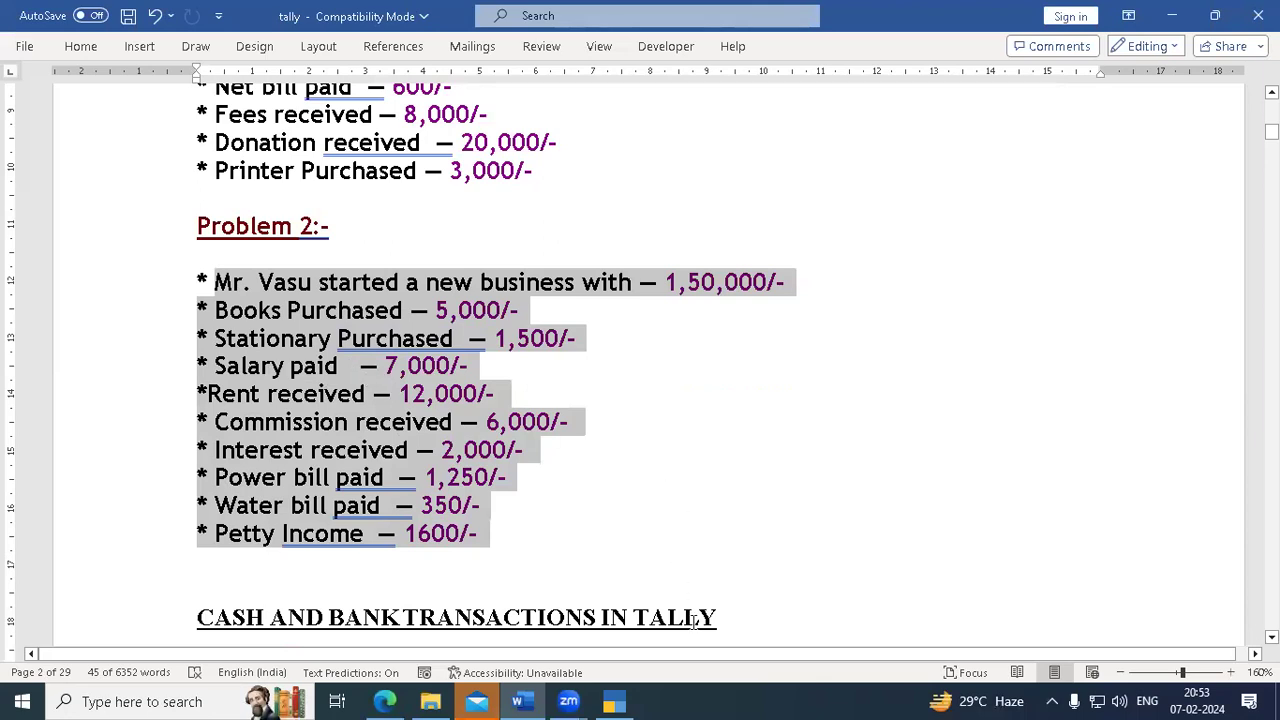
pyautogui.click(615, 701)
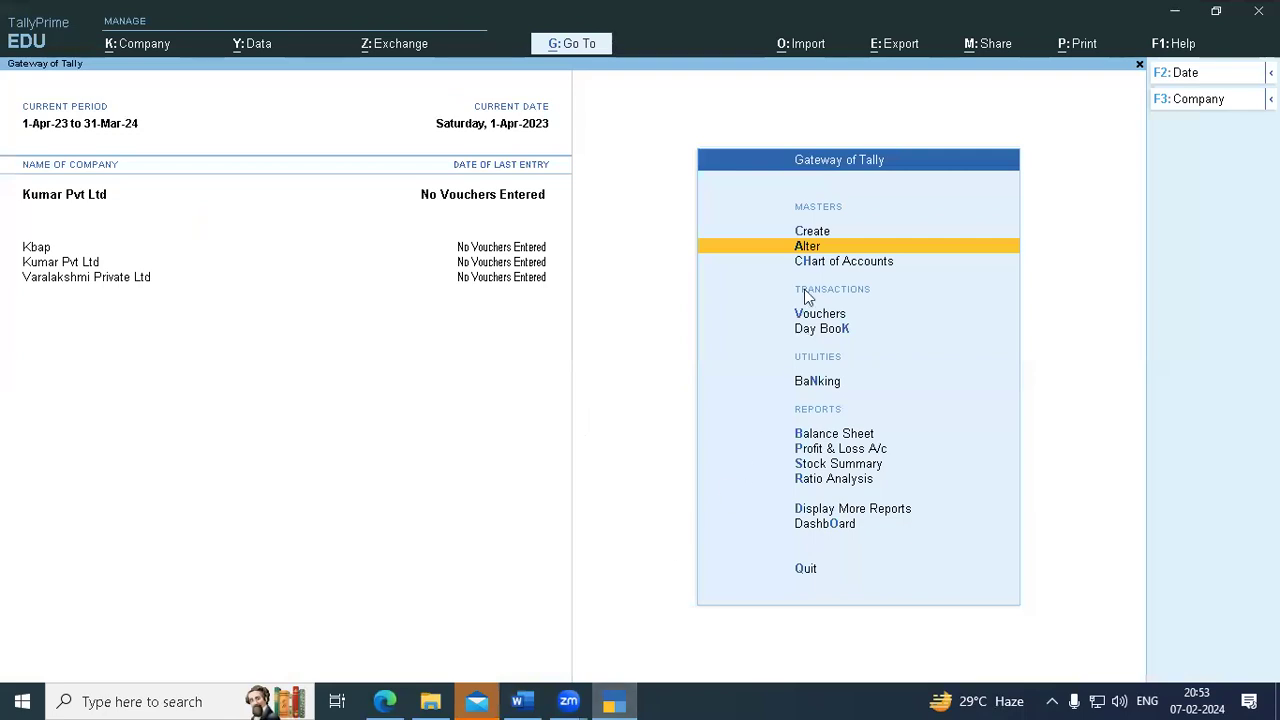
# - Check the Alter group list, then open the Alter ledger list
pyautogui.click(818, 249)
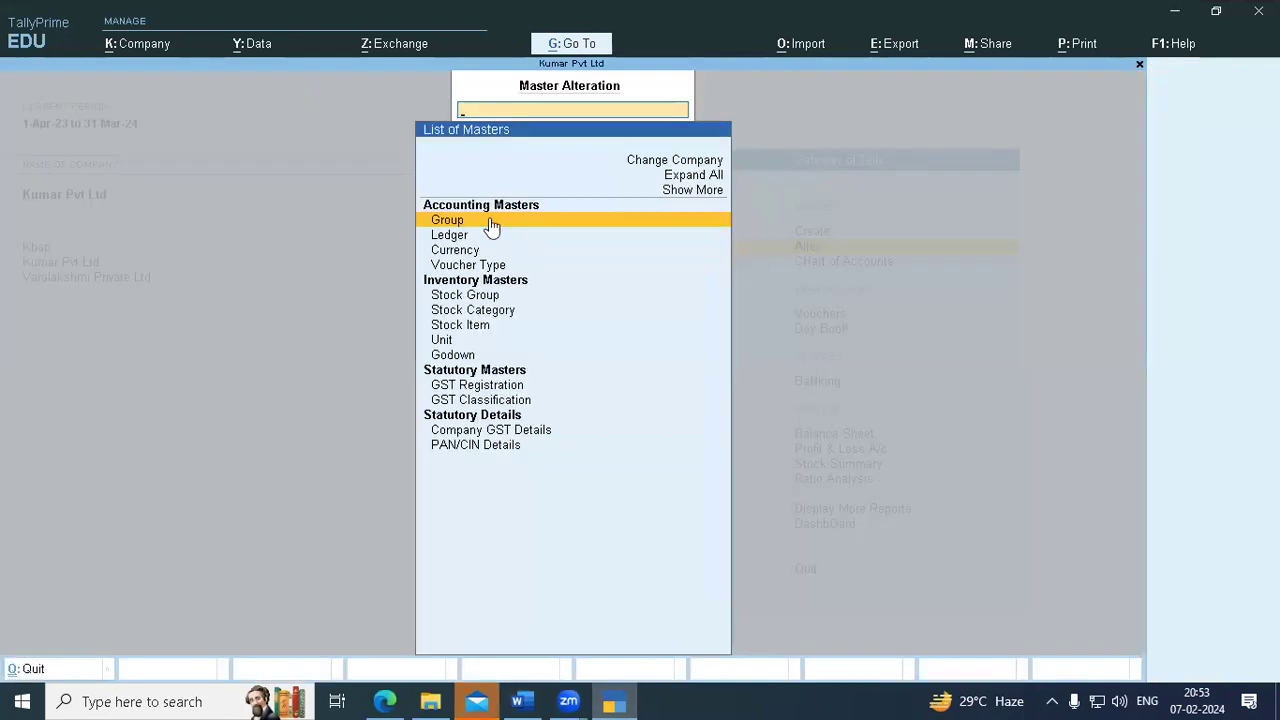
pyautogui.click(449, 227)
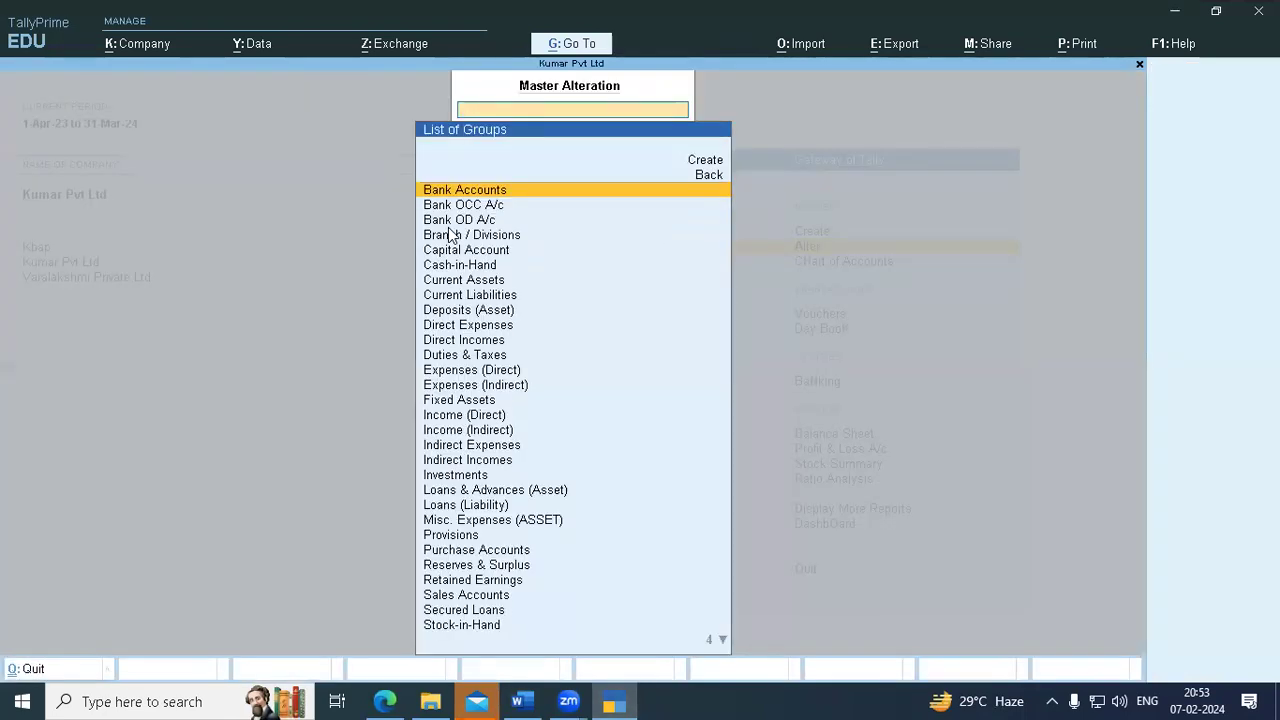
pyautogui.press('Escape')
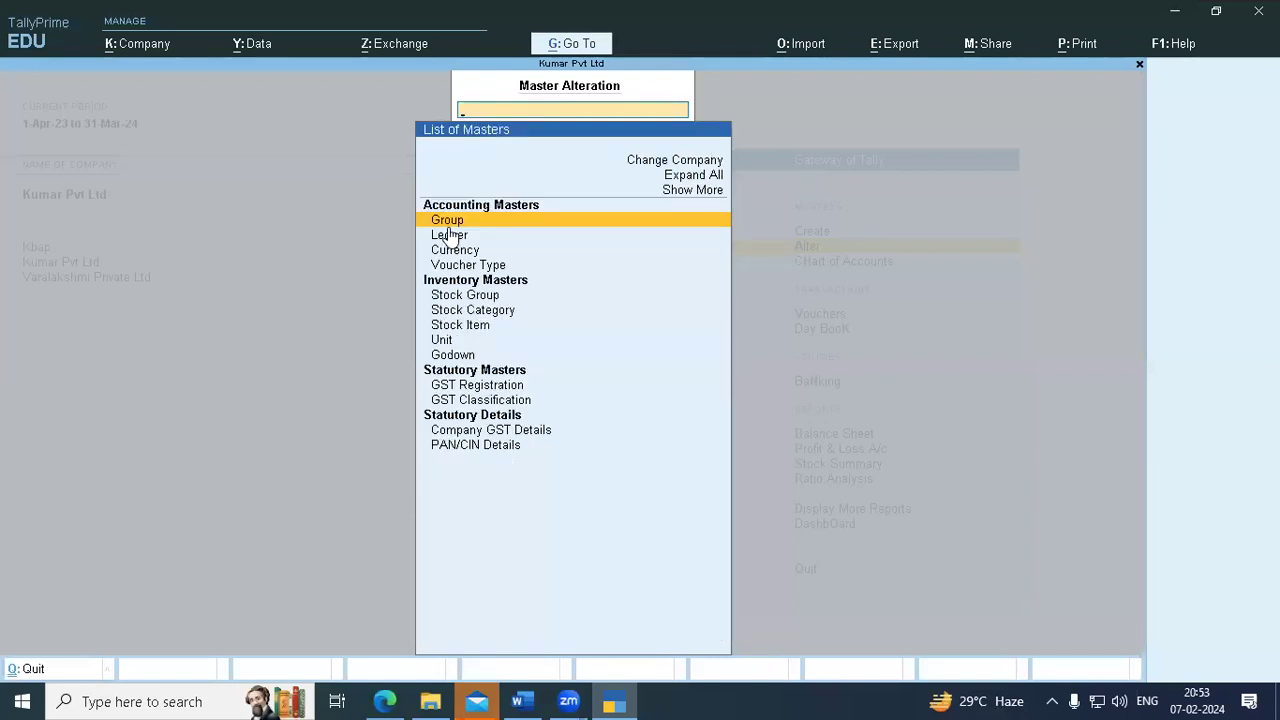
pyautogui.press('Down')
pyautogui.click(450, 234)
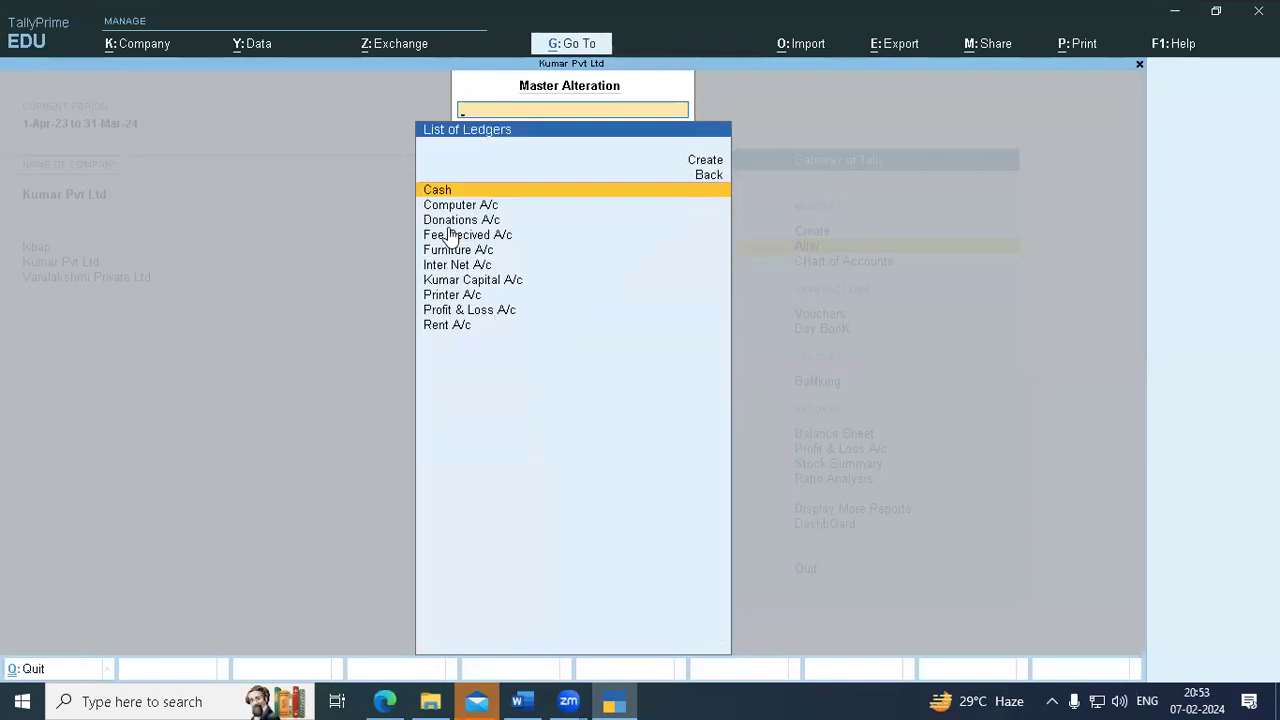
# - Browse the ledger names, then open Chart of Accounts by ledgers showing 10 ledgers
pyautogui.press('Down')
pyautogui.press('Down')
pyautogui.press('Down')
pyautogui.press('Down')
pyautogui.press('Down')
pyautogui.press('Down')
pyautogui.press('Down')
pyautogui.press('Down')
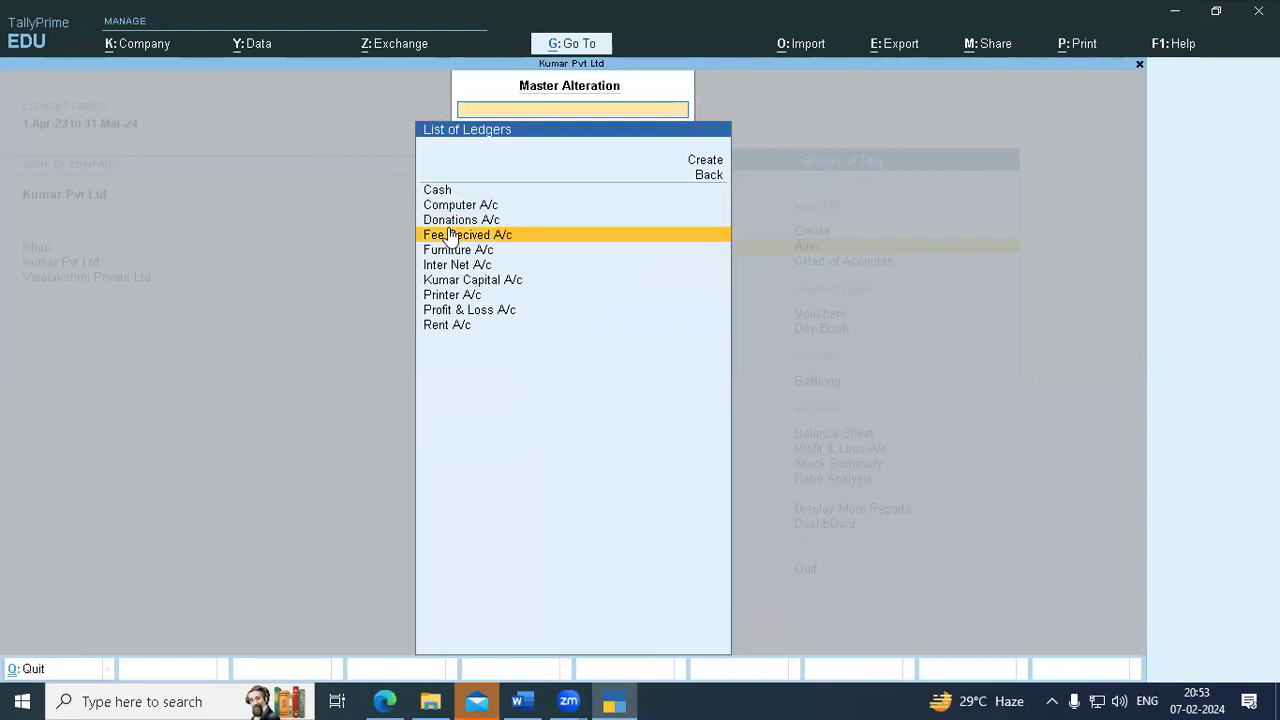
pyautogui.press('Up')
pyautogui.press('Up')
pyautogui.press('Up')
pyautogui.press('Up')
pyautogui.press('Up')
pyautogui.press('Up')
pyautogui.press('Up')
pyautogui.press('Up')
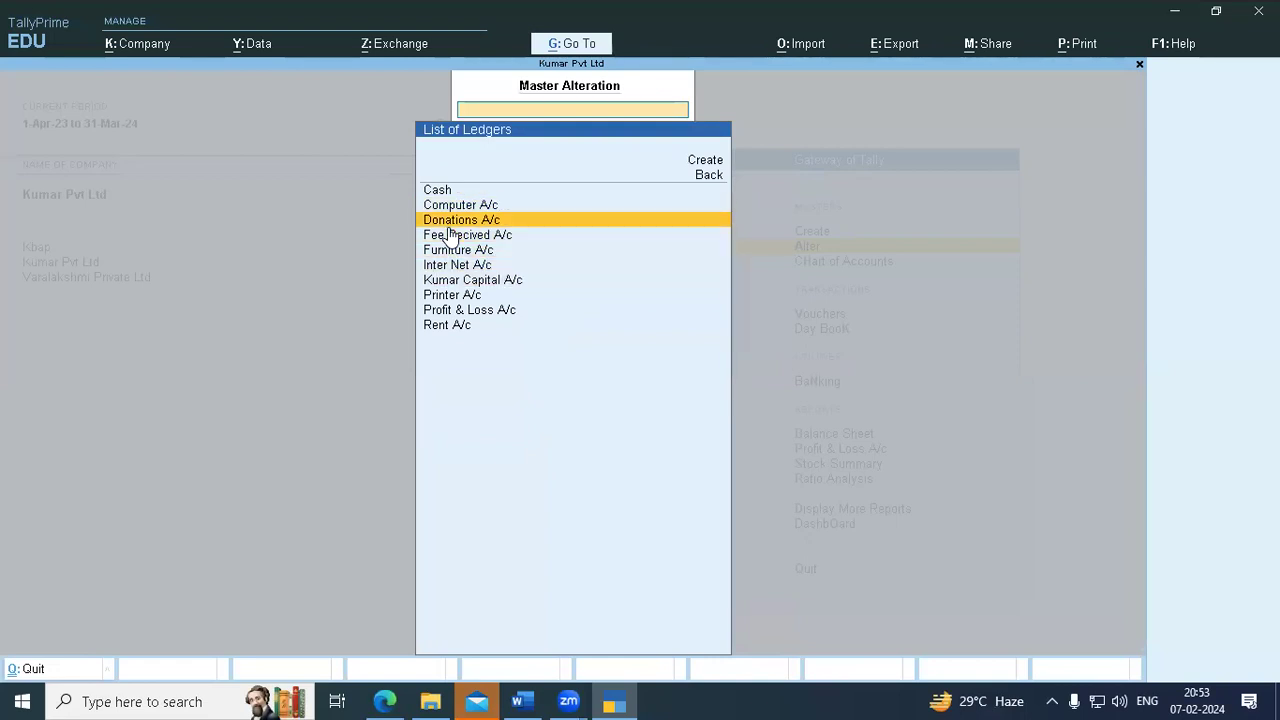
pyautogui.press('Escape')
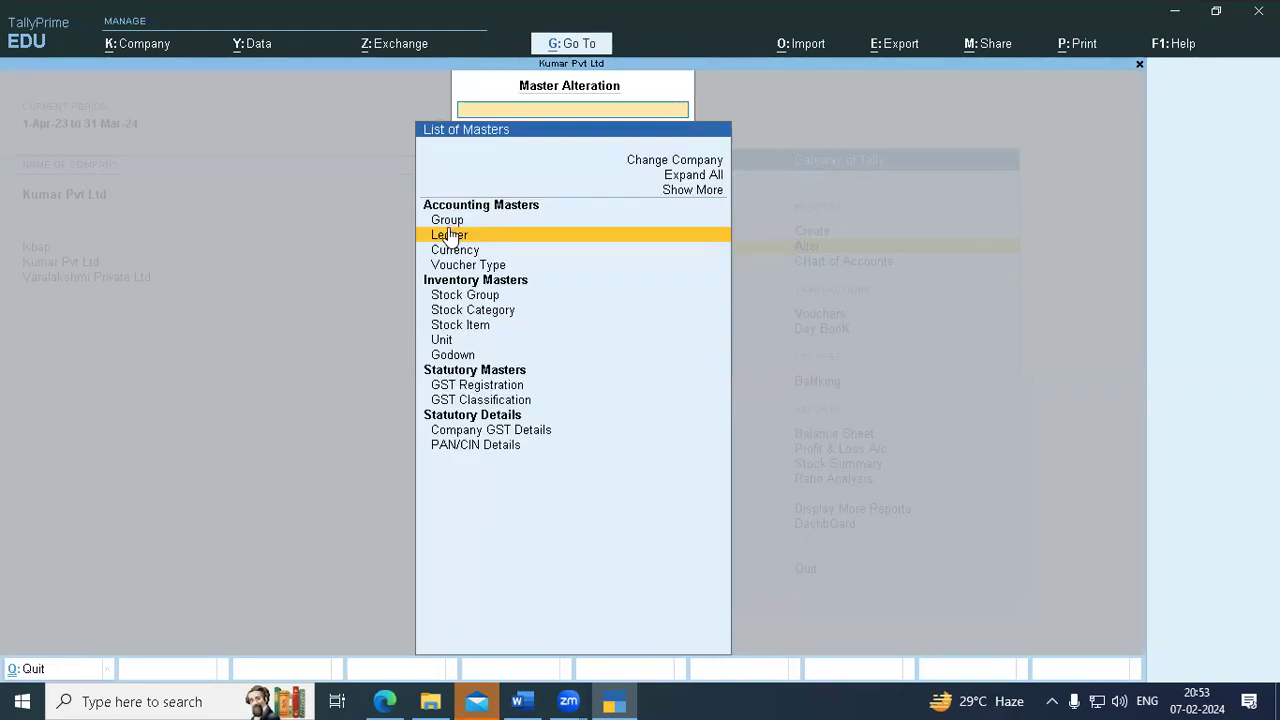
pyautogui.press('Escape')
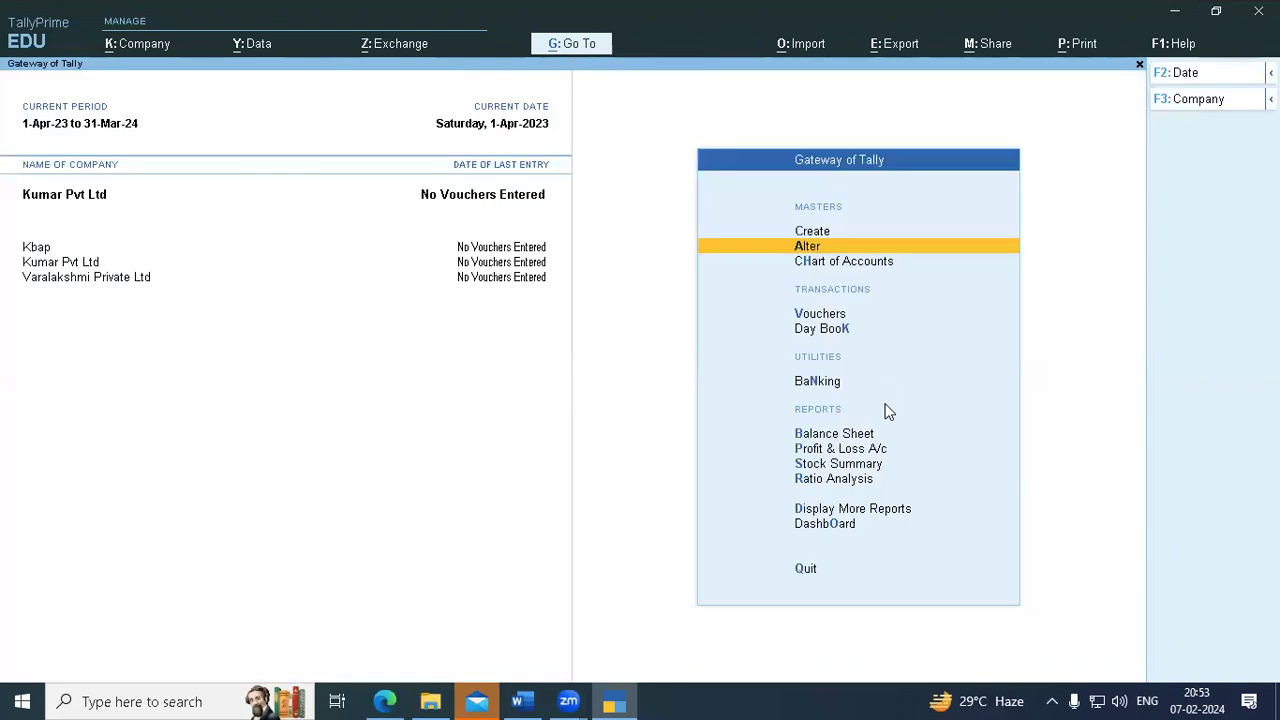
pyautogui.press('Down')
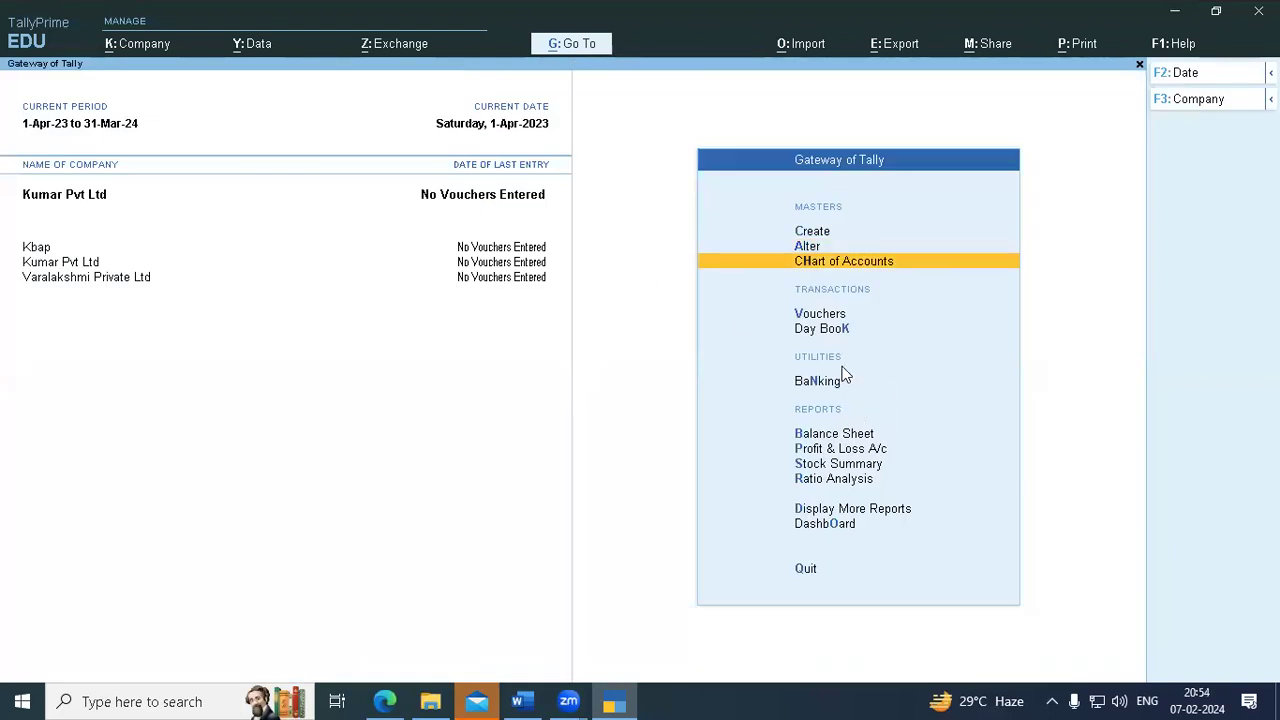
pyautogui.press('Return')
pyautogui.press('Return')
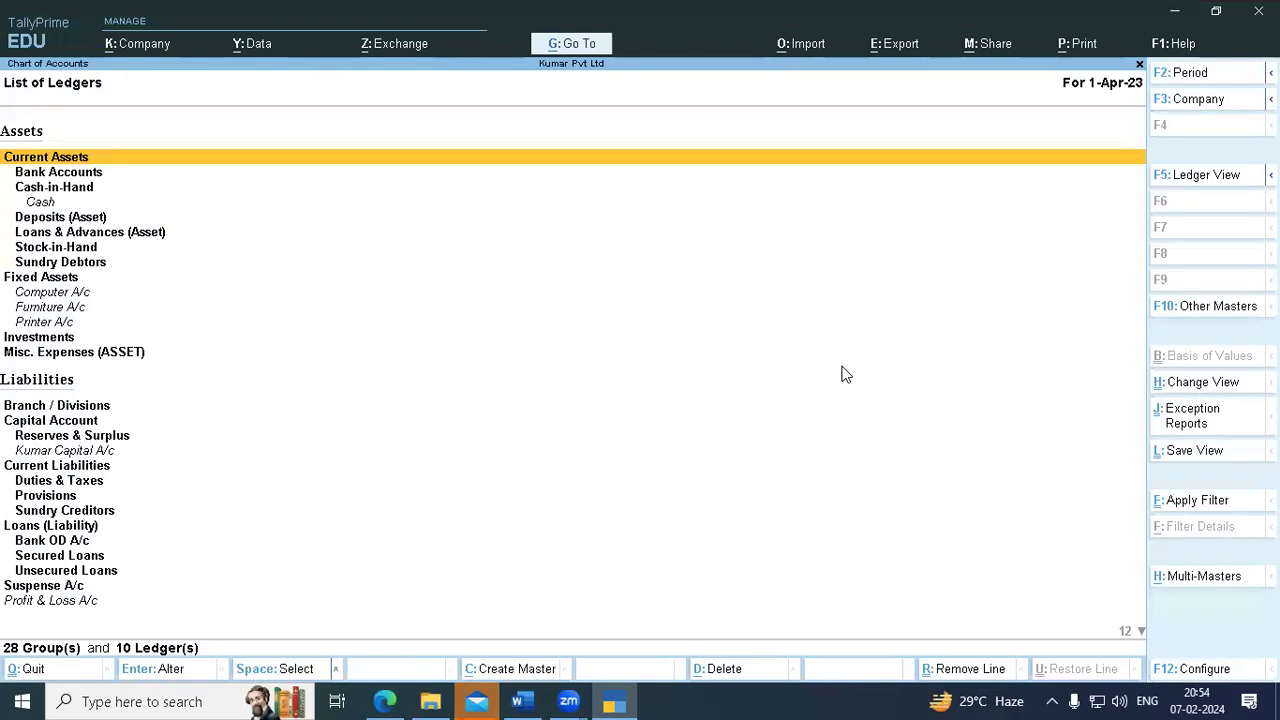
pyautogui.click(1188, 576)
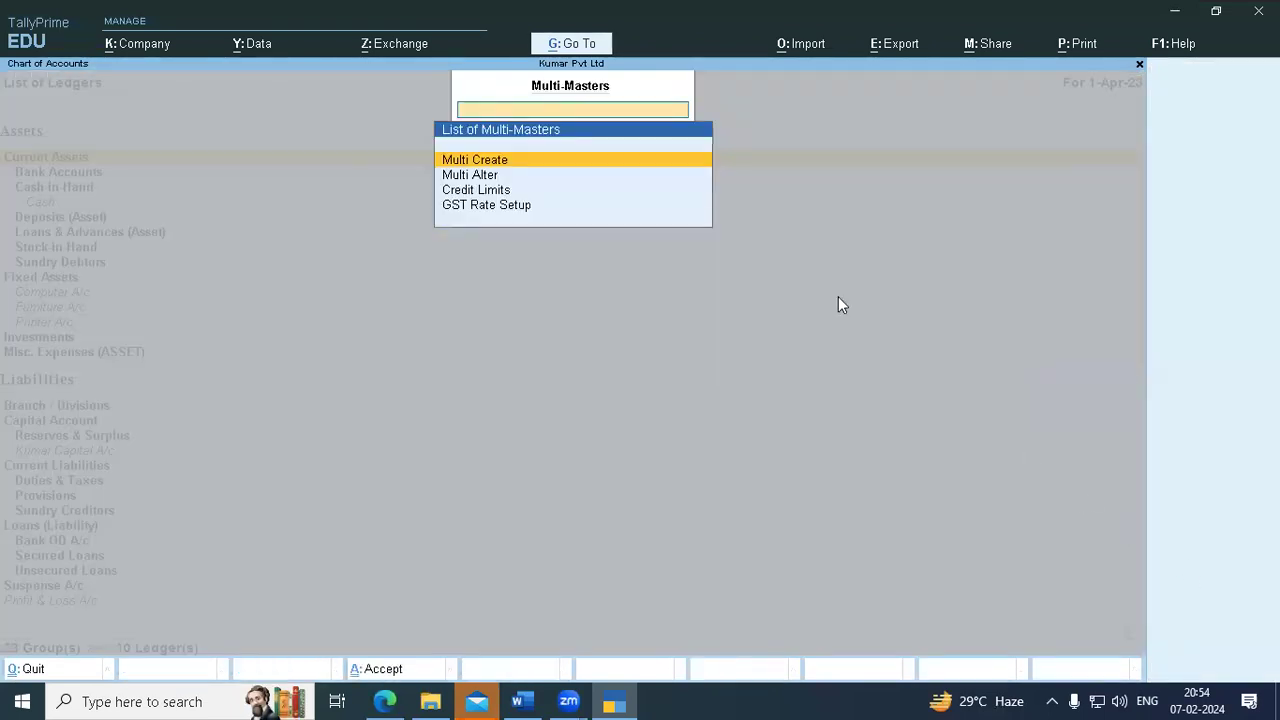
pyautogui.click(460, 177)
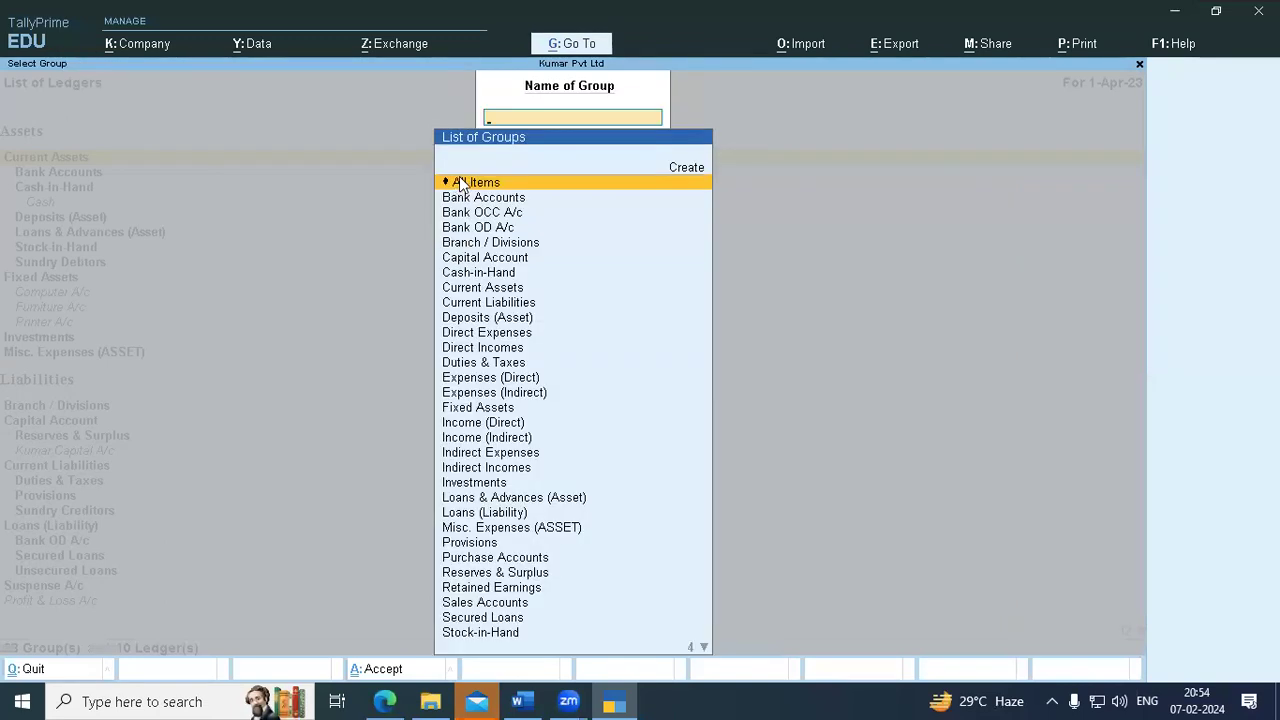
pyautogui.click(459, 182)
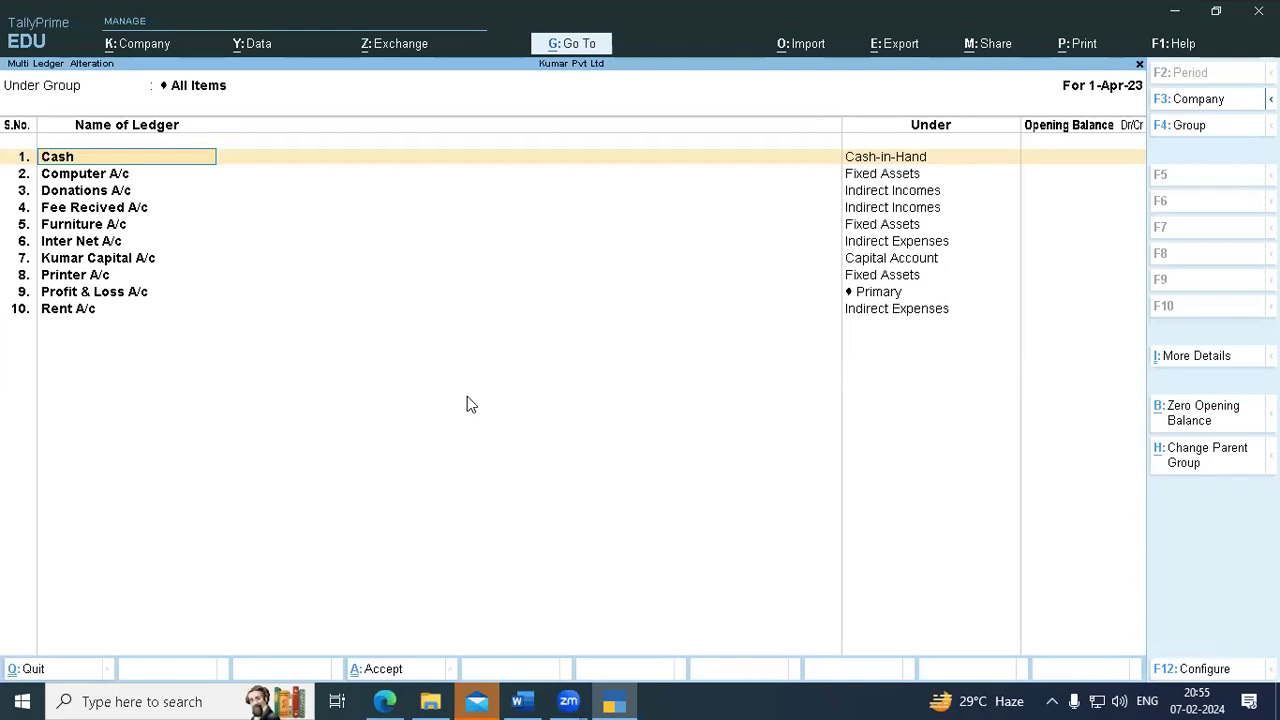
pyautogui.press('BackSpace')
pyautogui.press('Escape')
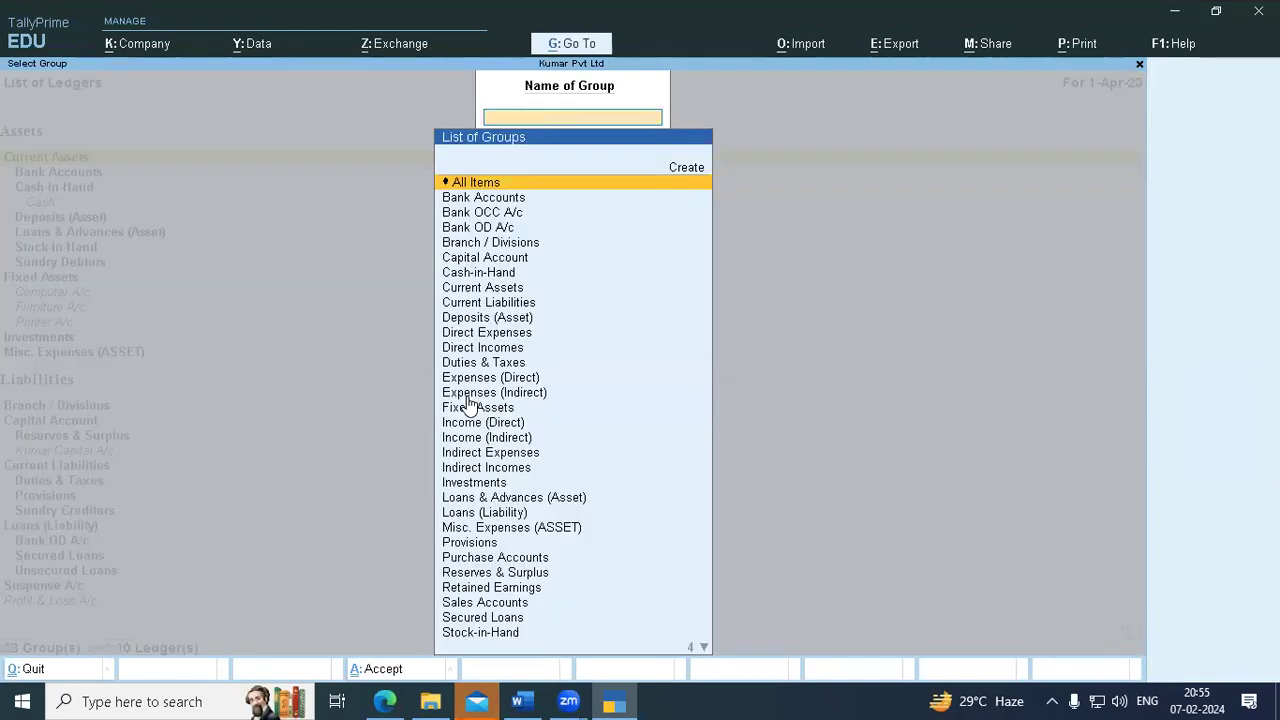
pyautogui.press('Escape')
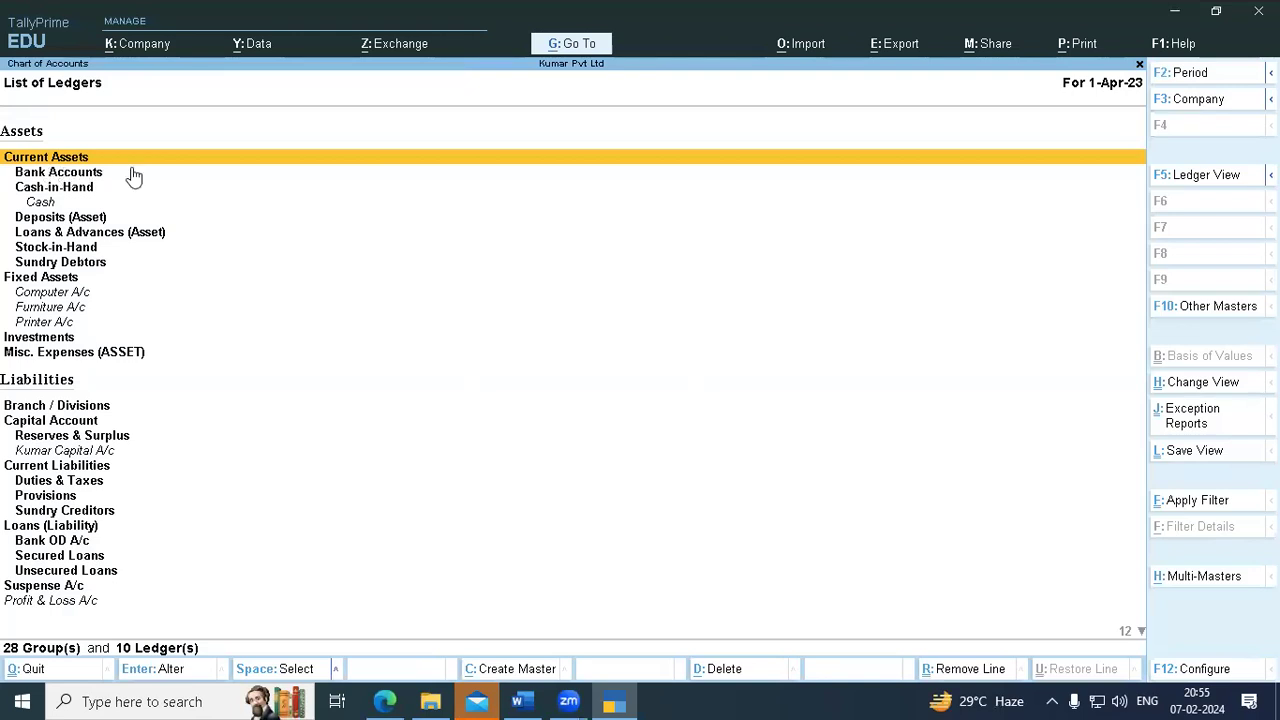
pyautogui.click(1205, 578)
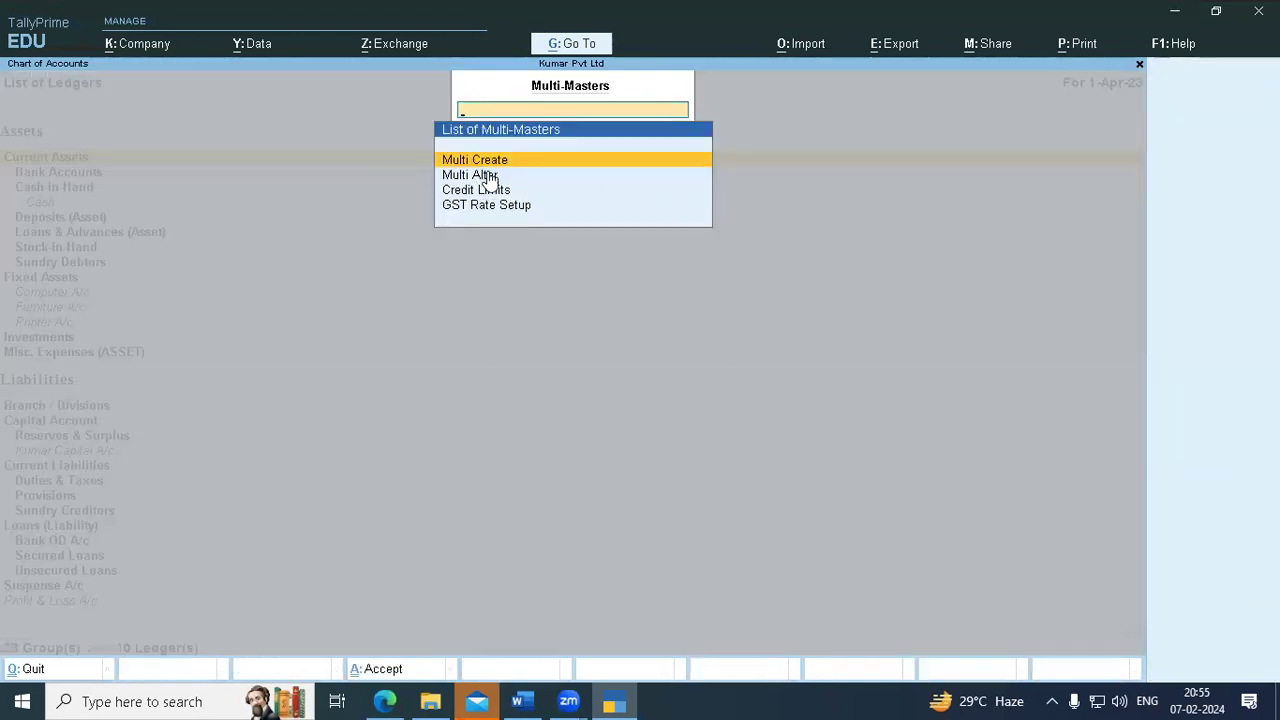
pyautogui.click(489, 174)
pyautogui.click(491, 176)
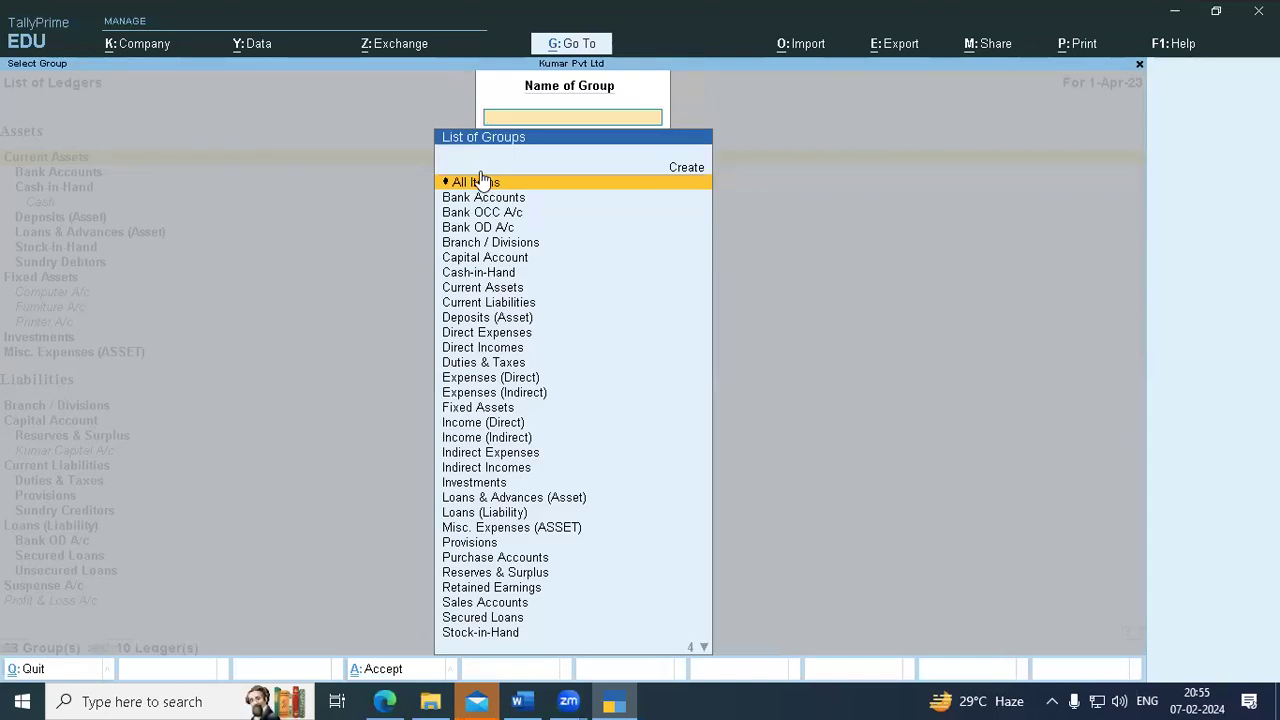
pyautogui.click(480, 171)
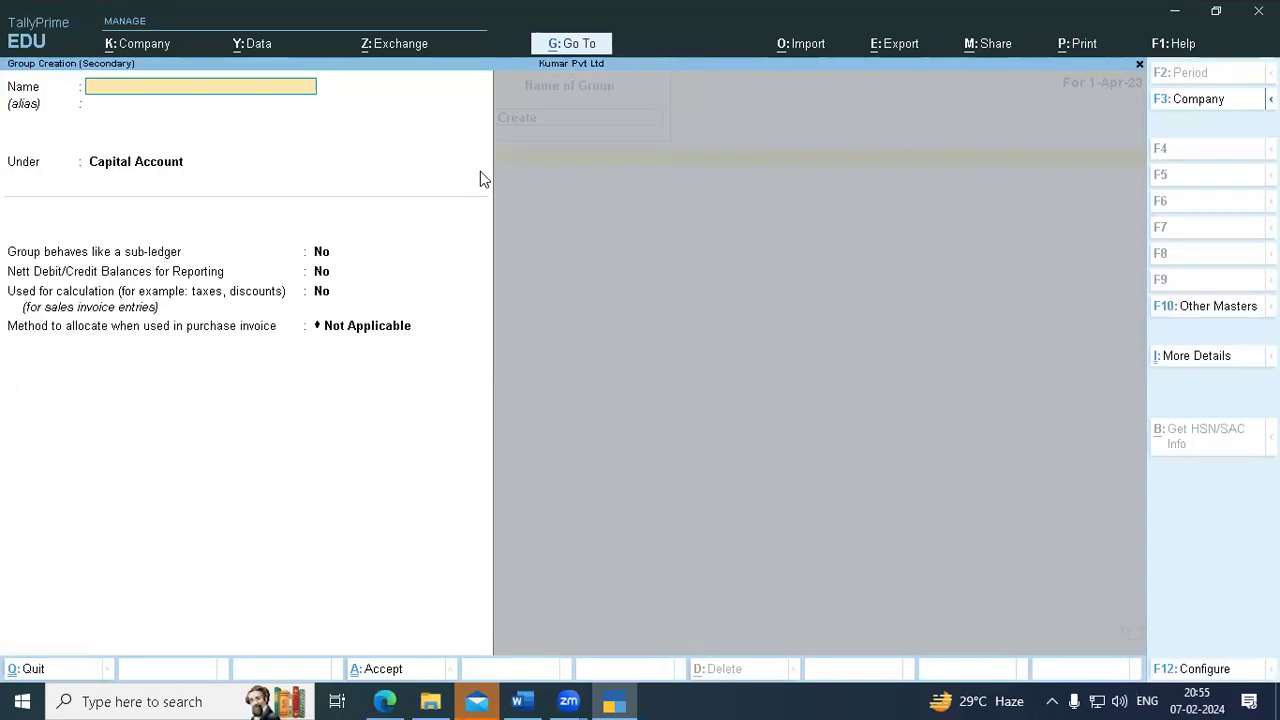
pyautogui.press('Escape')
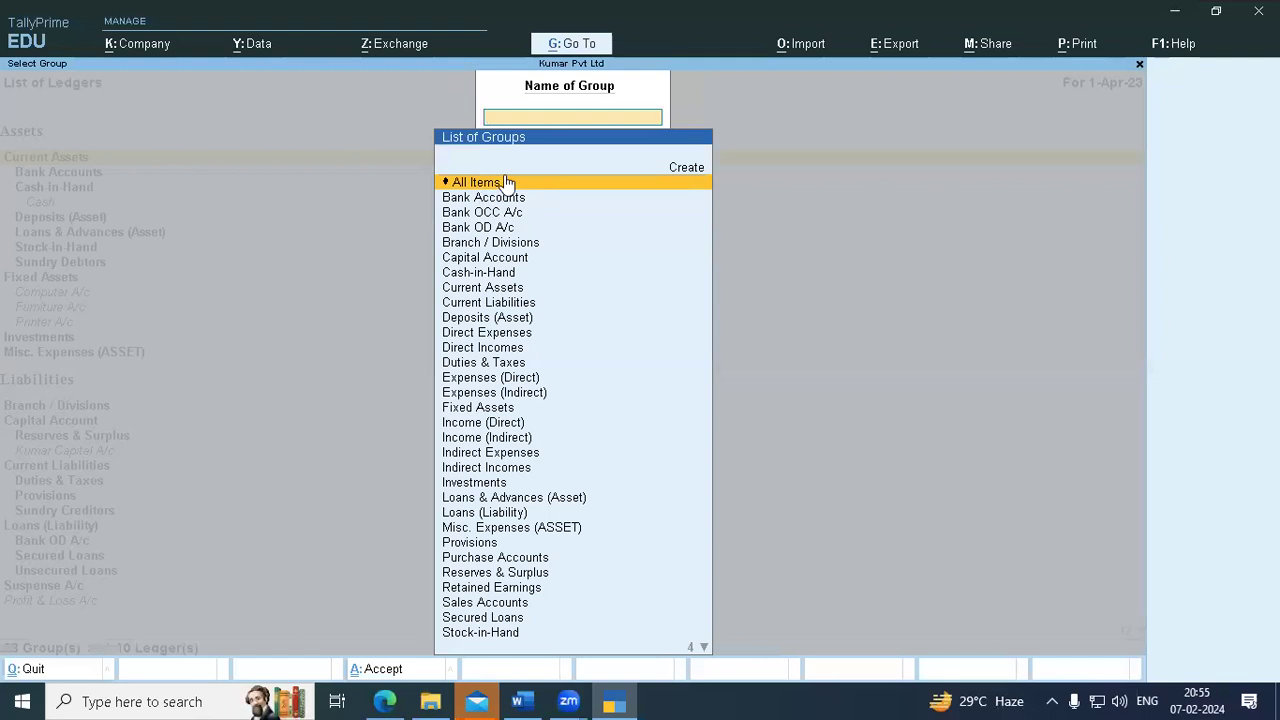
pyautogui.click(504, 178)
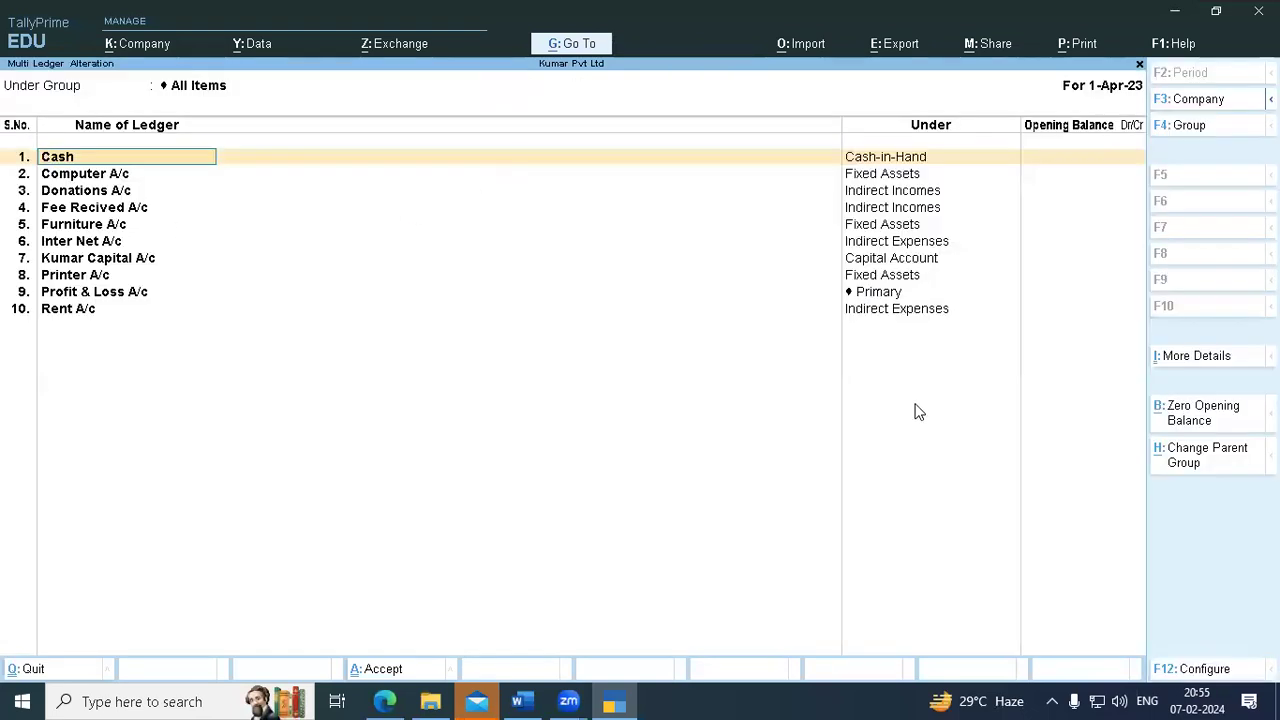
pyautogui.press('Return')
pyautogui.press('Return')
pyautogui.press('Return')
pyautogui.press('Return')
pyautogui.press('Return')
pyautogui.press('Return')
pyautogui.press('Return')
pyautogui.press('Return')
pyautogui.press('Return')
pyautogui.press('Return')
pyautogui.press('Return')
pyautogui.press('Return')
pyautogui.press('Return')
pyautogui.press('Return')
pyautogui.press('Return')
pyautogui.press('Return')
pyautogui.press('Return')
pyautogui.press('Return')
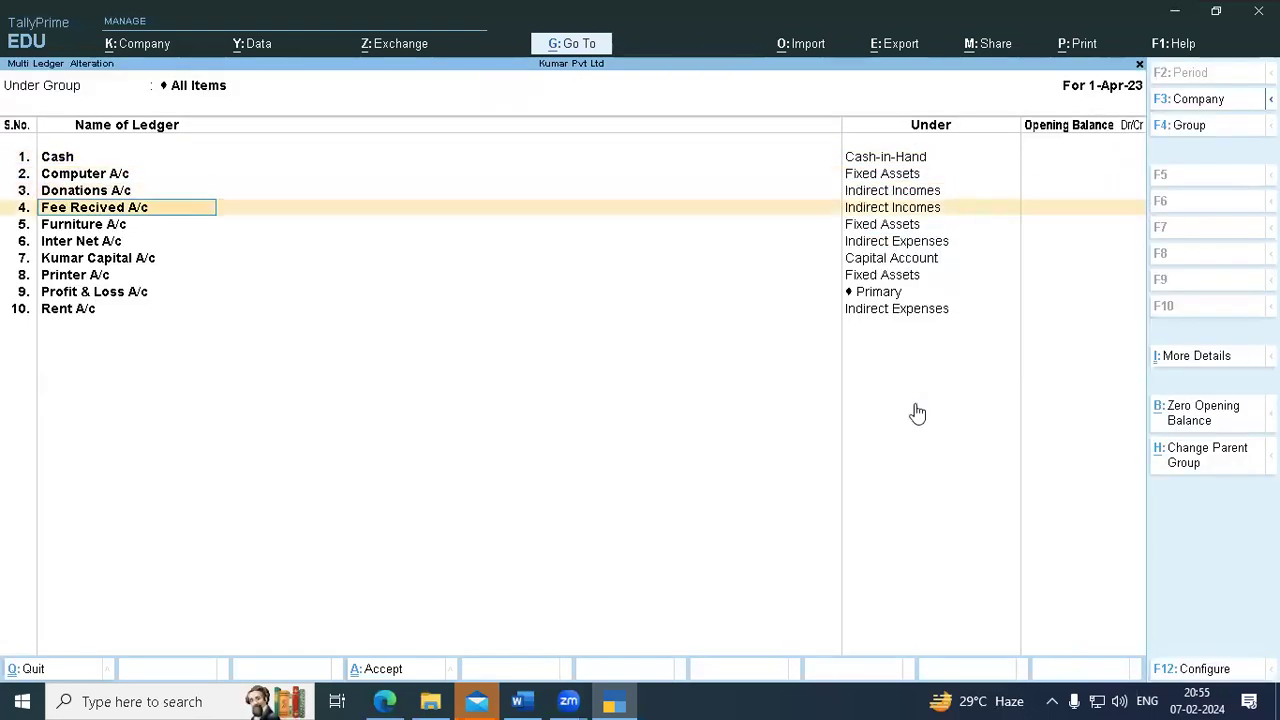
pyautogui.press('Return')
pyautogui.press('Return')
pyautogui.press('Return')
pyautogui.press('Return')
pyautogui.press('Return')
pyautogui.press('Return')
pyautogui.press('Return')
pyautogui.press('Return')
pyautogui.press('Return')
pyautogui.press('Return')
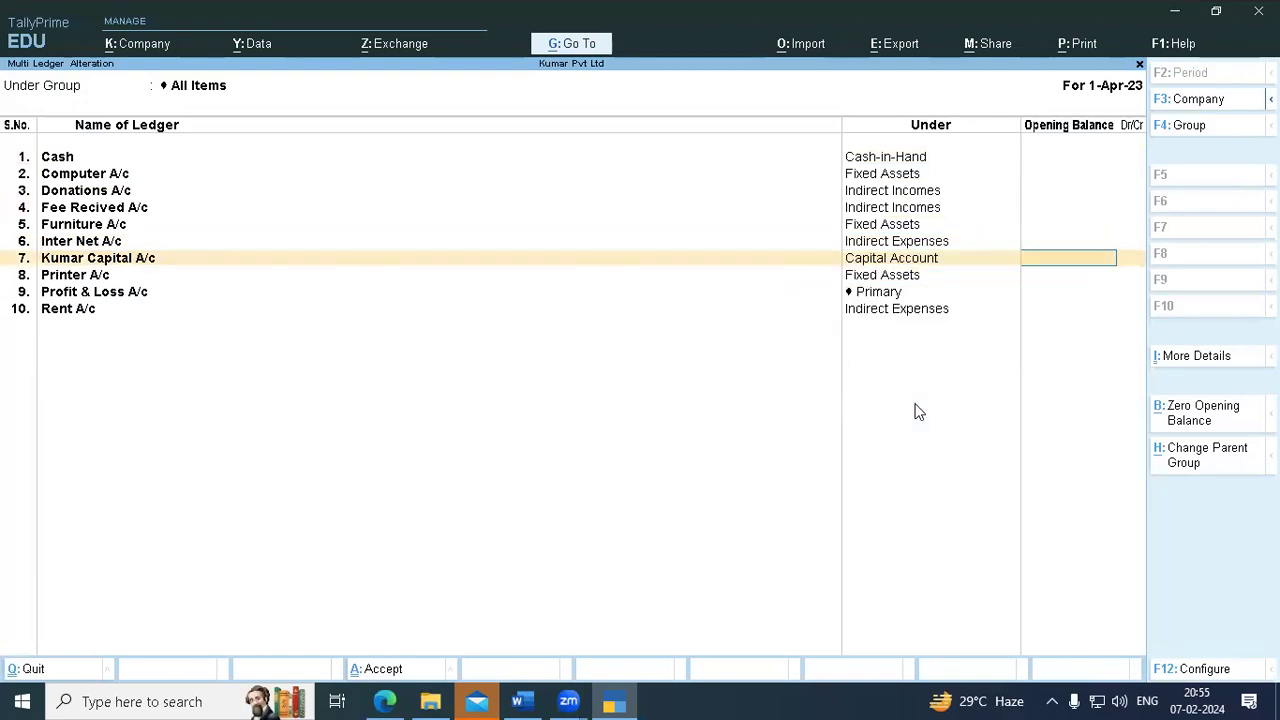
pyautogui.press('Return')
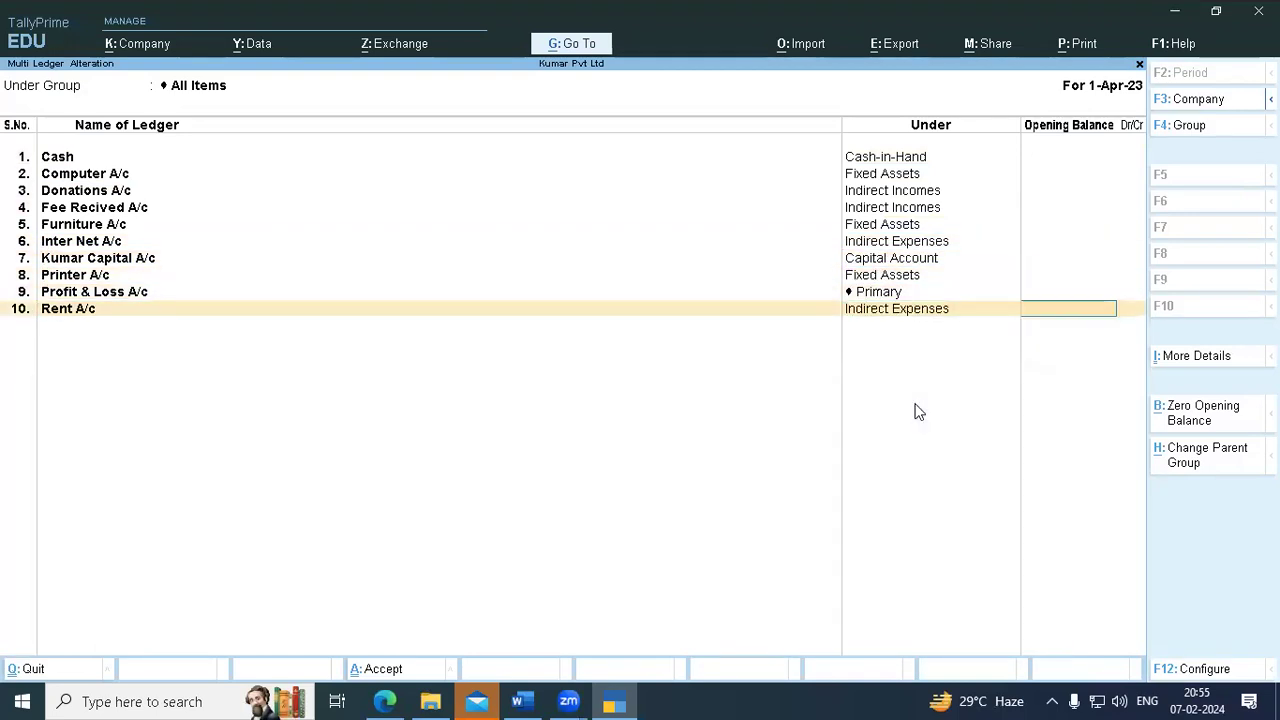
pyautogui.press('Return')
pyautogui.press('Return')
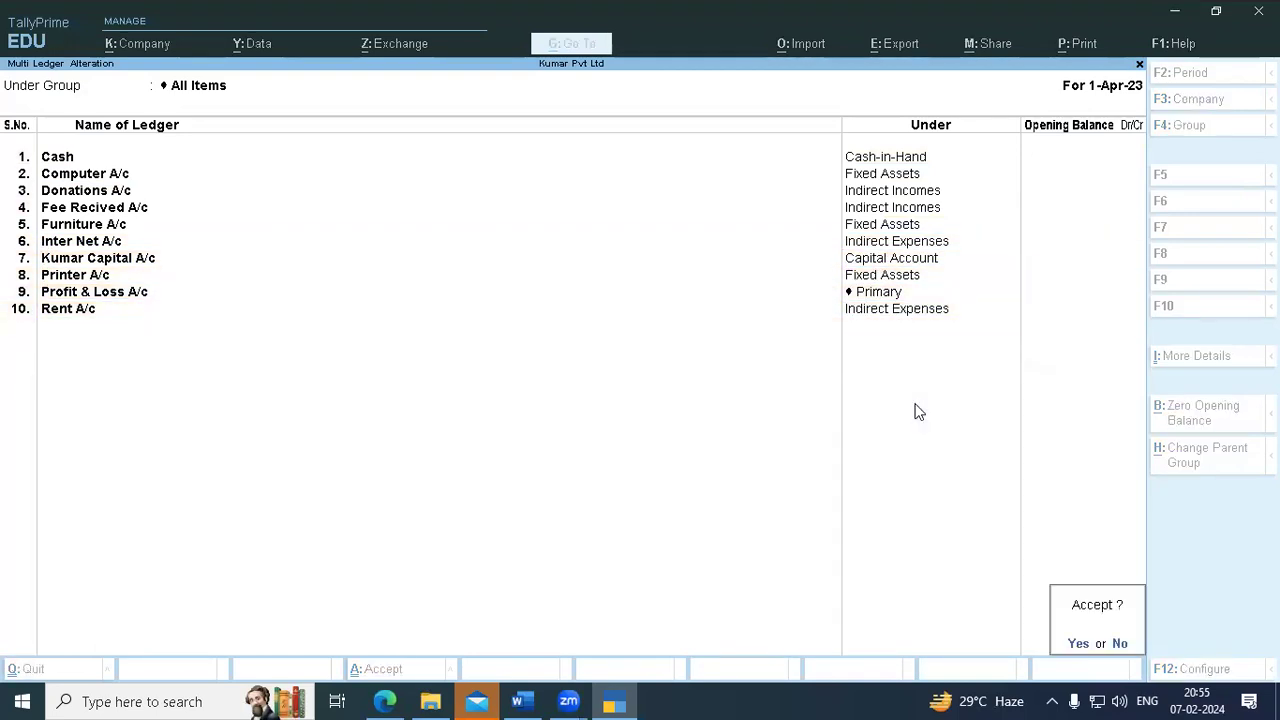
pyautogui.click(1078, 644)
# - Back out of the Kumar Pvt Ltd chart of accounts to the Gateway of Tally
pyautogui.press('Escape')
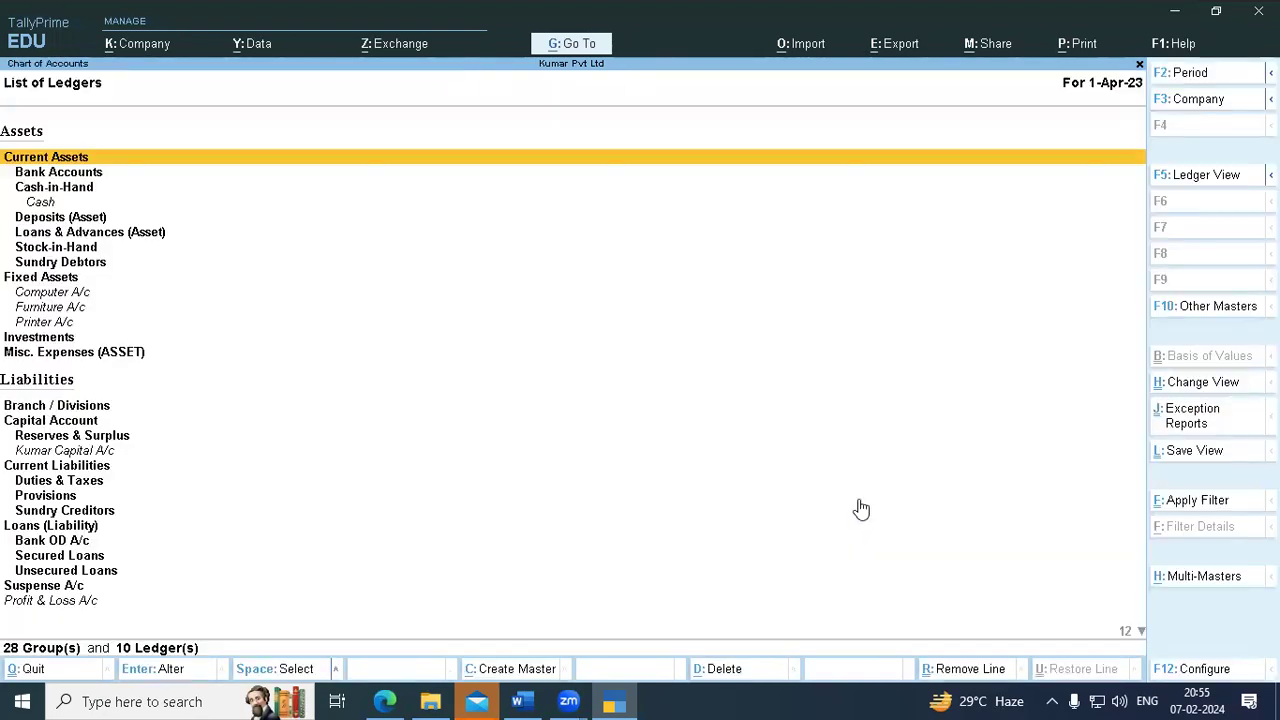
pyautogui.click(565, 111)
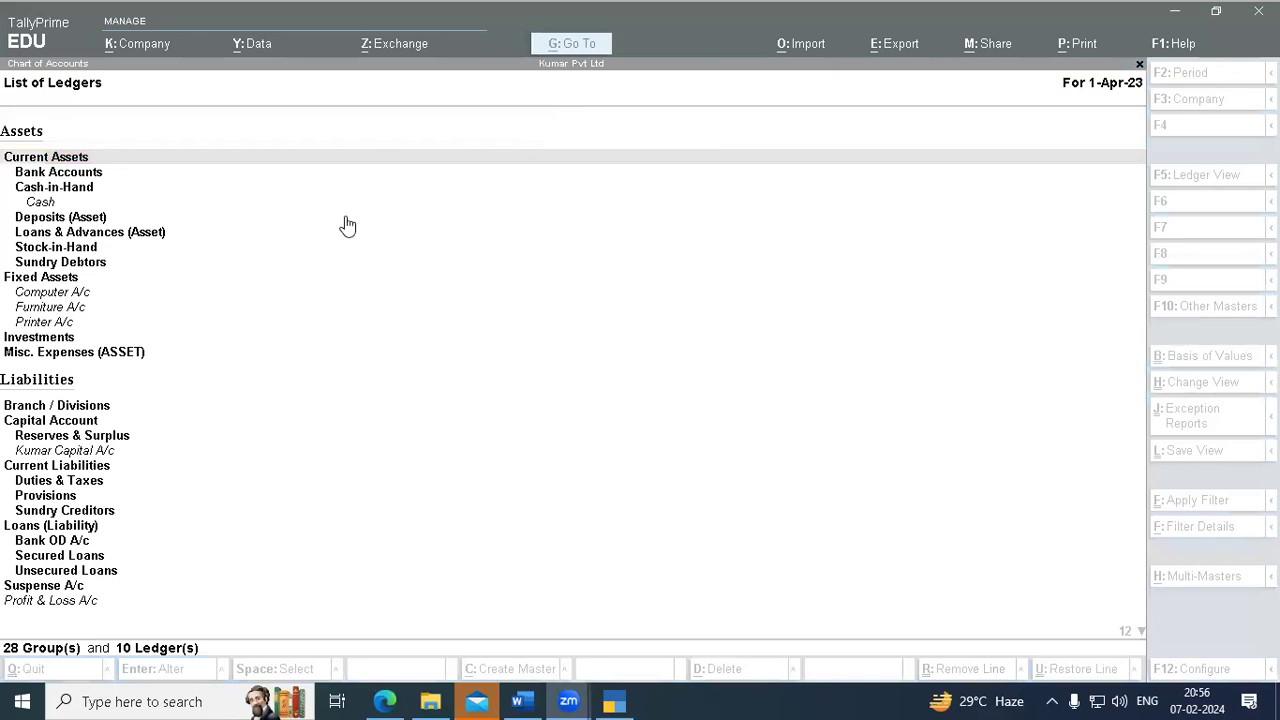
pyautogui.click(364, 190)
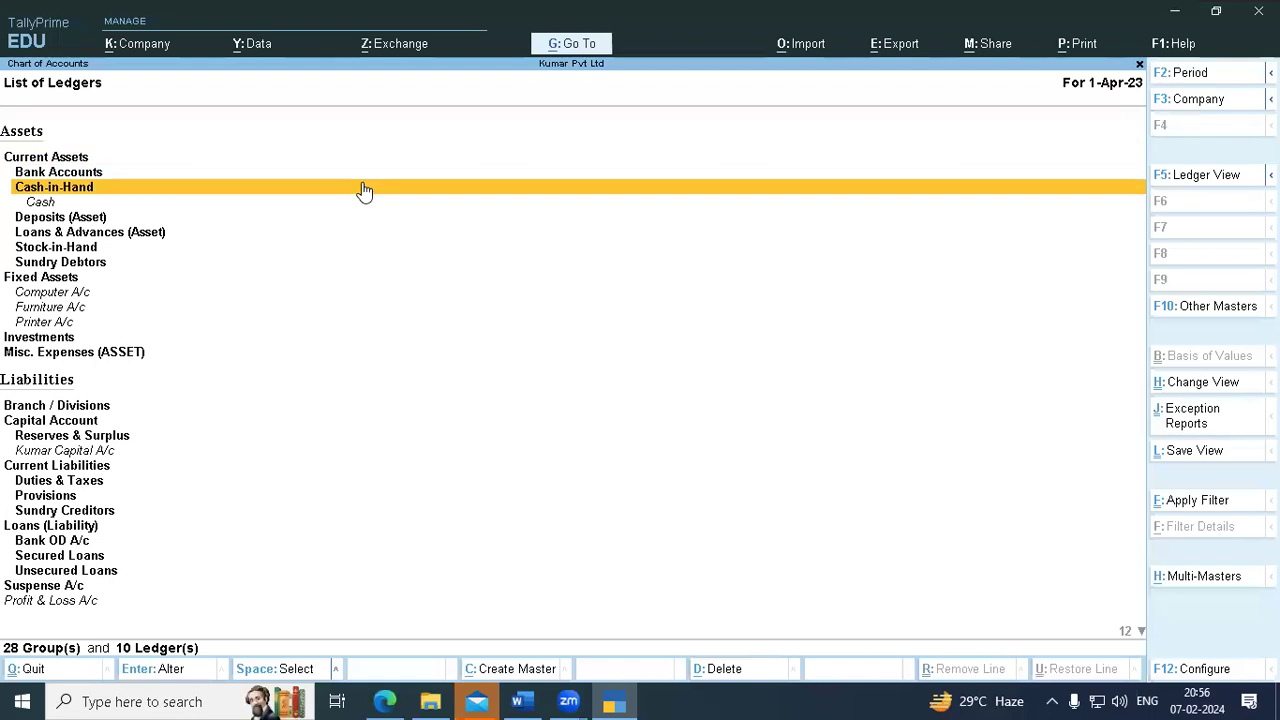
pyautogui.press('Escape')
pyautogui.press('Escape')
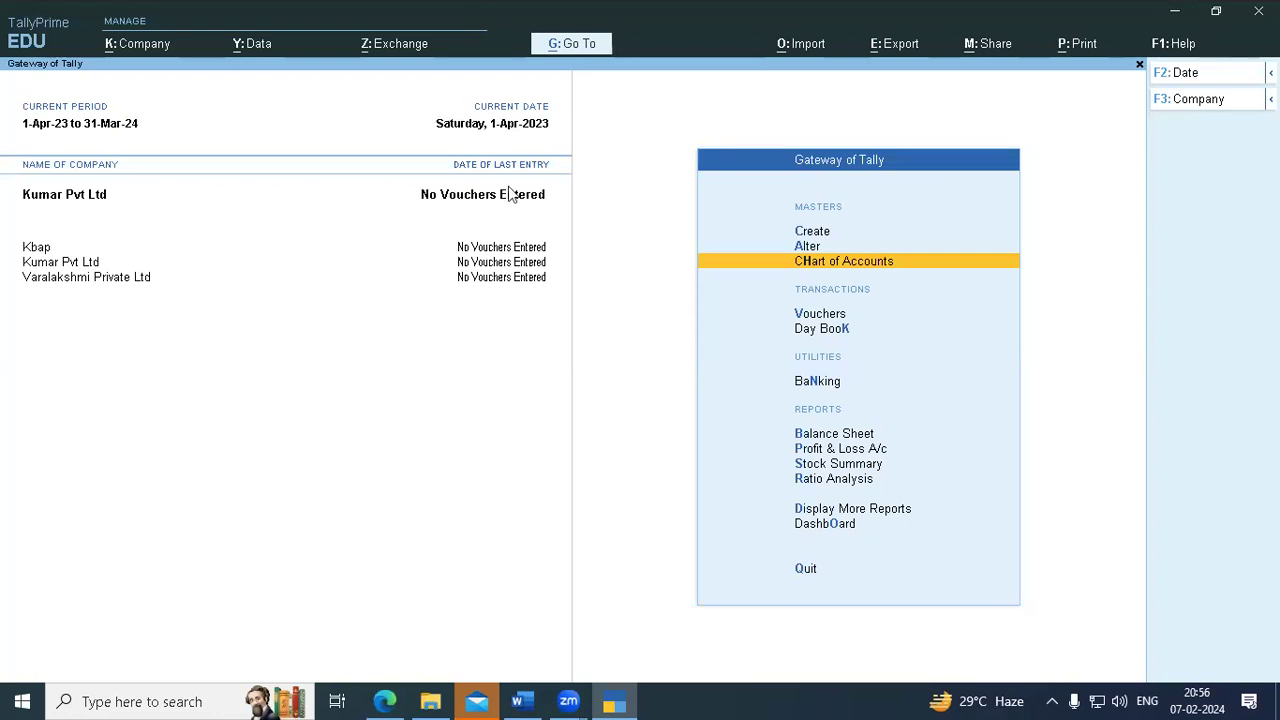
pyautogui.click(584, 106)
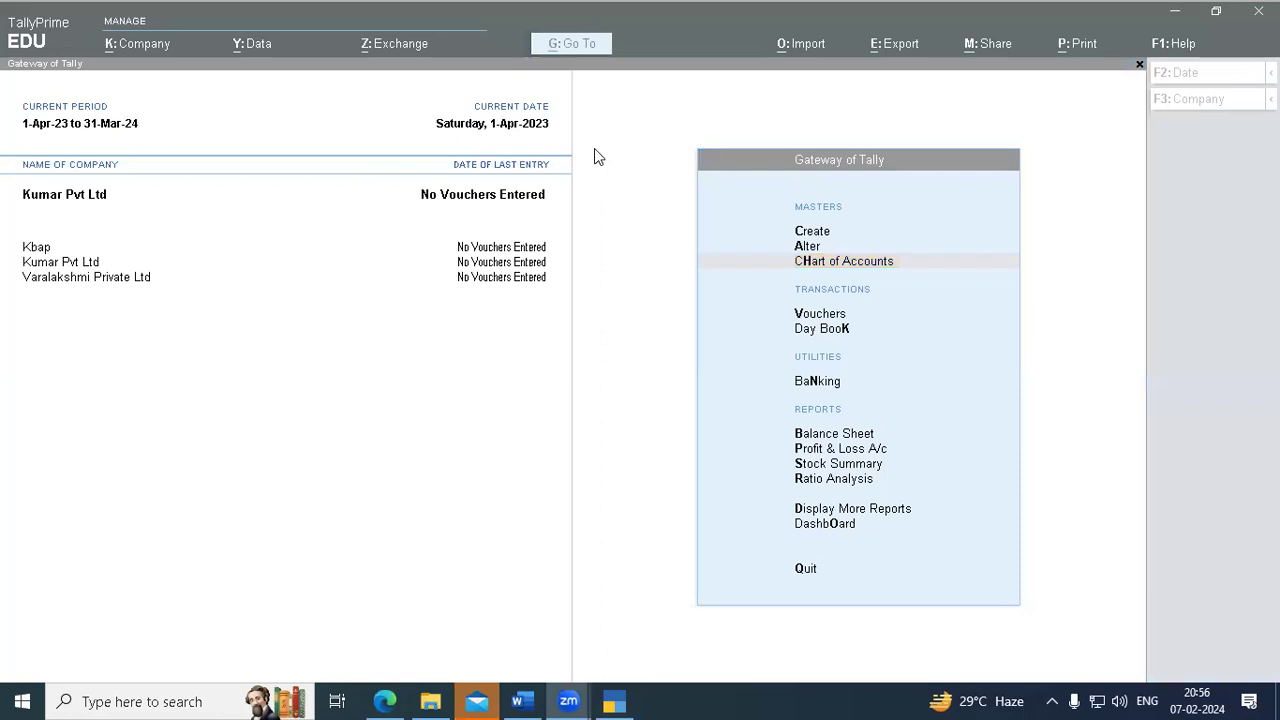